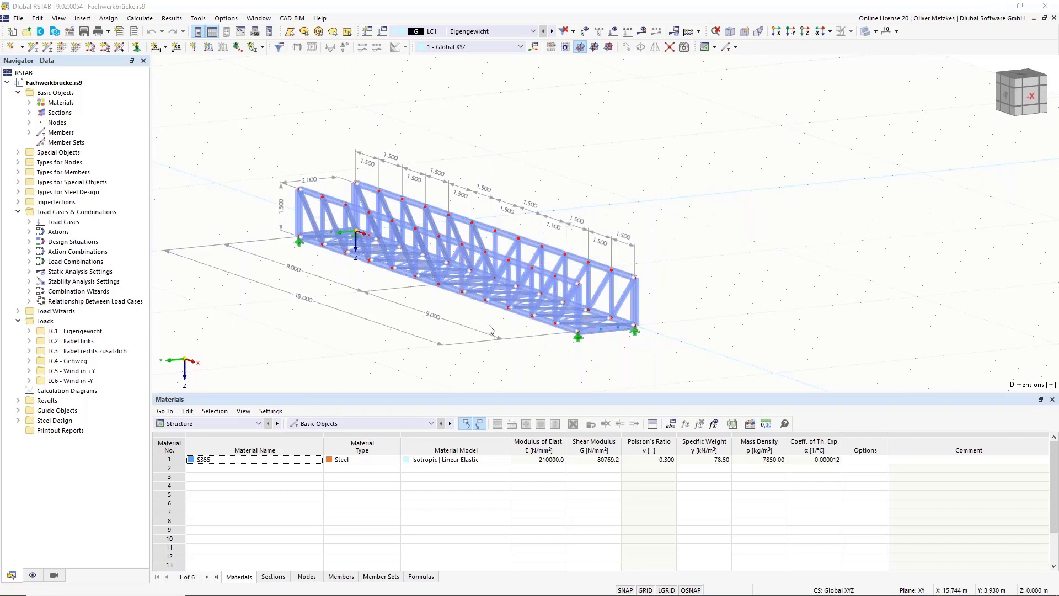
# Inspect the existing truss bridge model from its end face and along its side.
pyautogui.keyDown('ctrl'); pyautogui.moveTo(490, 329); pyautogui.dragTo(429, 319, button='middle'); pyautogui.keyUp('ctrl')
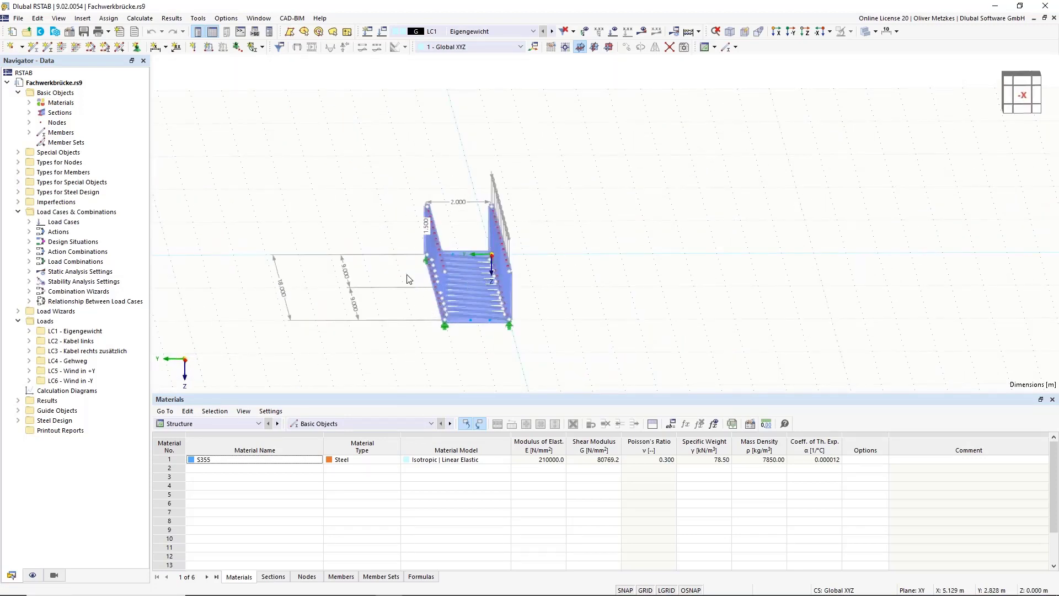
pyautogui.keyDown('ctrl'); pyautogui.moveTo(411, 297); pyautogui.dragTo(447, 257, button='middle'); pyautogui.keyUp('ctrl')
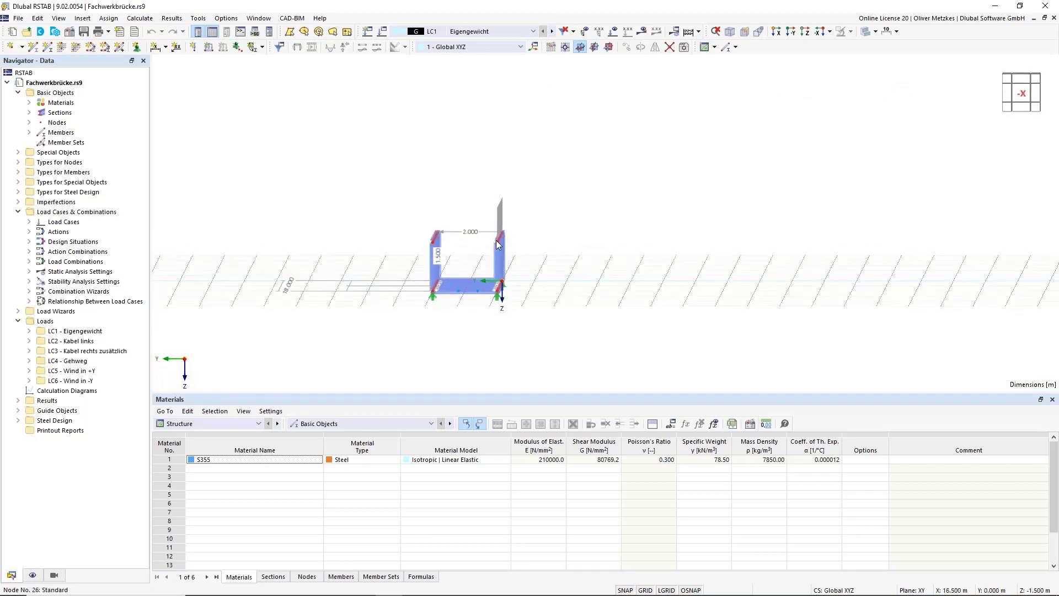
pyautogui.scroll(2, 470, 255)
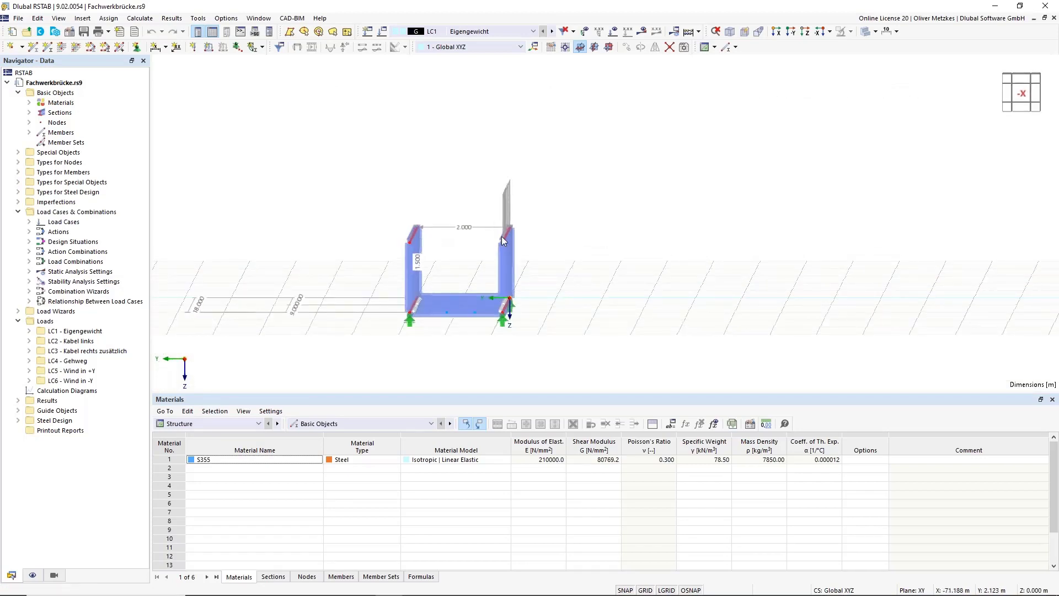
pyautogui.keyDown('ctrl'); pyautogui.moveTo(473, 255); pyautogui.dragTo(504, 264, button='middle'); pyautogui.keyUp('ctrl')
pyautogui.scroll(6, 503, 263)
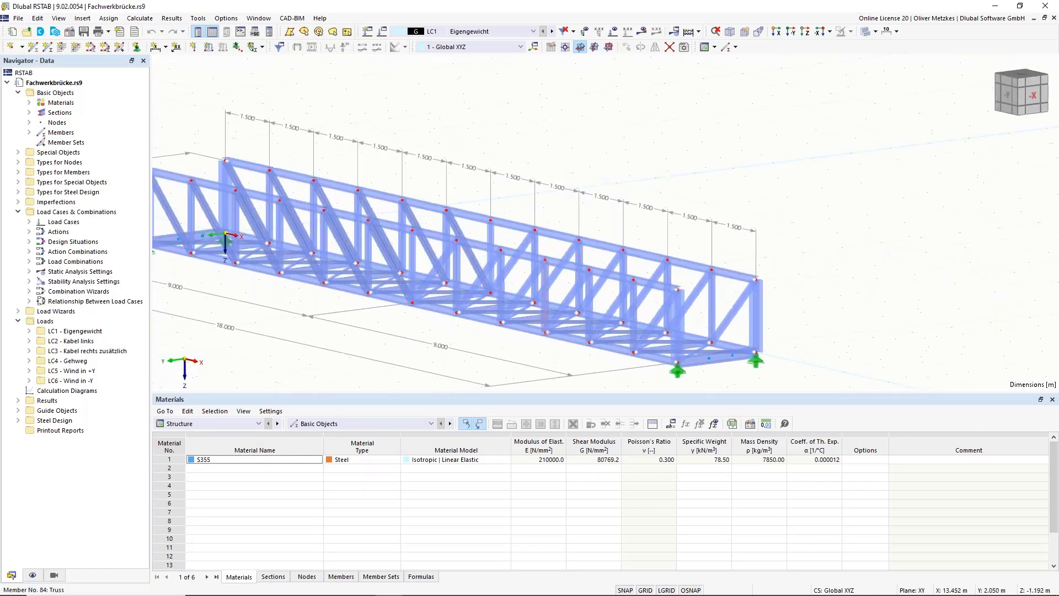
pyautogui.scroll(-8, 510, 263)
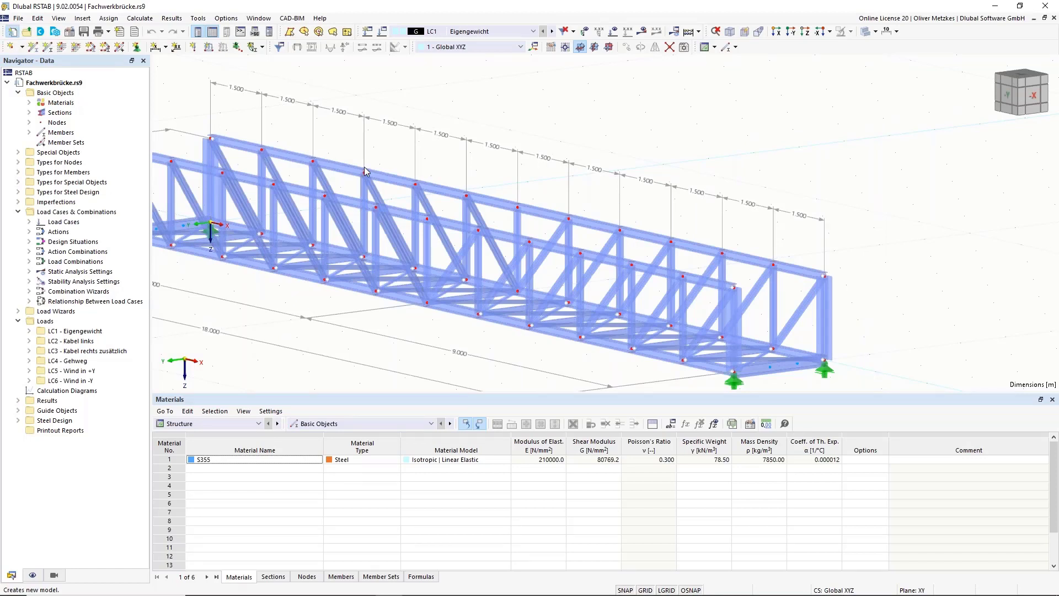
# Create a new 3D model named truss and activate the Structure Stability and Steel Design add-ons.
pyautogui.write('trus')
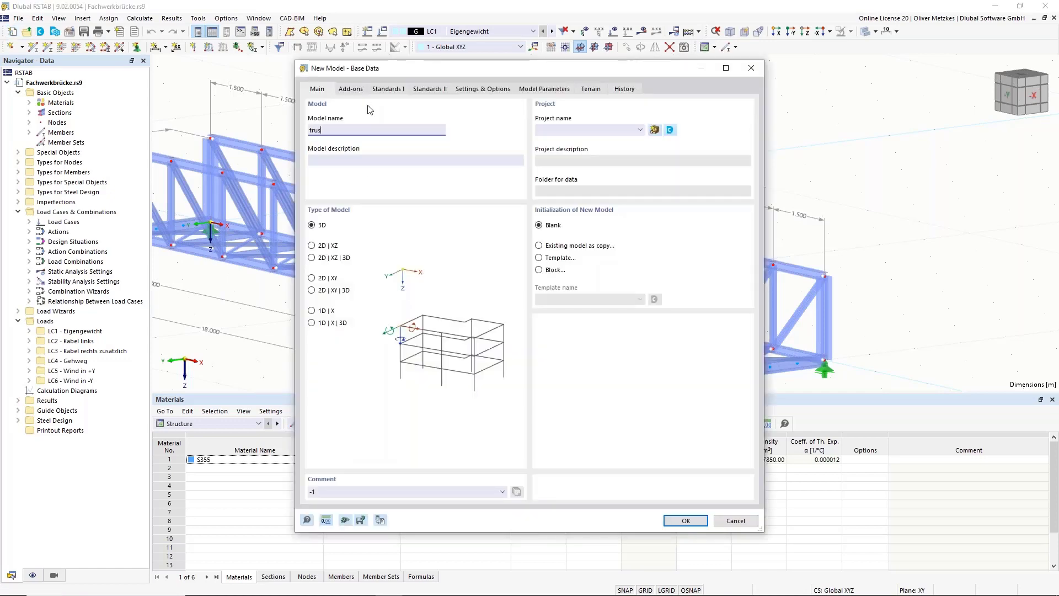
pyautogui.write('s')
pyautogui.click(355, 92)
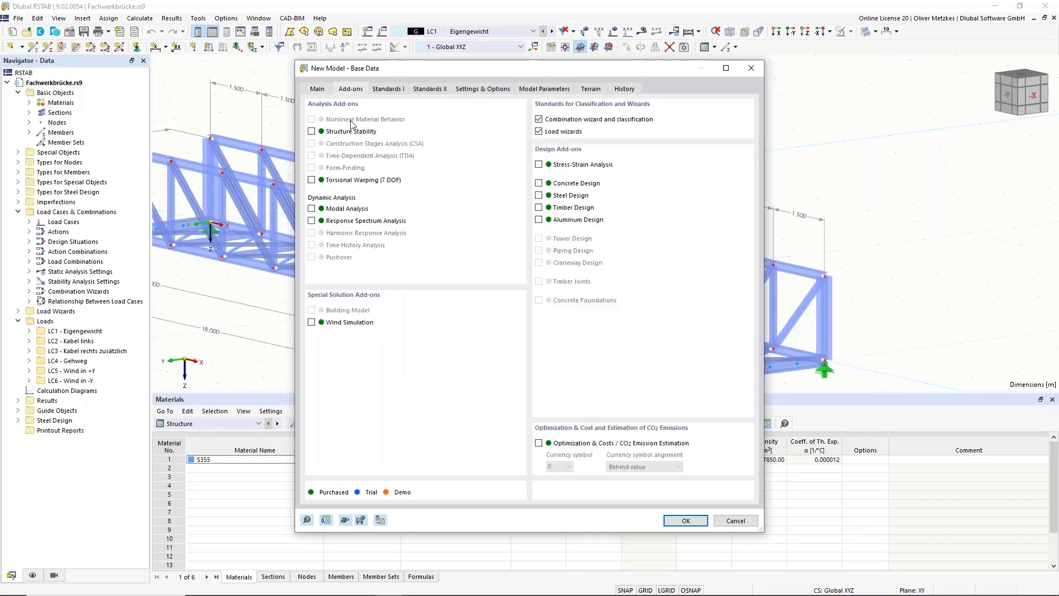
pyautogui.click(343, 136)
# Use the CEN | 2015-06 national annex of EN 1993 for steel design and accept the new model's base data.
pyautogui.click(386, 88)
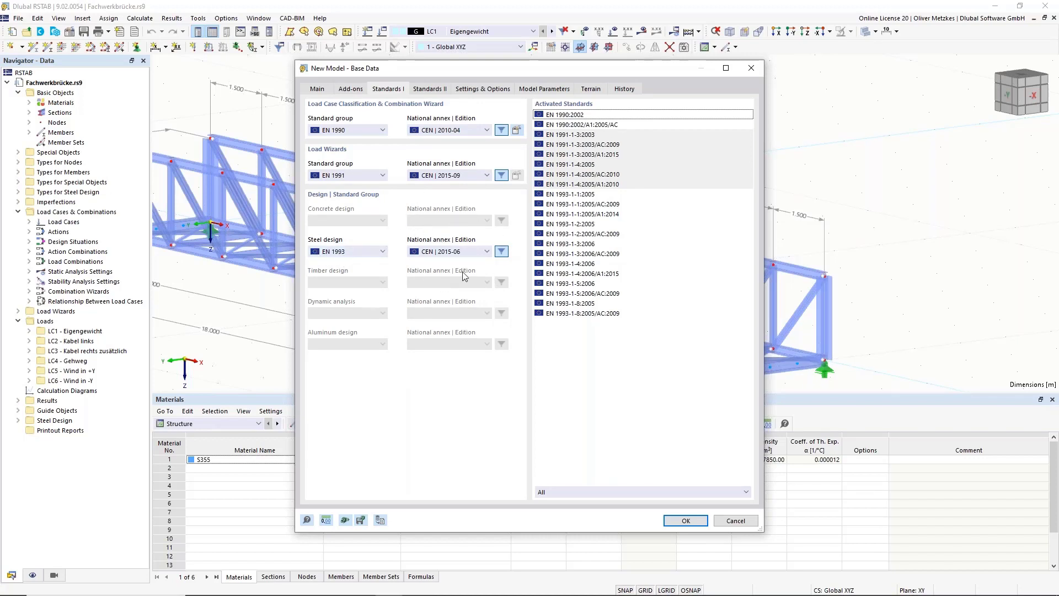
pyautogui.click(467, 253)
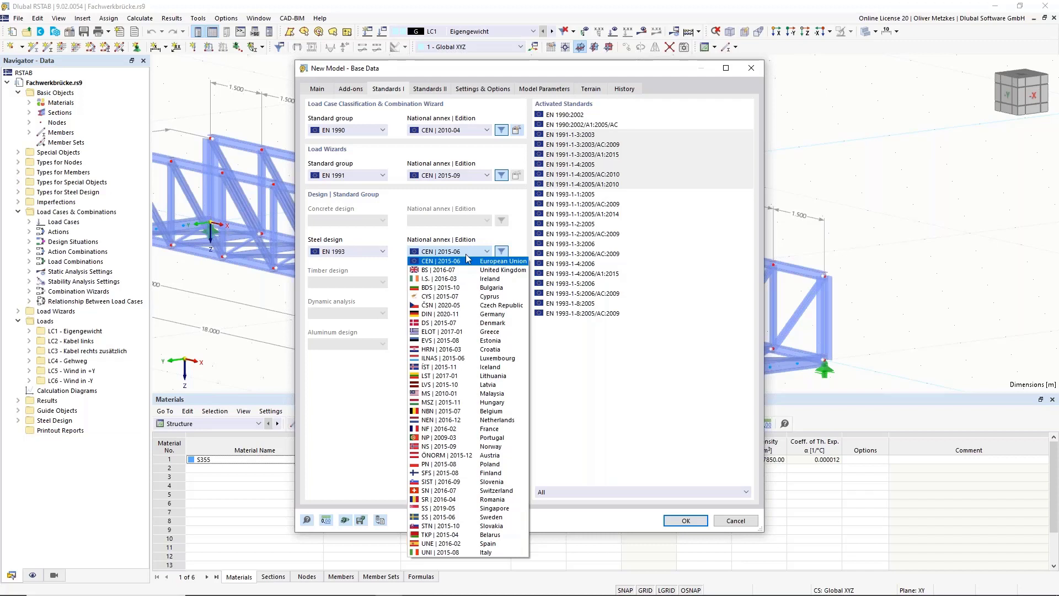
pyautogui.click(449, 261)
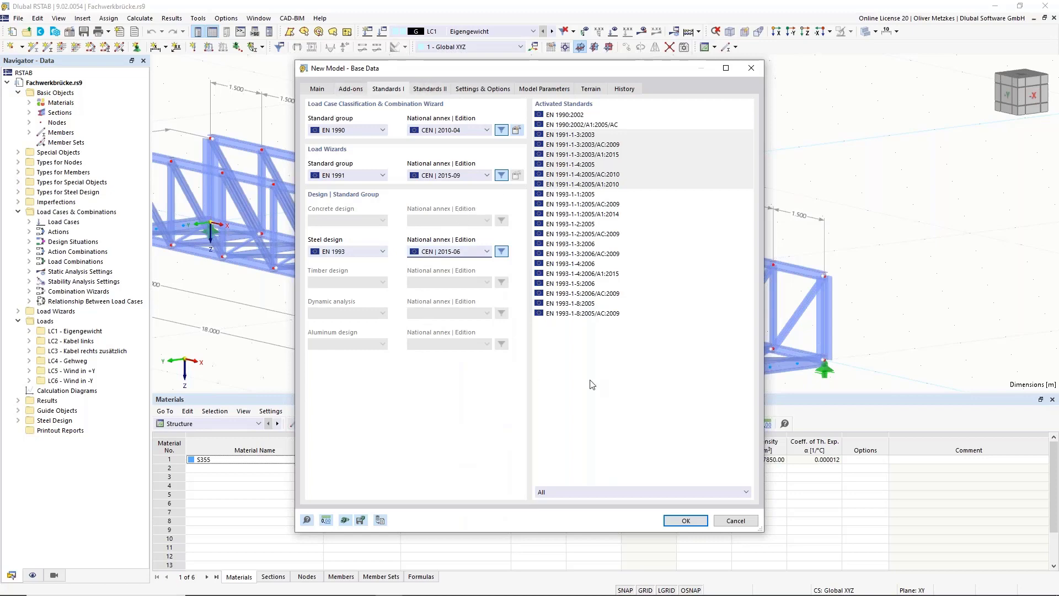
pyautogui.click(687, 519)
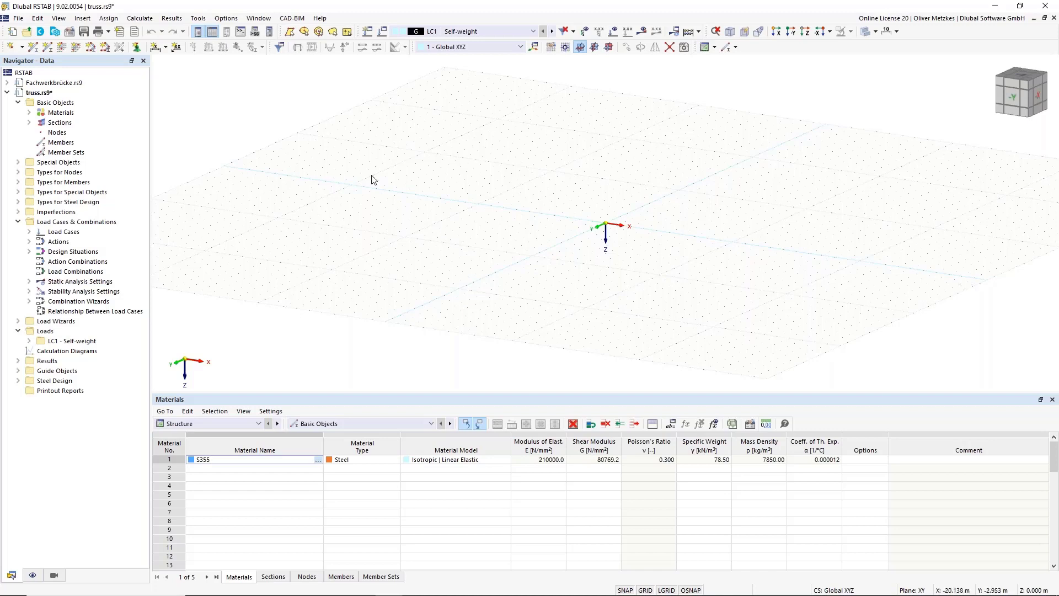
# Delete all predefined materials from the truss model.
pyautogui.click(61, 113)
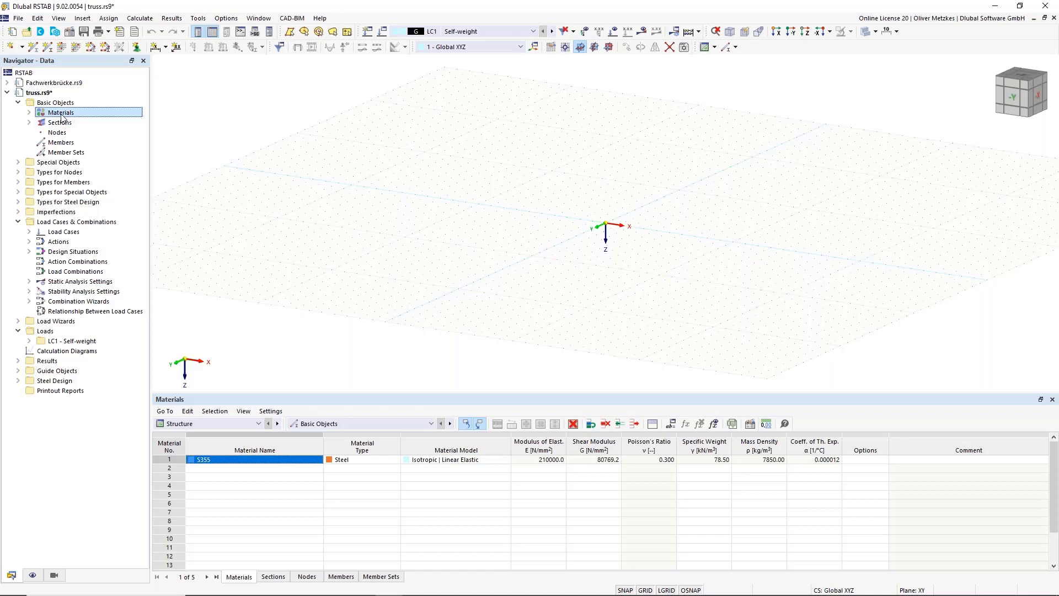
pyautogui.rightClick(61, 116)
pyautogui.click(111, 166)
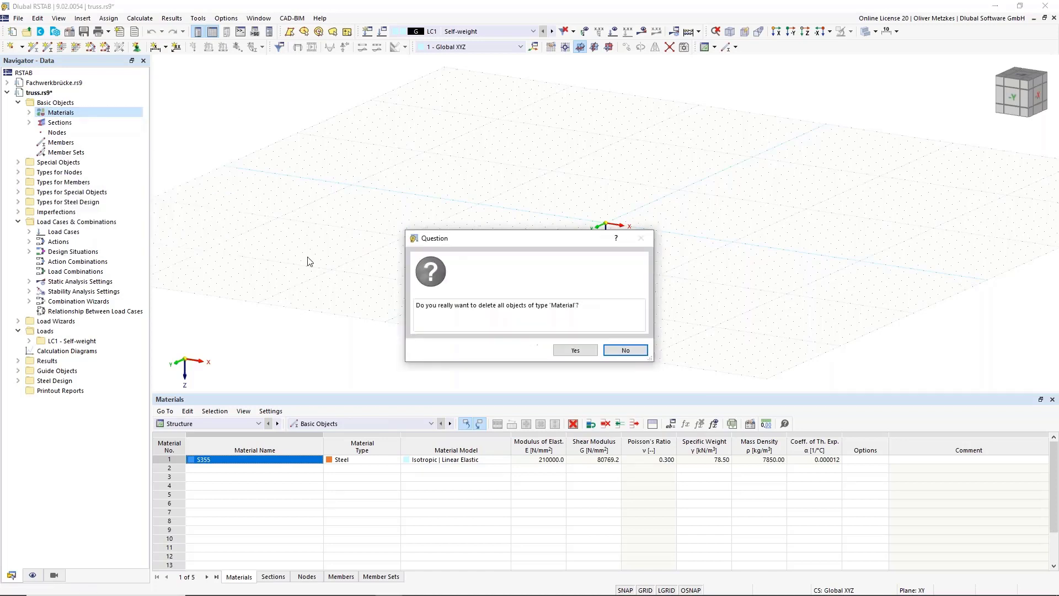
pyautogui.click(576, 351)
# Delete all predefined sections from the truss model.
pyautogui.click(58, 123)
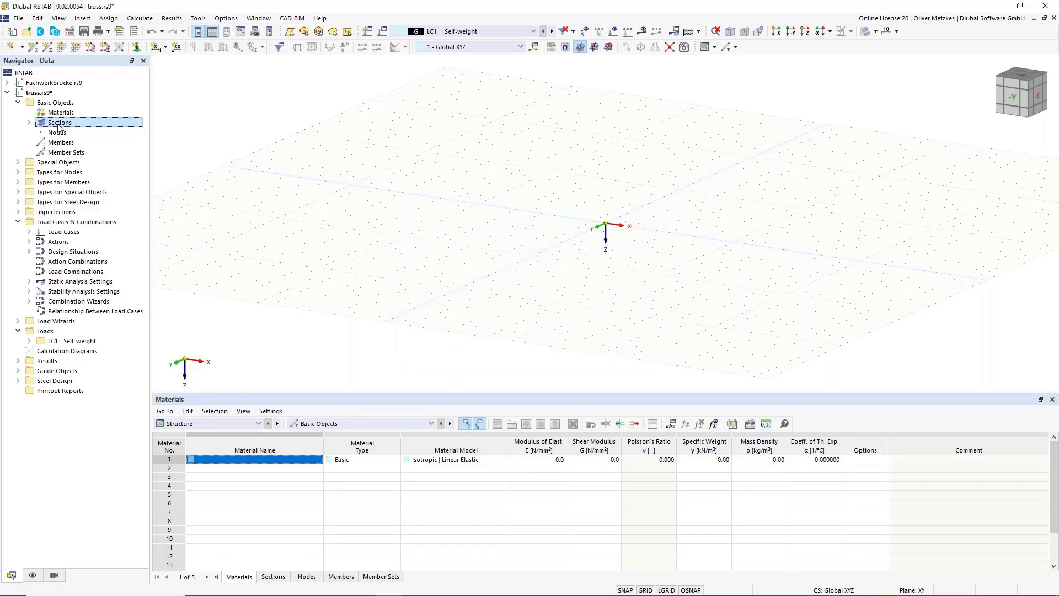
pyautogui.rightClick(58, 125)
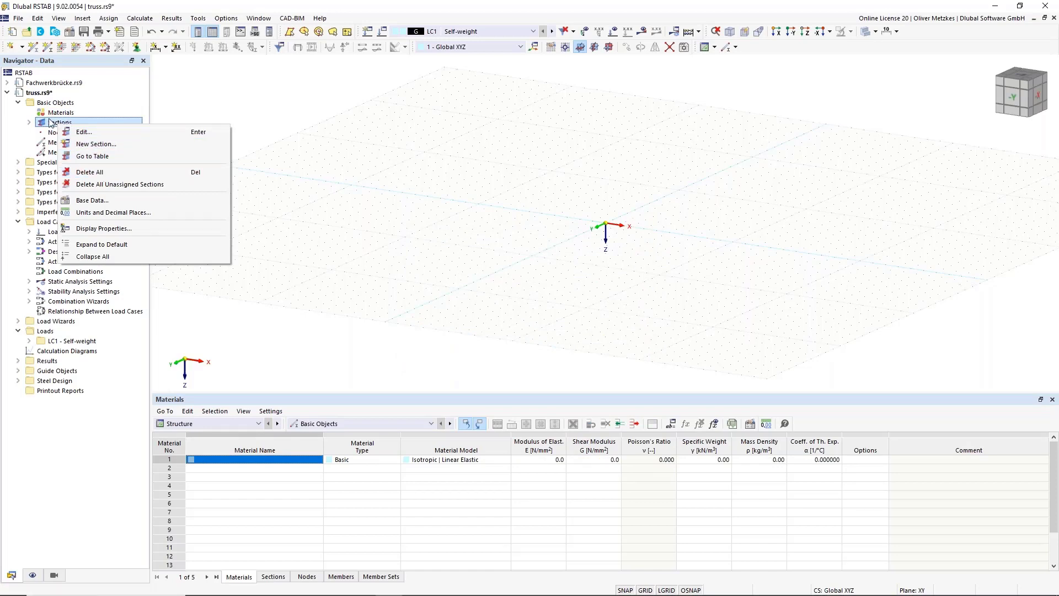
pyautogui.click(101, 172)
pyautogui.click(571, 351)
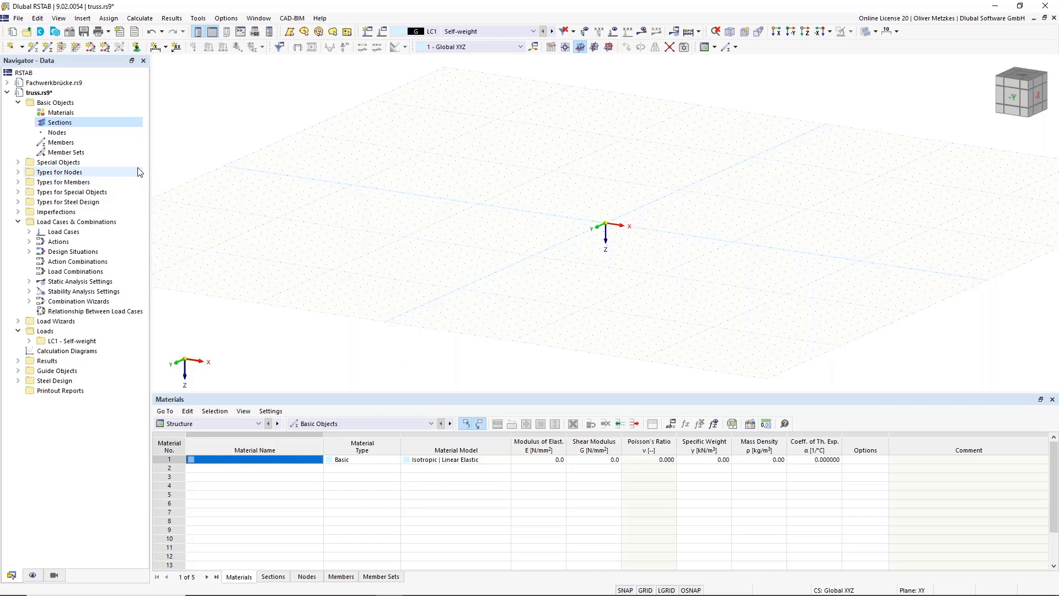
# Start a new section and open the library of standardized steel I-sections for it.
pyautogui.rightClick(57, 127)
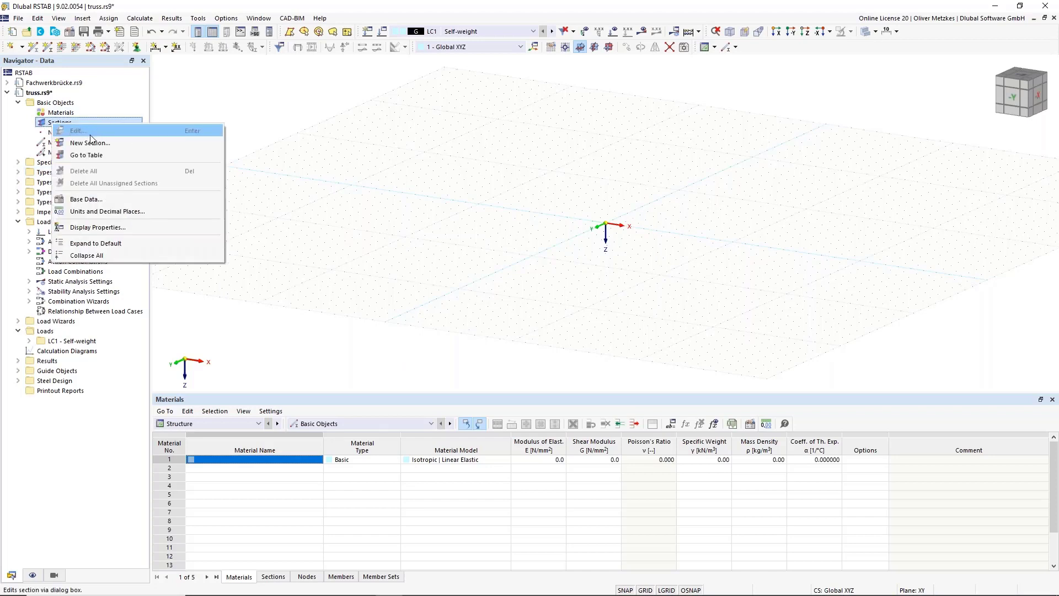
pyautogui.click(95, 147)
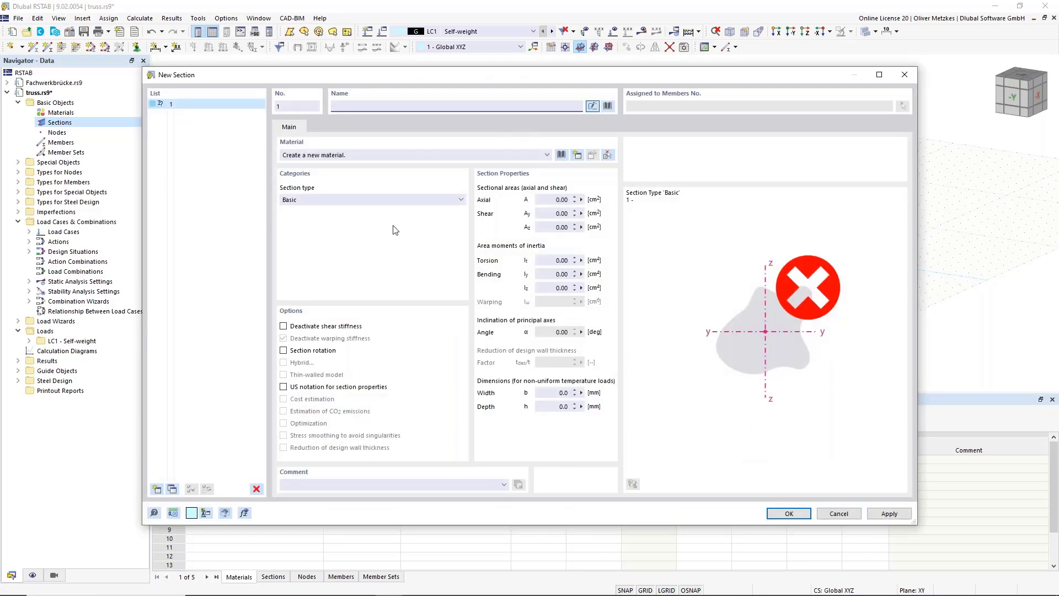
pyautogui.click(610, 107)
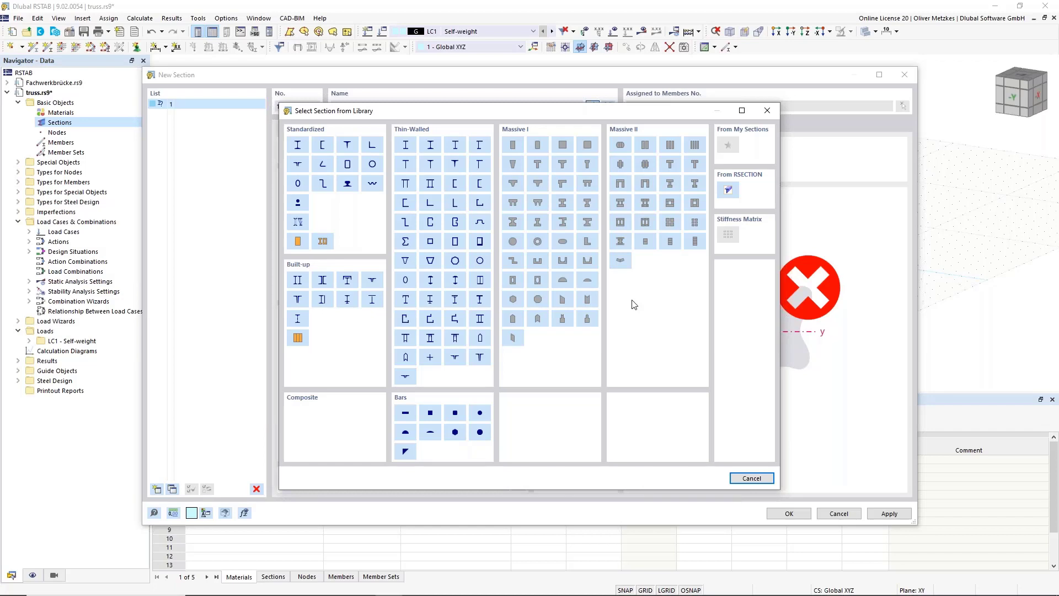
pyautogui.click(303, 148)
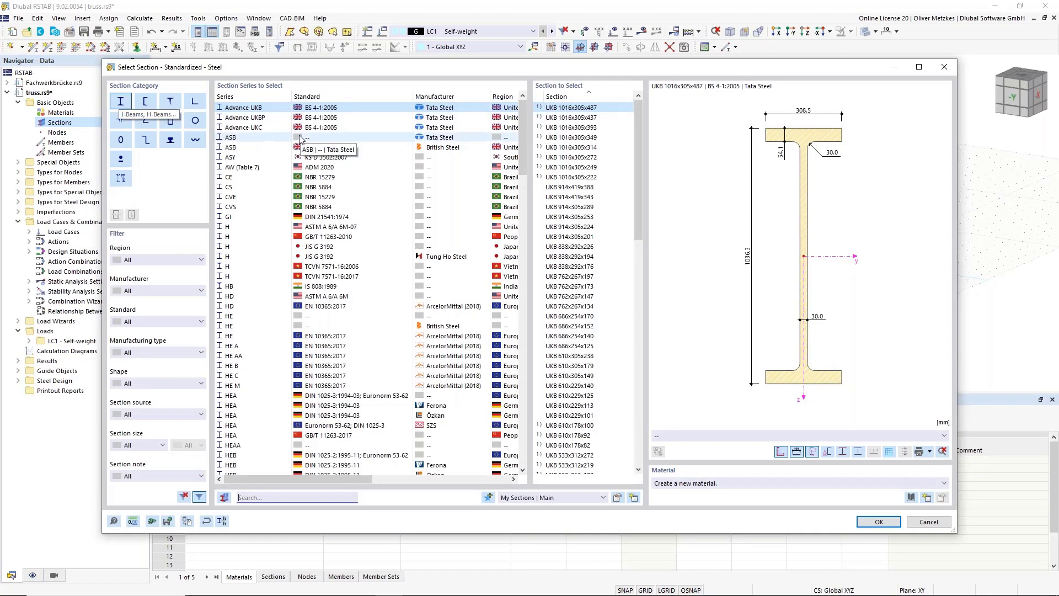
# Filter the I-sections by the European Union region and select HEB 140 from the DIN 1025-2:1995-11; Euronorm 53-62 series.
pyautogui.scroll(-12, 386, 143)
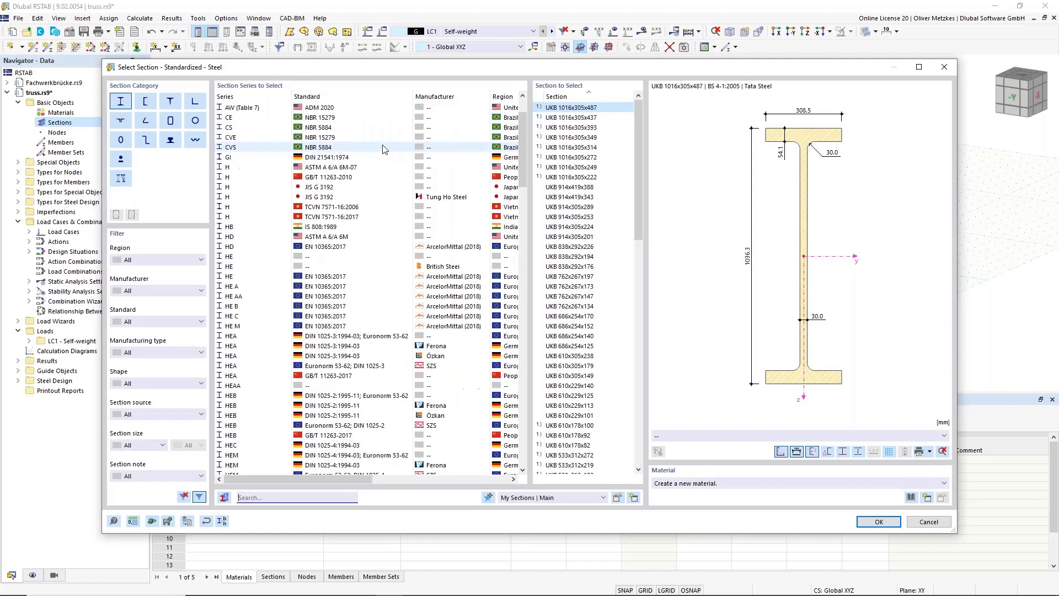
pyautogui.scroll(-8, 379, 154)
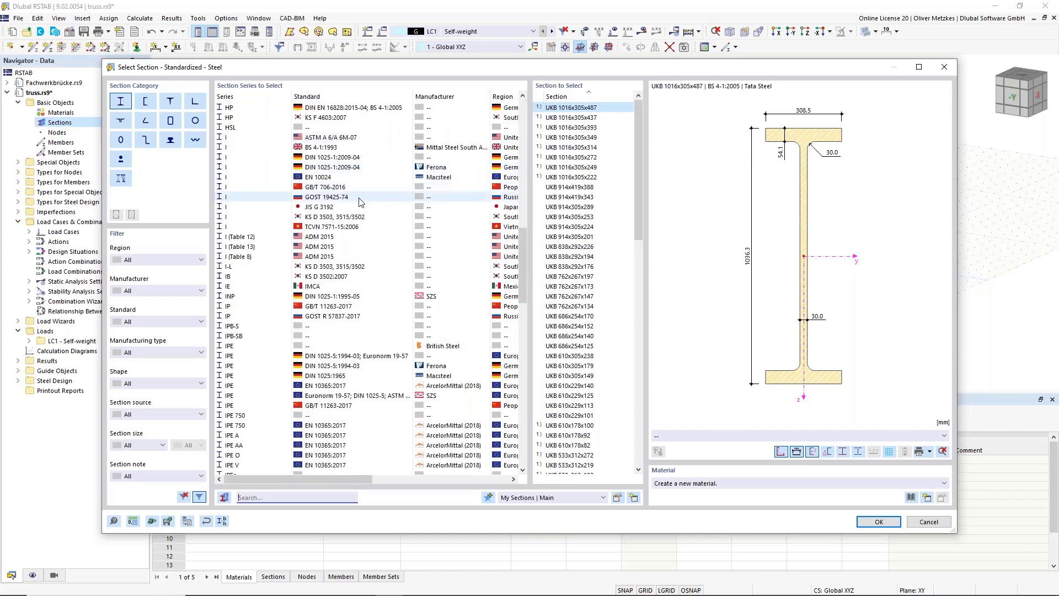
pyautogui.scroll(-4, 379, 284)
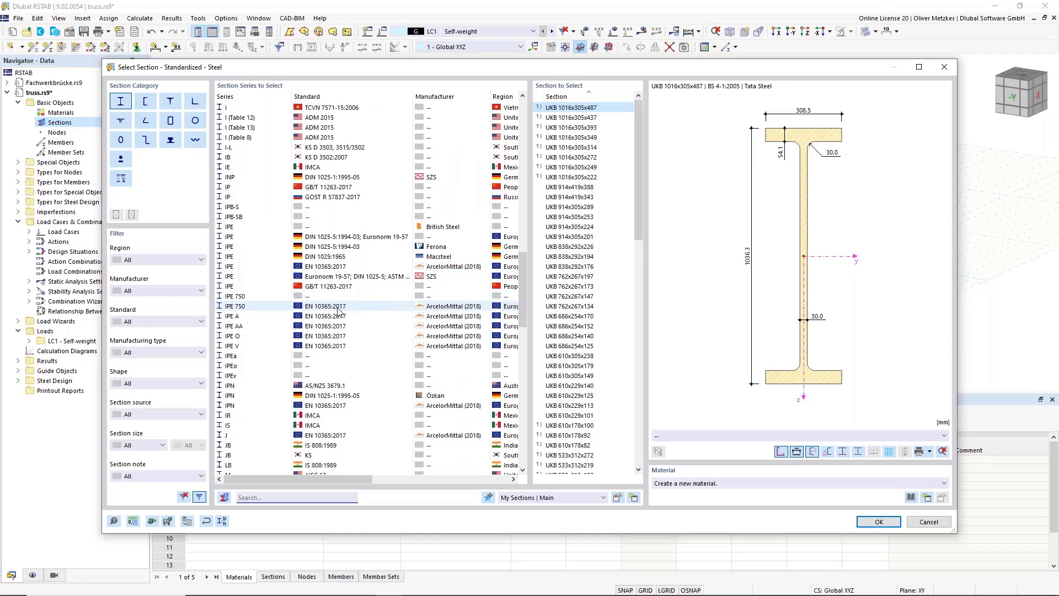
pyautogui.scroll(4, 338, 310)
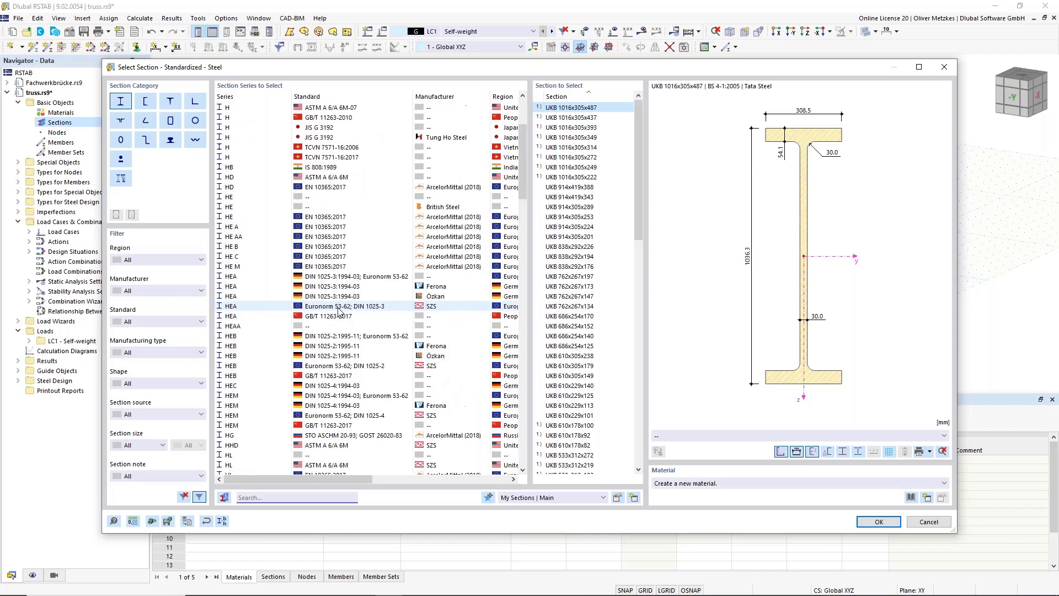
pyautogui.scroll(4, 339, 310)
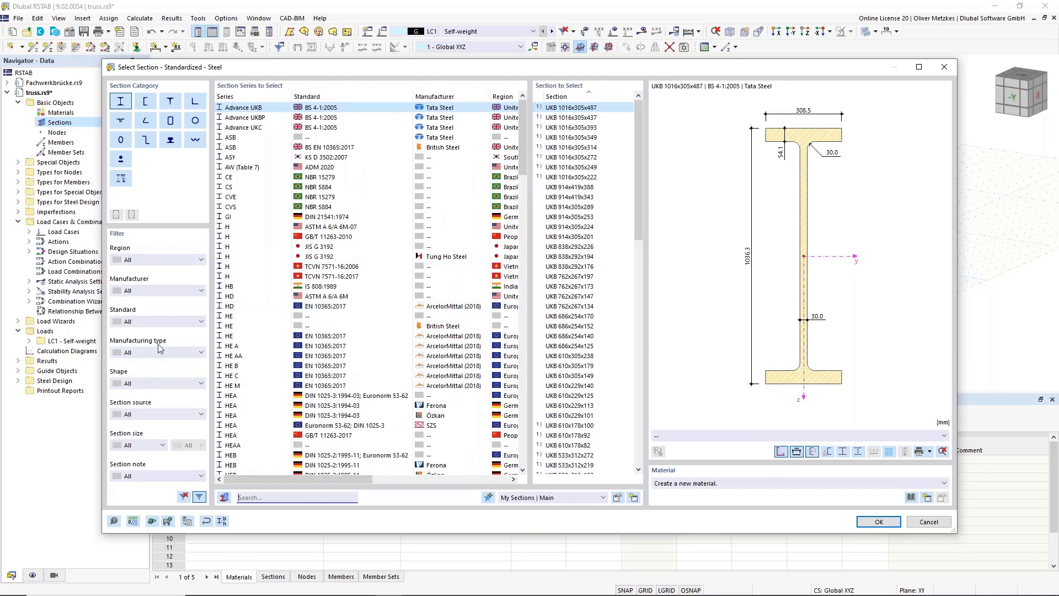
pyautogui.click(142, 260)
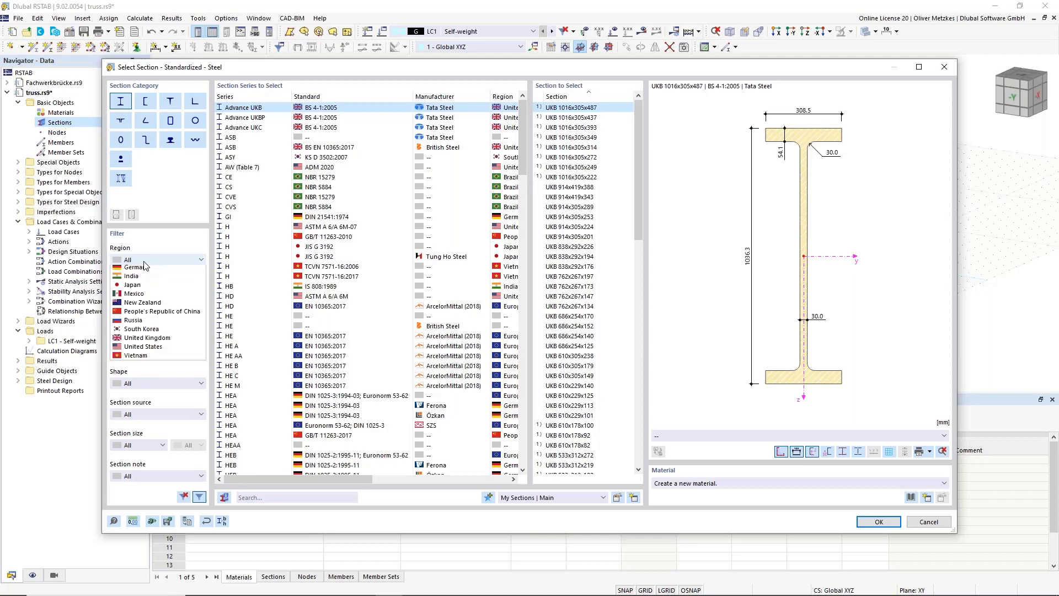
pyautogui.click(142, 313)
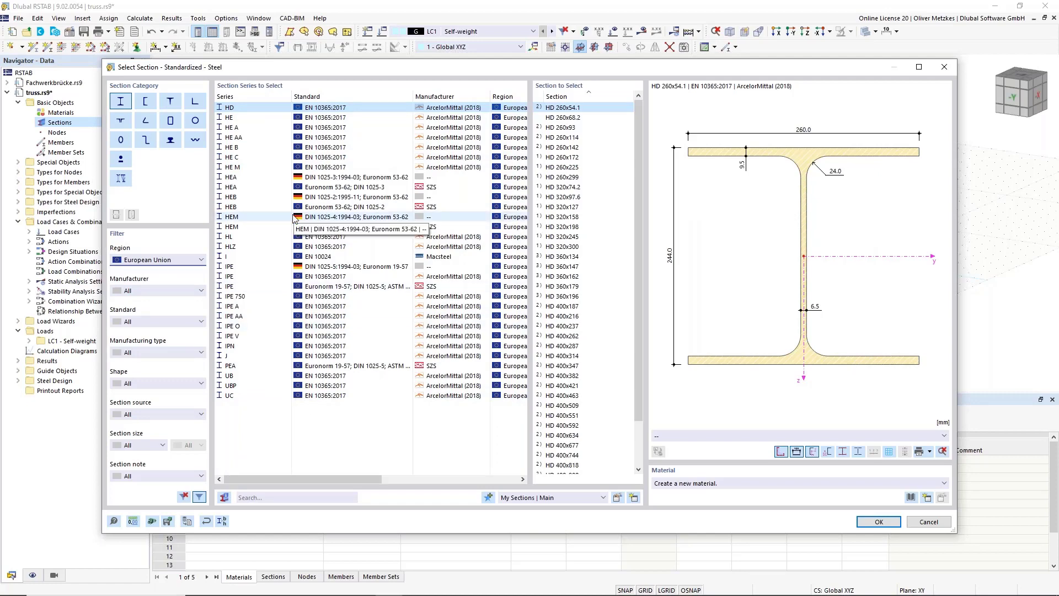
pyautogui.click(239, 197)
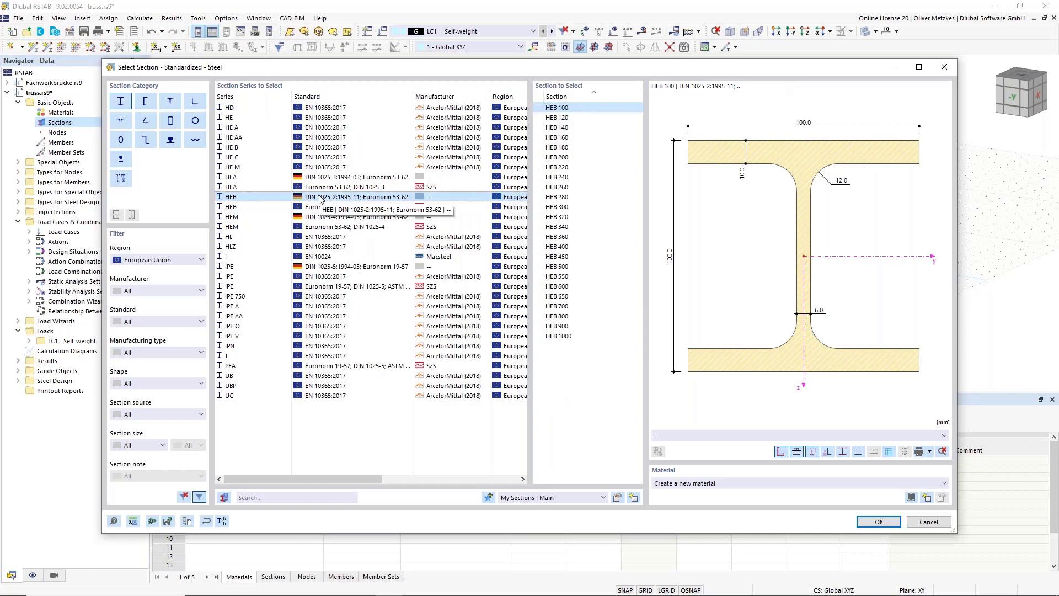
pyautogui.click(574, 128)
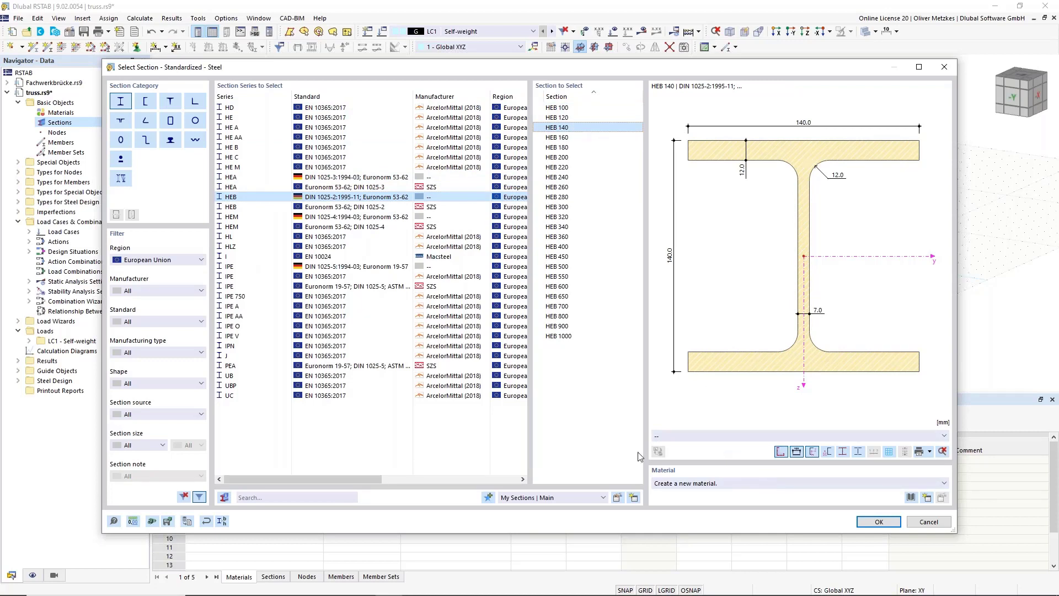
# Open the material library for the HEB 140 section and set its standard filter to All.
pyautogui.click(911, 498)
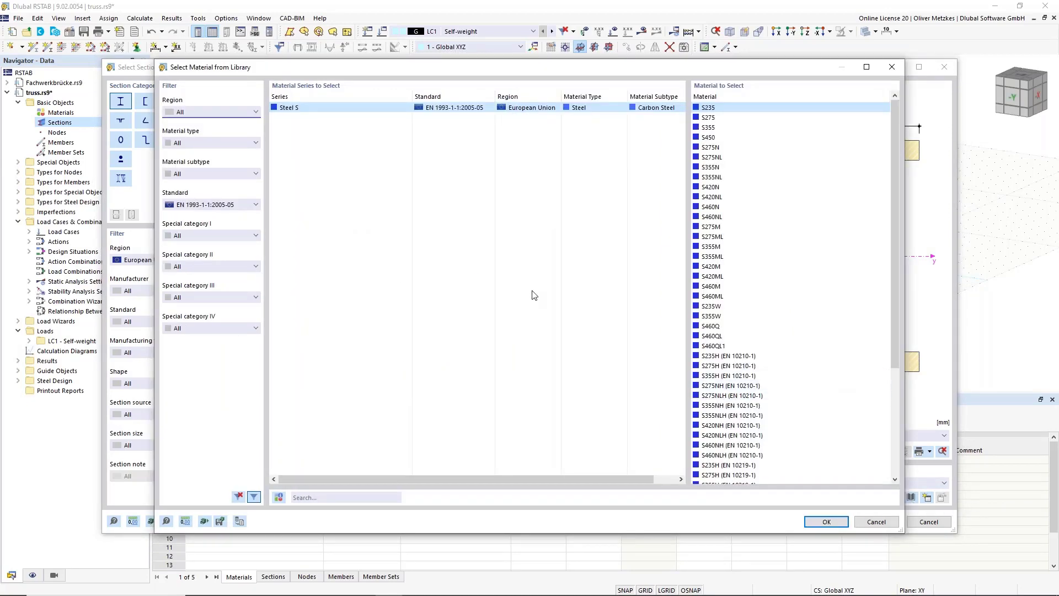
pyautogui.click(196, 204)
pyautogui.scroll(4, 211, 216)
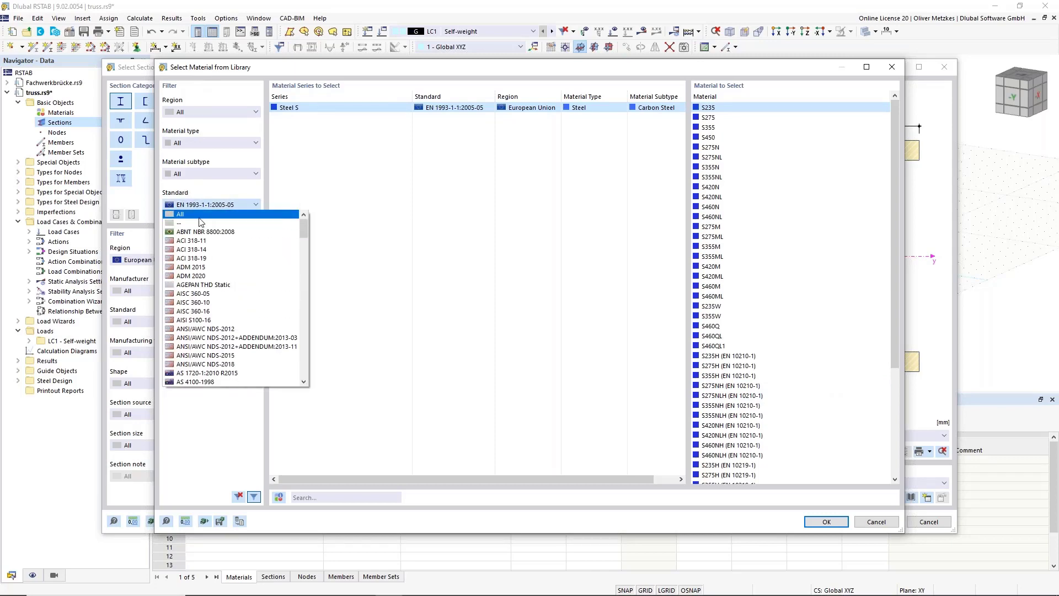
pyautogui.click(210, 214)
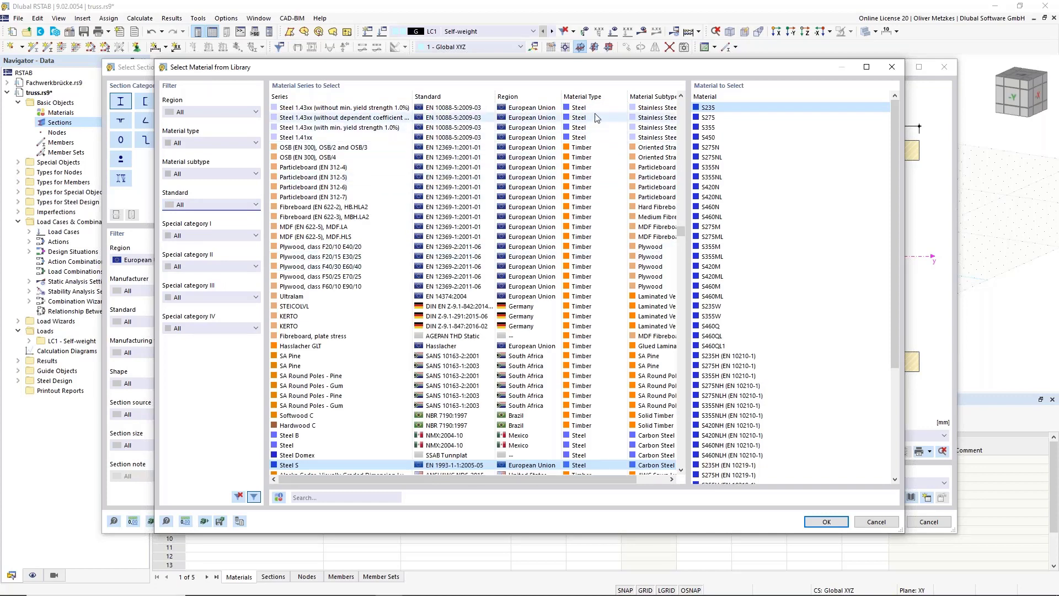
pyautogui.scroll(-3, 582, 300)
pyautogui.scroll(-1, 581, 301)
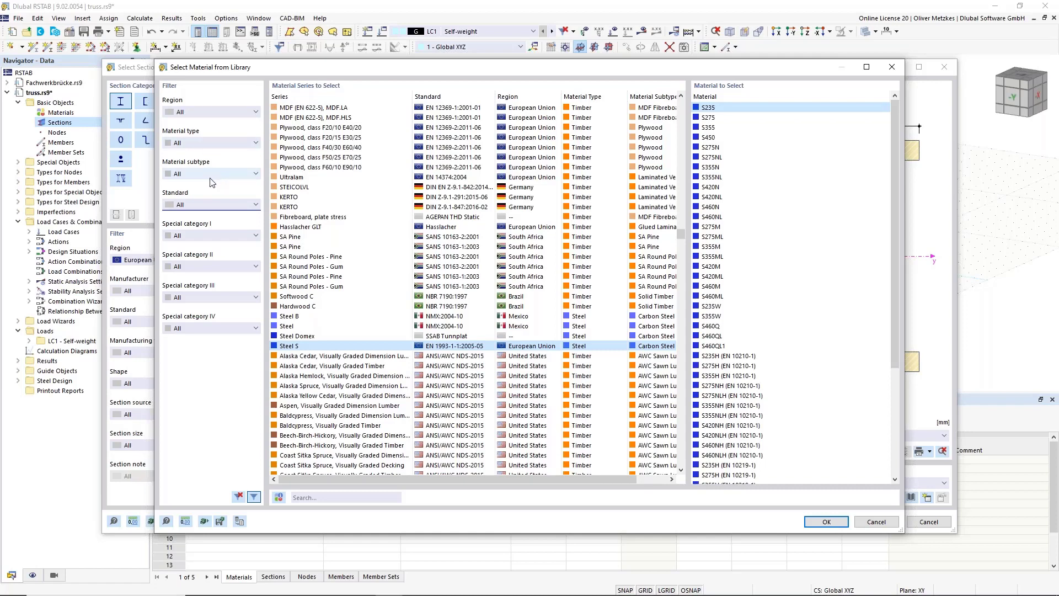
# Filter the material library by the EN 1993-1-1:2005-05 standard and assign steel S355 to the HEB 140 section.
pyautogui.click(196, 210)
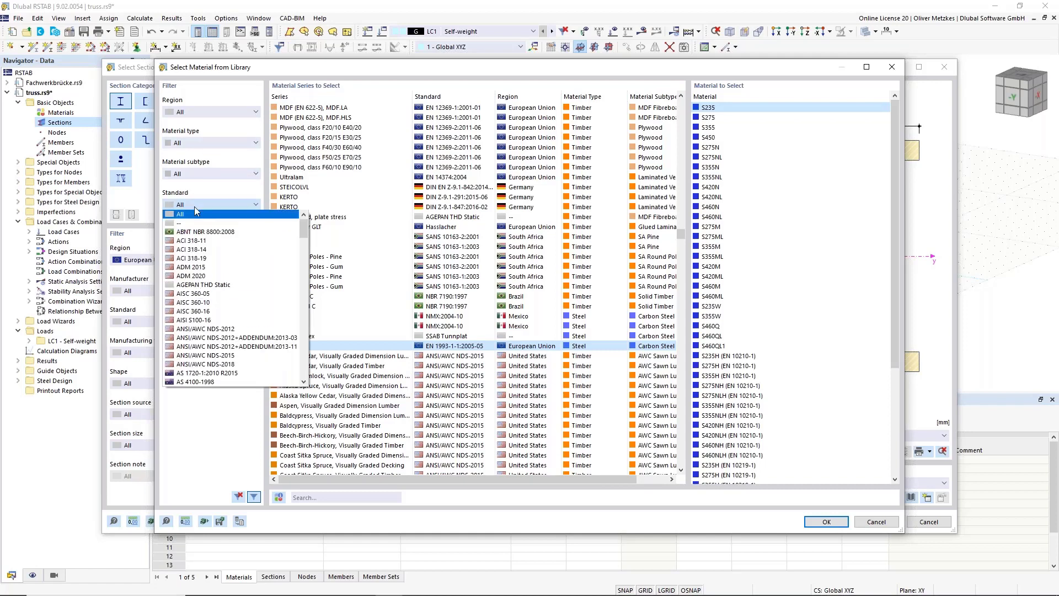
pyautogui.scroll(-10, 214, 269)
pyautogui.scroll(10, 214, 268)
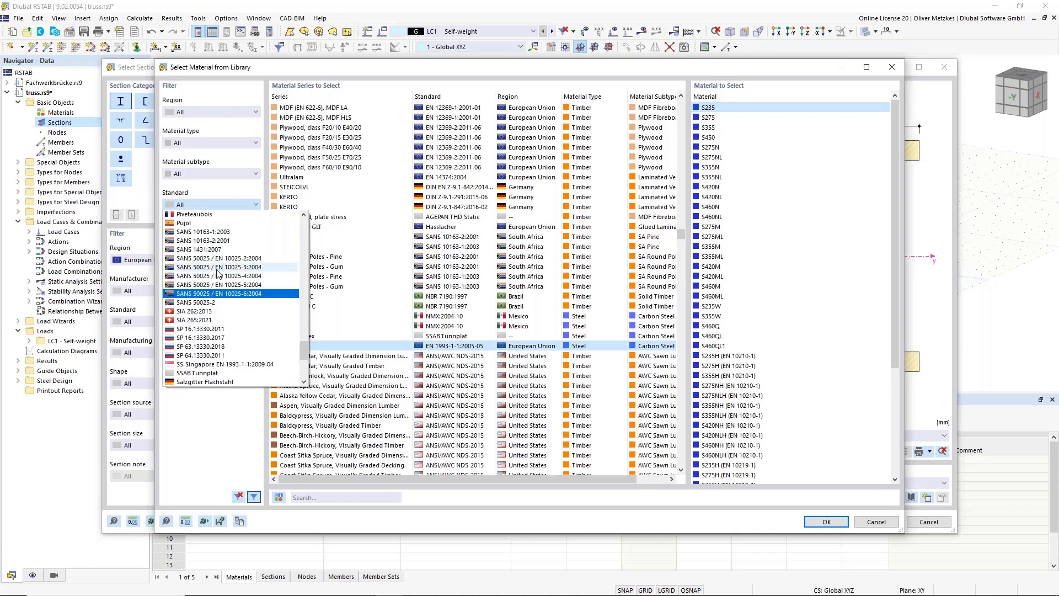
pyautogui.moveTo(306, 325); pyautogui.dragTo(307, 305)
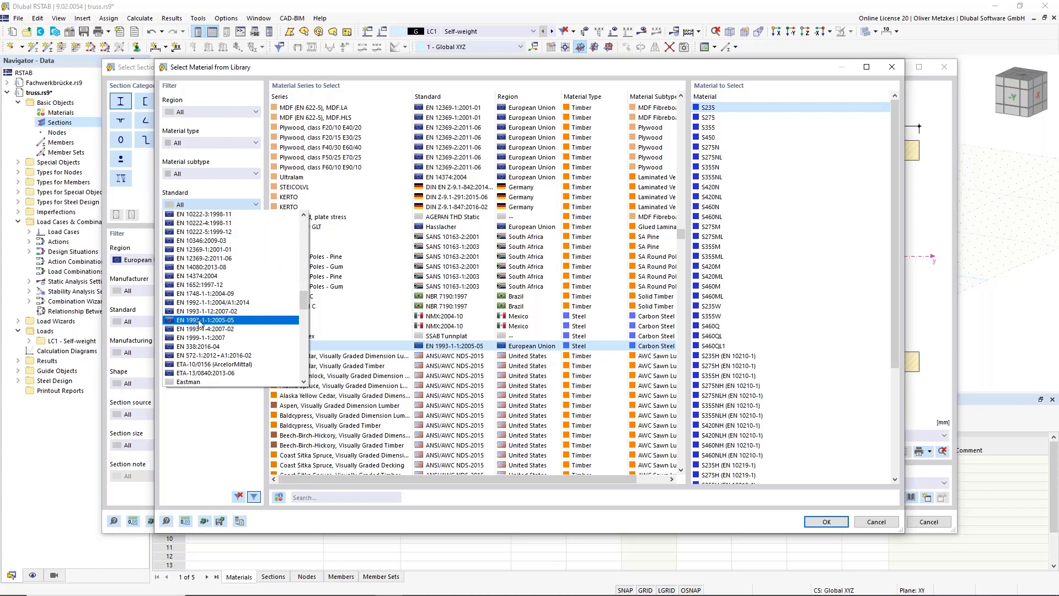
pyautogui.click(205, 320)
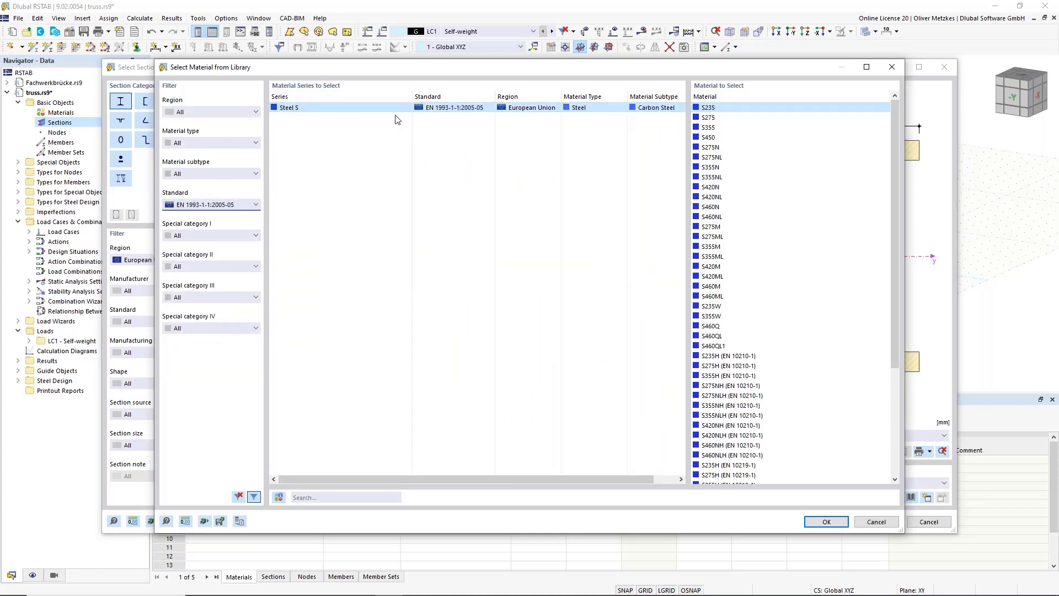
pyautogui.click(717, 128)
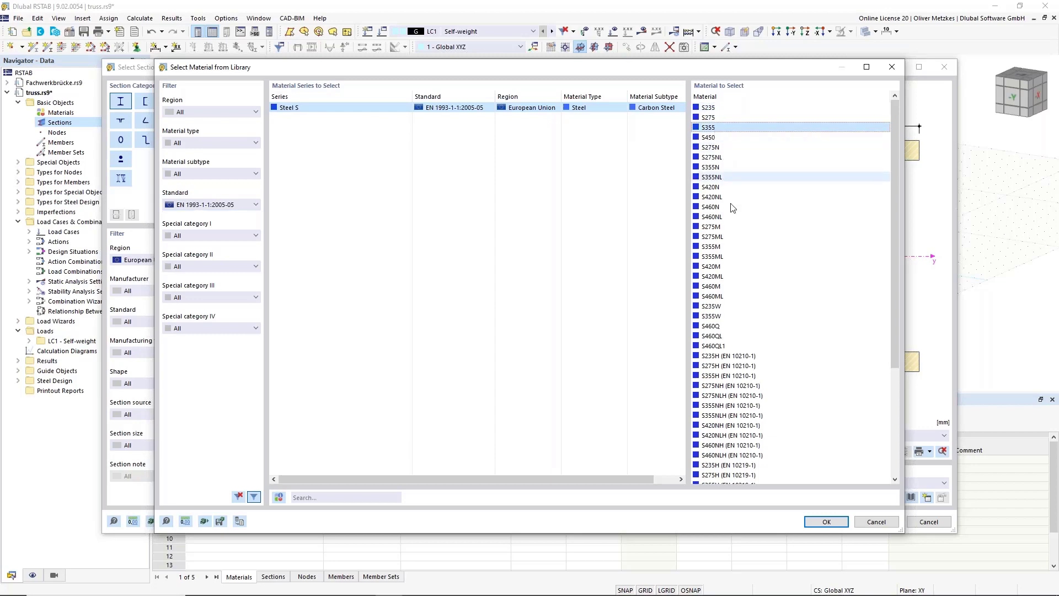
pyautogui.click(829, 523)
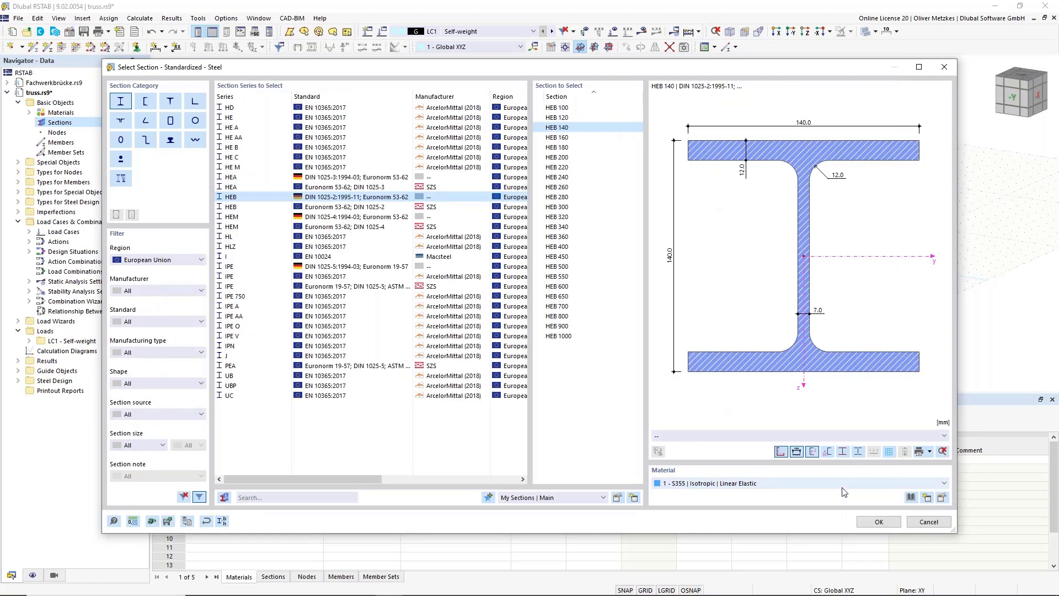
# Accept the HEB 140 section from the library and enter "chords" as its comment.
pyautogui.click(876, 521)
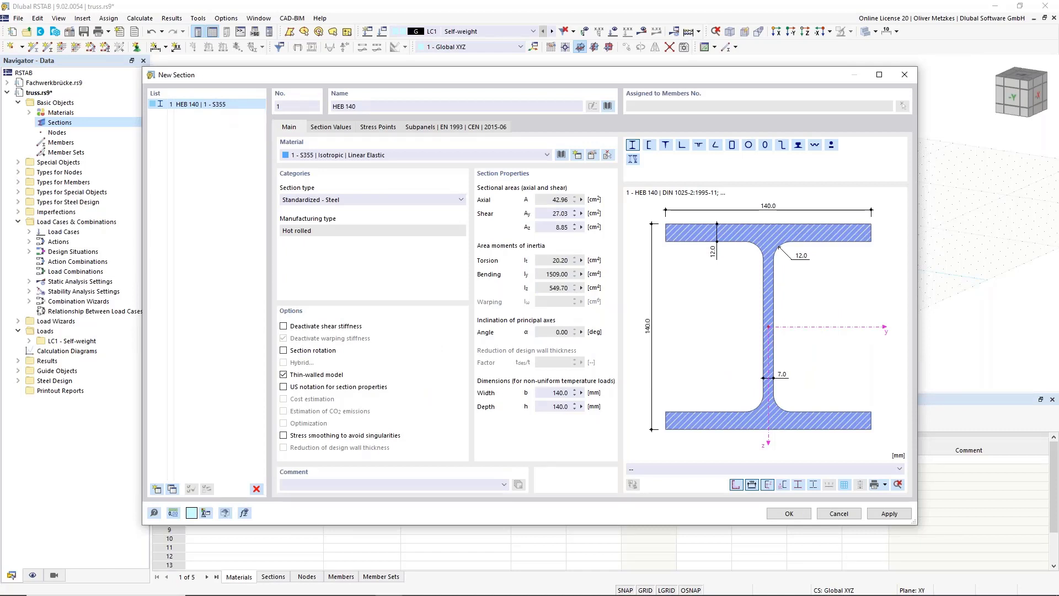
pyautogui.click(395, 486)
pyautogui.write('ds')
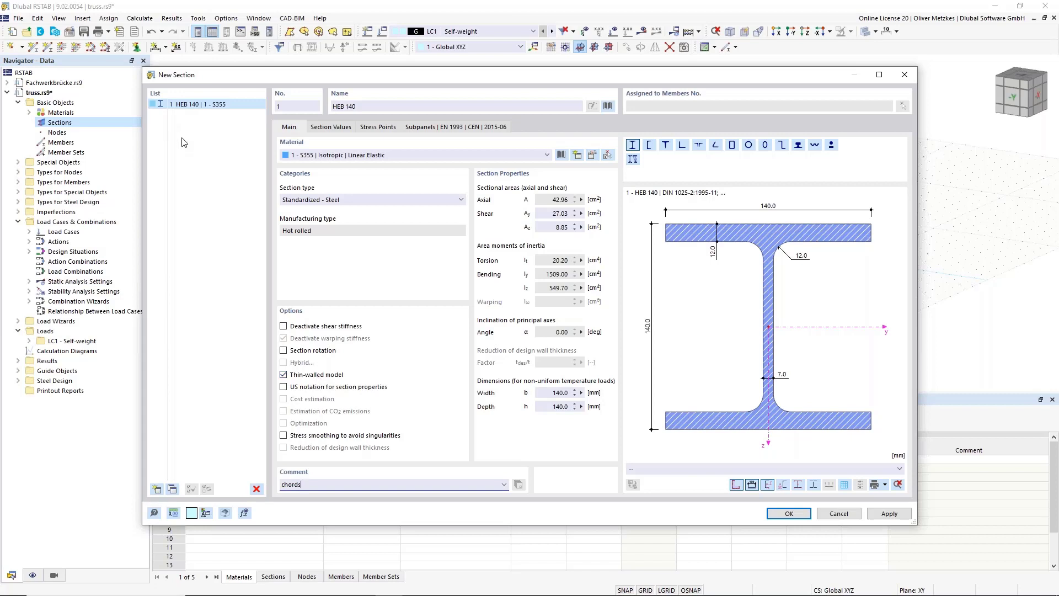
# Add a second section and save all HEA sizes of the DIN 1025-3:1994-03; Euronorm 53-62 series from the I-section library to My Sections.
pyautogui.click(156, 488)
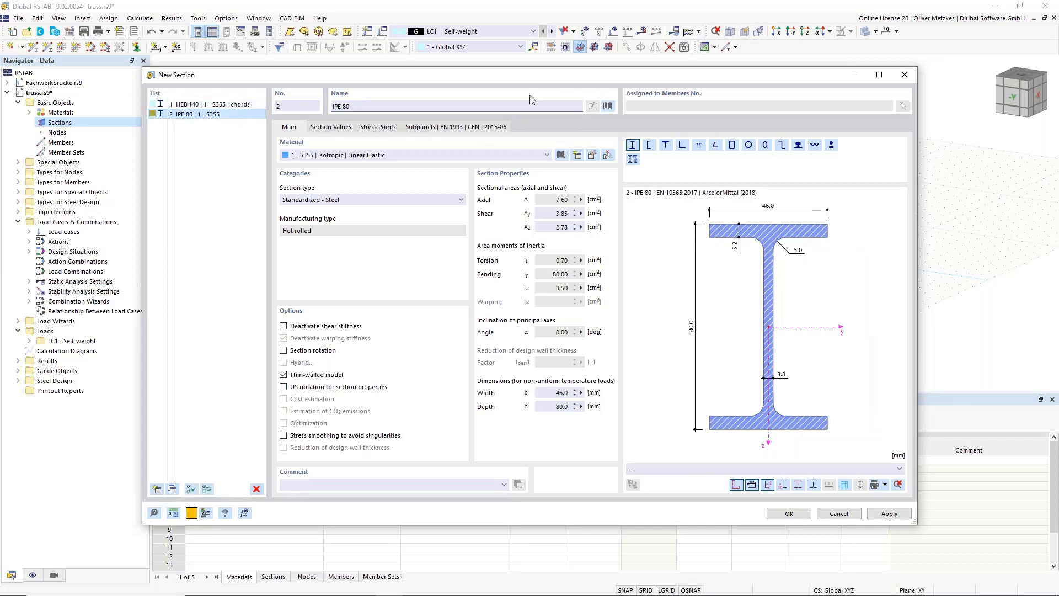
pyautogui.click(609, 107)
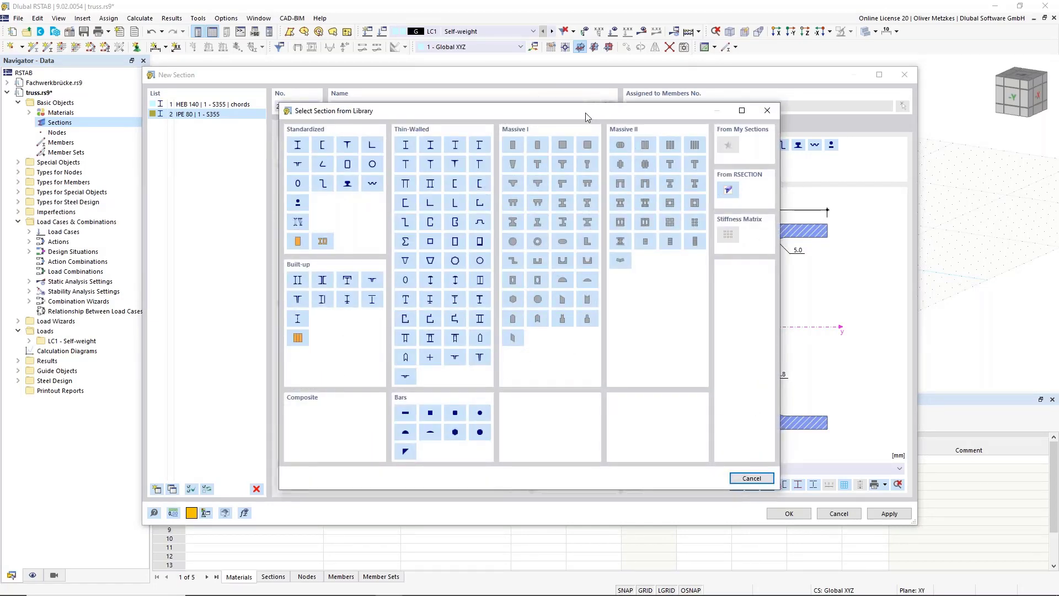
pyautogui.click(297, 146)
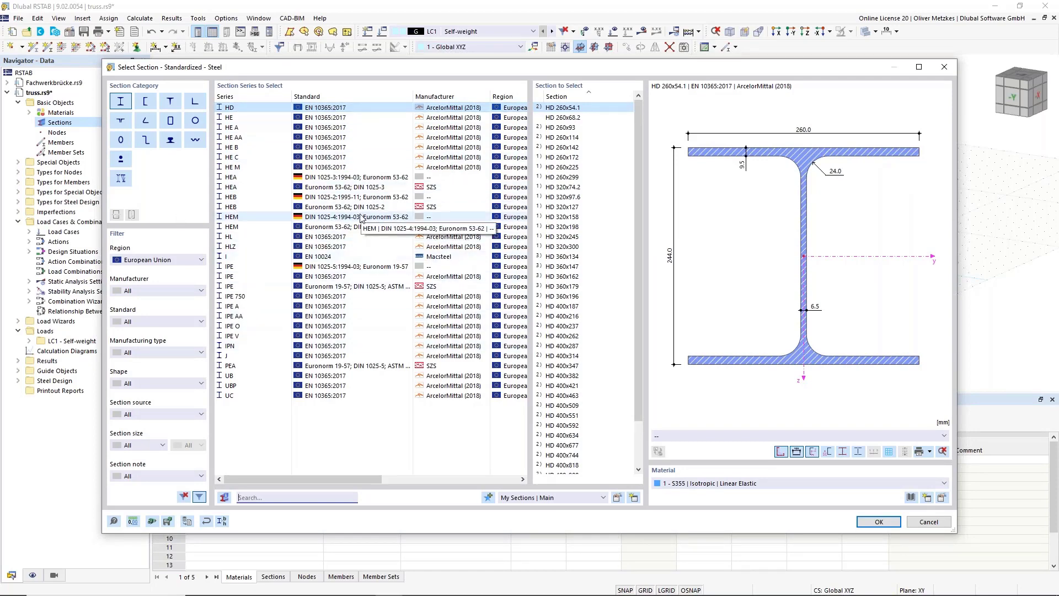
pyautogui.click(346, 177)
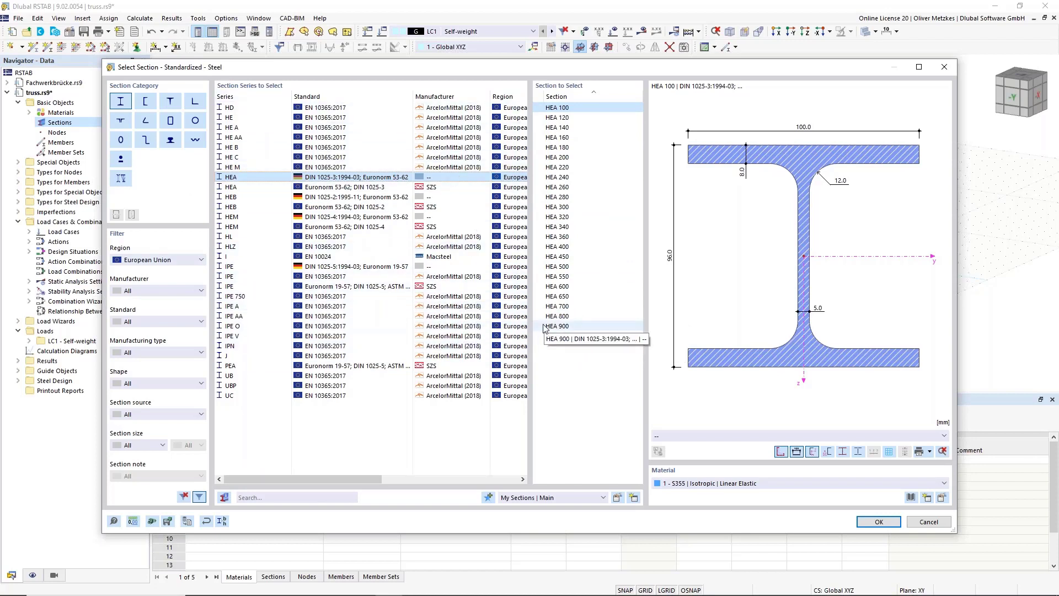
pyautogui.hotkey('ctrl', 'a')
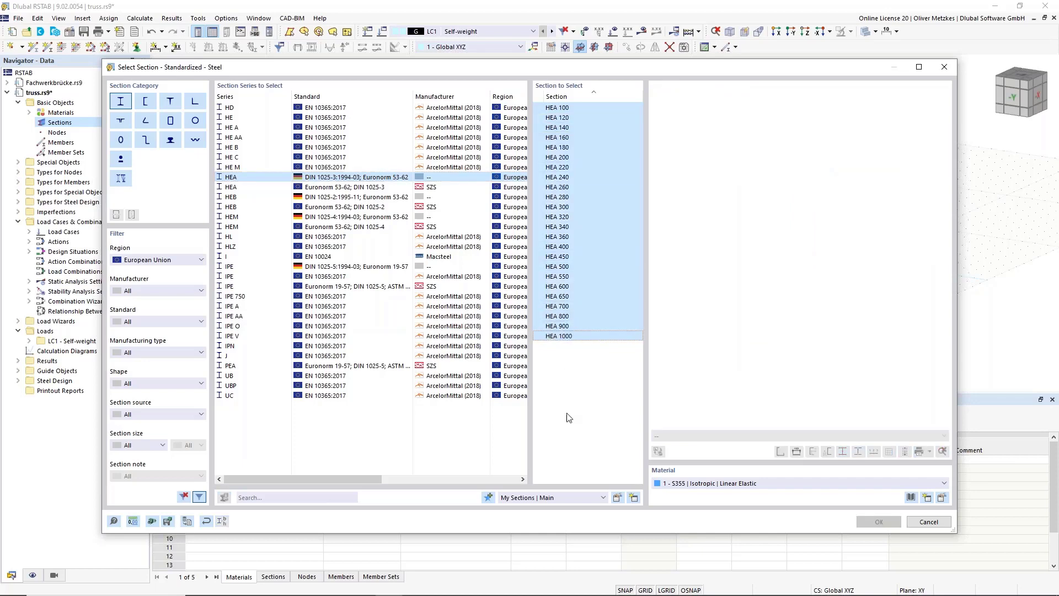
pyautogui.click(488, 498)
pyautogui.click(929, 522)
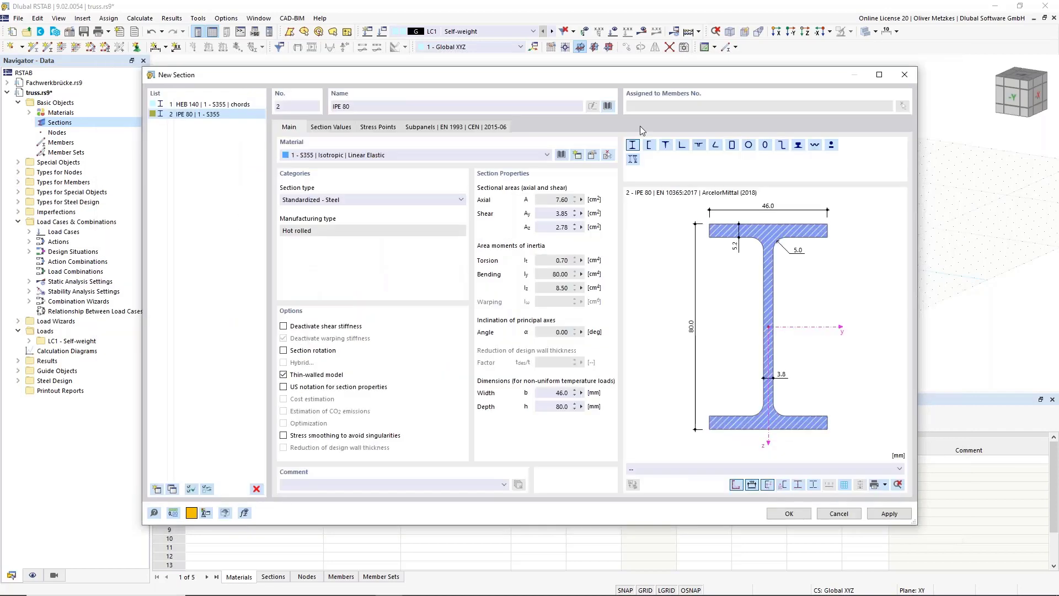
# Assign HEA 100 from My Sections to section 2 and enter "verticals" as its comment.
pyautogui.click(607, 107)
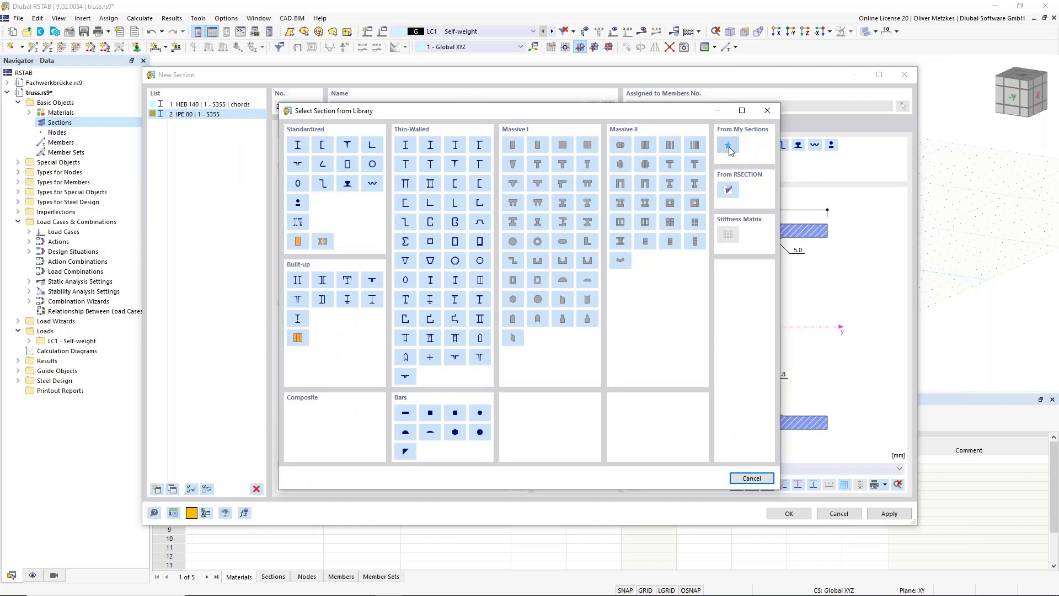
pyautogui.click(728, 146)
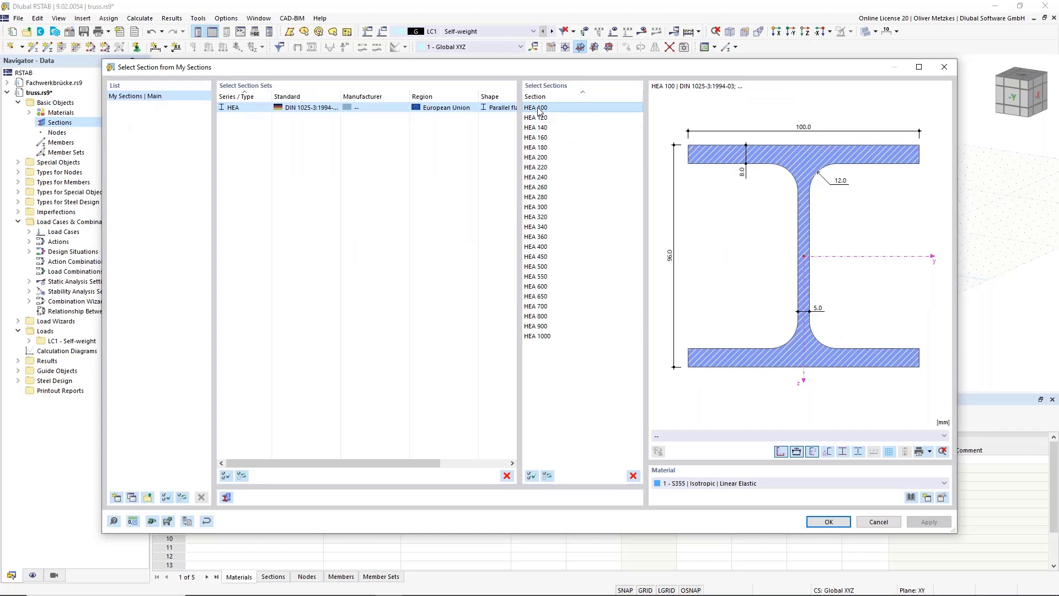
pyautogui.click(835, 522)
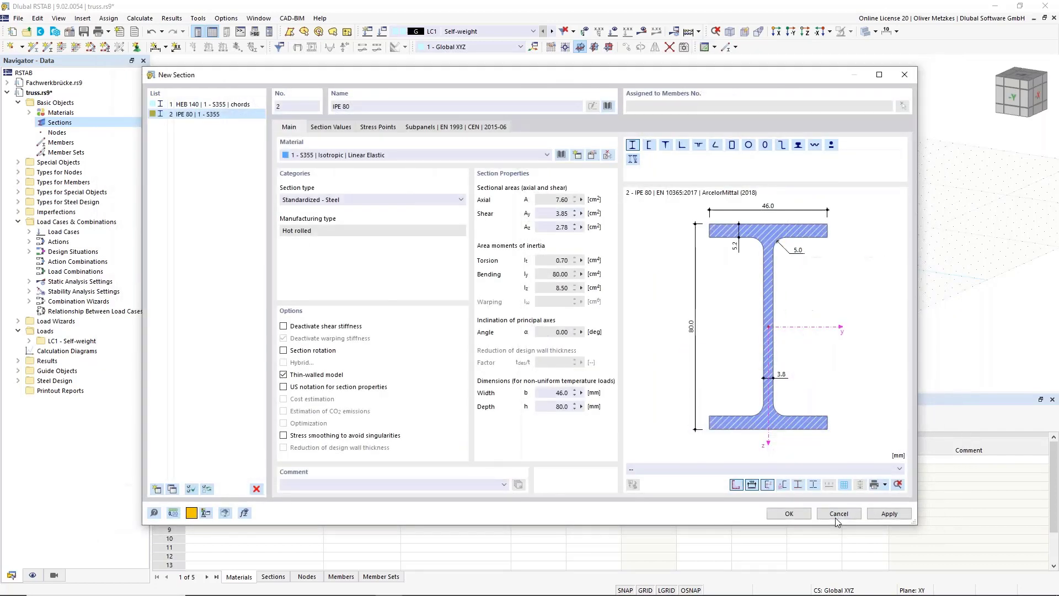
pyautogui.click(471, 485)
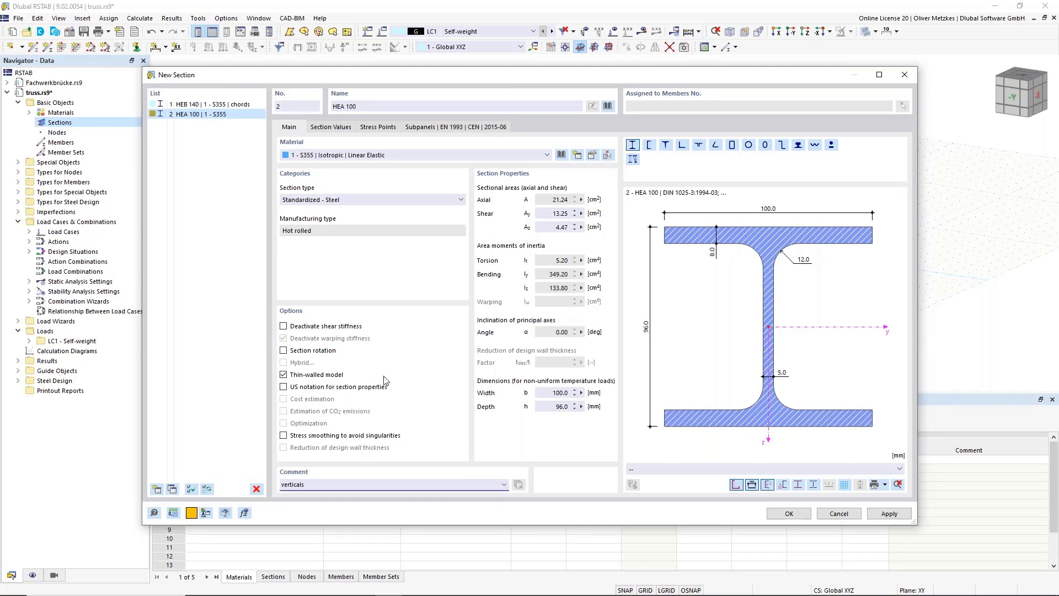
pyautogui.click(373, 107)
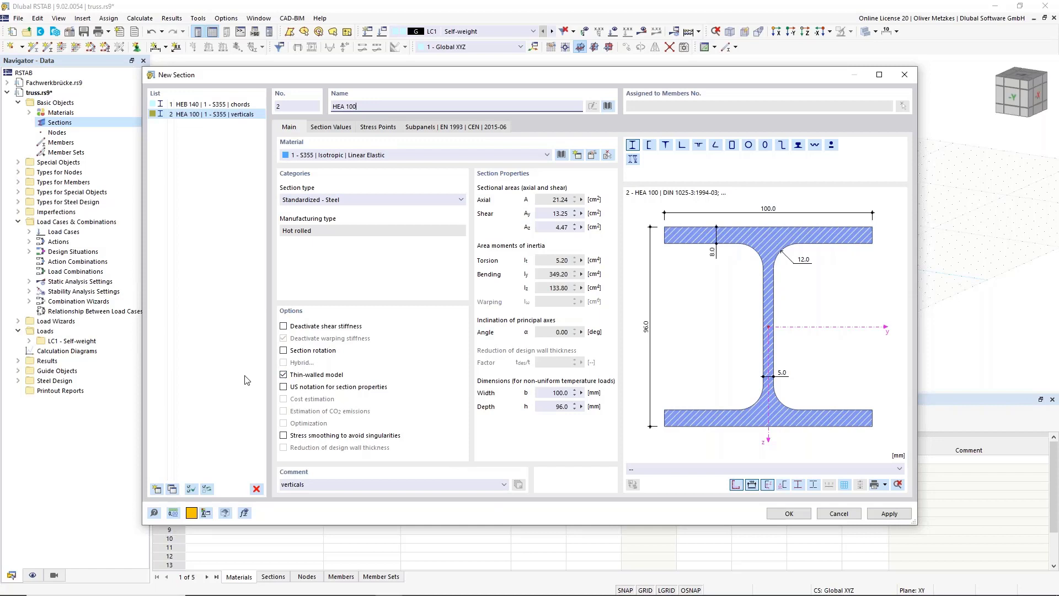
# Copy the HEA 100 verticals section and change the copy's comment to "diagonals".
pyautogui.click(173, 489)
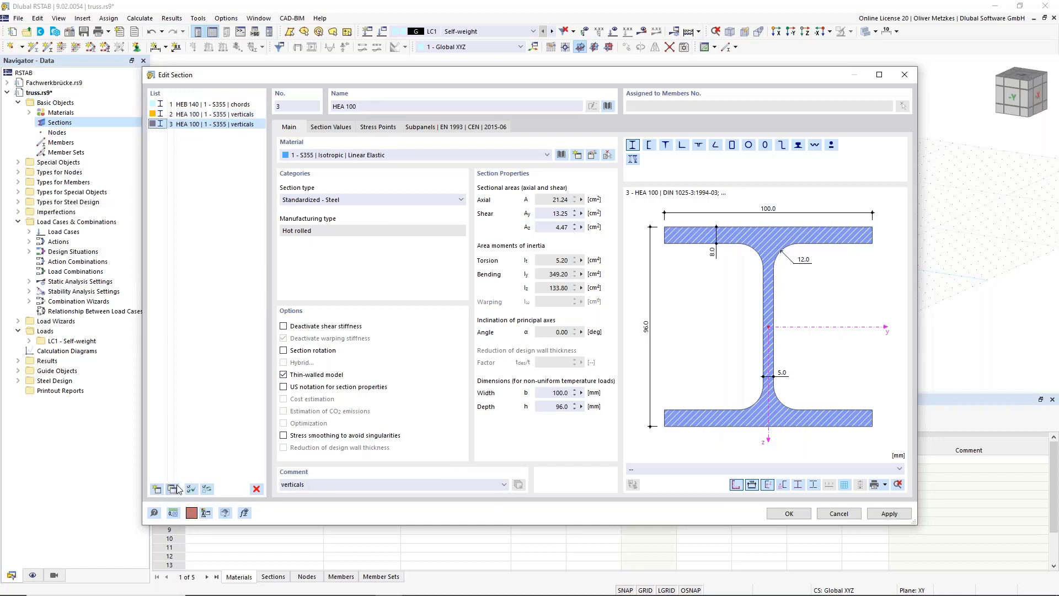
pyautogui.click(306, 484)
pyautogui.write('diagonals')
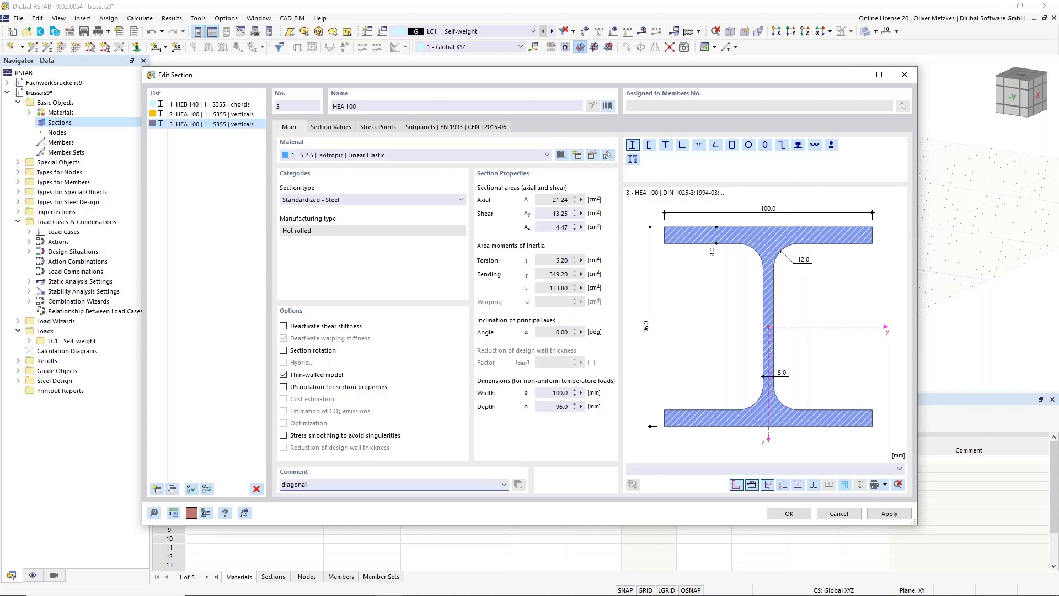
pyautogui.click(166, 273)
# Add a fourth section and define it by name as IPE 100 from British Steel.
pyautogui.click(158, 489)
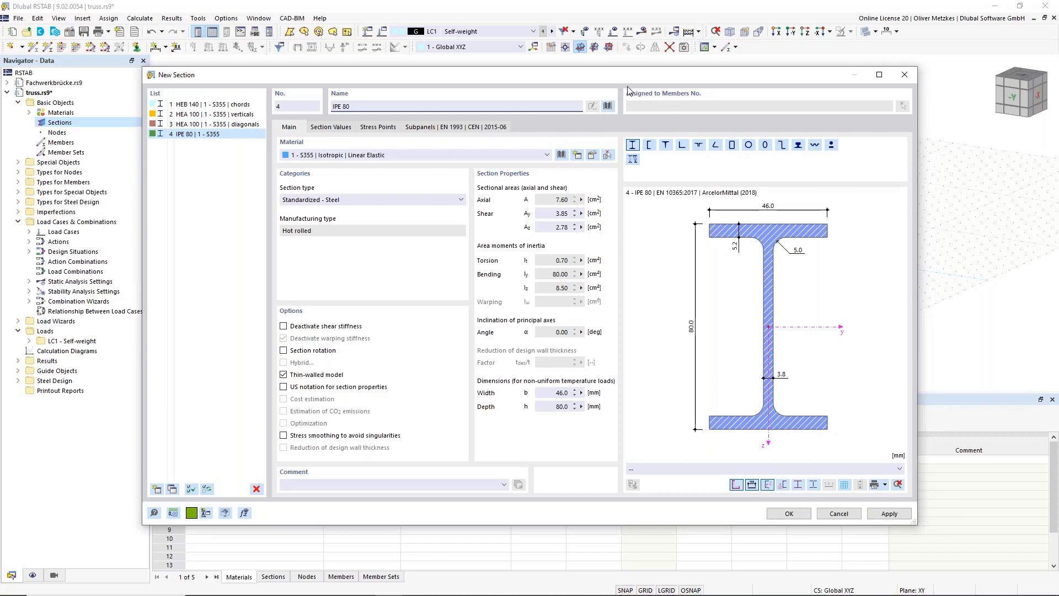
pyautogui.moveTo(360, 108); pyautogui.dragTo(331, 107)
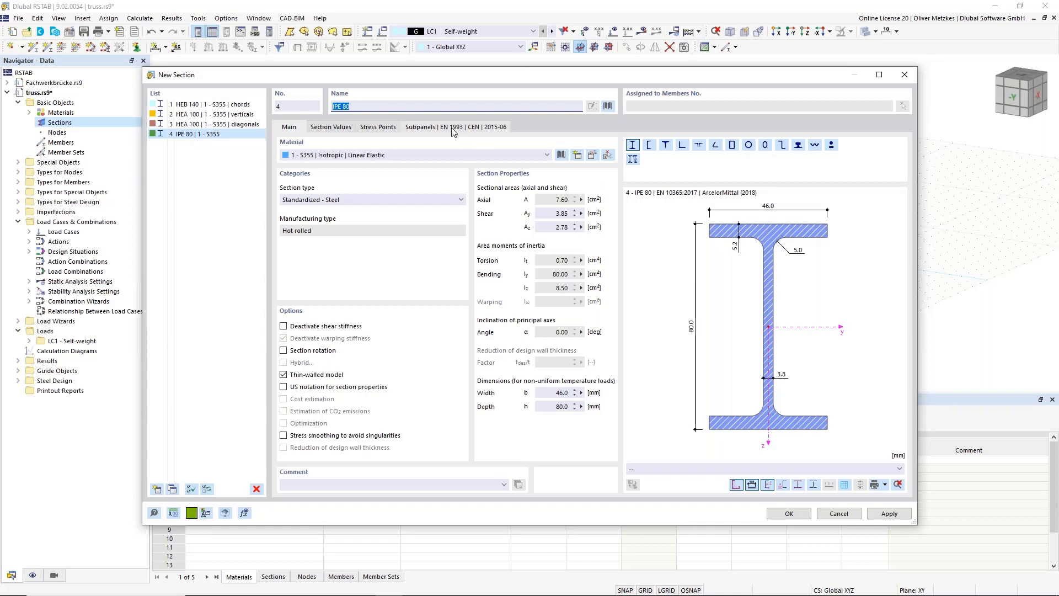
pyautogui.write('IPE 100')
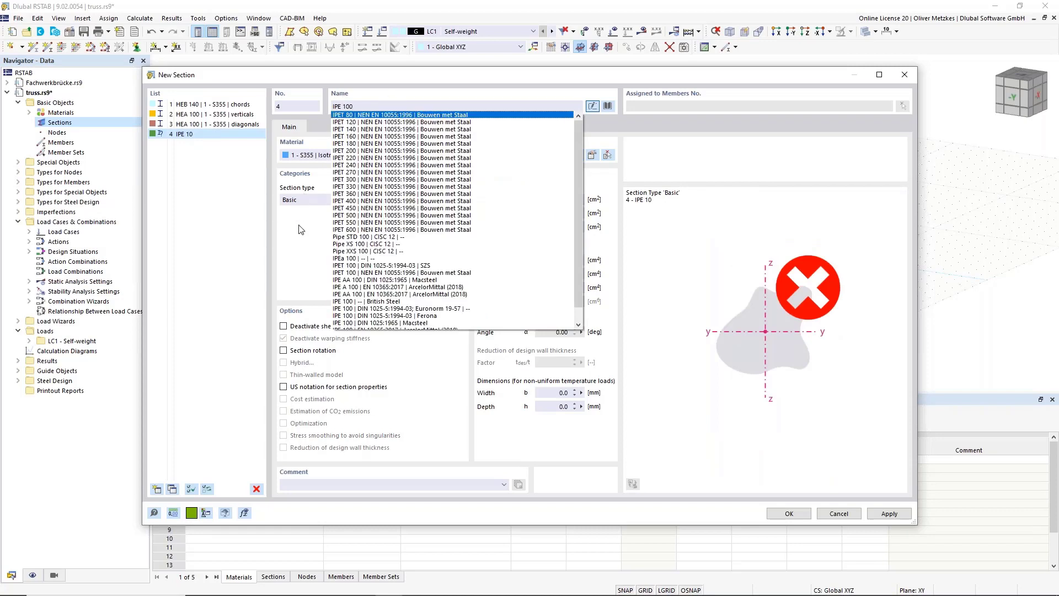
pyautogui.press('Return')
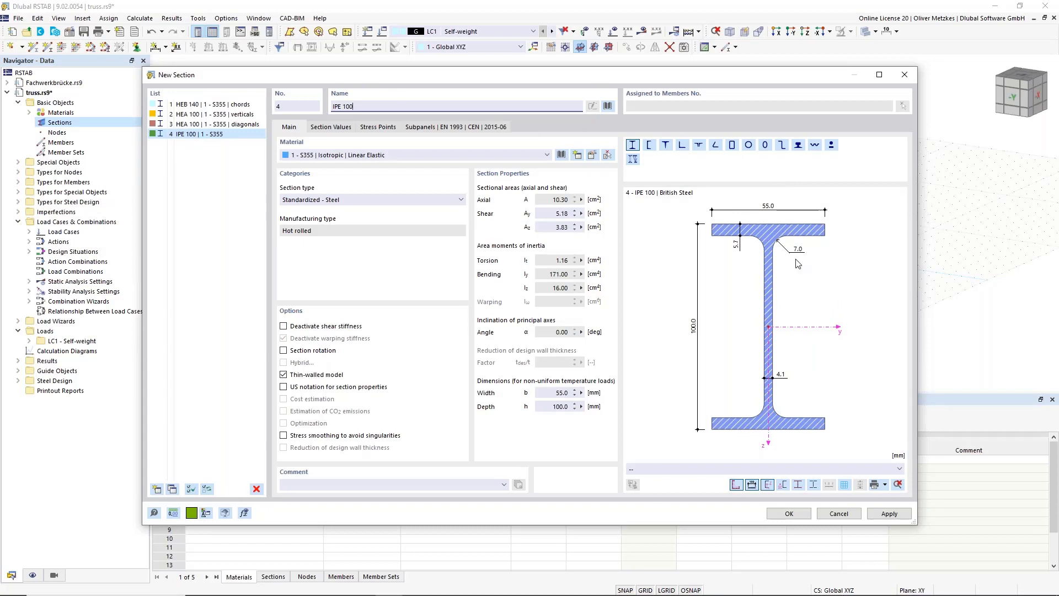
# Enter "cross beams" as the comment of the IPE 100 section.
pyautogui.click(303, 485)
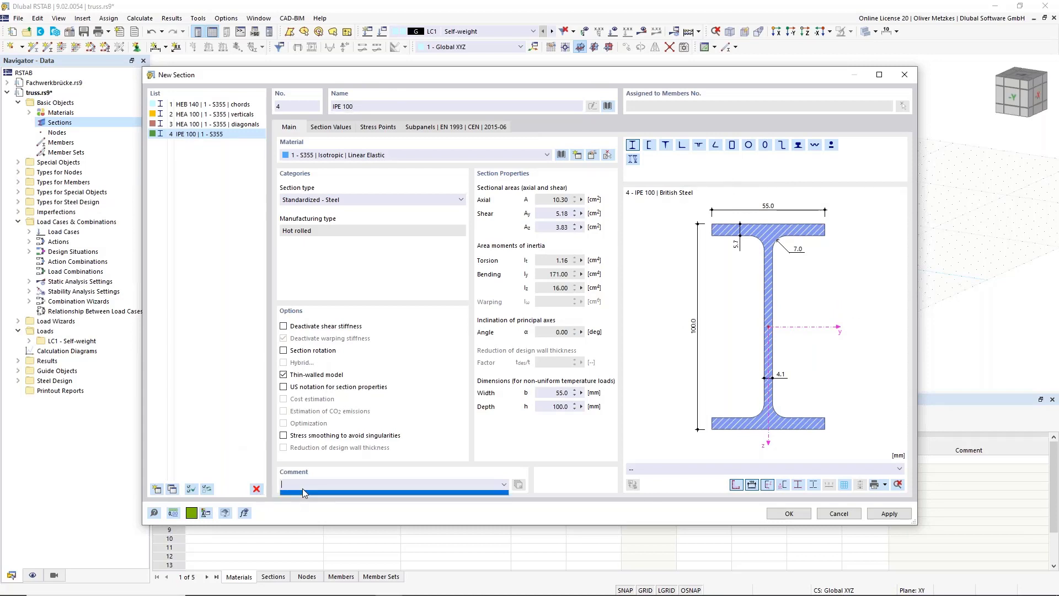
pyautogui.write('beams')
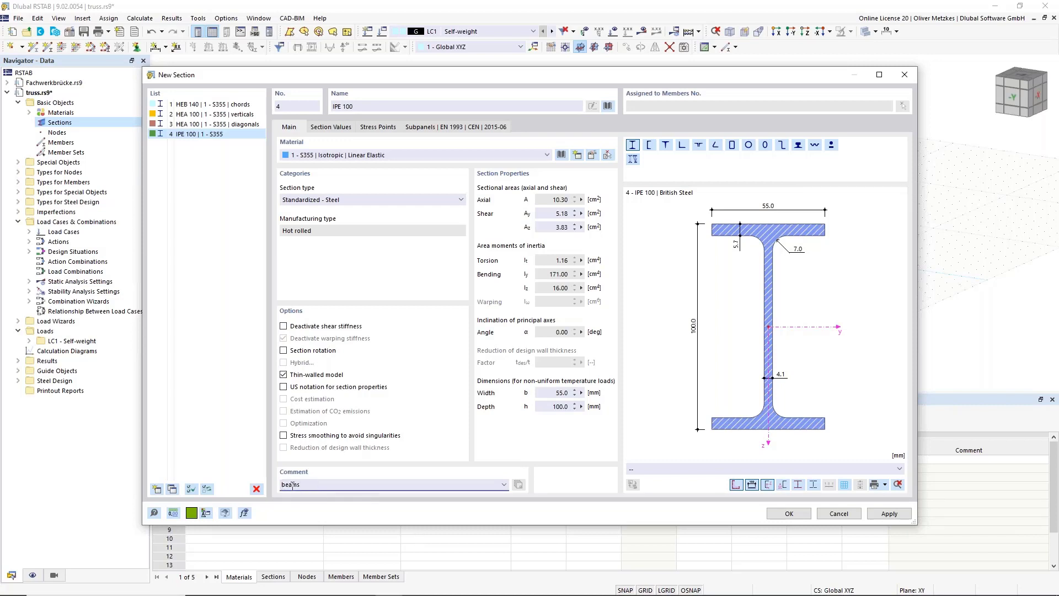
pyautogui.press('Home')
pyautogui.write('cro')
pyautogui.click(219, 297)
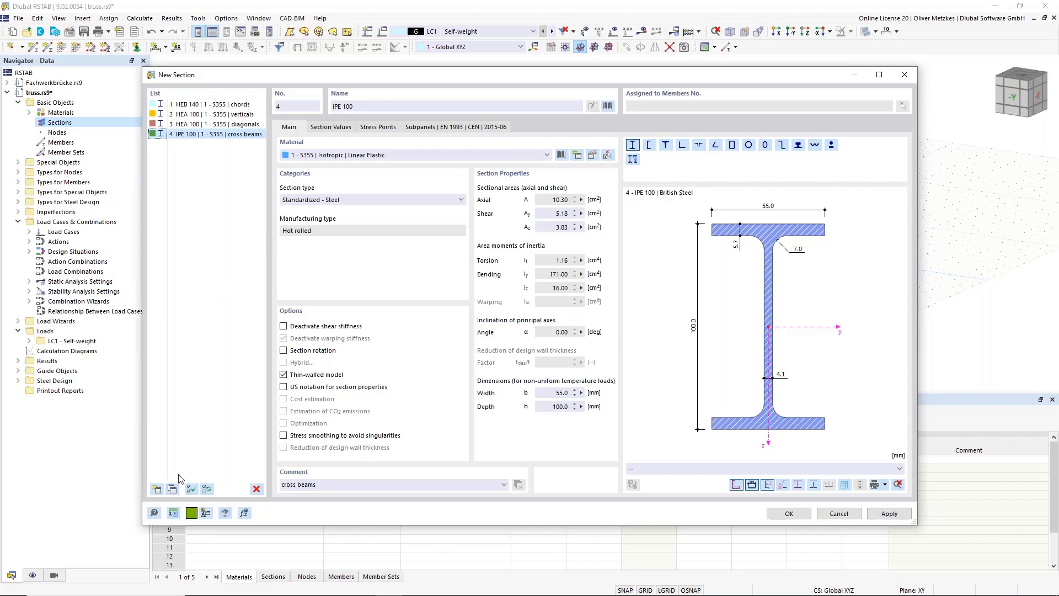
# Add a fifth section as the angle L 65x50x6 from the Macsteel EN 10056 series.
pyautogui.click(158, 490)
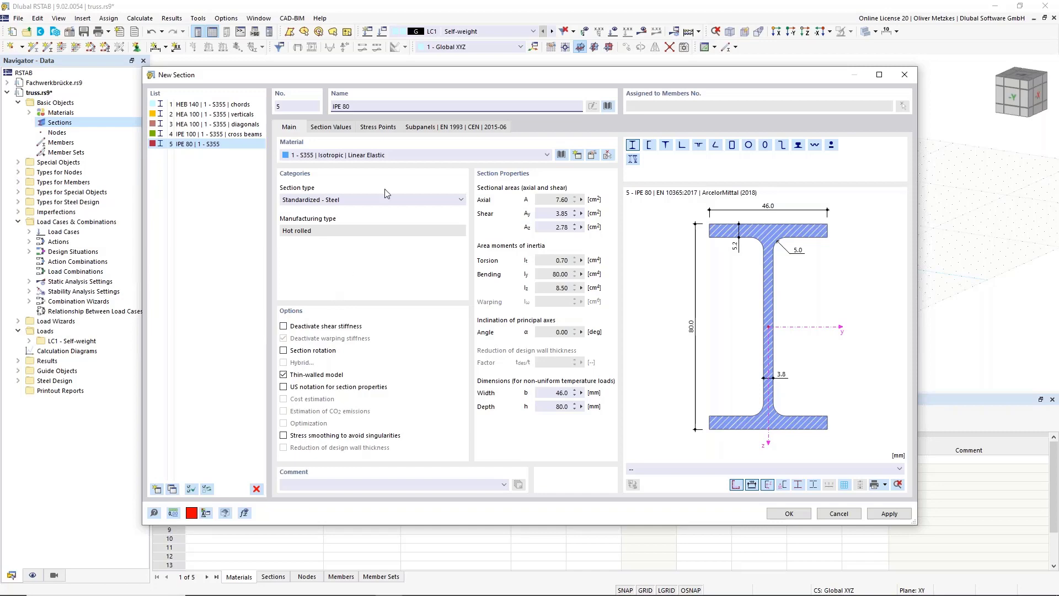
pyautogui.click(682, 146)
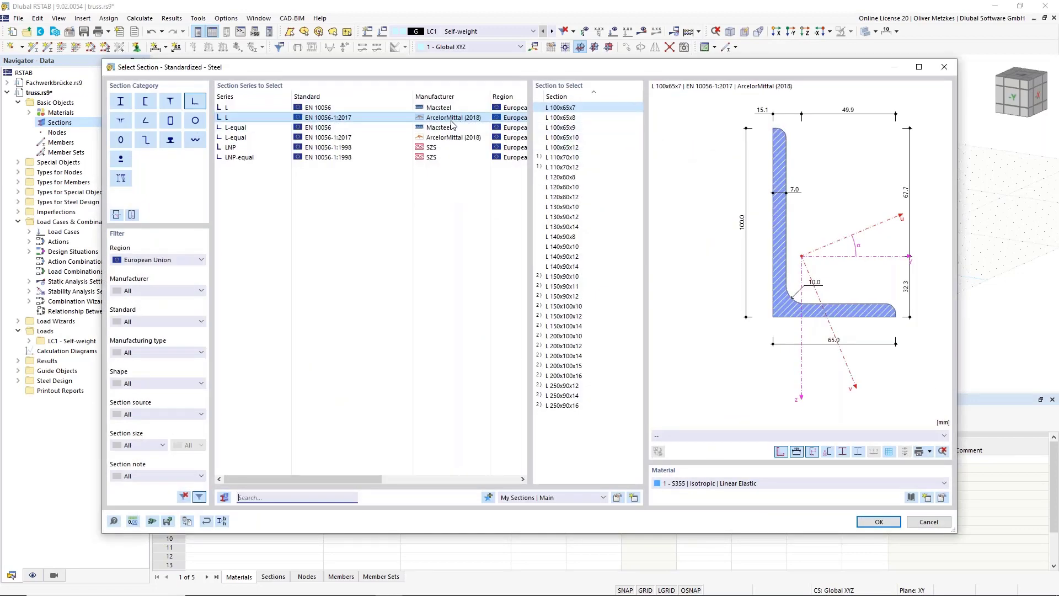
pyautogui.click(397, 106)
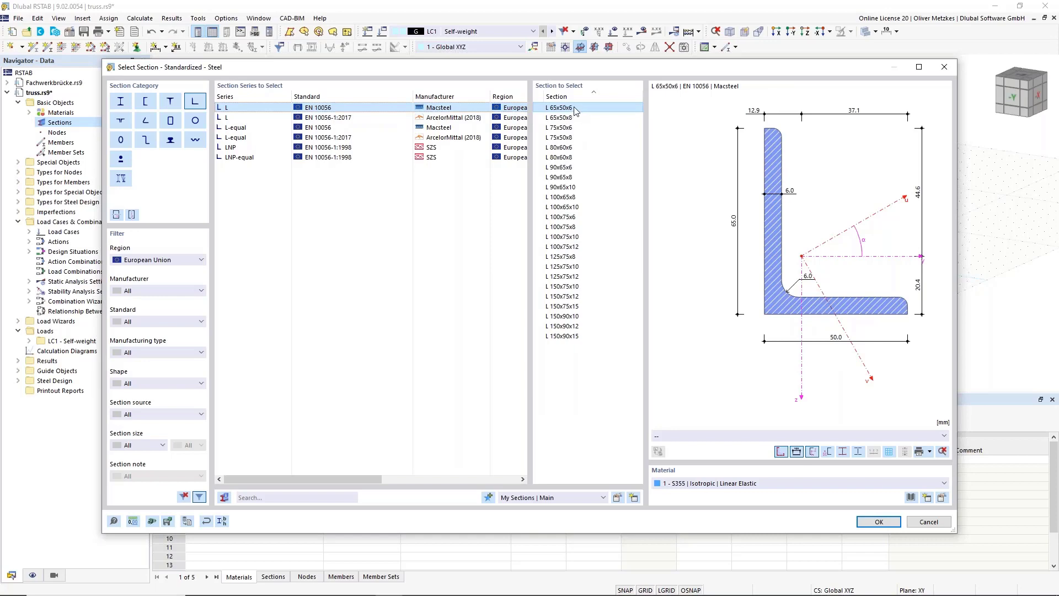
pyautogui.click(881, 521)
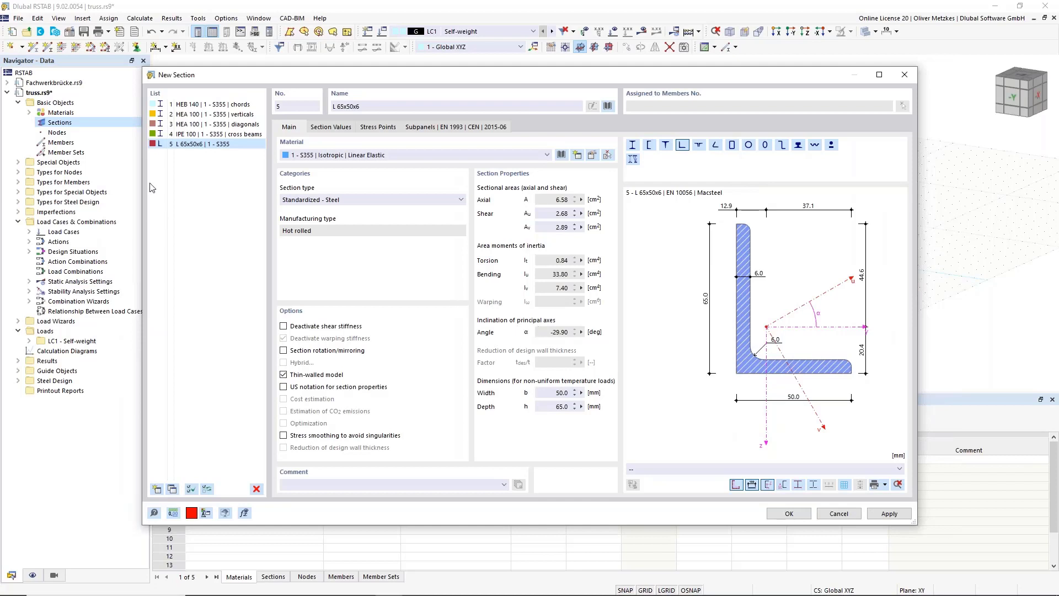
# Add a sixth section as HEB 200 with the comment "end frames" and save the section definitions.
pyautogui.click(157, 489)
pyautogui.tripleClick(331, 106)
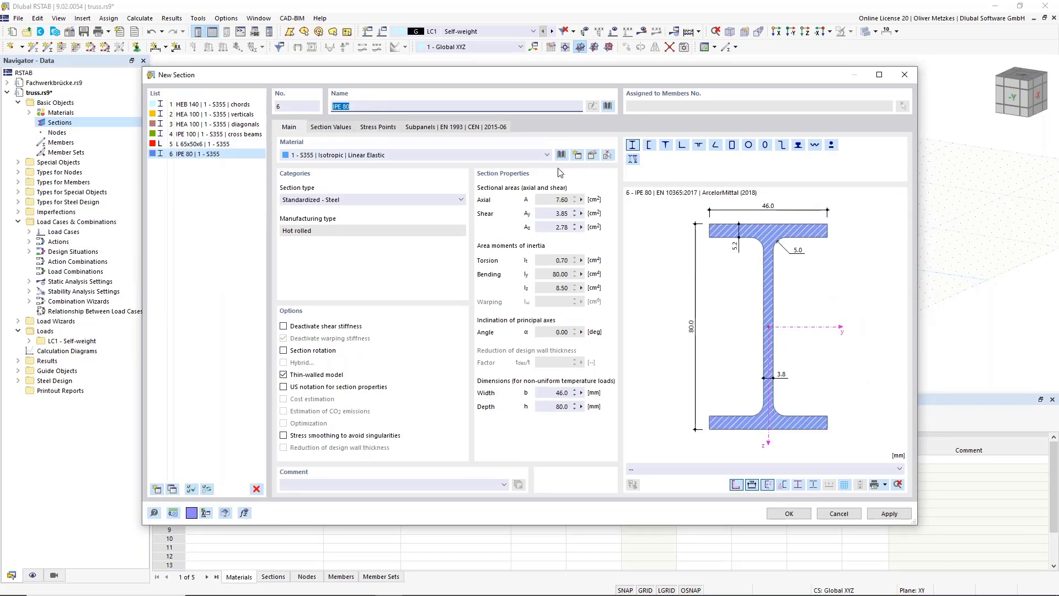
pyautogui.write('HEB ')
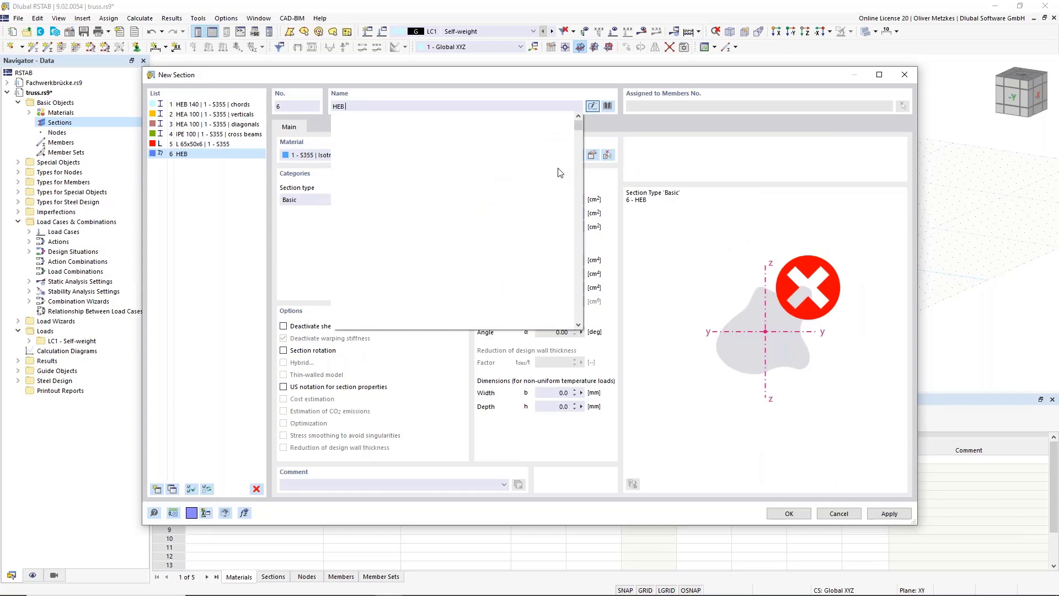
pyautogui.write('200')
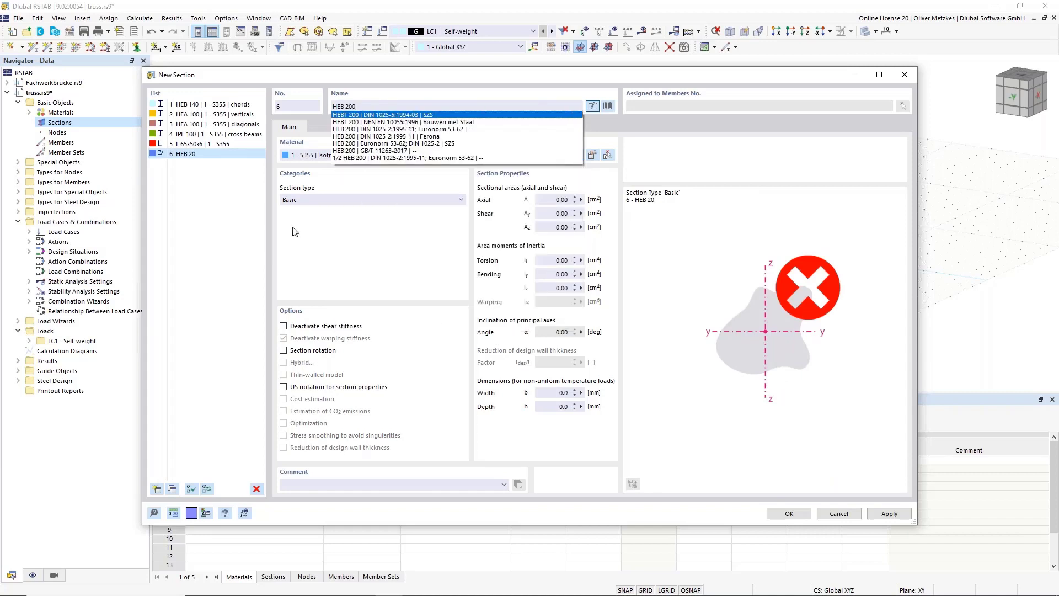
pyautogui.press('Return')
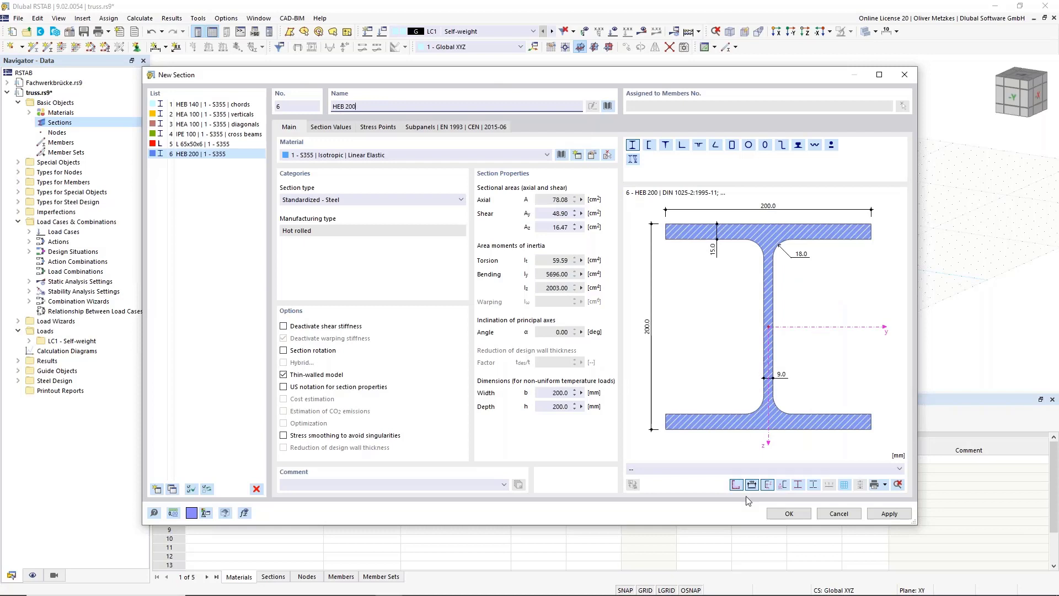
pyautogui.click(429, 486)
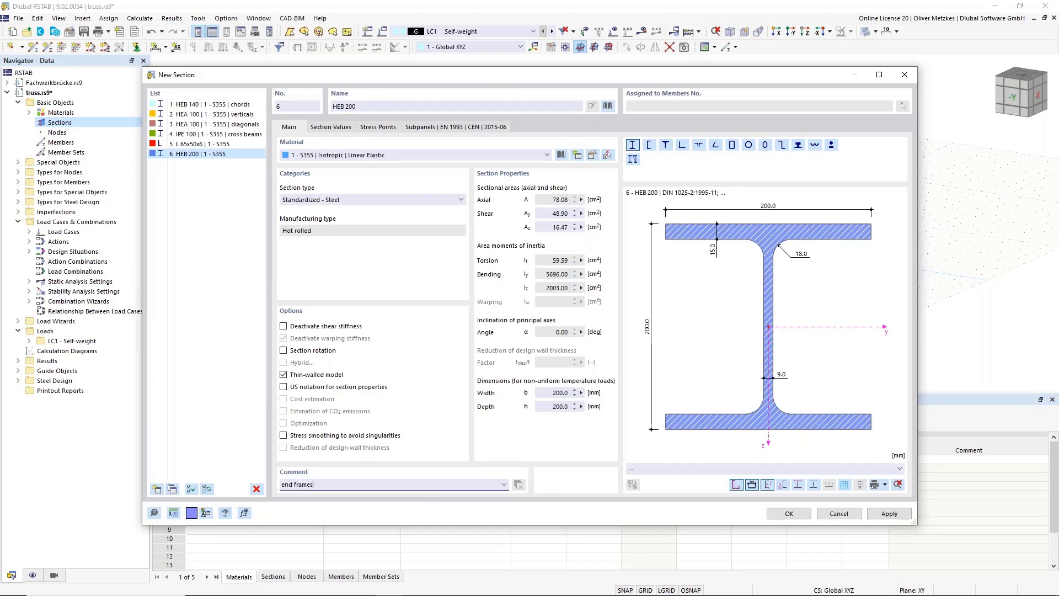
pyautogui.click(798, 516)
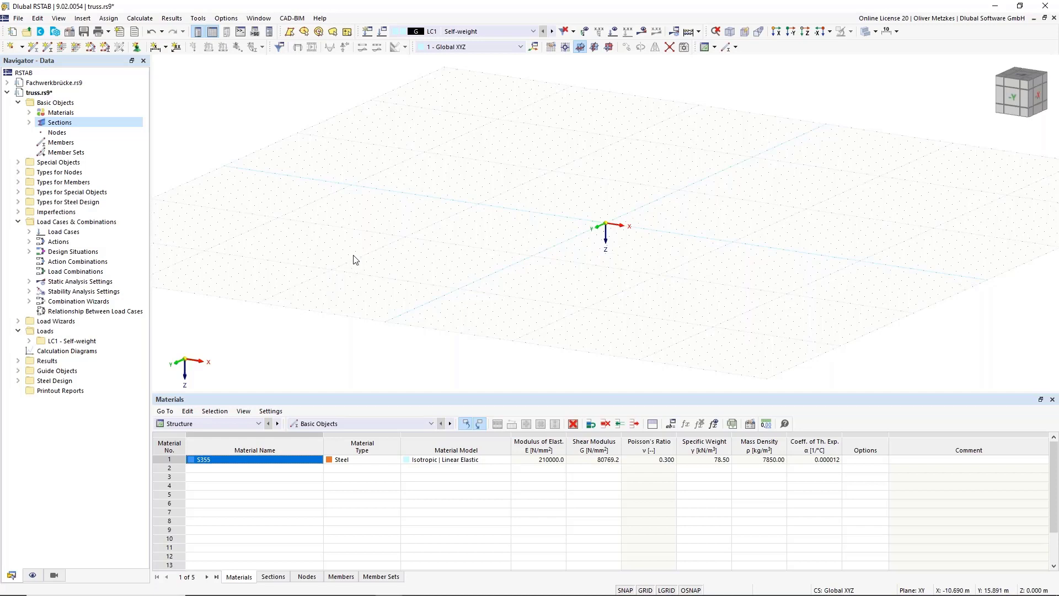
# Examine the dimensioned truss bridge in the Fachwerkbrücke.rs9 model, then return to the truss.rs9 model.
pyautogui.moveTo(626, 197); pyautogui.dragTo(459, 171, button='middle')
pyautogui.scroll(1, 581, 185)
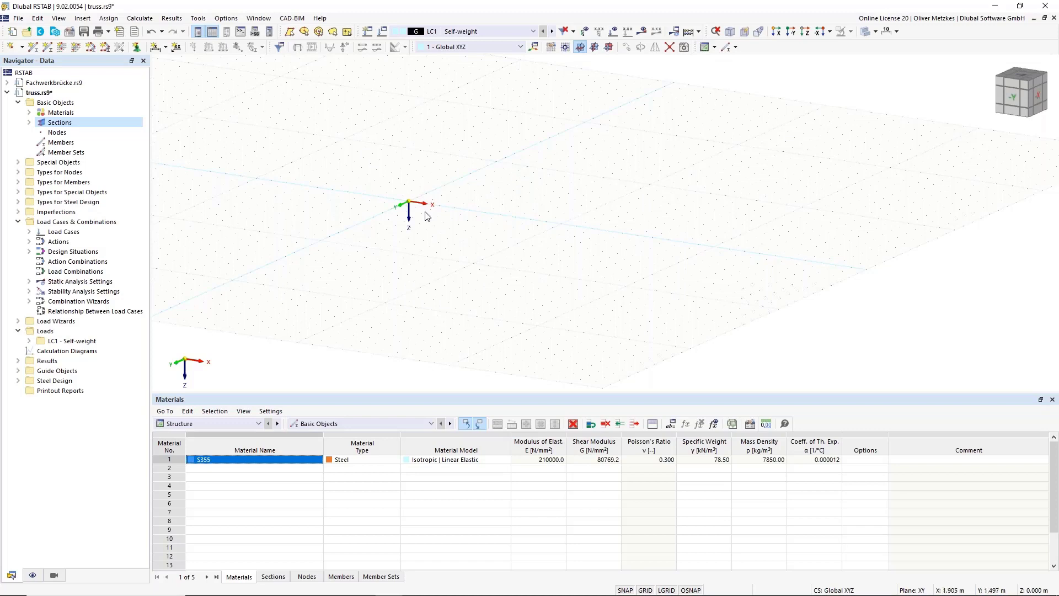
pyautogui.scroll(2, 452, 213)
pyautogui.click(259, 19)
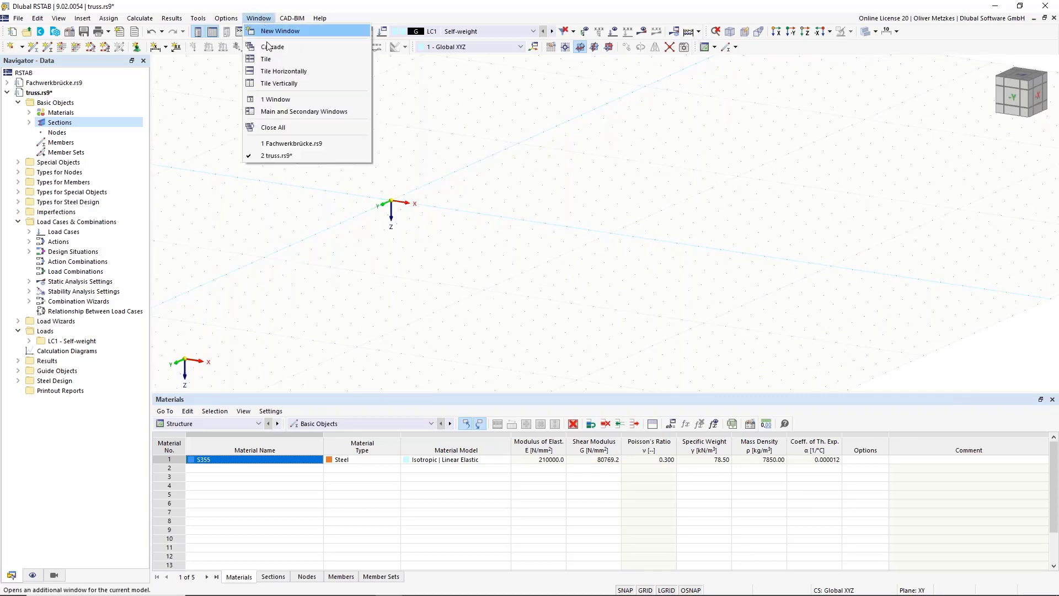
pyautogui.click(285, 144)
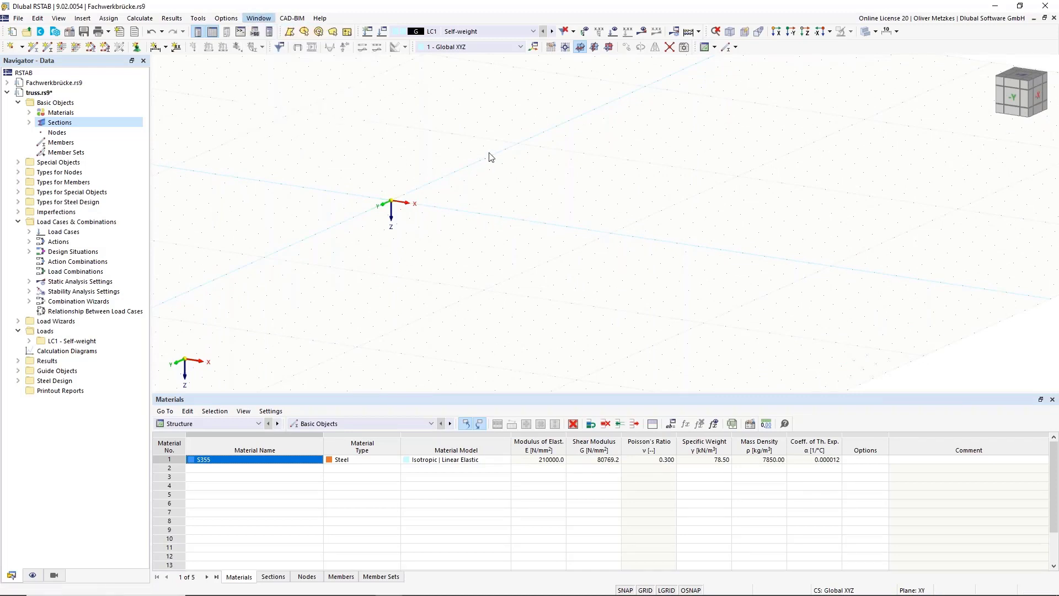
pyautogui.scroll(-3, 509, 186)
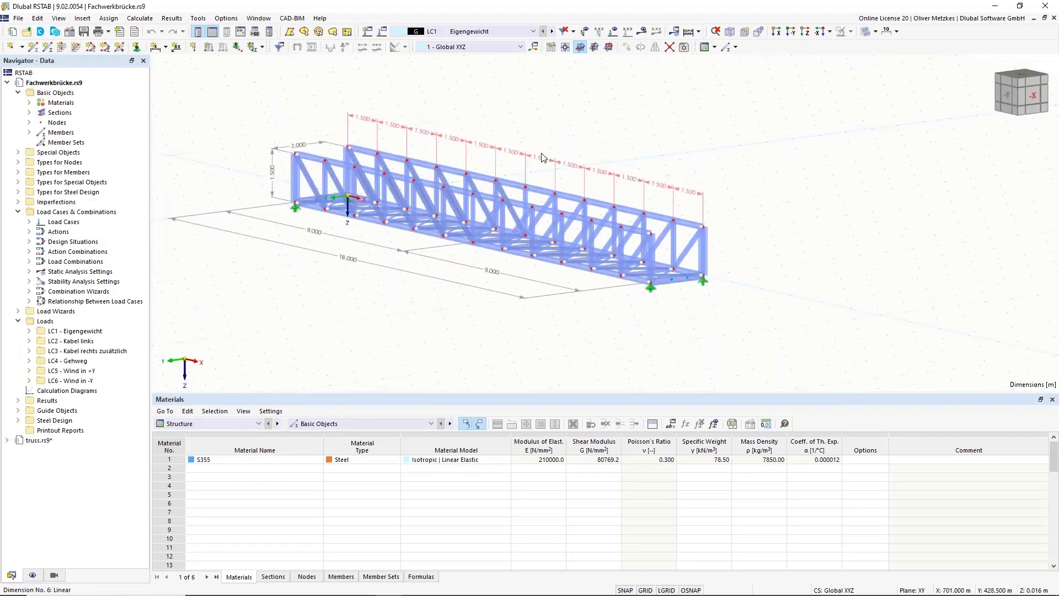
pyautogui.moveTo(353, 269); pyautogui.dragTo(444, 322, button='right')
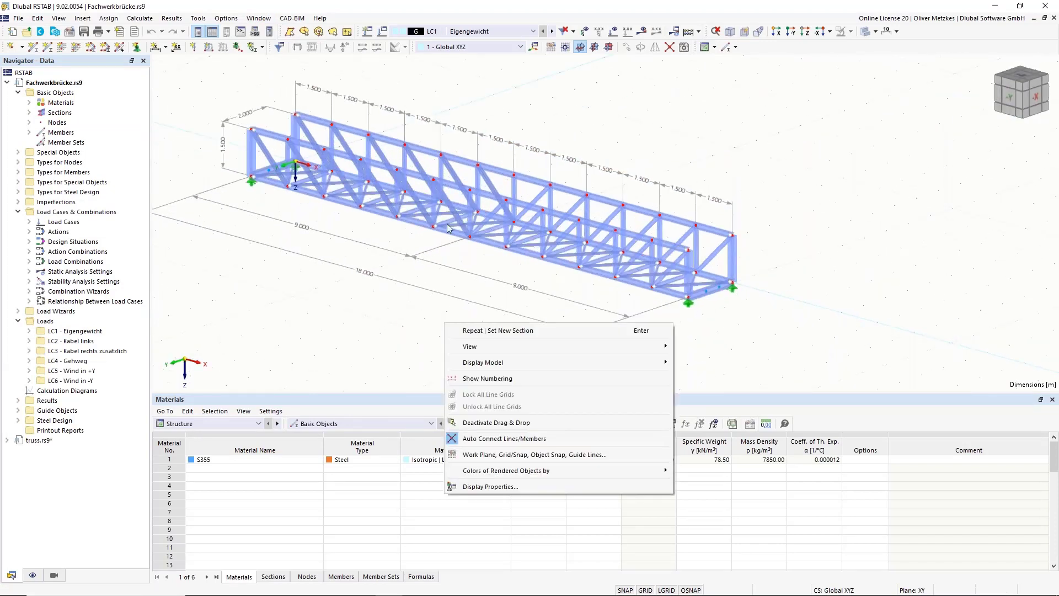
pyautogui.click(466, 100)
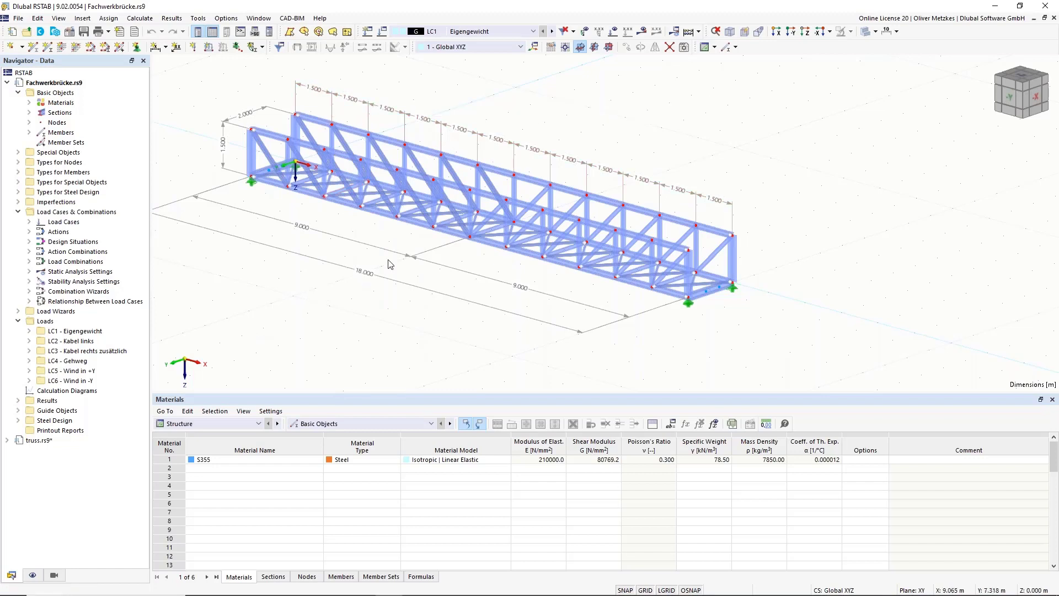
pyautogui.click(267, 20)
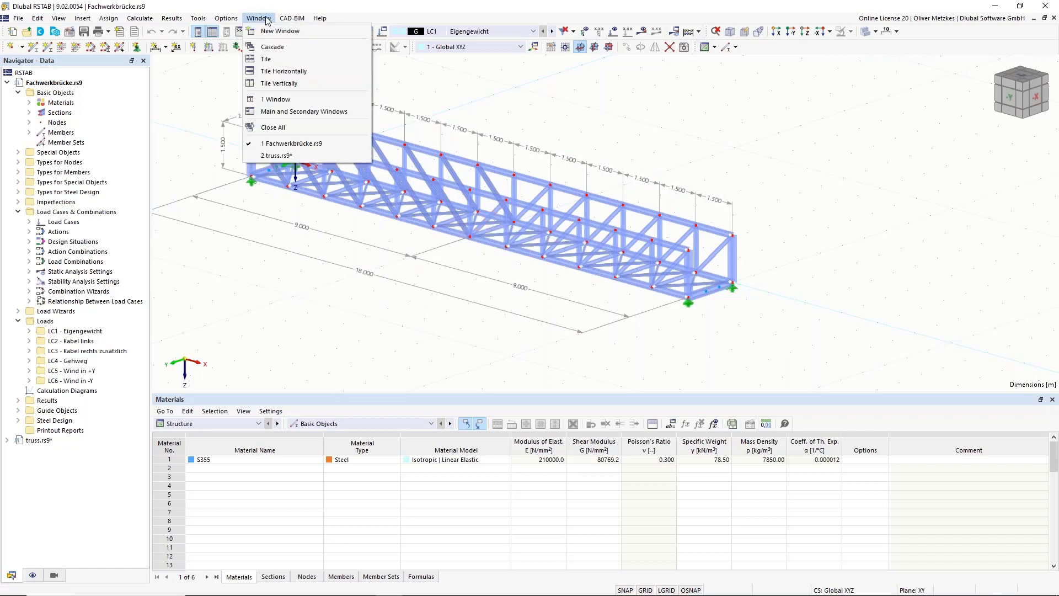
pyautogui.click(278, 157)
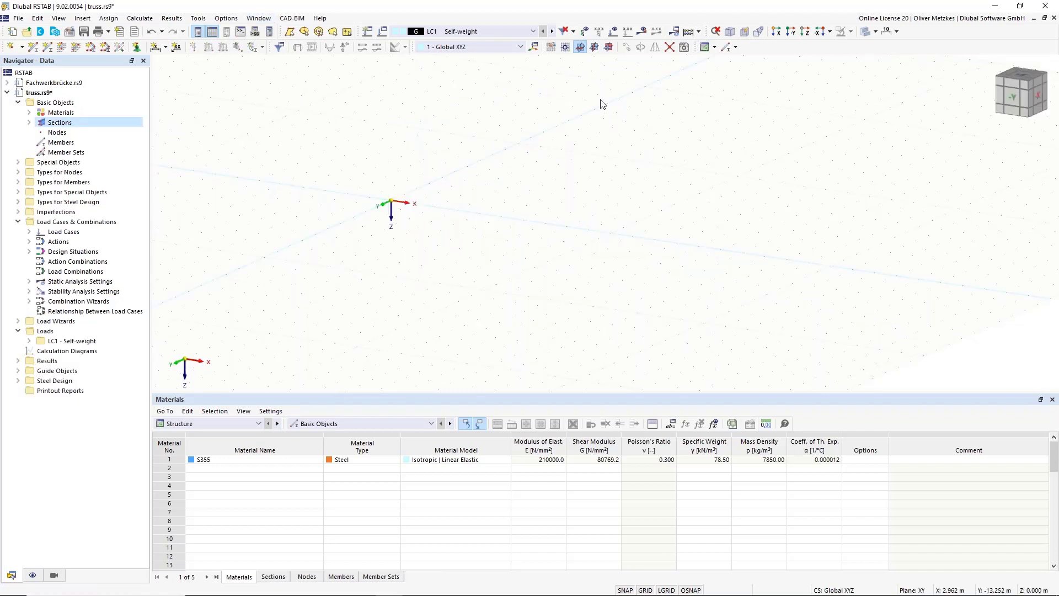
# Set the work plane's grid point spacing b to 1.5 m.
pyautogui.click(556, 46)
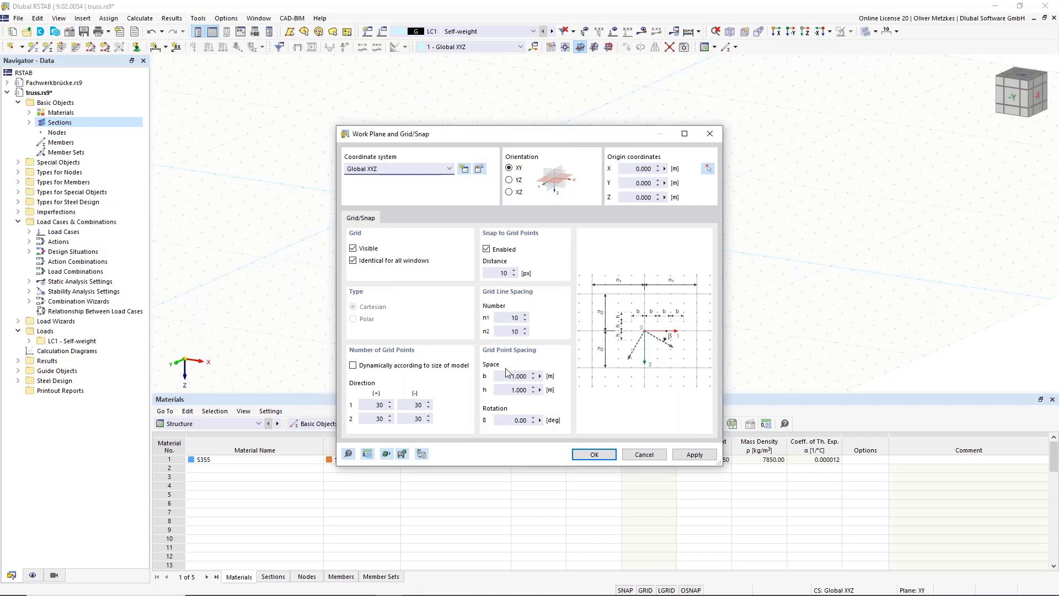
pyautogui.moveTo(507, 375); pyautogui.dragTo(559, 376)
pyautogui.write('1,5')
pyautogui.click(514, 318)
pyautogui.click(595, 454)
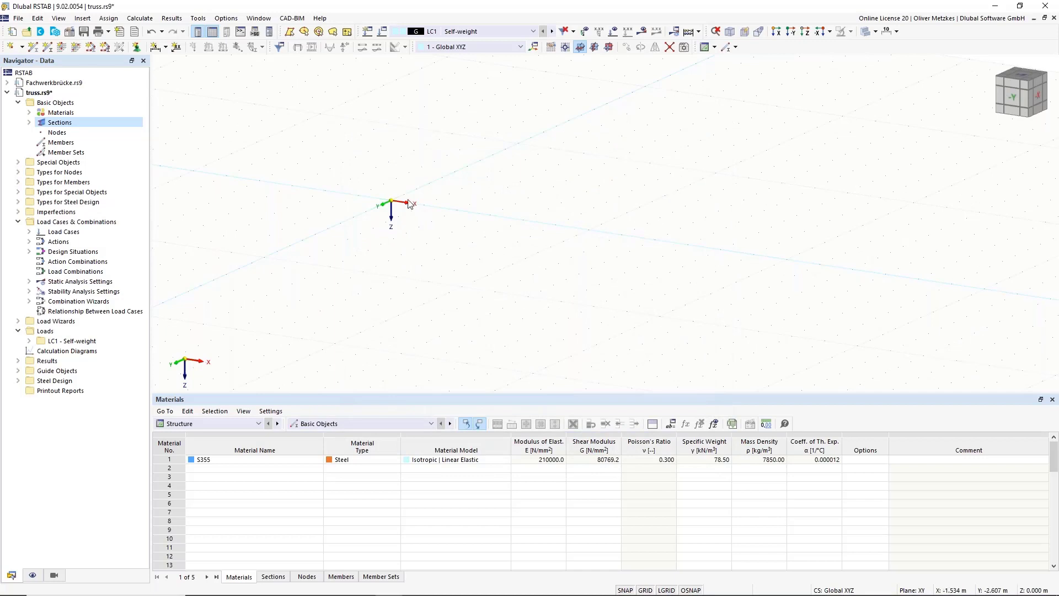
# Draw a single beam member with the HEB 140 chords section from the origin to X = 18 m.
pyautogui.moveTo(603, 243); pyautogui.dragTo(576, 240, button='middle')
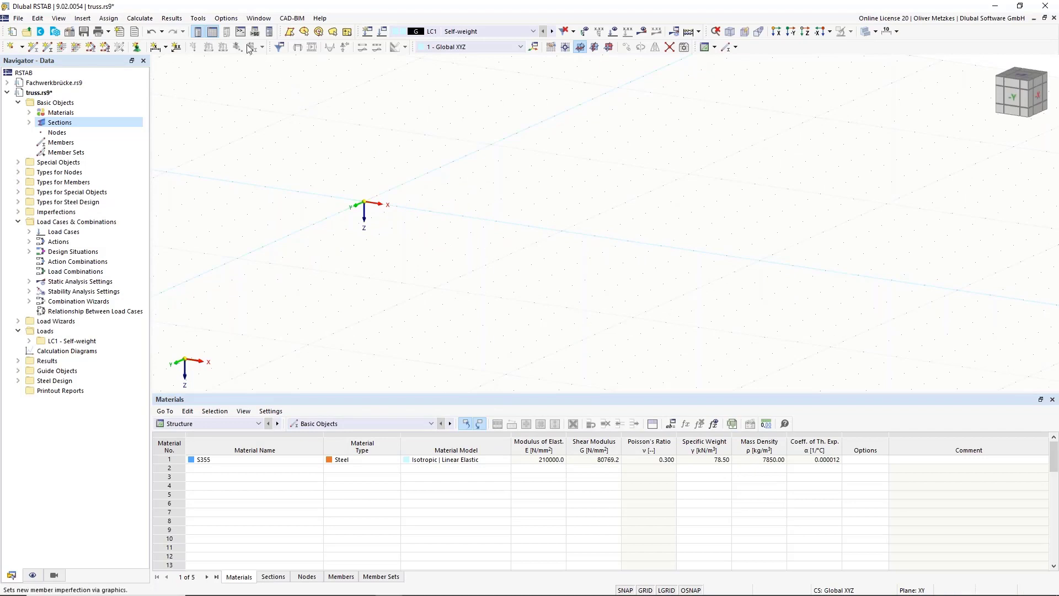
pyautogui.click(33, 47)
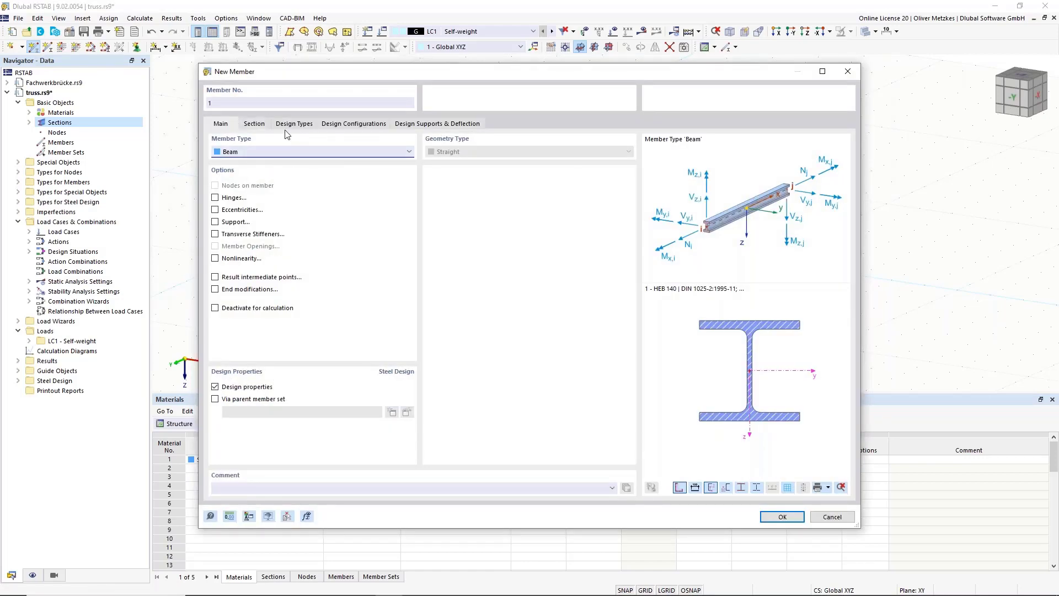
pyautogui.click(255, 124)
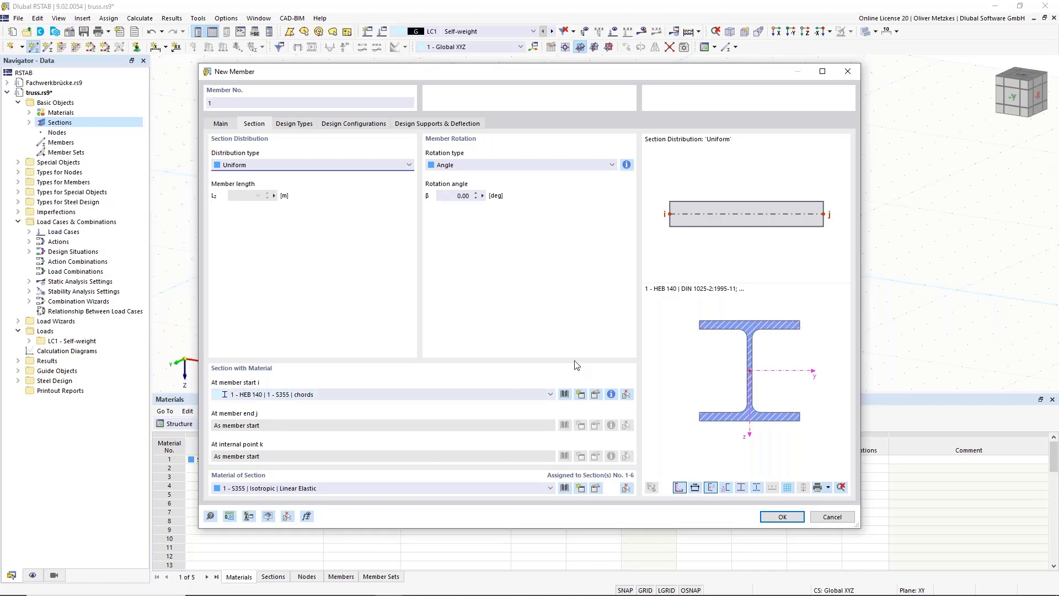
pyautogui.click(782, 517)
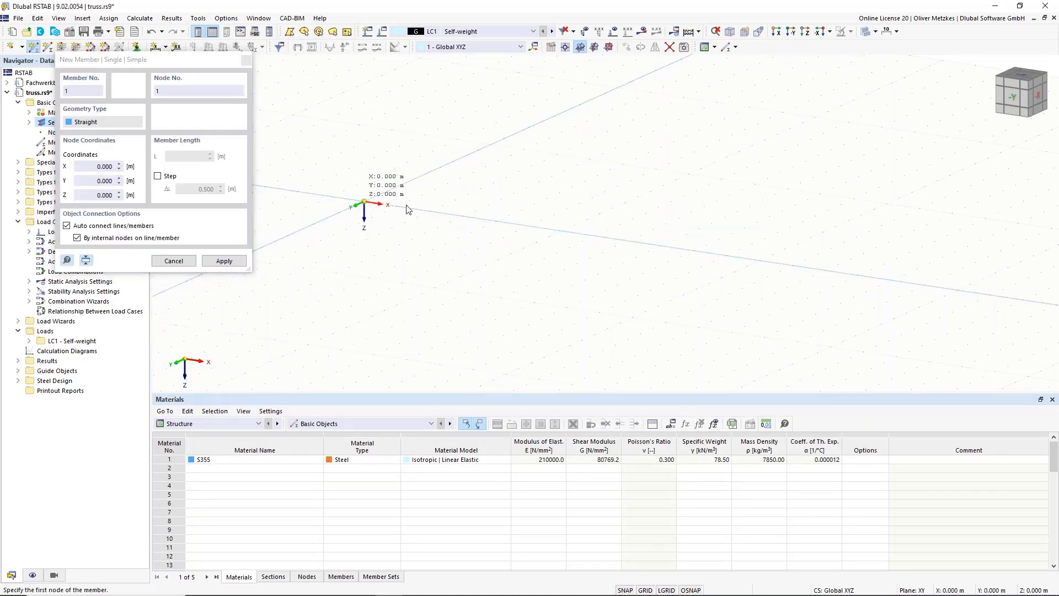
pyautogui.click(364, 202)
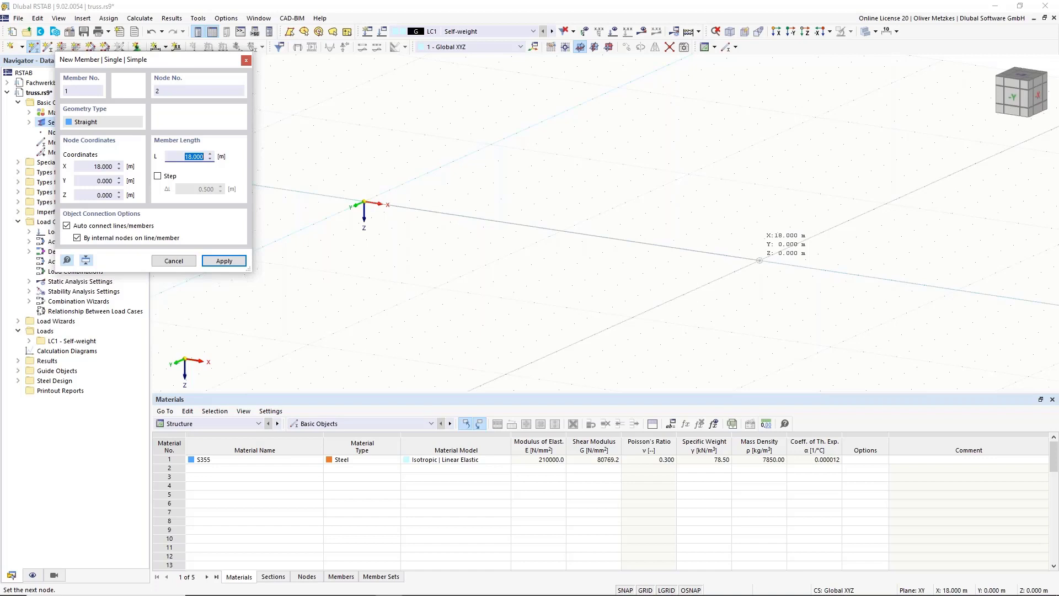
pyautogui.press('Return')
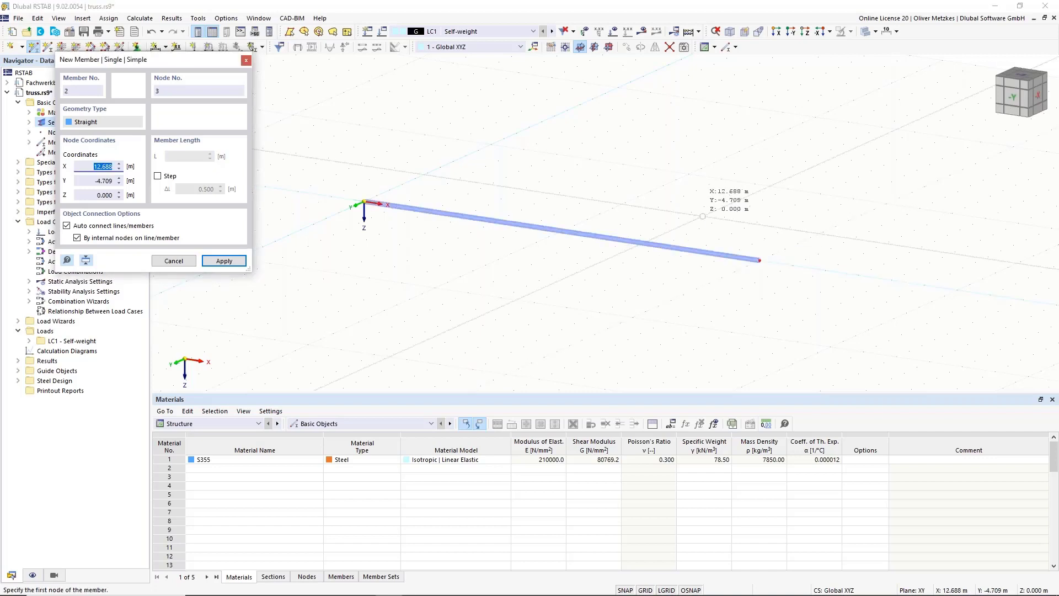
pyautogui.press('Escape')
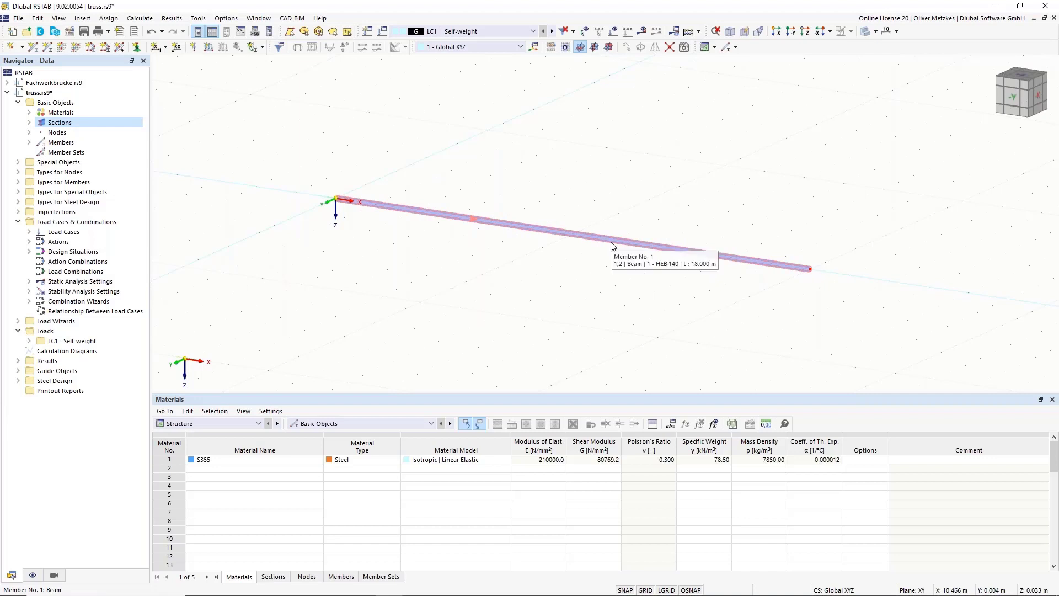
# Divide the 18 m chord member using 11 intermediate nodes.
pyautogui.click(376, 206)
pyautogui.click(390, 148)
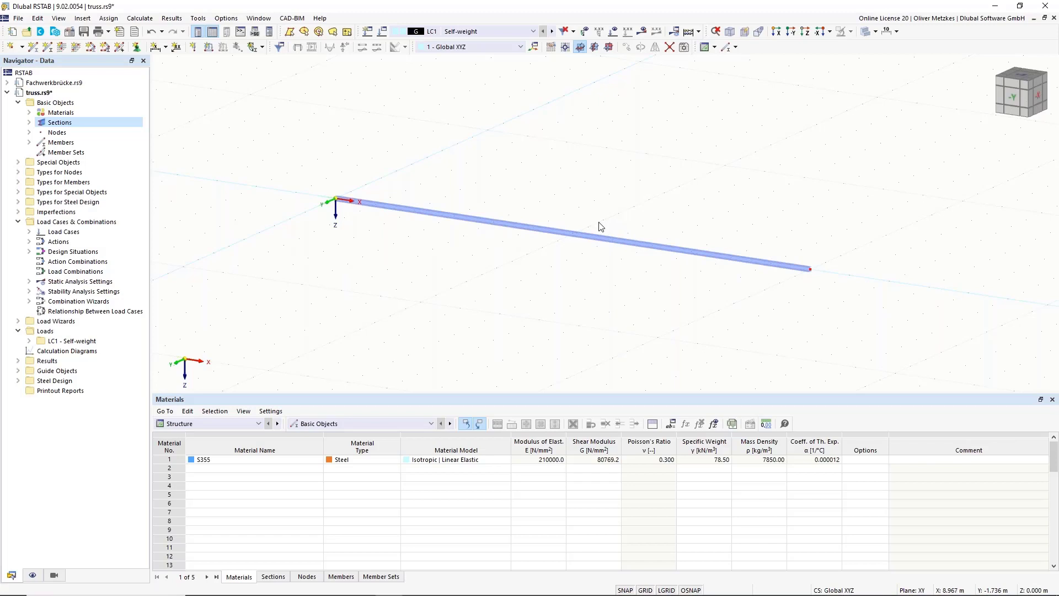
pyautogui.rightClick(549, 233)
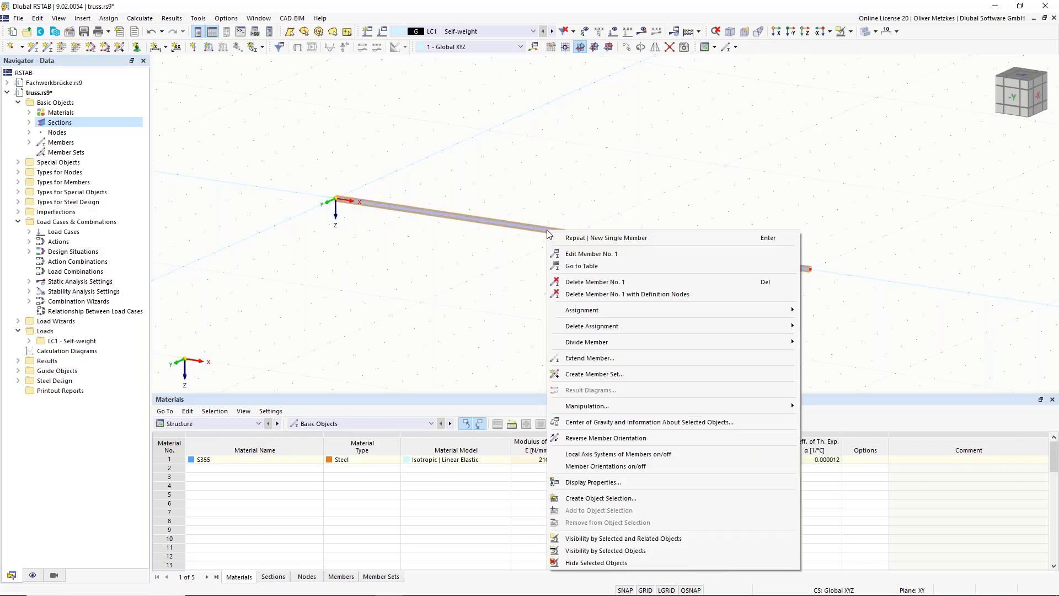
pyautogui.moveTo(580, 346)
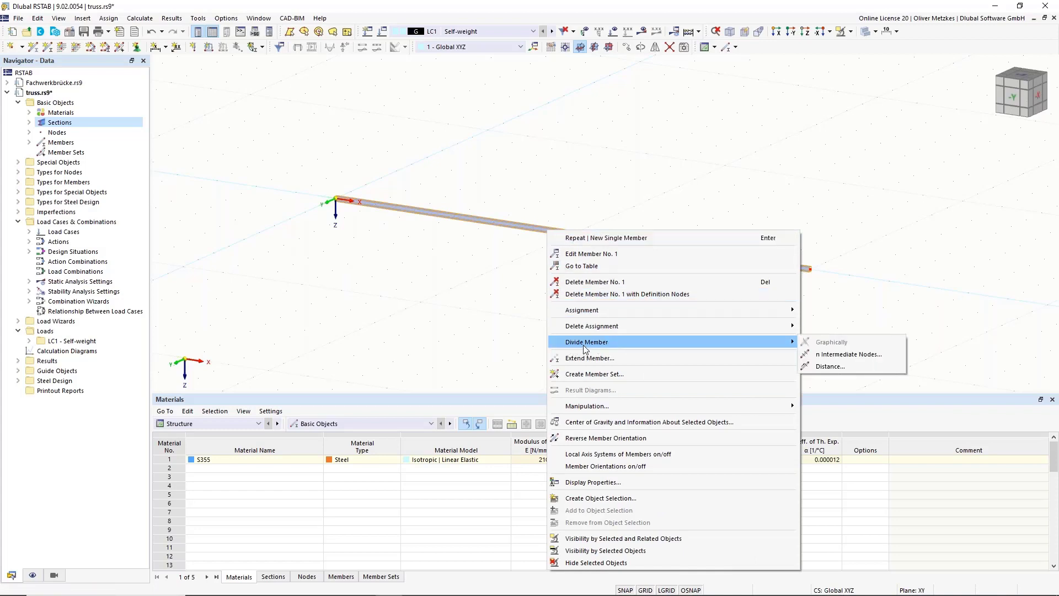
pyautogui.click(843, 355)
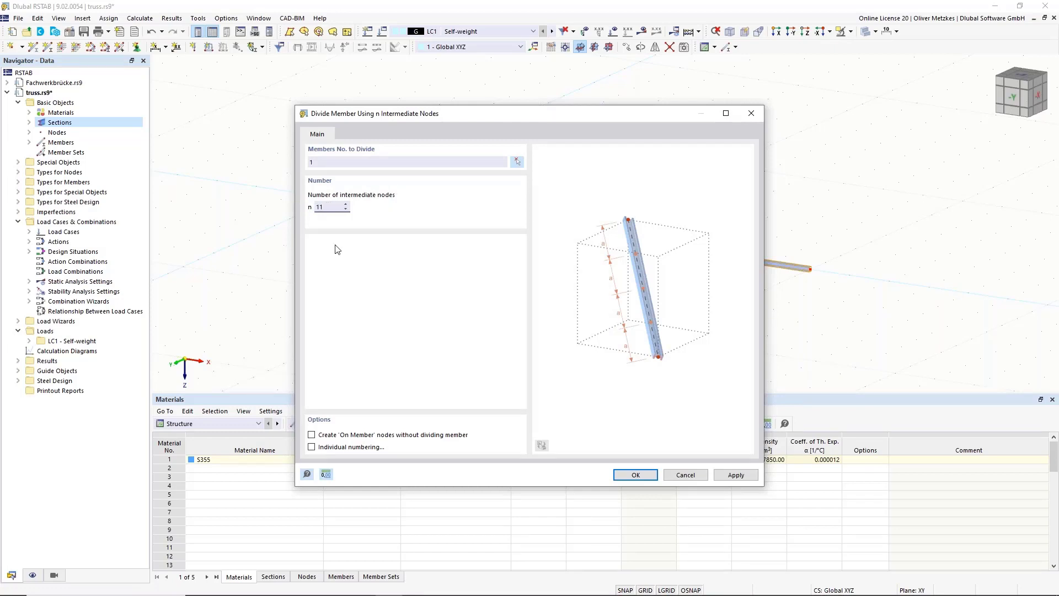
pyautogui.click(636, 475)
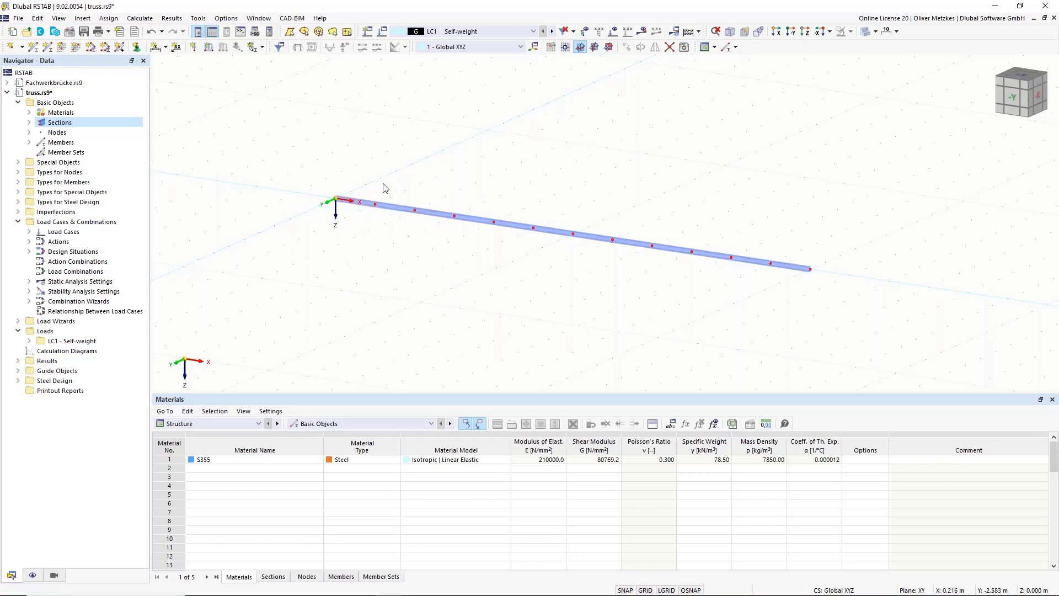
# Select the whole divided chord and set up a copy of it displaced by -1.5 m in Z.
pyautogui.moveTo(615, 212); pyautogui.dragTo(466, 201, button='middle')
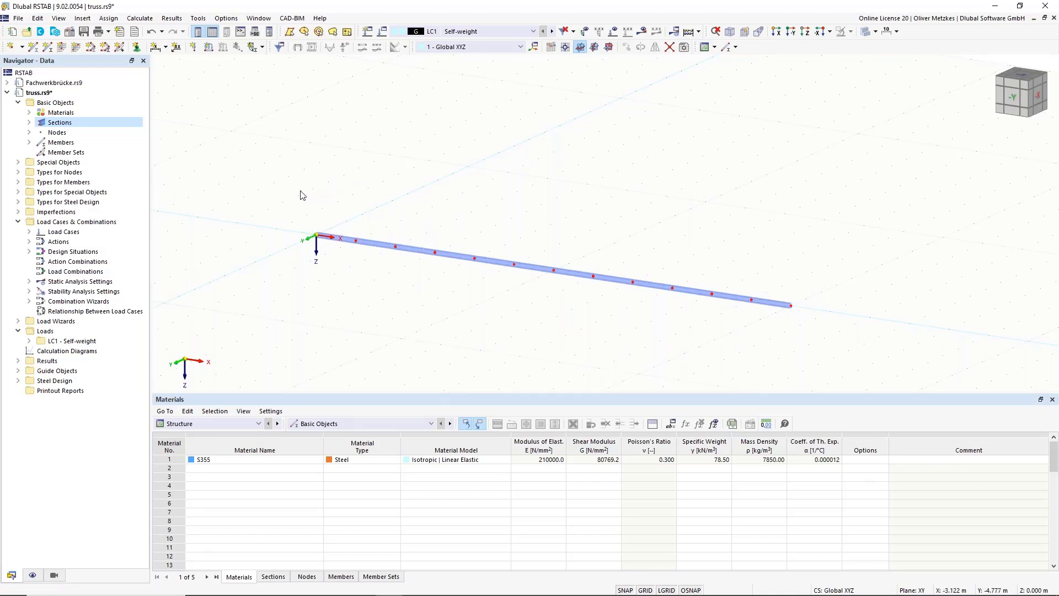
pyautogui.moveTo(267, 201); pyautogui.dragTo(897, 344)
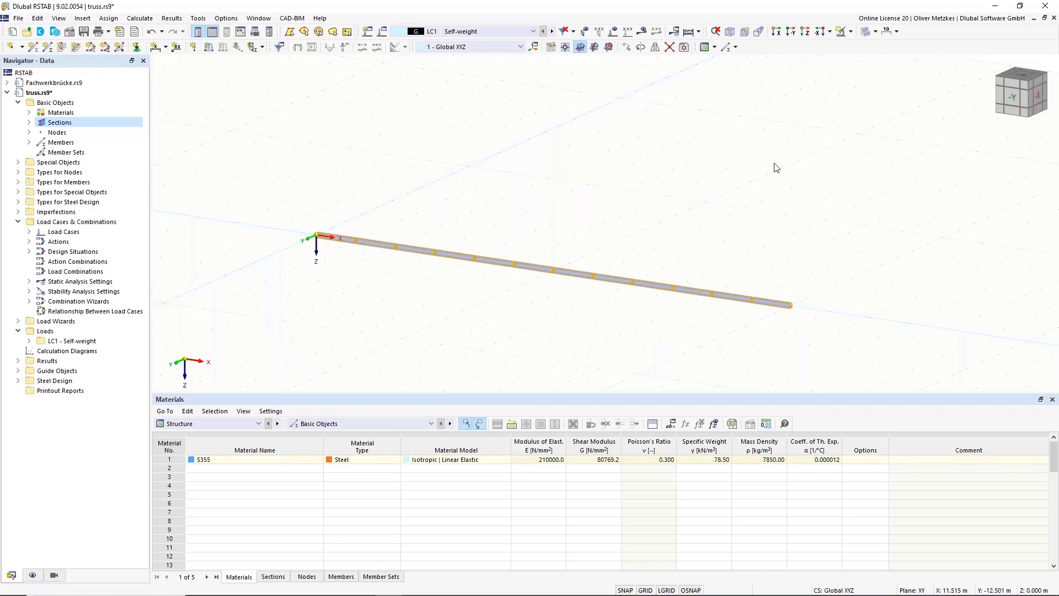
pyautogui.click(625, 51)
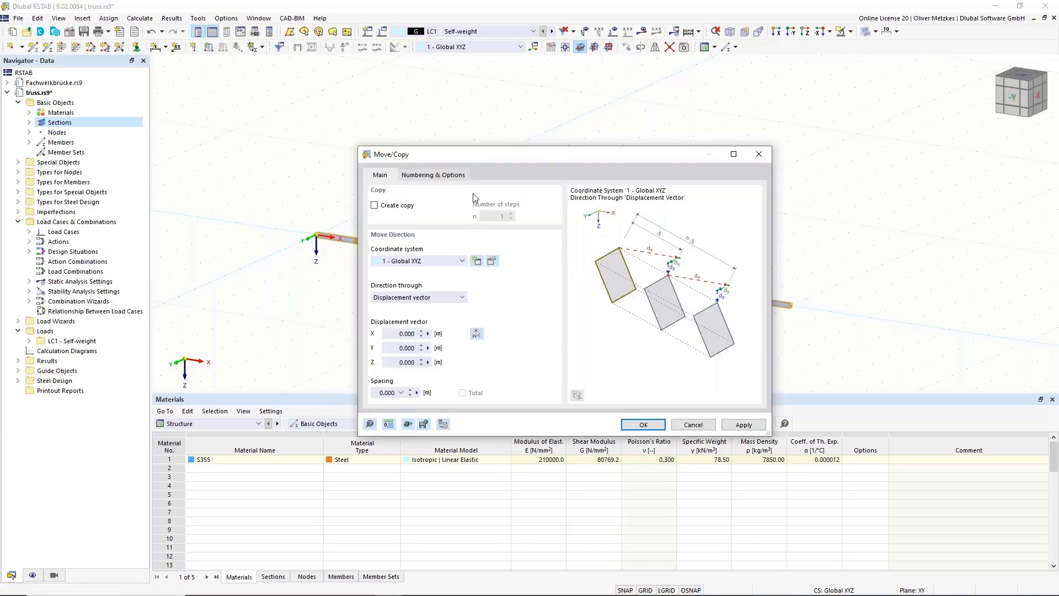
pyautogui.click(388, 207)
pyautogui.click(407, 362)
pyautogui.write('-1,5')
pyautogui.click(418, 347)
# Enable step links for the chord copy so that the corresponding nodes are linked with members.
pyautogui.click(445, 179)
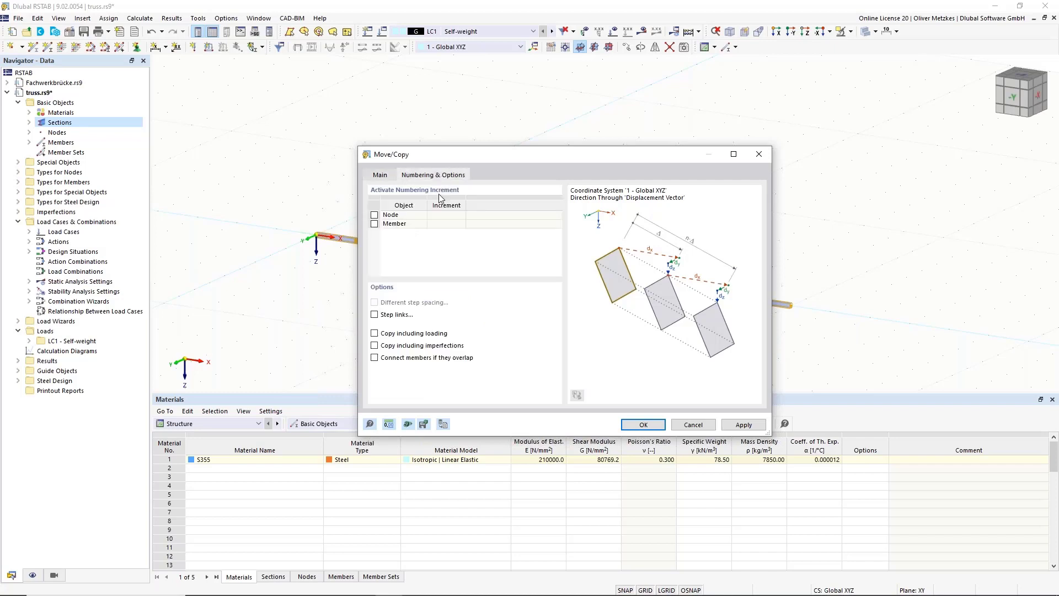
pyautogui.click(375, 315)
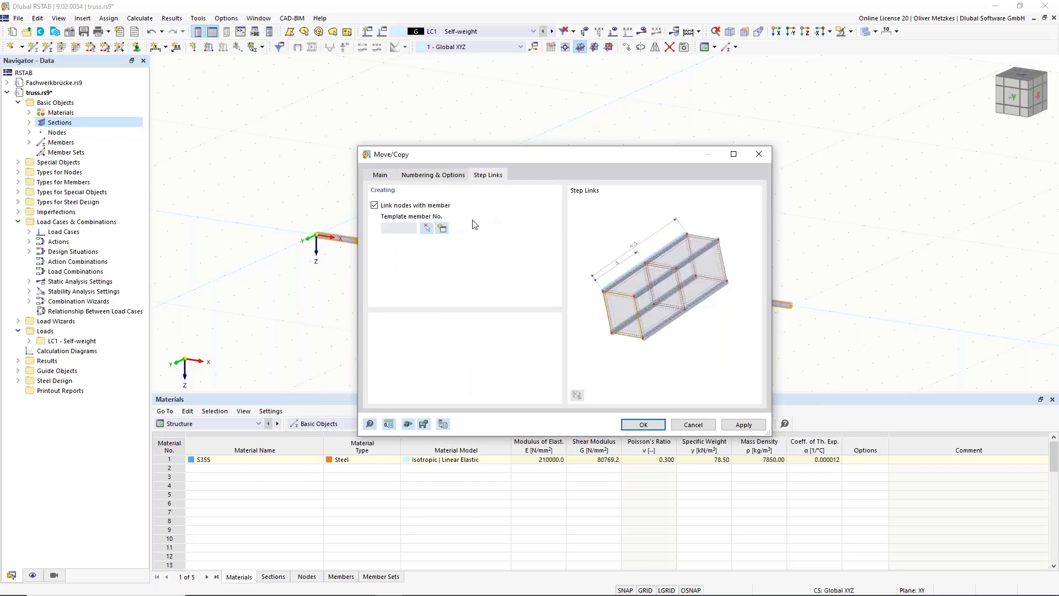
pyautogui.moveTo(508, 157); pyautogui.dragTo(631, 141)
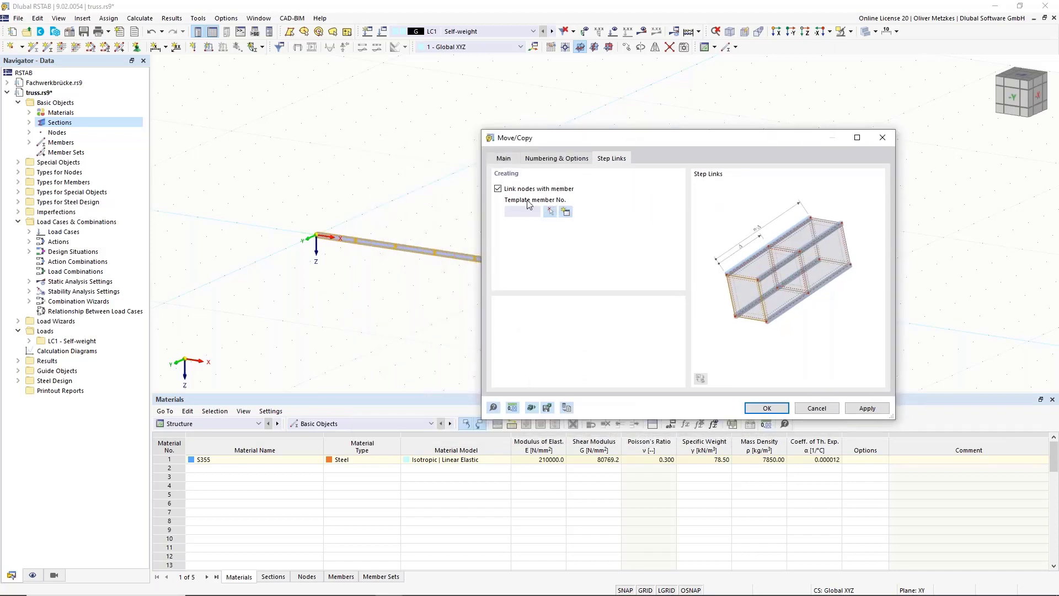
# Define the template linking member as Truss type with the HEA 100 verticals section and carry out the chord copy.
pyautogui.click(566, 211)
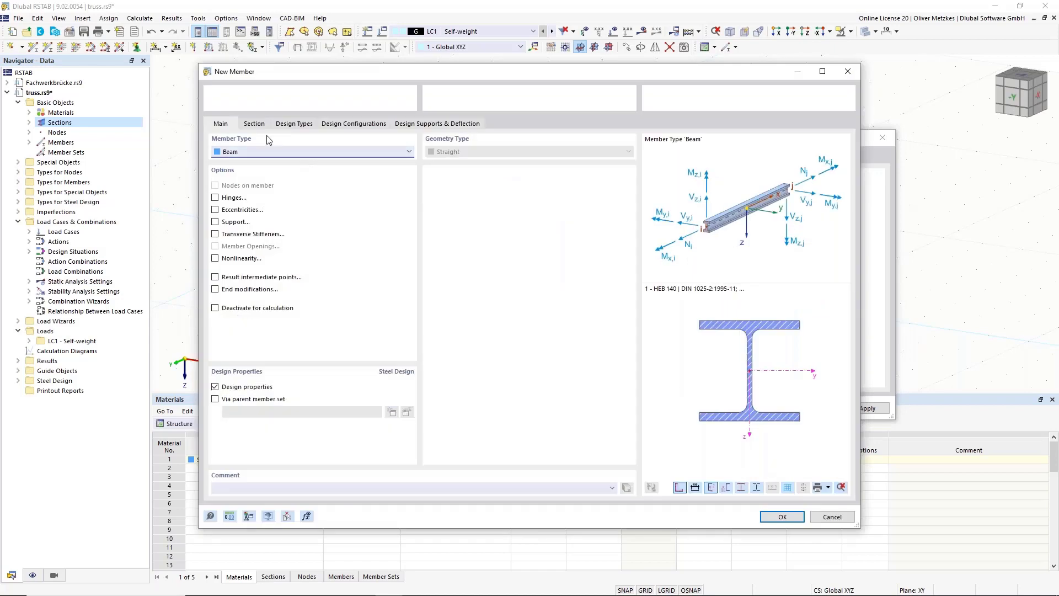
pyautogui.click(254, 155)
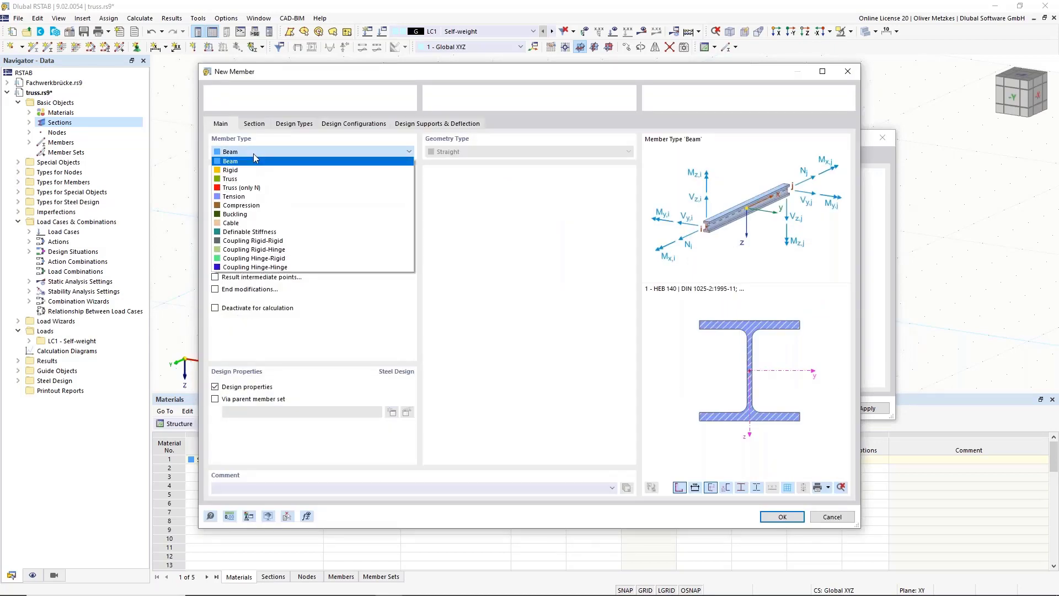
pyautogui.click(242, 180)
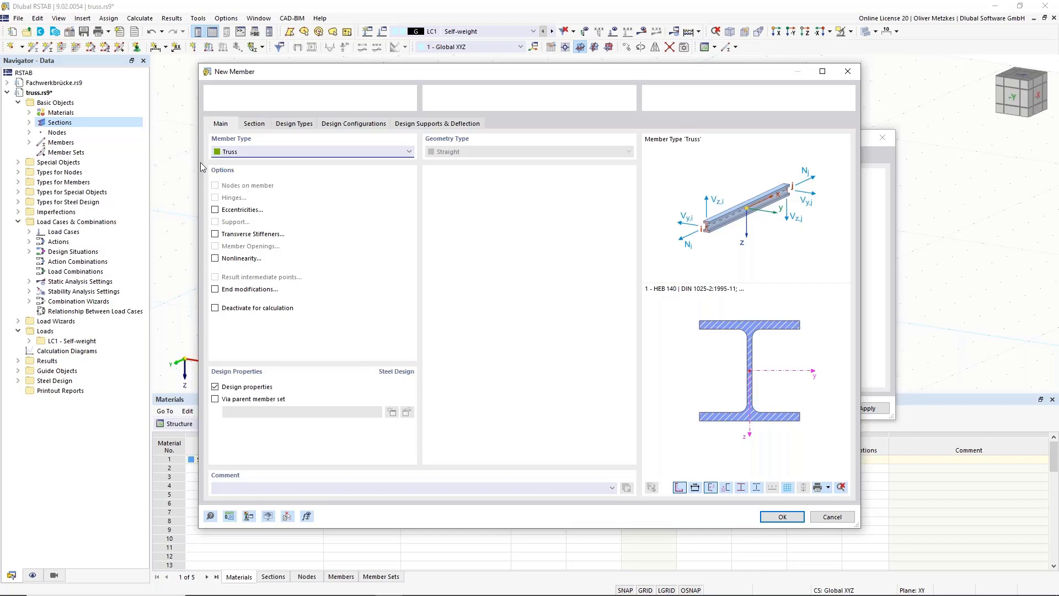
pyautogui.click(254, 123)
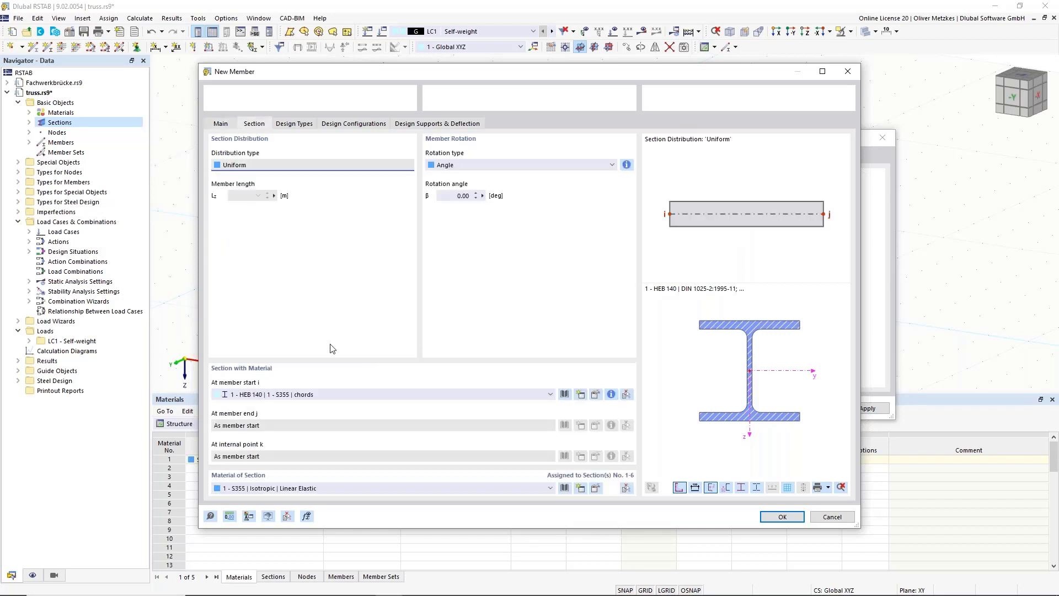
pyautogui.click(318, 394)
pyautogui.click(320, 406)
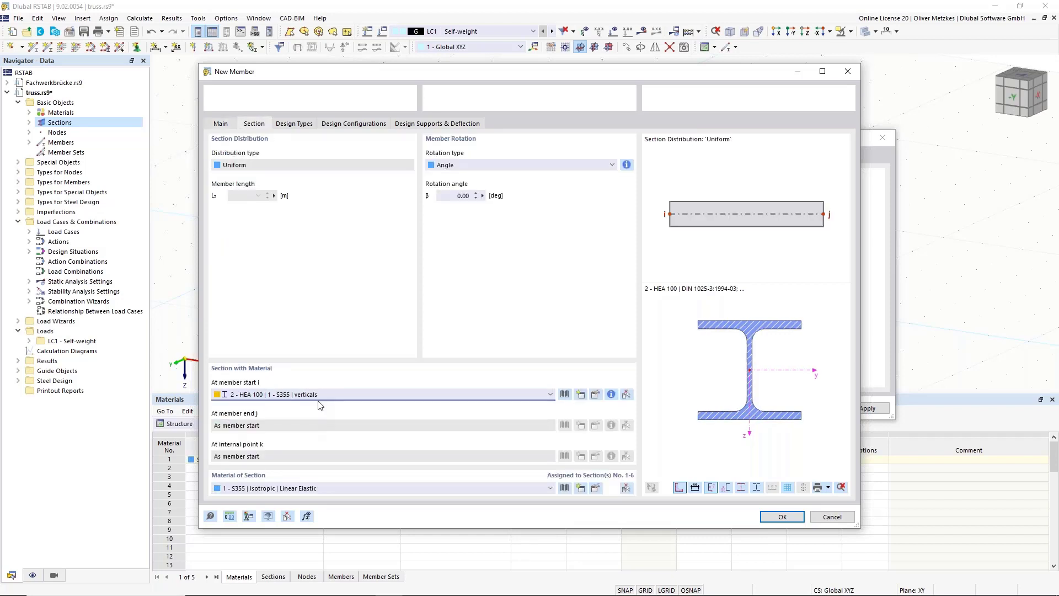
pyautogui.click(783, 516)
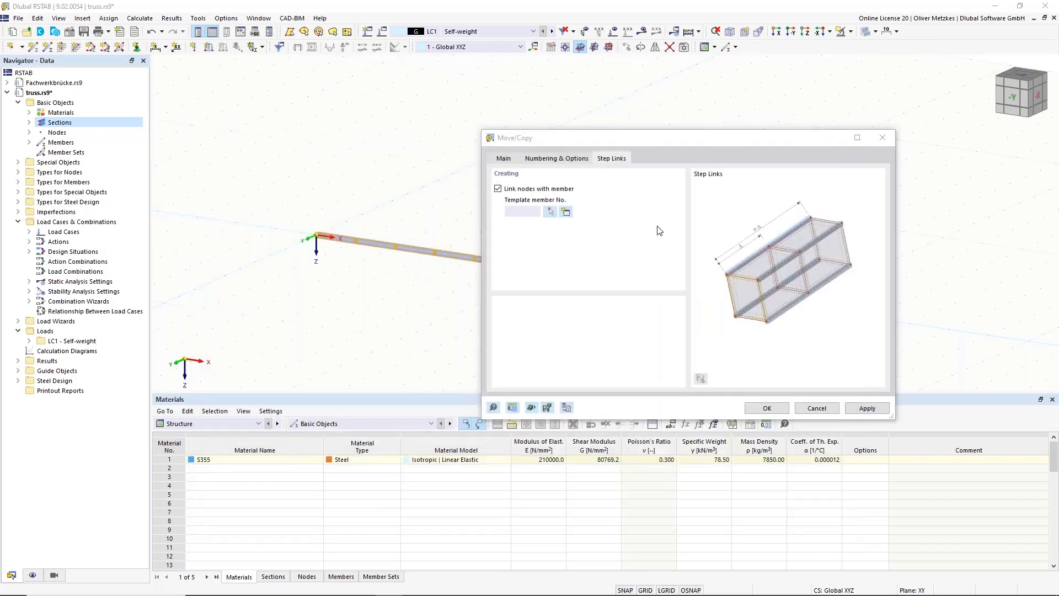
pyautogui.click(767, 408)
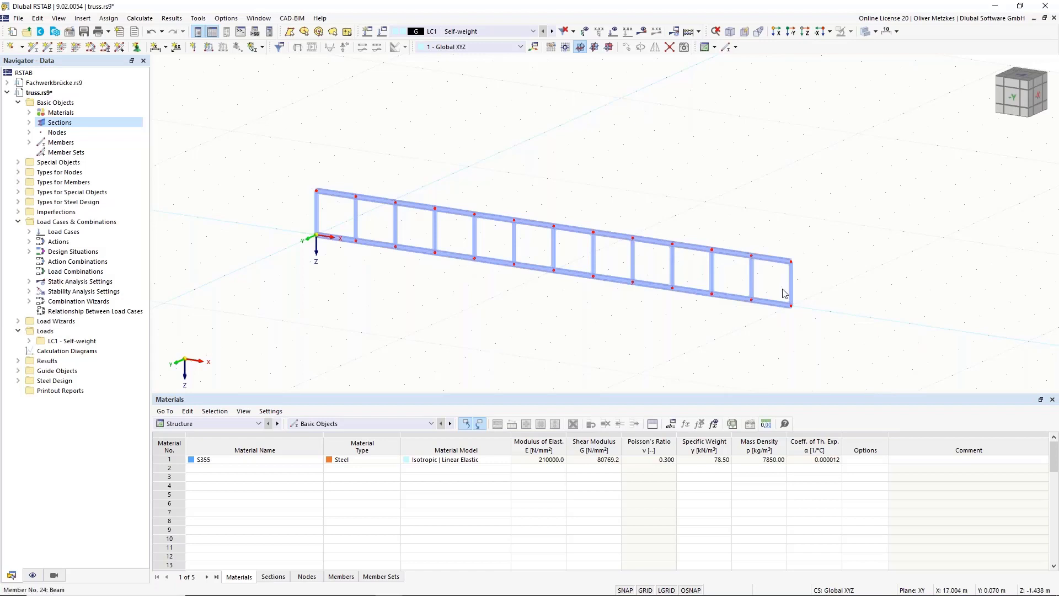
# Set up a new single member of type Truss with the HEA 100 diagonals section.
pyautogui.scroll(4, 693, 256)
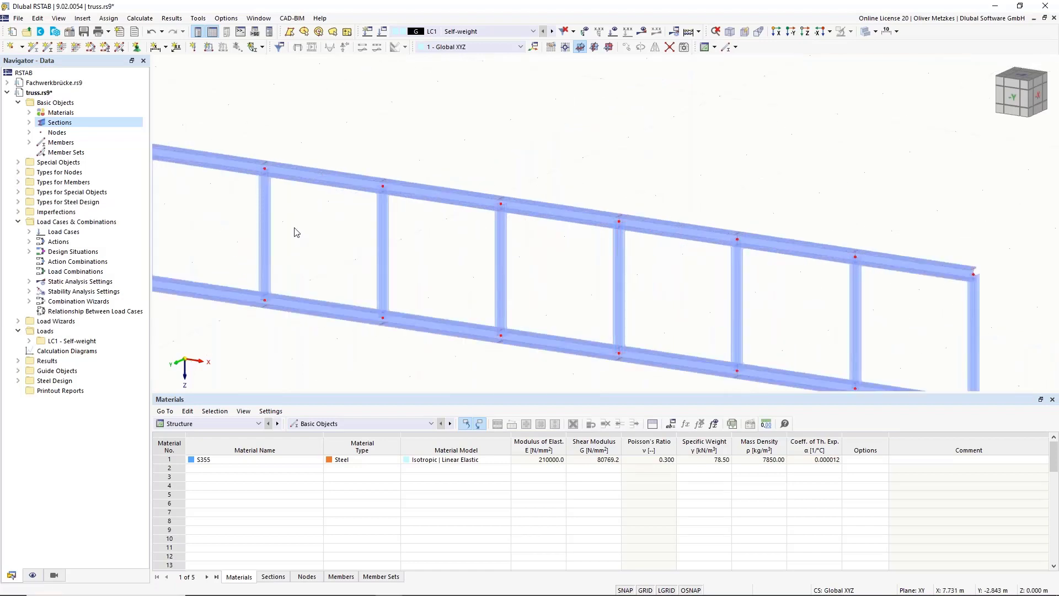
pyautogui.scroll(-5, 299, 230)
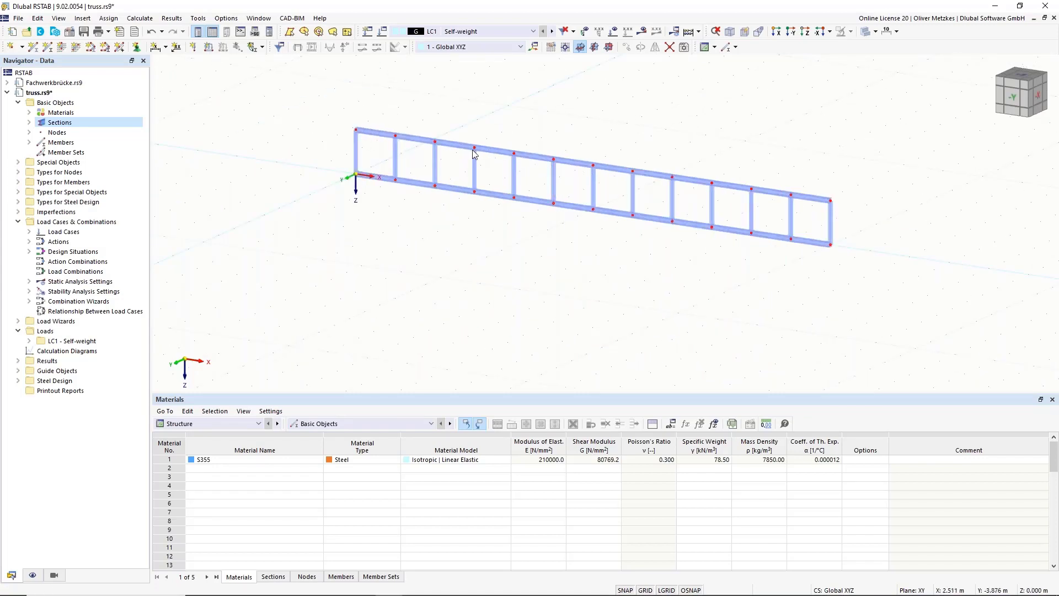
pyautogui.scroll(2, 415, 180)
pyautogui.moveTo(557, 241); pyautogui.dragTo(617, 265, button='middle')
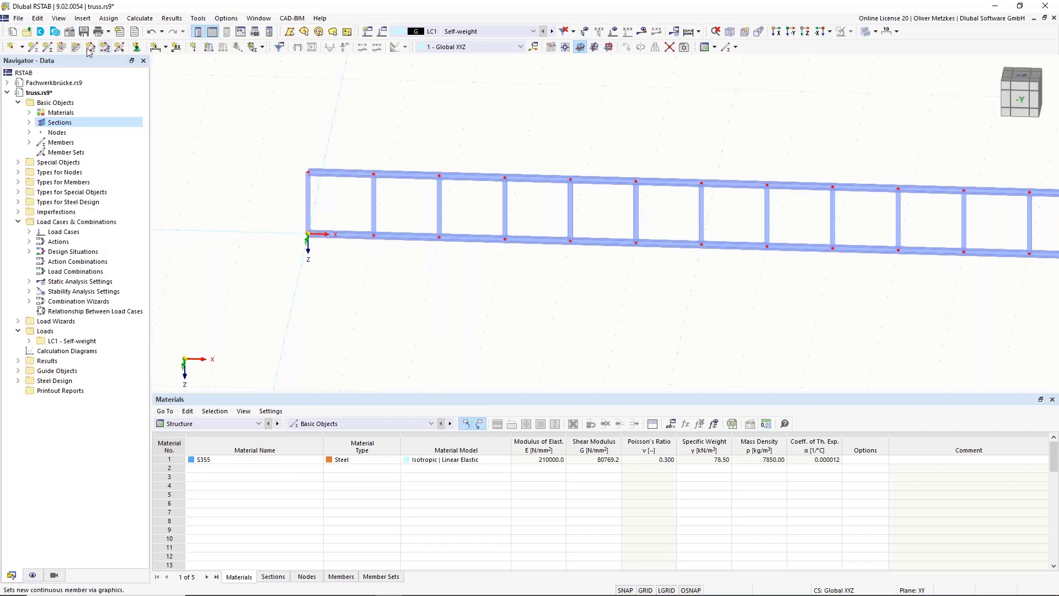
pyautogui.click(37, 50)
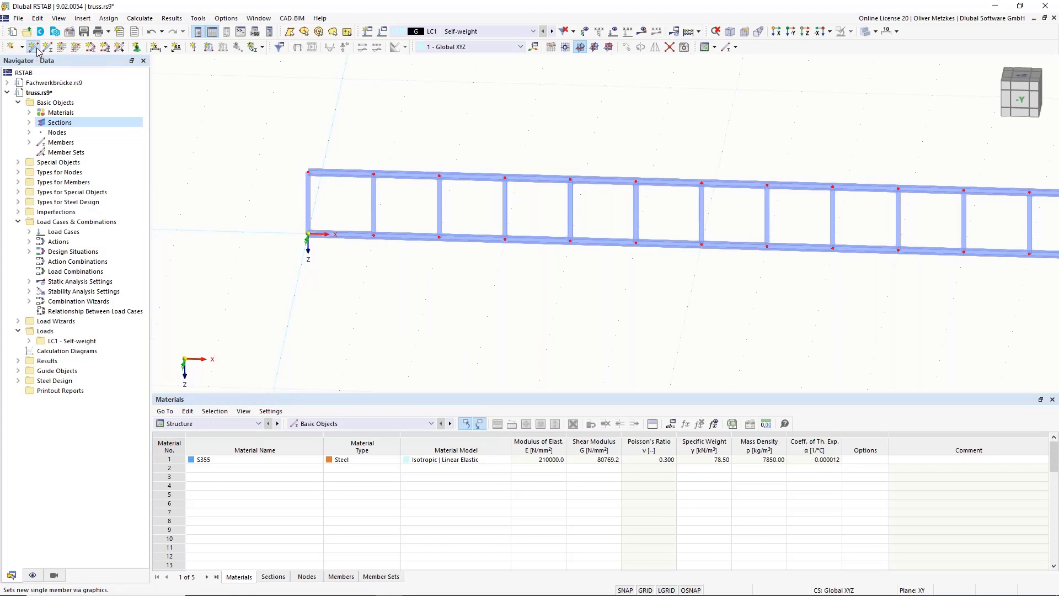
pyautogui.click(259, 155)
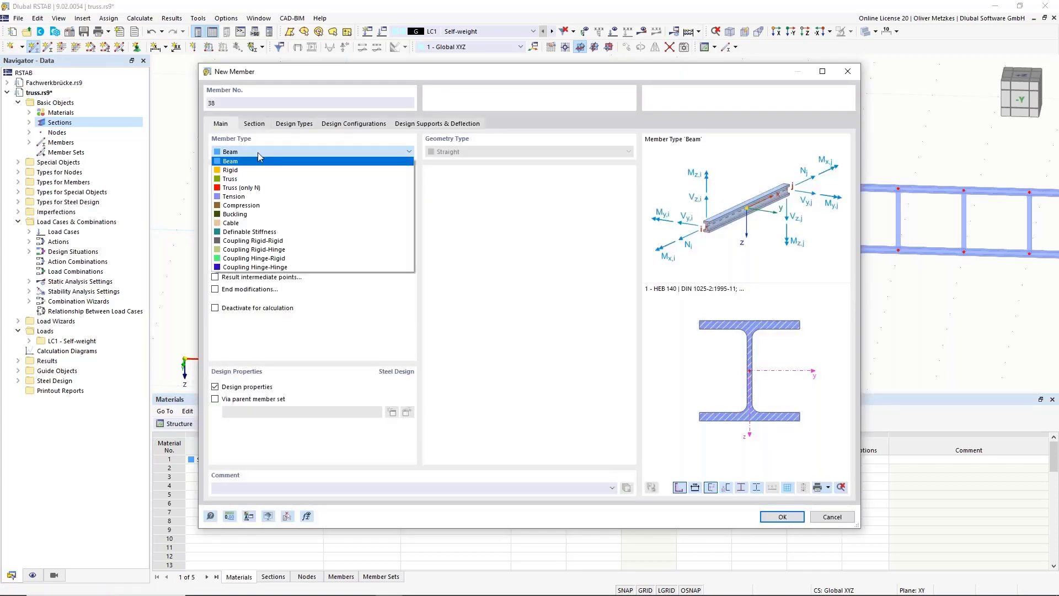
pyautogui.click(254, 179)
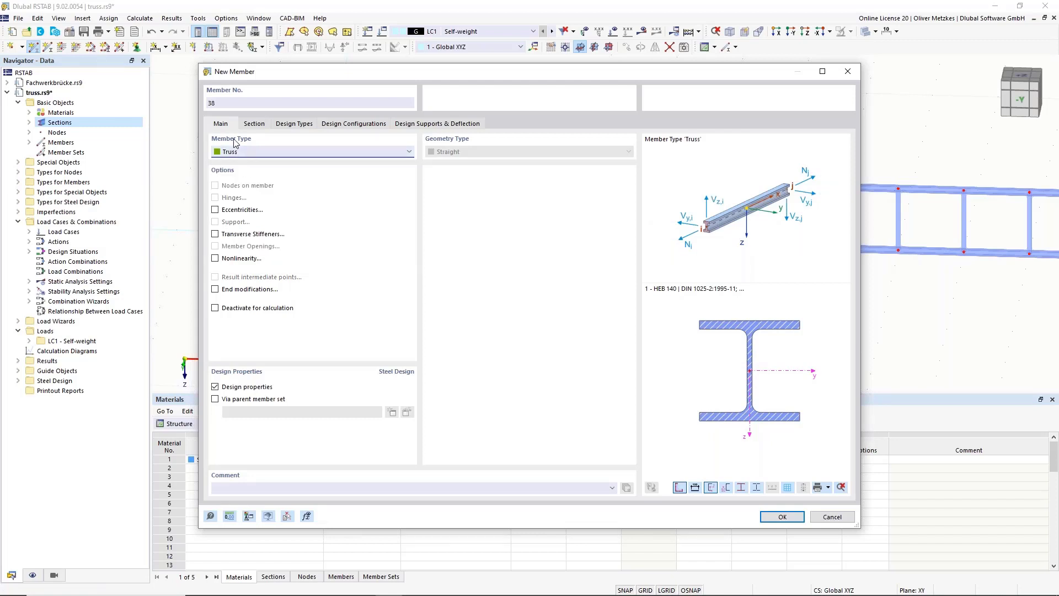
pyautogui.click(254, 123)
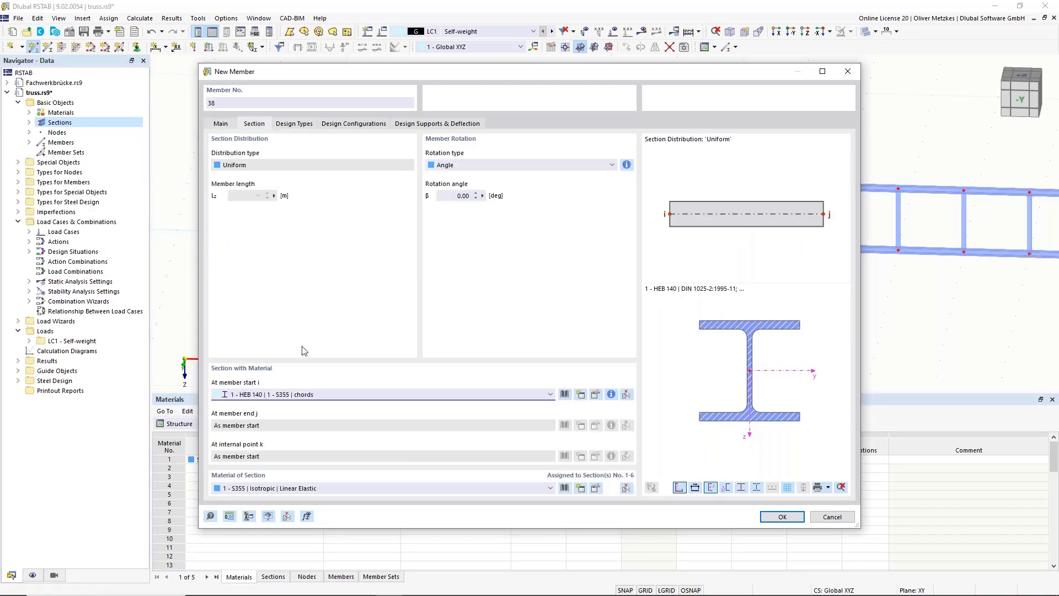
pyautogui.click(320, 403)
pyautogui.click(321, 415)
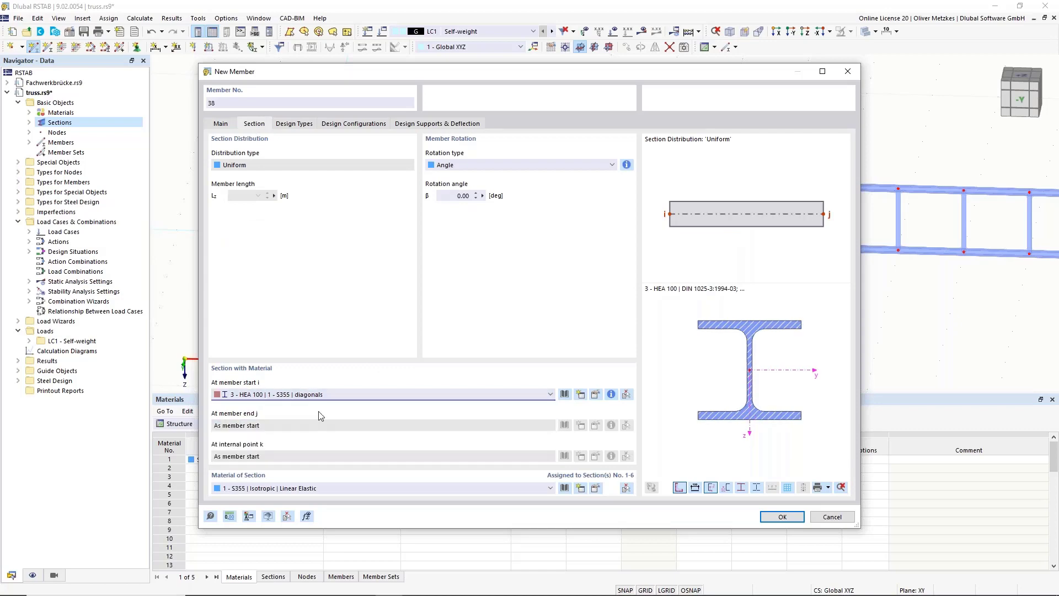
pyautogui.click(782, 516)
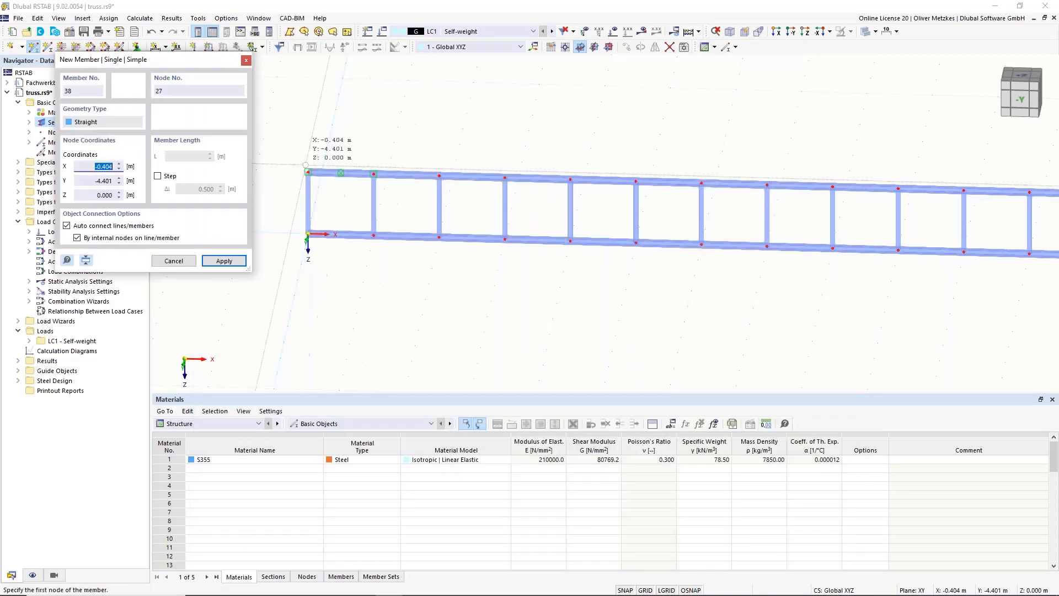
# Draw the first diagonal from the upper chord's node at X = 0 to the lower chord's node at X = 1.5 m.
pyautogui.click(308, 172)
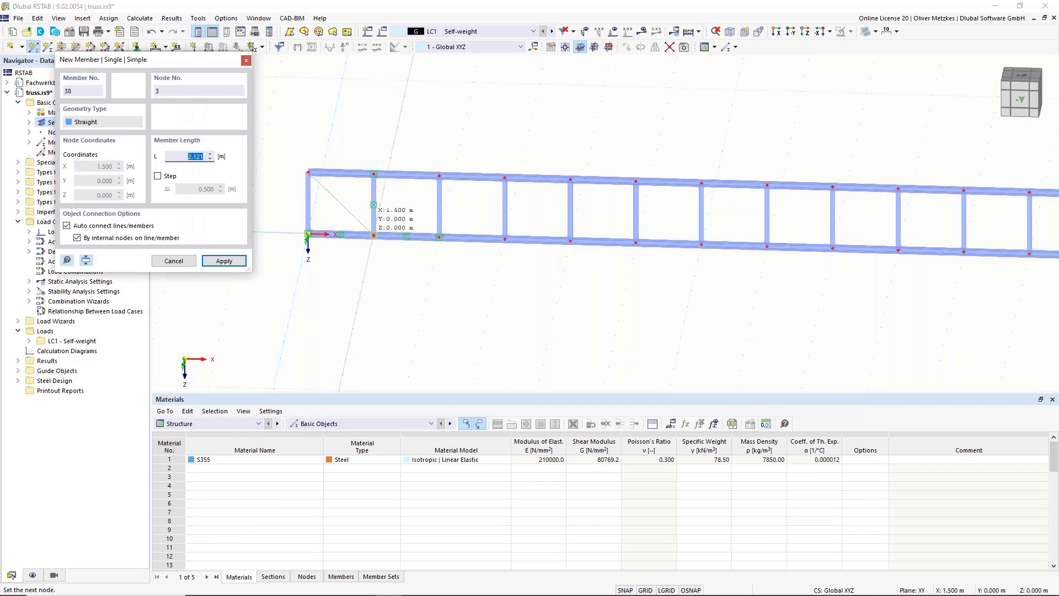
pyautogui.click(374, 235)
pyautogui.press('Escape')
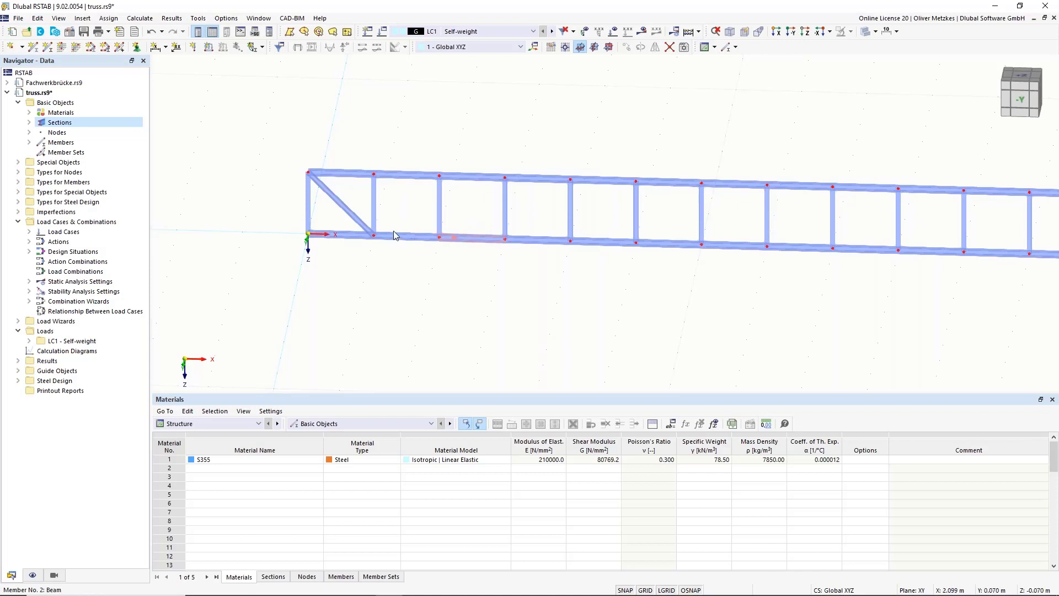
# Copy the first diagonal in 1.5 m bays along X until the first six truss bays each have a diagonal.
pyautogui.moveTo(343, 138); pyautogui.dragTo(311, 163, button='middle')
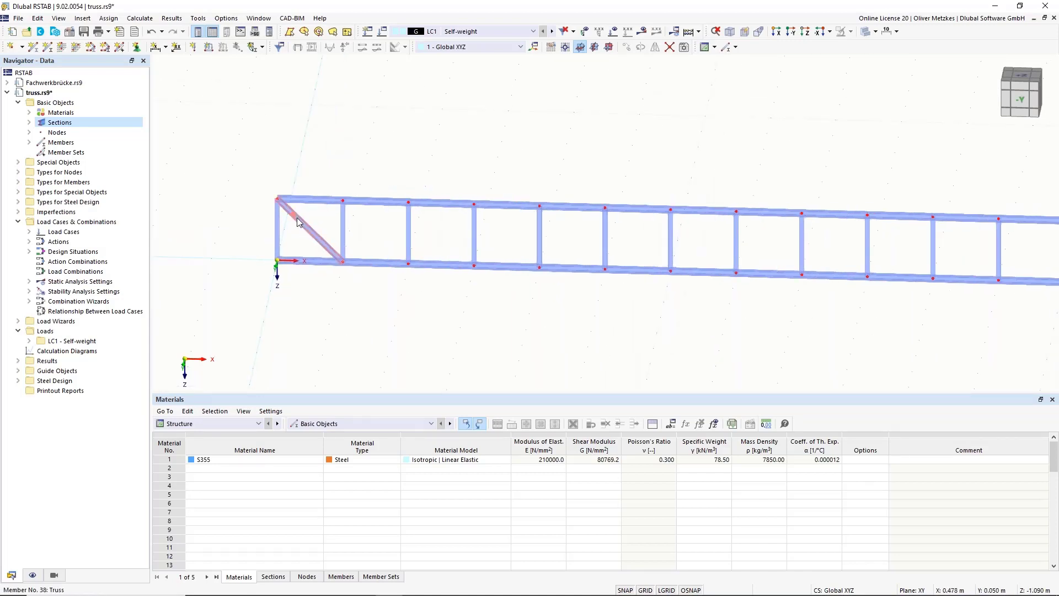
pyautogui.moveTo(307, 227); pyautogui.dragTo(345, 206)
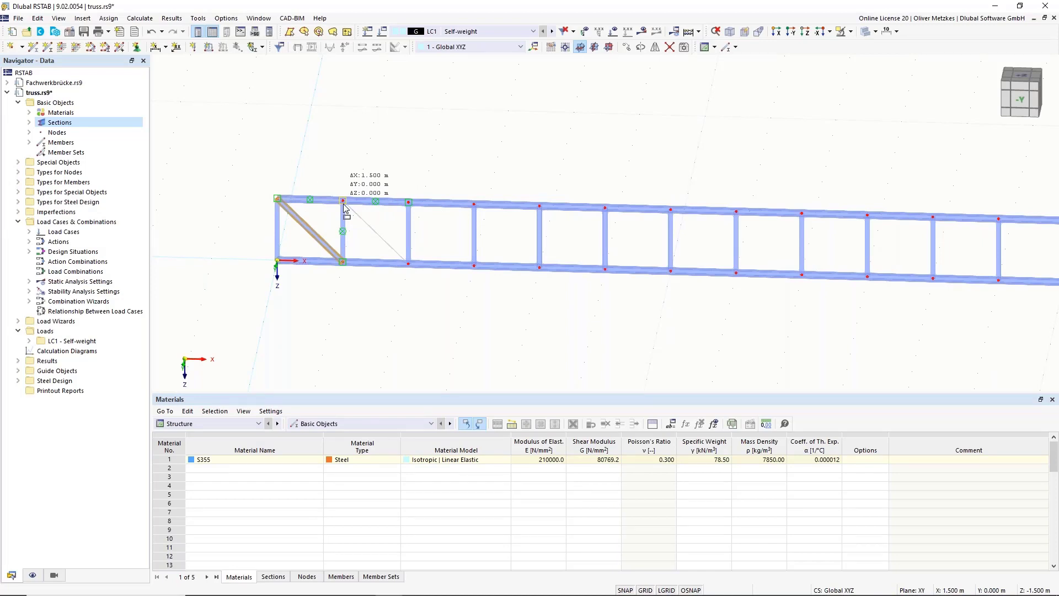
pyautogui.moveTo(344, 205)
pyautogui.keyDown('ctrl'); pyautogui.mouseDown()
pyautogui.moveTo(355, 213)
pyautogui.moveTo(345, 206)
pyautogui.mouseUp(); pyautogui.keyUp('ctrl')
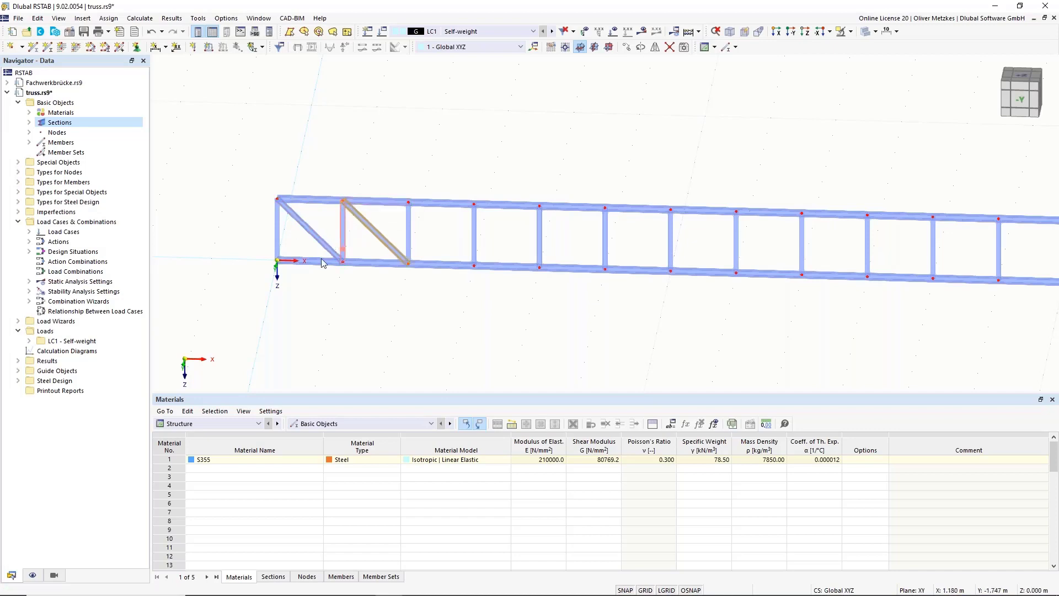
pyautogui.keyDown('ctrl'); pyautogui.click(306, 227); pyautogui.keyUp('ctrl')
pyautogui.keyDown('ctrl'); pyautogui.moveTo(412, 246); pyautogui.dragTo(589, 237); pyautogui.keyUp('ctrl')
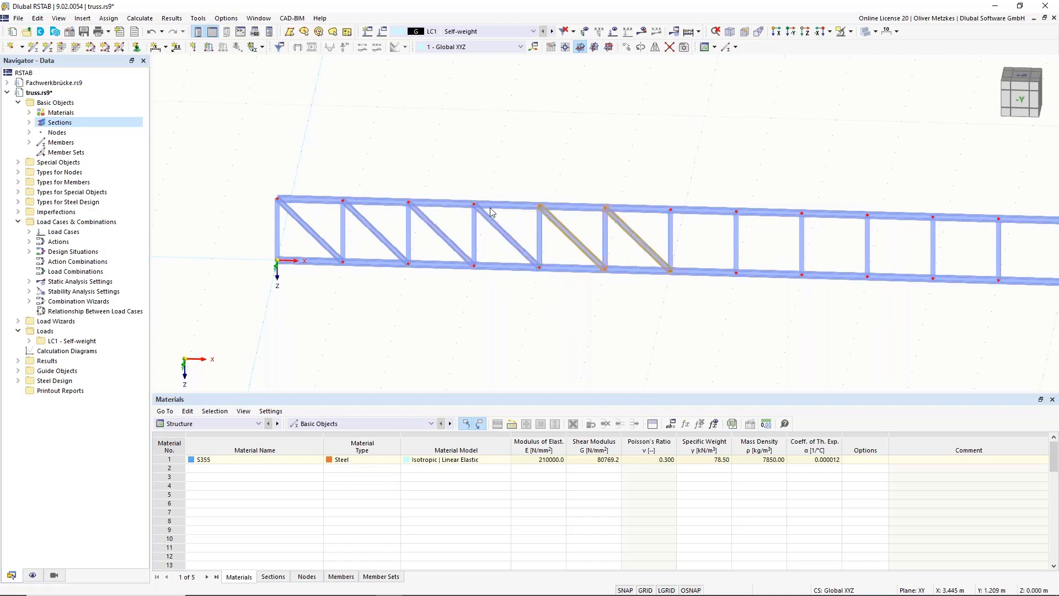
# Mirror a copy of the six diagonals about a YZ plane through the lower chord's midspan node at X = 9 m.
pyautogui.scroll(-1, 570, 266)
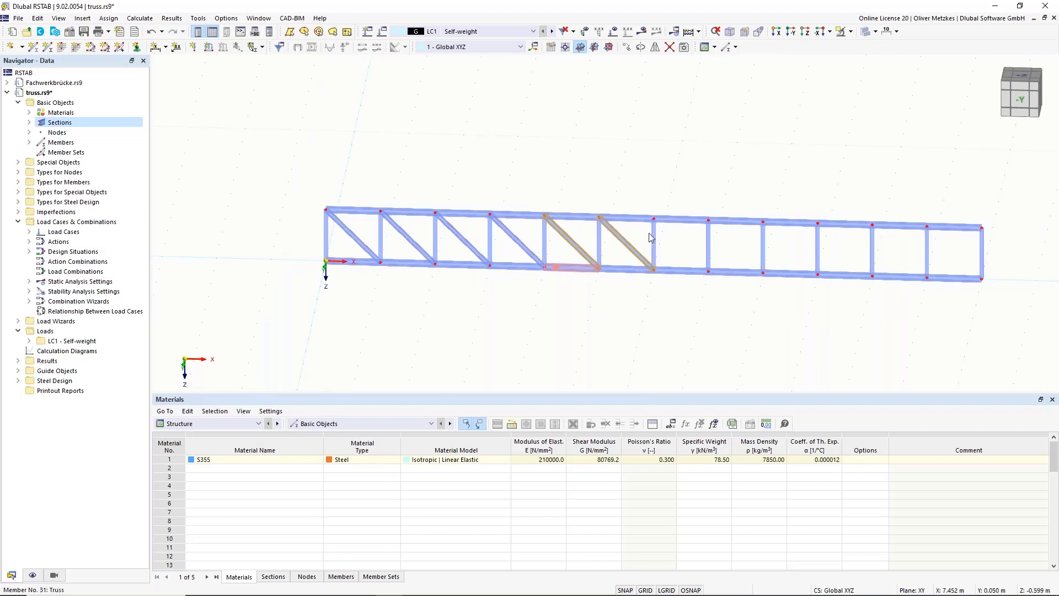
pyautogui.keyDown('ctrl'); pyautogui.click(520, 245); pyautogui.keyUp('ctrl')
pyautogui.keyDown('ctrl'); pyautogui.click(473, 248); pyautogui.keyUp('ctrl')
pyautogui.keyDown('ctrl'); pyautogui.click(411, 241); pyautogui.keyUp('ctrl')
pyautogui.keyDown('ctrl'); pyautogui.click(355, 247); pyautogui.keyUp('ctrl')
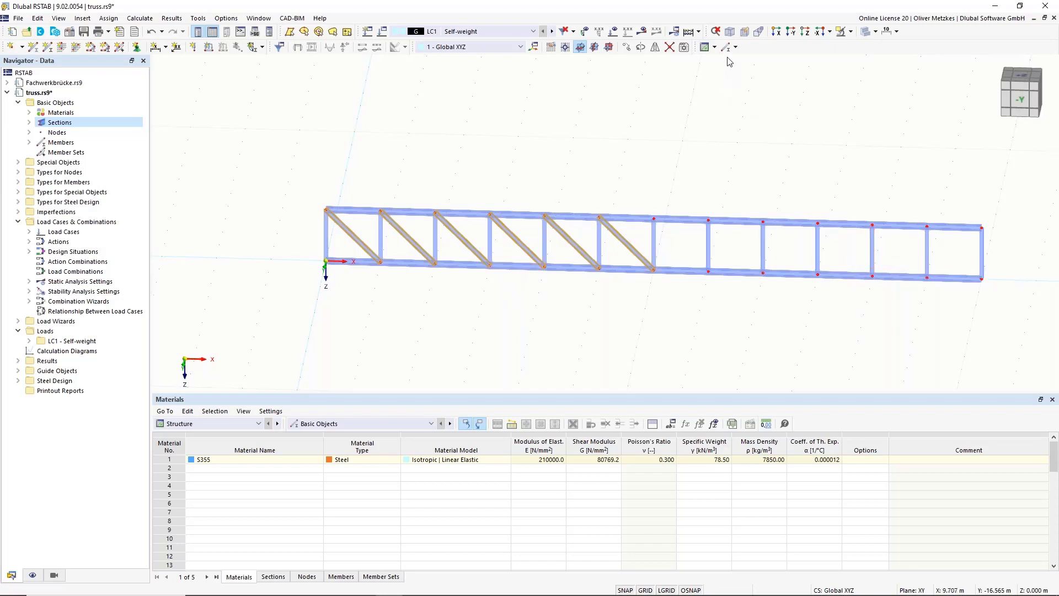
pyautogui.click(654, 48)
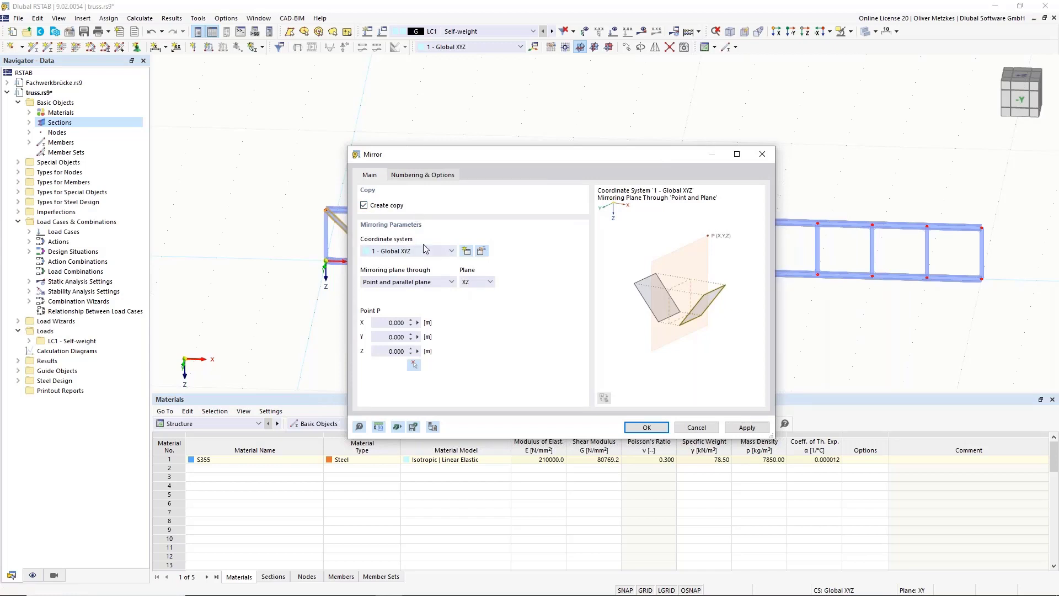
pyautogui.click(488, 282)
pyautogui.click(478, 302)
pyautogui.click(414, 366)
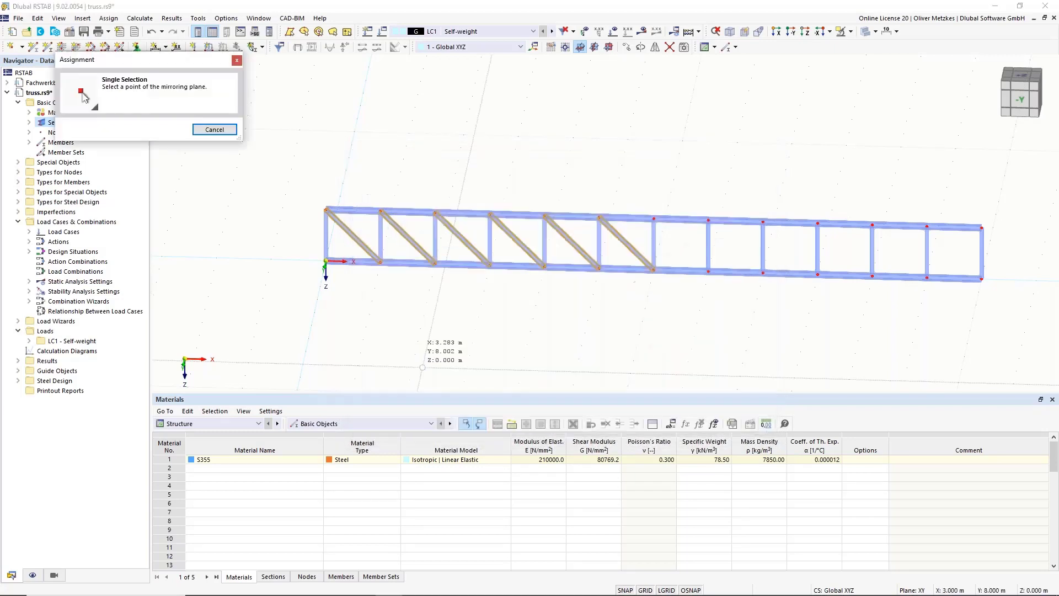
pyautogui.click(653, 270)
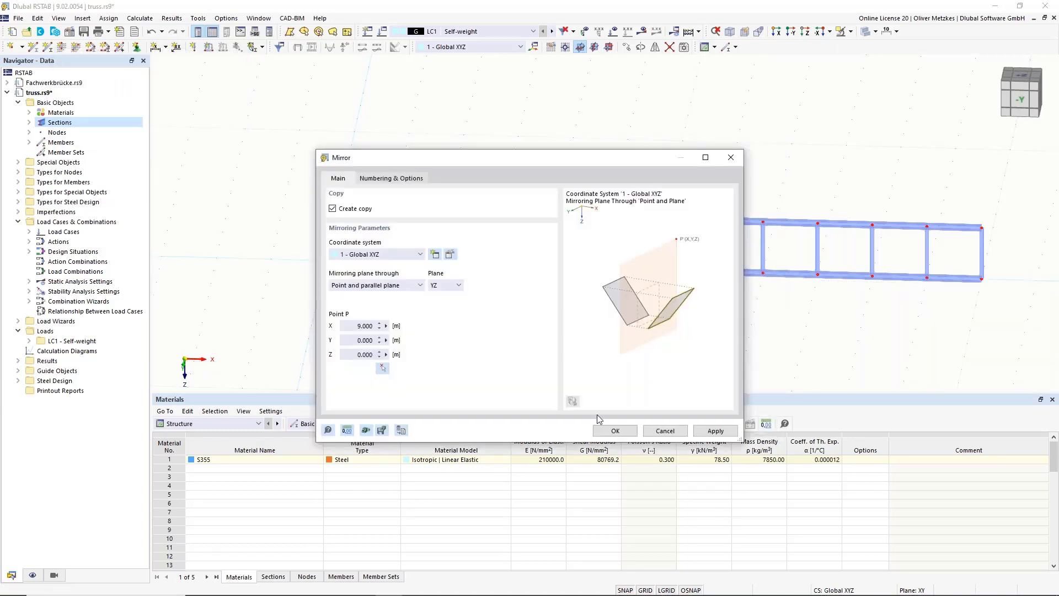
pyautogui.click(624, 433)
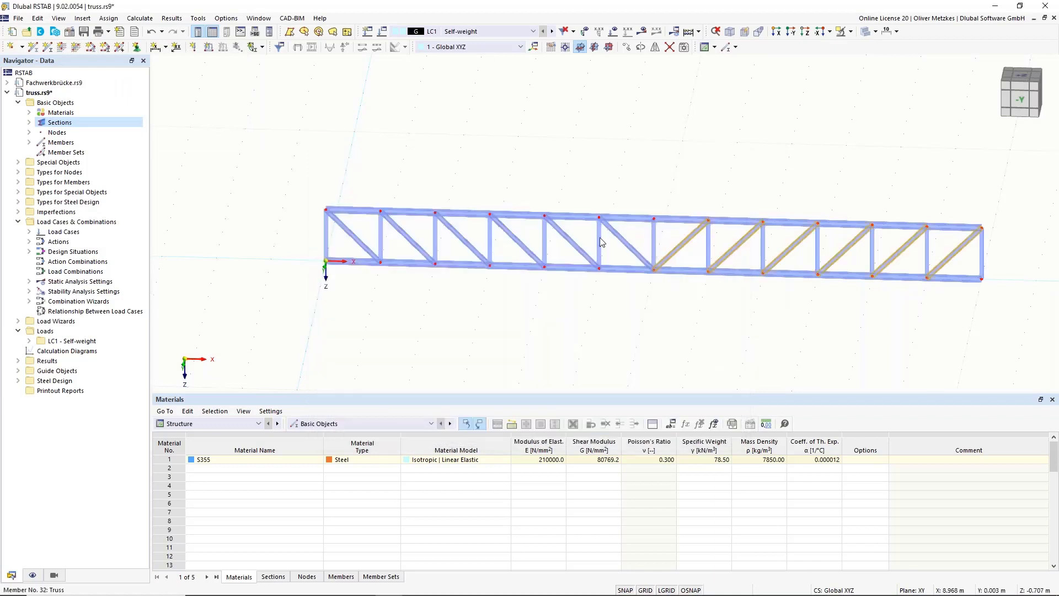
pyautogui.click(728, 164)
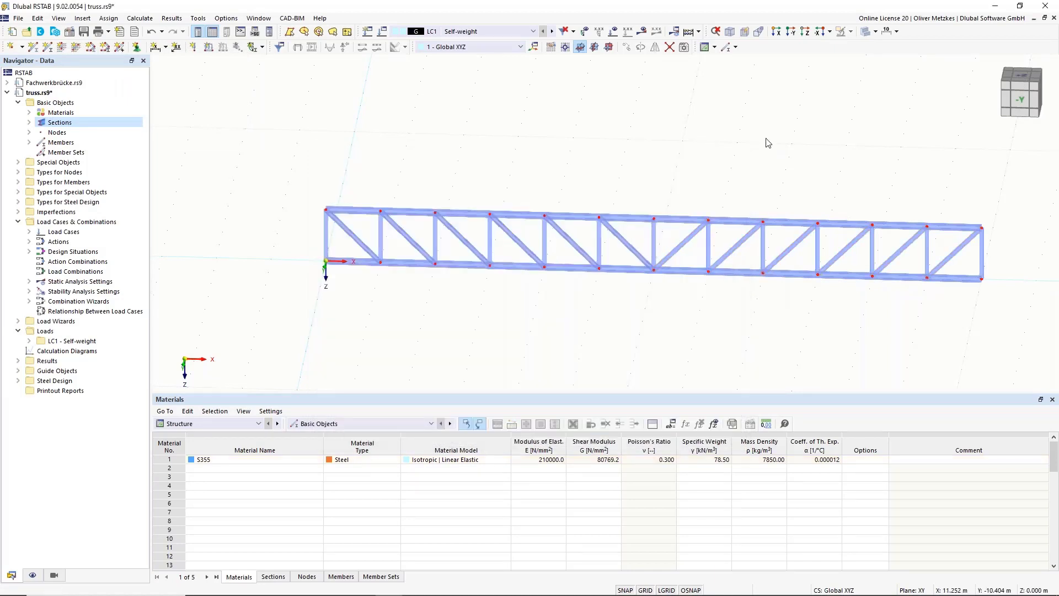
# Copy the entire side truss 2 m along Y to form the second side of the bridge.
pyautogui.moveTo(780, 138); pyautogui.dragTo(692, 114, button='middle')
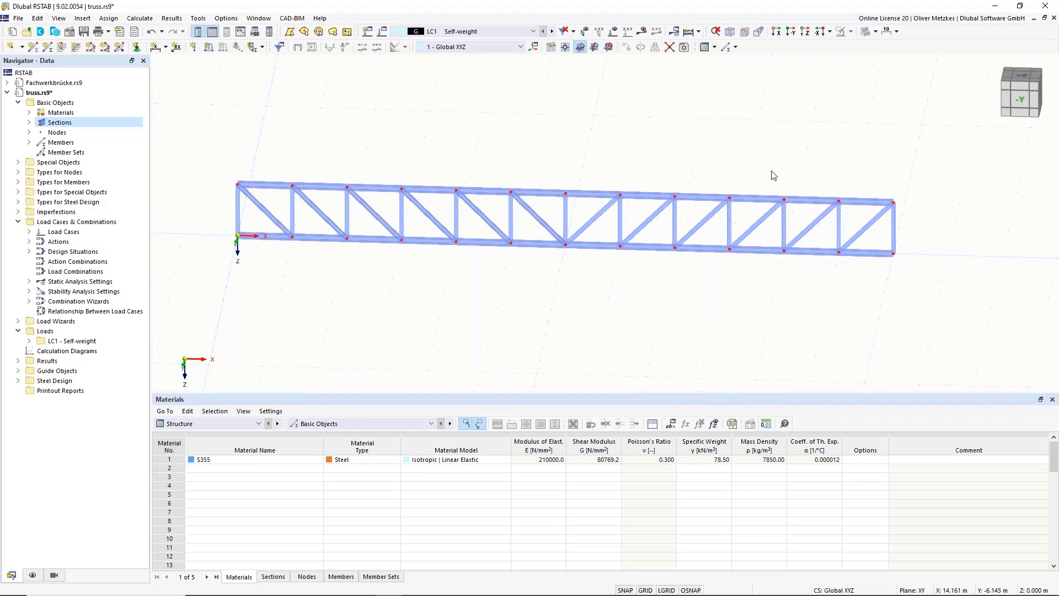
pyautogui.scroll(-2, 780, 172)
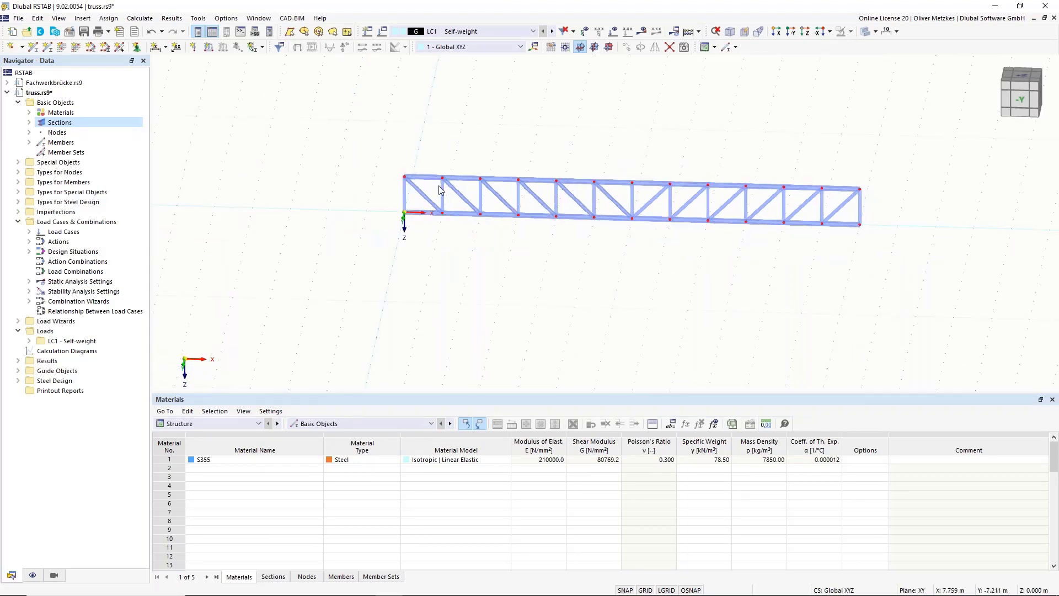
pyautogui.keyDown('ctrl'); pyautogui.moveTo(745, 260); pyautogui.dragTo(494, 111, button='middle'); pyautogui.keyUp('ctrl')
pyautogui.moveTo(557, 177); pyautogui.dragTo(856, 322)
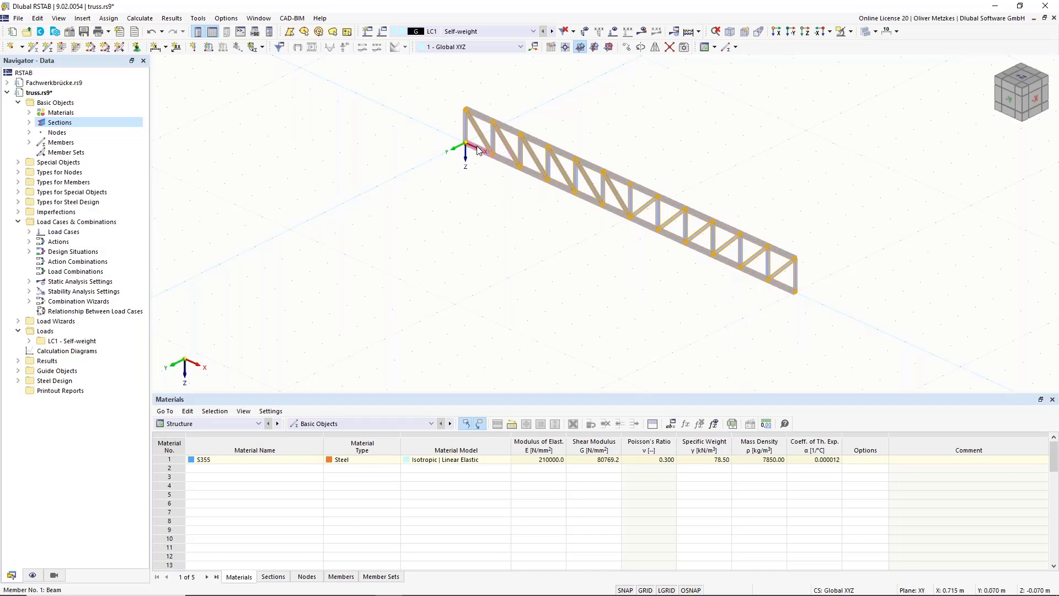
pyautogui.moveTo(475, 149); pyautogui.dragTo(435, 164)
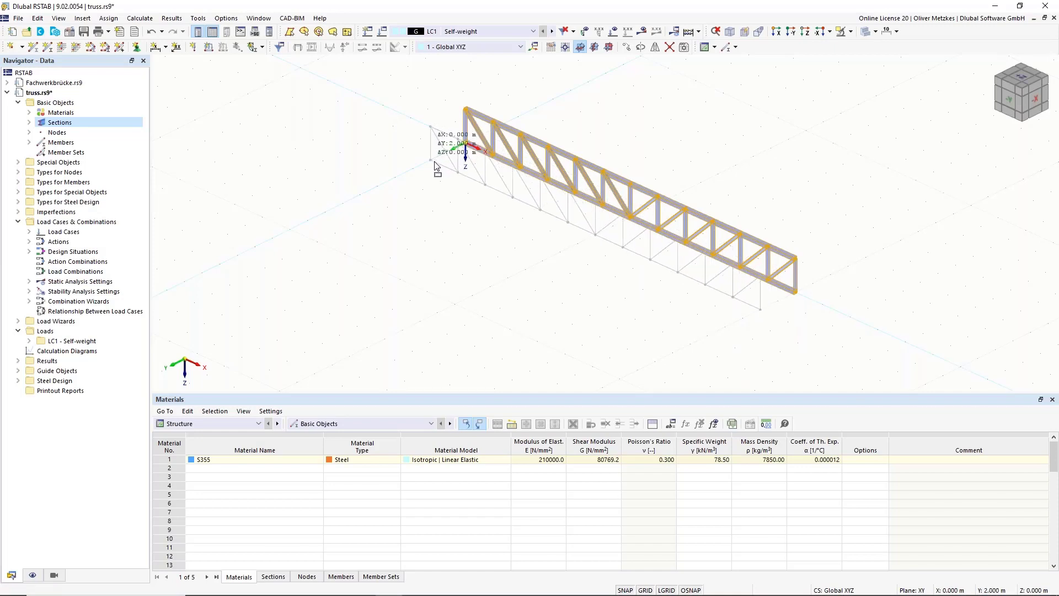
pyautogui.moveTo(436, 164); pyautogui.dragTo(435, 164)
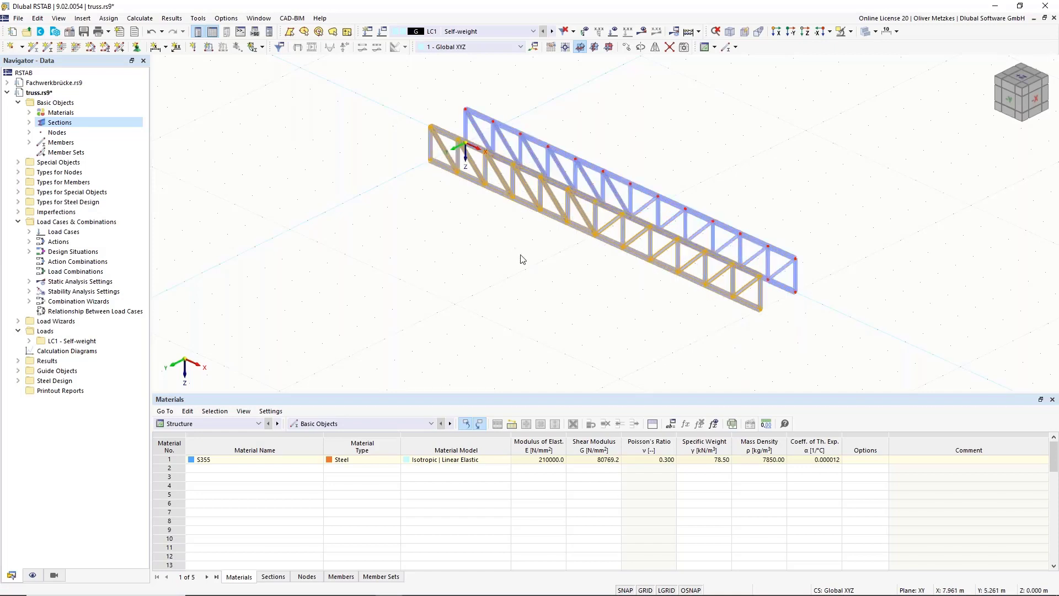
pyautogui.click(565, 317)
pyautogui.keyDown('ctrl'); pyautogui.moveTo(557, 316); pyautogui.dragTo(590, 276, button='middle'); pyautogui.keyUp('ctrl')
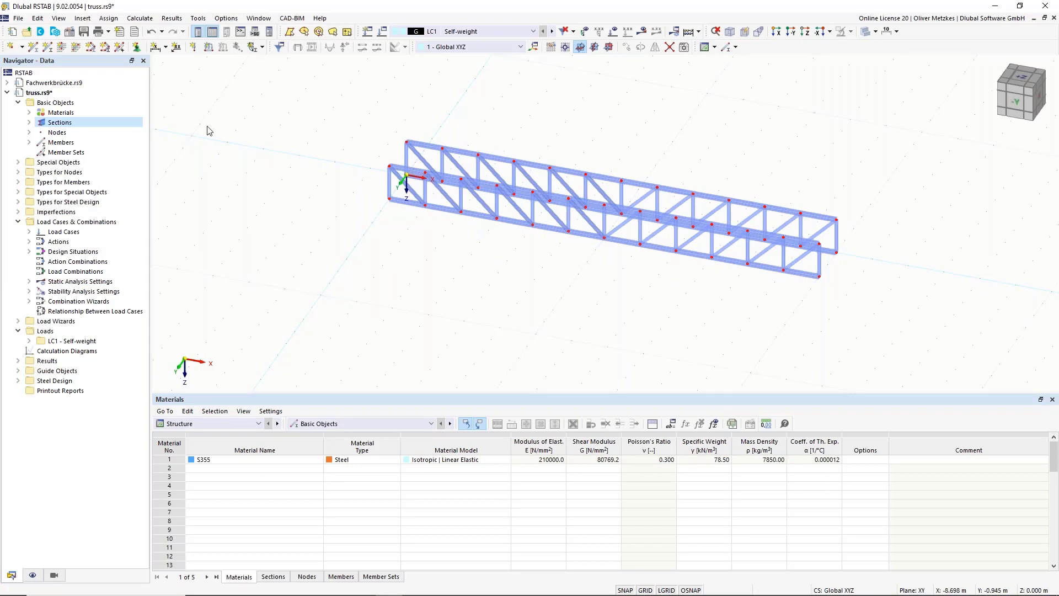
# Set up a new beam member with hinges releasing φy and φz in local xyz at both its start and end.
pyautogui.click(34, 47)
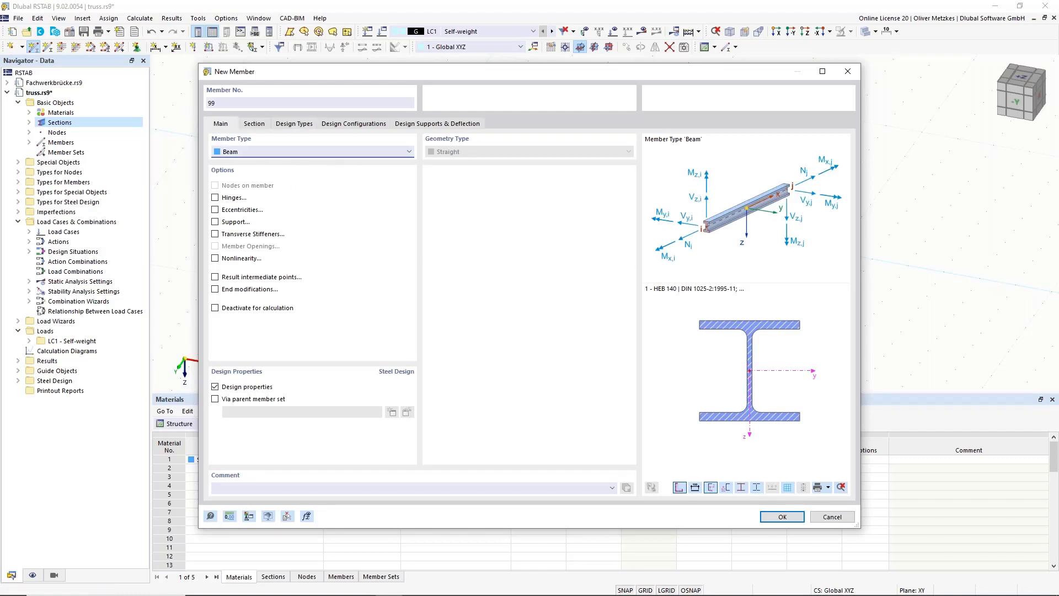
pyautogui.moveTo(390, 83); pyautogui.dragTo(646, 276)
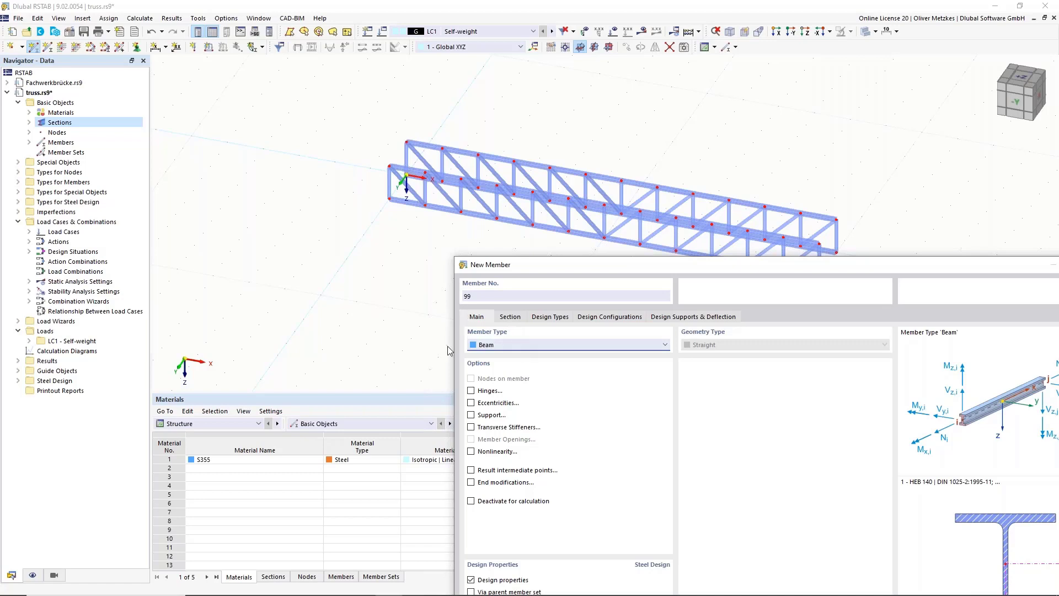
pyautogui.click(486, 392)
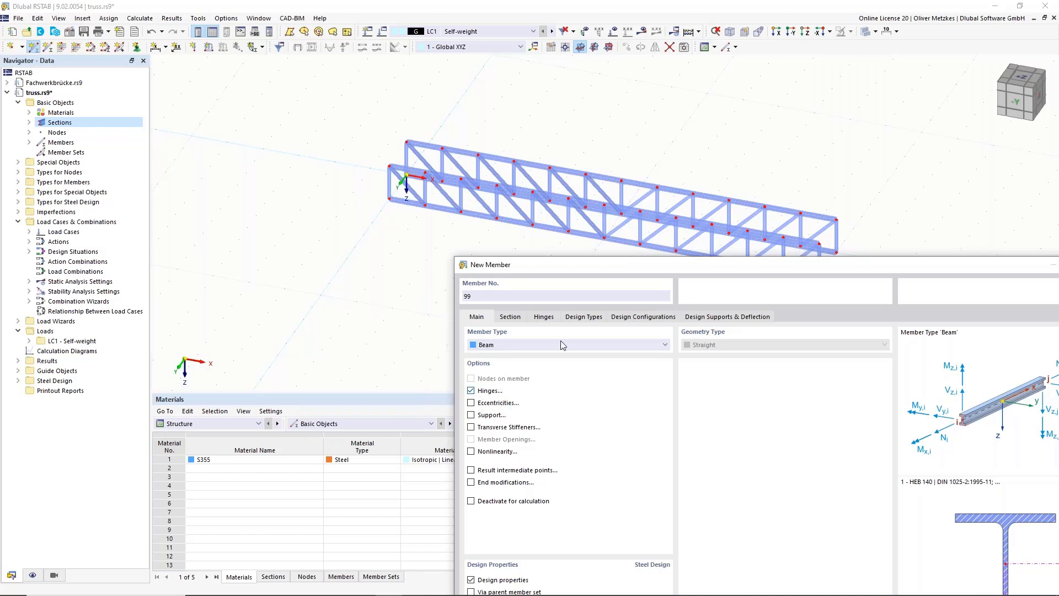
pyautogui.click(544, 317)
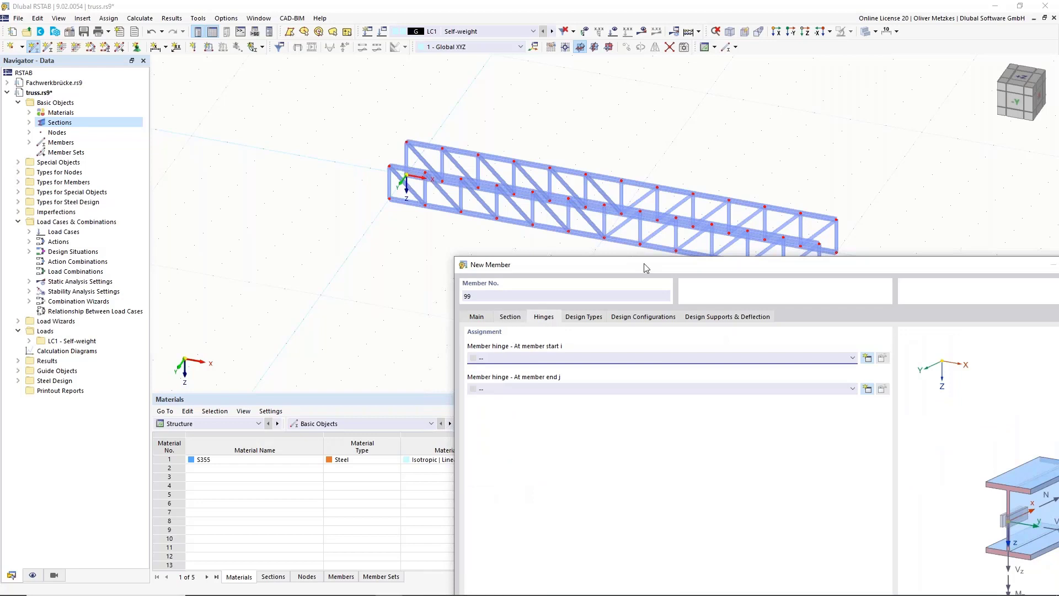
pyautogui.moveTo(644, 268); pyautogui.dragTo(552, 131)
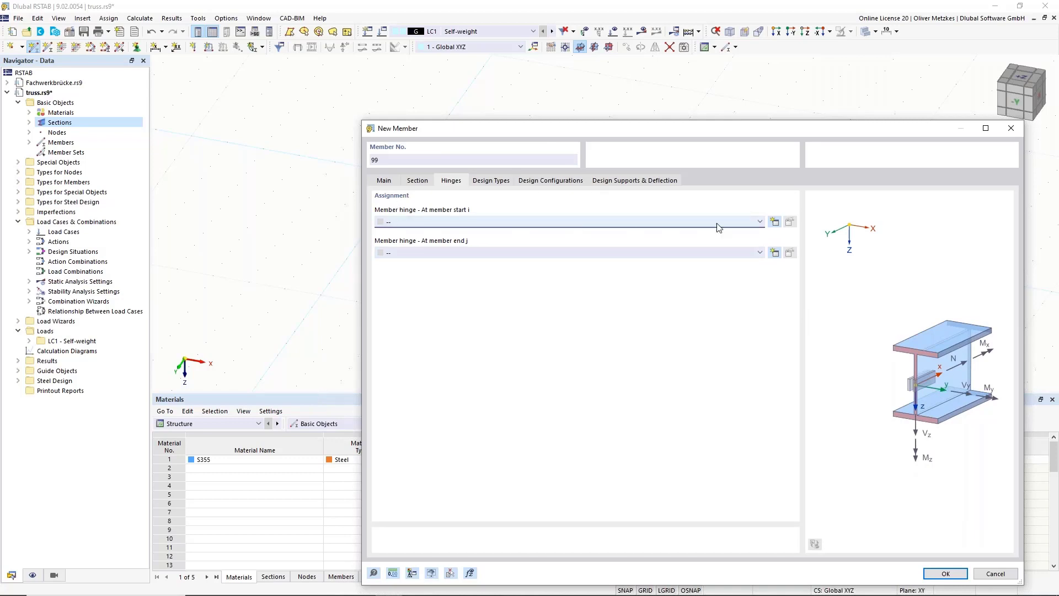
pyautogui.click(775, 222)
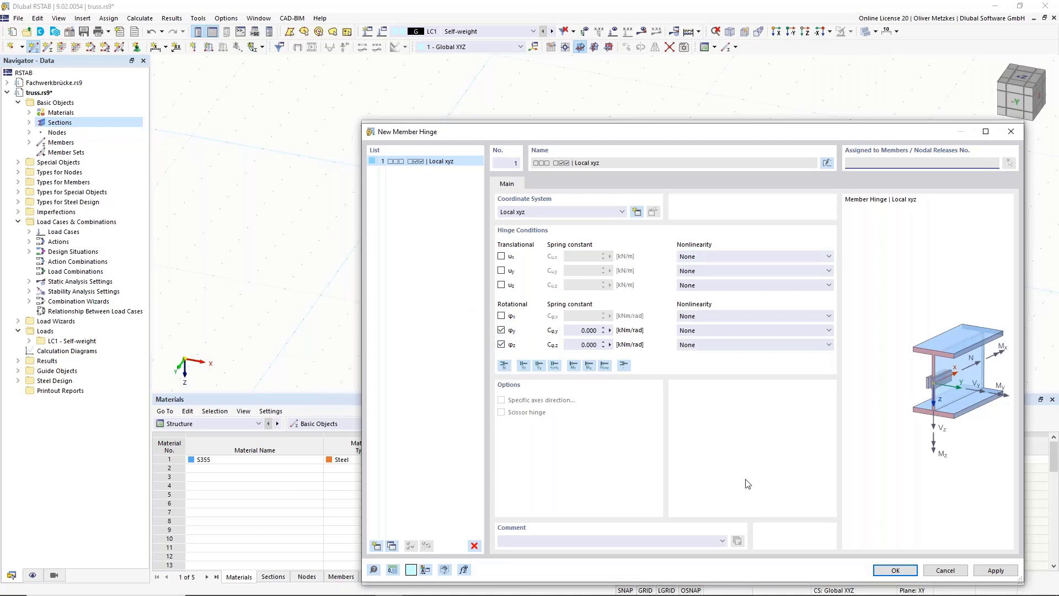
pyautogui.click(897, 571)
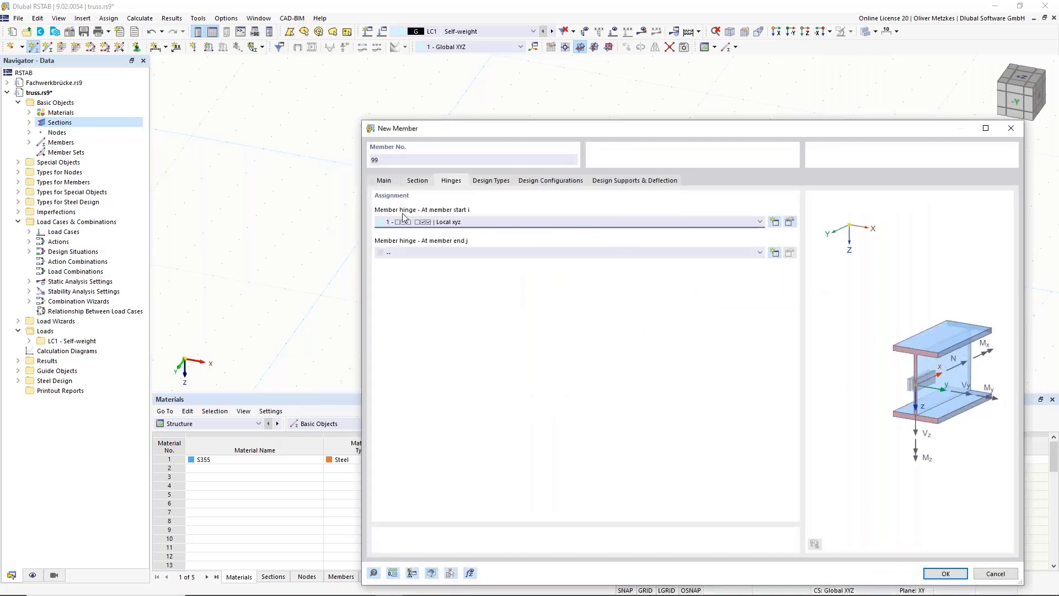
pyautogui.click(443, 253)
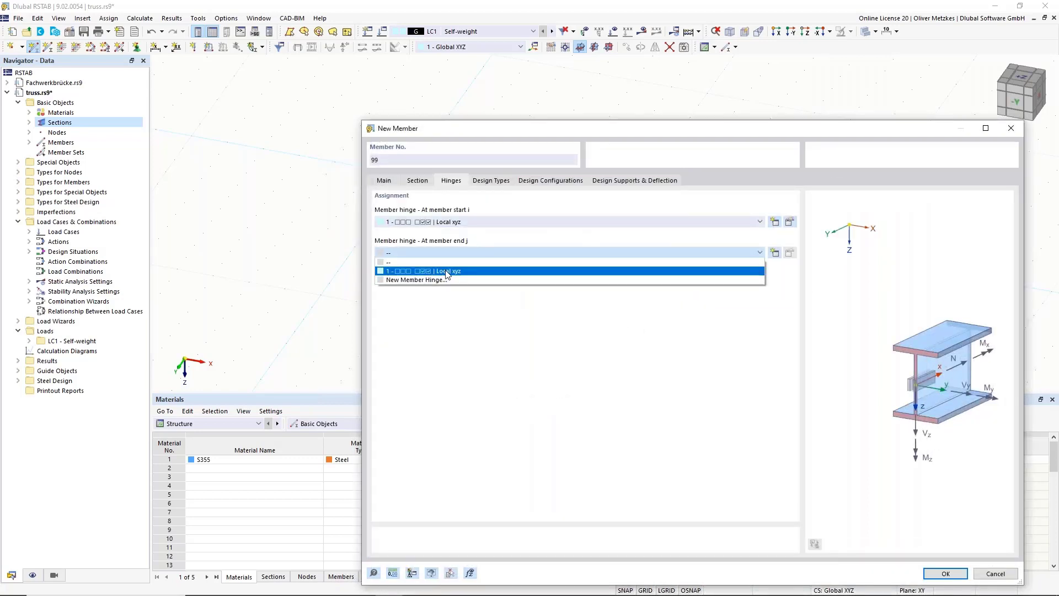
pyautogui.click(446, 271)
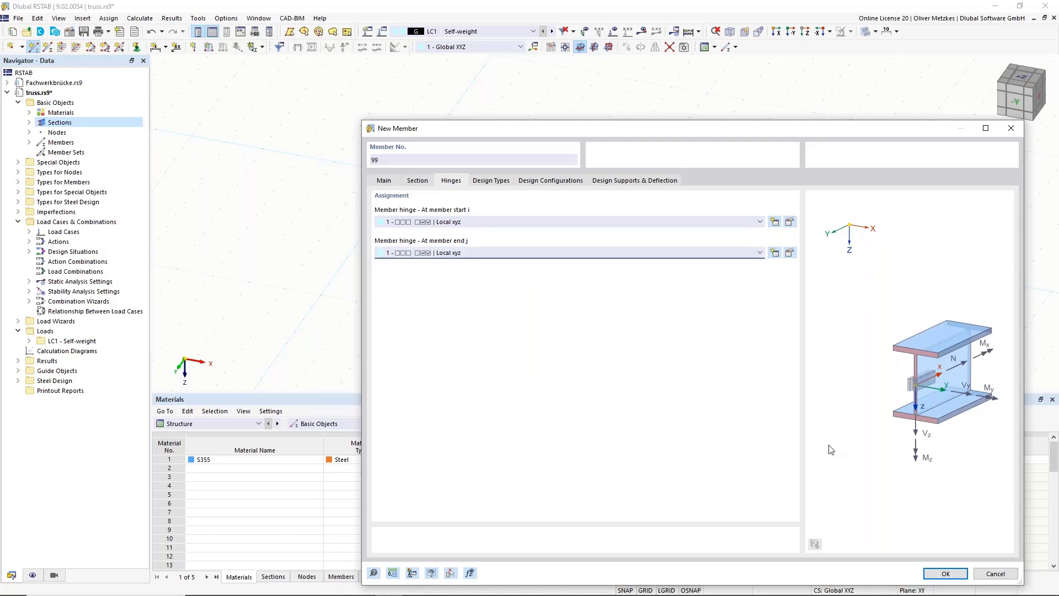
# Assign the IPE 100 cross beams section to the new hinged member and accept its settings.
pyautogui.click(451, 182)
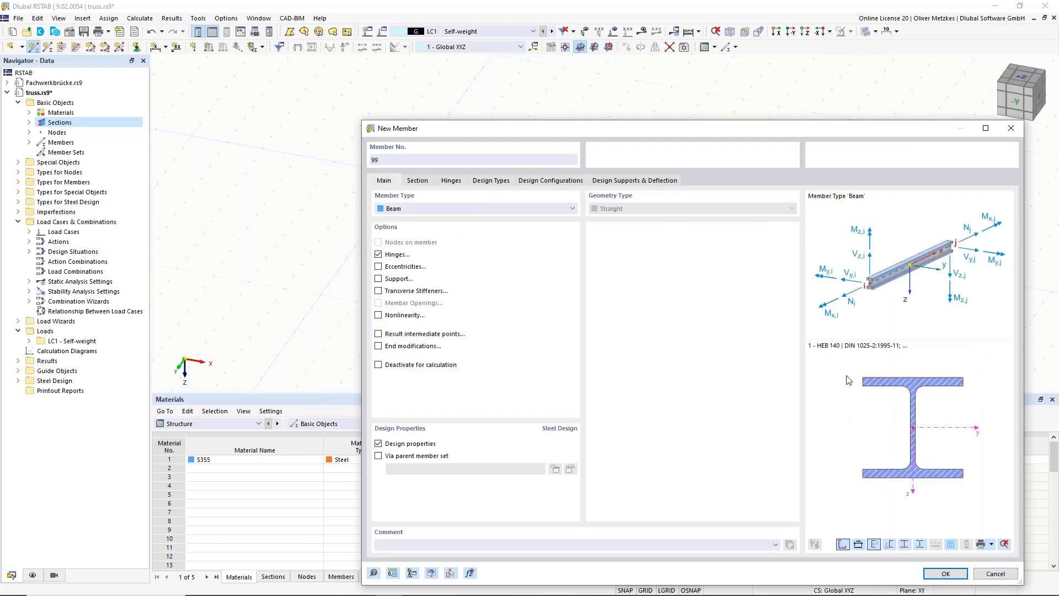
pyautogui.click(417, 182)
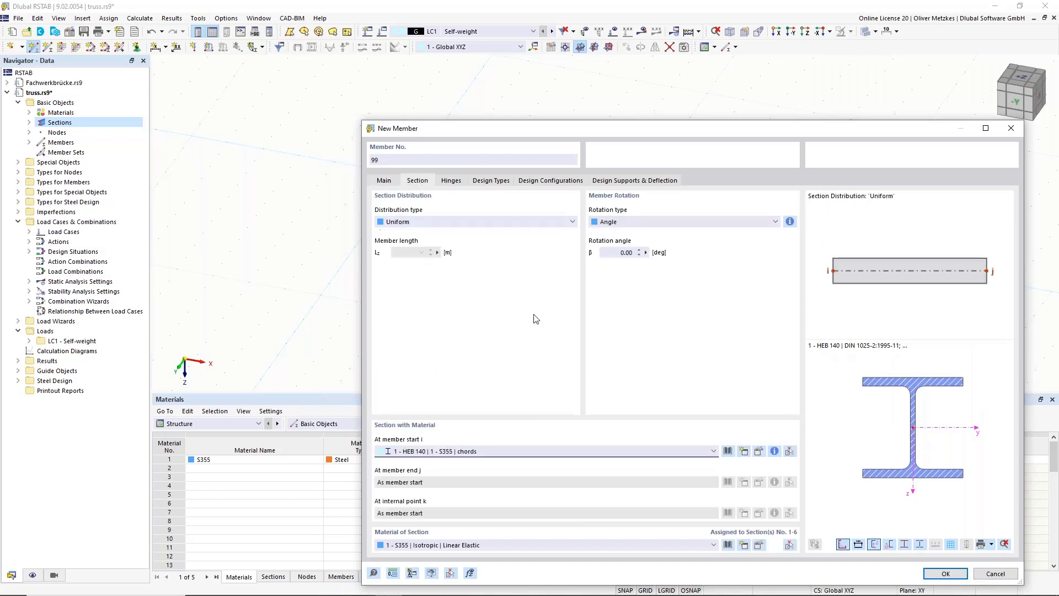
pyautogui.click(484, 452)
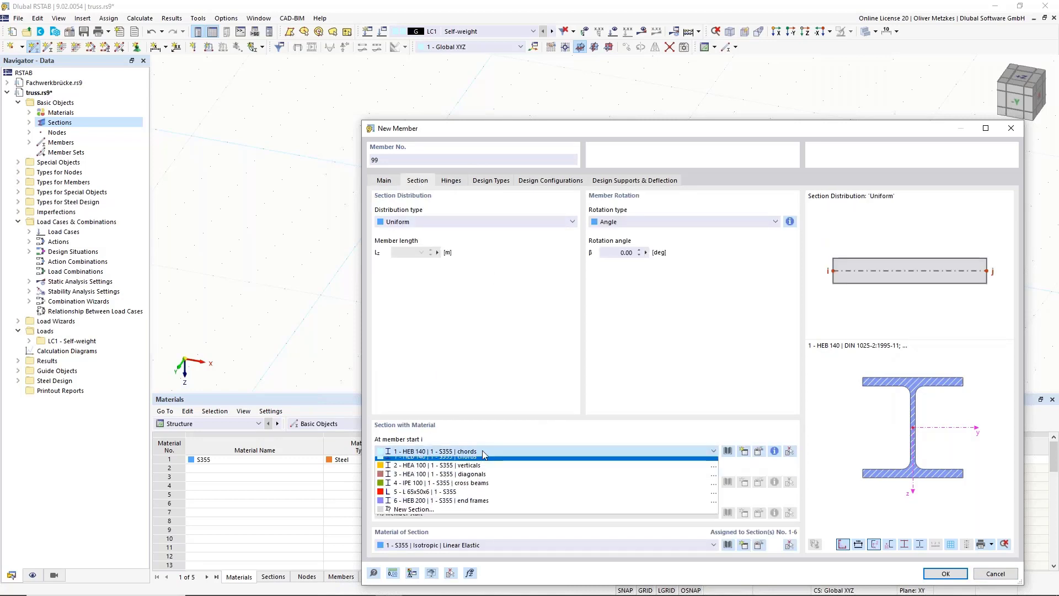
pyautogui.click(487, 488)
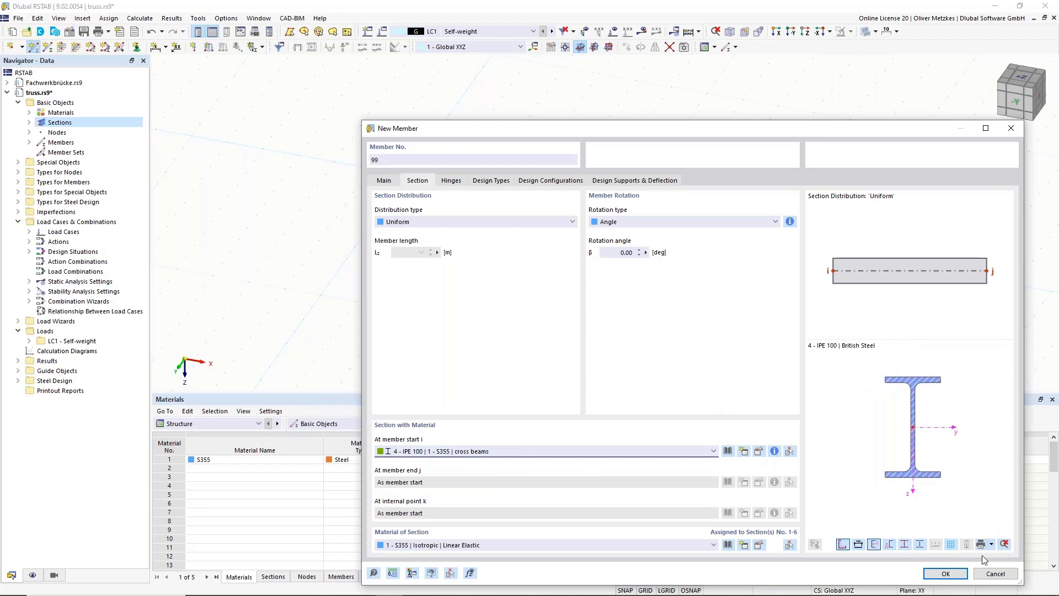
pyautogui.click(945, 574)
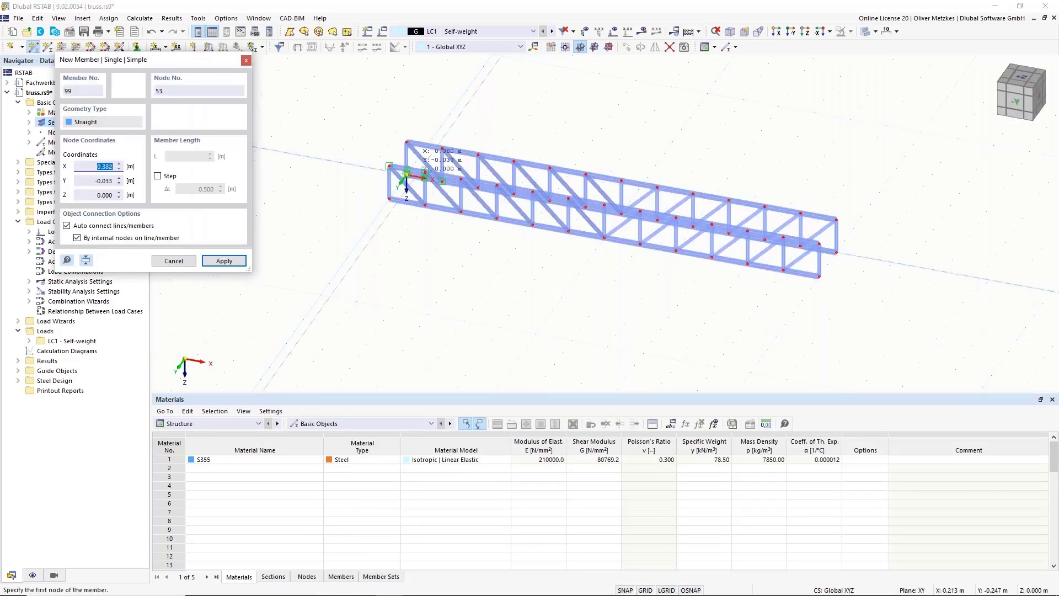
# Draw the first cross beam between the two lower chords' nodes at X = 1.5 m, from Y = 0 to Y = 2 m.
pyautogui.scroll(3, 438, 177)
pyautogui.scroll(1, 361, 165)
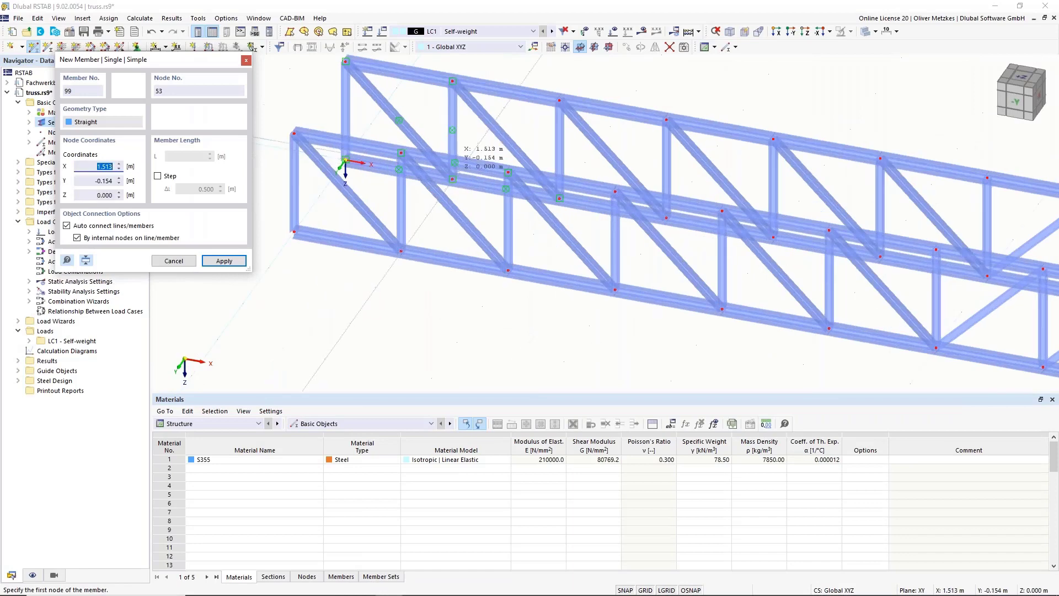
pyautogui.click(346, 163)
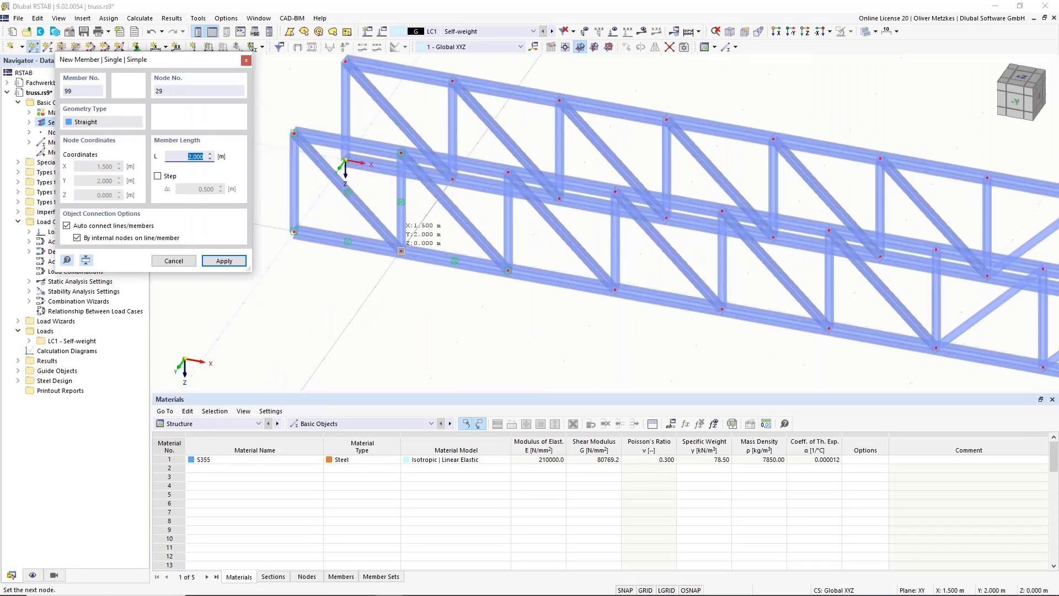
pyautogui.click(402, 250)
pyautogui.press('Escape')
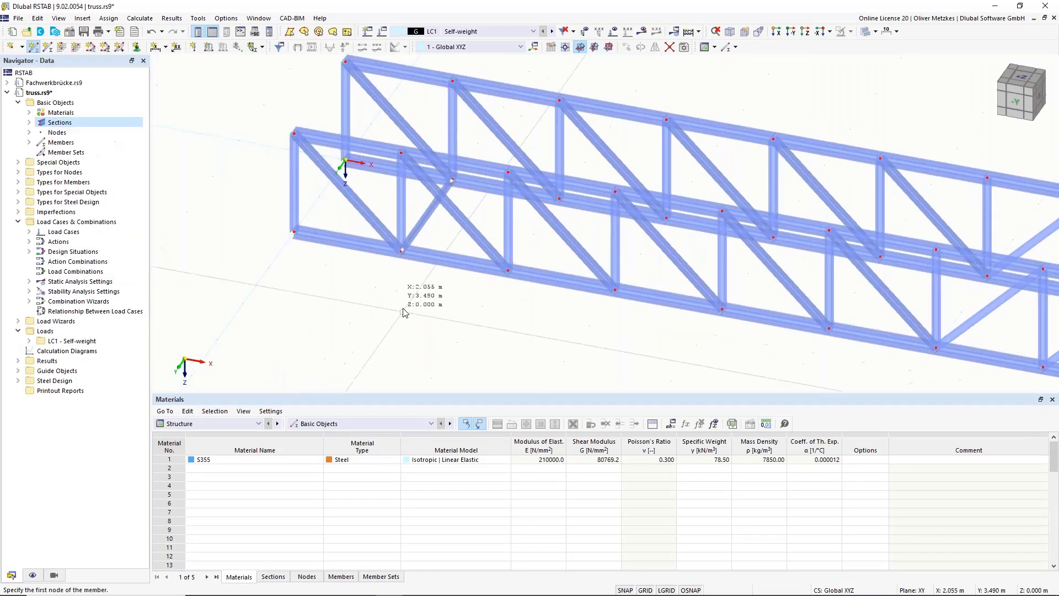
# Set up a Move/Copy of the first cross beam that creates copies in 10 steps.
pyautogui.scroll(-2, 404, 310)
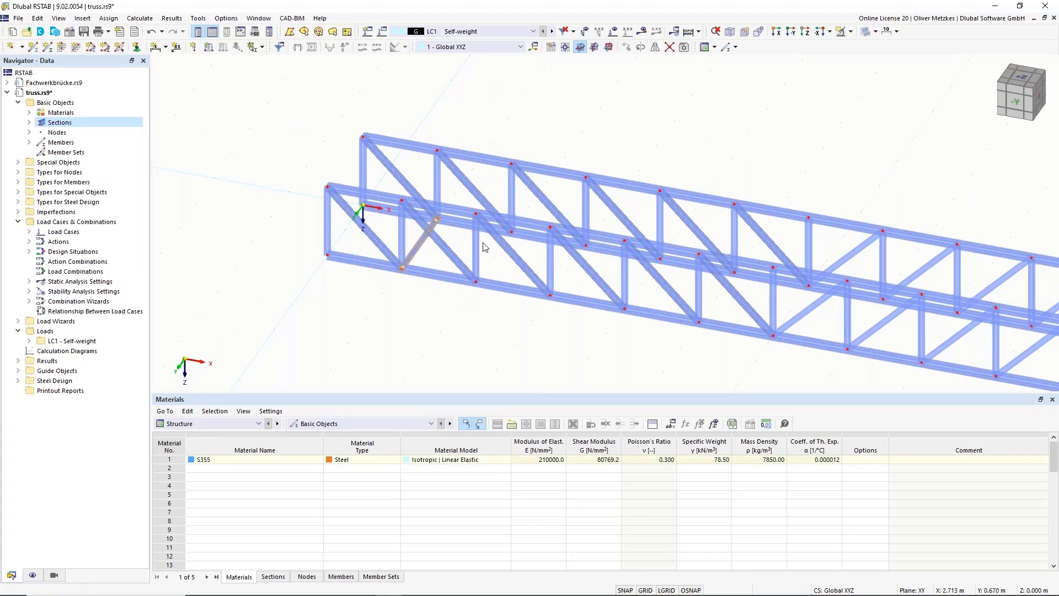
pyautogui.scroll(-3, 485, 248)
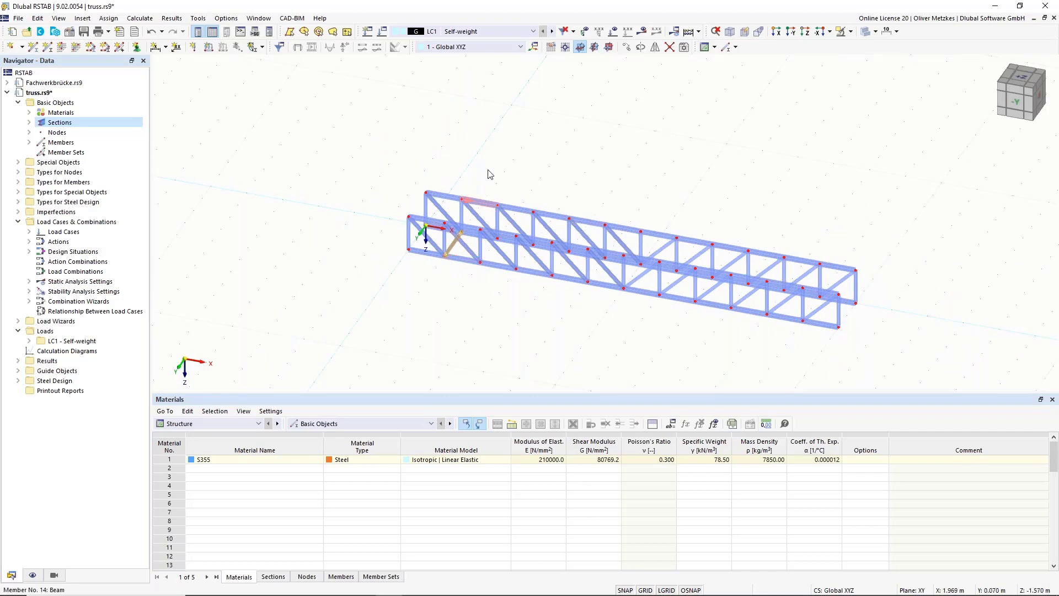
pyautogui.click(626, 48)
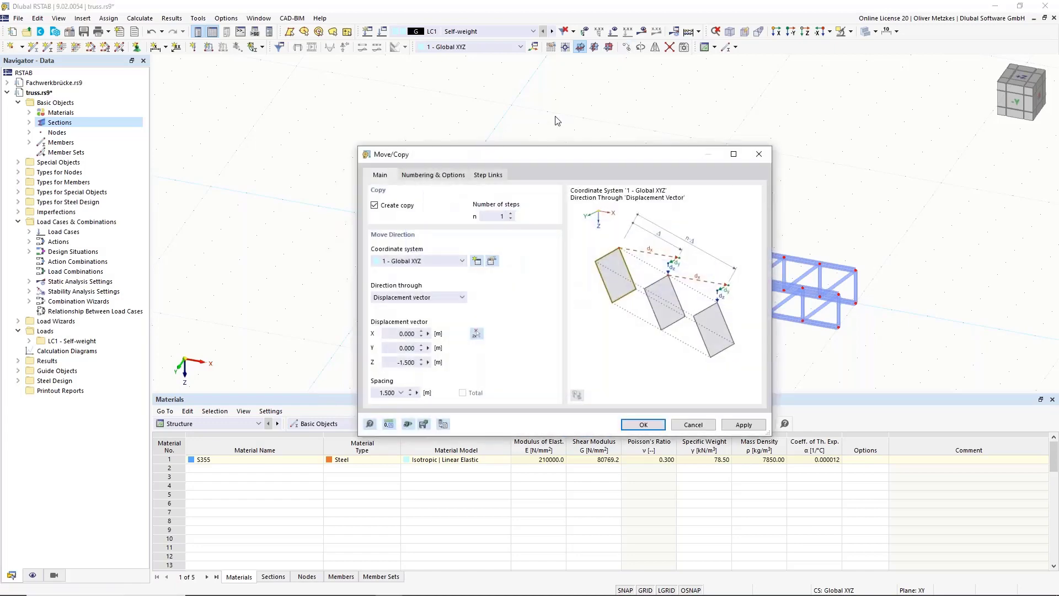
pyautogui.click(489, 218)
pyautogui.write('12')
pyautogui.write('0')
pyautogui.moveTo(471, 158); pyautogui.dragTo(702, 130)
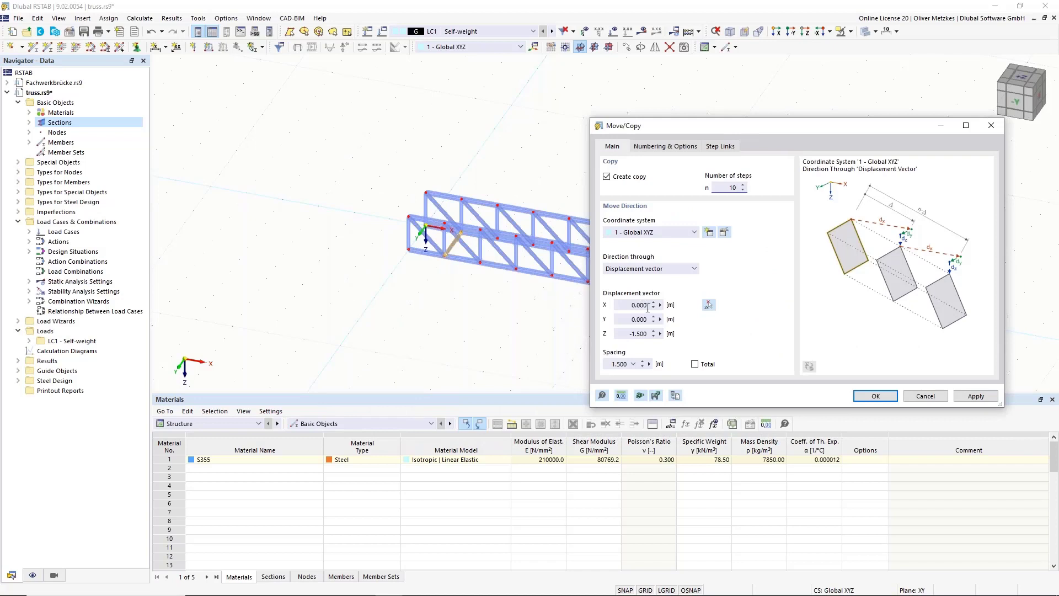
# Pick a one-bay displacement of 1.5 m along X between adjacent lower chord nodes and create the cross beam copies.
pyautogui.click(709, 305)
pyautogui.scroll(5, 442, 271)
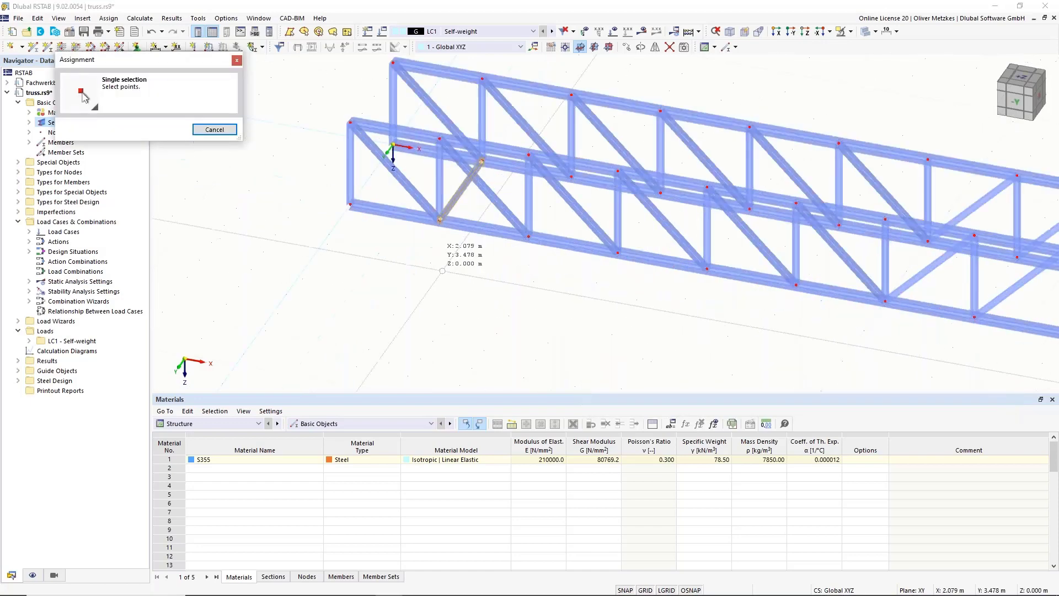
pyautogui.click(440, 220)
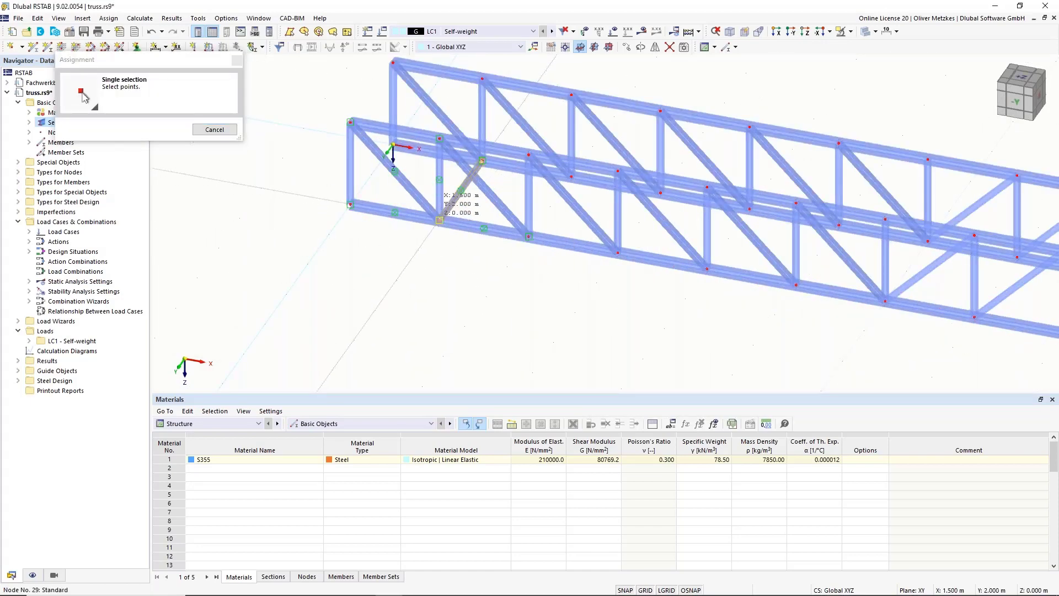
pyautogui.click(574, 244)
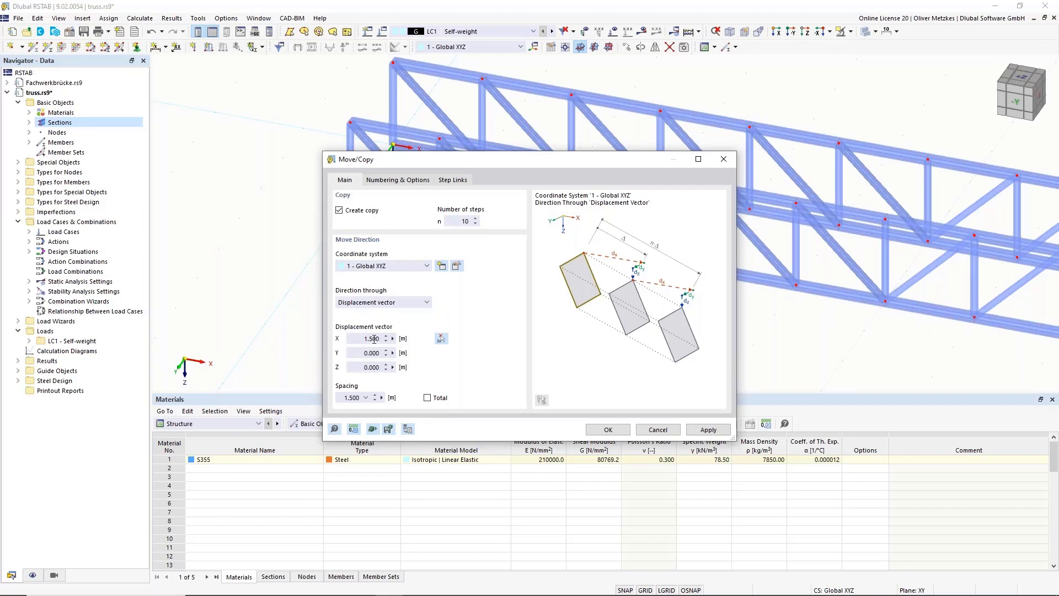
pyautogui.click(397, 182)
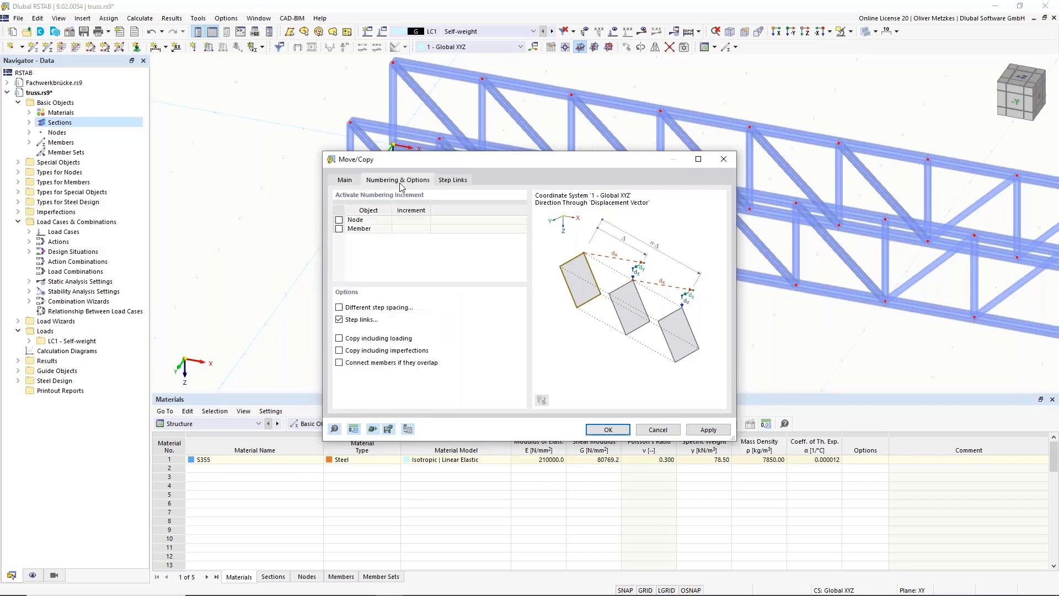
pyautogui.click(339, 319)
pyautogui.click(338, 319)
pyautogui.click(344, 180)
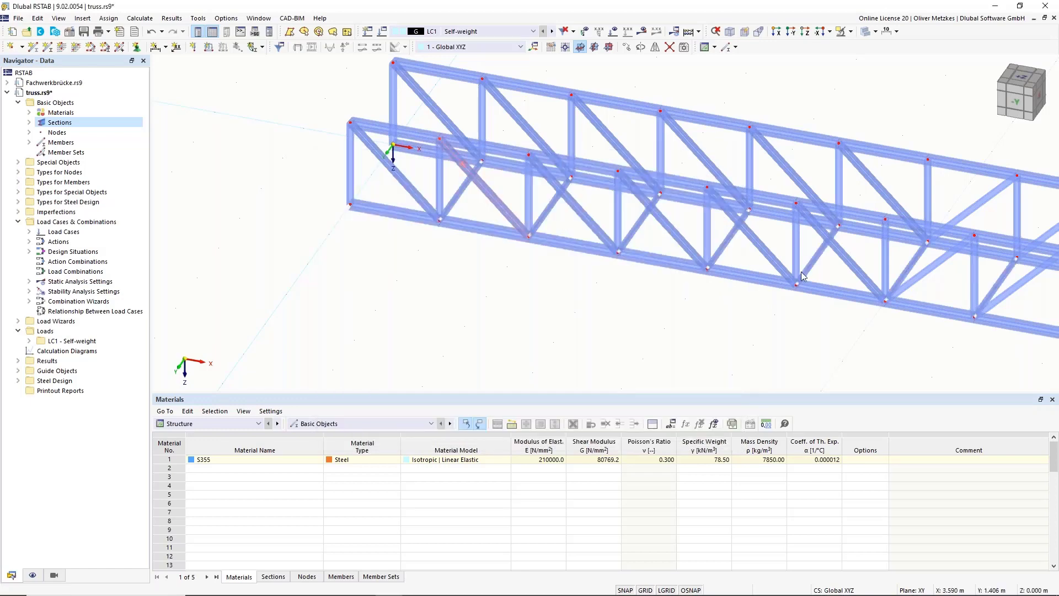
# Set up a new beam member with the HEB 200 end frames section in S355 and accept its settings.
pyautogui.scroll(-3, 773, 287)
pyautogui.moveTo(883, 320); pyautogui.dragTo(605, 240, button='middle')
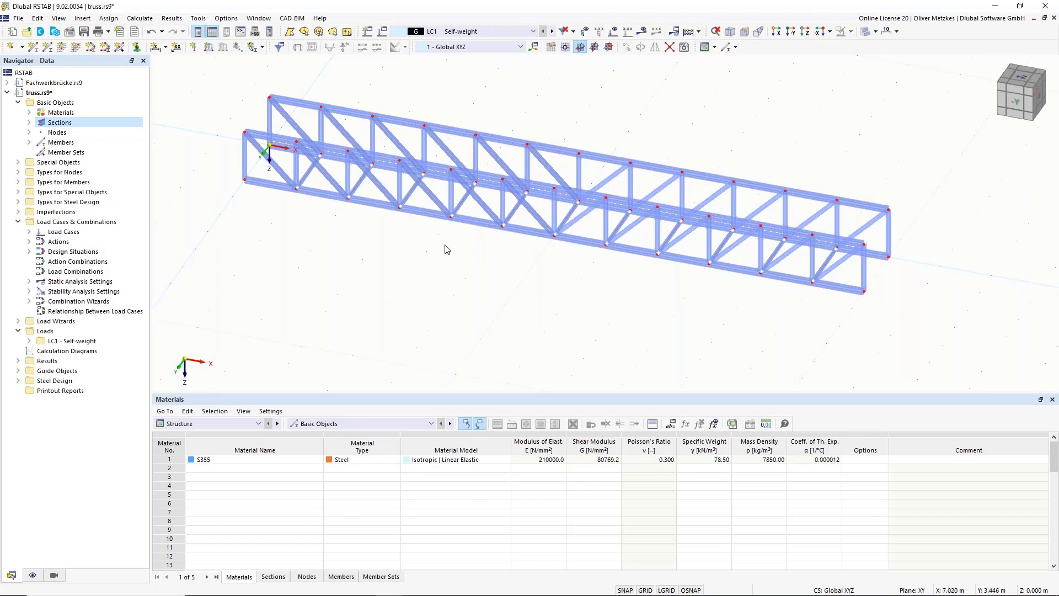
pyautogui.scroll(3, 409, 300)
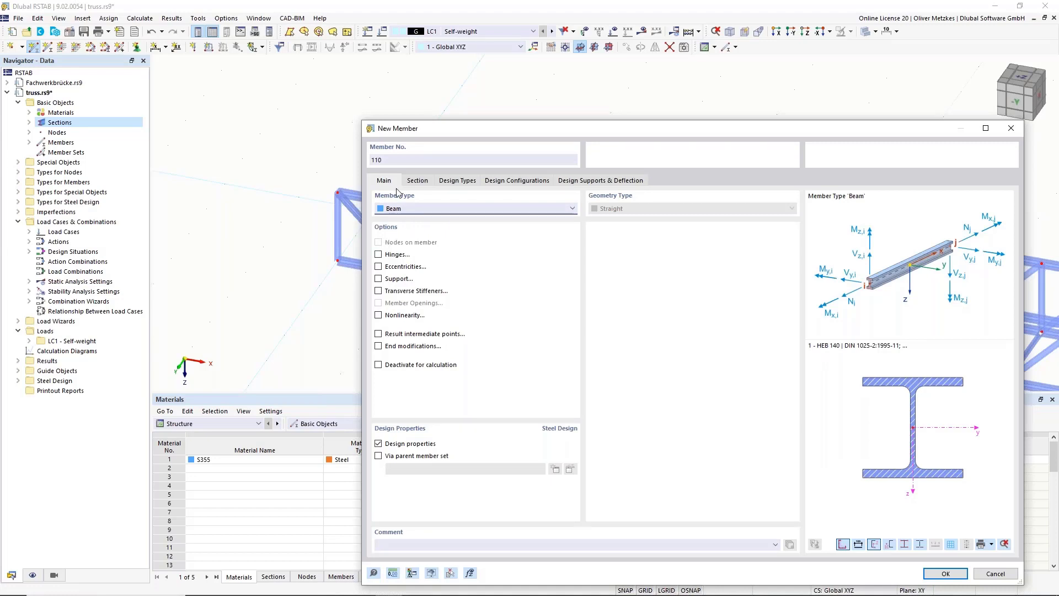
pyautogui.click(418, 182)
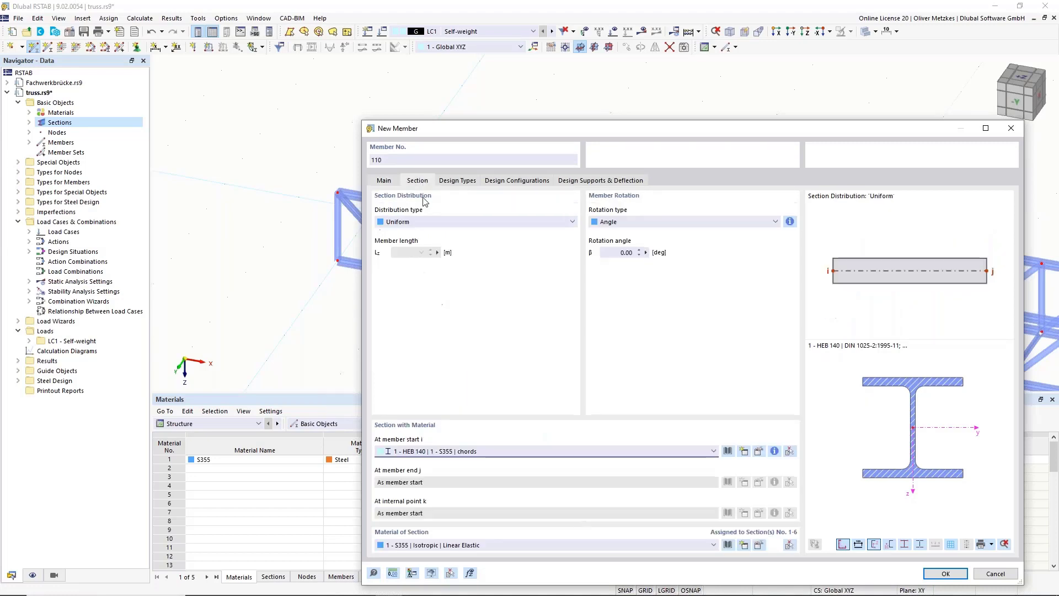
pyautogui.click(496, 451)
pyautogui.click(483, 502)
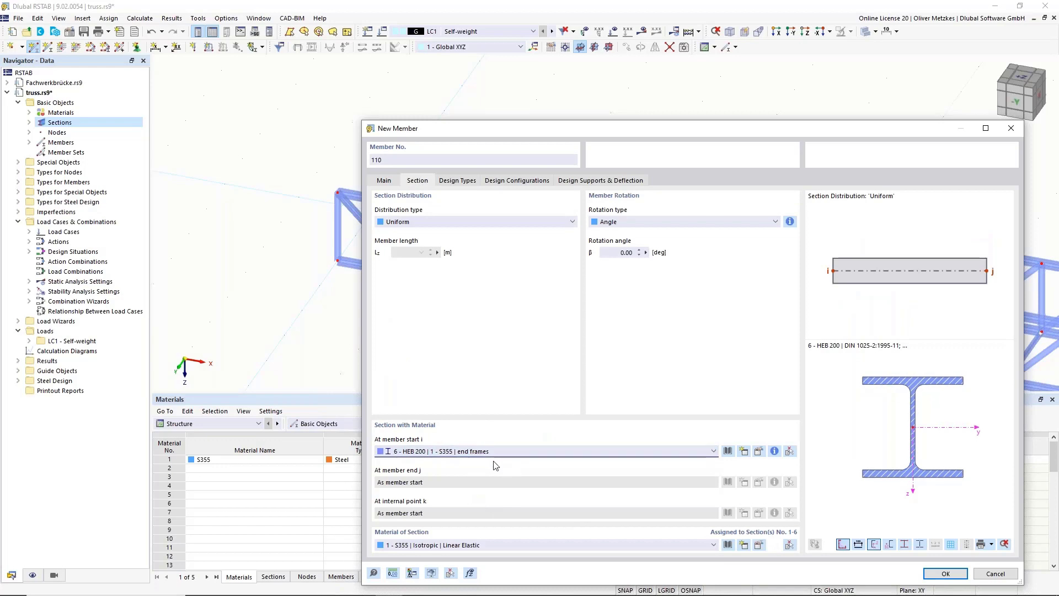
pyautogui.click(957, 577)
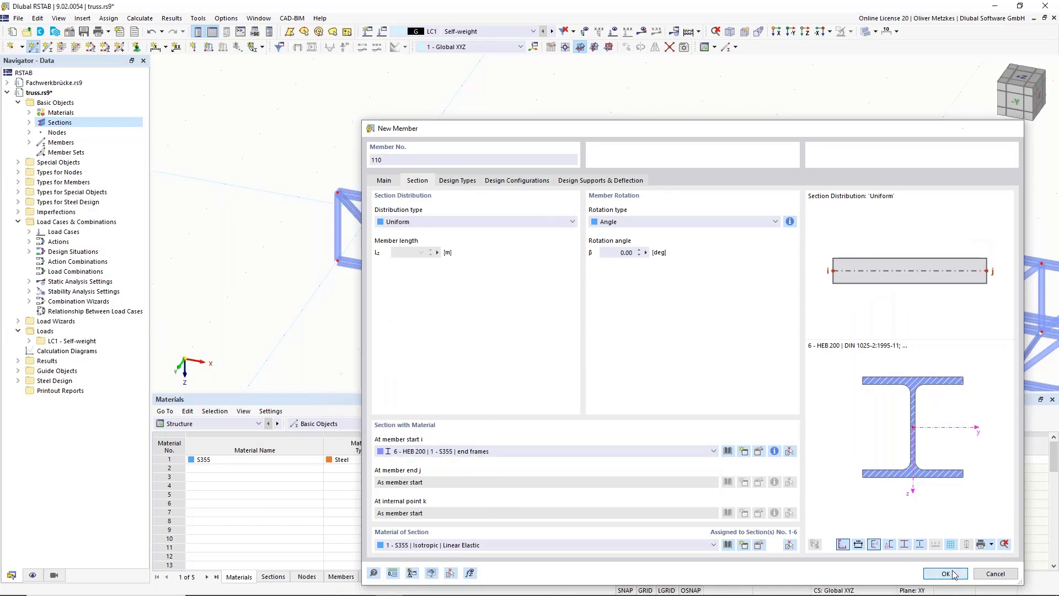
# Draw the end frame's cross beam between the two lower chords' end nodes at X = 0, from Y = 2 m to Y = 0.
pyautogui.click(337, 261)
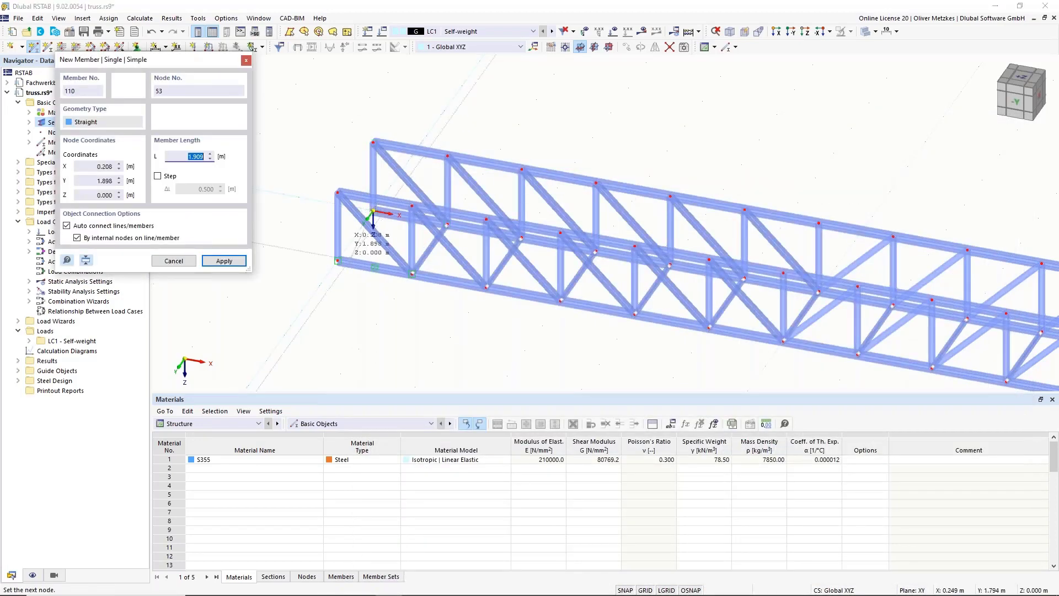
pyautogui.click(373, 213)
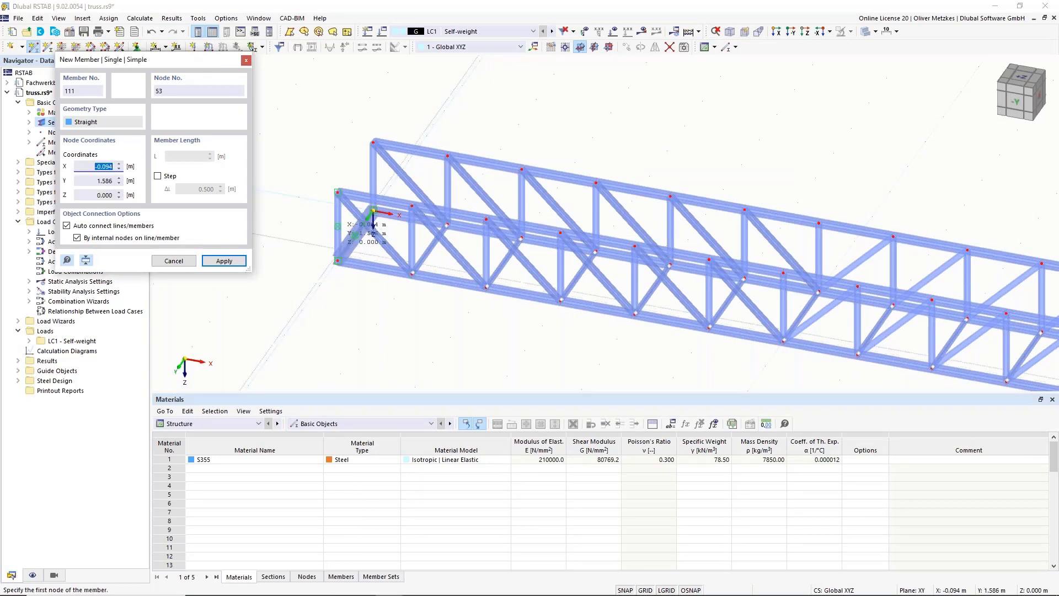
pyautogui.press('Escape')
pyautogui.moveTo(298, 277); pyautogui.dragTo(318, 311, button='middle')
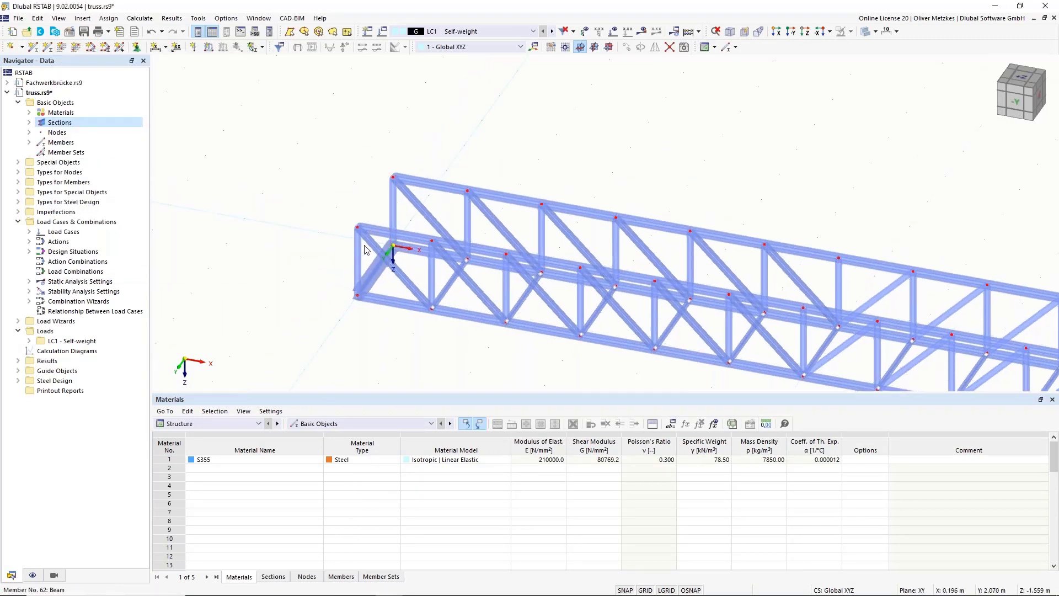
# Select the four end verticals of both side trusses and change their member type to Beam.
pyautogui.click(394, 218)
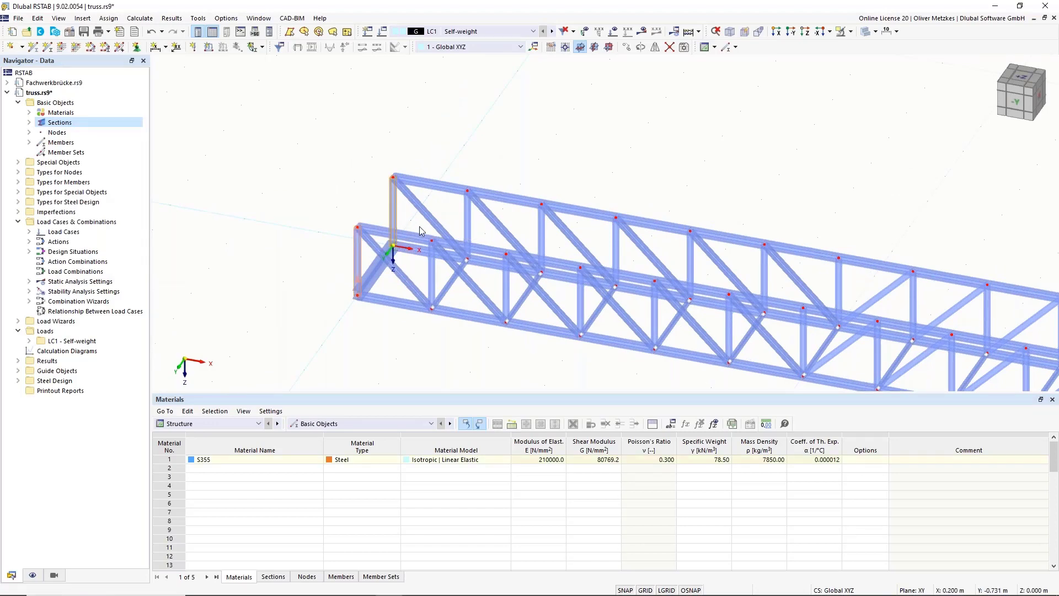
pyautogui.scroll(-3, 822, 199)
pyautogui.moveTo(872, 205); pyautogui.dragTo(520, 184, button='middle')
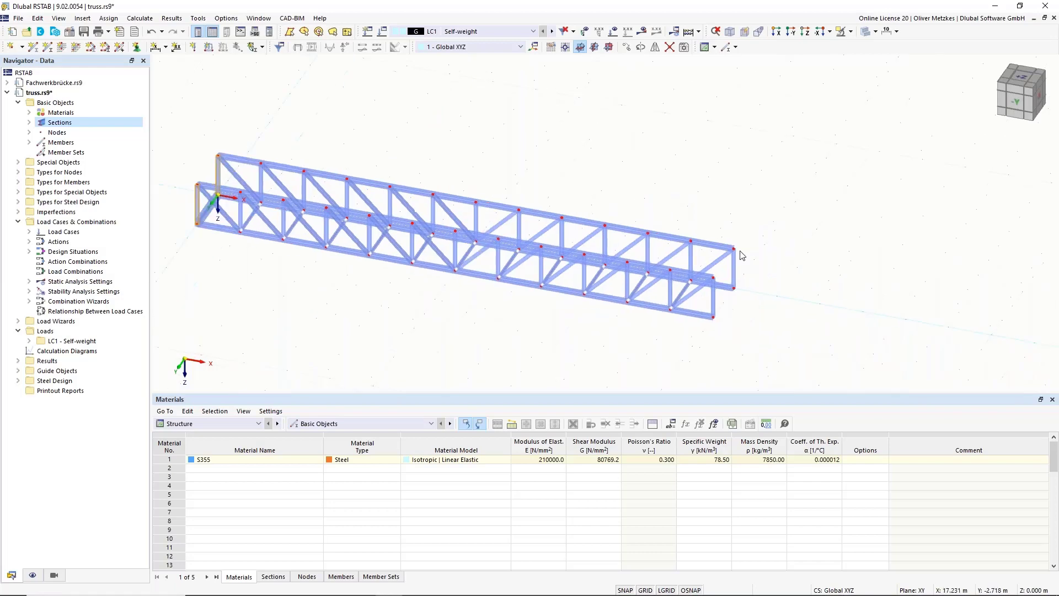
pyautogui.scroll(5, 739, 252)
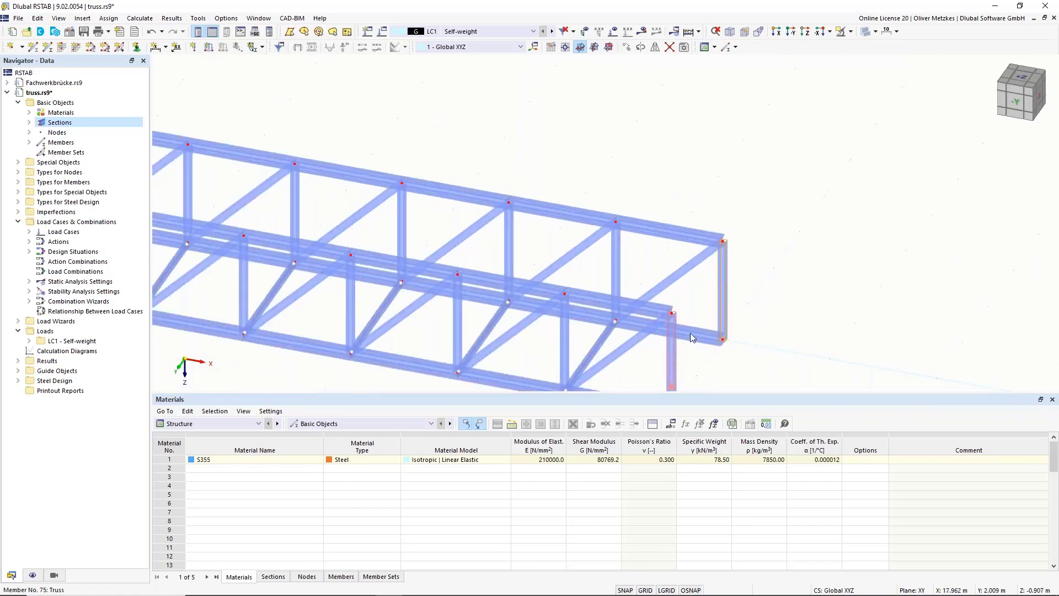
pyautogui.scroll(-2, 698, 338)
pyautogui.moveTo(779, 313); pyautogui.dragTo(900, 250, button='middle')
pyautogui.scroll(-2, 901, 250)
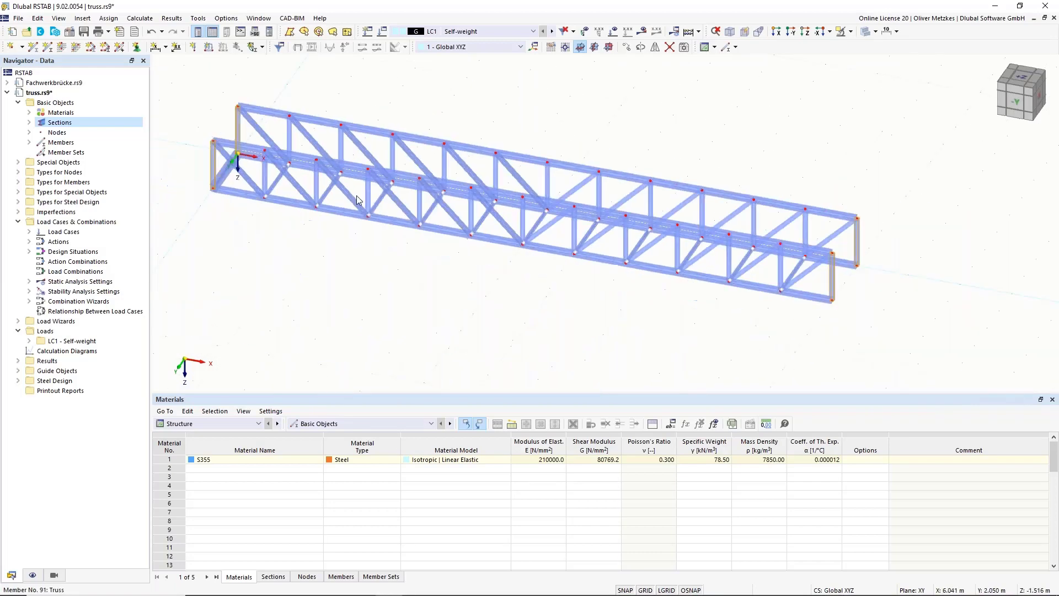
pyautogui.moveTo(402, 226); pyautogui.dragTo(505, 265, button='middle')
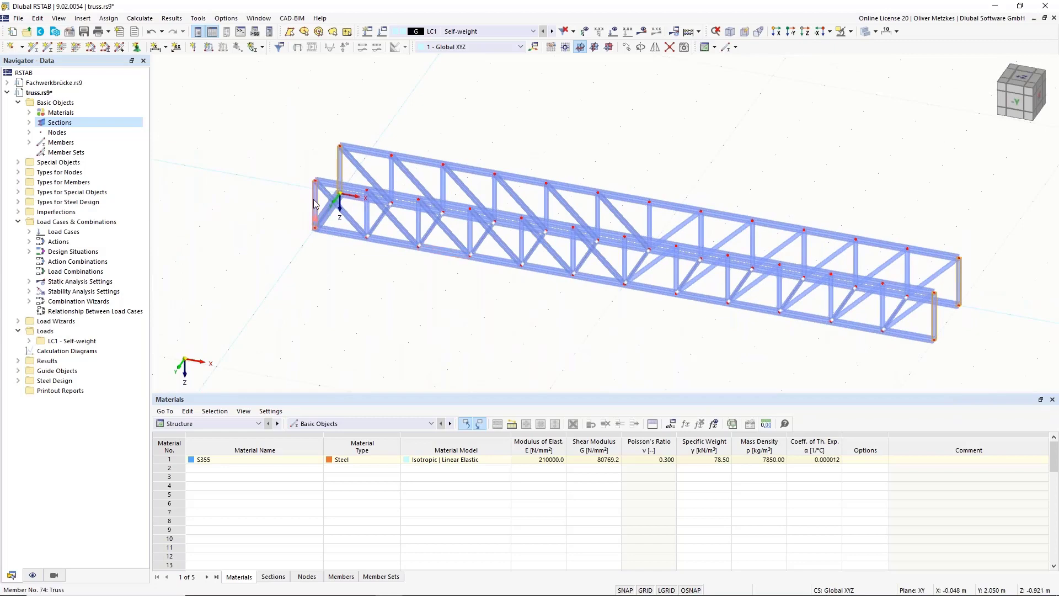
pyautogui.rightClick(316, 204)
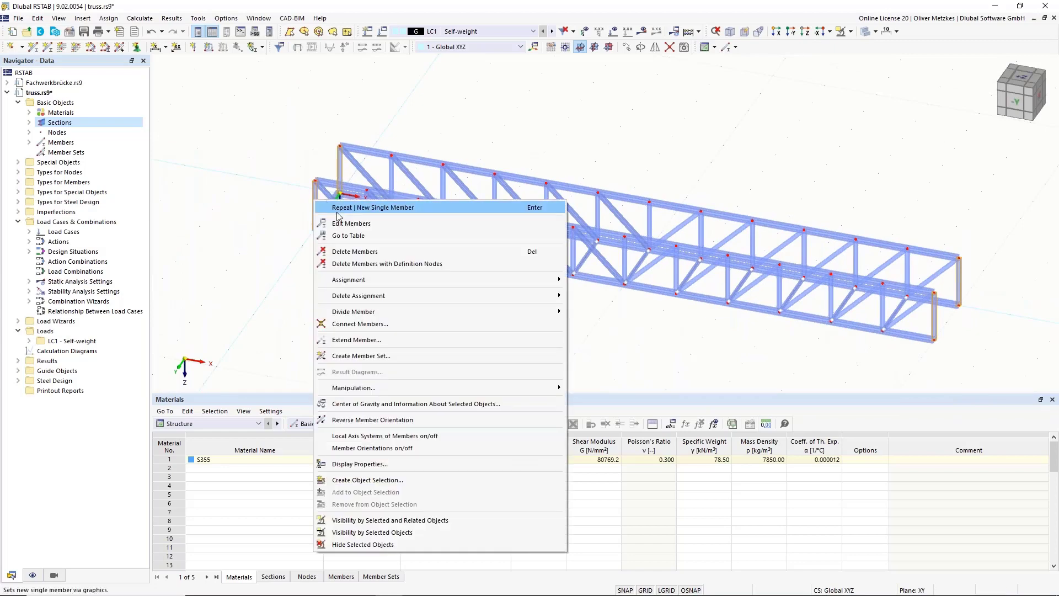
pyautogui.click(372, 224)
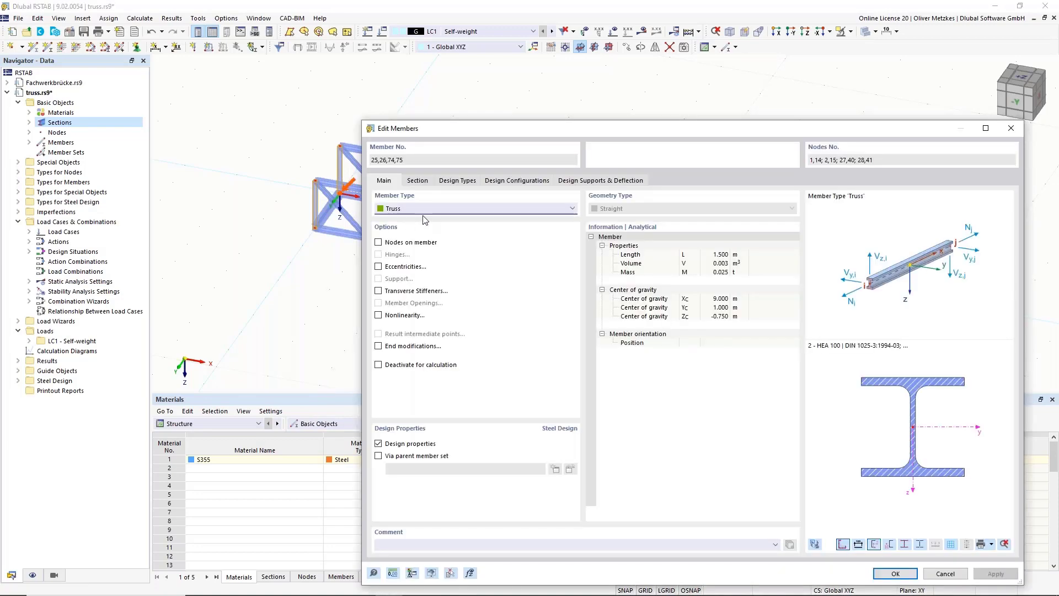
pyautogui.click(406, 210)
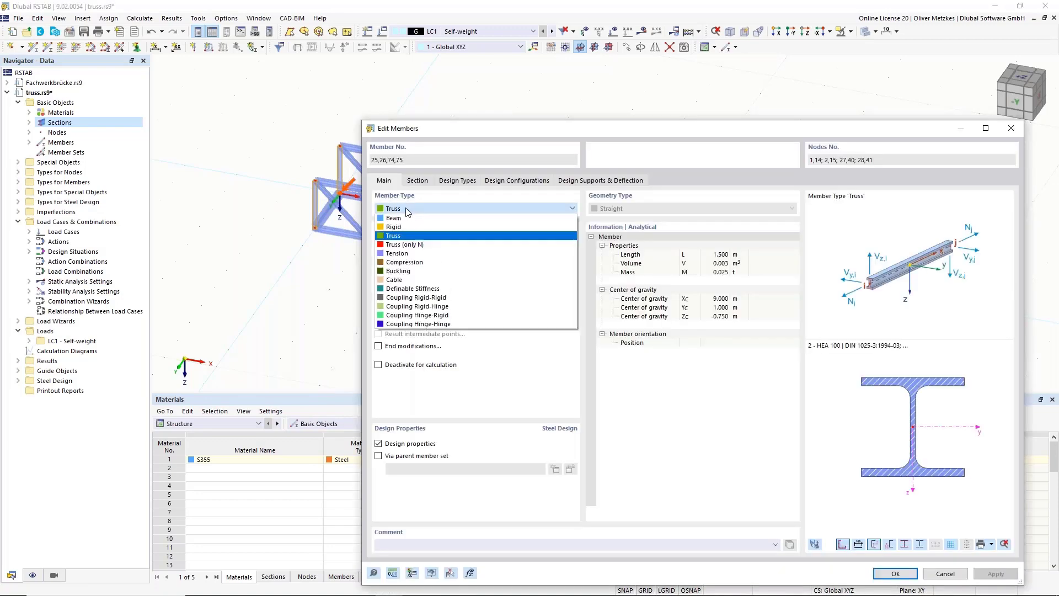
pyautogui.click(403, 219)
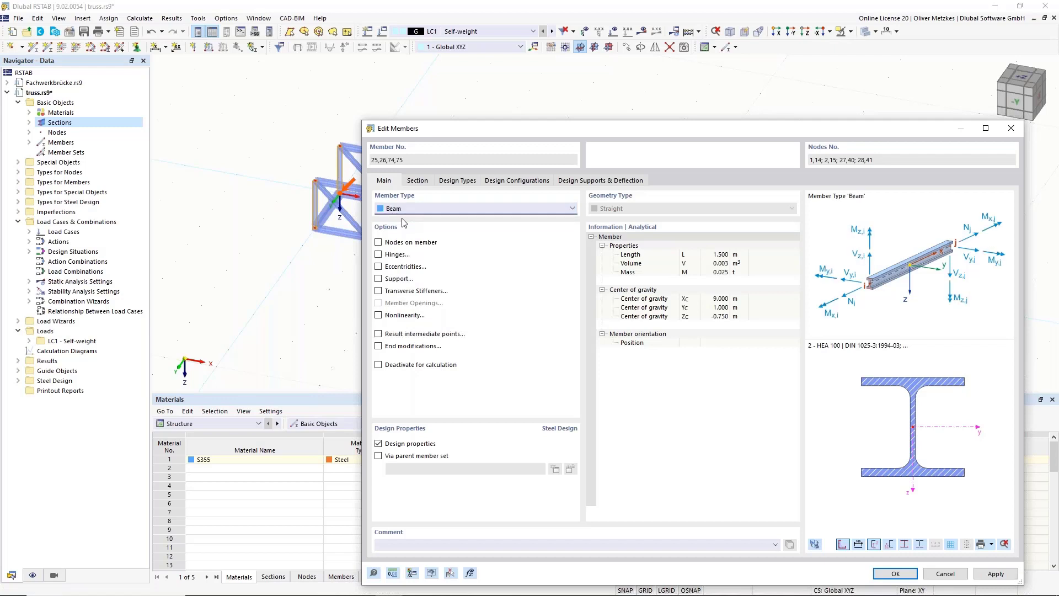
# Assign the HEB 200 end frames section to the four end verticals and apply the member changes.
pyautogui.click(418, 182)
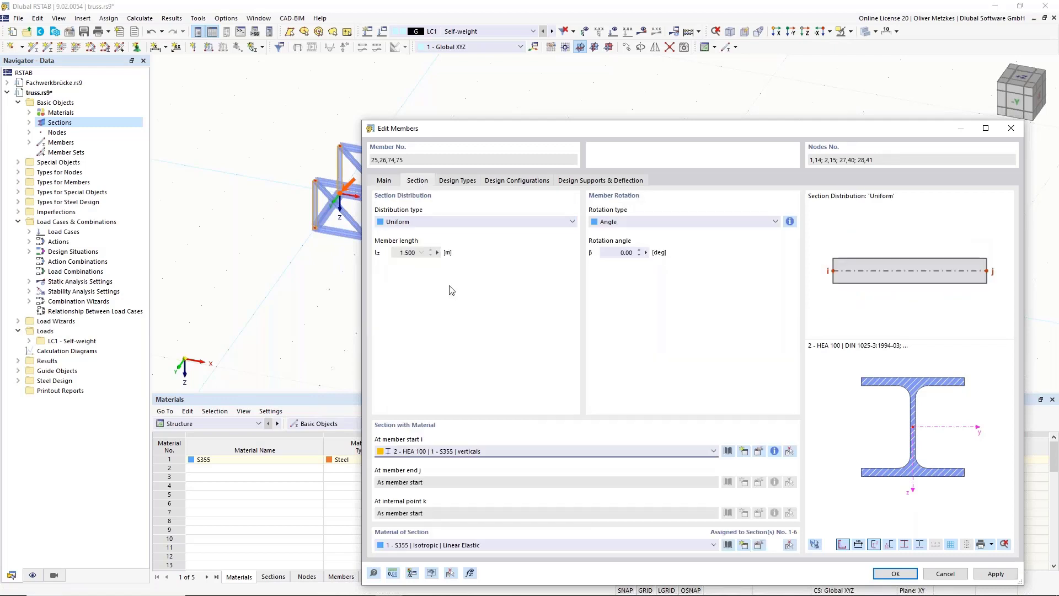
pyautogui.click(486, 450)
pyautogui.click(486, 503)
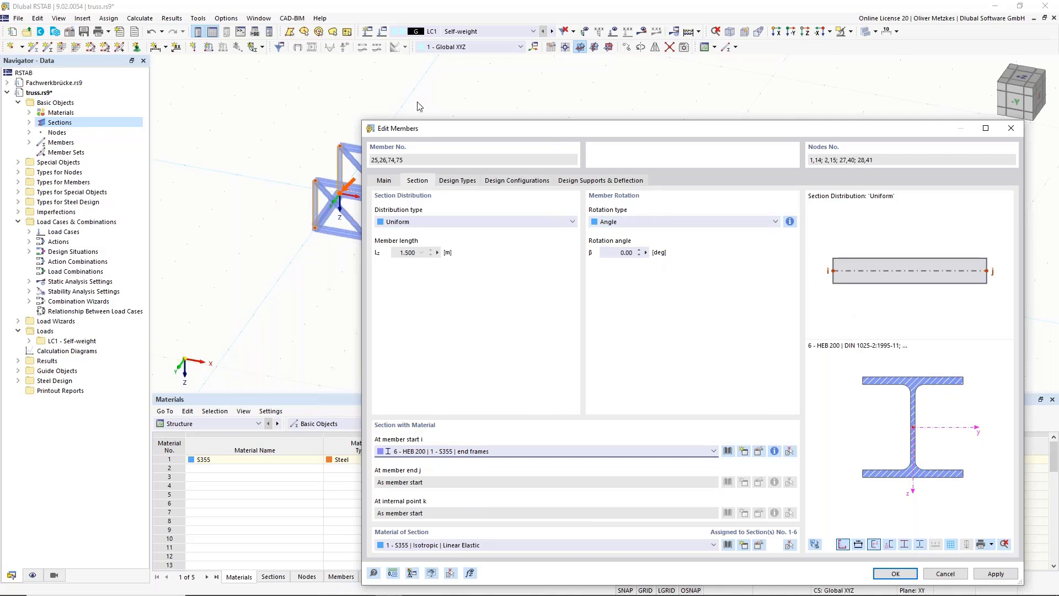
pyautogui.click(611, 255)
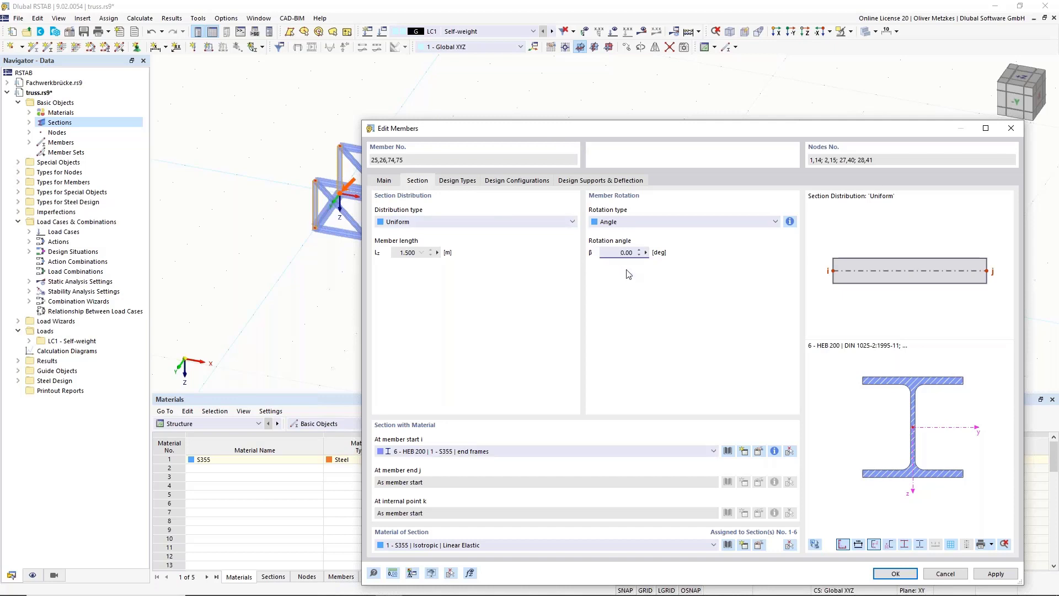
pyautogui.click(895, 573)
# Add the matching end frame cross beam between the two lower chords' end nodes at X = 18 m.
pyautogui.scroll(5, 304, 241)
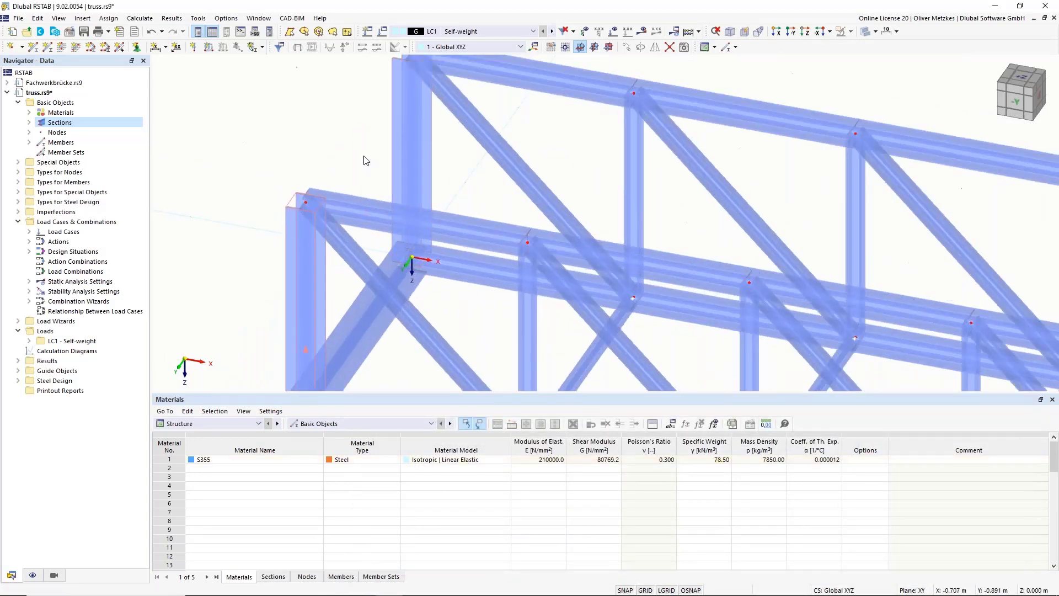
pyautogui.scroll(-3, 314, 247)
pyautogui.scroll(-2, 434, 245)
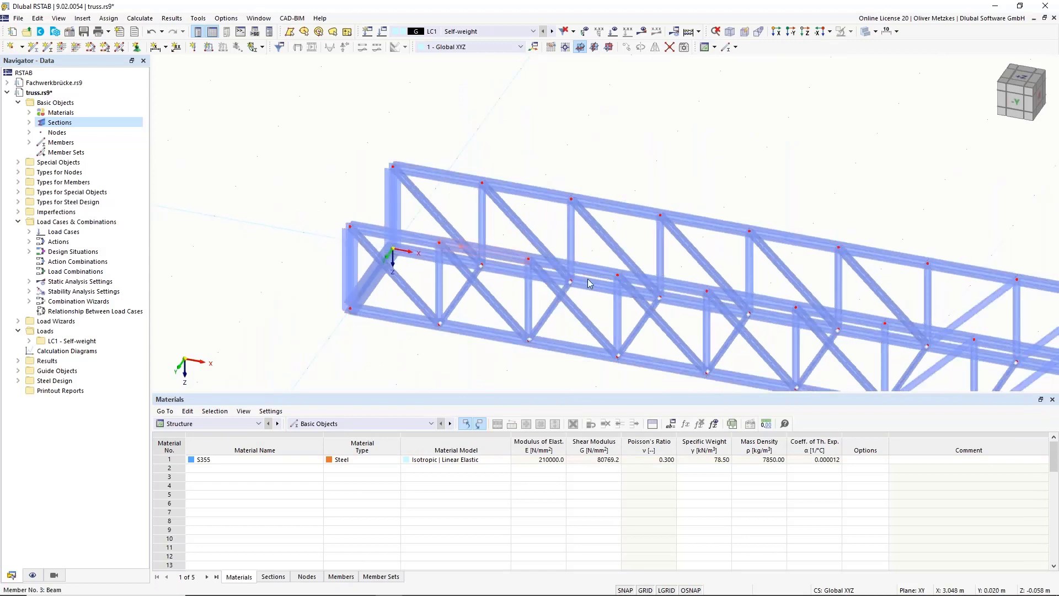
pyautogui.moveTo(585, 277); pyautogui.dragTo(156, 101, button='middle')
pyautogui.scroll(-1, 717, 237)
pyautogui.scroll(-1, 212, 135)
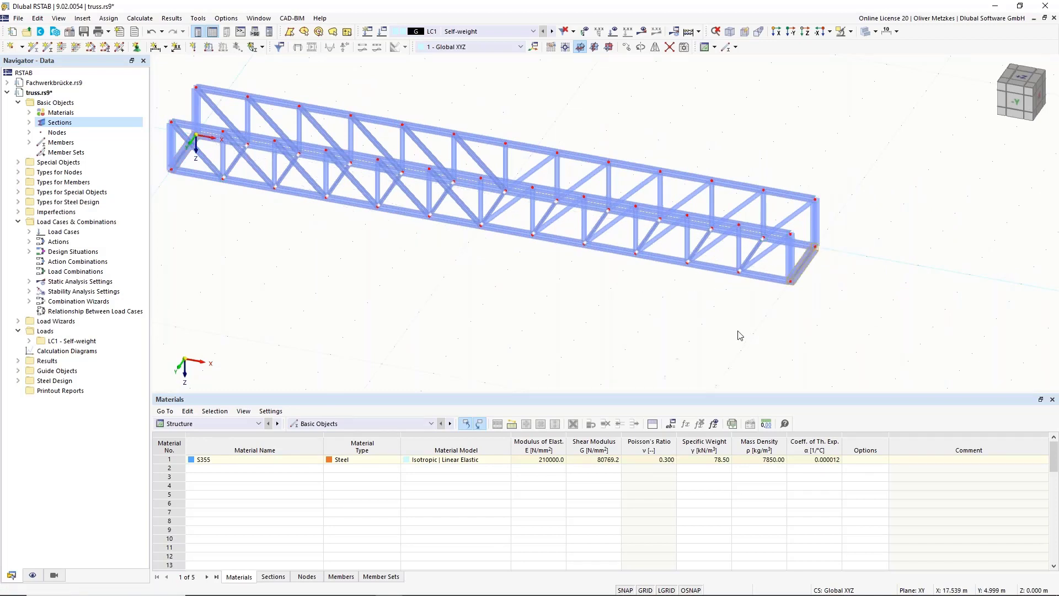
# Set up a new member of type Tension with the L 65x50x6 section in S355 and accept its settings.
pyautogui.moveTo(537, 327); pyautogui.dragTo(613, 375, button='middle')
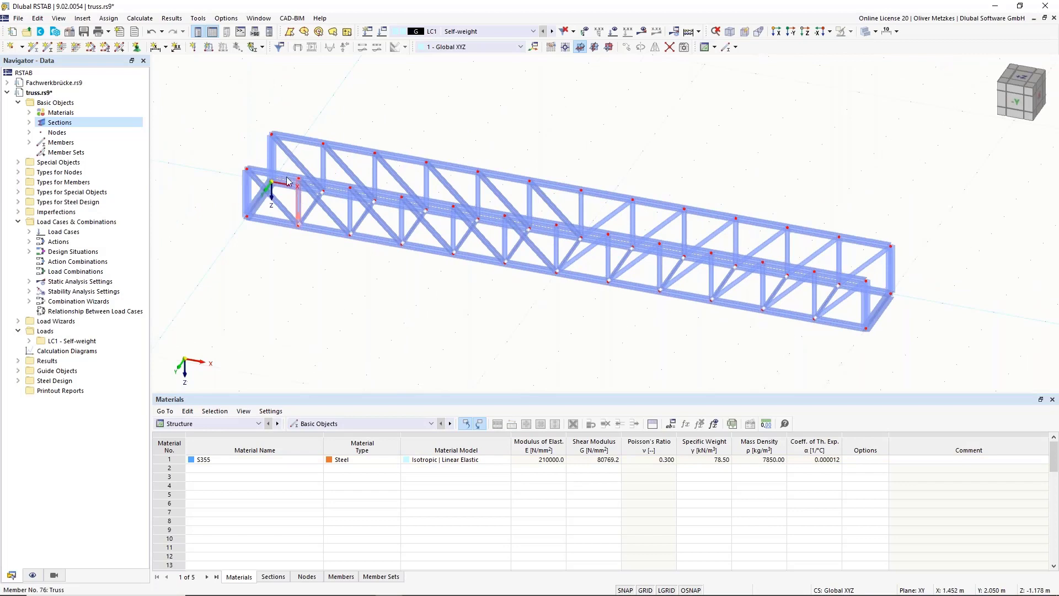
pyautogui.keyDown('ctrl'); pyautogui.moveTo(417, 254); pyautogui.dragTo(312, 259, button='middle'); pyautogui.keyUp('ctrl')
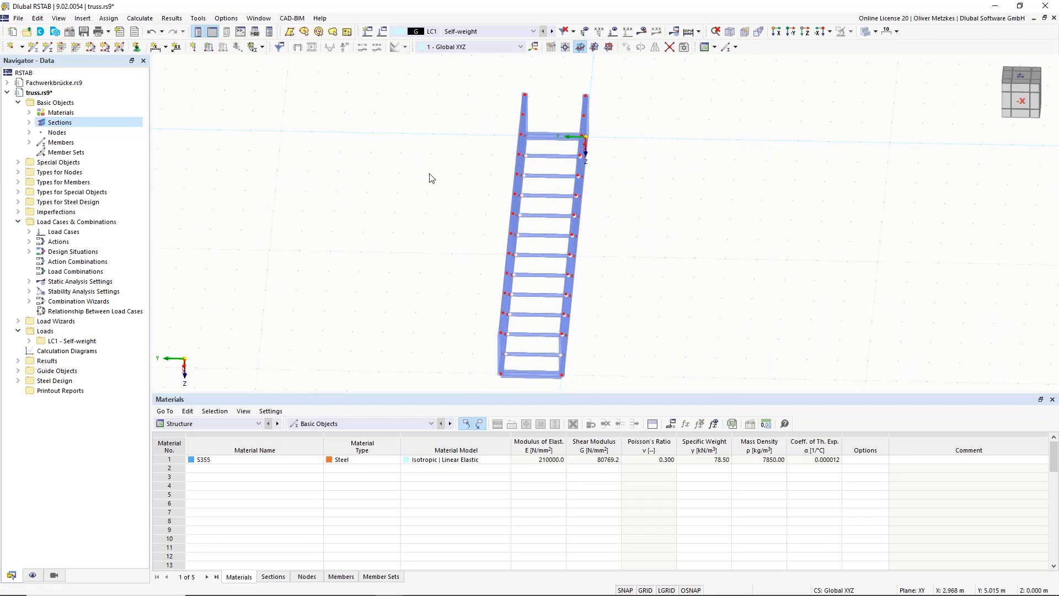
pyautogui.keyDown('ctrl'); pyautogui.moveTo(371, 173); pyautogui.dragTo(593, 262, button='middle'); pyautogui.keyUp('ctrl')
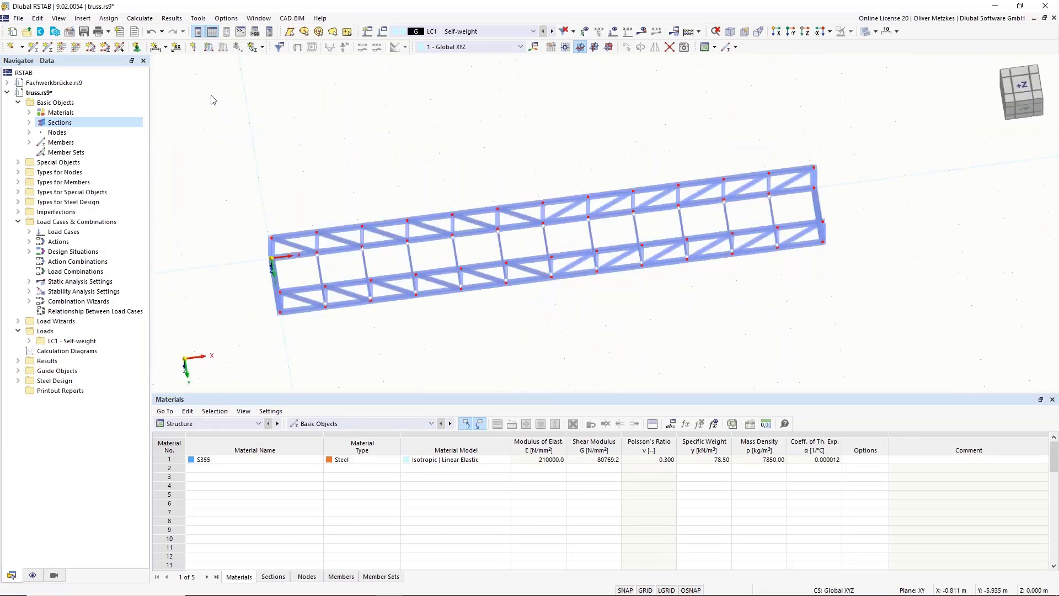
pyautogui.click(34, 47)
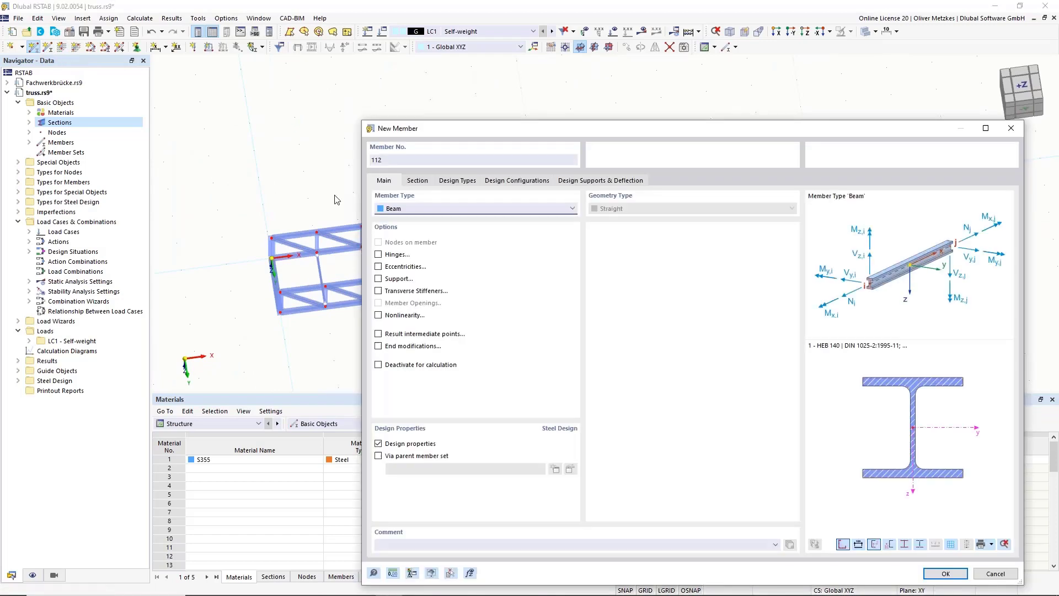
pyautogui.click(395, 208)
pyautogui.click(418, 254)
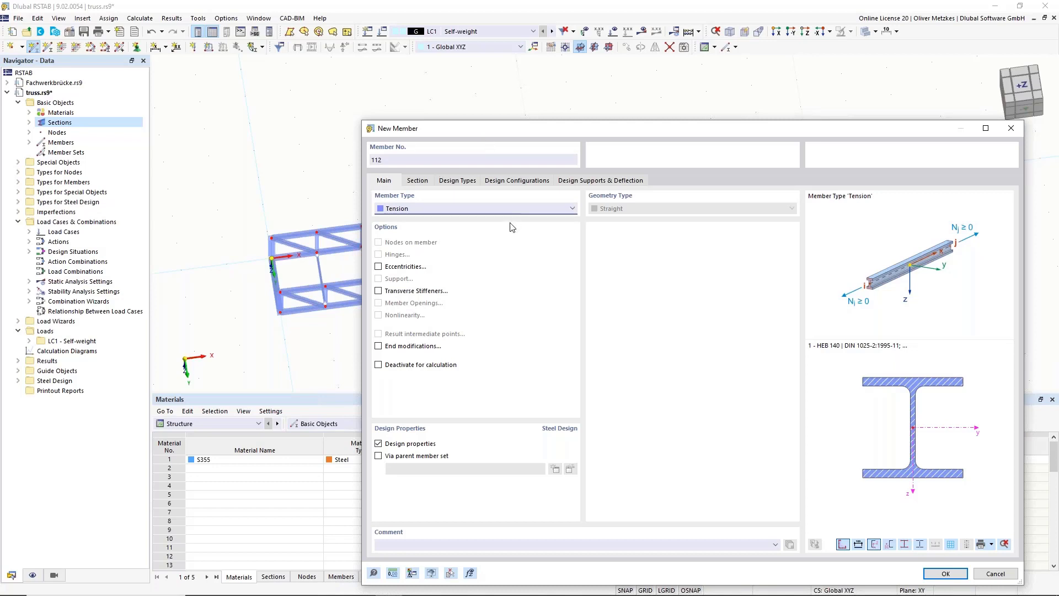
pyautogui.moveTo(502, 130); pyautogui.dragTo(544, 130)
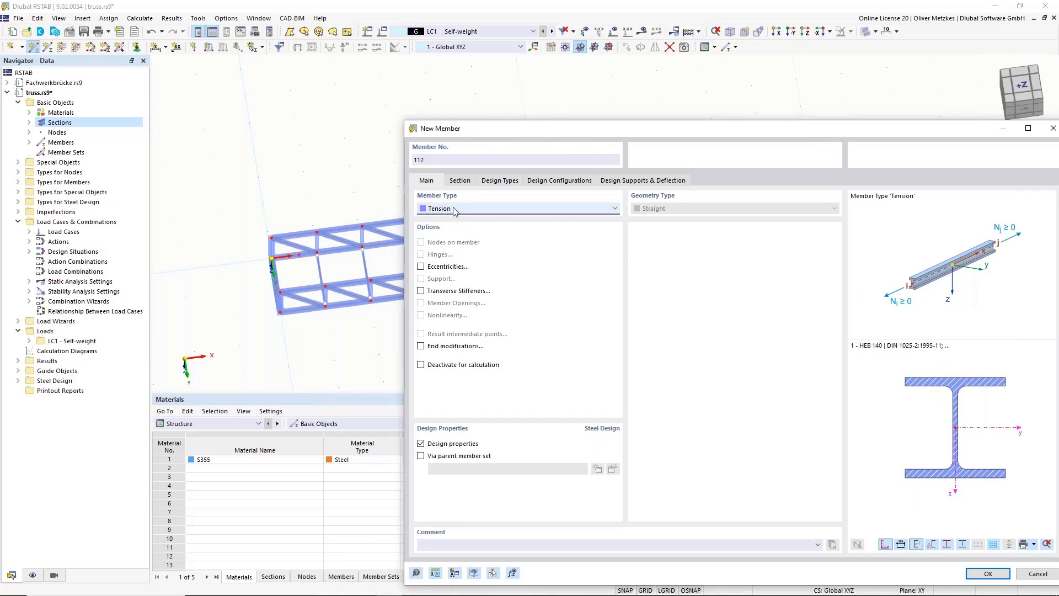
pyautogui.click(459, 181)
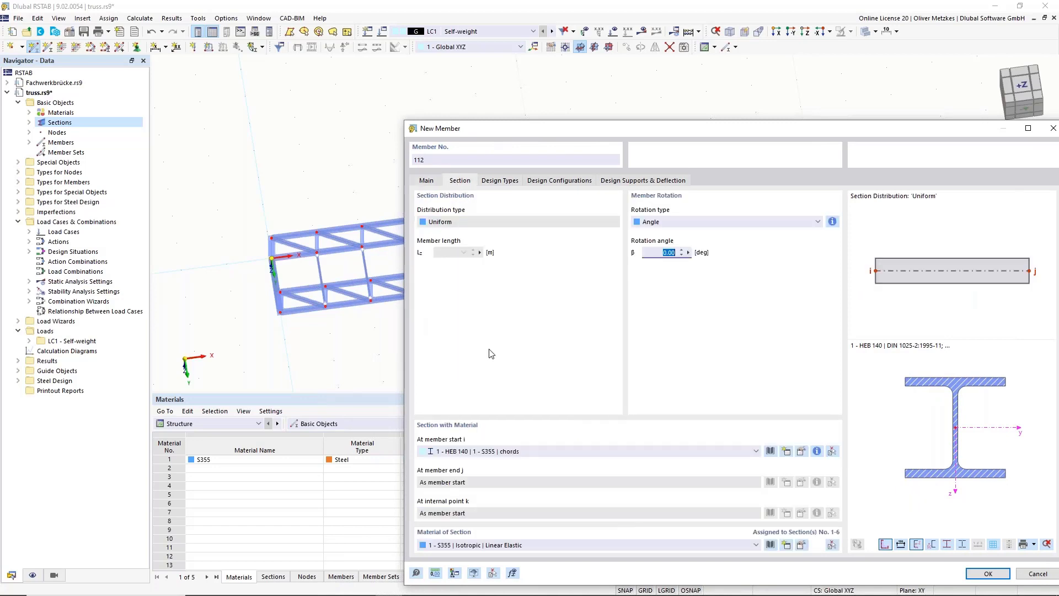
pyautogui.click(496, 451)
pyautogui.click(529, 497)
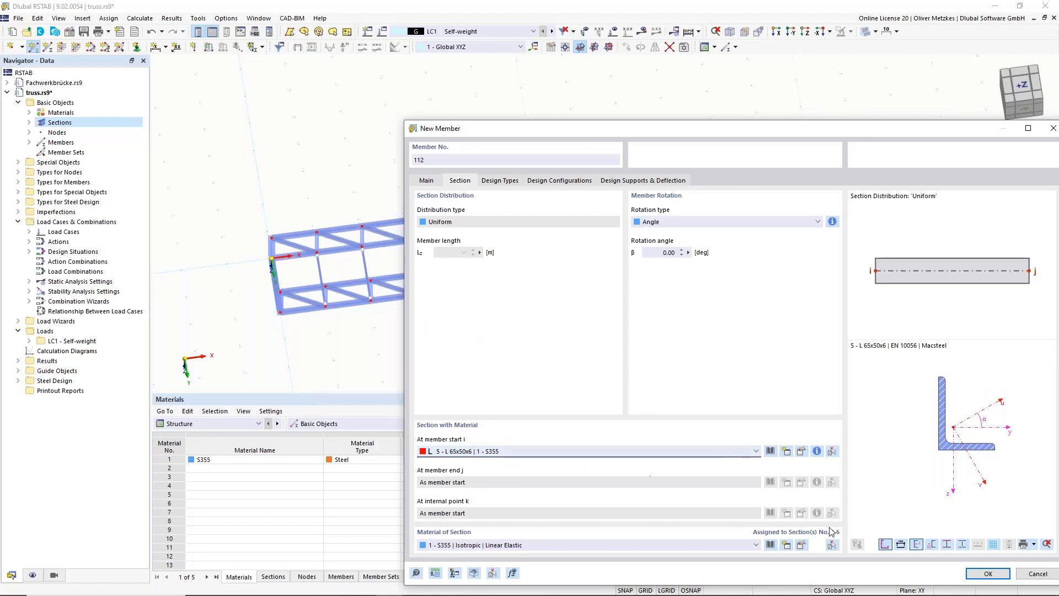
pyautogui.click(988, 573)
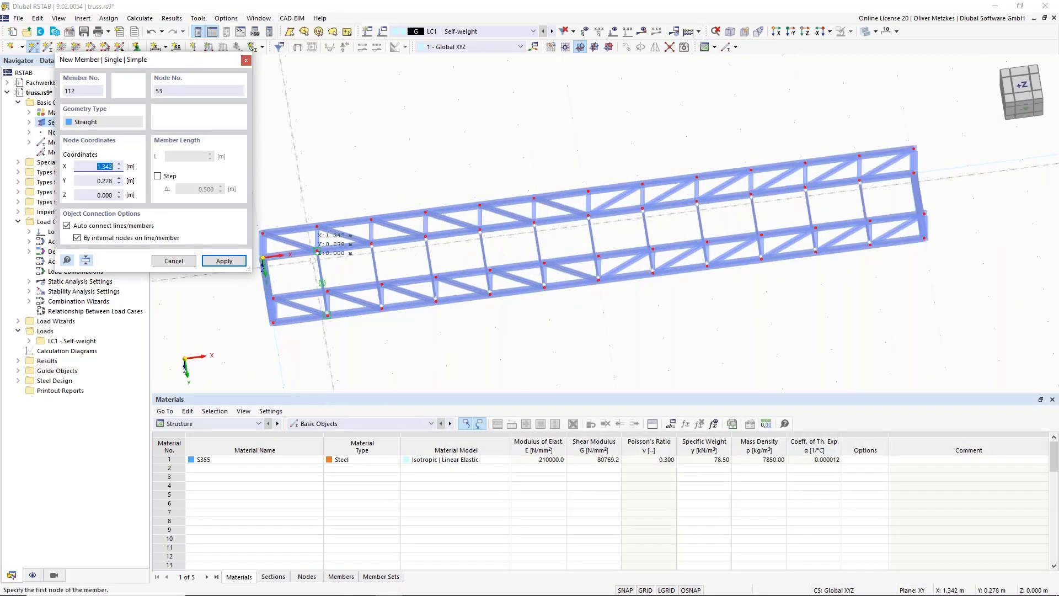
# Draw two crossing tension diagonals between the lower chords in the first bay, from X = 0 to X = 1.5 m.
pyautogui.scroll(1, 313, 260)
pyautogui.click(333, 326)
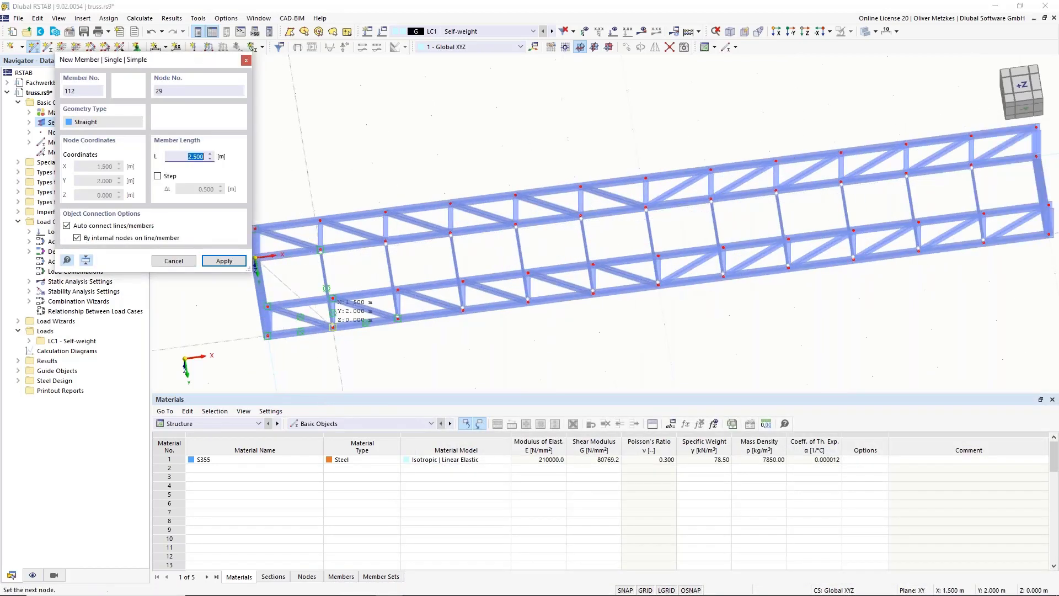
pyautogui.click(332, 326)
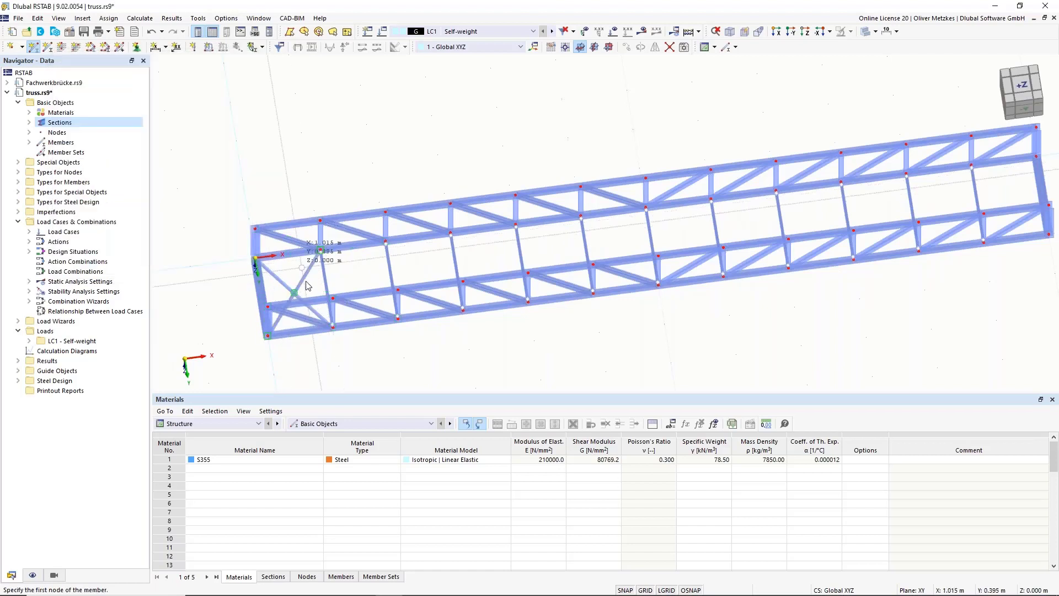
pyautogui.press('Escape')
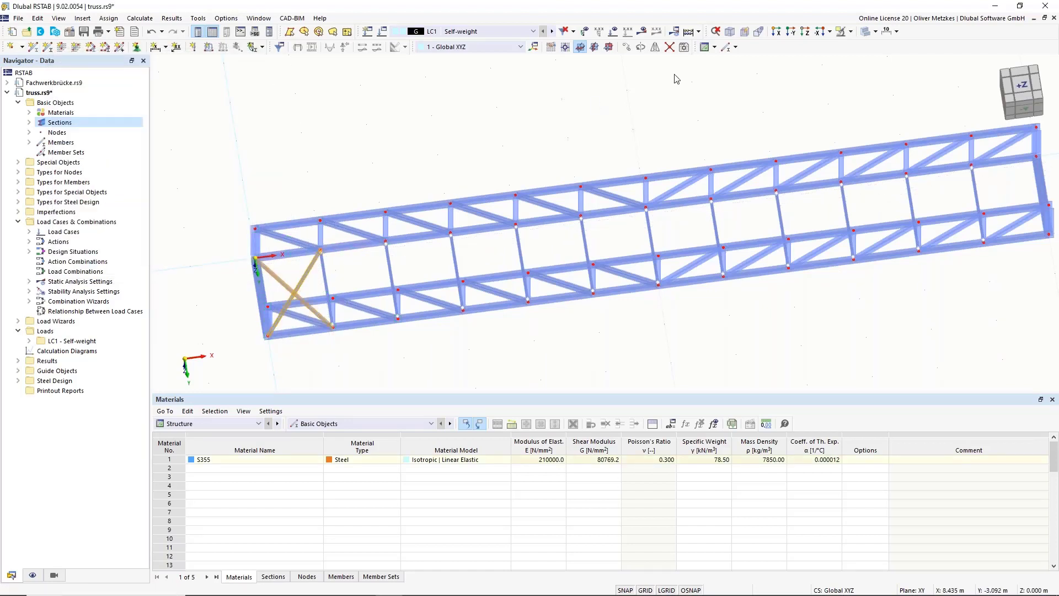
# Copy the first bay's crossing tension diagonals once by 1.5 m in X into the second bay.
pyautogui.click(626, 47)
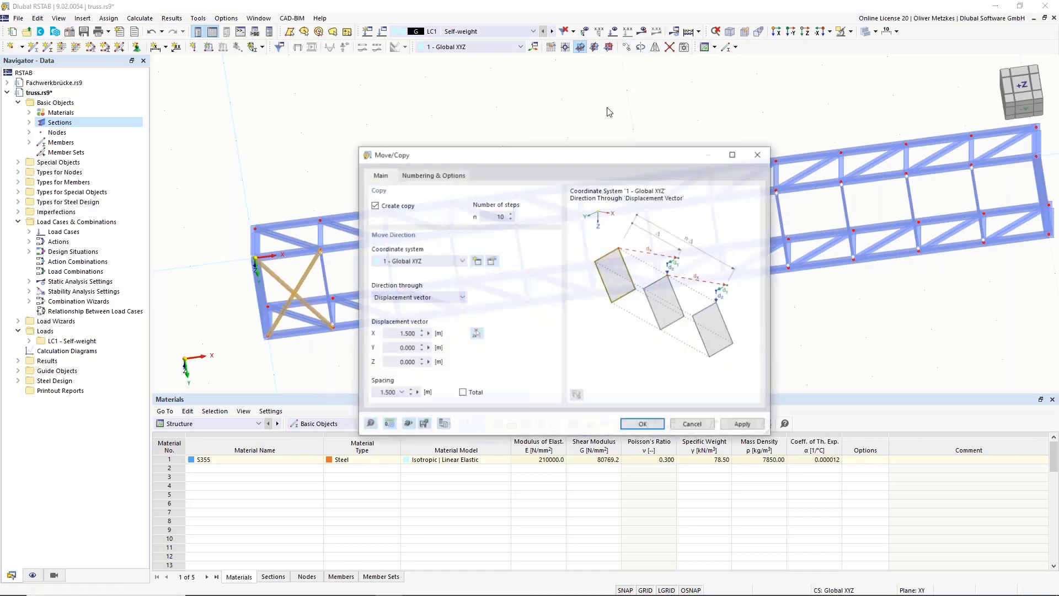
pyautogui.write('1')
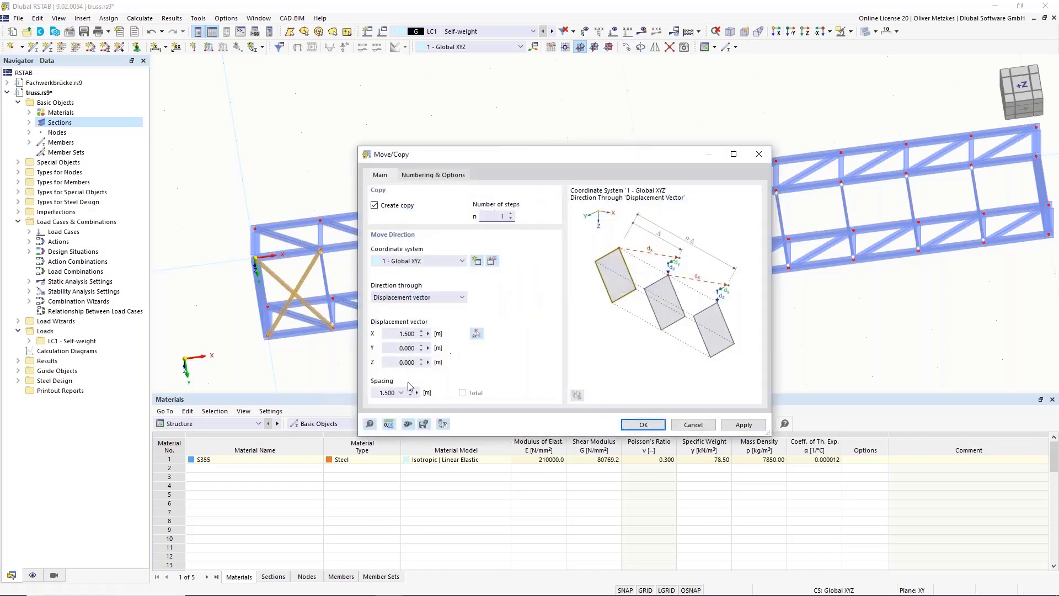
pyautogui.click(643, 425)
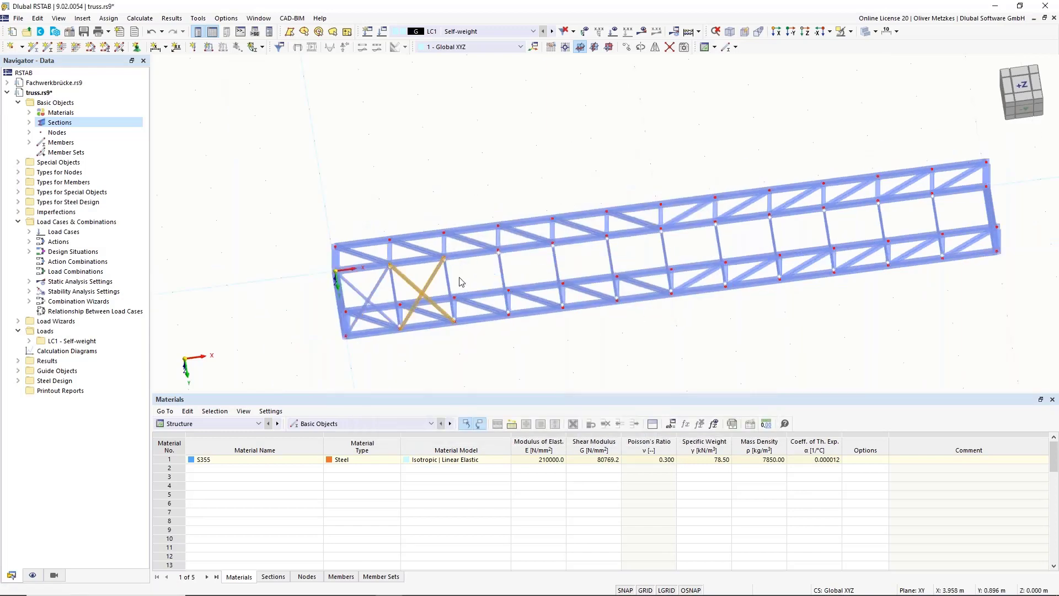
# Copy the second bay's crossing tension diagonals 10 times at 1.5 m spacing in X to brace the remaining bays.
pyautogui.scroll(3, 454, 283)
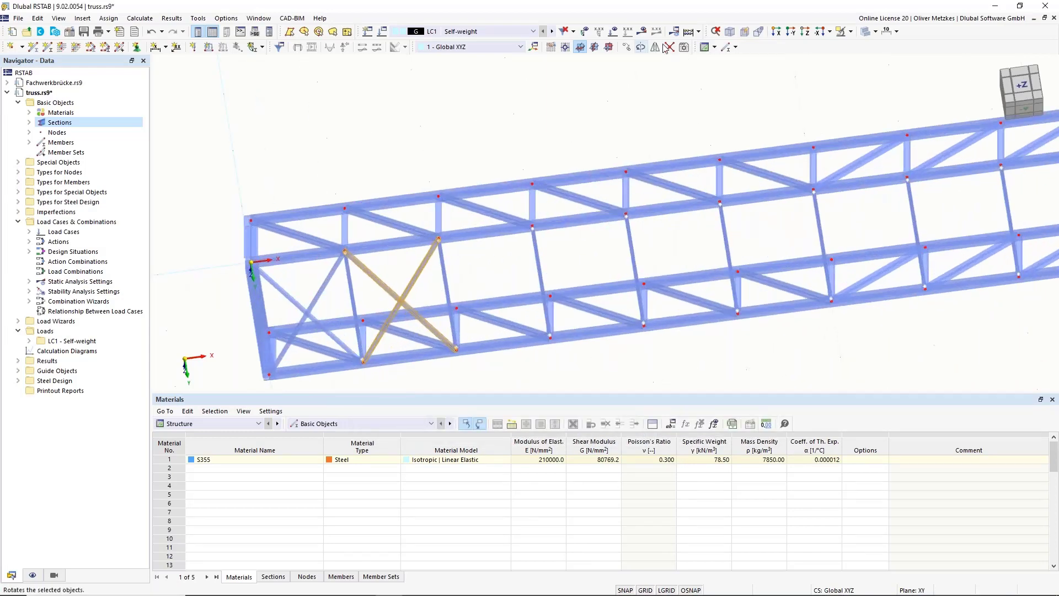
pyautogui.click(627, 47)
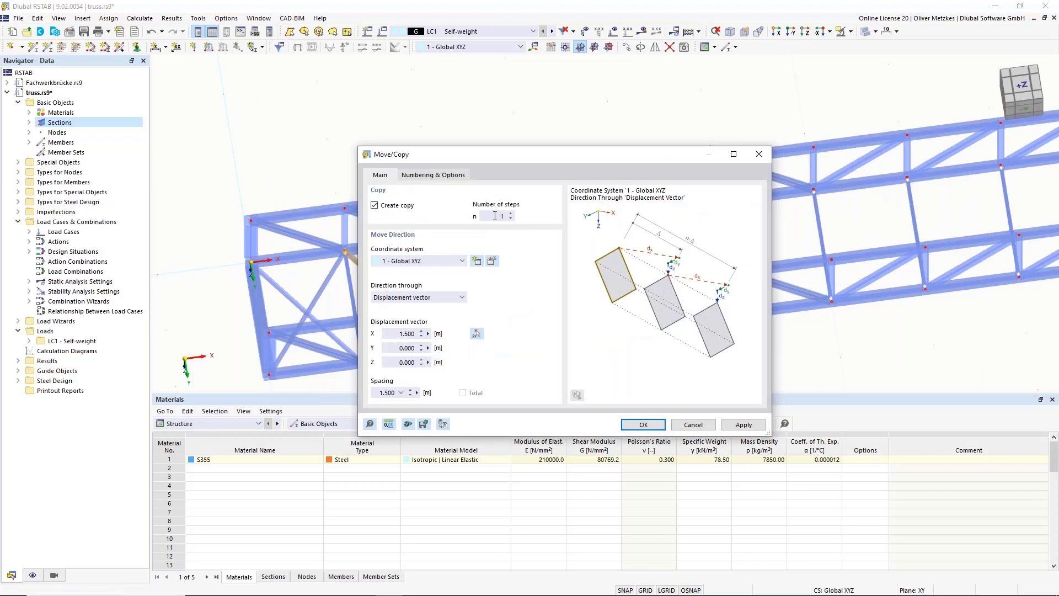
pyautogui.moveTo(581, 161); pyautogui.dragTo(676, 142)
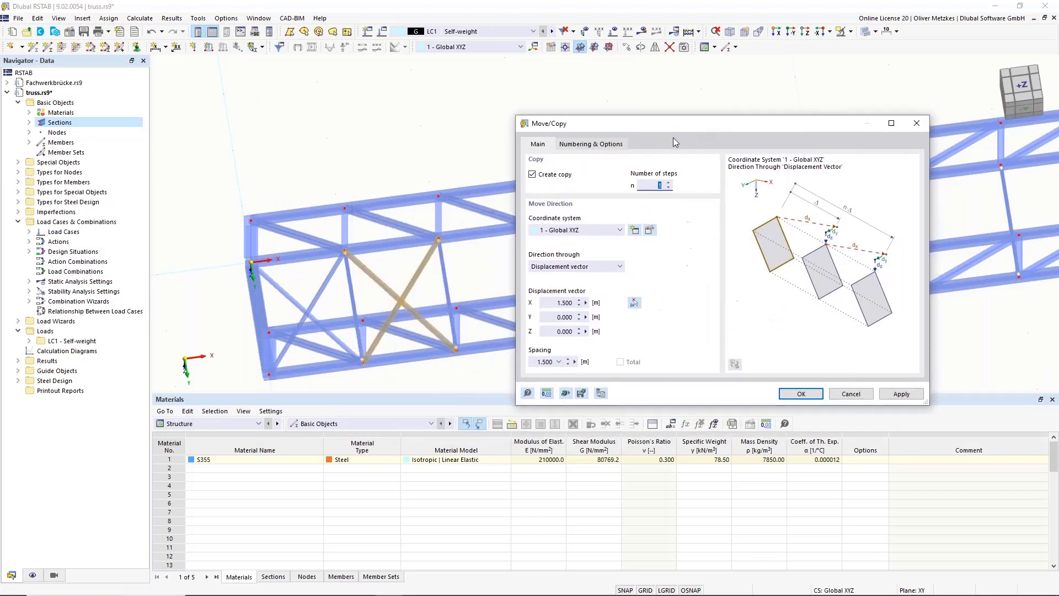
pyautogui.write('10')
pyautogui.press('Return')
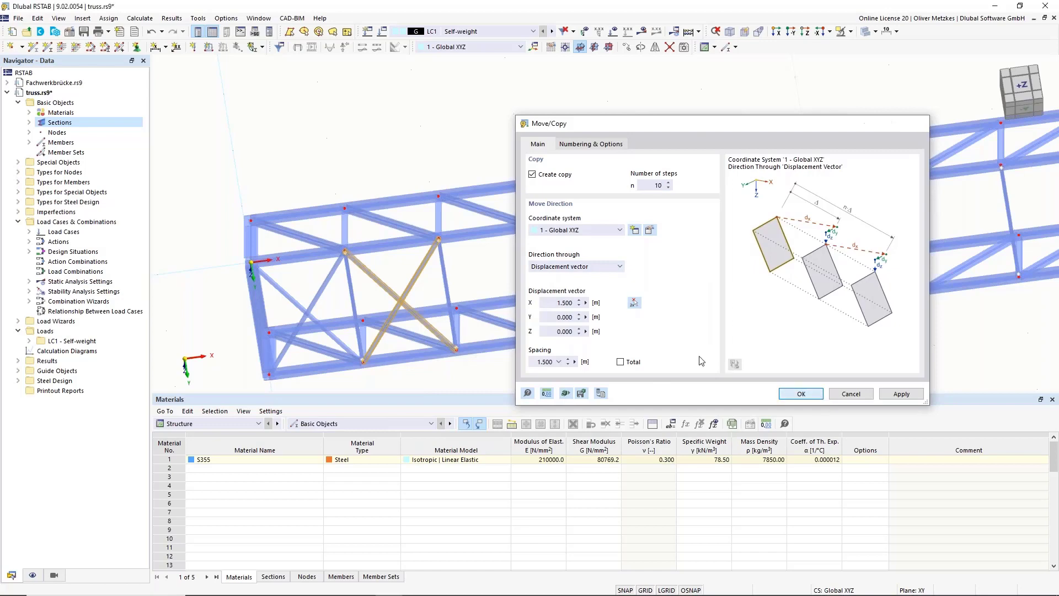
pyautogui.scroll(-2, 817, 329)
pyautogui.moveTo(815, 328); pyautogui.dragTo(521, 296, button='middle')
pyautogui.scroll(-2, 589, 281)
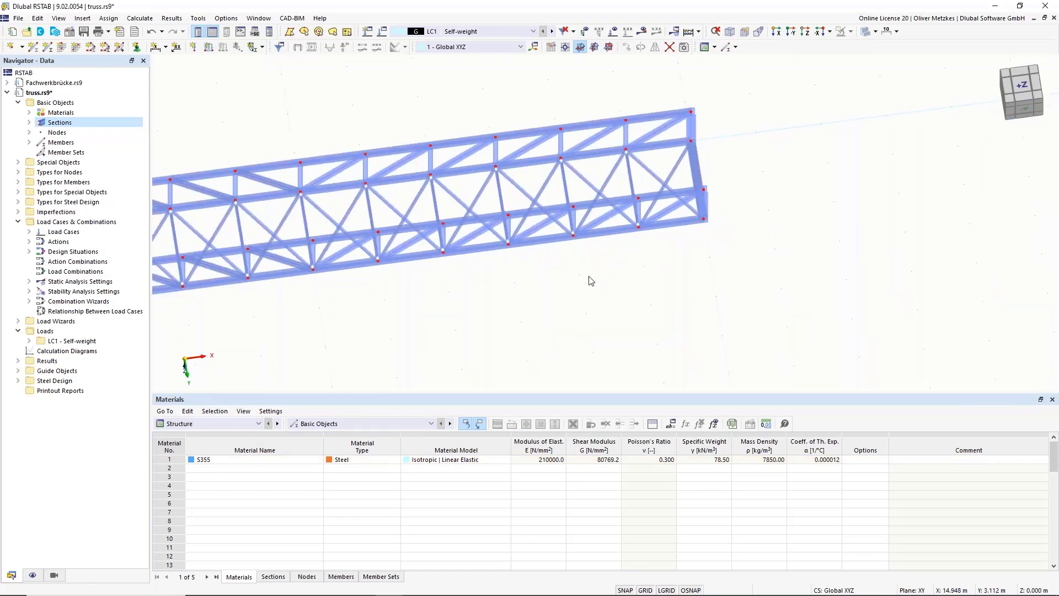
# Define a nodal support fixing uX, uY and uZ with all rotations free, and assign it to the lower chord node at the origin.
pyautogui.keyDown('ctrl'); pyautogui.moveTo(589, 282); pyautogui.dragTo(553, 284, button='middle'); pyautogui.keyUp('ctrl')
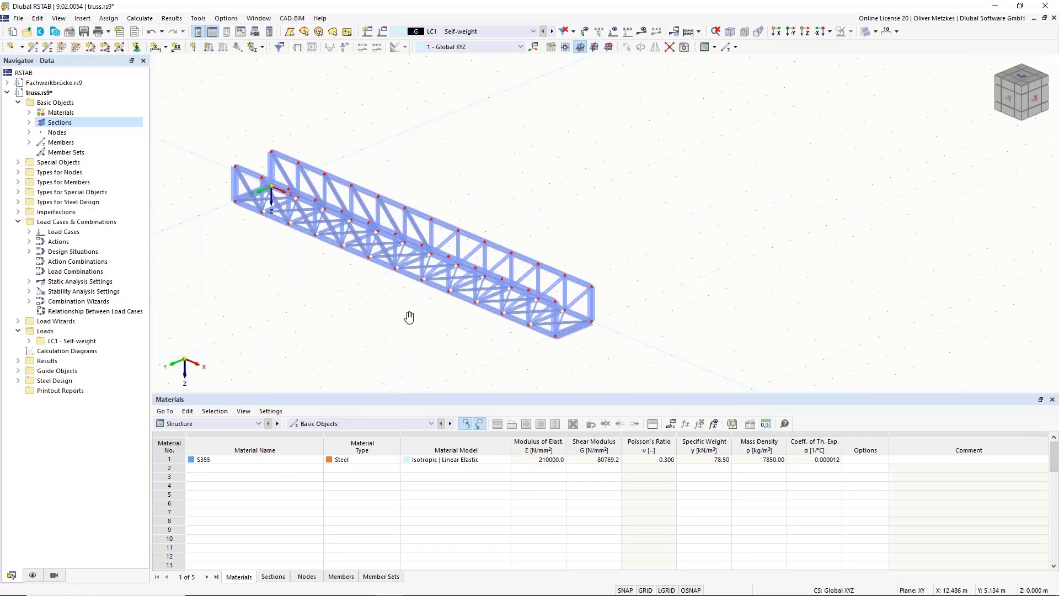
pyautogui.keyDown('ctrl'); pyautogui.moveTo(408, 314); pyautogui.dragTo(530, 304, button='middle'); pyautogui.keyUp('ctrl')
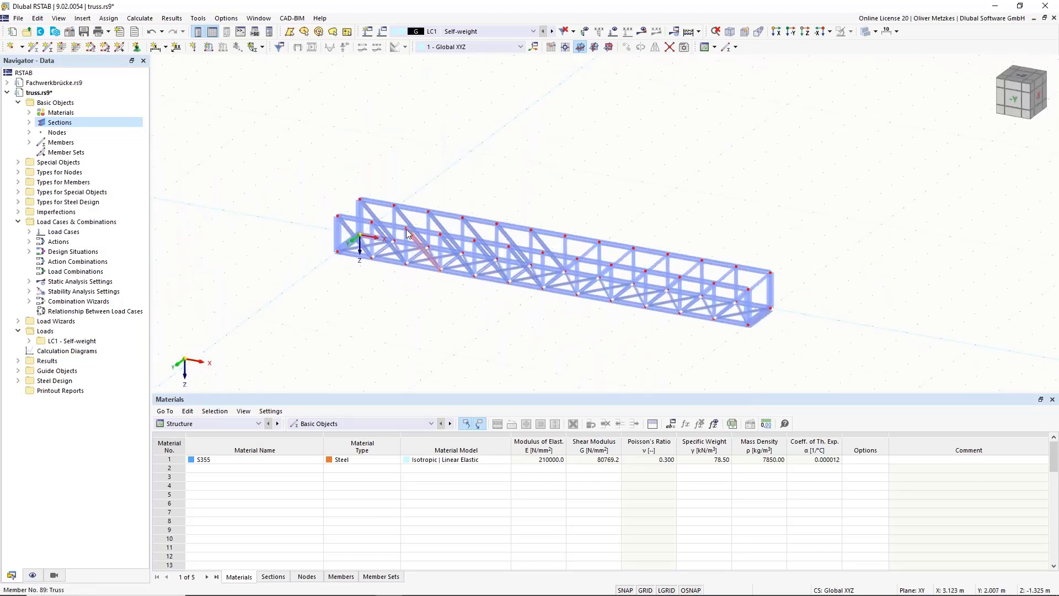
pyautogui.scroll(3, 356, 238)
pyautogui.moveTo(356, 238); pyautogui.dragTo(281, 141, button='middle')
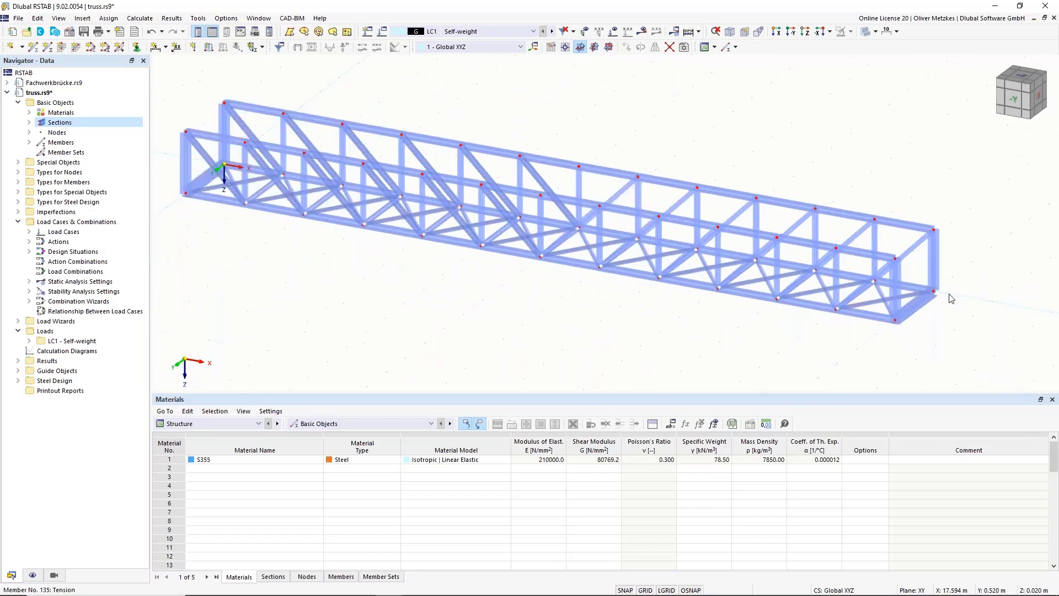
pyautogui.click(137, 49)
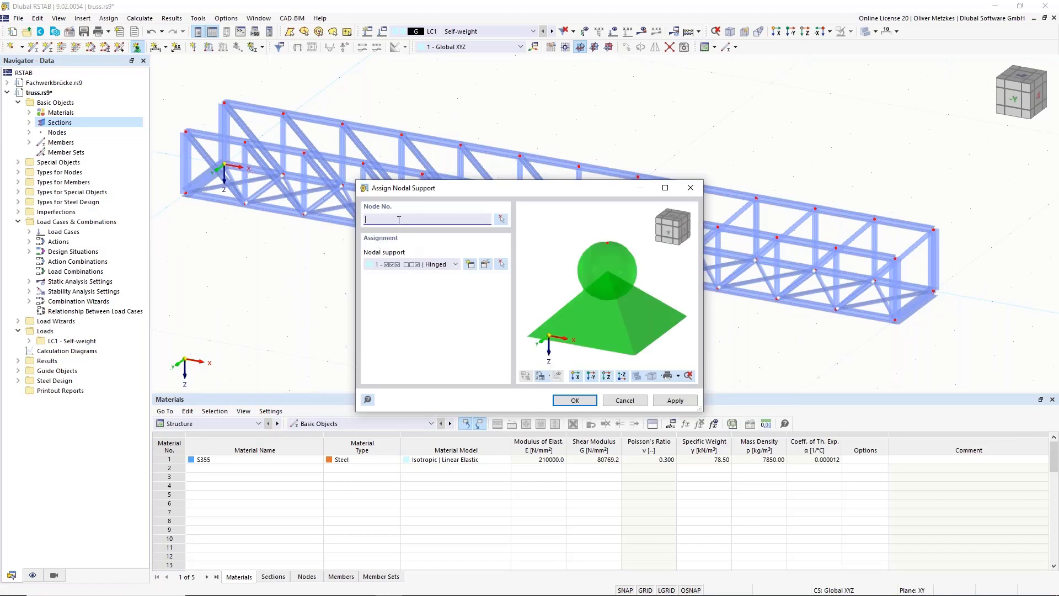
pyautogui.click(471, 265)
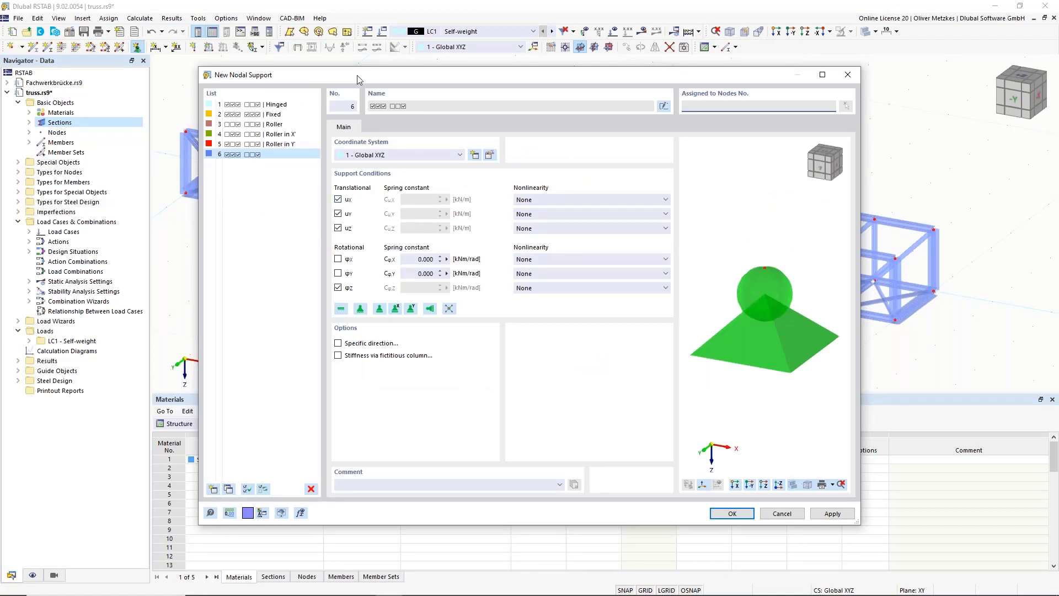
pyautogui.moveTo(356, 75); pyautogui.dragTo(440, 76)
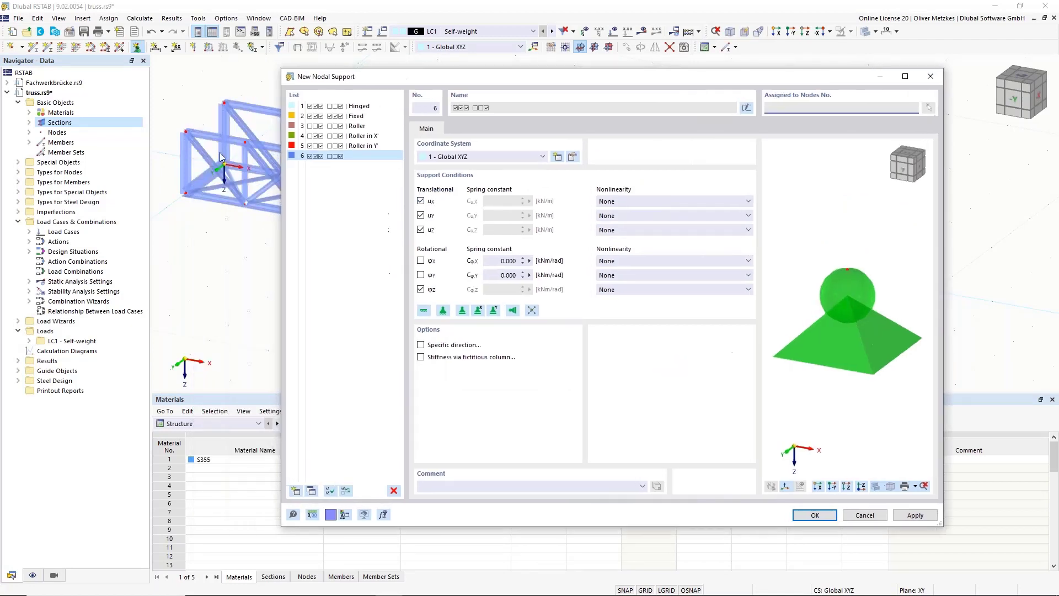
pyautogui.click(421, 289)
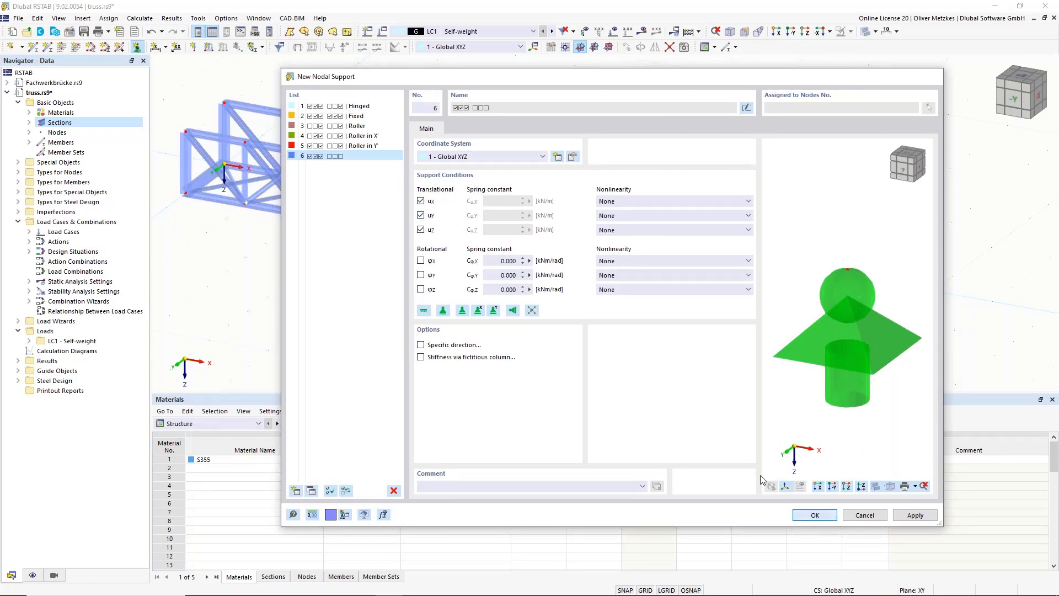
pyautogui.click(815, 515)
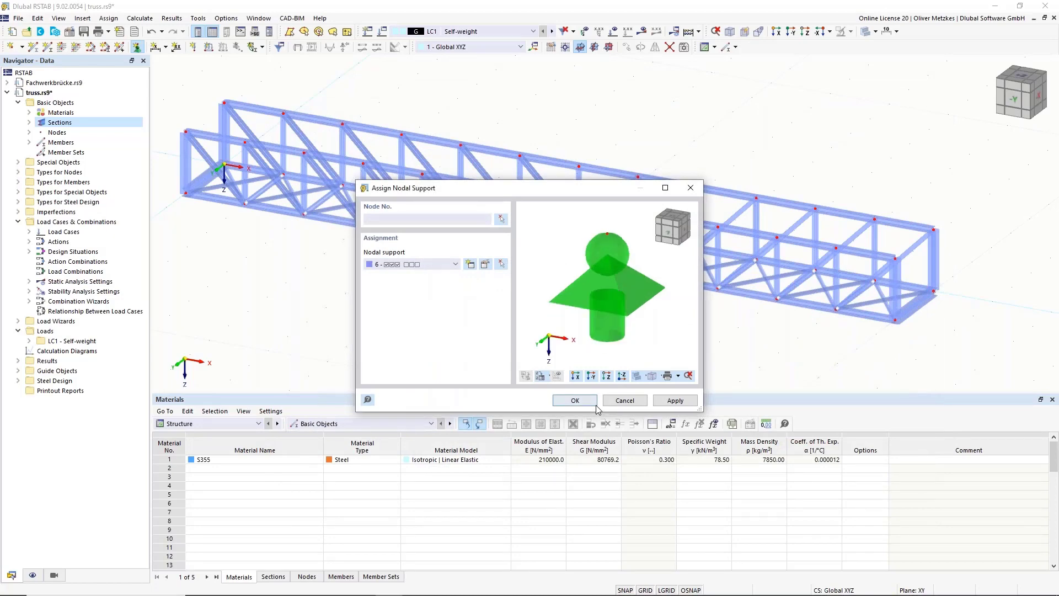
pyautogui.click(575, 401)
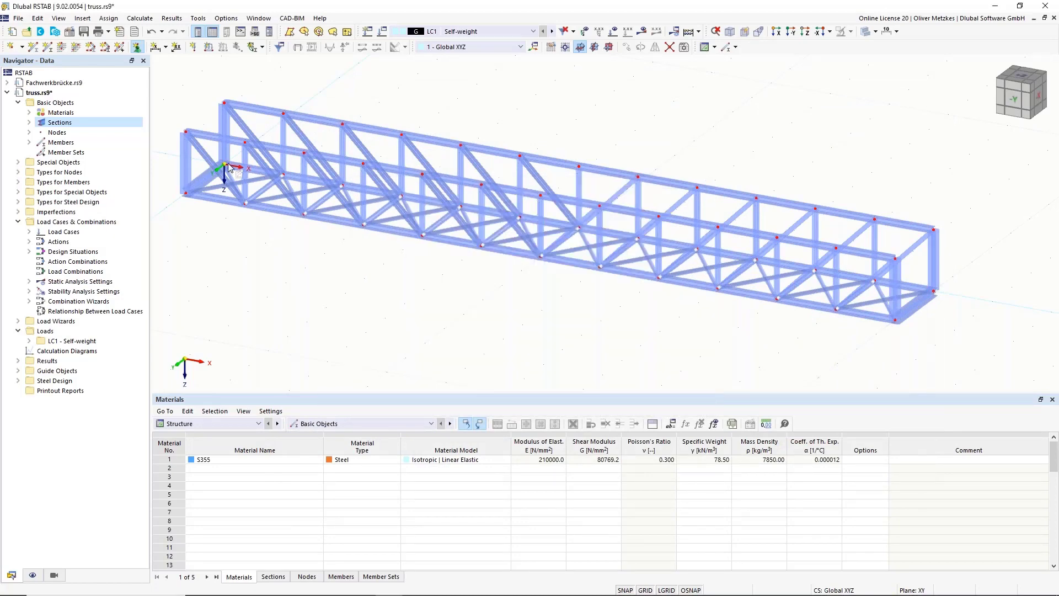
pyautogui.scroll(5, 225, 165)
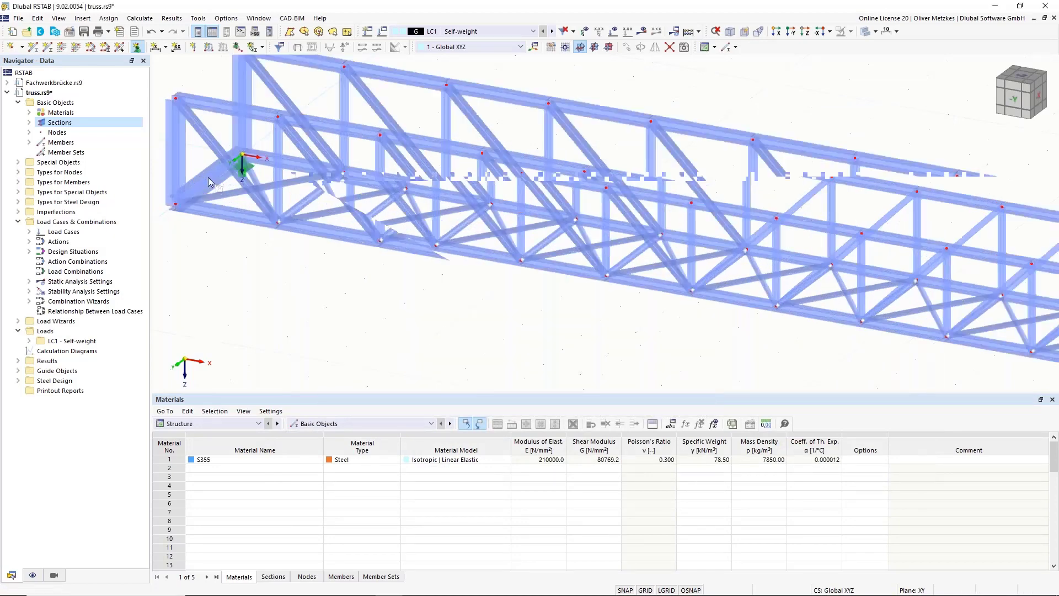
pyautogui.scroll(-4, 223, 209)
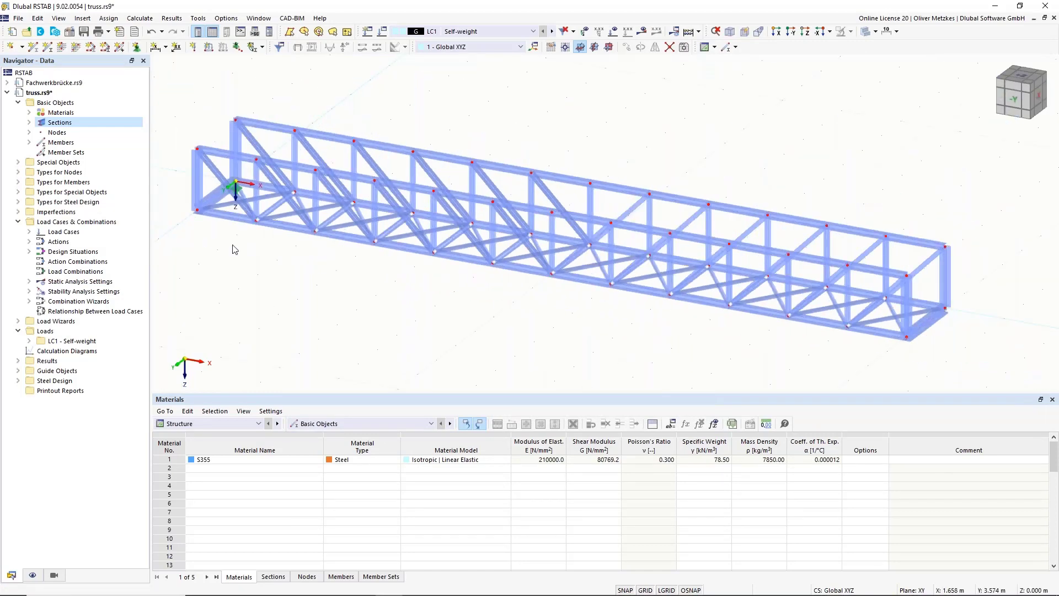
# Define a nodal support fixing only uX and uZ, with uY and φZ released, and assign it to the other lower chord's node at X = 0.
pyautogui.click(137, 47)
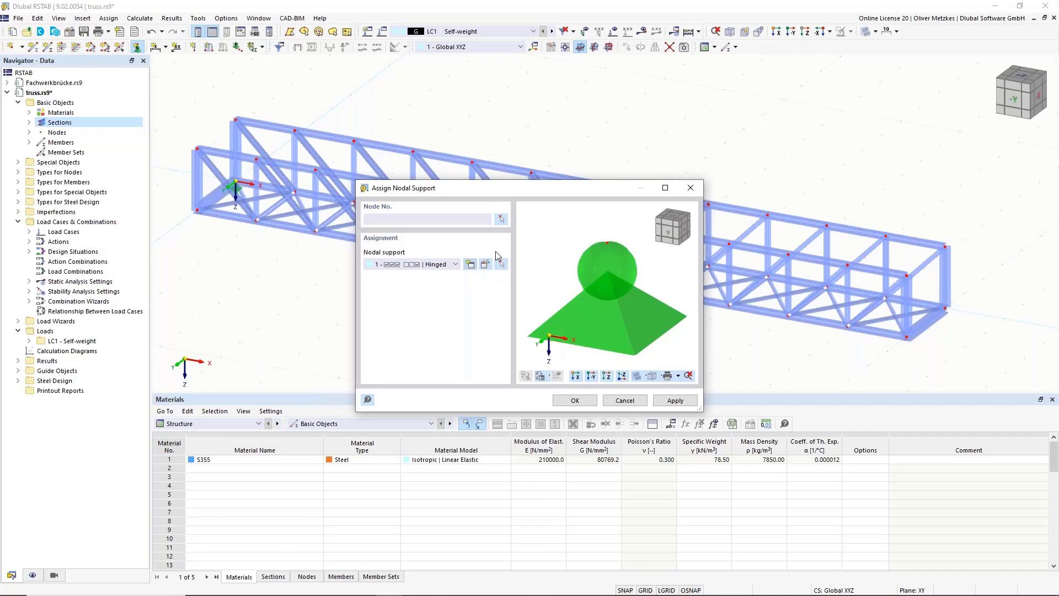
pyautogui.click(469, 264)
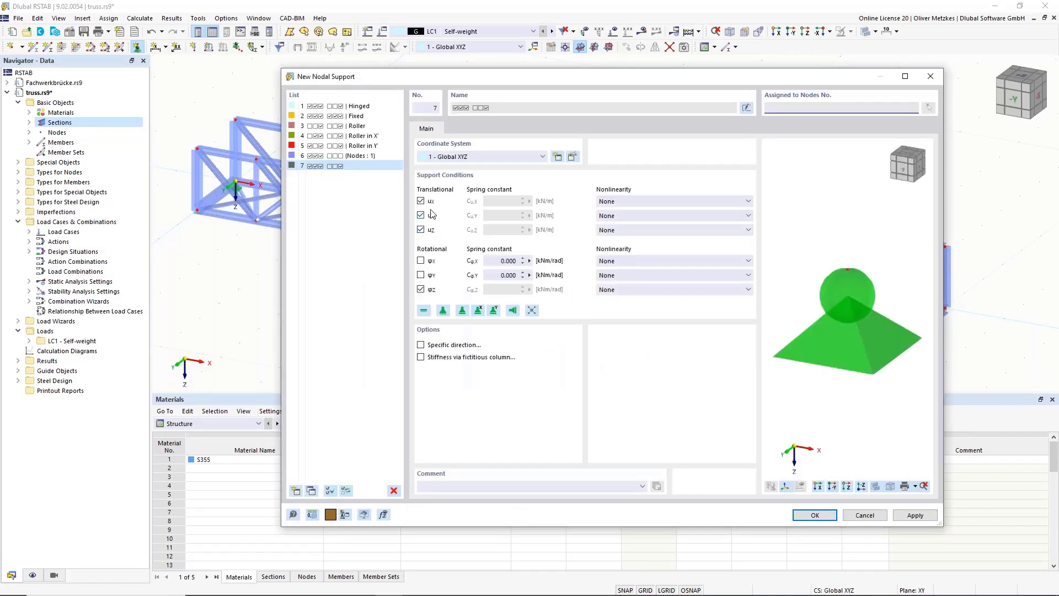
pyautogui.click(421, 215)
pyautogui.click(421, 289)
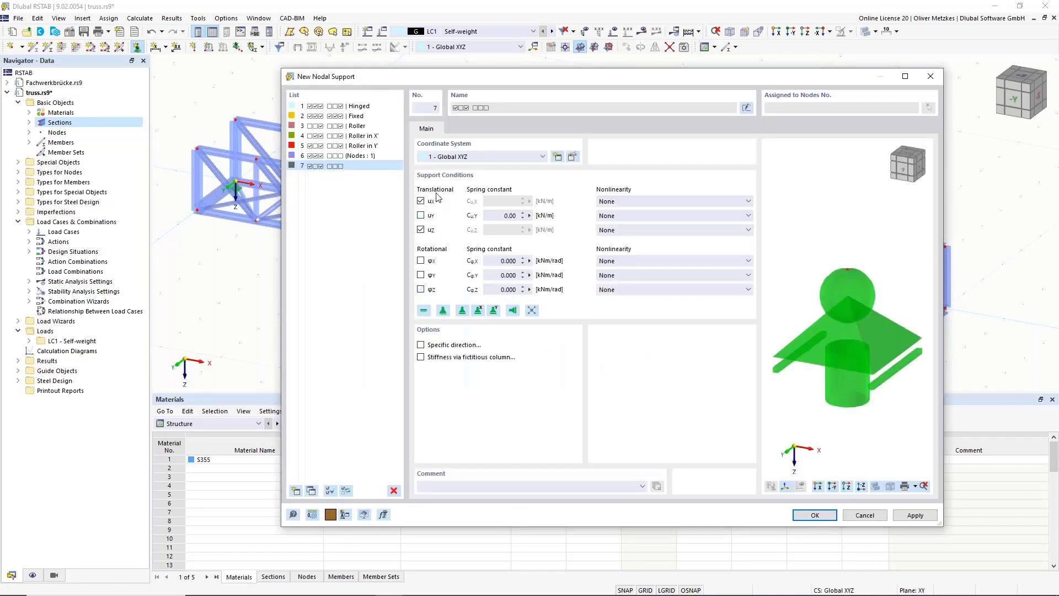
pyautogui.click(814, 515)
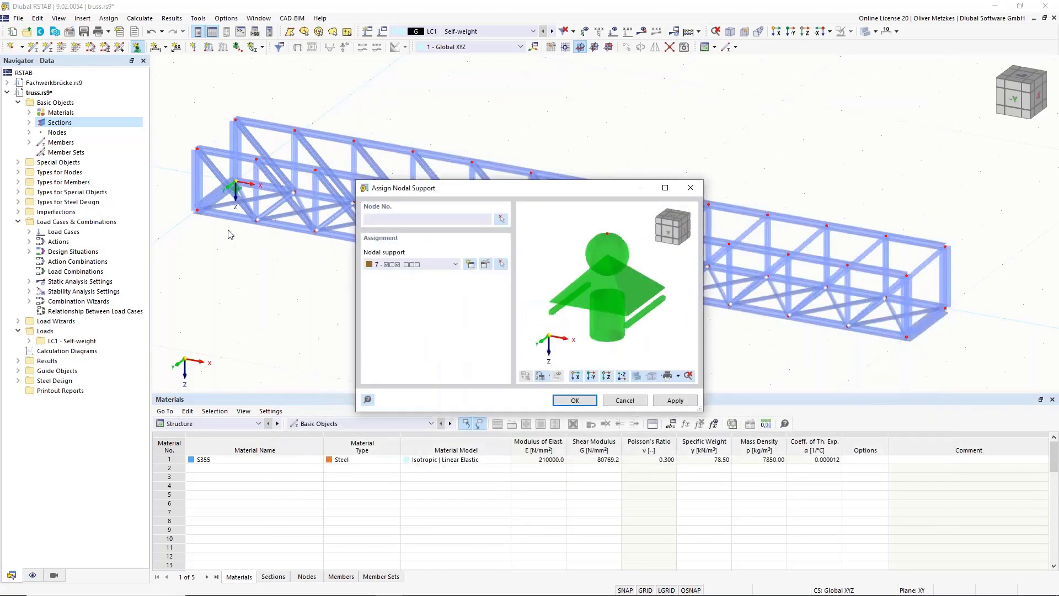
pyautogui.click(197, 211)
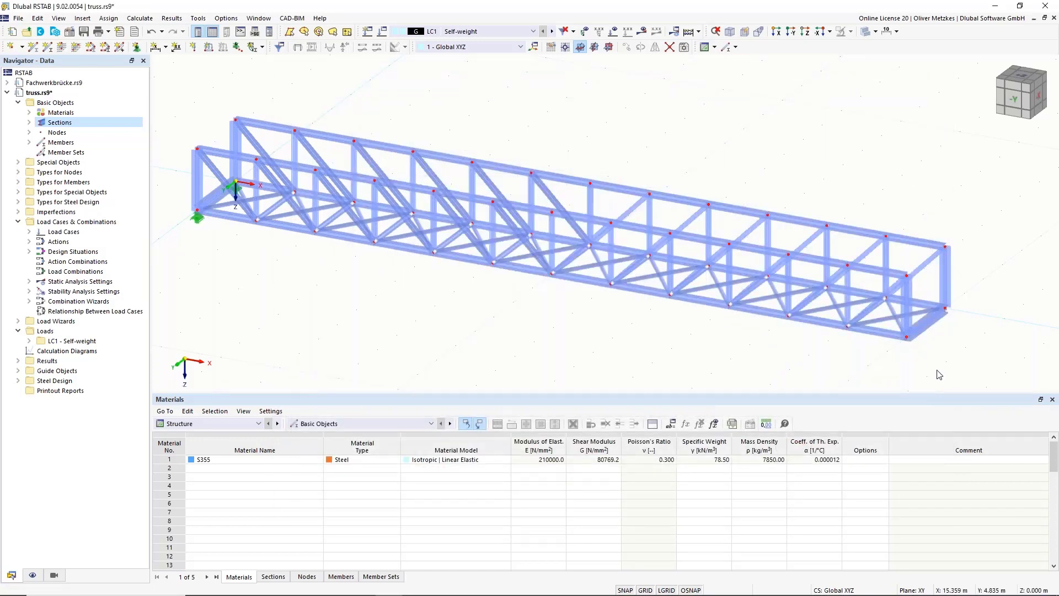
# Define a nodal support fixing only uY and uZ, and assign it to the X = 18 m end node of the lower chord starting at the origin.
pyautogui.moveTo(866, 303); pyautogui.dragTo(624, 220, button='middle')
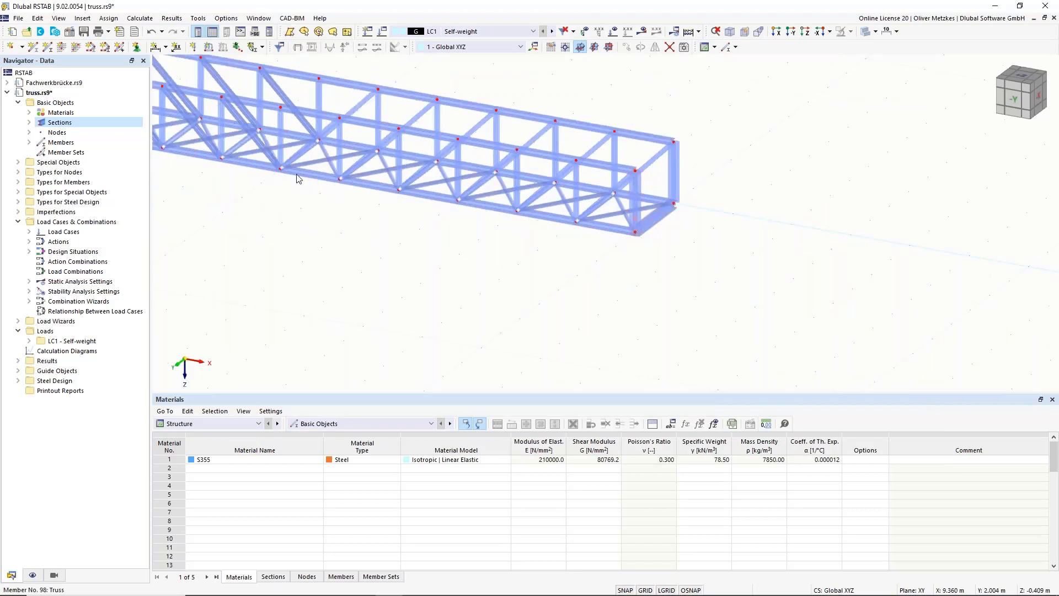
pyautogui.click(137, 47)
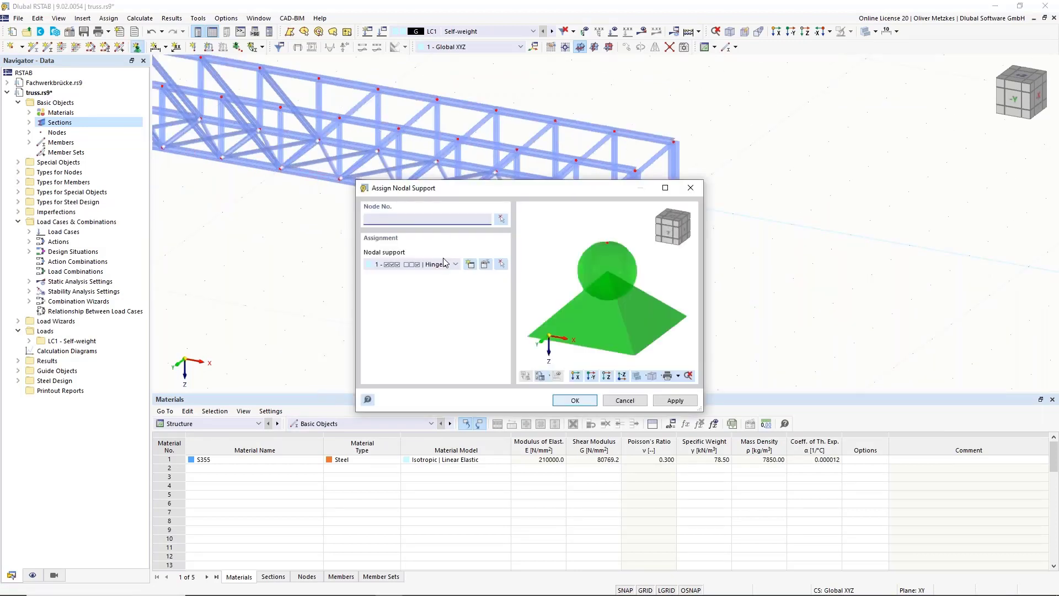
pyautogui.click(471, 264)
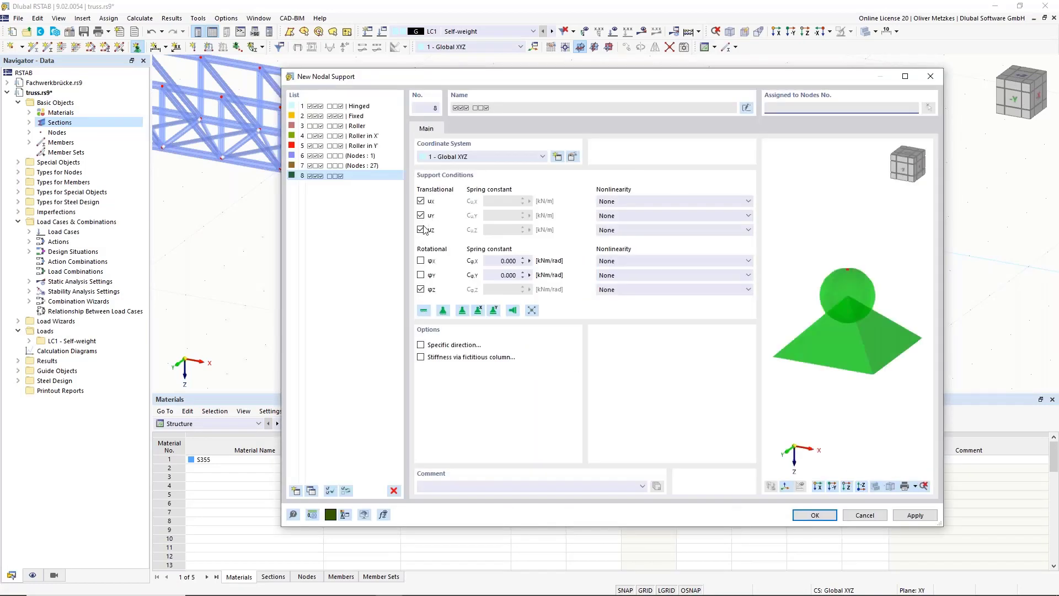
pyautogui.click(421, 201)
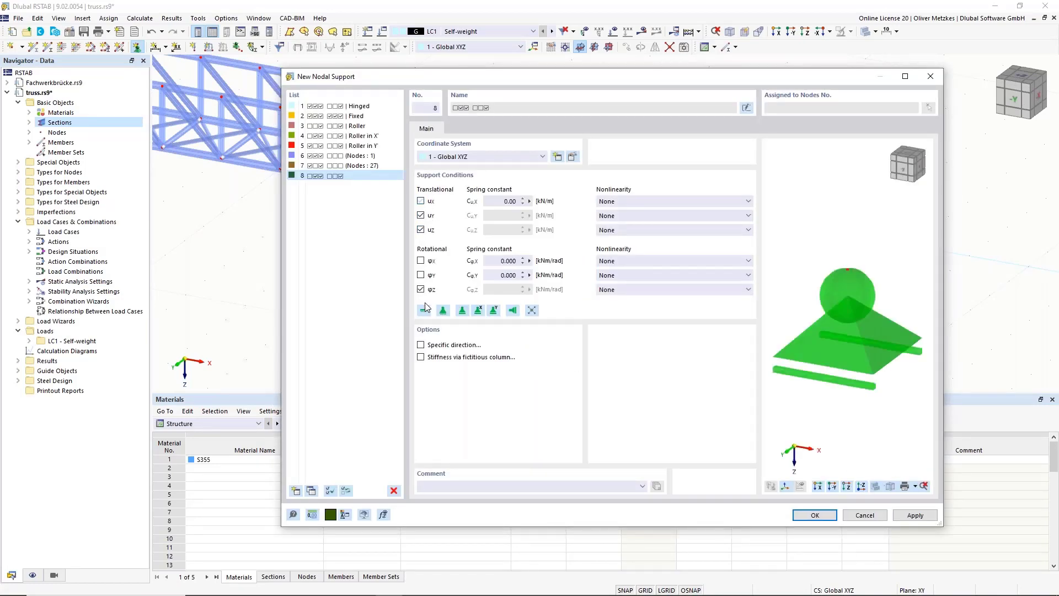
pyautogui.click(421, 289)
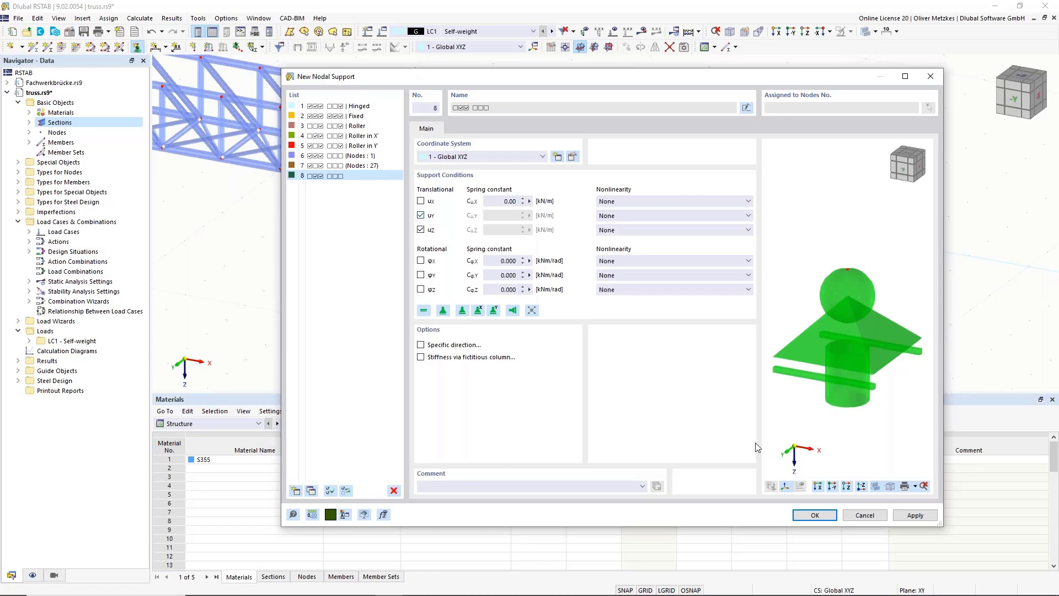
pyautogui.click(811, 516)
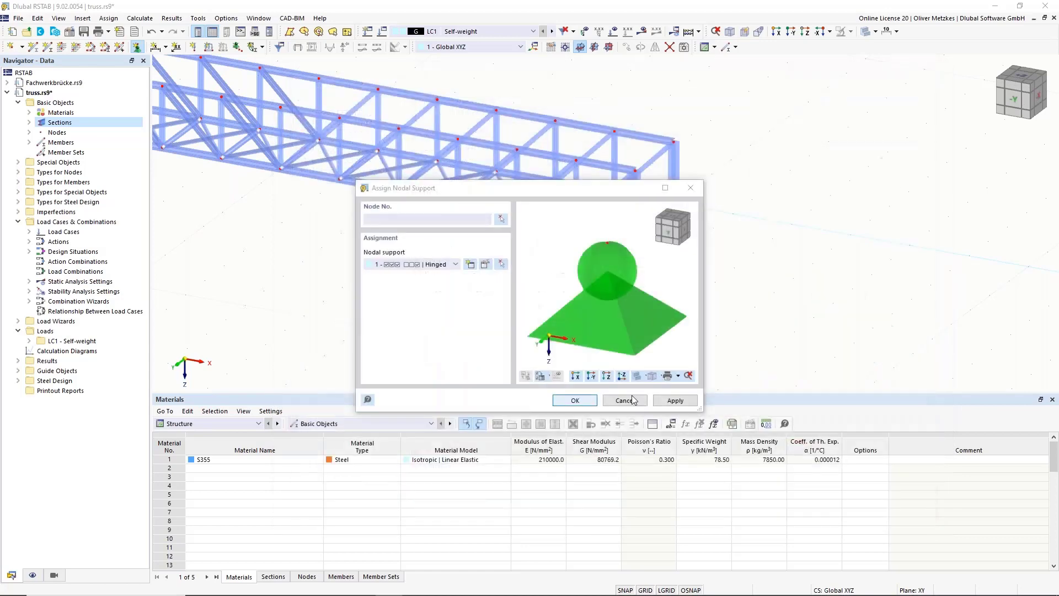
pyautogui.click(587, 402)
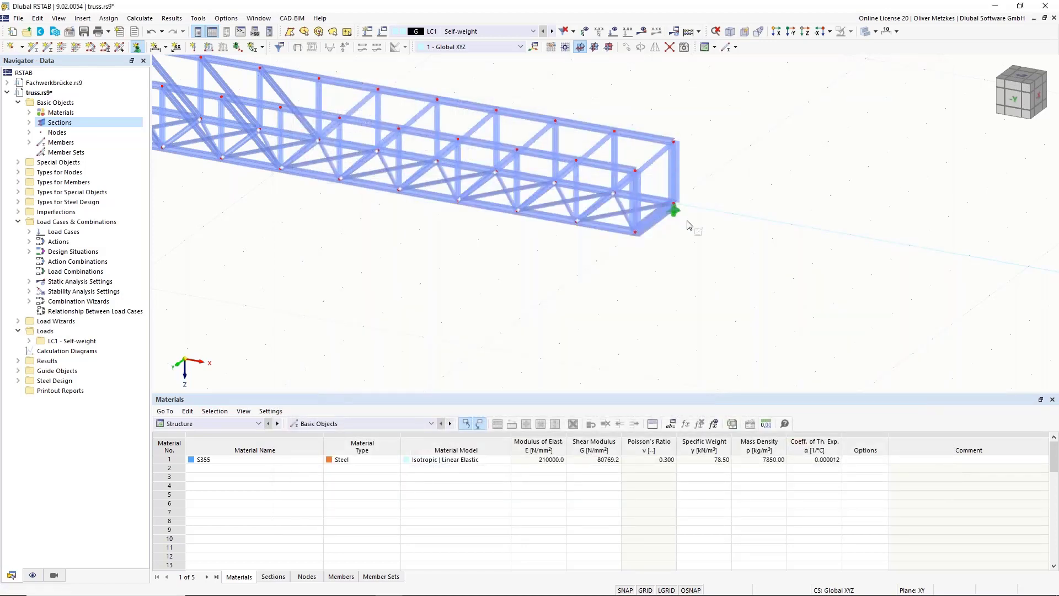
pyautogui.press('Escape')
# Define a nodal support fixing only uZ, with uX, uY and all rotations free, and assign it to the other lower chord's X = 18 m end node.
pyautogui.click(137, 47)
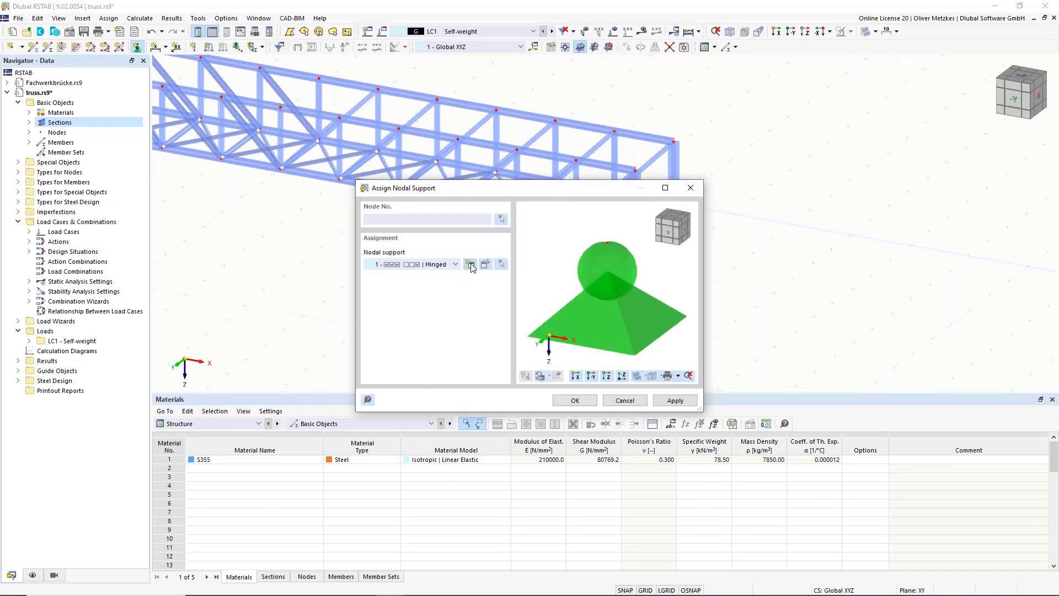
pyautogui.click(470, 264)
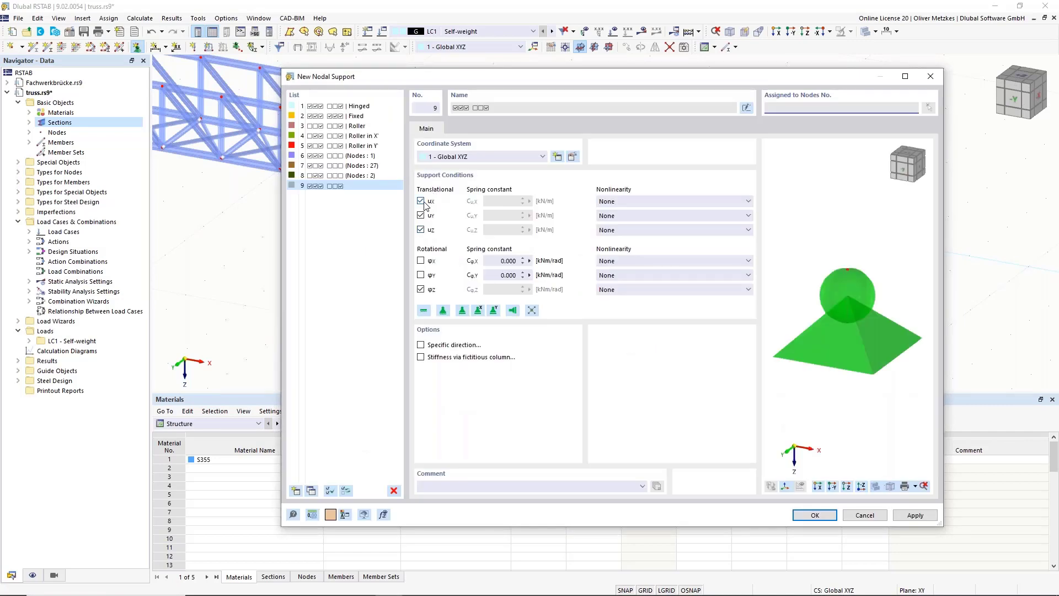
pyautogui.click(420, 201)
pyautogui.click(421, 215)
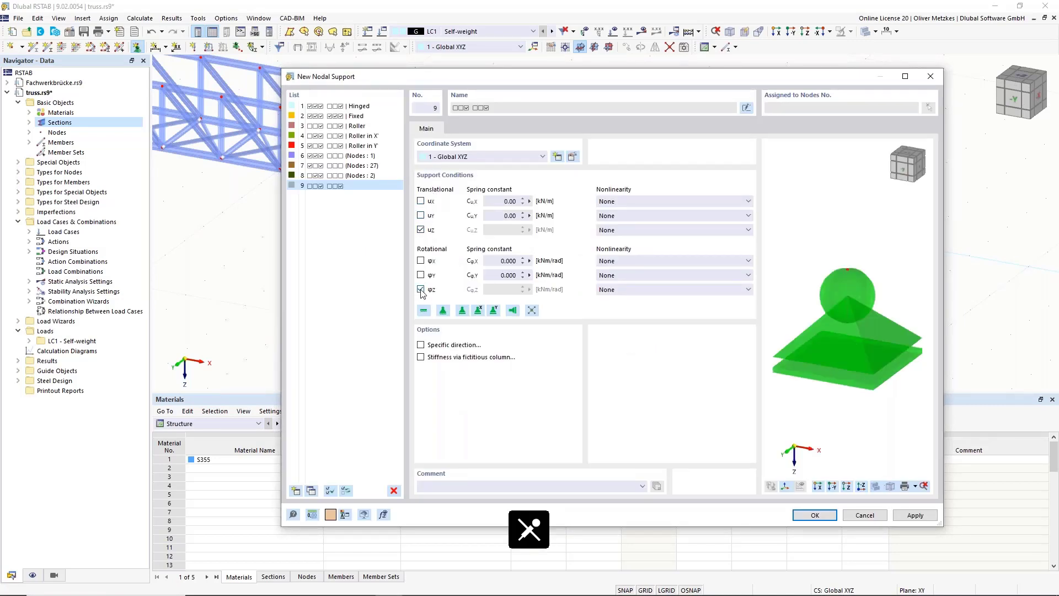
pyautogui.click(421, 289)
pyautogui.click(815, 515)
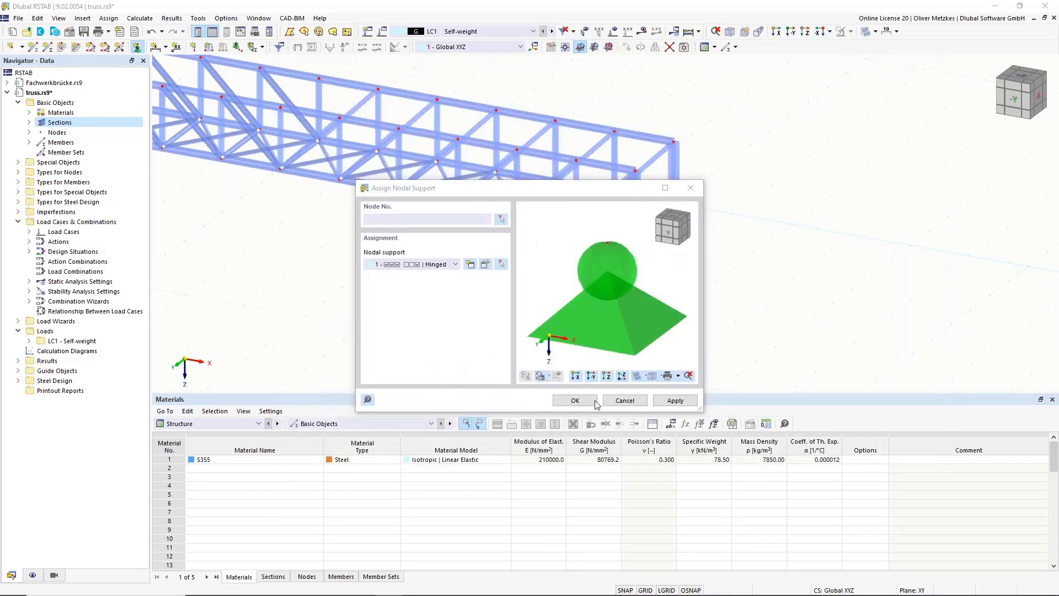
pyautogui.click(594, 402)
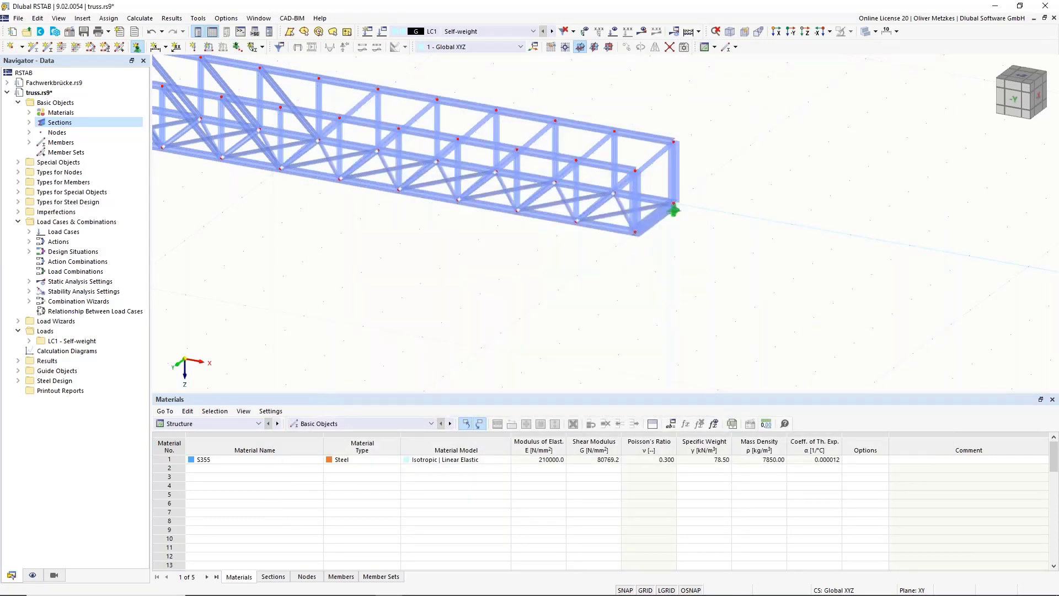
pyautogui.click(635, 232)
pyautogui.press('Escape')
# Save the bridge model's input data under the file name truss.rs9.
pyautogui.scroll(-1, 457, 296)
pyautogui.moveTo(517, 307); pyautogui.dragTo(756, 307, button='middle')
pyautogui.scroll(5, 713, 220)
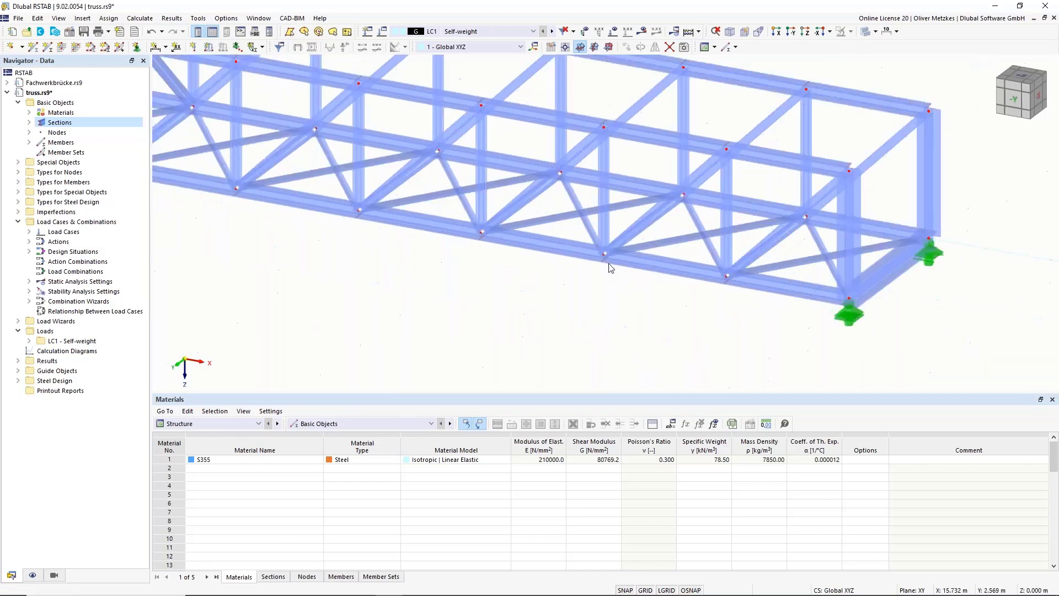
pyautogui.scroll(-3, 609, 264)
pyautogui.scroll(-2, 608, 265)
pyautogui.moveTo(609, 265); pyautogui.dragTo(725, 253, button='middle')
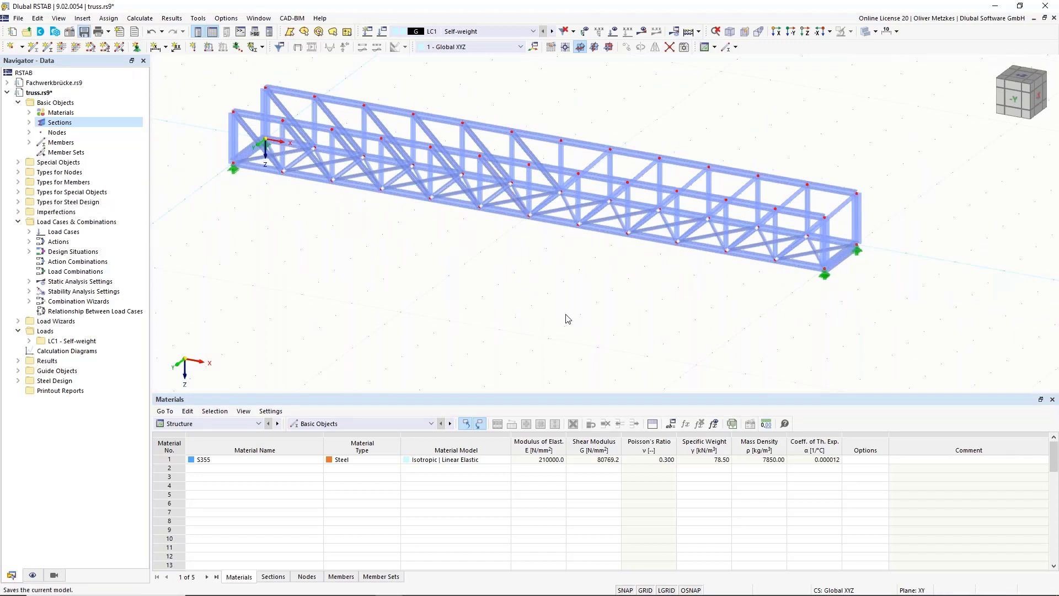
pyautogui.hotkey('ctrl', 's')
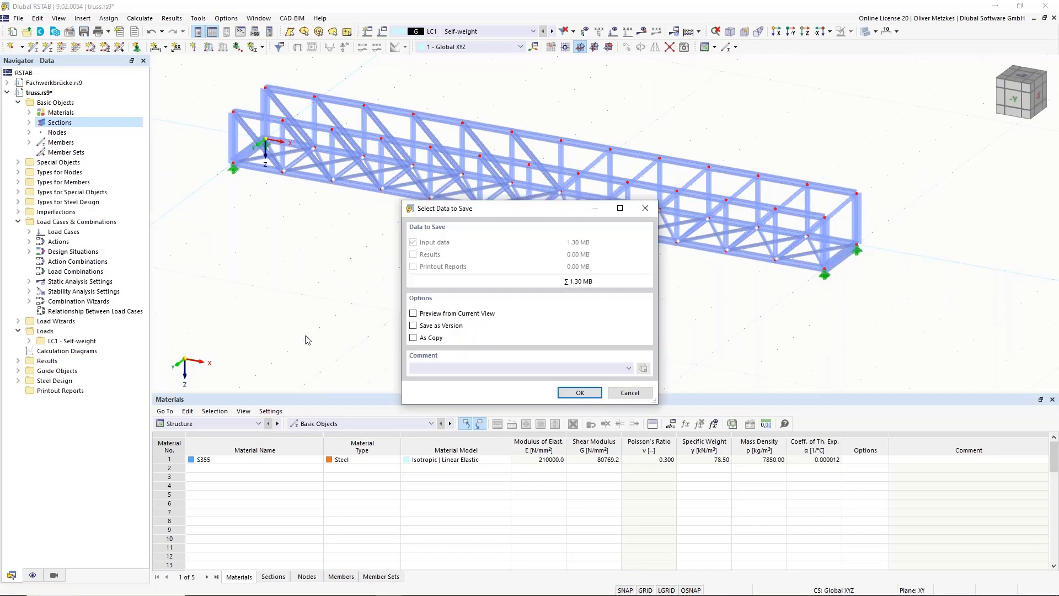
pyautogui.click(588, 396)
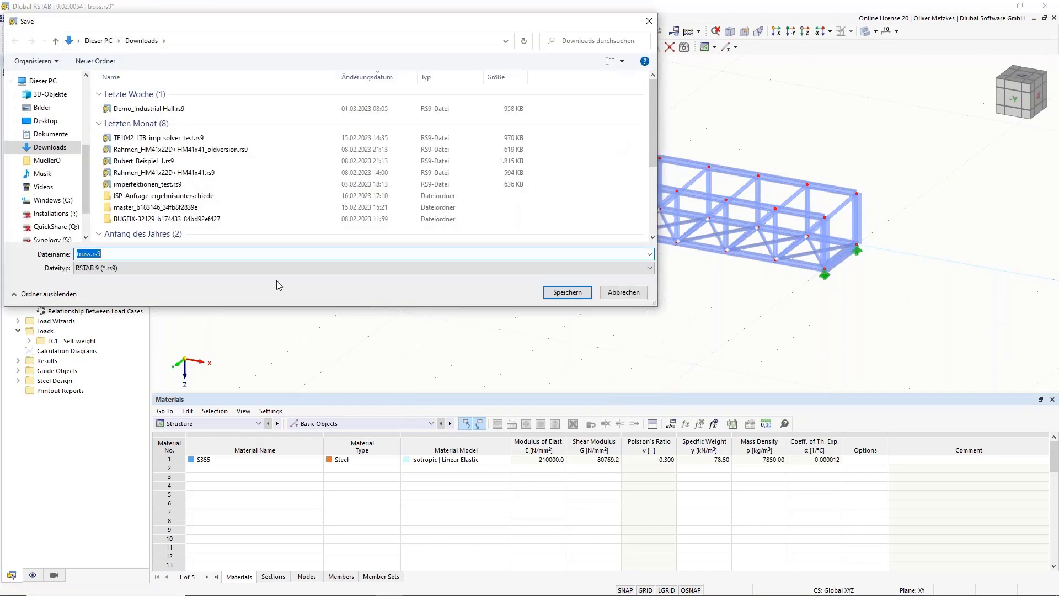
pyautogui.click(622, 293)
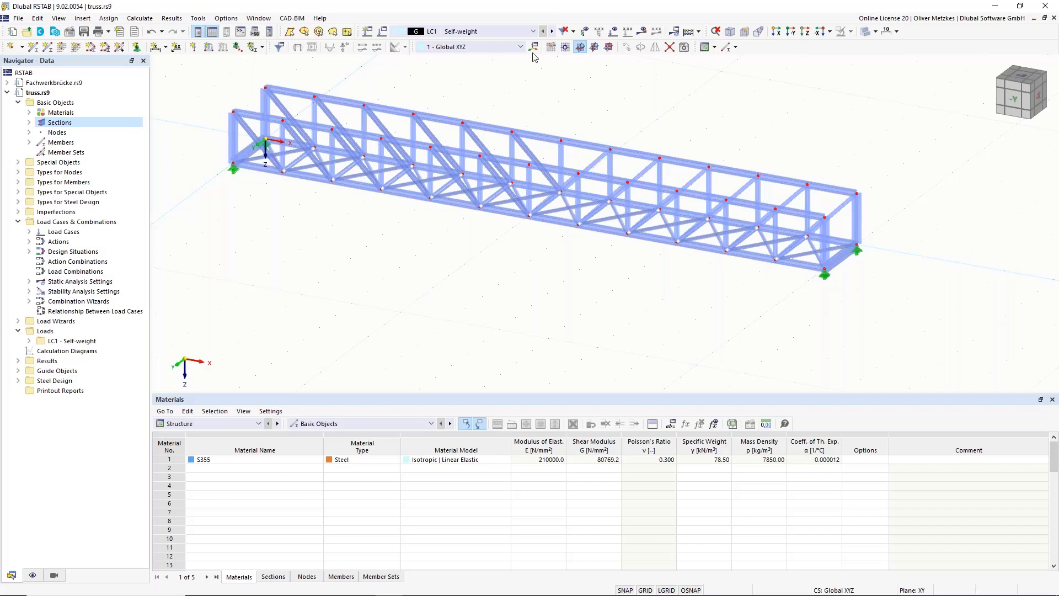
# Create load case LC2 named "cable left" with the action category Permanent/Imposed.
pyautogui.click(383, 32)
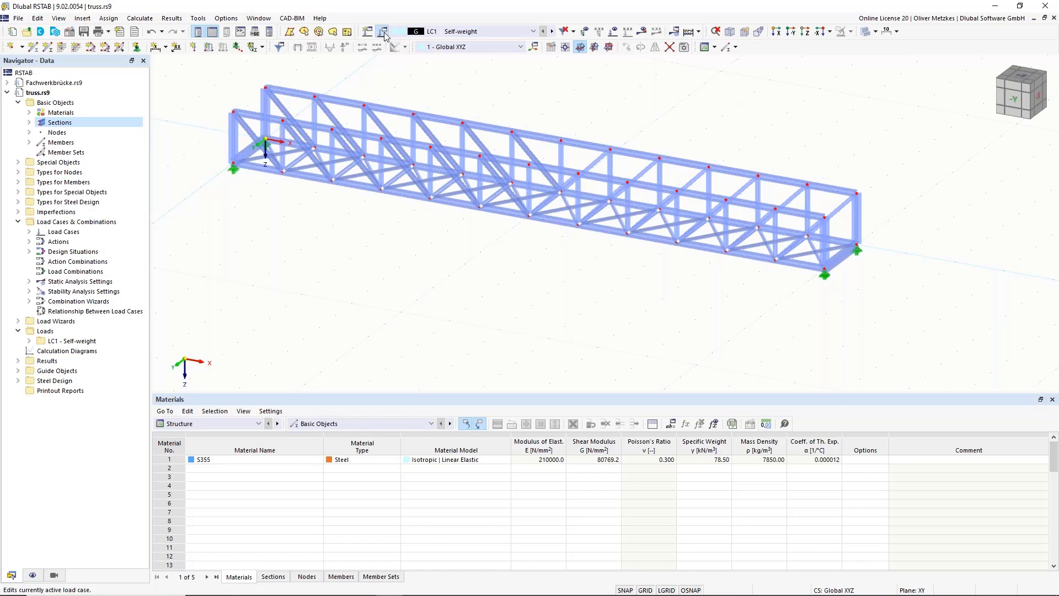
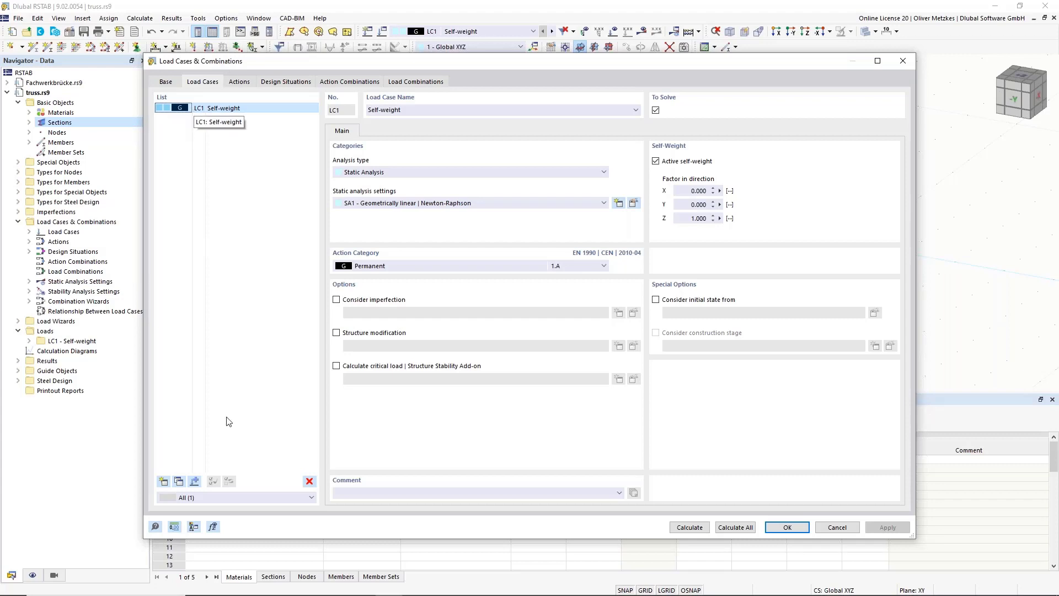
pyautogui.click(163, 481)
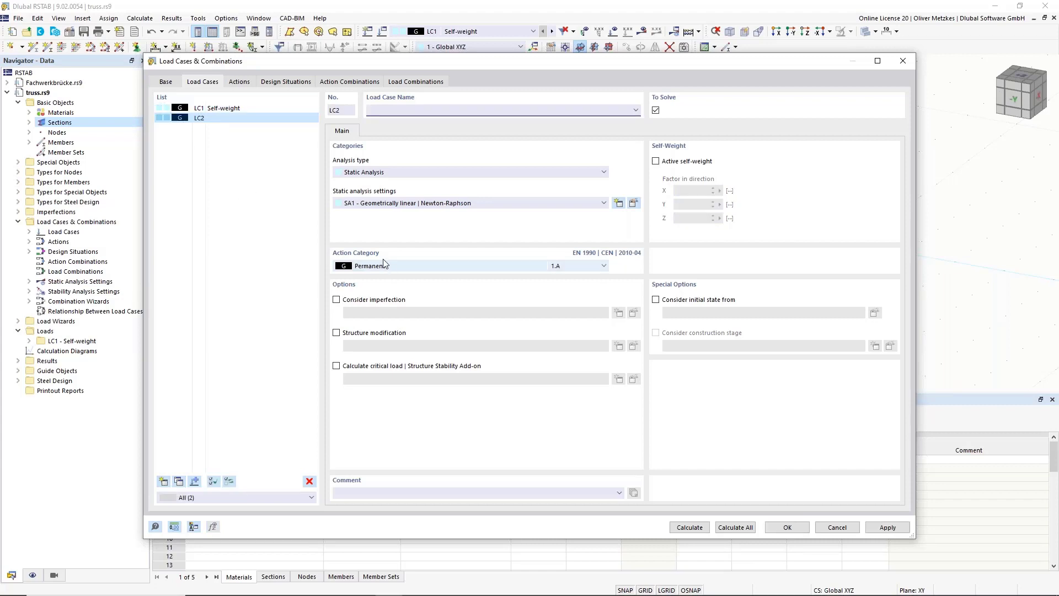
pyautogui.click(369, 267)
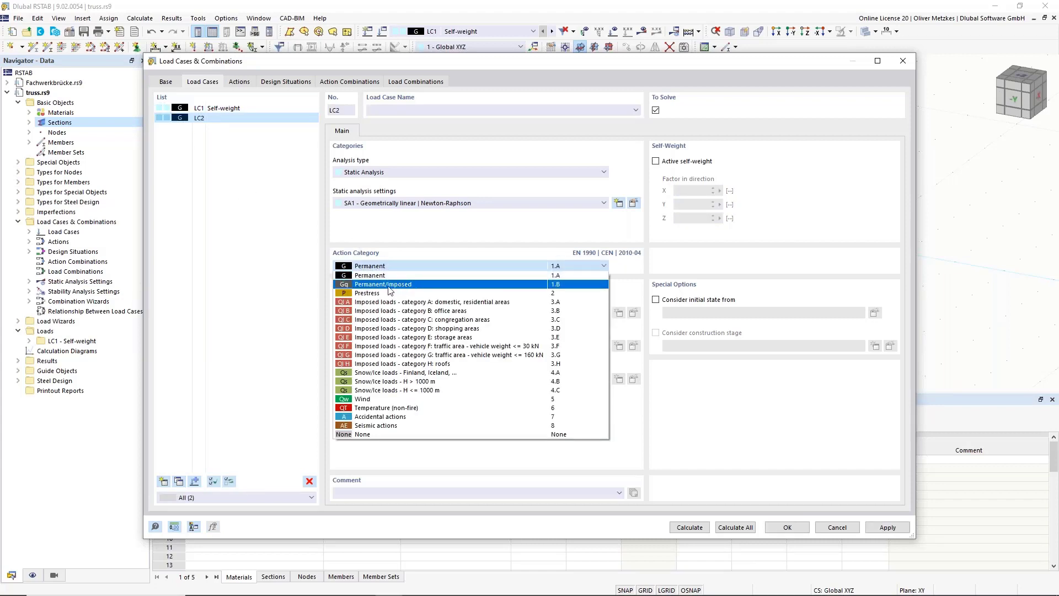
pyautogui.click(401, 290)
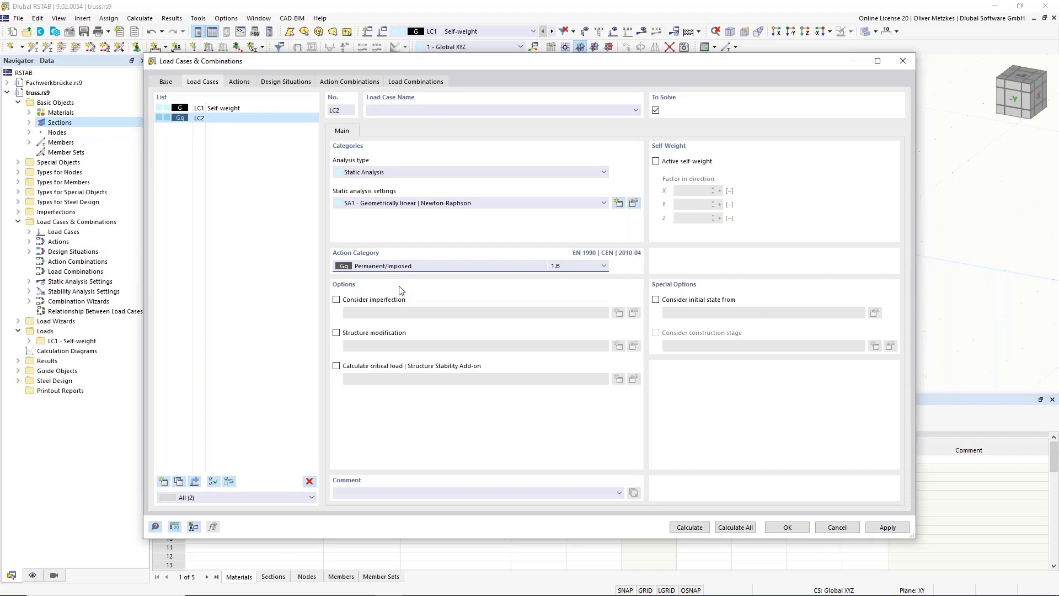
pyautogui.click(413, 111)
pyautogui.write('ca')
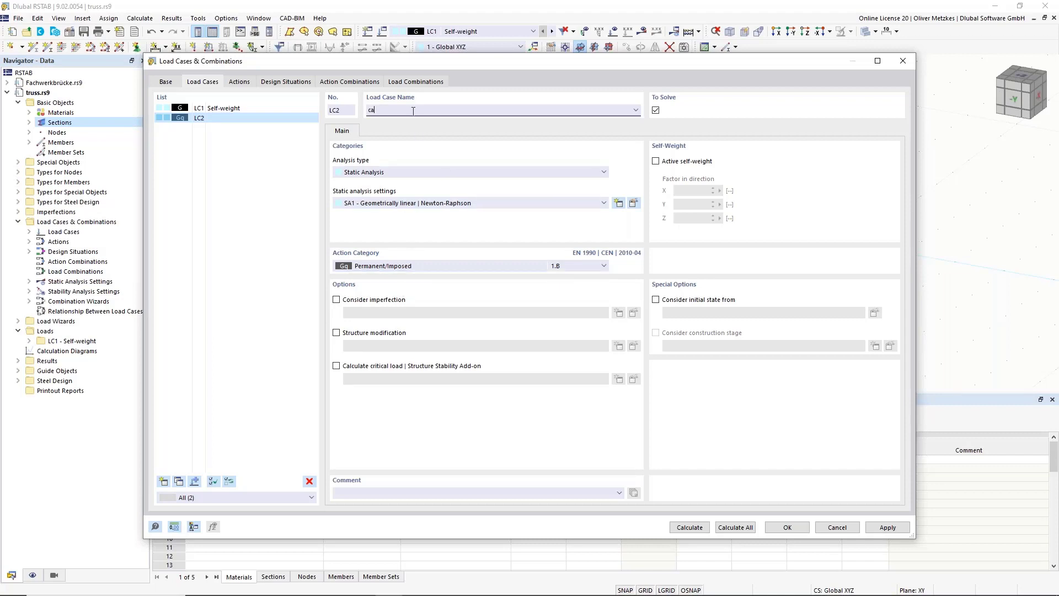
pyautogui.write('ble left')
pyautogui.click(232, 149)
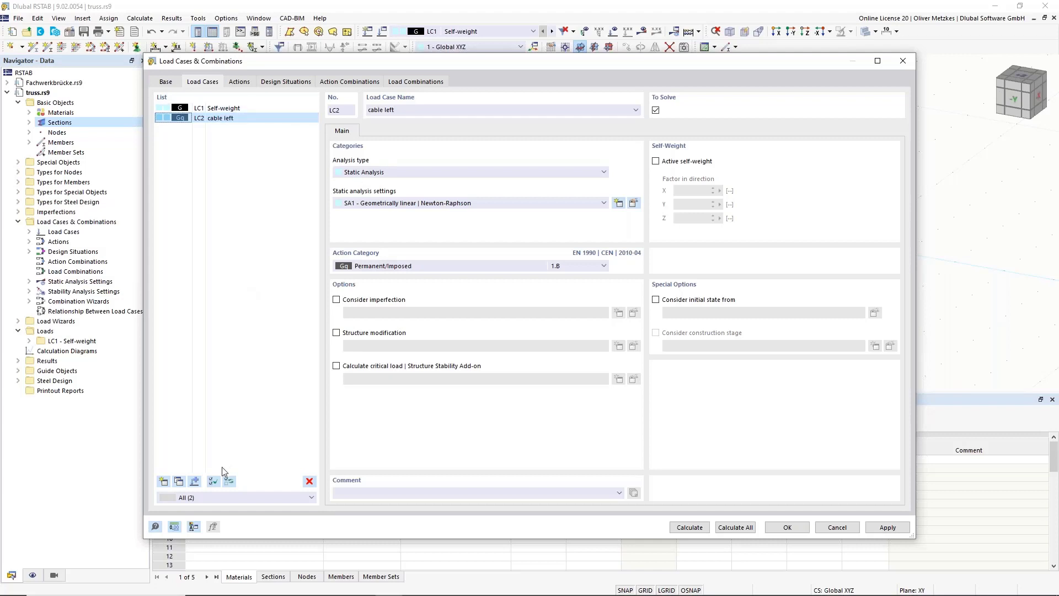
# Copy the "cable left" load case as LC3 and rename the copy "cable right additionally".
pyautogui.click(178, 481)
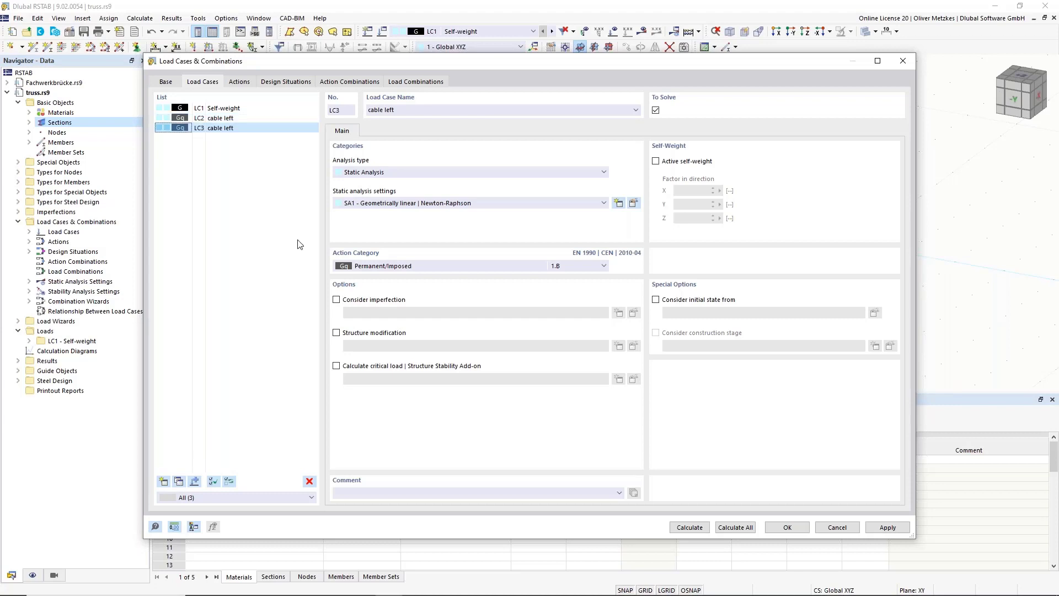
pyautogui.click(388, 110)
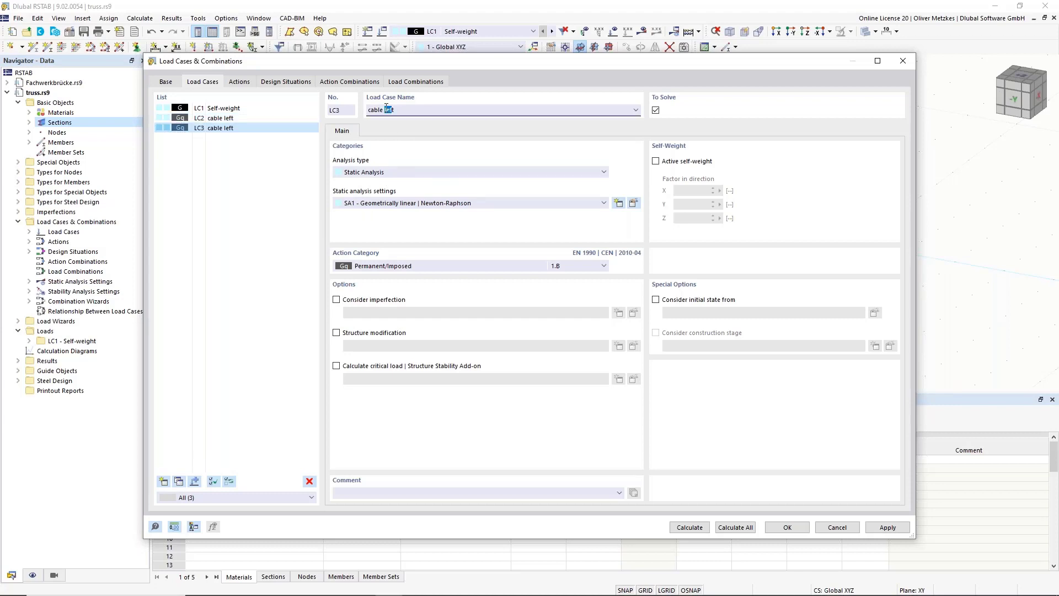
pyautogui.doubleClick(387, 110)
pyautogui.write('right additionally')
pyautogui.click(274, 119)
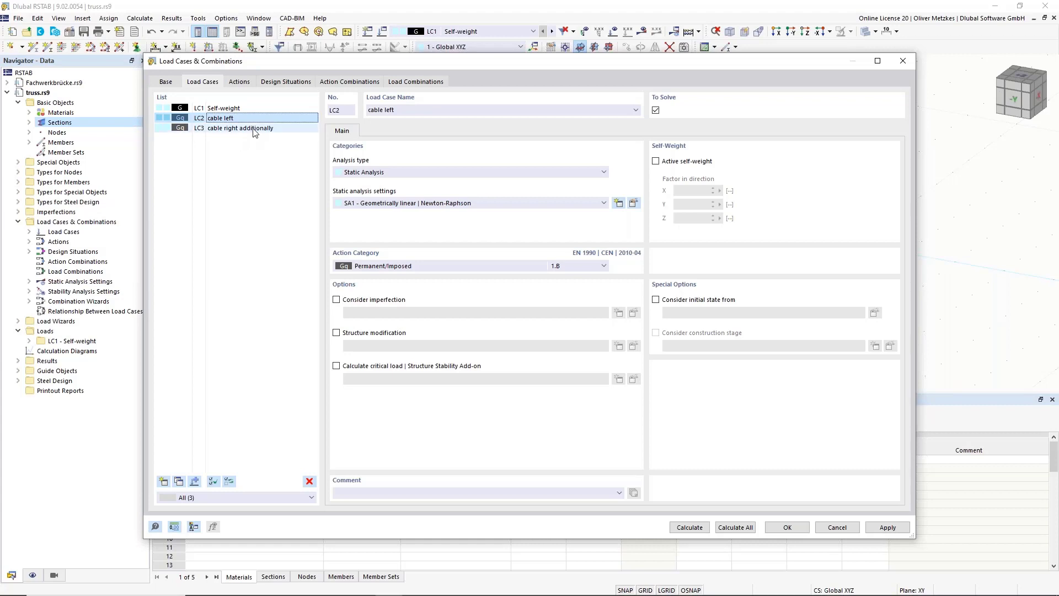
# Create load case LC4 named "walkway" with action category Imposed loads - category F: traffic area - vehicle weight <= 30 kN.
pyautogui.click(163, 482)
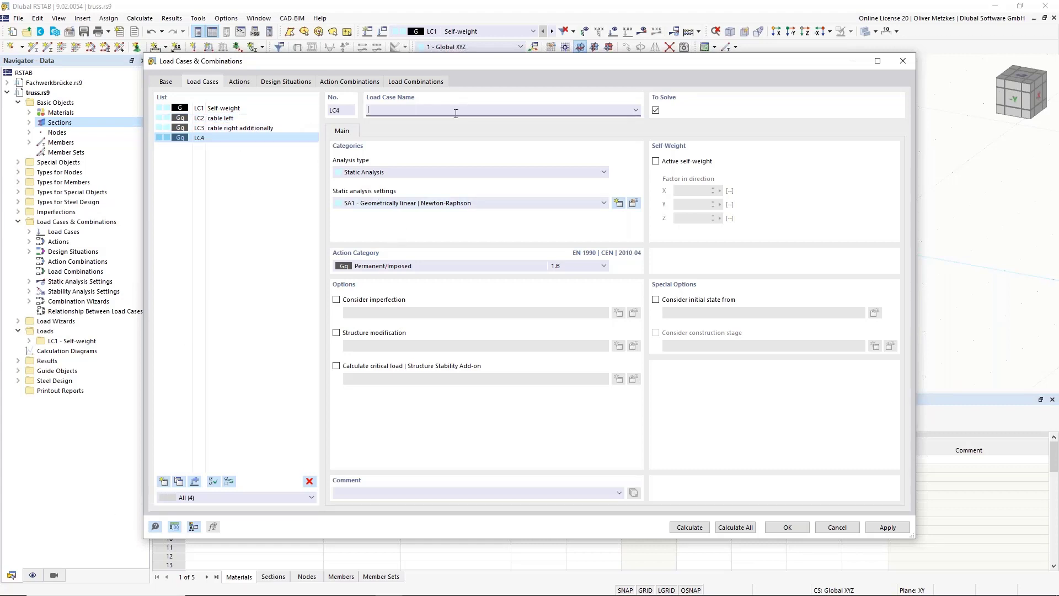
pyautogui.write('woalkway')
pyautogui.press('BackSpace')
pyautogui.click(434, 267)
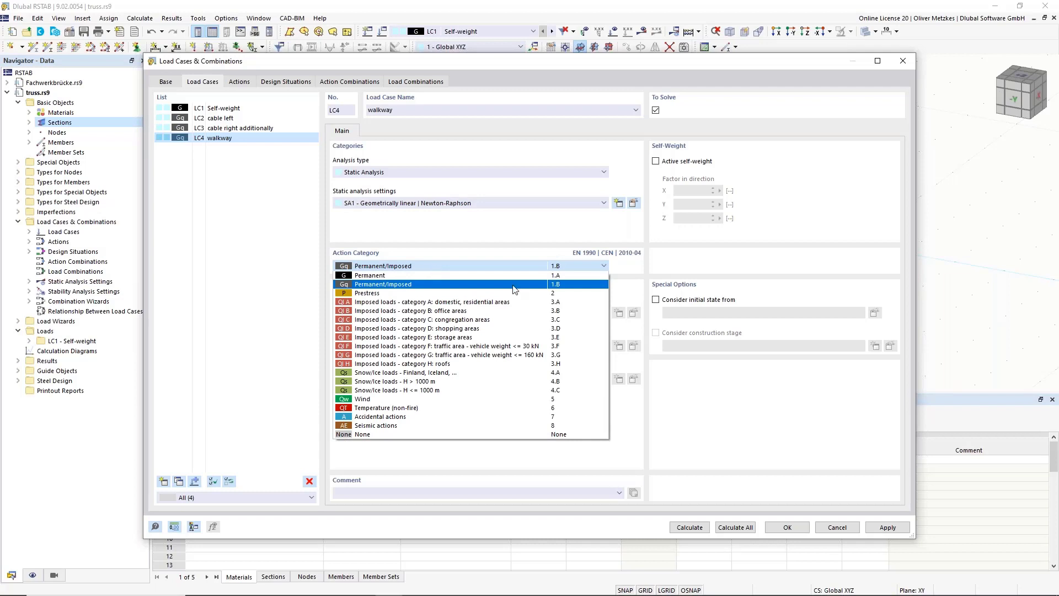
pyautogui.click(431, 346)
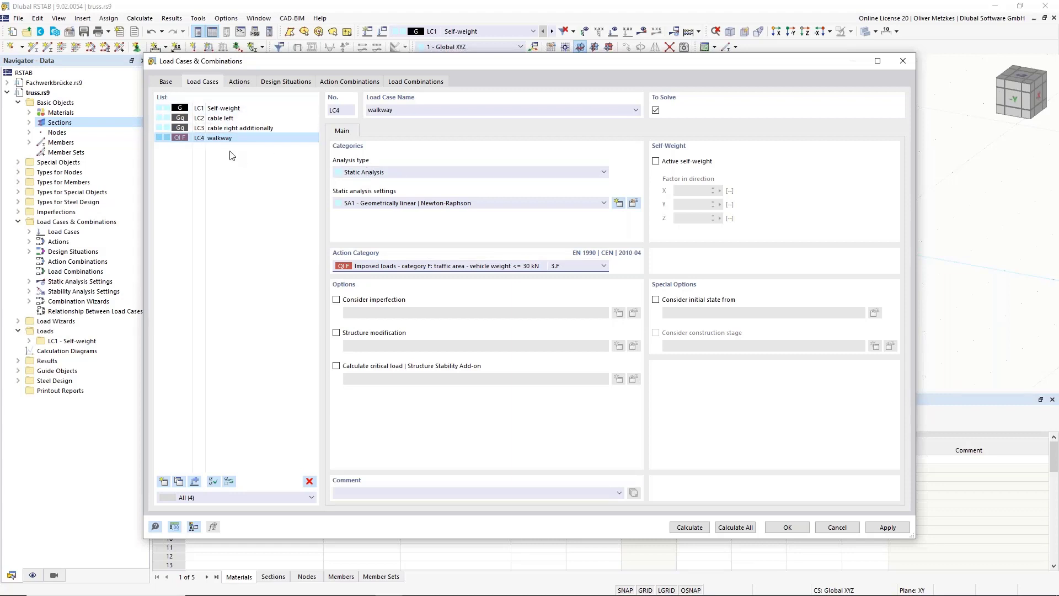
# Create load case LC5 named "Wind in +Y" with the action category Wind.
pyautogui.click(175, 482)
pyautogui.click(435, 268)
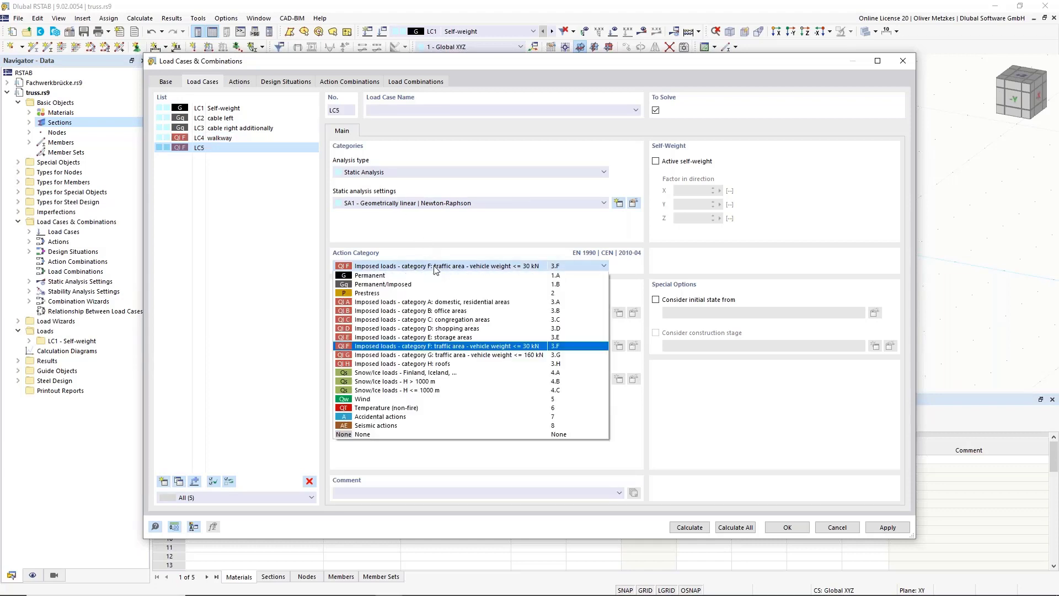
pyautogui.click(382, 399)
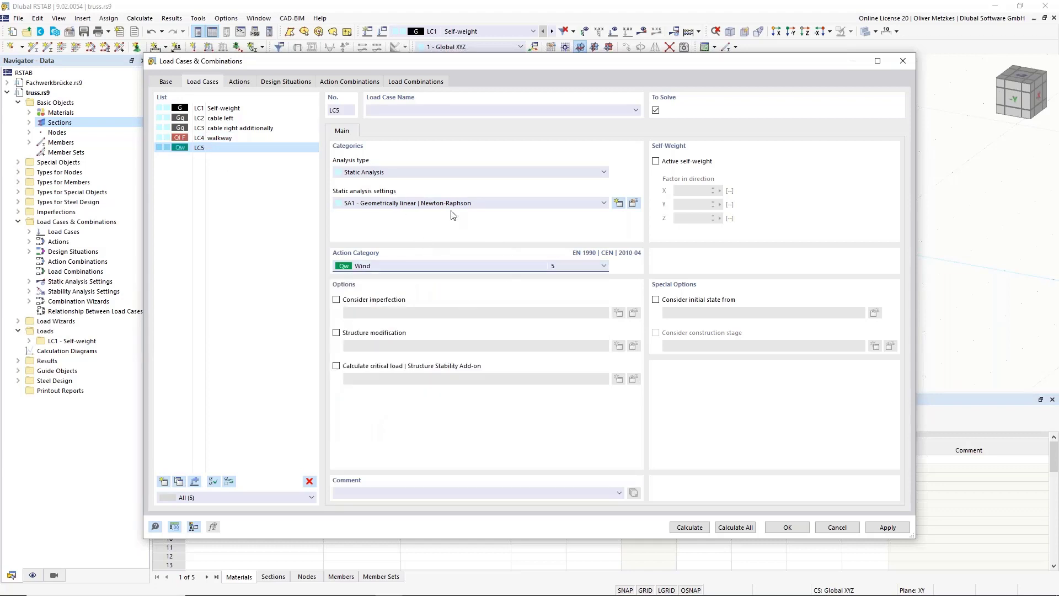
pyautogui.click(496, 110)
pyautogui.write('Wind')
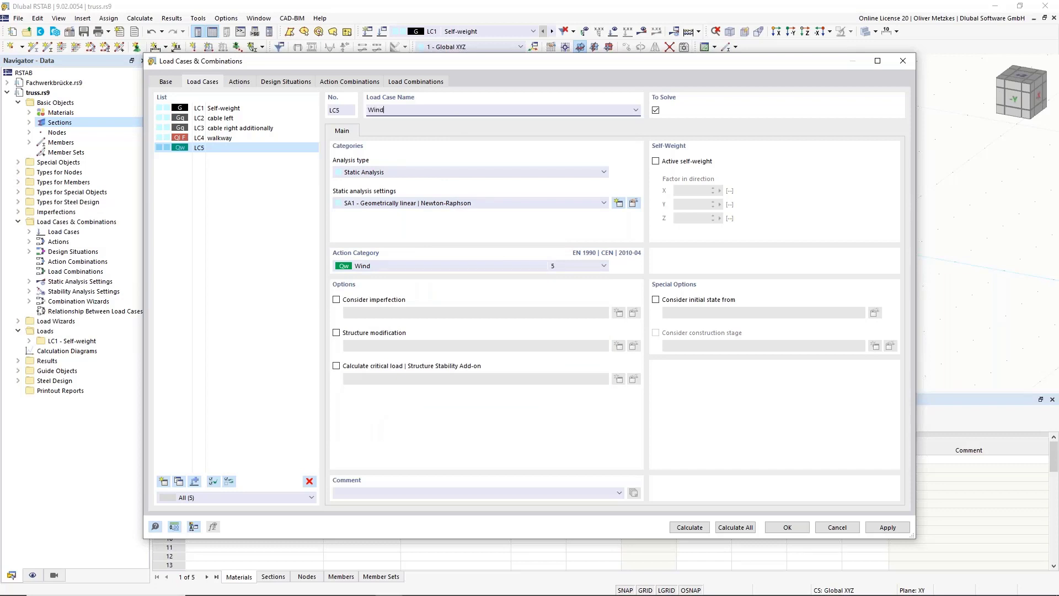
pyautogui.write(' in +Y')
# Copy the "Wind in +Y" load case as LC6 and rename the copy "Wind in -Y".
pyautogui.click(183, 483)
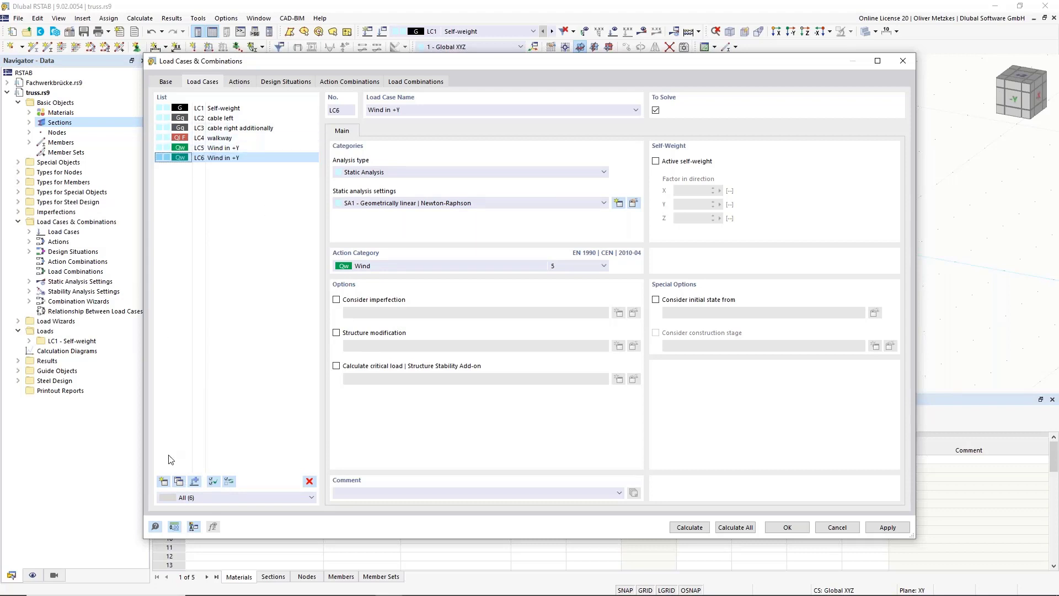
pyautogui.click(466, 113)
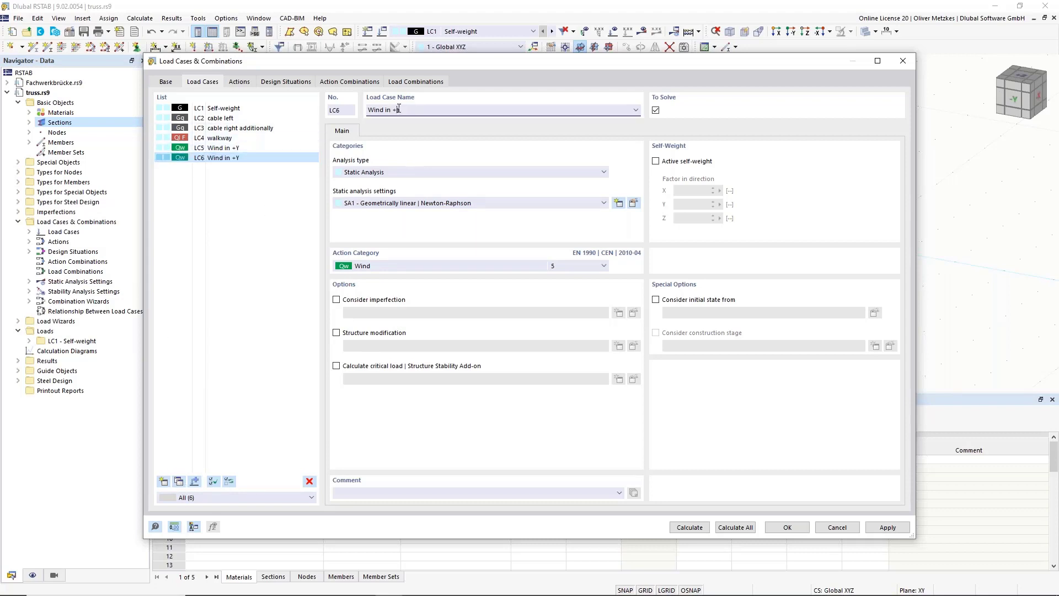
pyautogui.press('BackSpace')
pyautogui.press('BackSpace')
pyautogui.write('-Y')
pyautogui.click(243, 148)
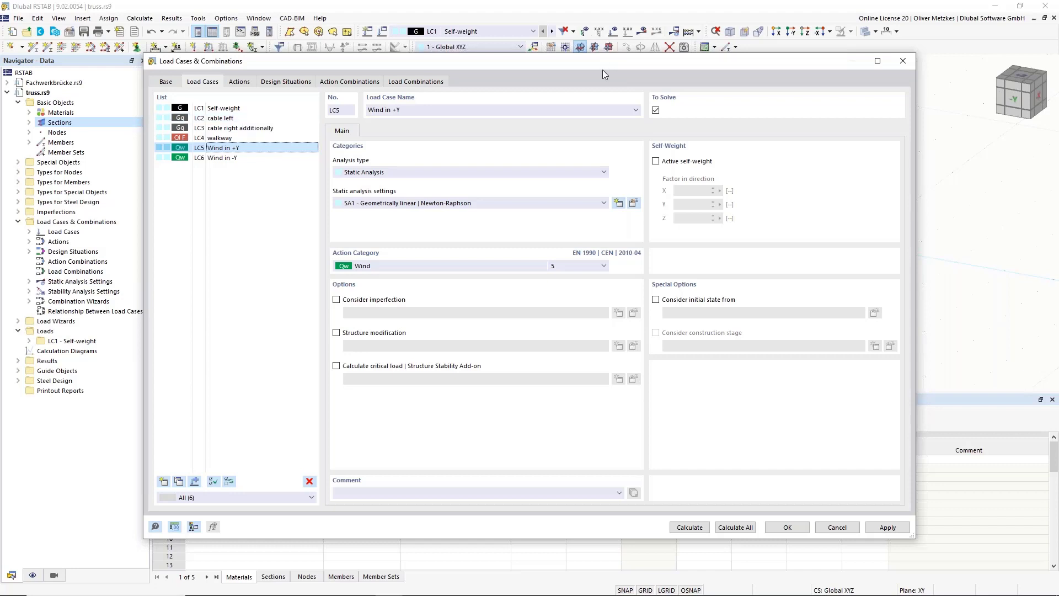
# Check the wind directions against the truss model and review the combination standard settings and the list of actions.
pyautogui.moveTo(603, 69); pyautogui.dragTo(531, 350)
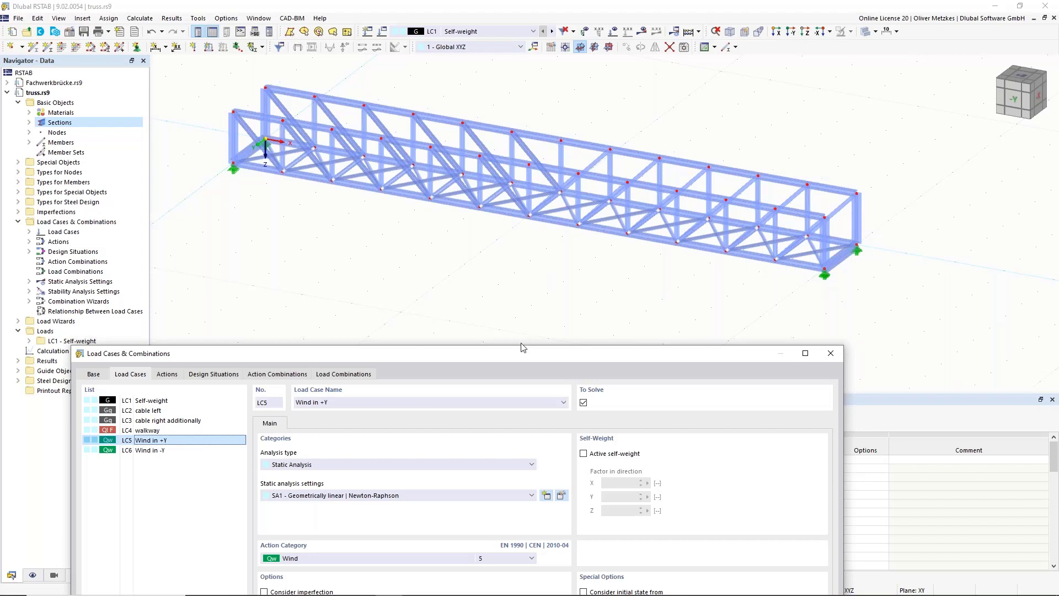
pyautogui.moveTo(523, 347); pyautogui.dragTo(701, 103)
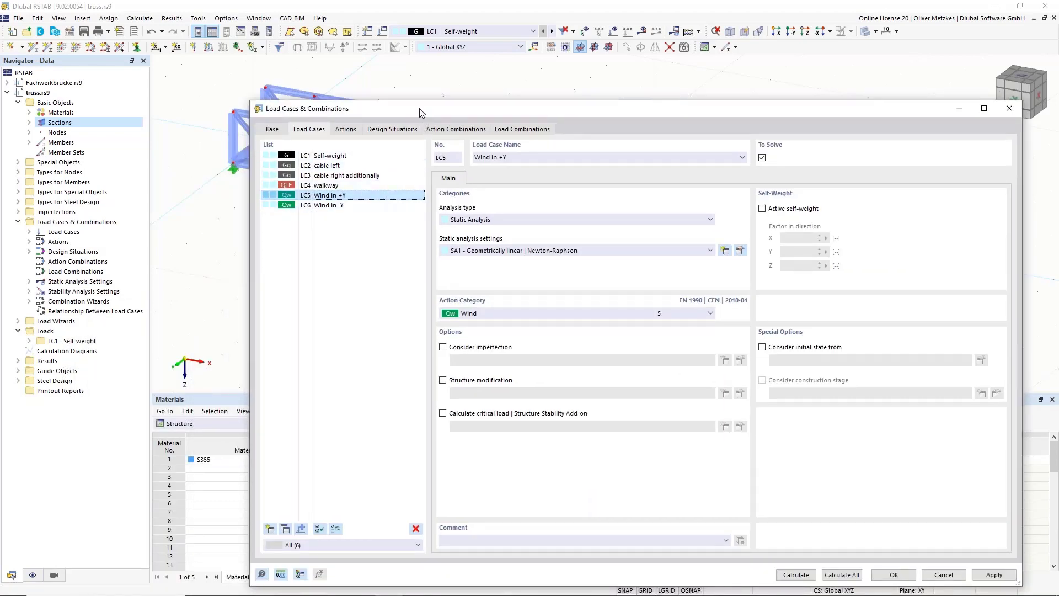
pyautogui.moveTo(419, 108); pyautogui.dragTo(393, 81)
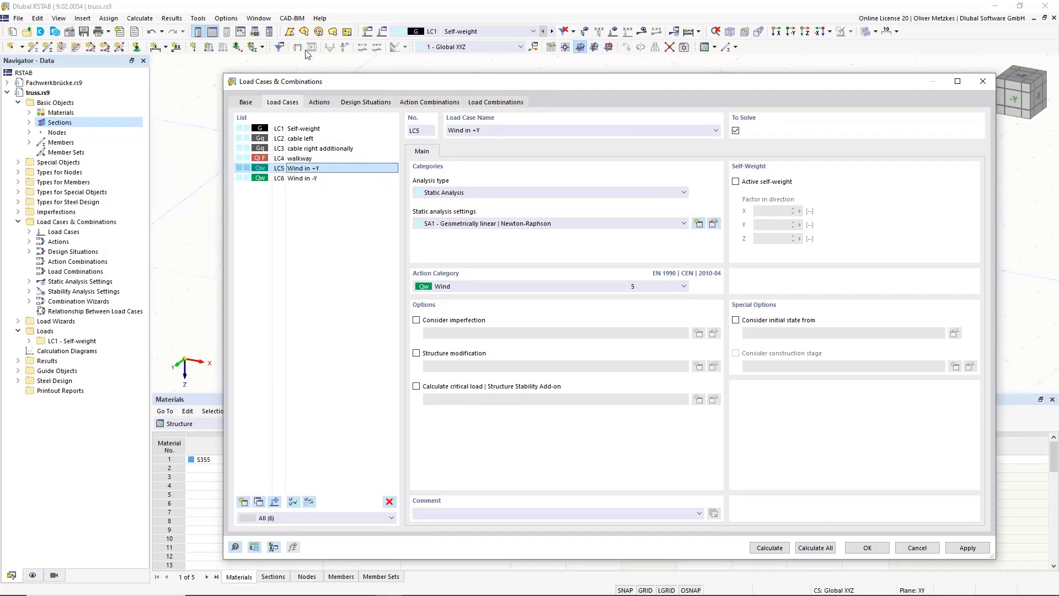
pyautogui.click(248, 103)
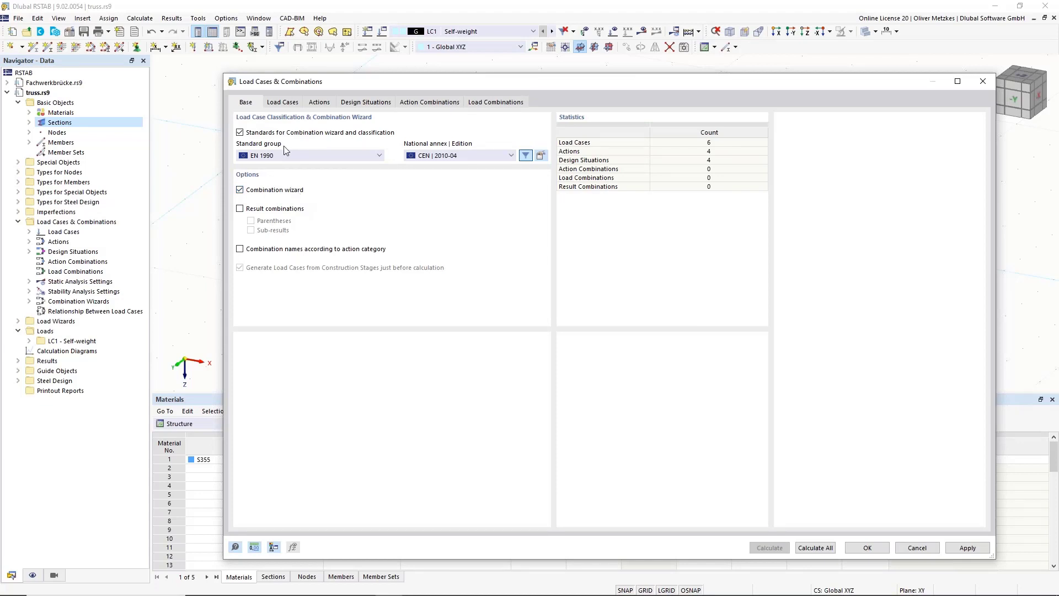
pyautogui.click(293, 107)
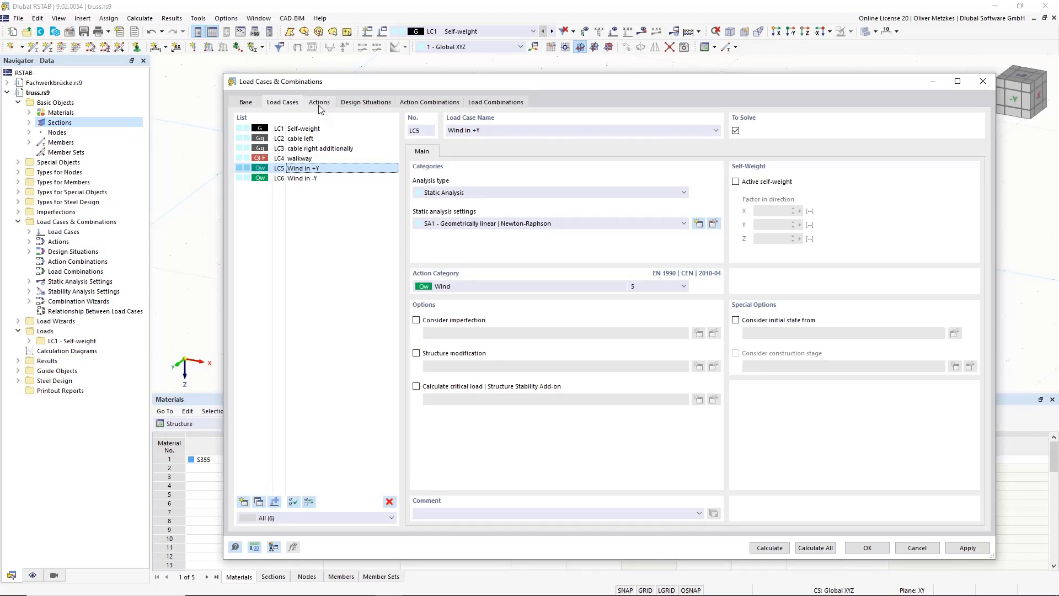
pyautogui.click(311, 108)
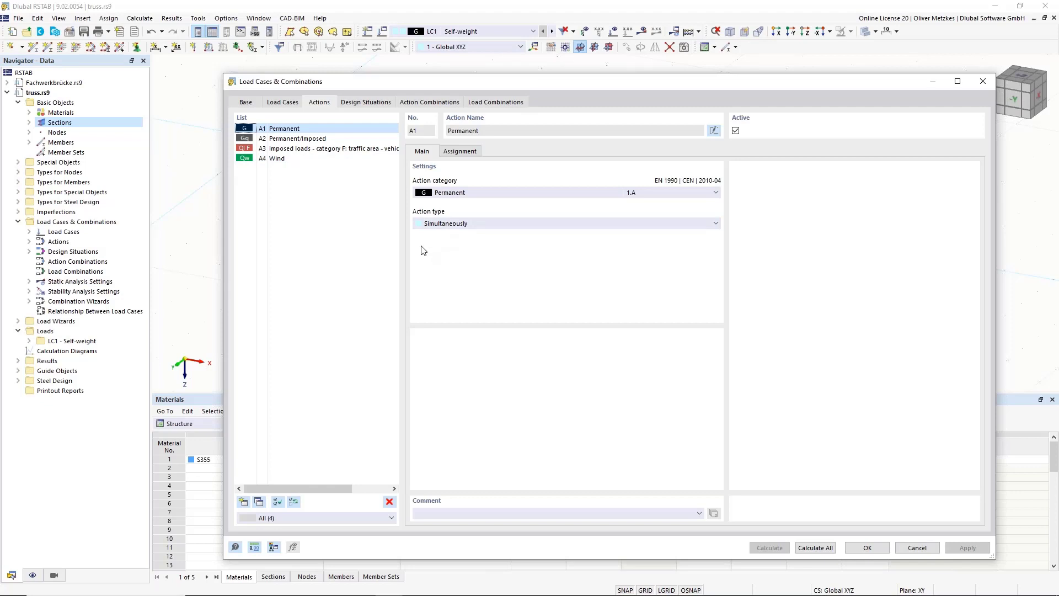
# Review the Permanent/Imposed and Wind actions and the combination rules of the ULS (STR/GEO) design situation.
pyautogui.click(303, 139)
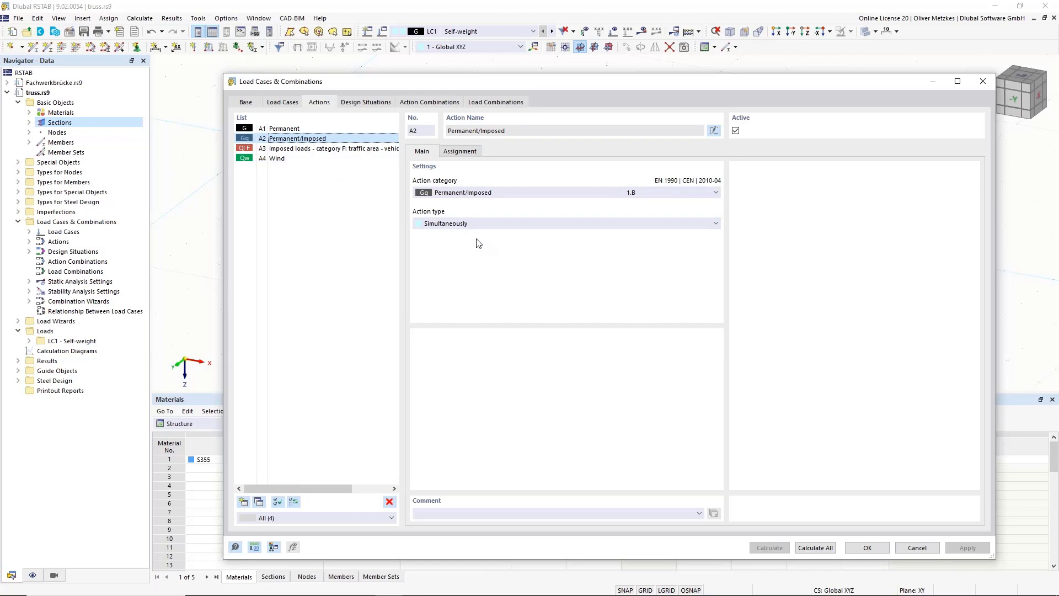
pyautogui.click(309, 158)
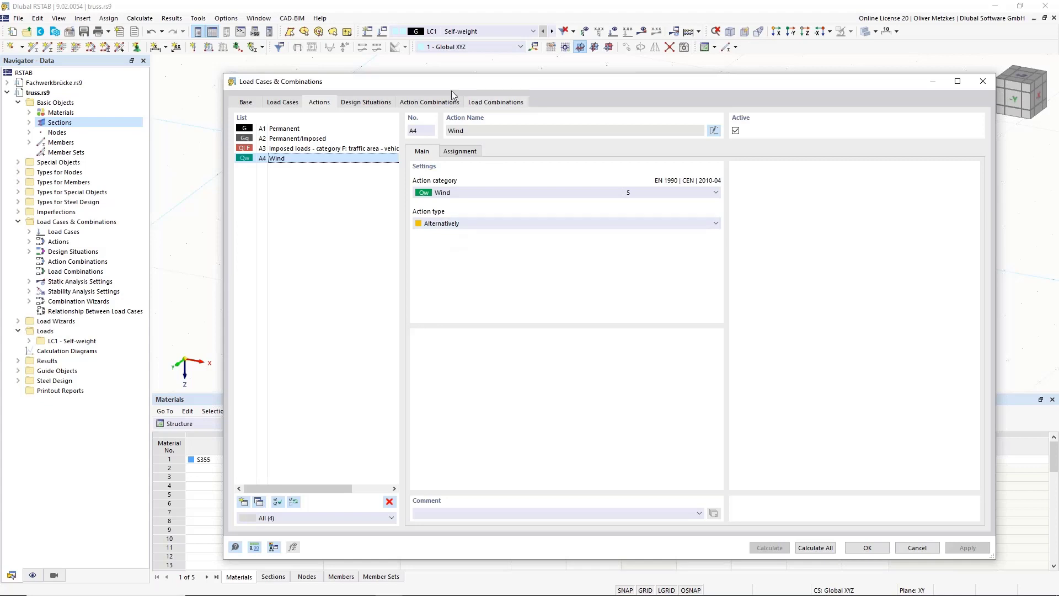
pyautogui.click(366, 101)
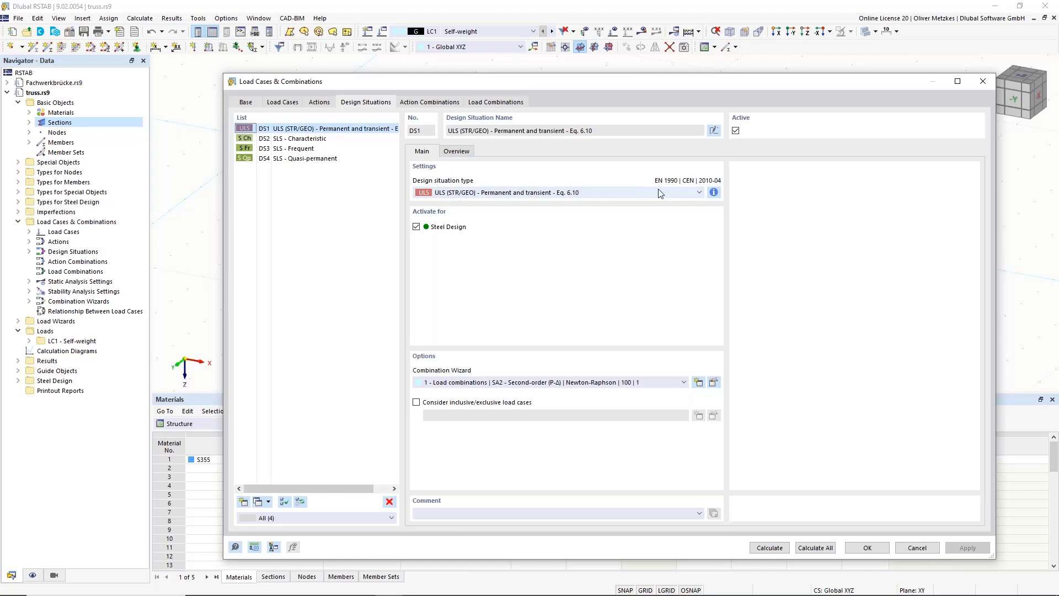
pyautogui.click(713, 194)
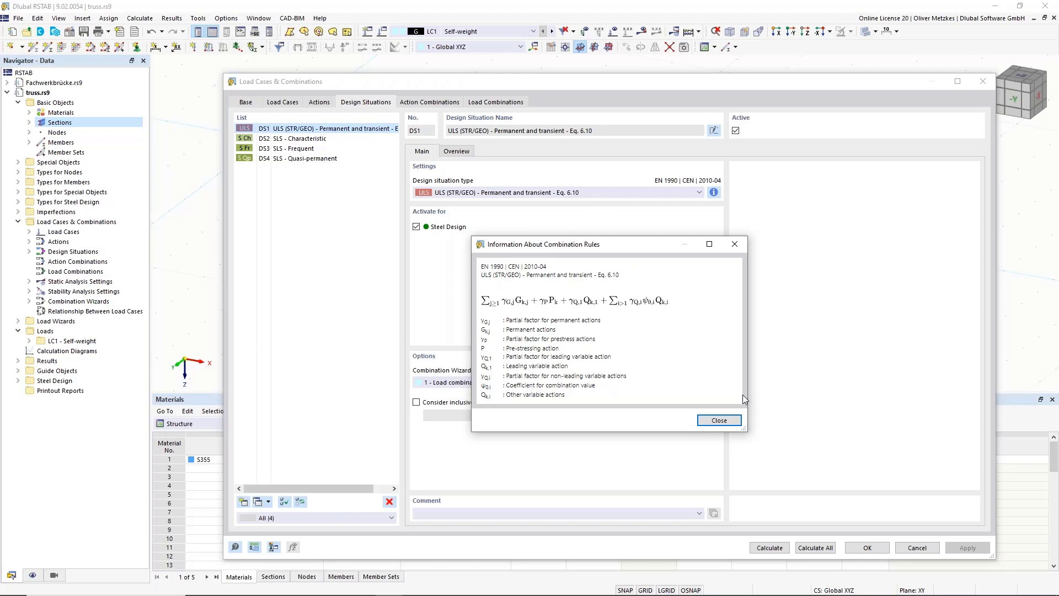
pyautogui.click(719, 421)
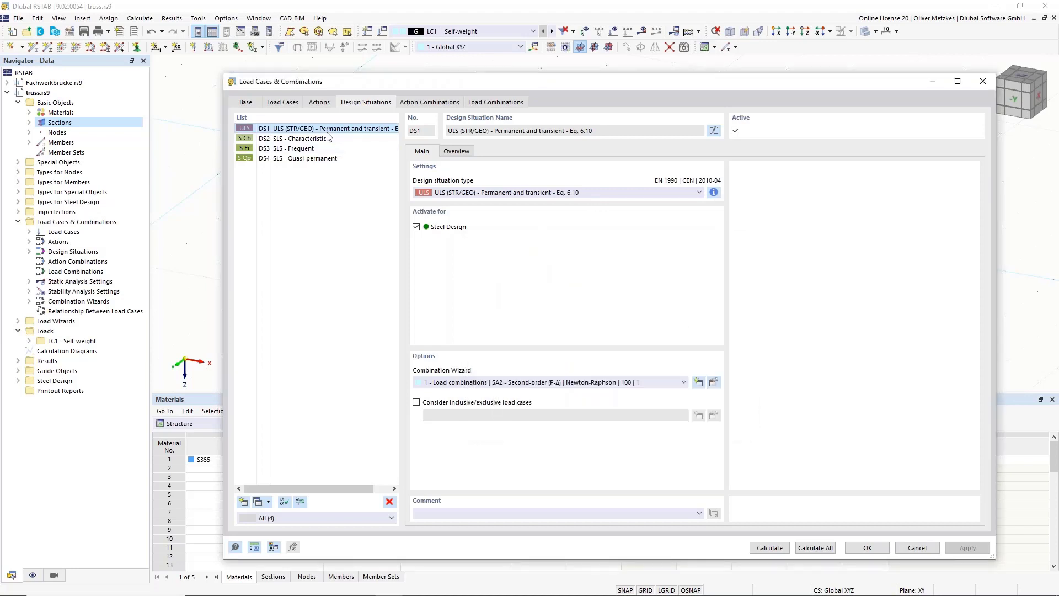
# Delete the SLS - Frequent and SLS - Quasi-permanent design situations.
pyautogui.click(291, 139)
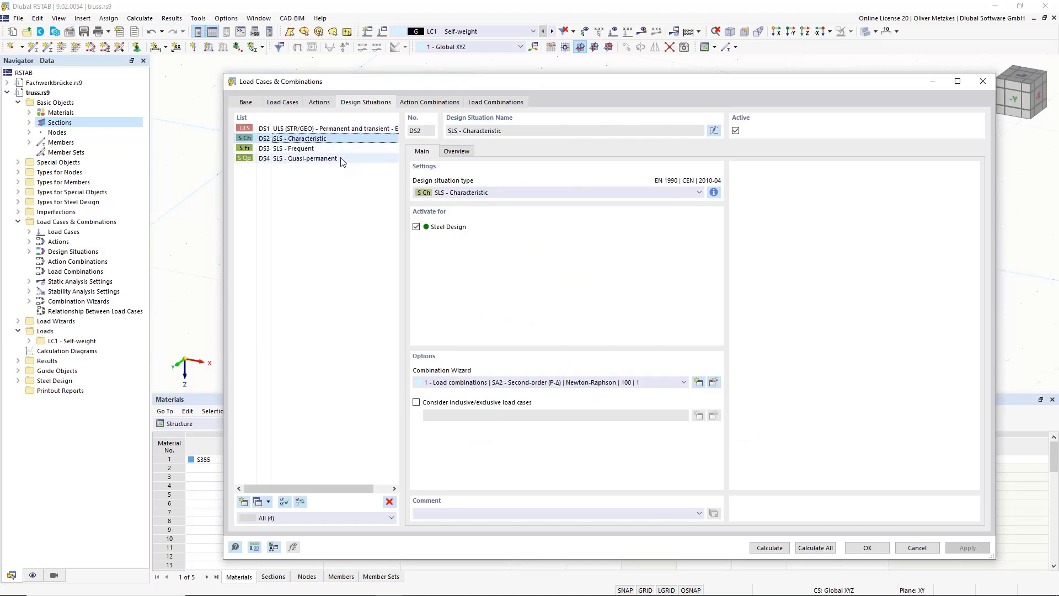
pyautogui.click(322, 149)
pyautogui.keyDown('shift'); pyautogui.click(315, 158); pyautogui.keyUp('shift')
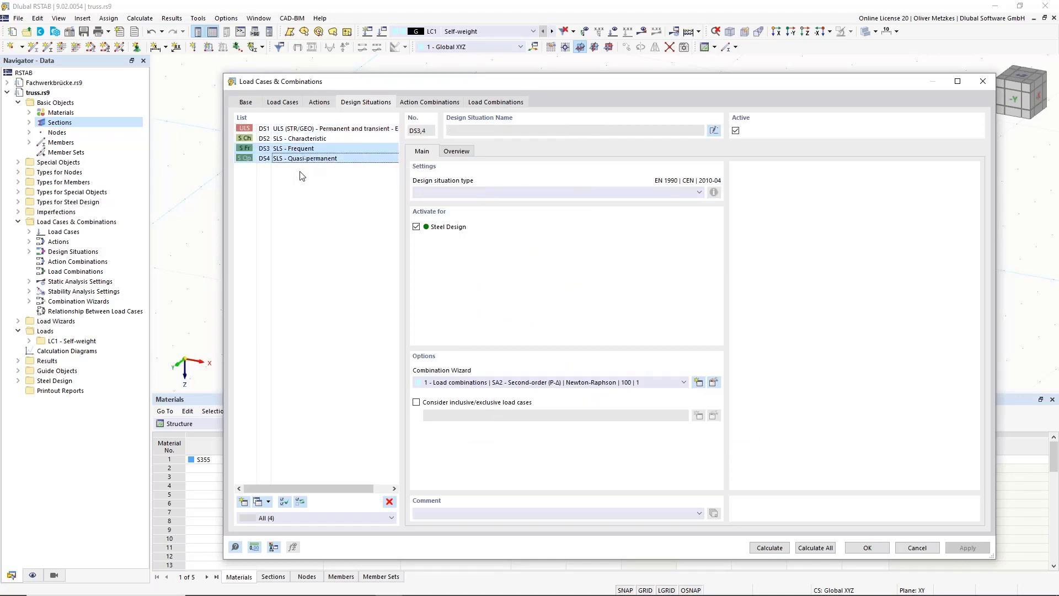
pyautogui.click(390, 502)
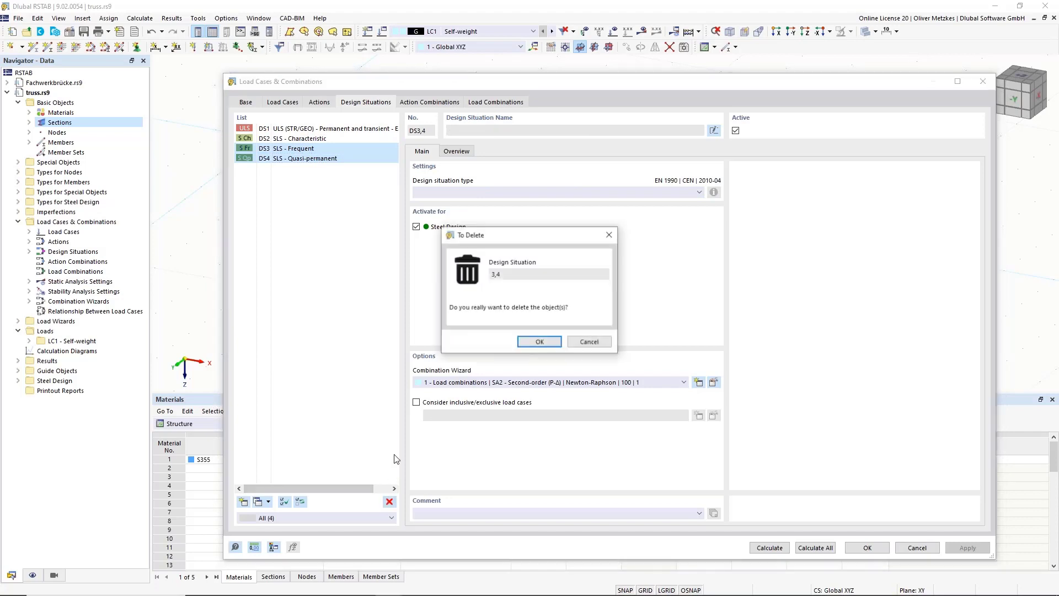
pyautogui.click(539, 342)
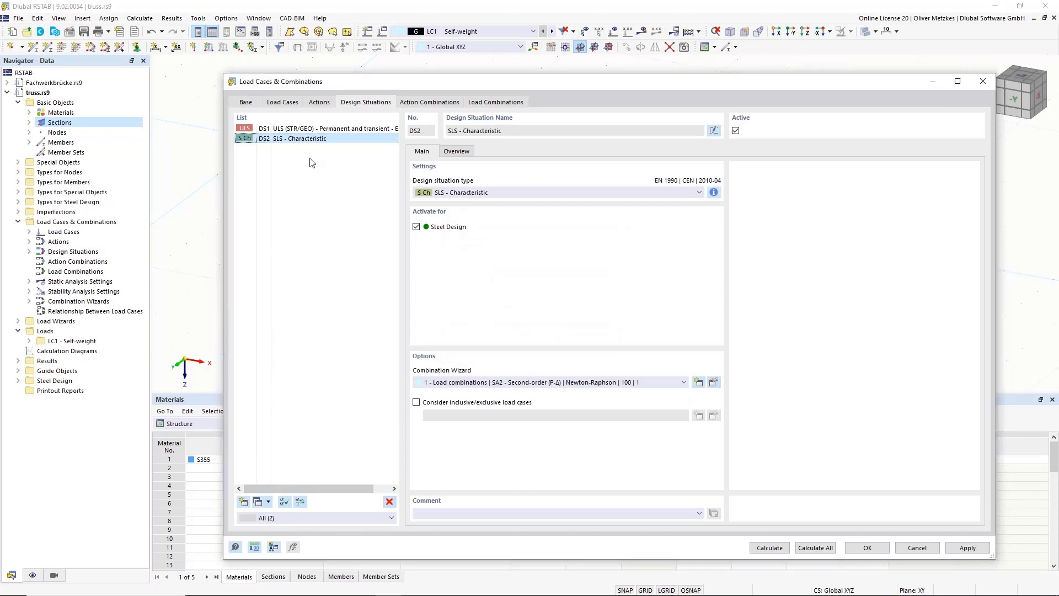
# Consider inclusive/exclusive load cases for the ULS design situation, creating a relationship in which LC3 only combines with LC2.
pyautogui.click(320, 128)
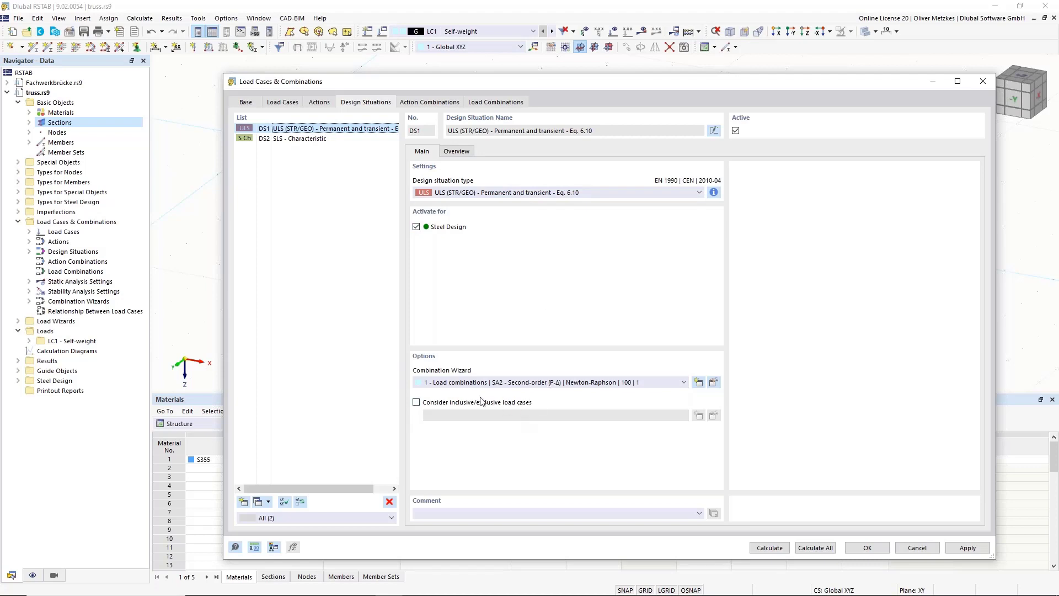
pyautogui.click(452, 403)
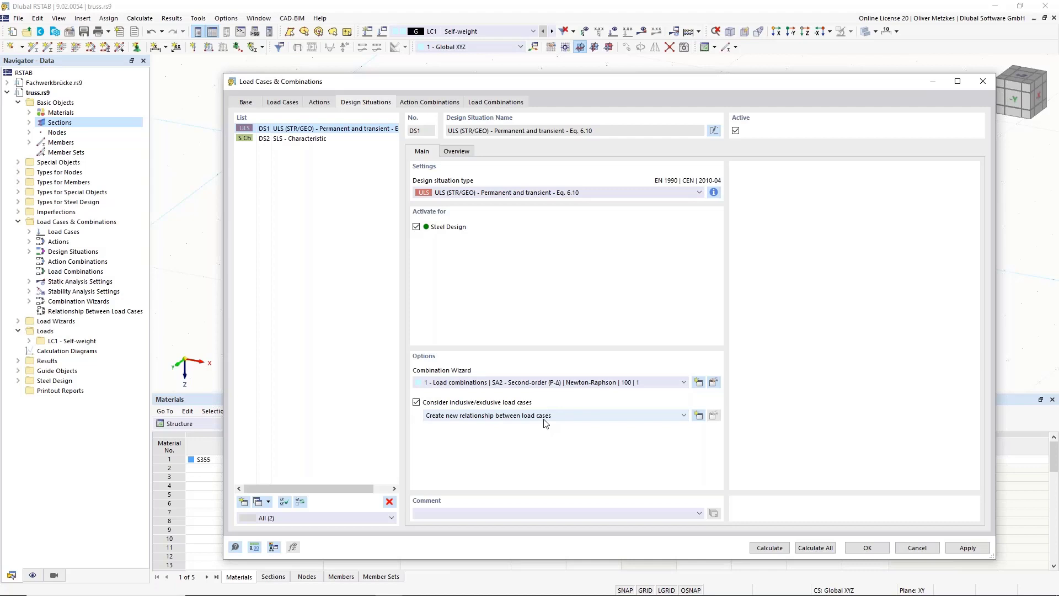
pyautogui.click(699, 415)
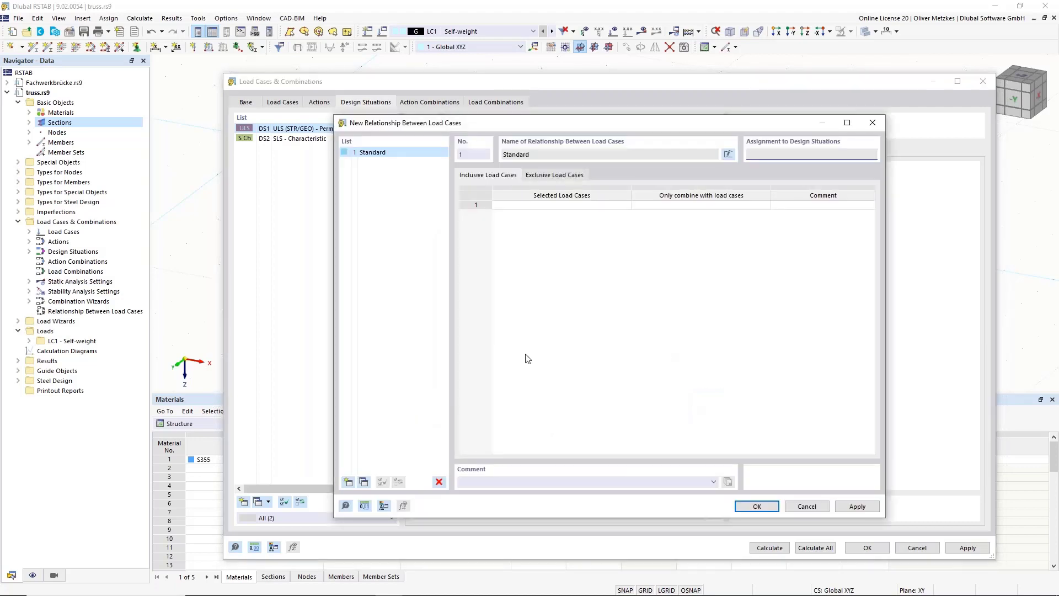
pyautogui.click(560, 205)
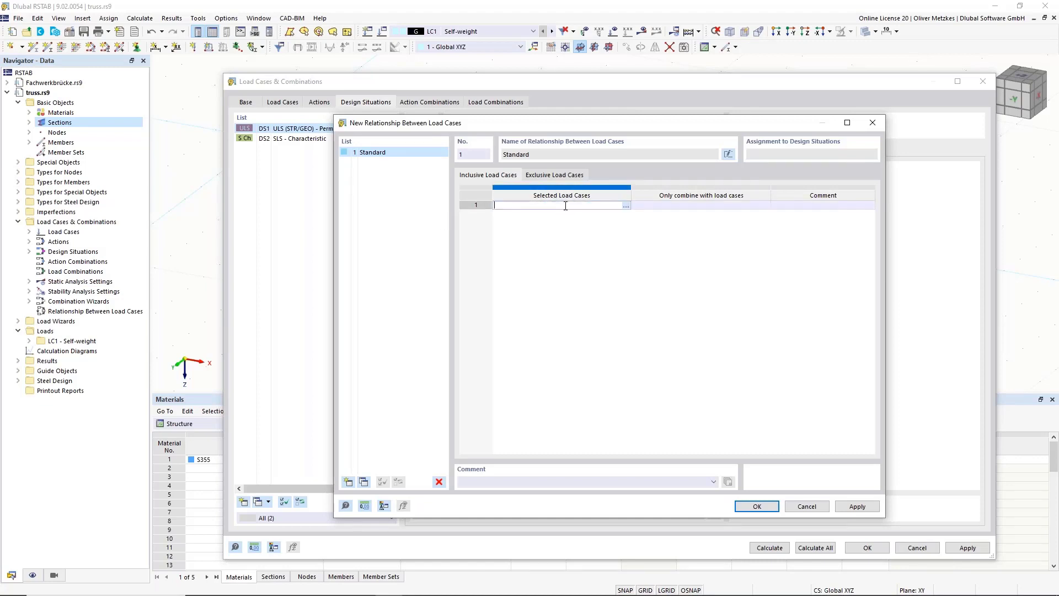
pyautogui.click(627, 206)
pyautogui.click(477, 200)
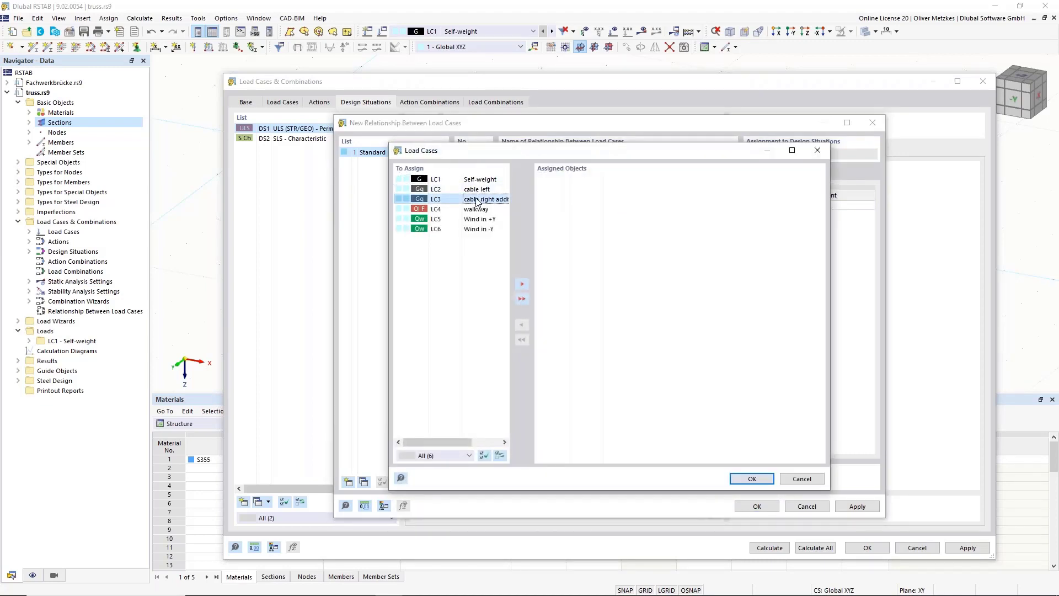
pyautogui.doubleClick(477, 200)
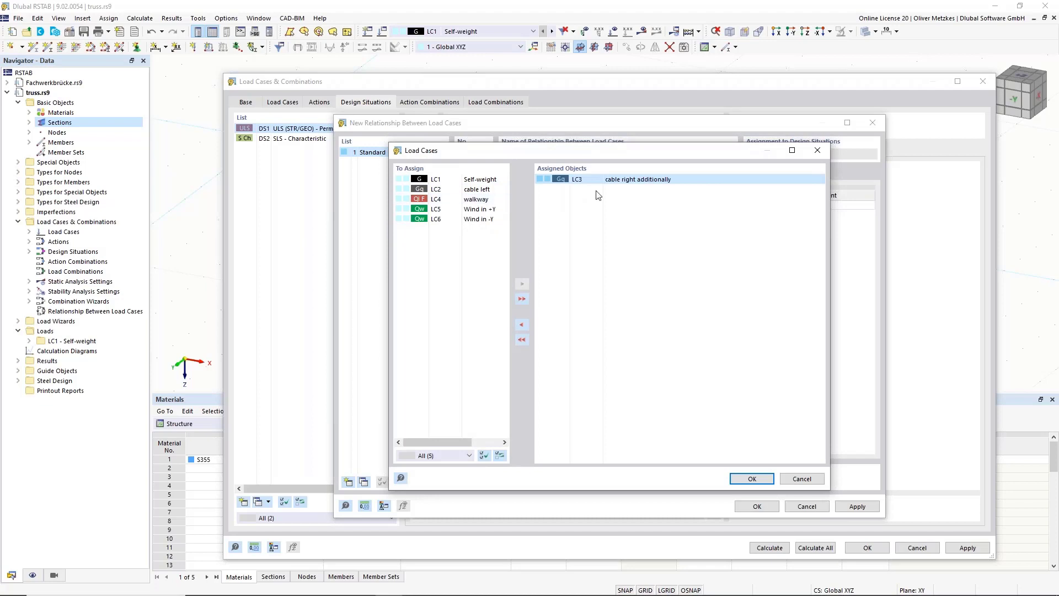
pyautogui.click(752, 478)
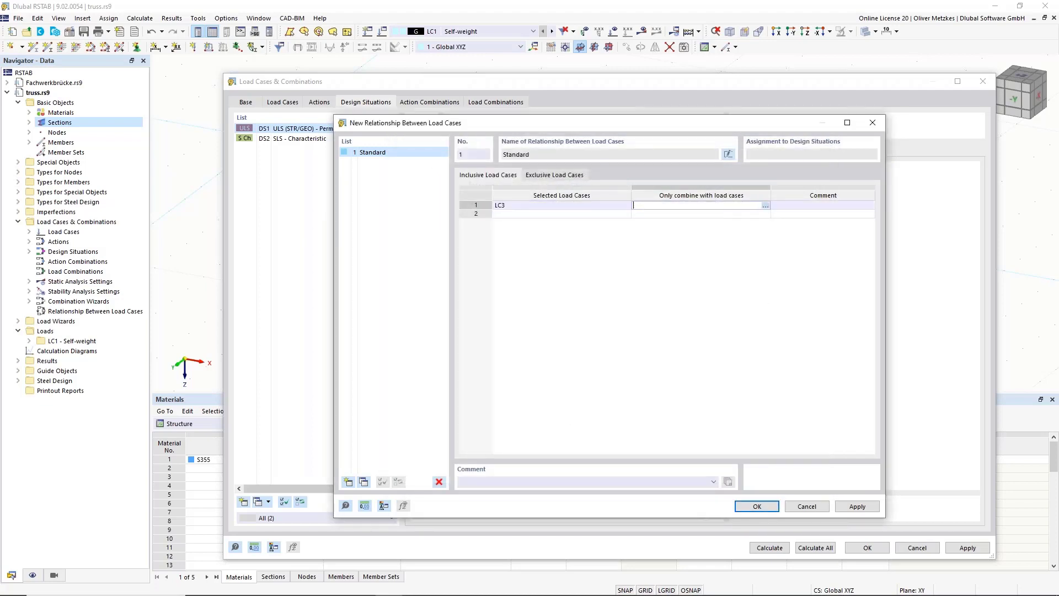
pyautogui.click(765, 205)
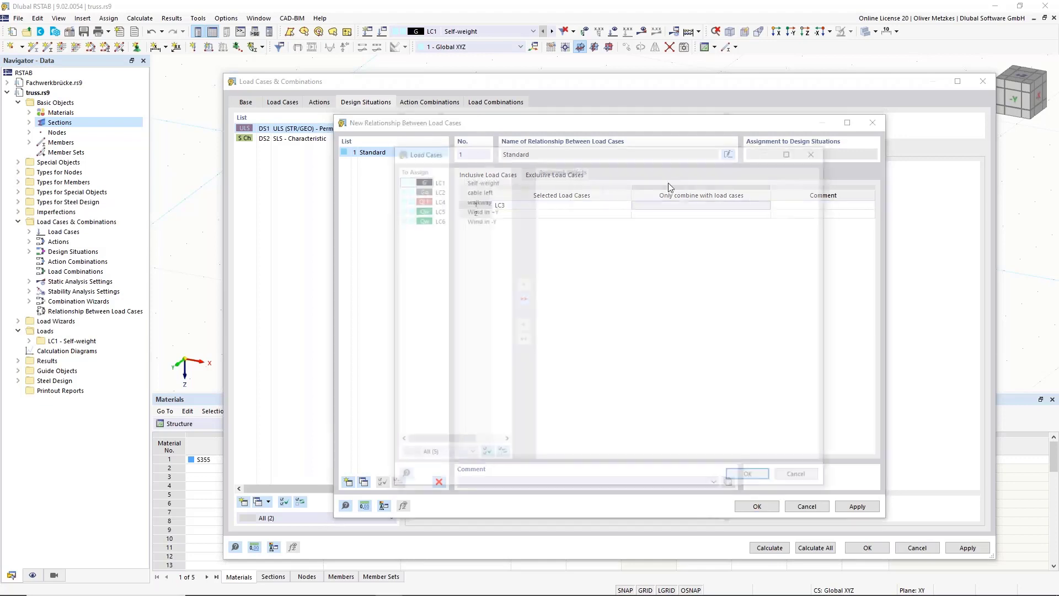
pyautogui.doubleClick(473, 190)
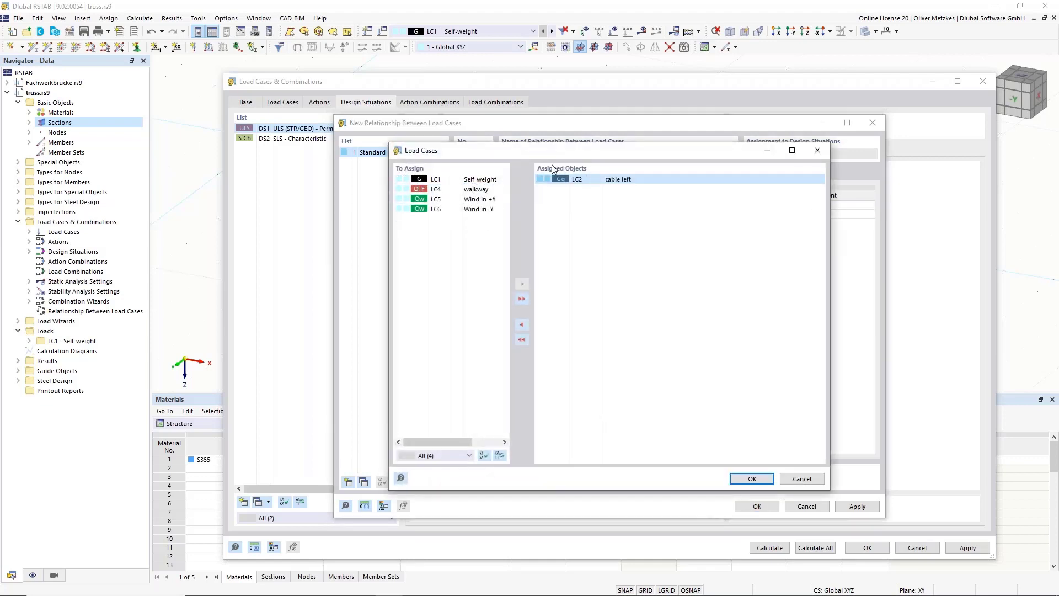
pyautogui.click(739, 480)
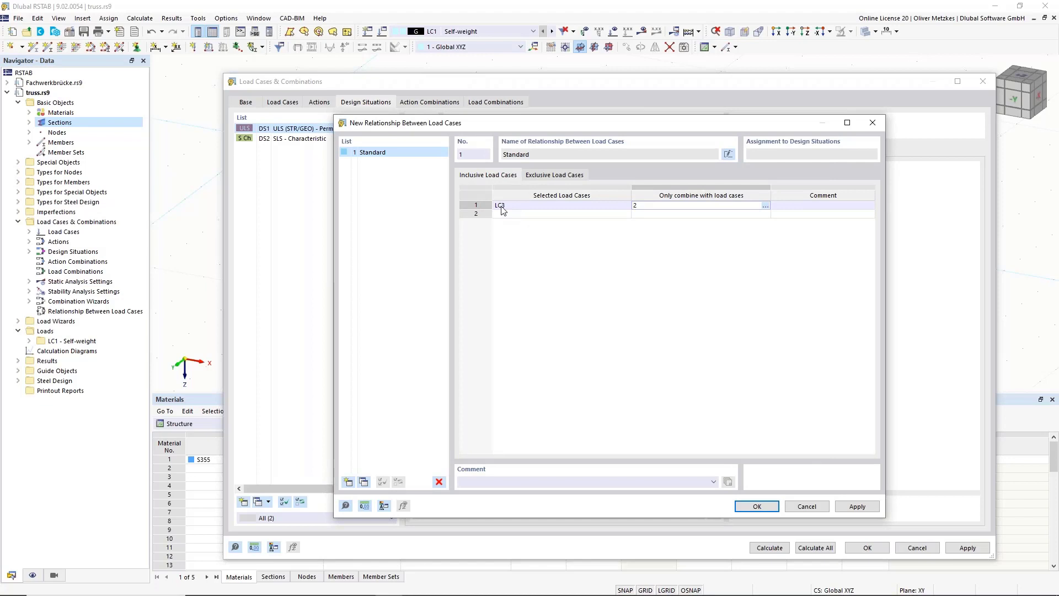
pyautogui.click(561, 215)
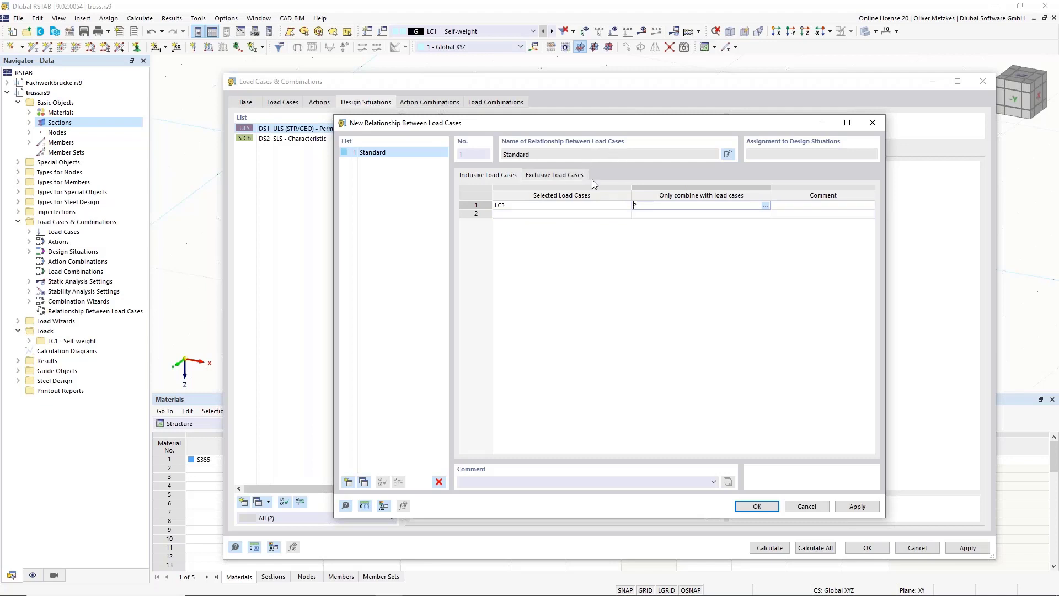
# Add an exclusive rule to the relationship so that LC4 does not combine with LC3, and confirm it.
pyautogui.click(546, 177)
pyautogui.click(562, 205)
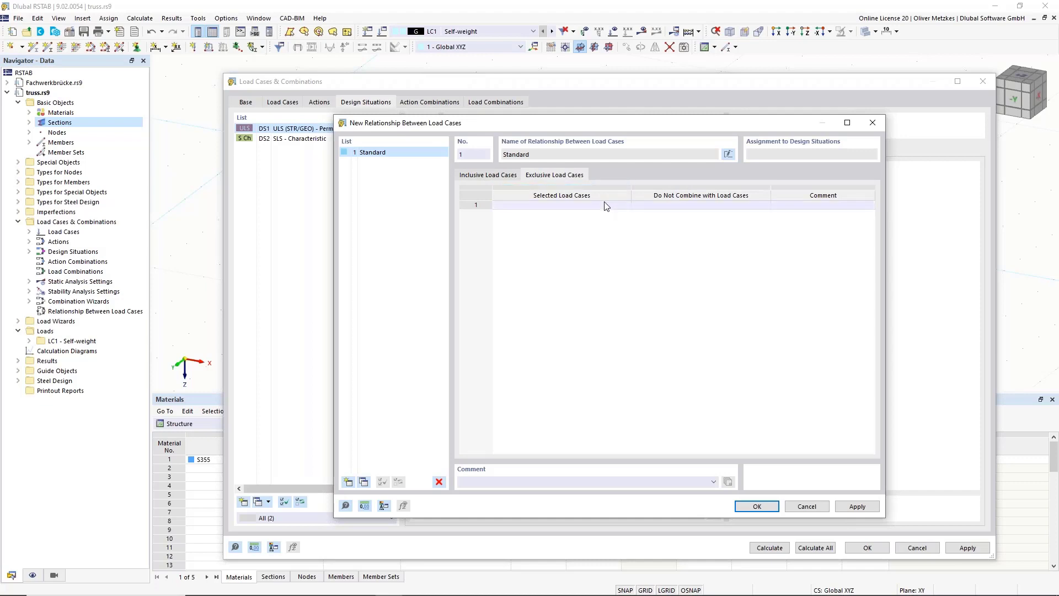
pyautogui.click(626, 206)
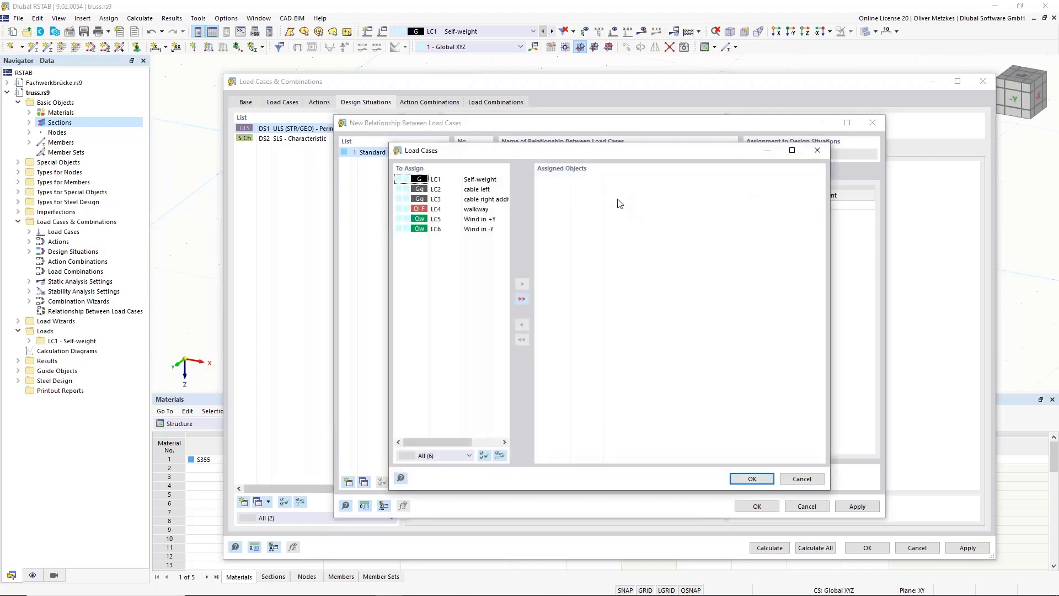
pyautogui.click(493, 209)
pyautogui.doubleClick(493, 210)
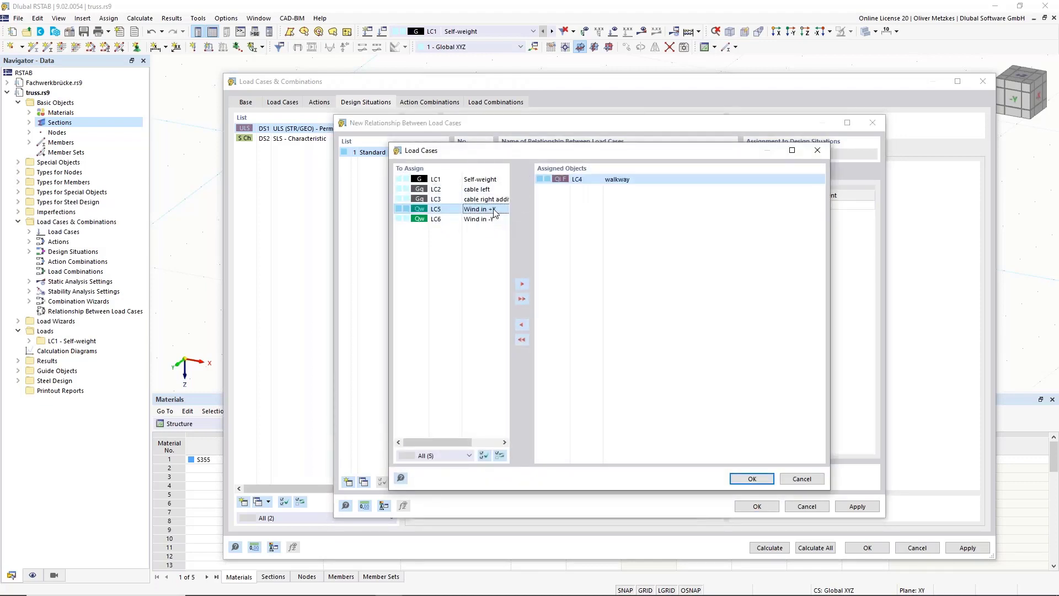
pyautogui.click(752, 478)
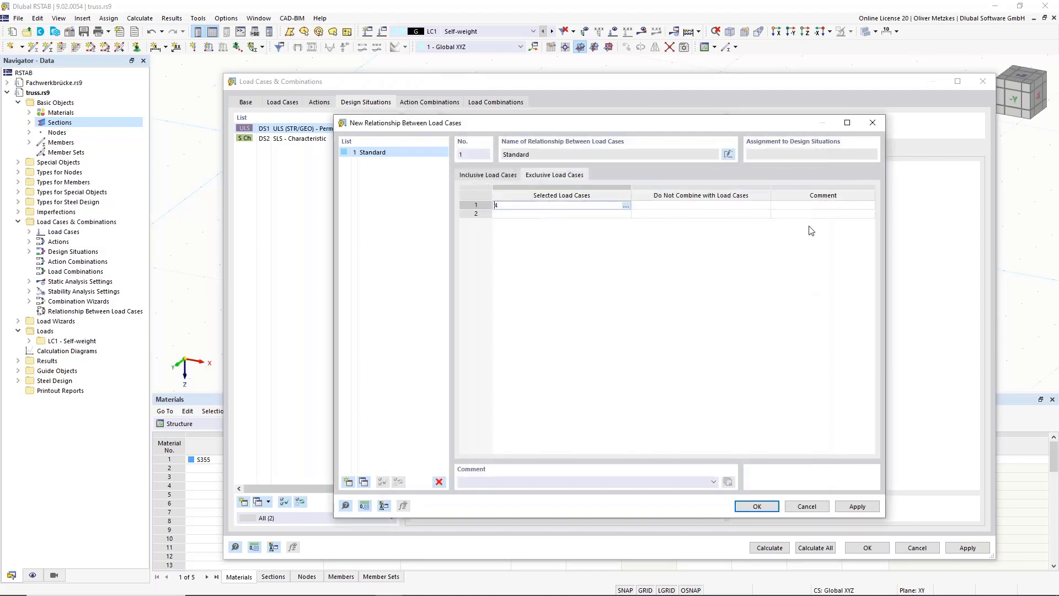
pyautogui.click(765, 206)
pyautogui.click(766, 205)
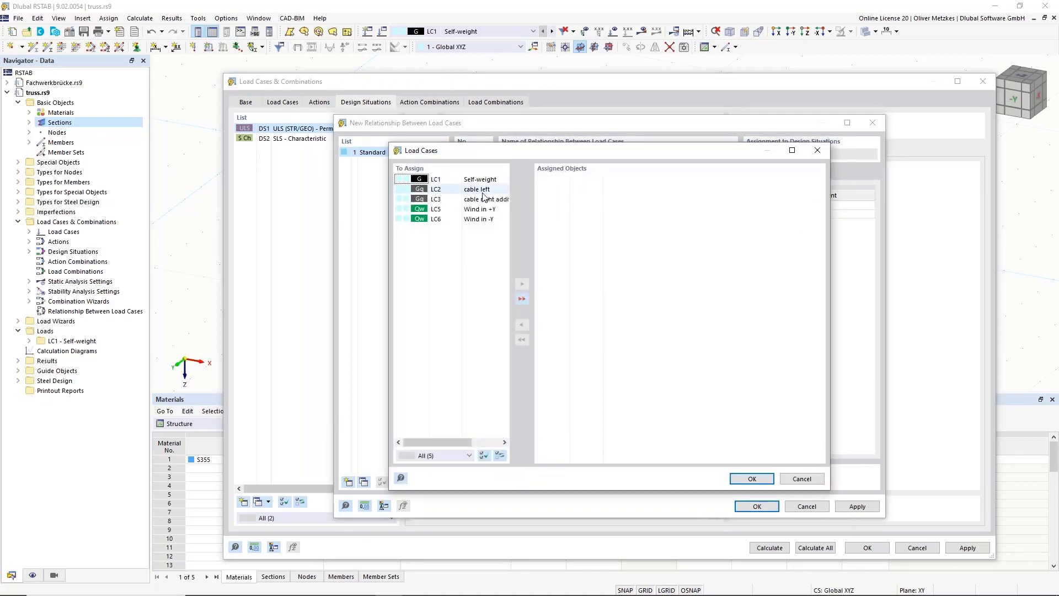
pyautogui.doubleClick(480, 198)
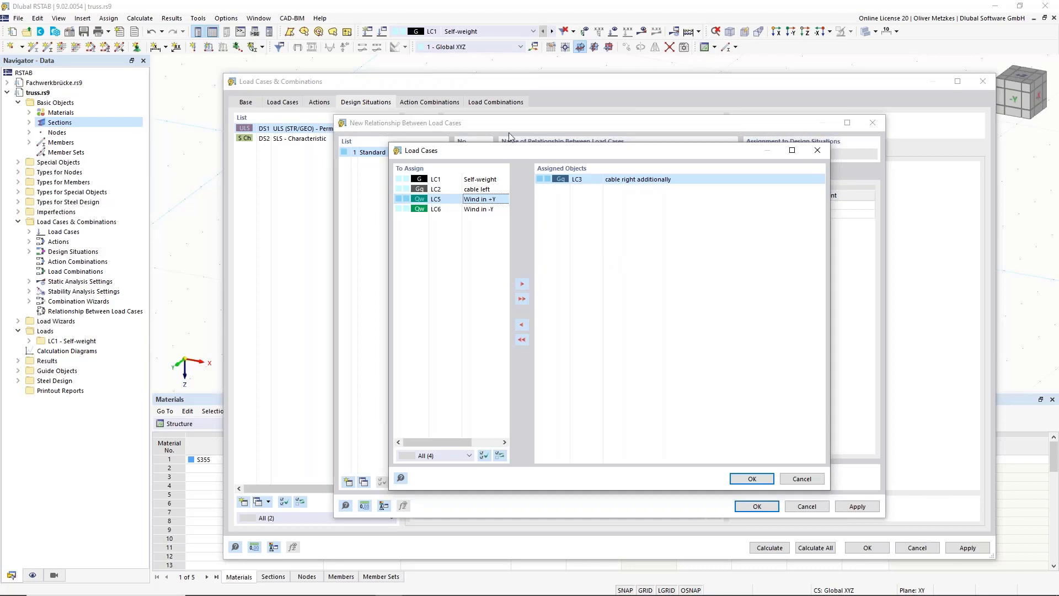
pyautogui.click(754, 479)
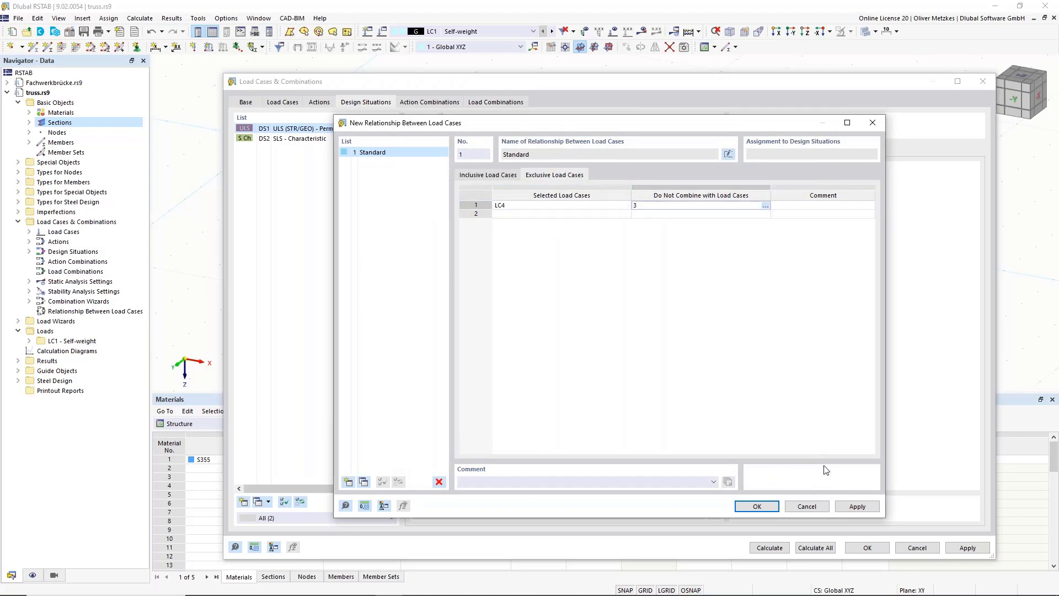
pyautogui.click(772, 511)
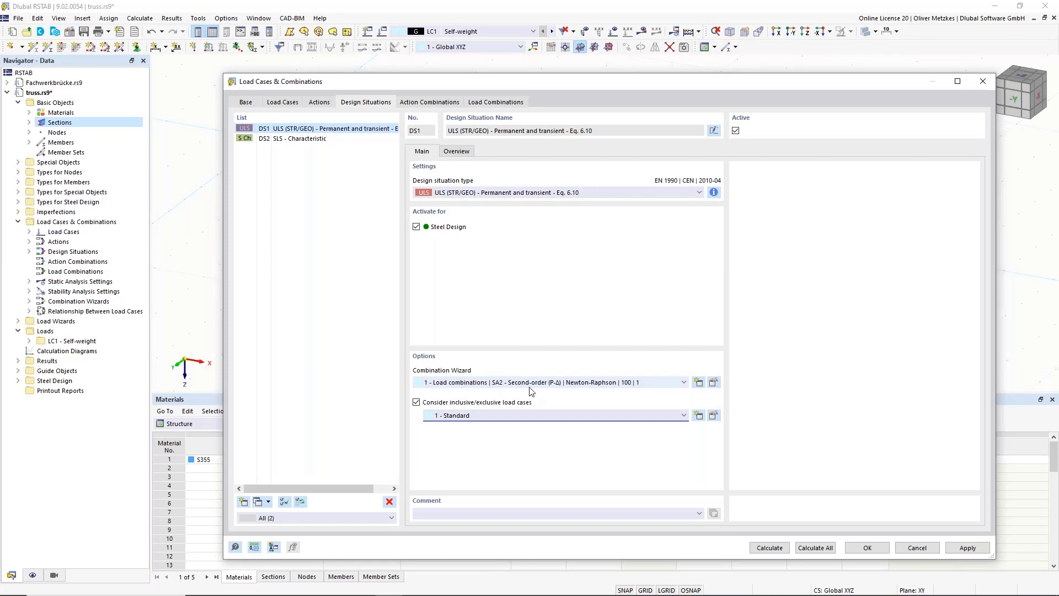
# Set combination wizard 1 to SA1 - Geometrically linear with stability analysis enabled and imperfection cases not considered.
pyautogui.click(716, 381)
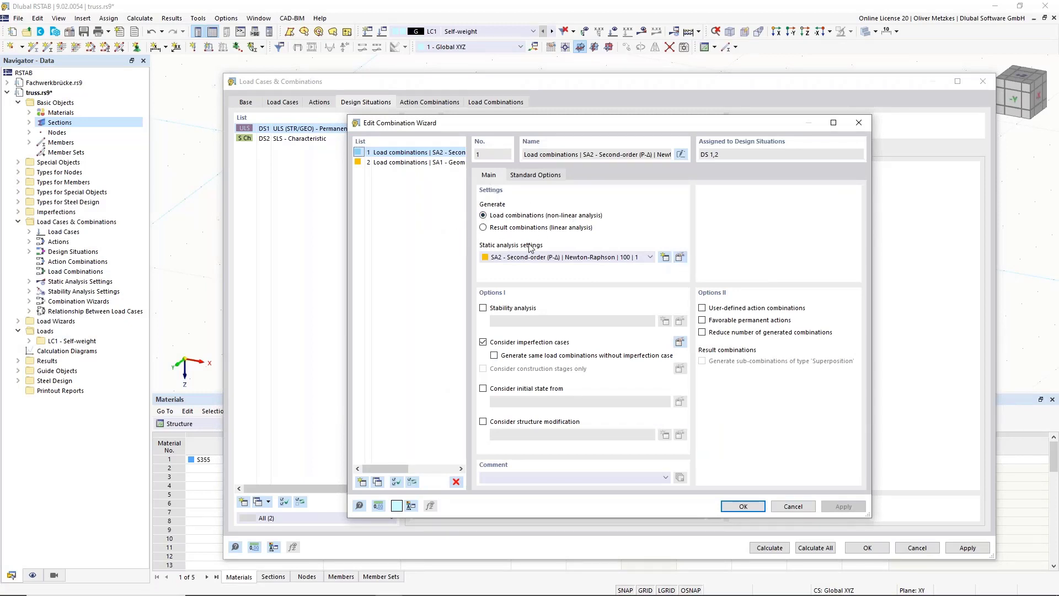
pyautogui.click(522, 262)
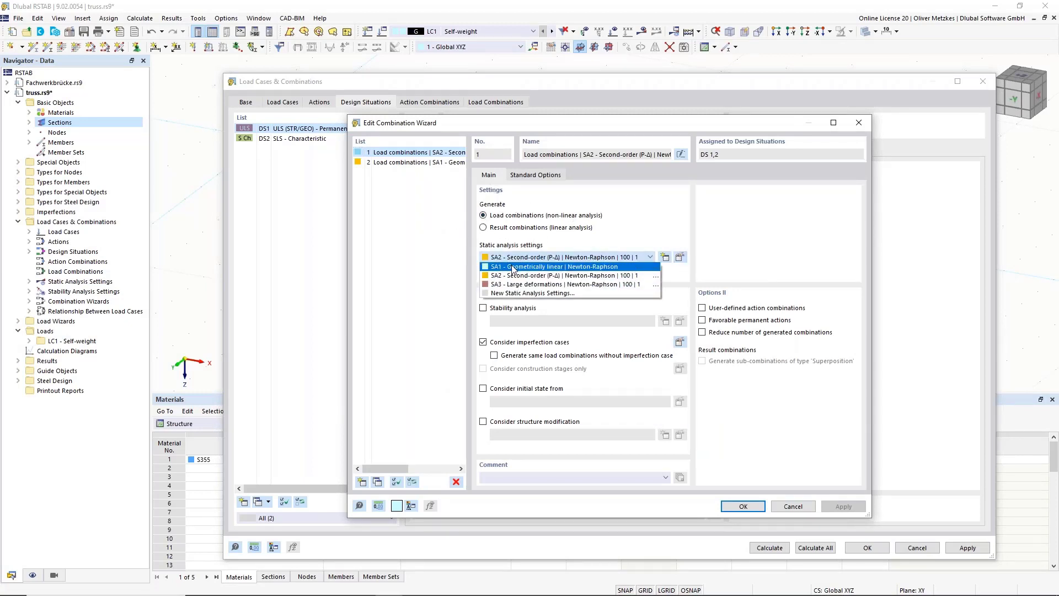
pyautogui.click(516, 275)
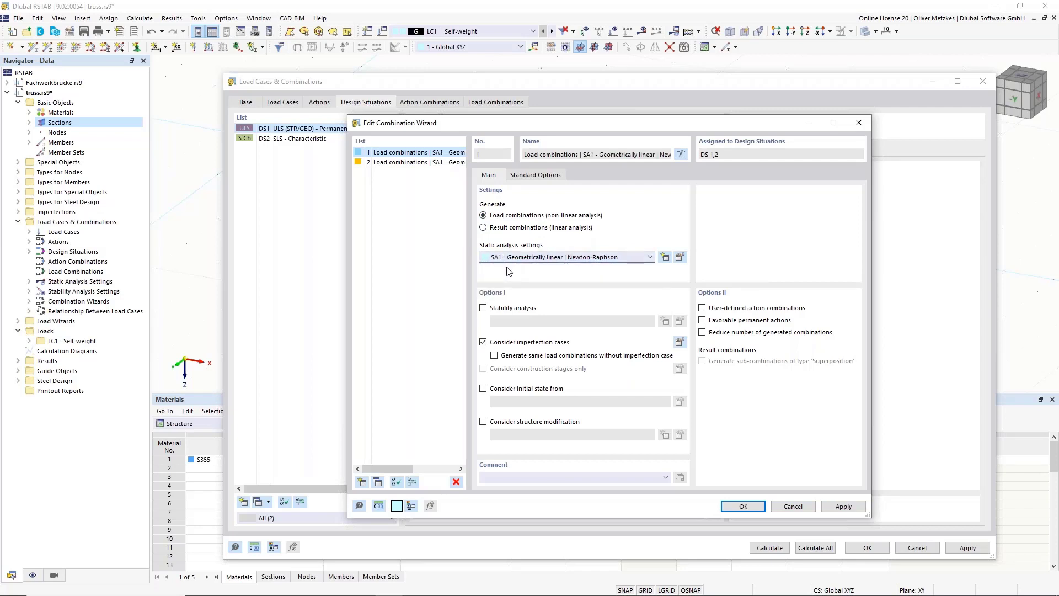
pyautogui.click(484, 309)
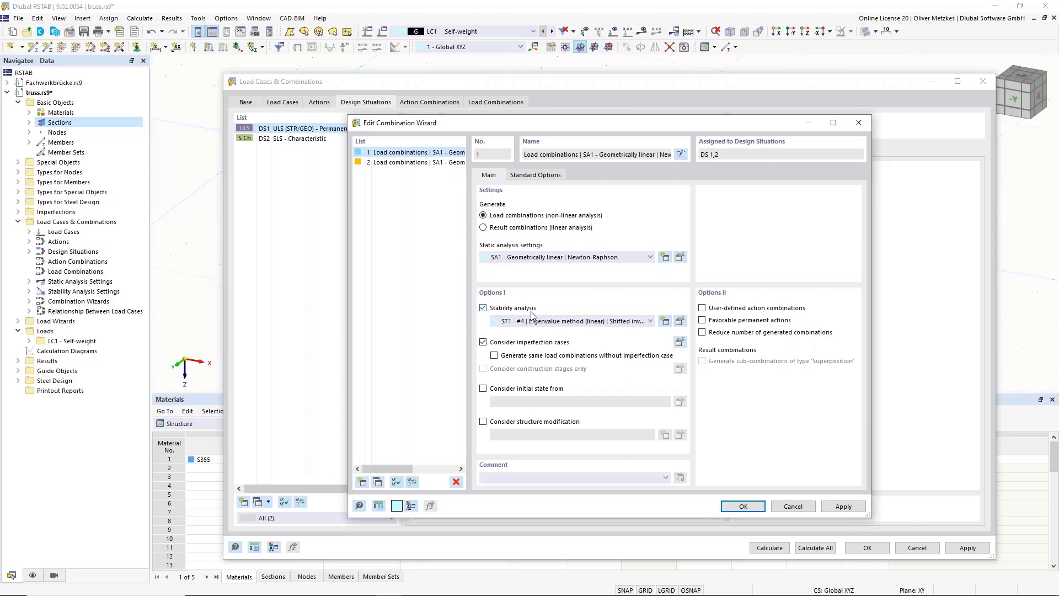
pyautogui.click(503, 343)
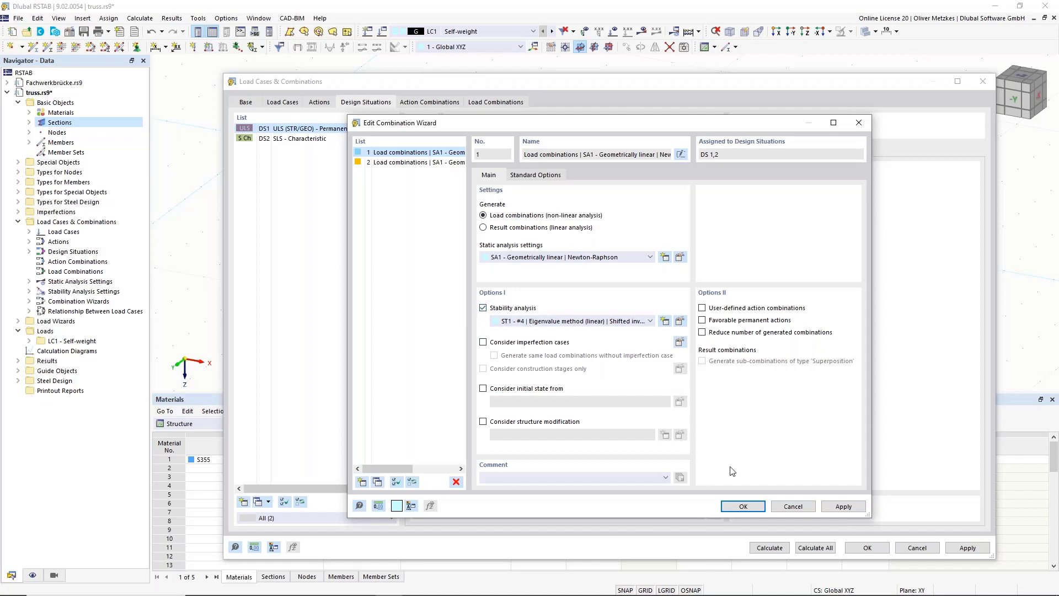
pyautogui.click(743, 505)
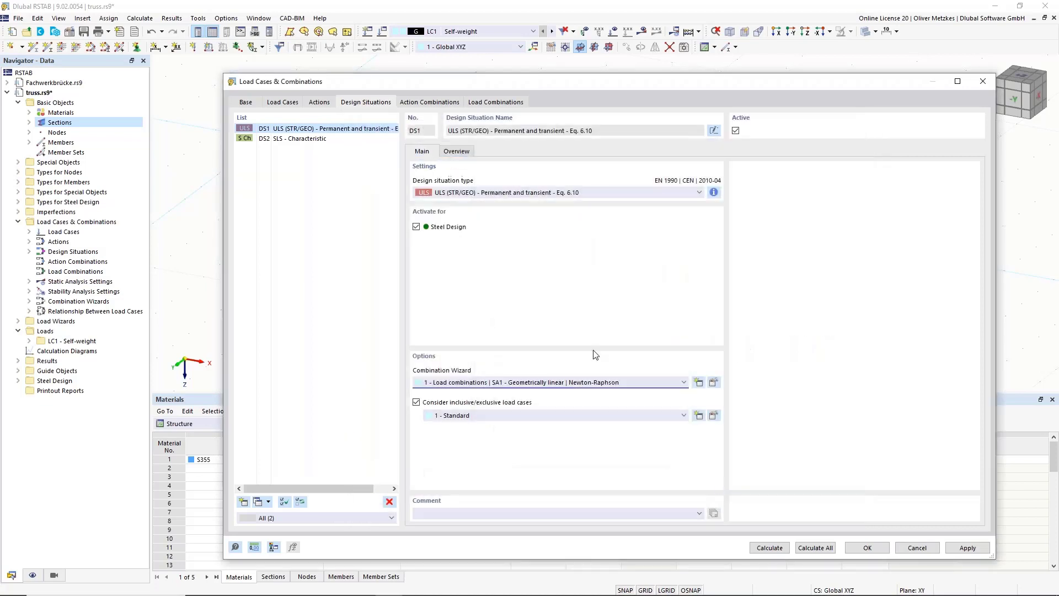
# Assign combination wizard 2 with SA1 - Geometrically linear to the SLS - Characteristic design situation and consider inclusive/exclusive load cases using relationship 1 - Standard.
pyautogui.click(328, 142)
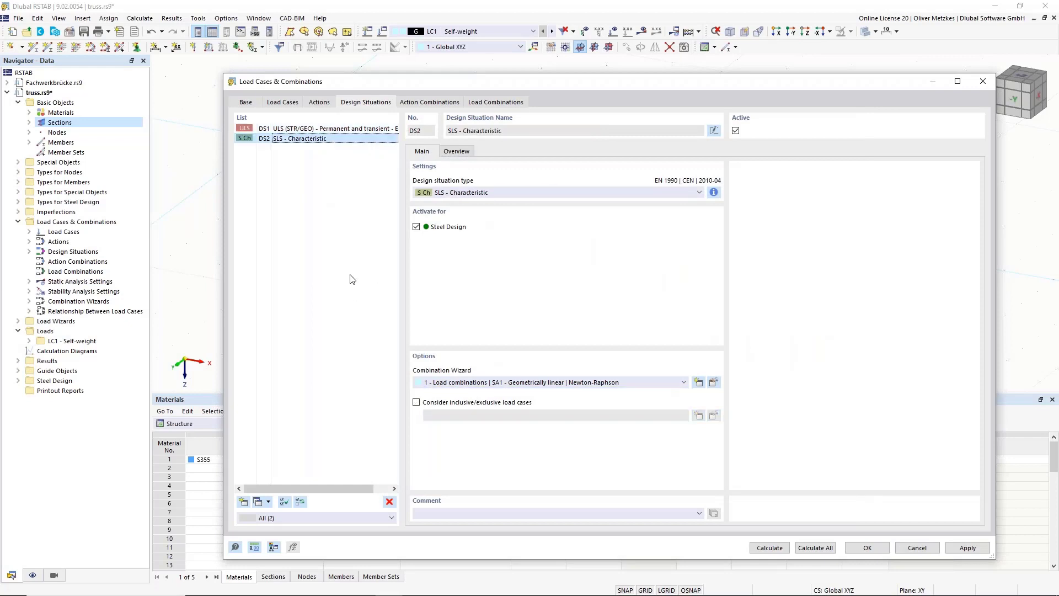
pyautogui.click(660, 384)
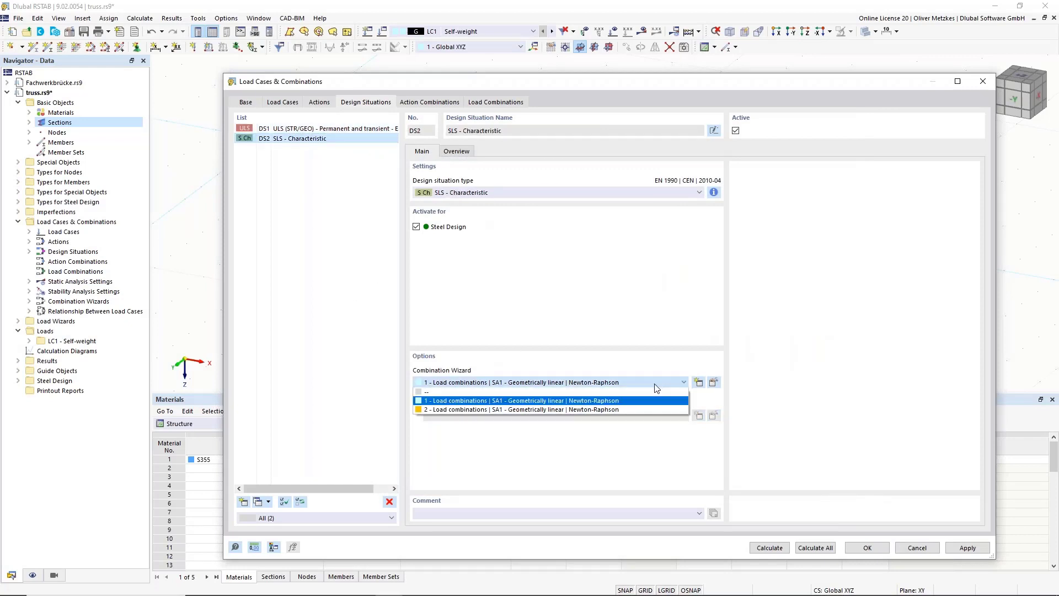
pyautogui.click(528, 408)
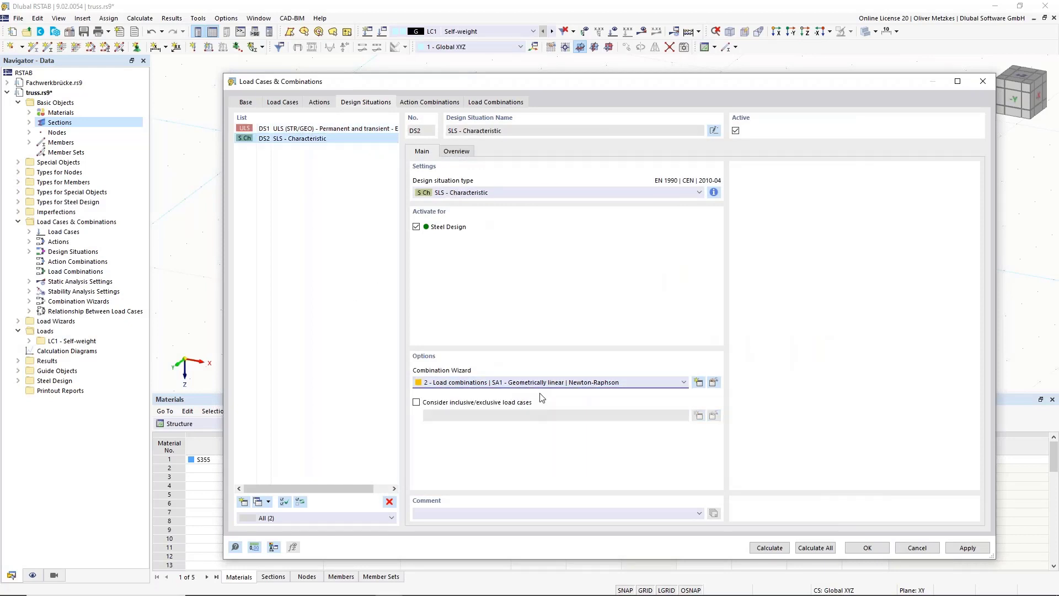
pyautogui.click(717, 381)
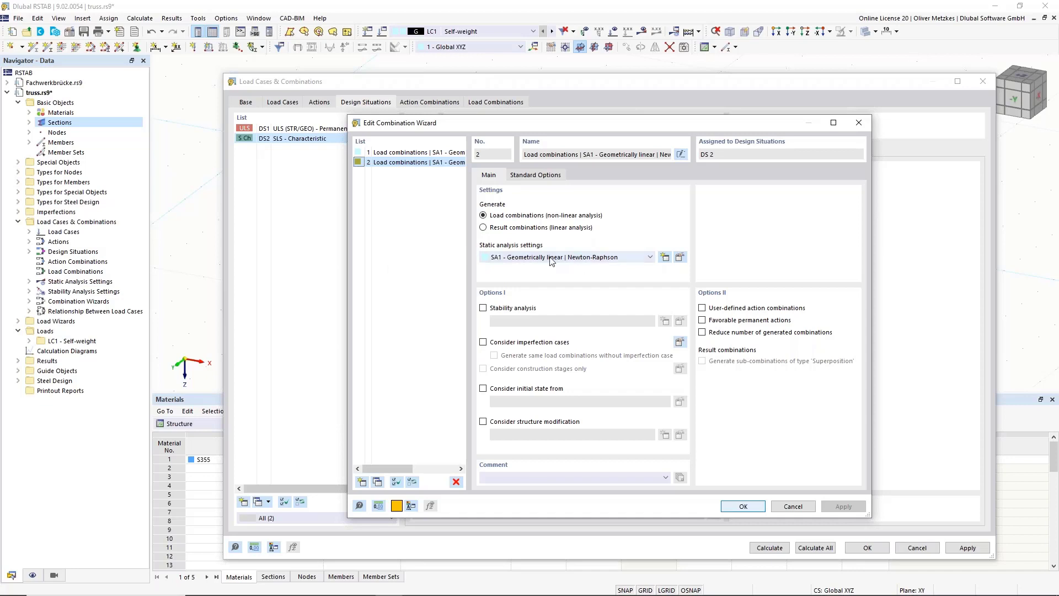
pyautogui.click(750, 507)
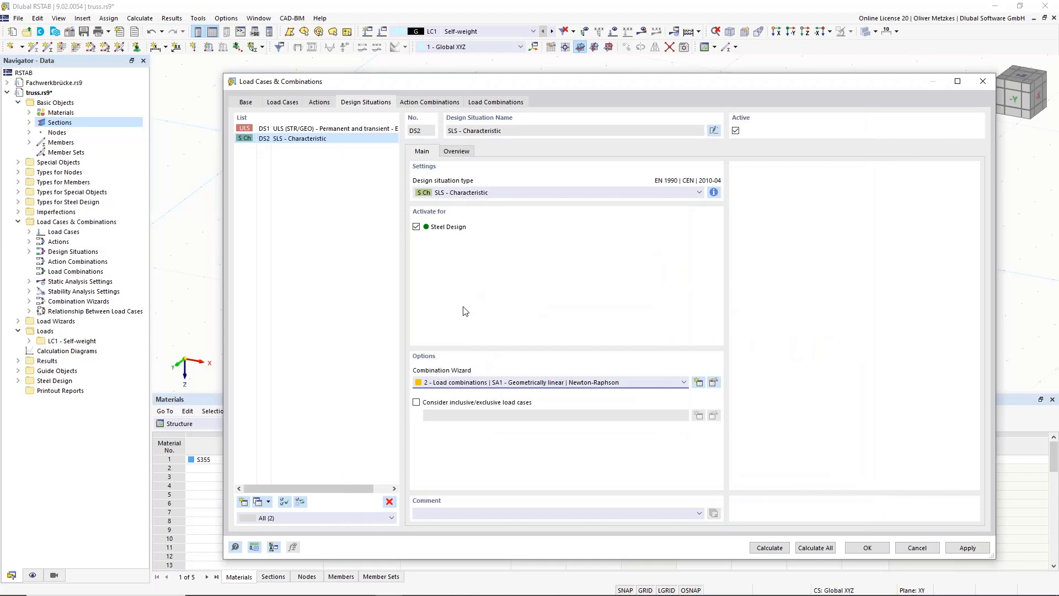
pyautogui.click(434, 403)
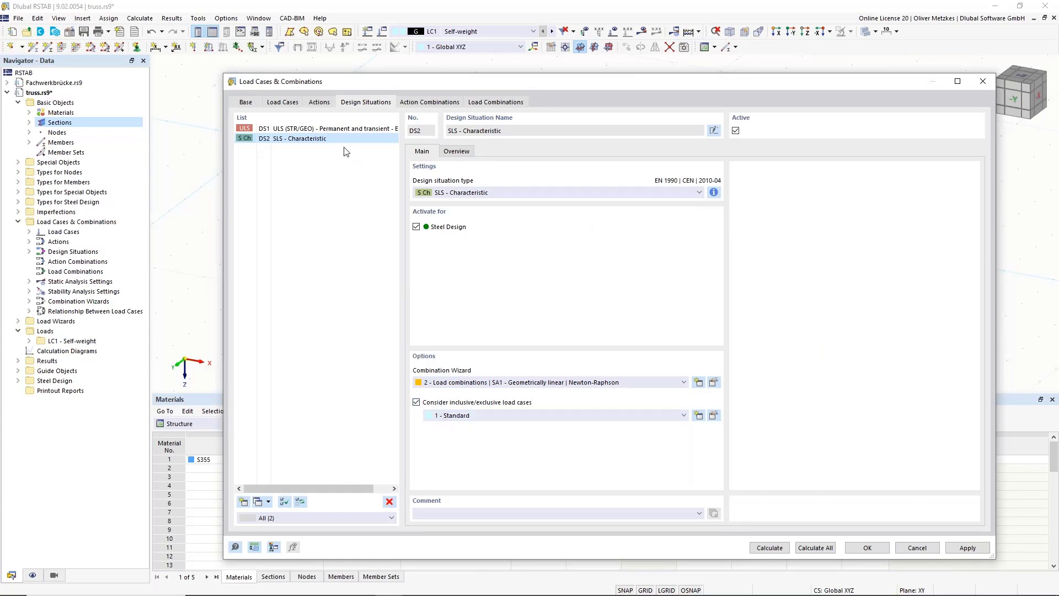
# Review the generated action combinations and load combinations CO19, CO8 and CO5, and accept the load cases and combinations.
pyautogui.click(423, 104)
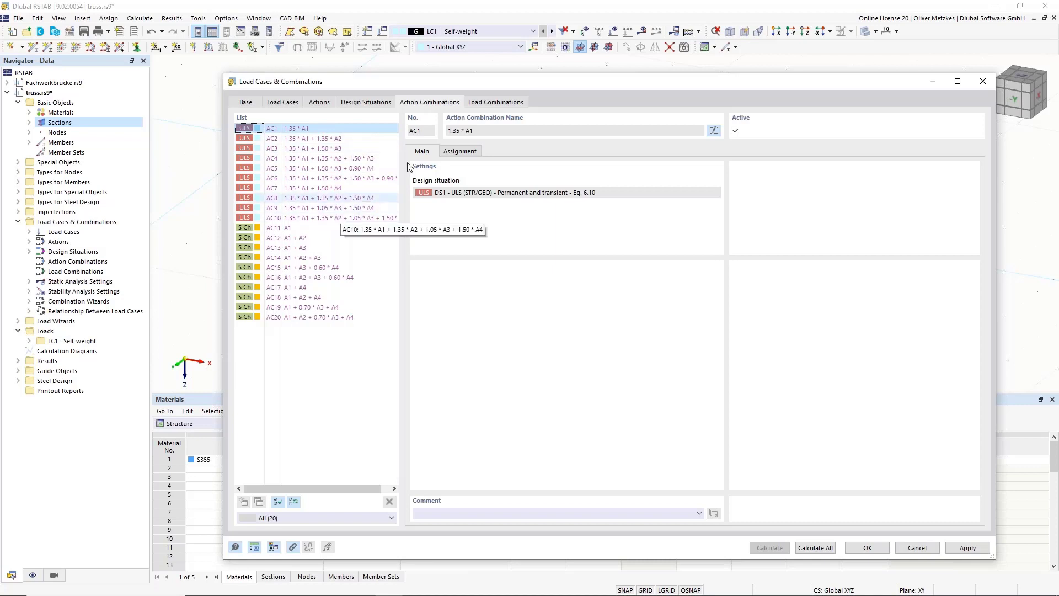
pyautogui.click(471, 104)
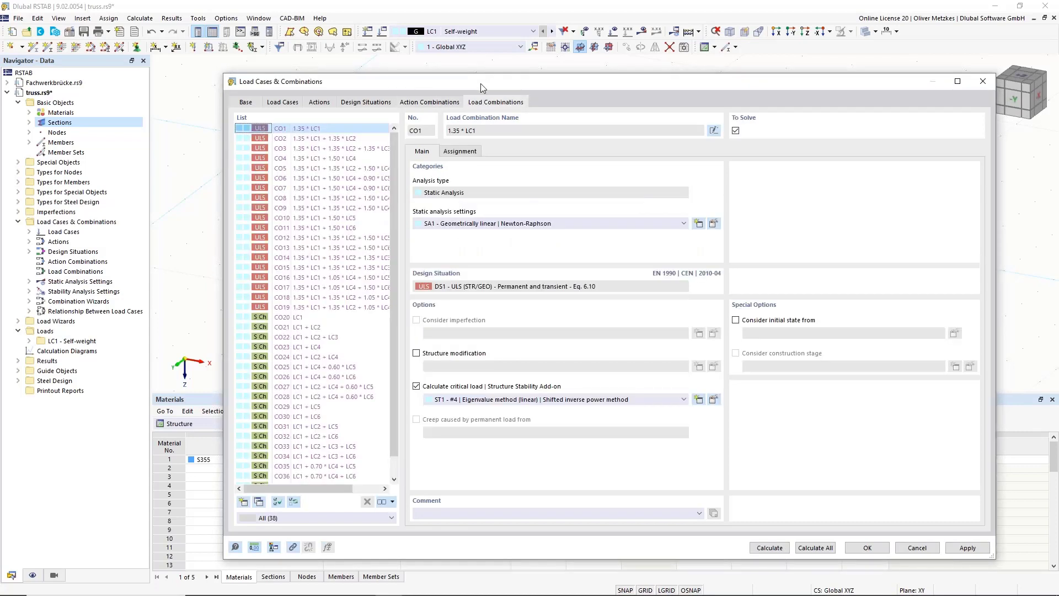
pyautogui.click(282, 307)
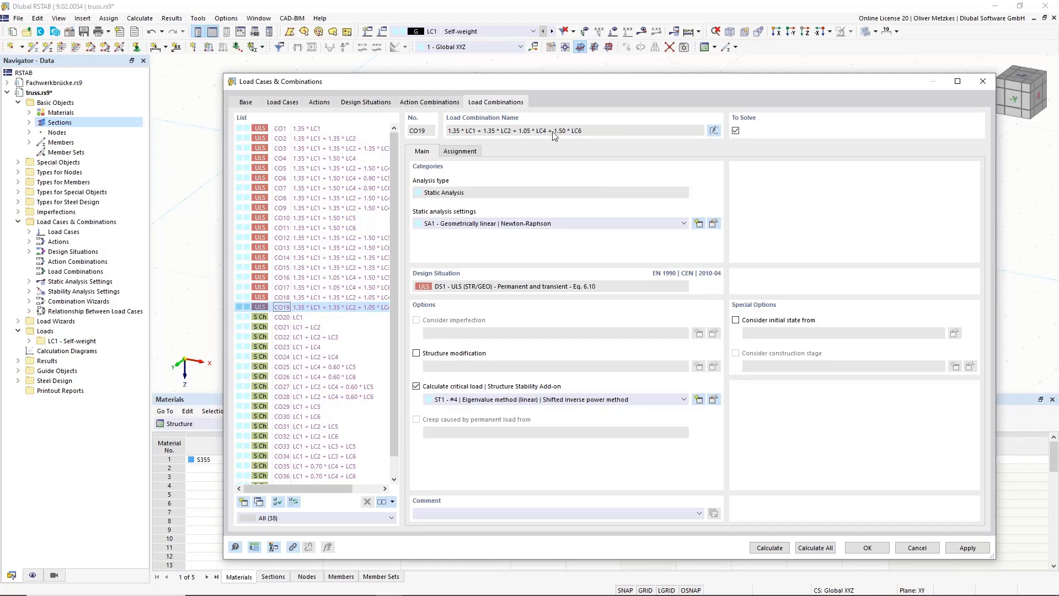
pyautogui.click(327, 197)
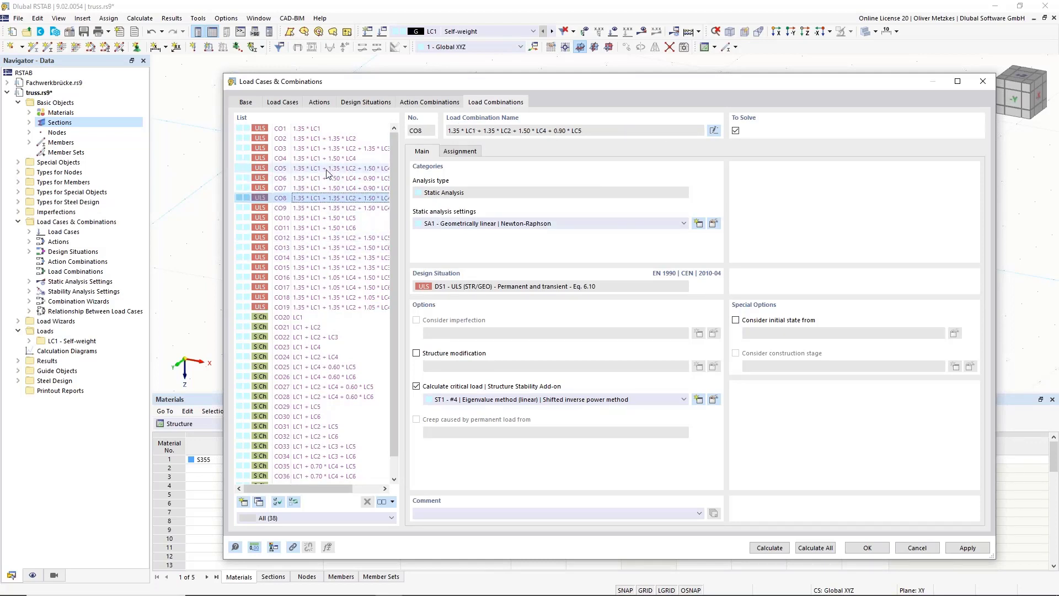
pyautogui.click(327, 170)
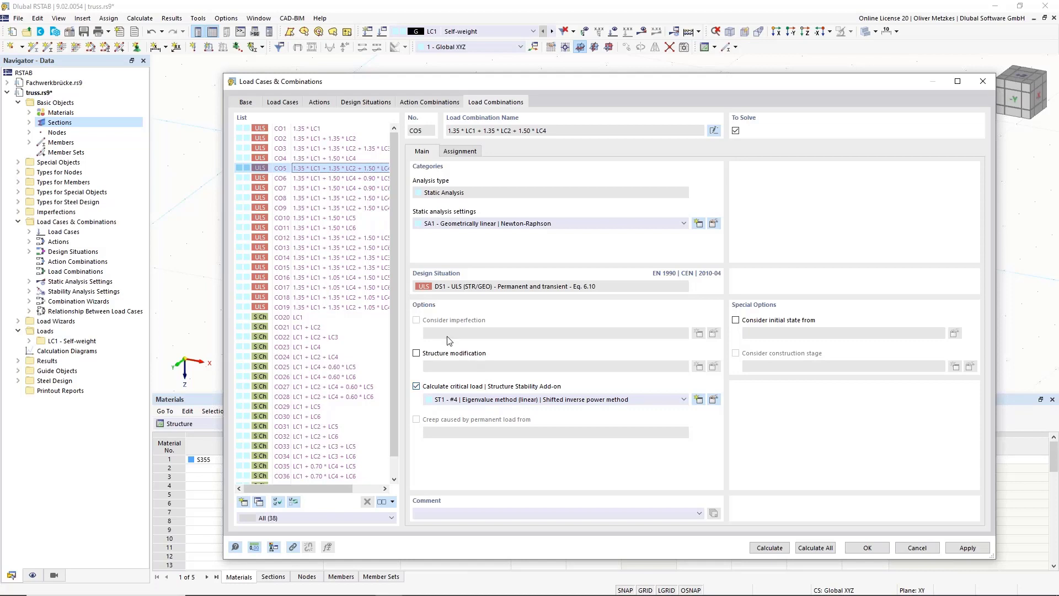
pyautogui.click(868, 547)
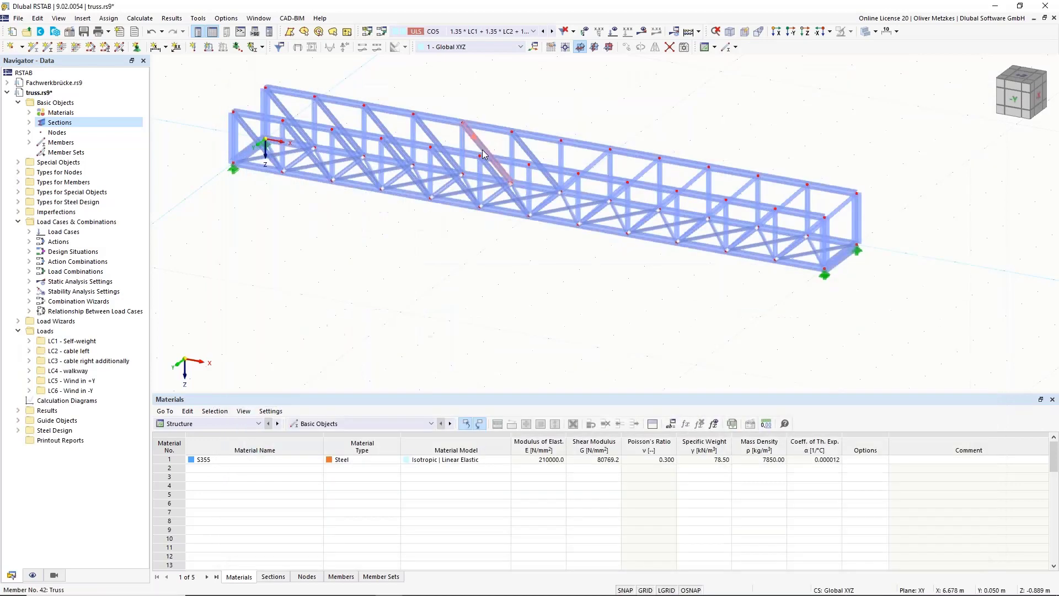
# Make LC2 - cable left the active load case and show the available load wizards.
pyautogui.moveTo(483, 153)
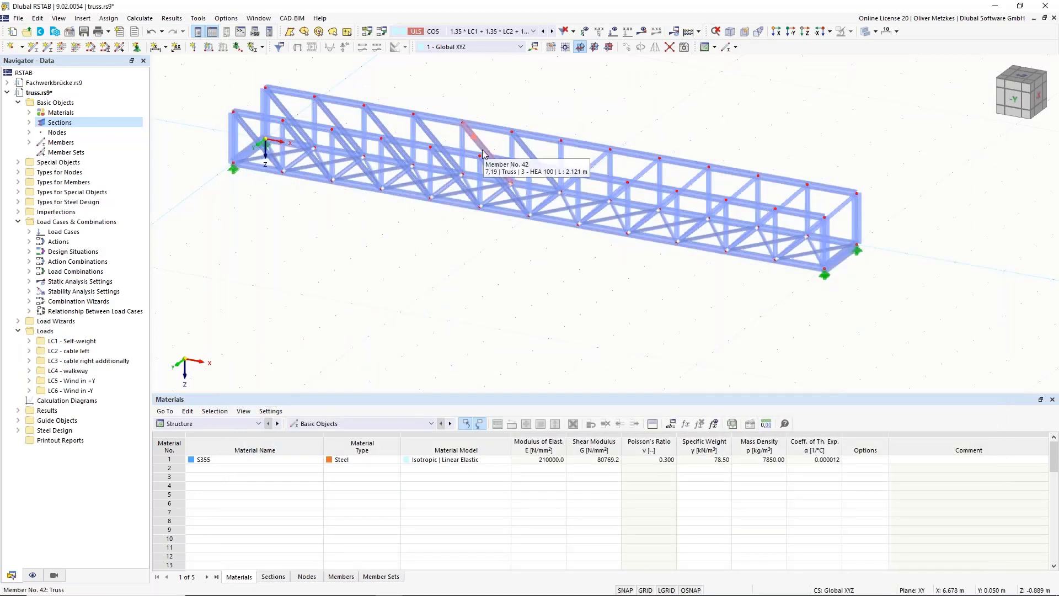
pyautogui.click(489, 31)
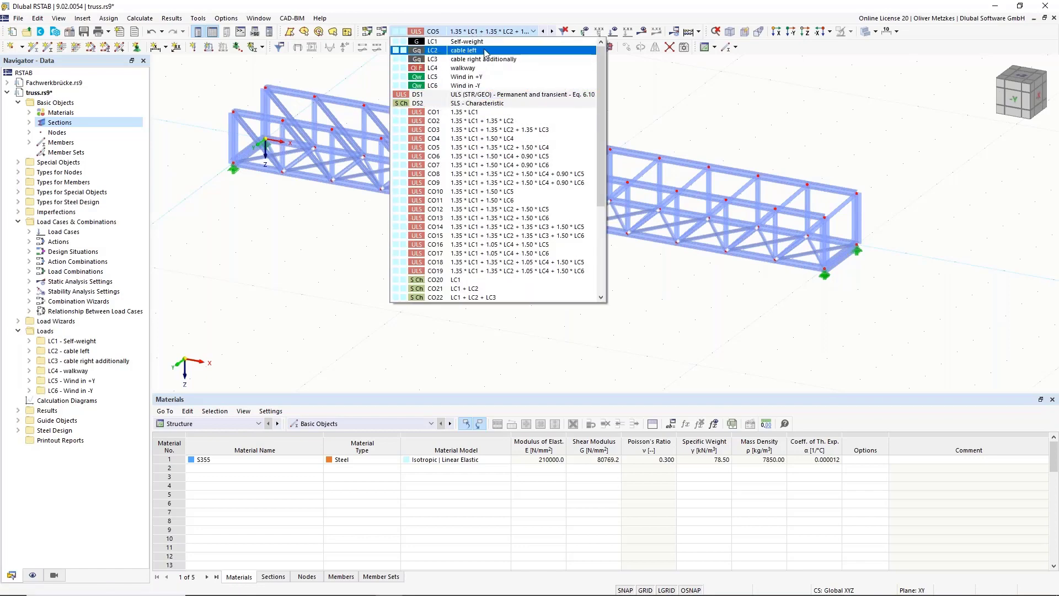
pyautogui.click(447, 51)
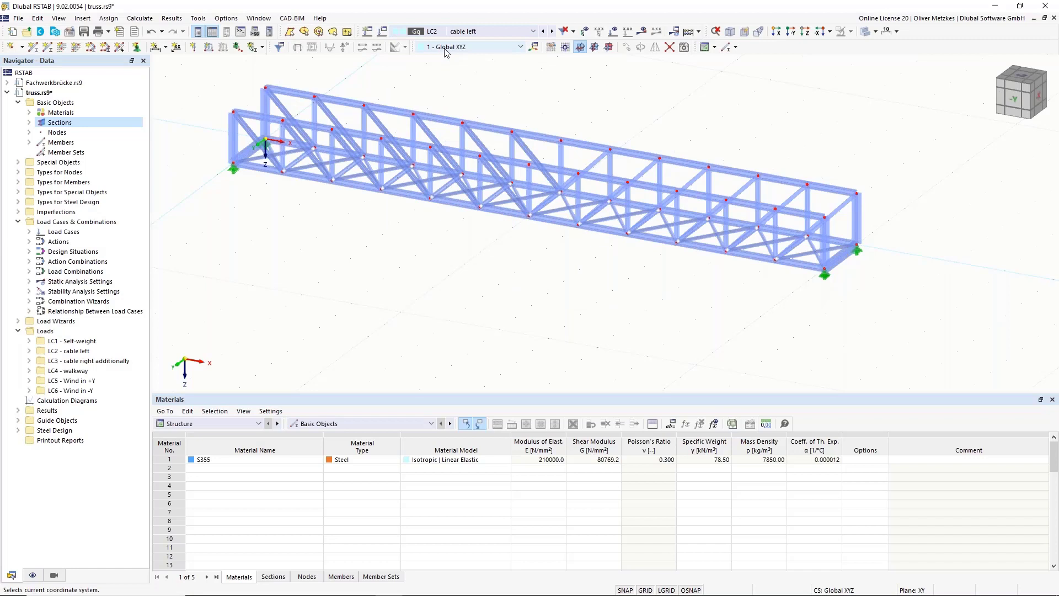
pyautogui.keyDown('ctrl'); pyautogui.moveTo(442, 308); pyautogui.dragTo(422, 313, button='middle'); pyautogui.keyUp('ctrl')
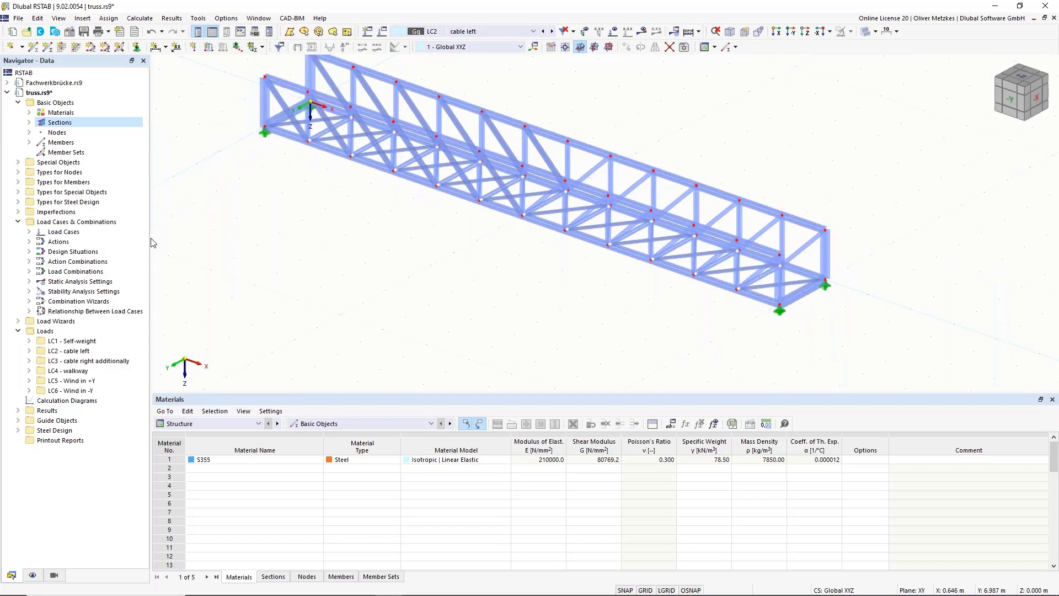
pyautogui.click(18, 321)
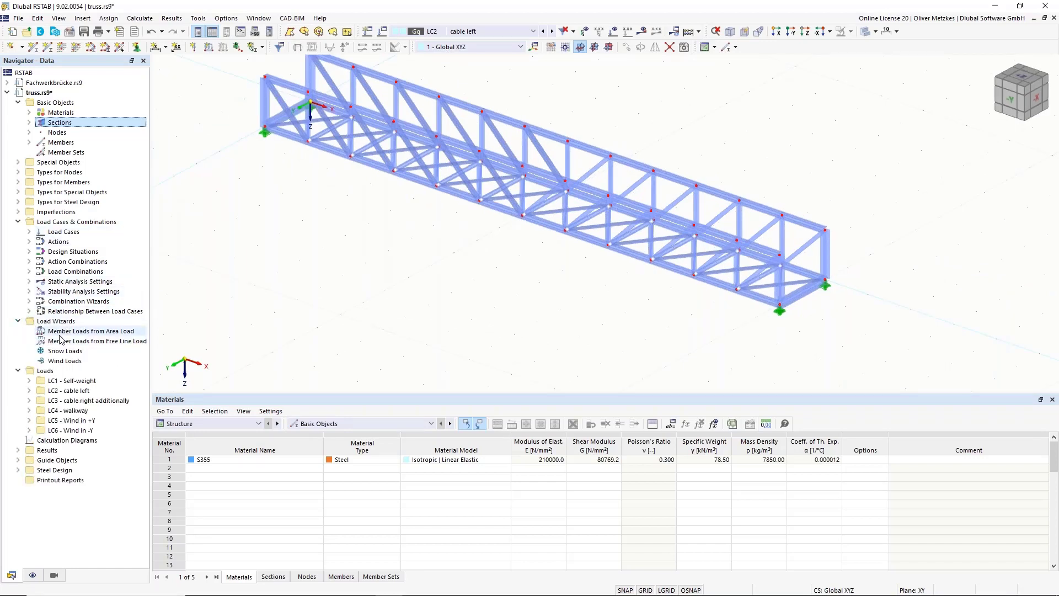
pyautogui.moveTo(426, 246); pyautogui.dragTo(442, 307, button='middle')
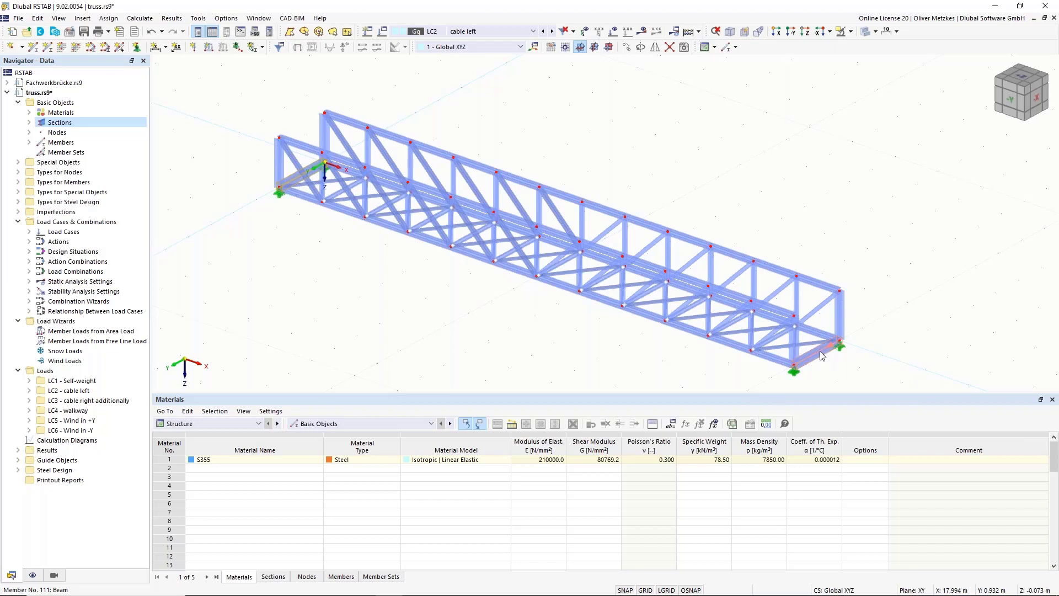
# Set up a division by distance for the two end cross beams, members 110 and 111, with the new node 40 % from the member end.
pyautogui.rightClick(821, 355)
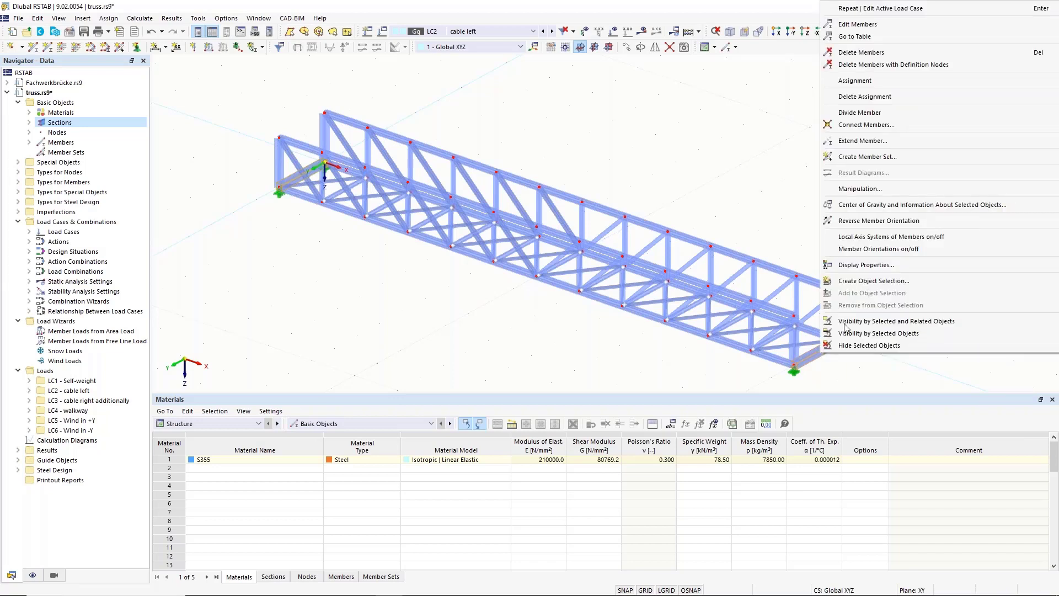
pyautogui.moveTo(866, 114)
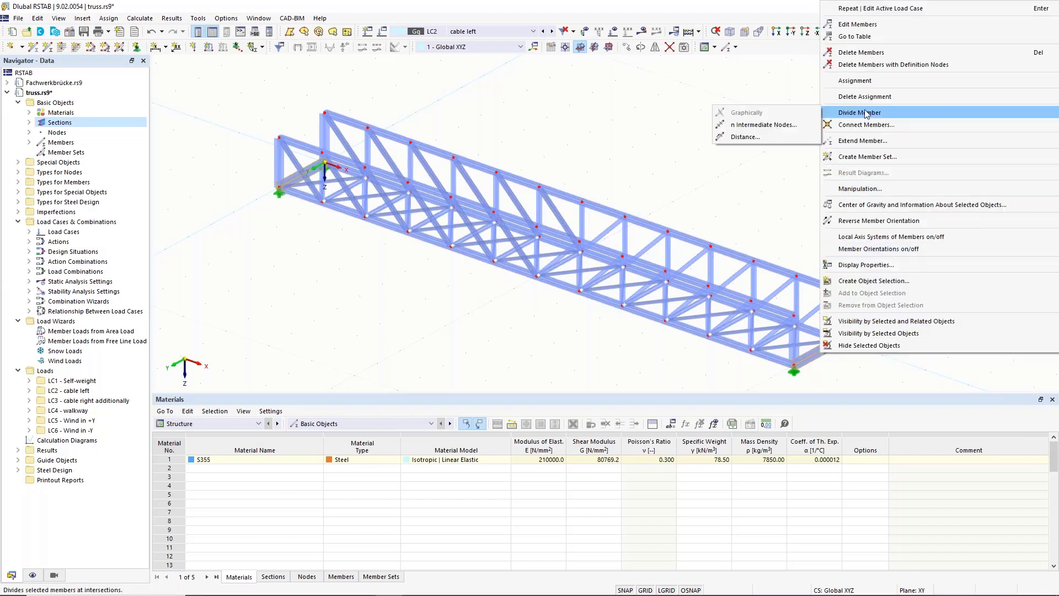
pyautogui.click(754, 138)
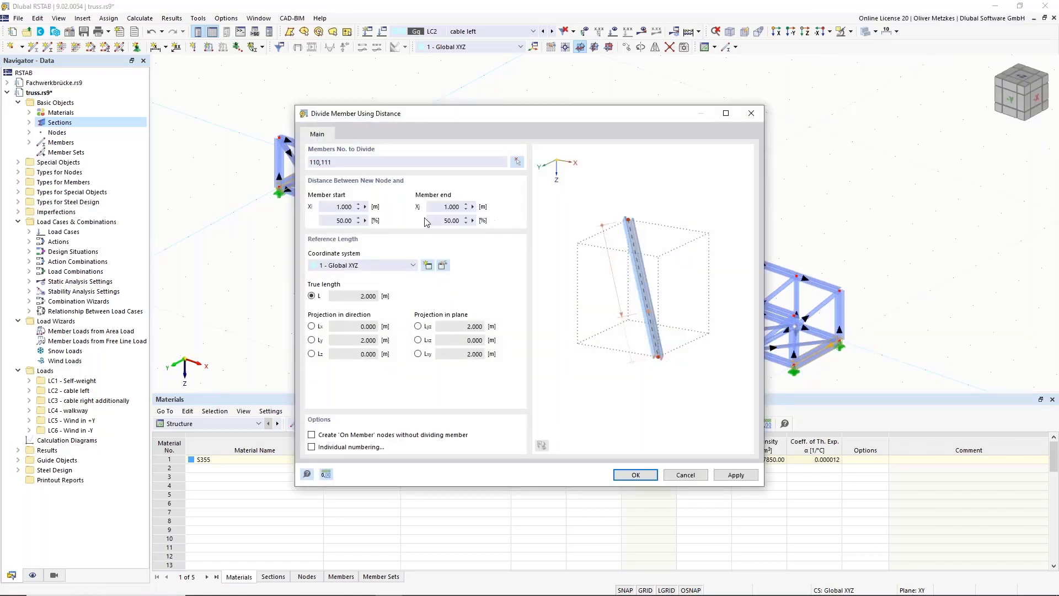
pyautogui.doubleClick(449, 219)
pyautogui.write('40')
pyautogui.click(445, 206)
# Create the nodes on both end cross beams as 'On Member' nodes without dividing the members.
pyautogui.click(312, 436)
pyautogui.moveTo(441, 118); pyautogui.dragTo(375, 266)
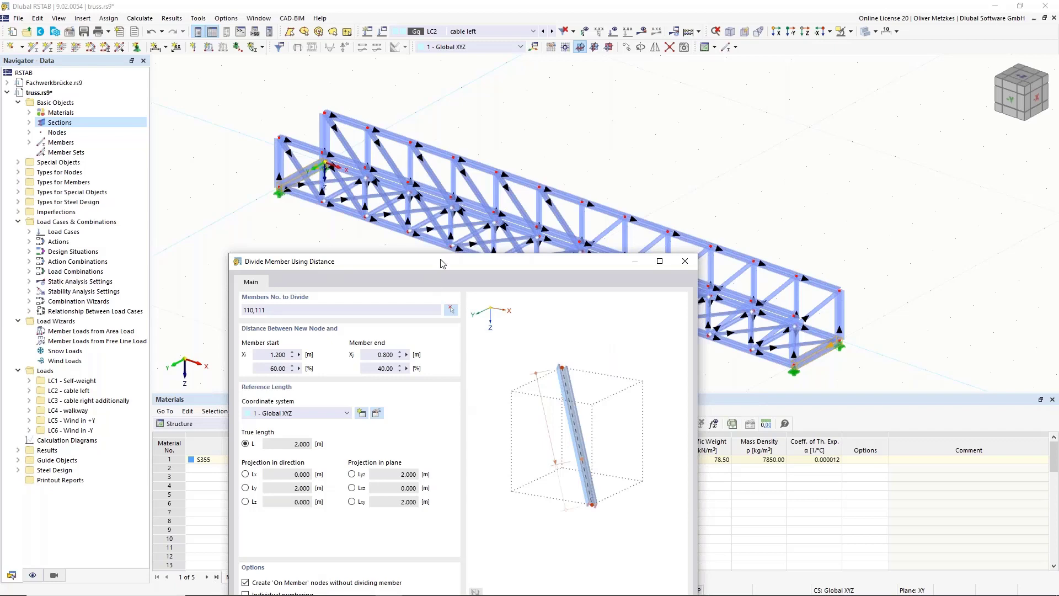
pyautogui.moveTo(444, 264); pyautogui.dragTo(407, 83)
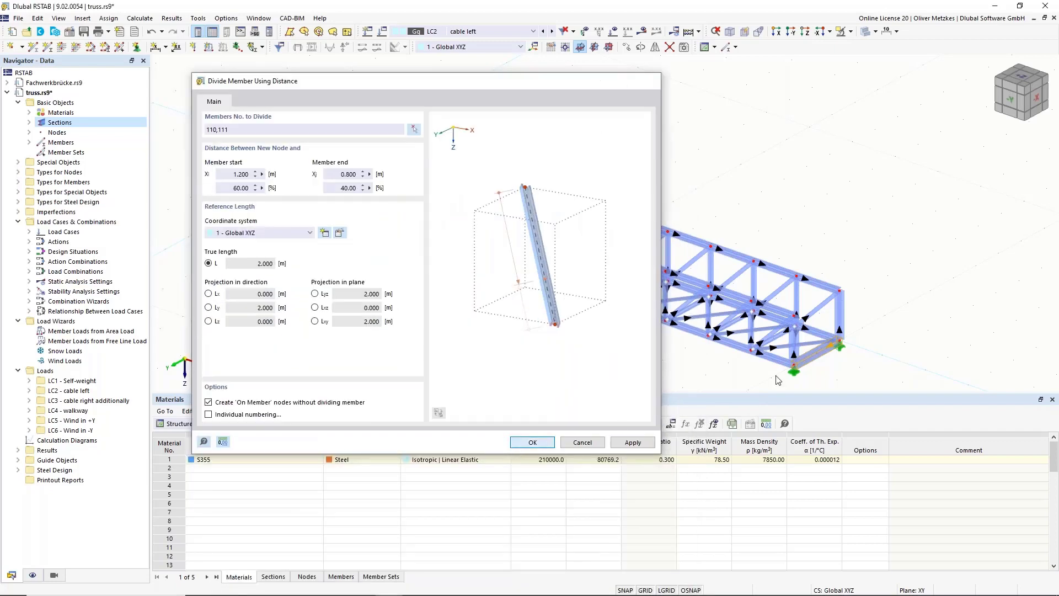
pyautogui.click(532, 442)
pyautogui.scroll(3, 827, 363)
pyautogui.scroll(2, 827, 364)
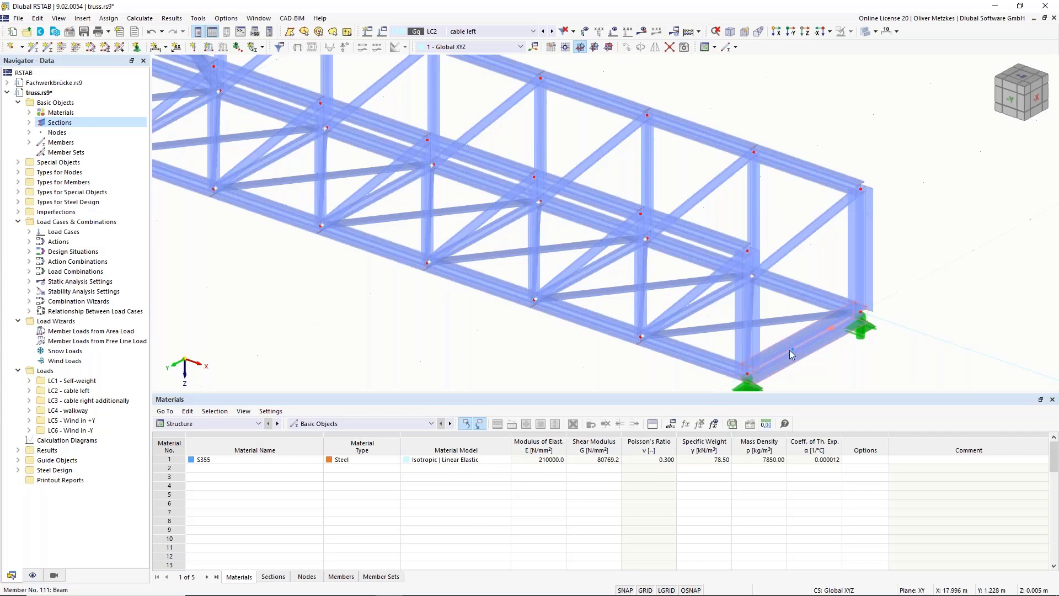
pyautogui.scroll(-5, 789, 350)
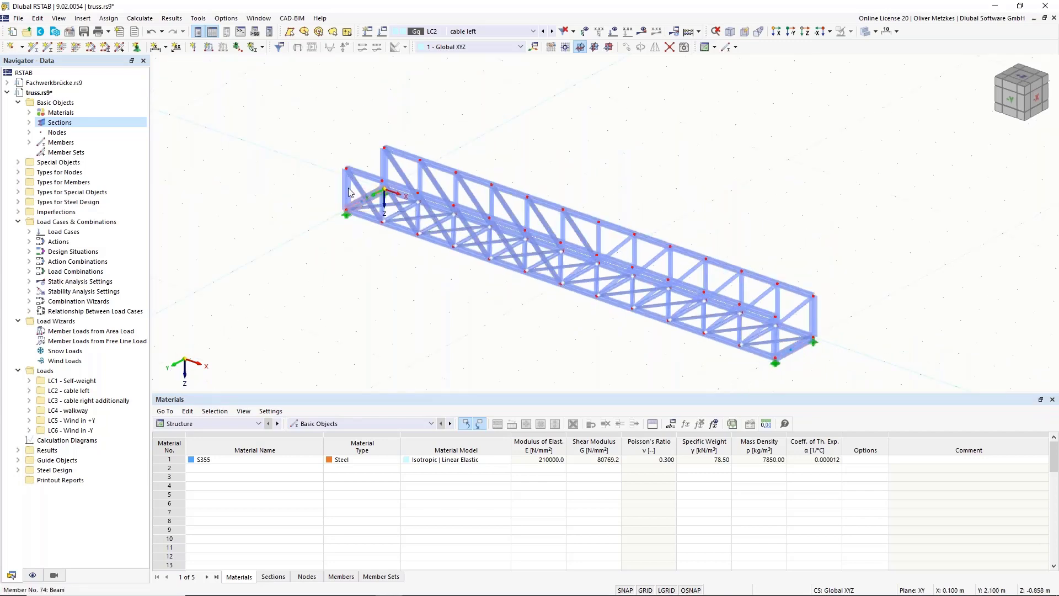
# Create a Member Loads from Area Load wizard for LC2 - cable left with a uniform load of 1.50 kN/m² in direction ZA.
pyautogui.rightClick(76, 334)
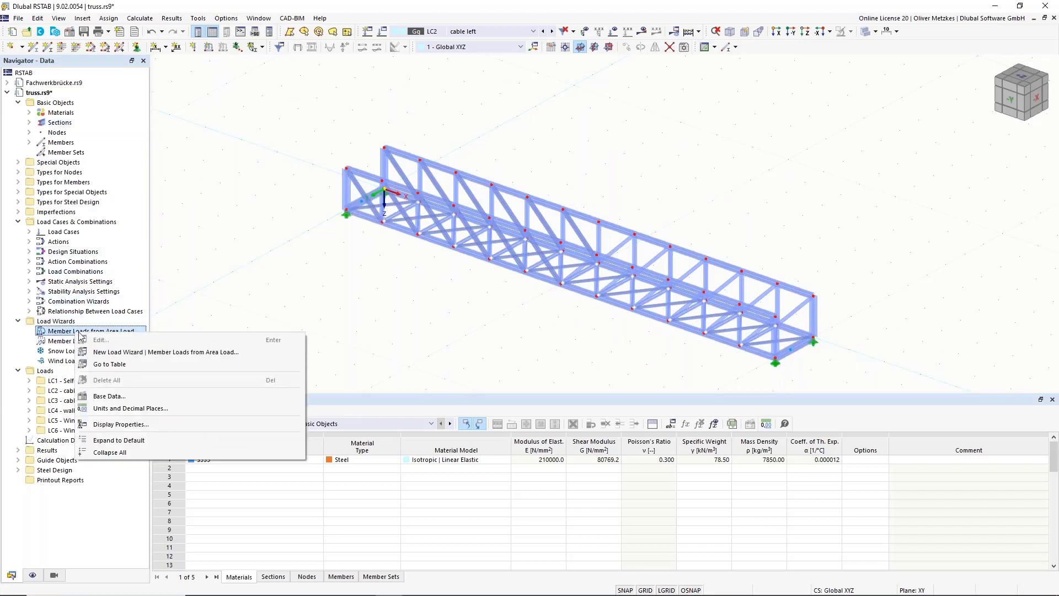
pyautogui.click(109, 352)
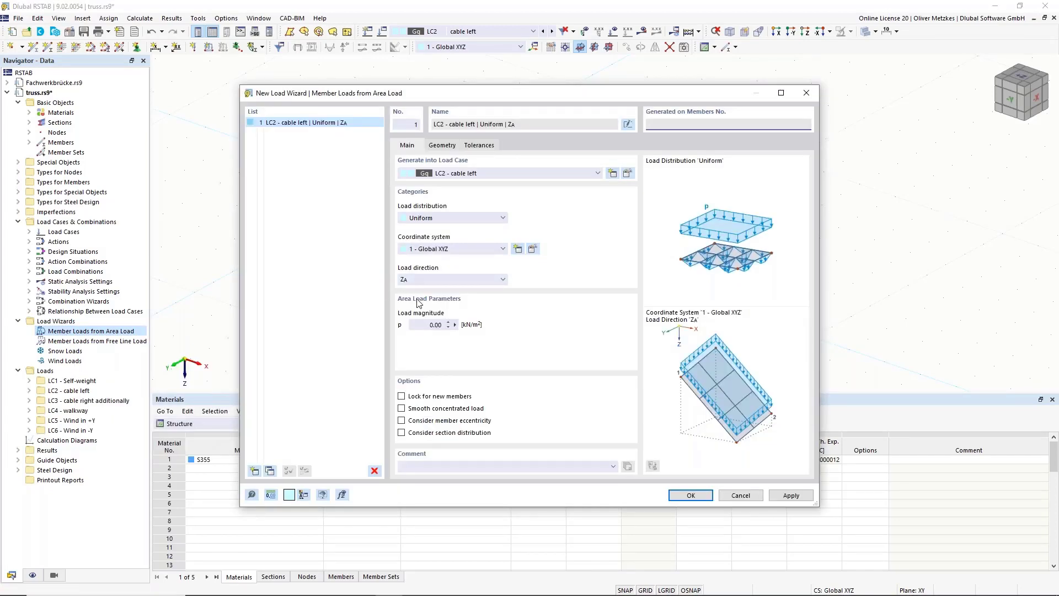
pyautogui.click(422, 323)
pyautogui.click(442, 145)
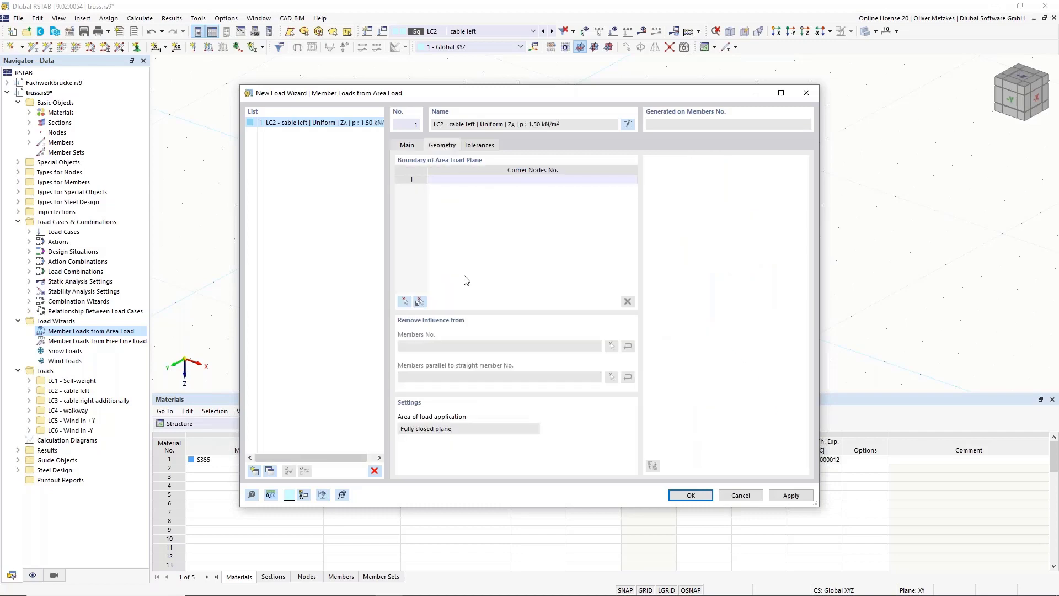
# Define the boundary of the area load plane on the bridge deck with corner nodes 27, 53, 54 and 28.
pyautogui.moveTo(478, 102); pyautogui.dragTo(626, 261)
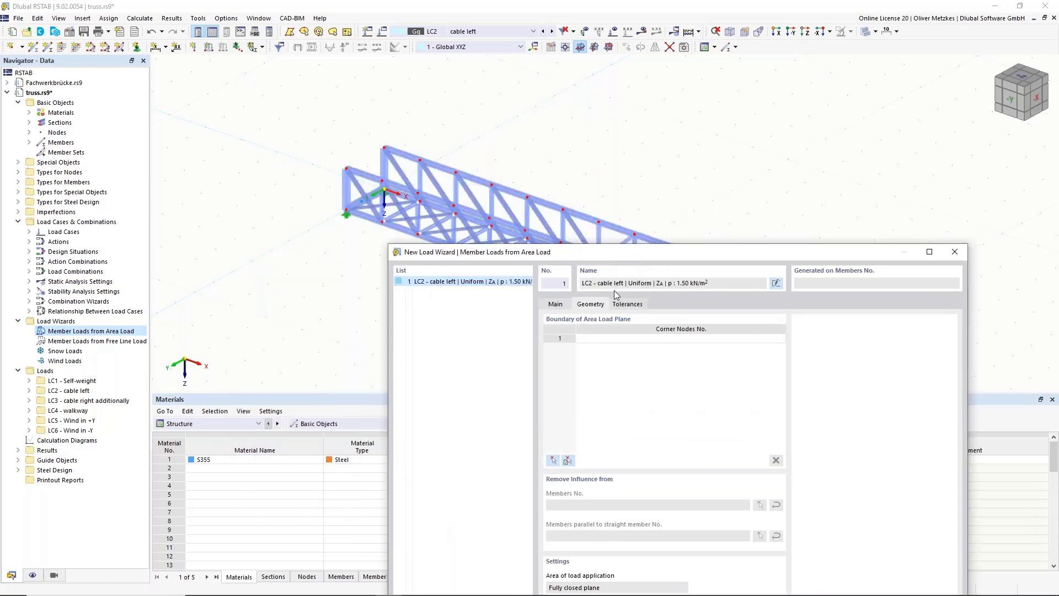
pyautogui.click(553, 461)
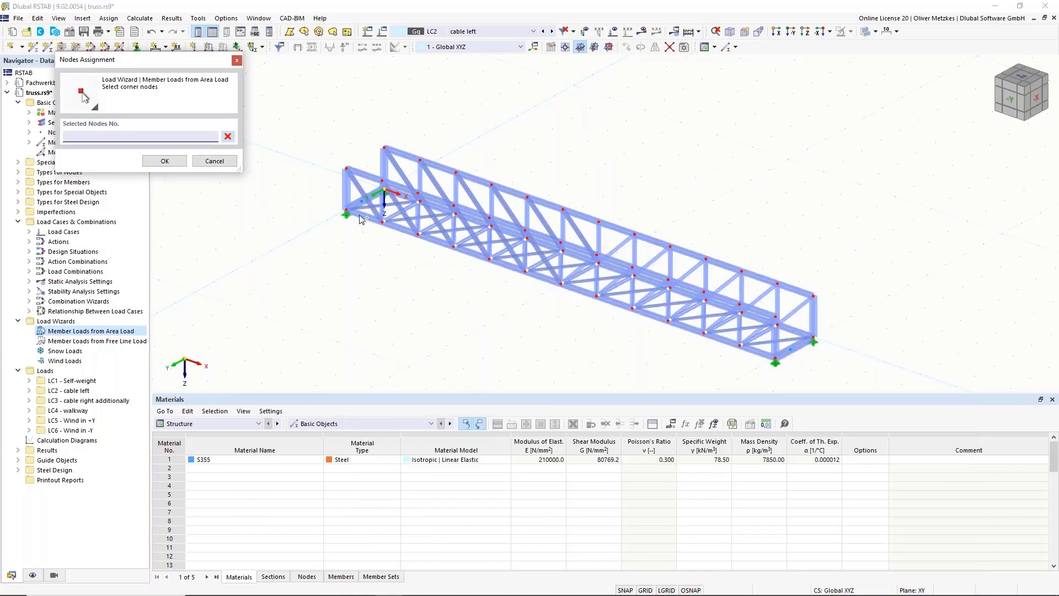
pyautogui.click(354, 206)
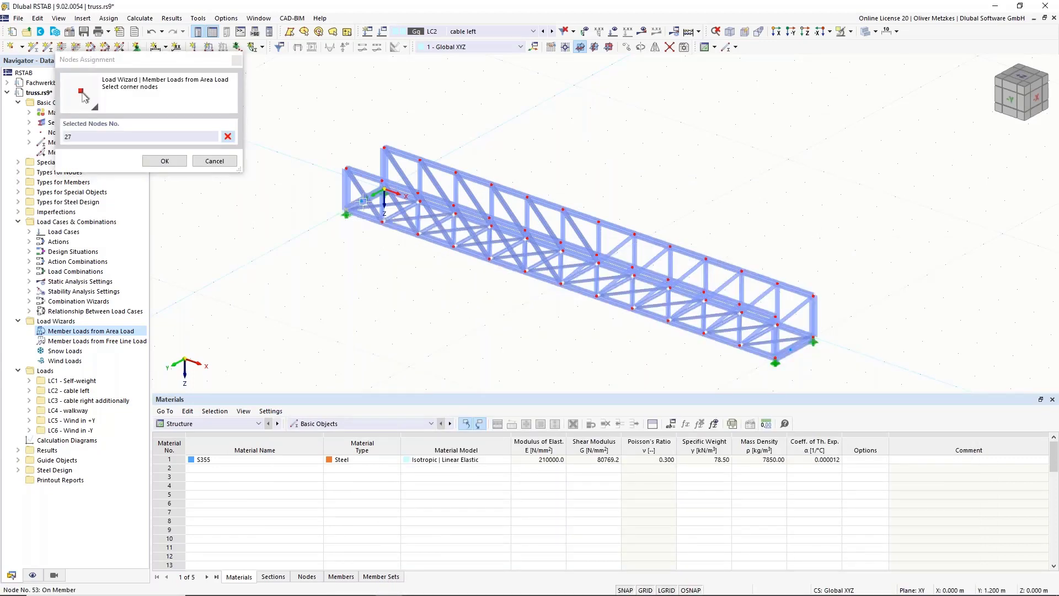
pyautogui.click(792, 350)
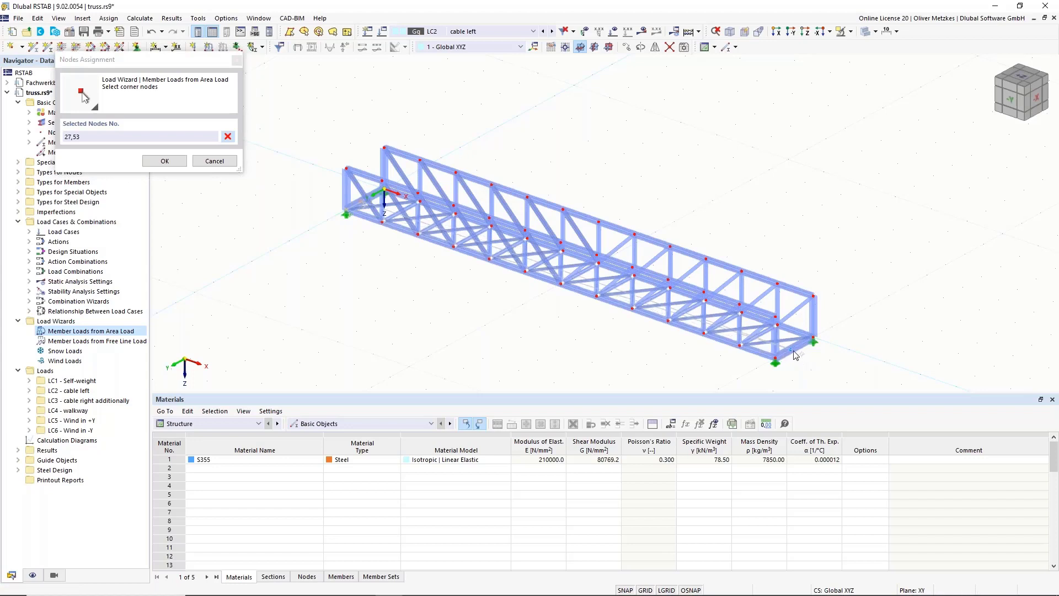
pyautogui.click(790, 350)
pyautogui.click(775, 358)
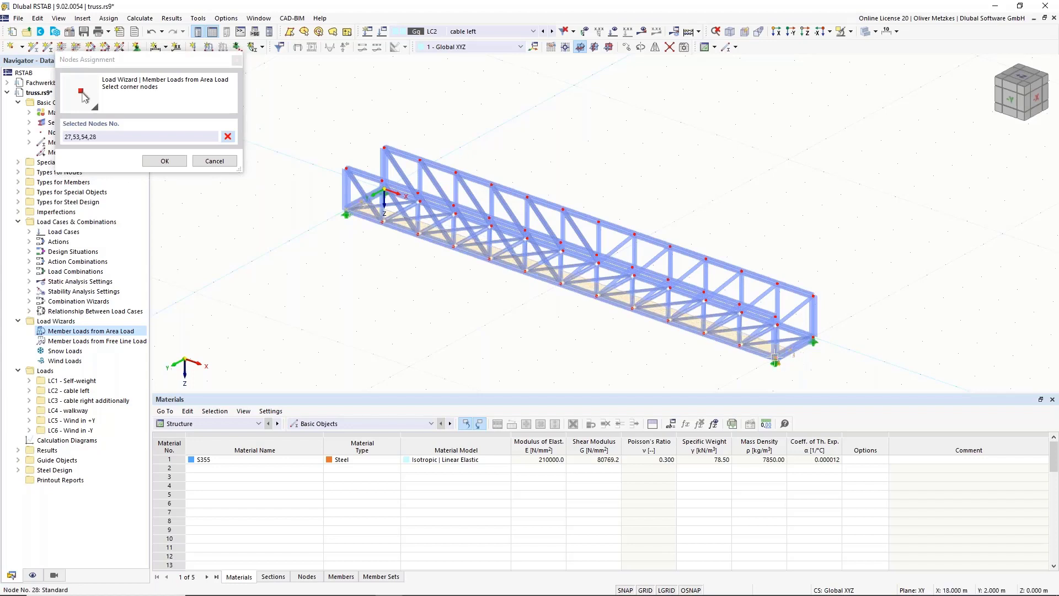
pyautogui.click(165, 161)
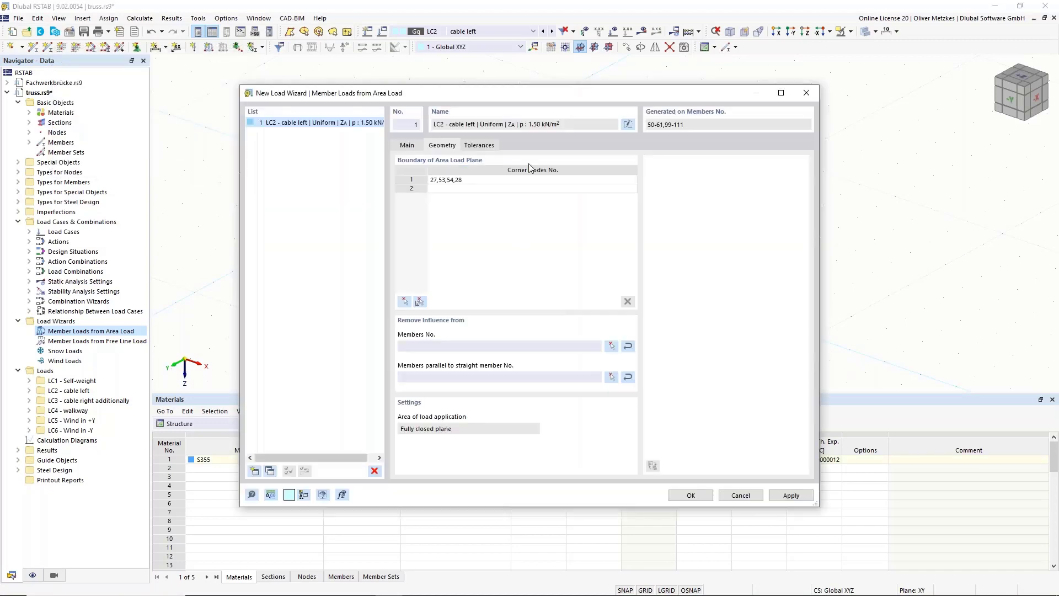
pyautogui.moveTo(432, 96); pyautogui.dragTo(742, 56)
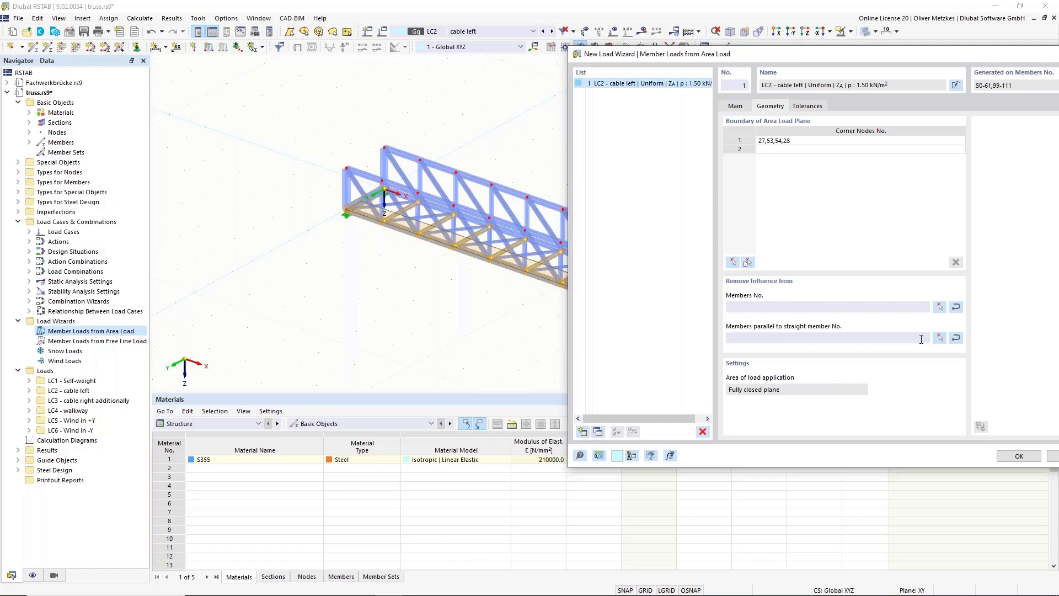
# Remove the area load's influence from members parallel to straight member 54 and save the LC2 load wizard.
pyautogui.click(938, 338)
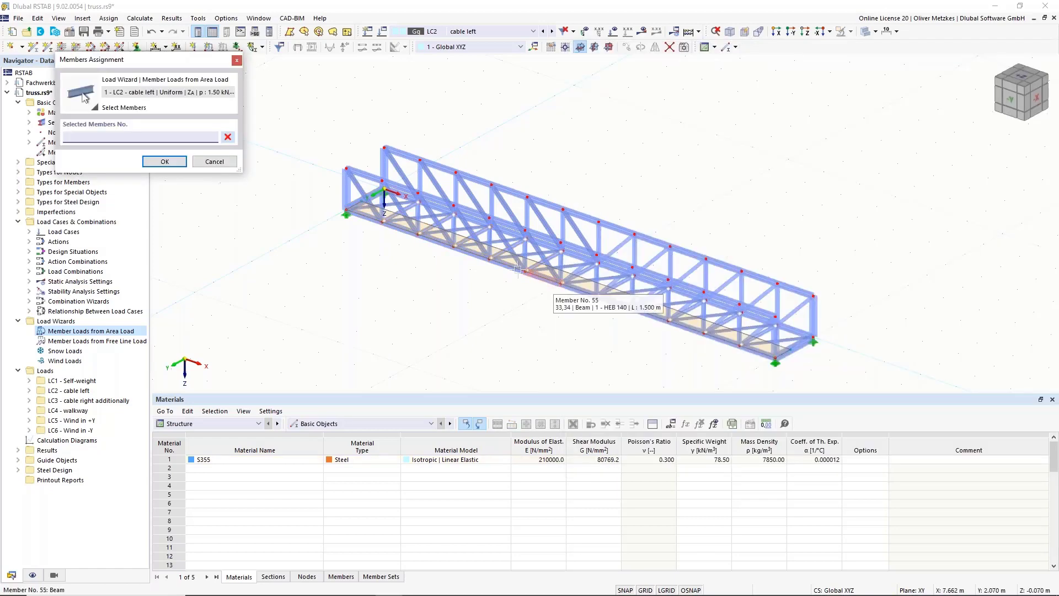
pyautogui.click(508, 263)
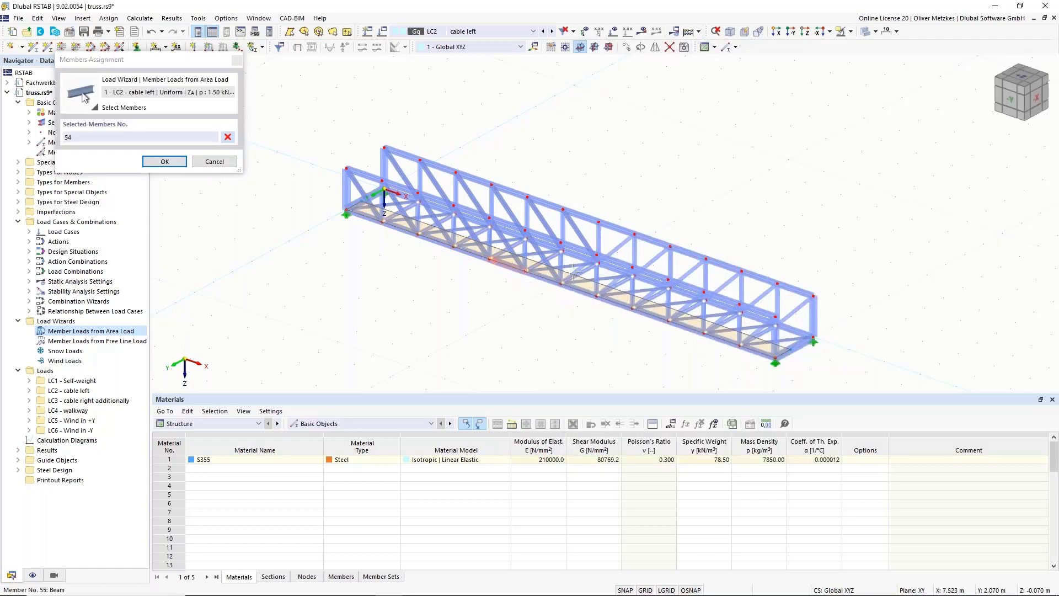
pyautogui.click(164, 161)
pyautogui.moveTo(503, 95); pyautogui.dragTo(861, 107)
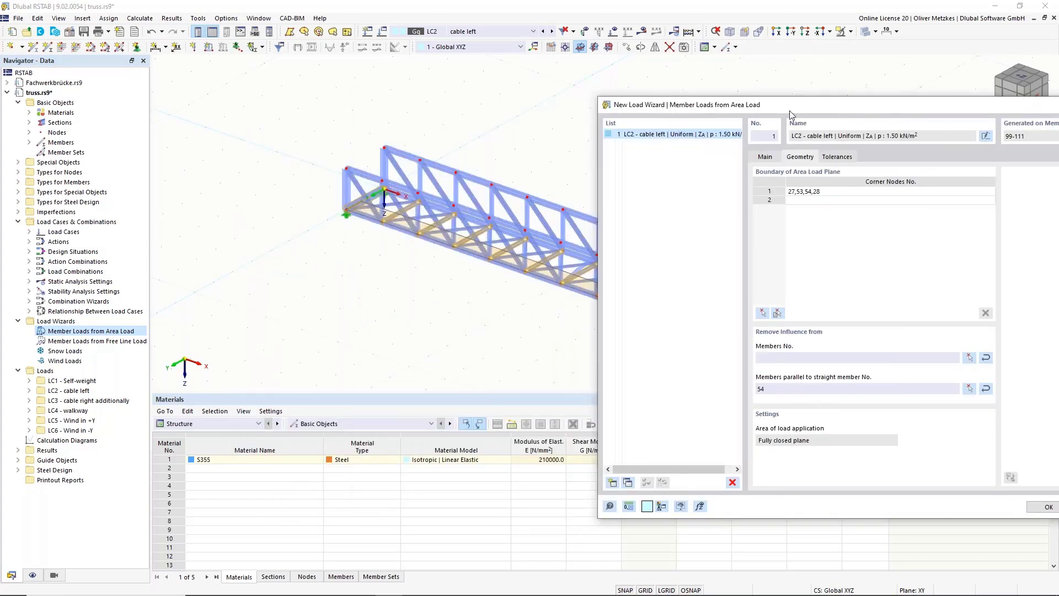
pyautogui.moveTo(789, 110); pyautogui.dragTo(598, 81)
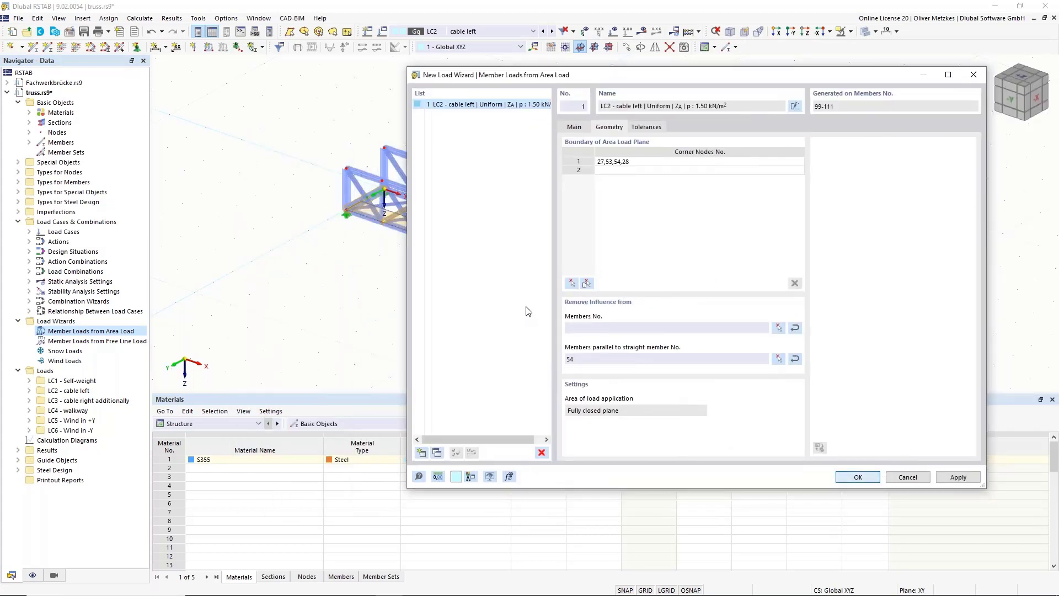
pyautogui.press('Return')
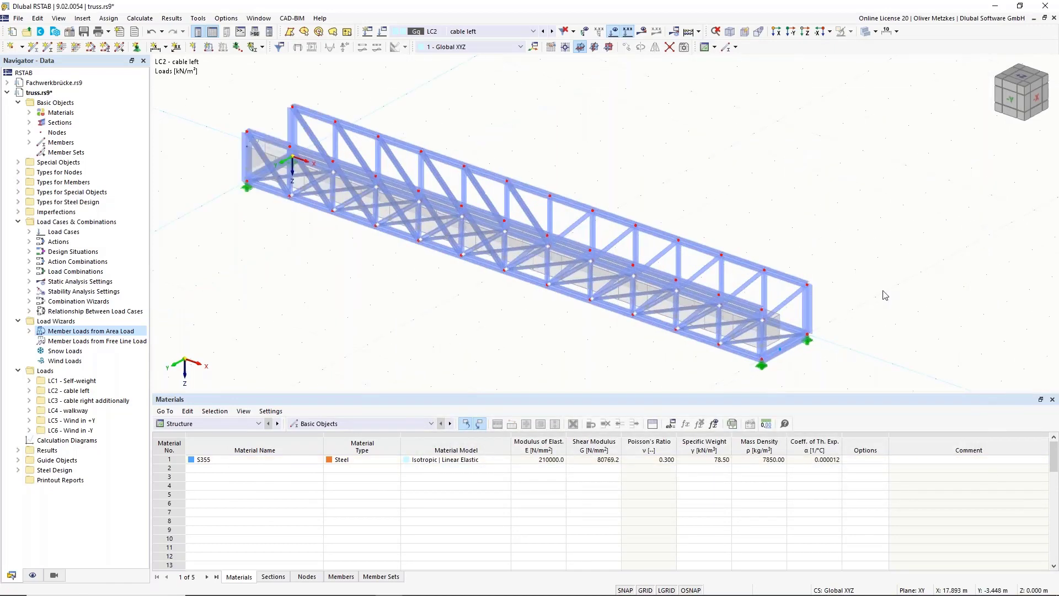
# Display the member loads generated by the LC2 area load wizard separately and inspect them on the cross beams.
pyautogui.hotkey('ctrl', '4')
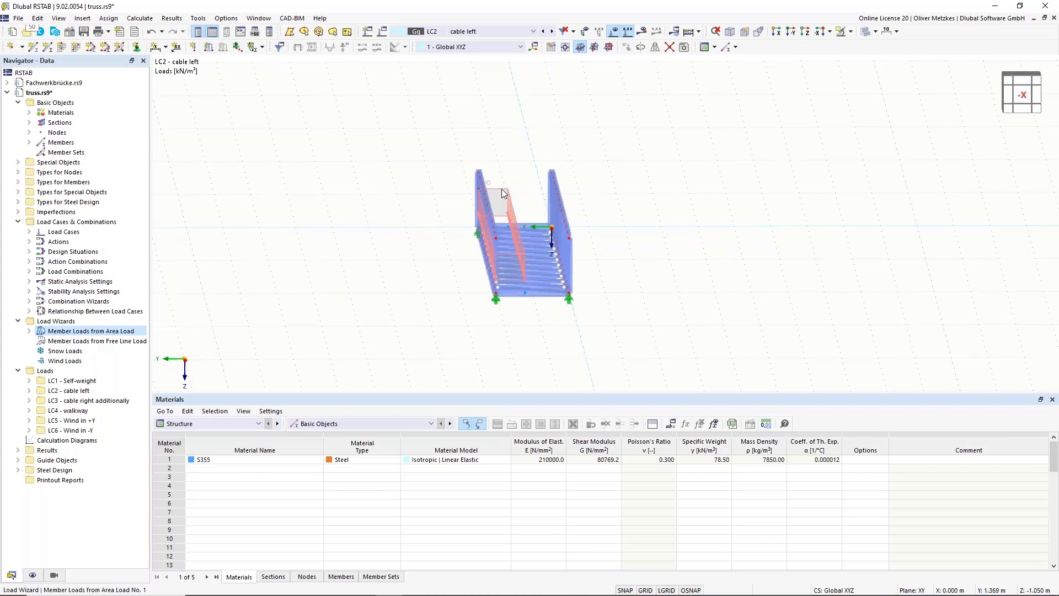
pyautogui.rightClick(501, 189)
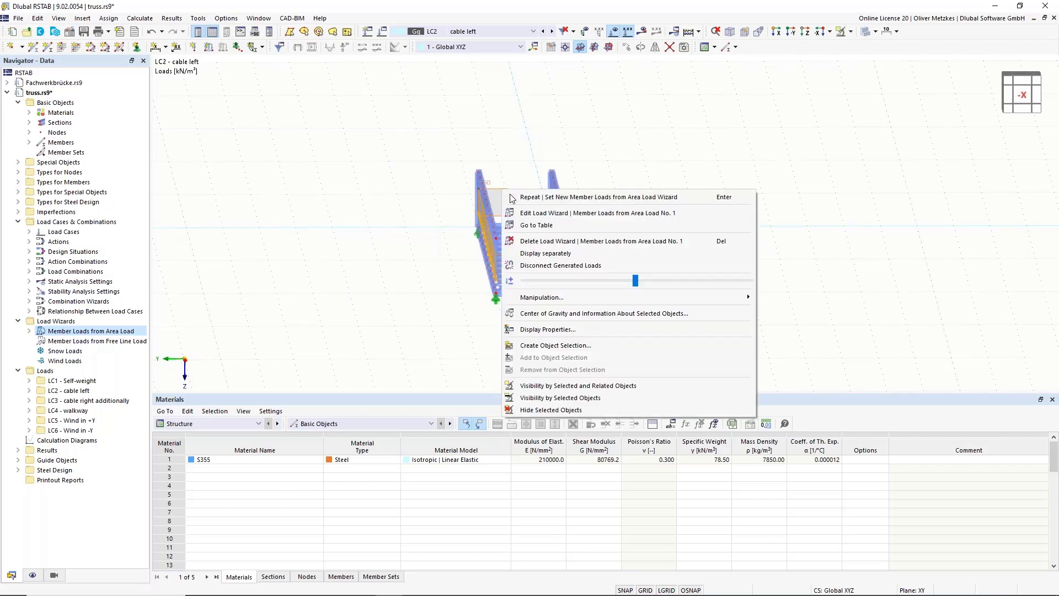
pyautogui.click(540, 257)
pyautogui.scroll(-2, 419, 258)
pyautogui.click(384, 249)
pyautogui.keyDown('ctrl'); pyautogui.moveTo(385, 248); pyautogui.dragTo(489, 282, button='middle'); pyautogui.keyUp('ctrl')
pyautogui.scroll(3, 451, 223)
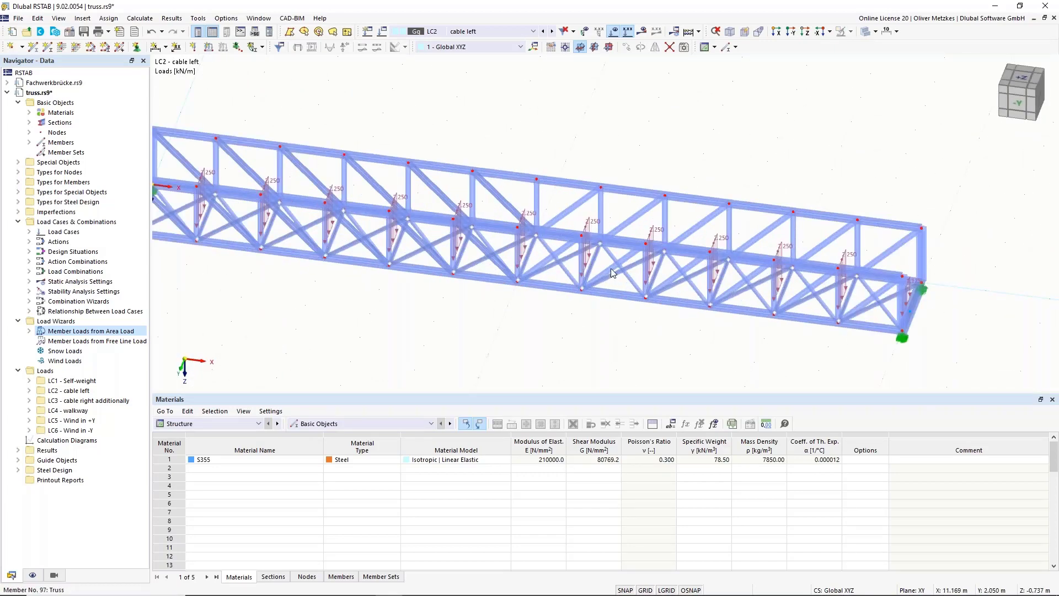
pyautogui.scroll(-2, 414, 298)
pyautogui.keyDown('ctrl'); pyautogui.moveTo(414, 298); pyautogui.dragTo(456, 210, button='middle'); pyautogui.keyUp('ctrl')
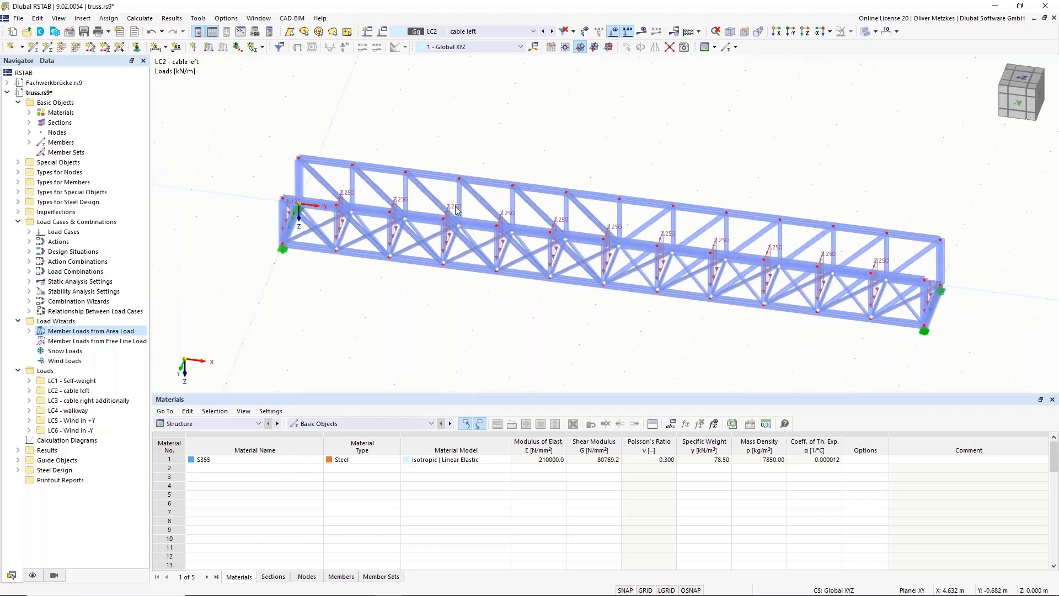
# Turn off the separate display of the generated LC2 member loads to show the area load again.
pyautogui.rightClick(456, 205)
pyautogui.click(487, 270)
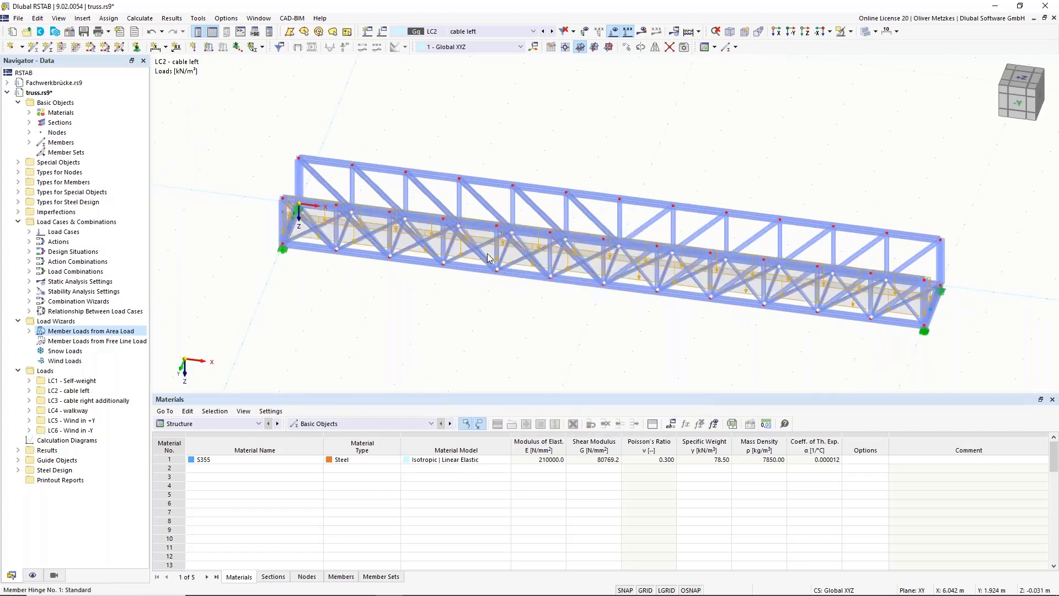
pyautogui.keyDown('ctrl'); pyautogui.moveTo(516, 314); pyautogui.dragTo(612, 295, button='middle'); pyautogui.keyUp('ctrl')
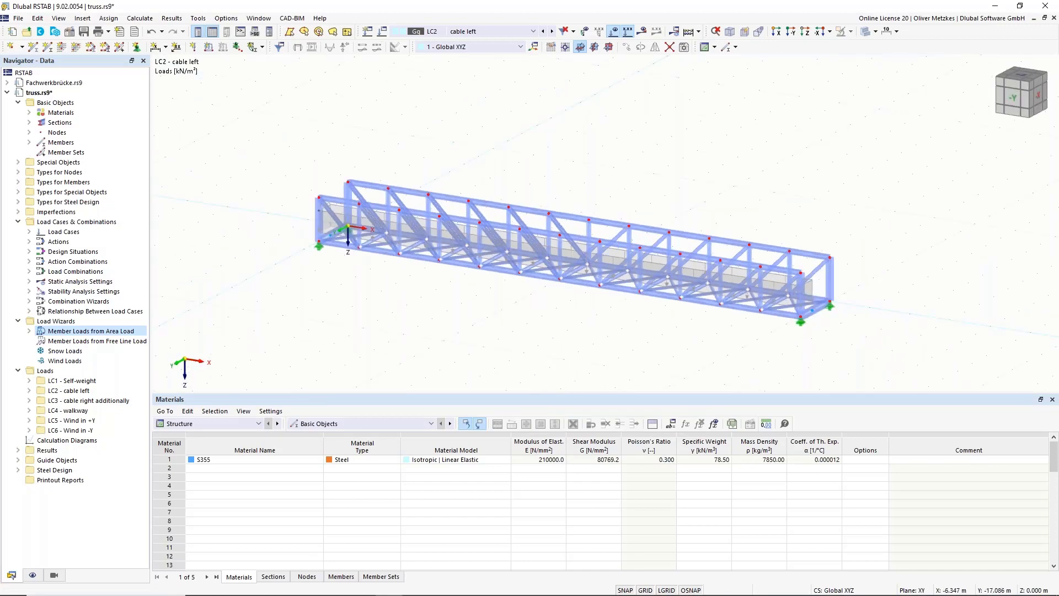
# In LC3, create 'On Member' nodes on end cross beams 110 and 111 at 30 % from the member start without dividing them.
pyautogui.click(551, 31)
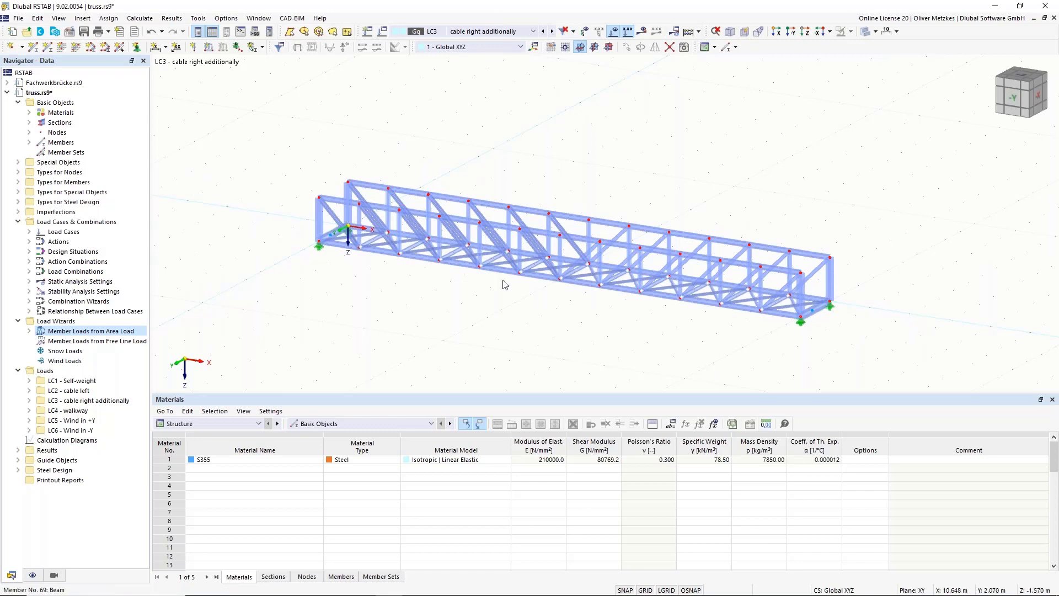
pyautogui.scroll(3, 422, 196)
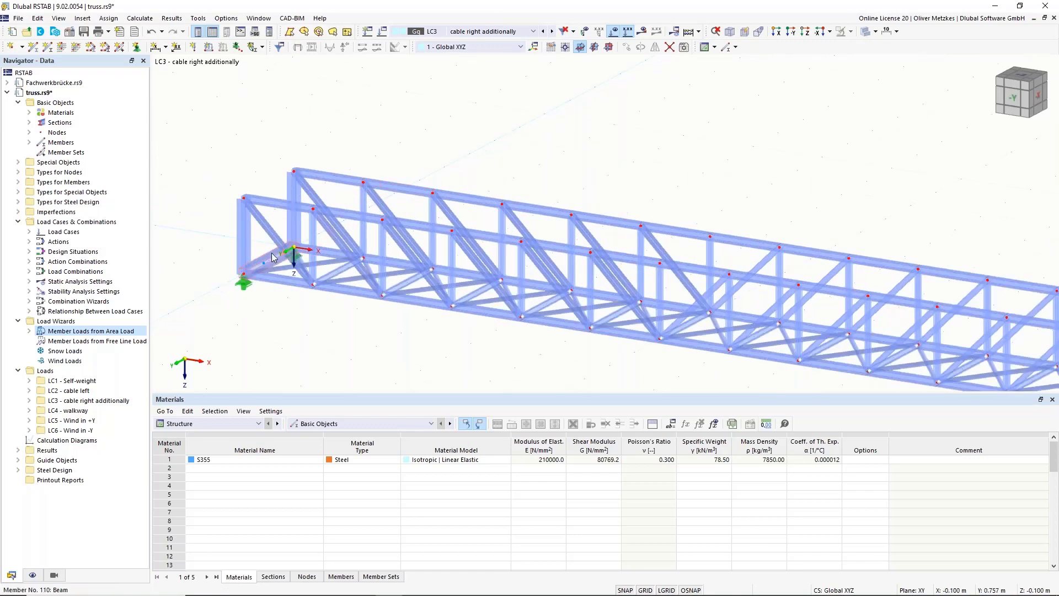
pyautogui.moveTo(724, 184); pyautogui.dragTo(451, 110, button='middle')
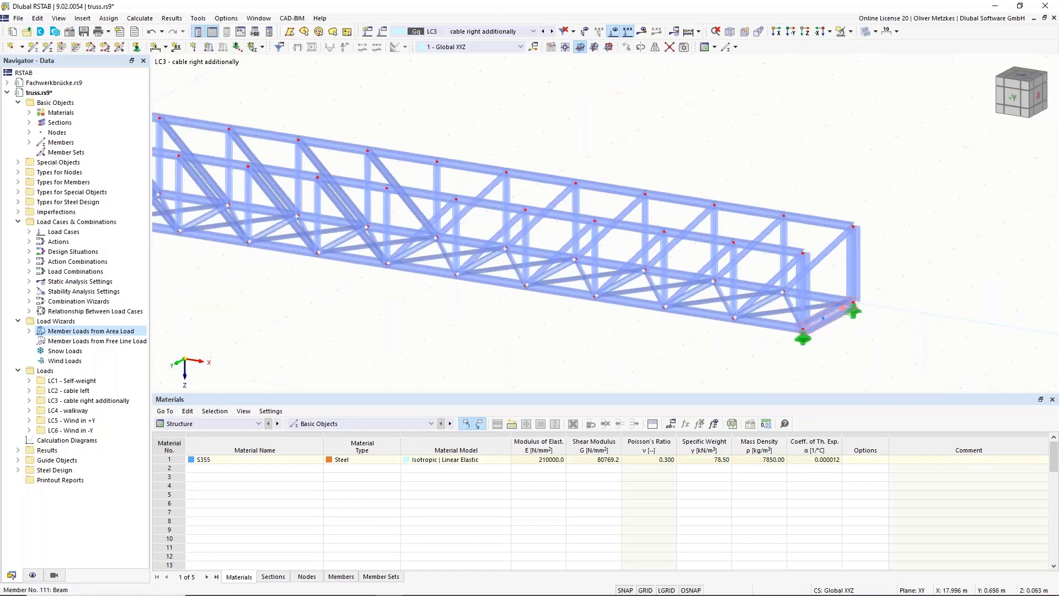
pyautogui.rightClick(839, 319)
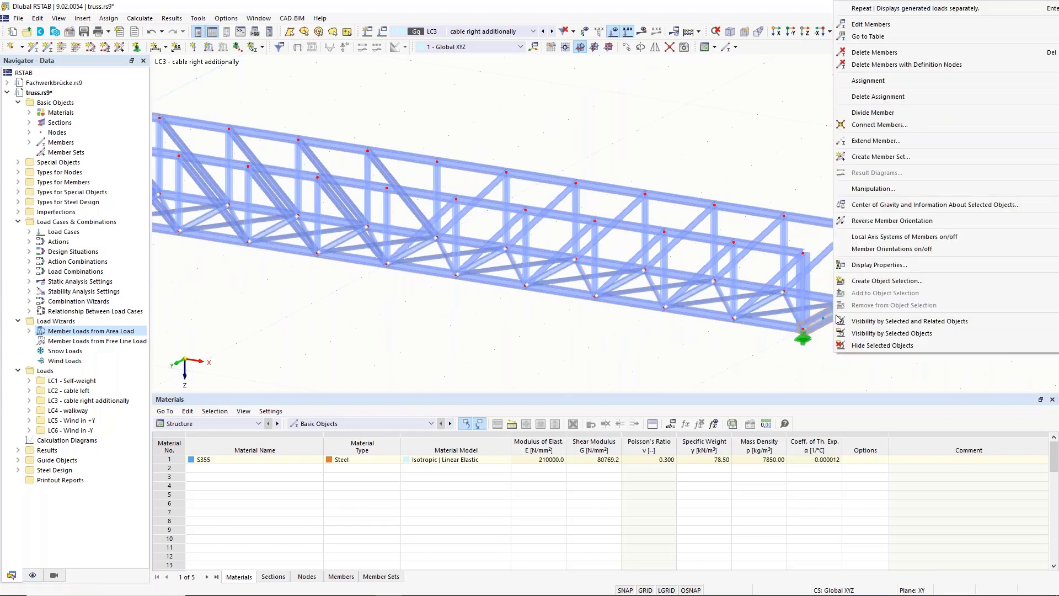
pyautogui.moveTo(916, 118)
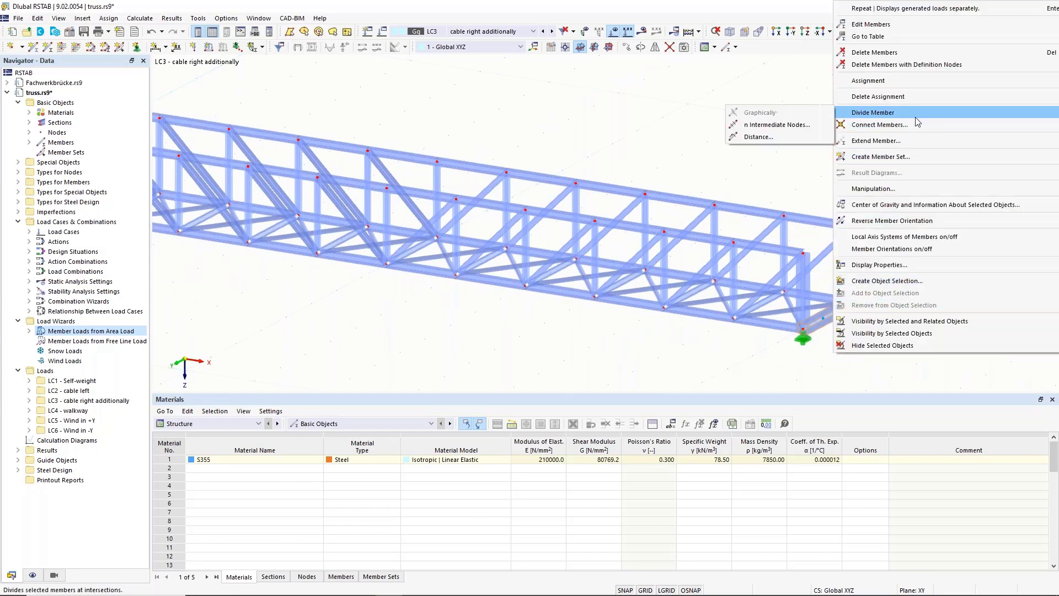
pyautogui.click(760, 137)
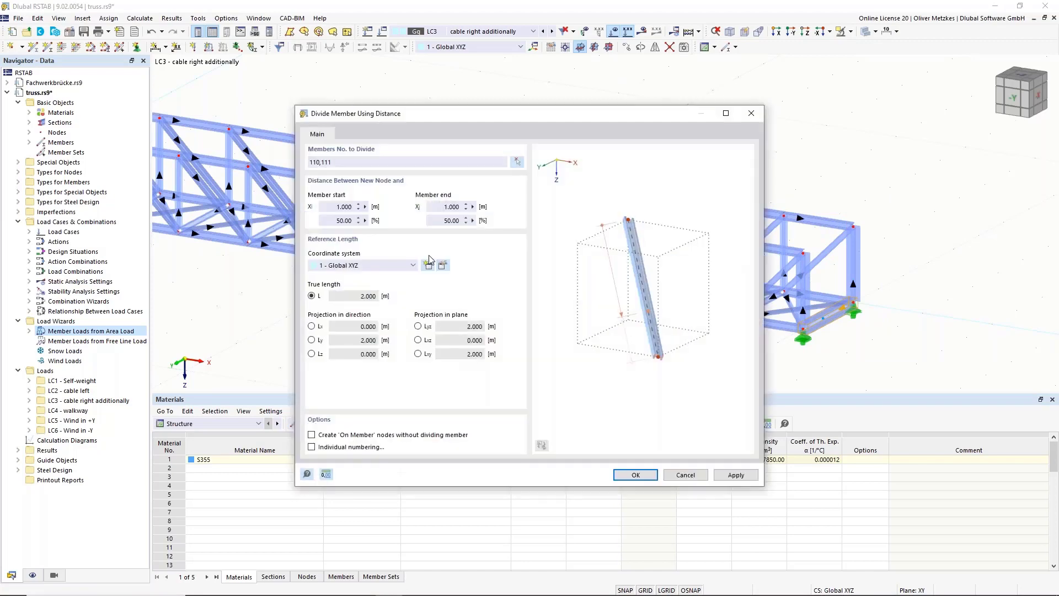
pyautogui.click(342, 220)
pyautogui.write('30')
pyautogui.click(334, 436)
pyautogui.click(622, 478)
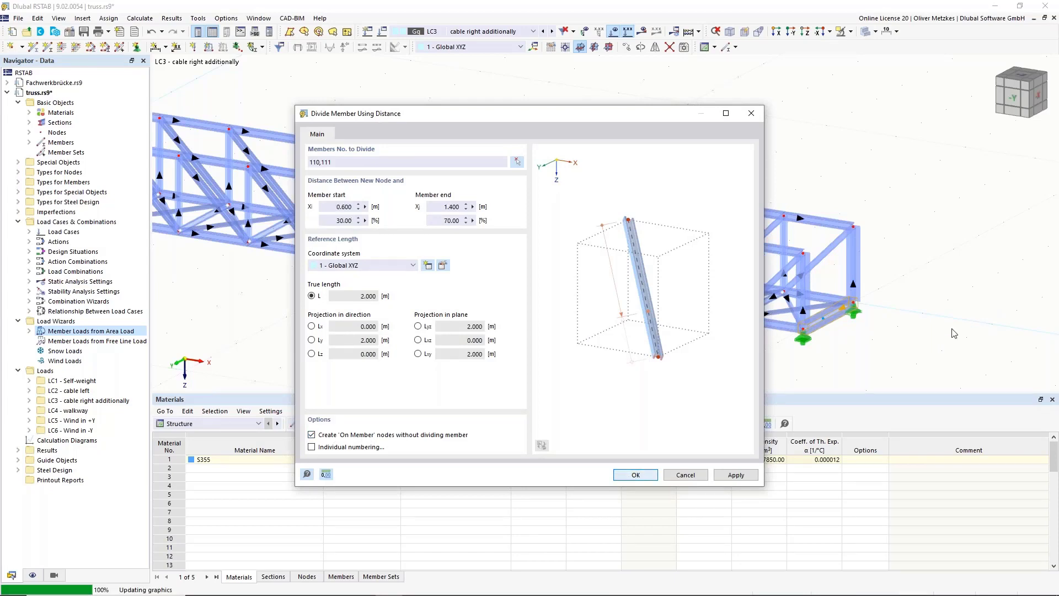
# Set up a Member Loads from Free Line Load wizard for LC3 with a uniform load of 1.000 kN/m between nodes 55 and 56.
pyautogui.scroll(-2, 460, 275)
pyautogui.moveTo(460, 274); pyautogui.dragTo(692, 305, button='middle')
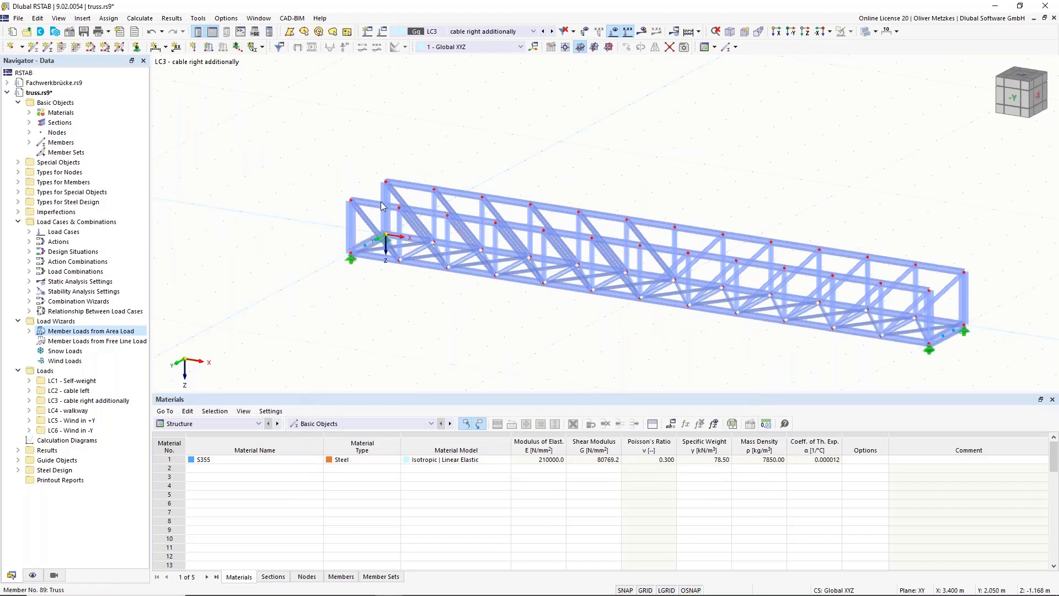
pyautogui.click(83, 340)
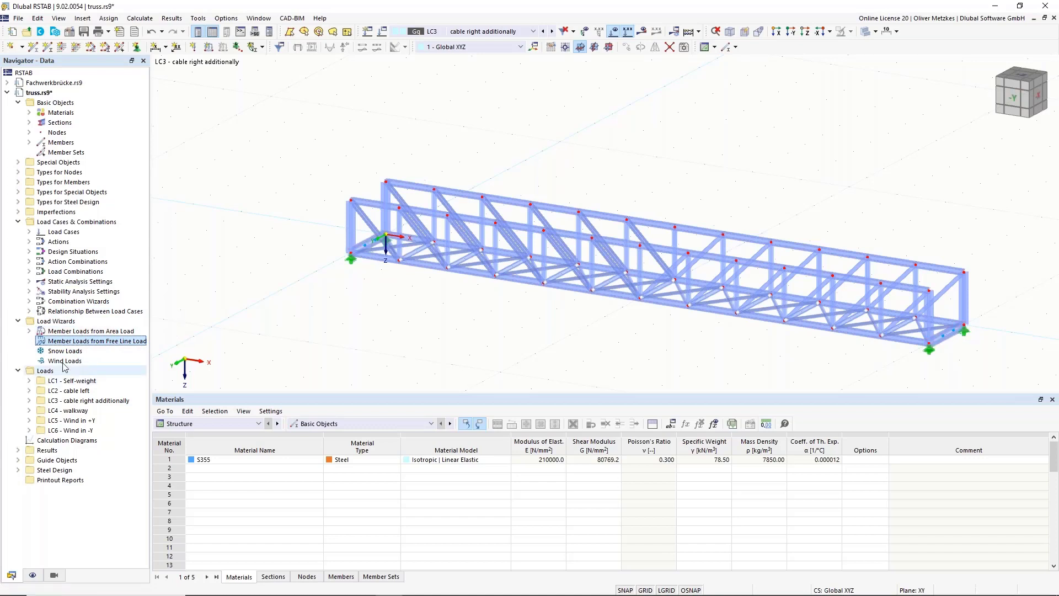
pyautogui.rightClick(66, 342)
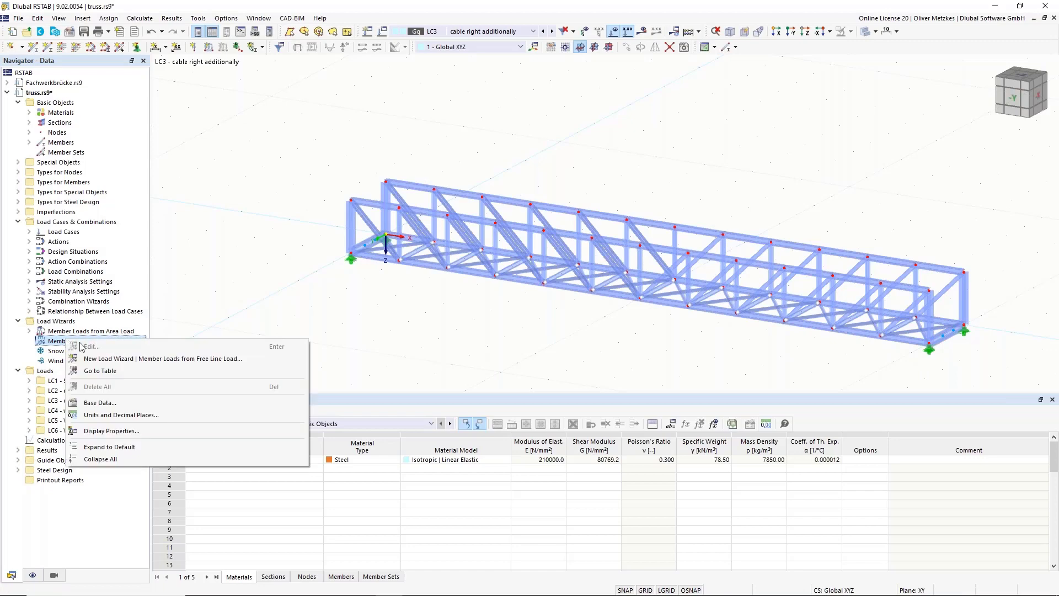
pyautogui.click(110, 359)
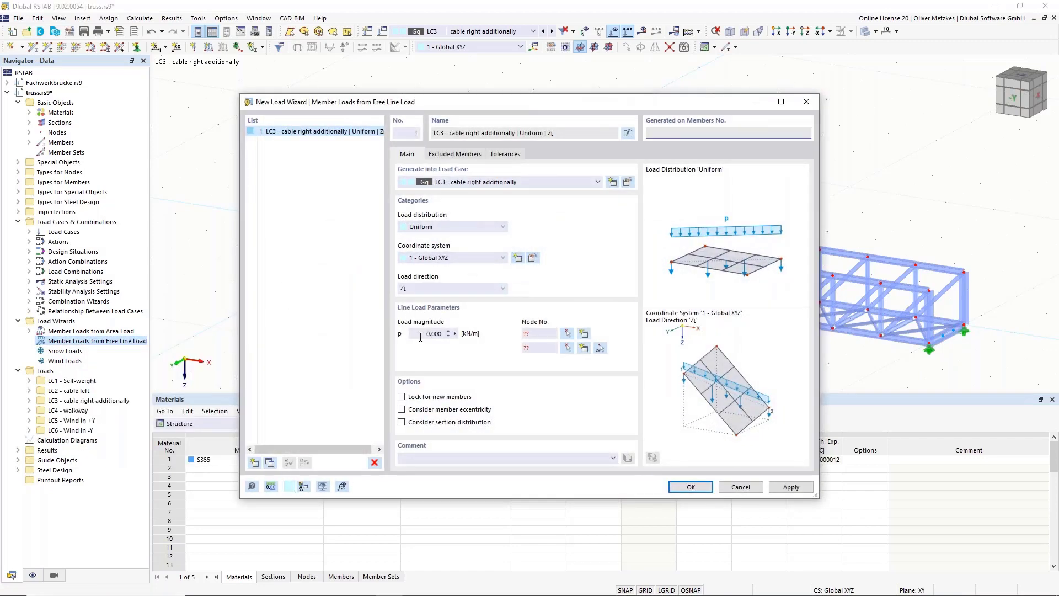
pyautogui.click(419, 335)
pyautogui.write('1')
pyautogui.click(600, 353)
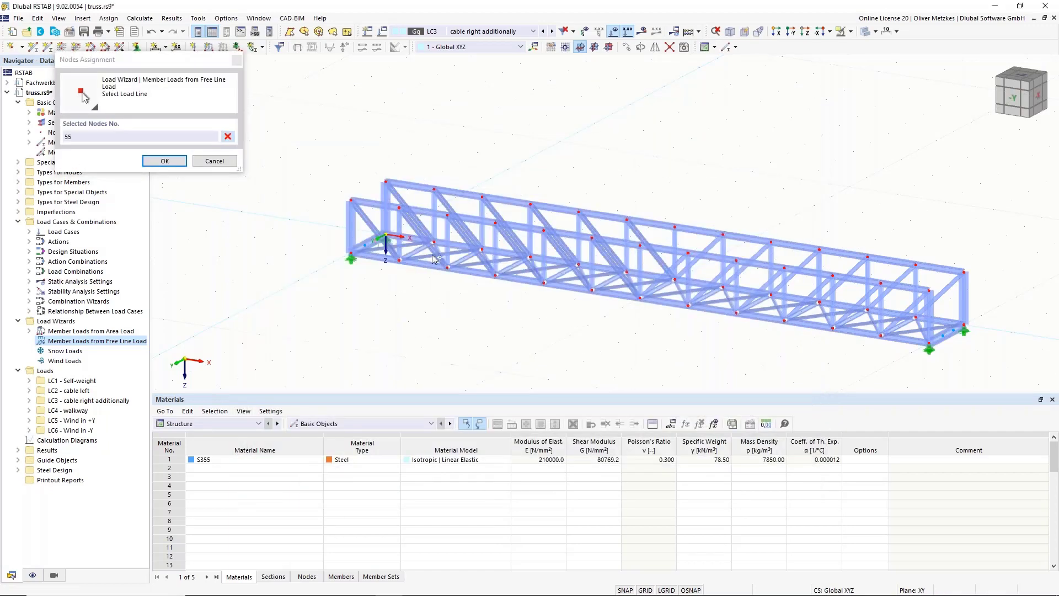
pyautogui.click(963, 331)
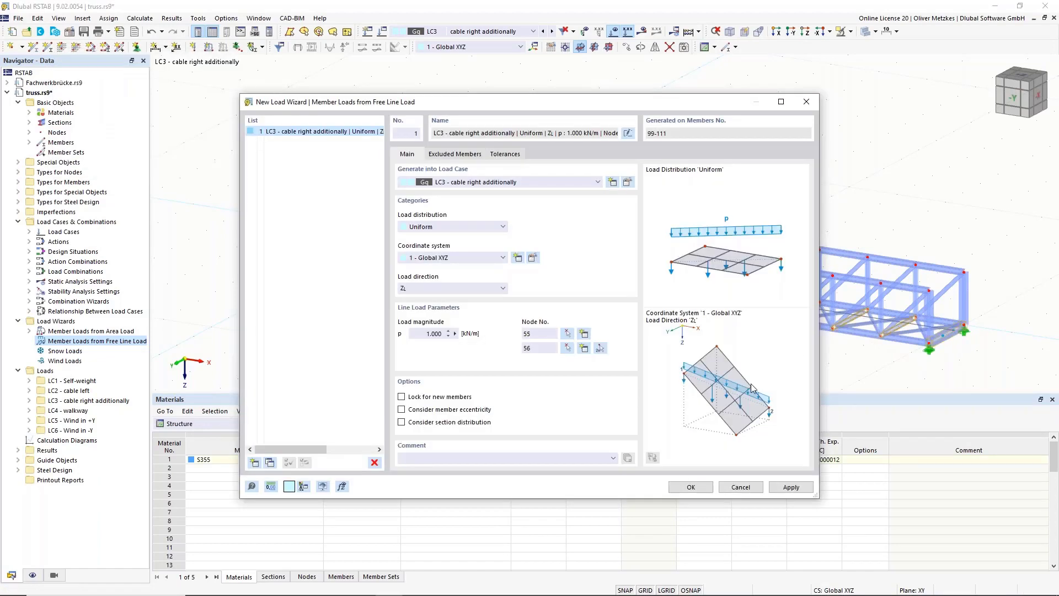
# Check the excluded members and confirm the uniform 1.000 kN/m free line load wizard for LC3 - cable right additionally.
pyautogui.click(455, 154)
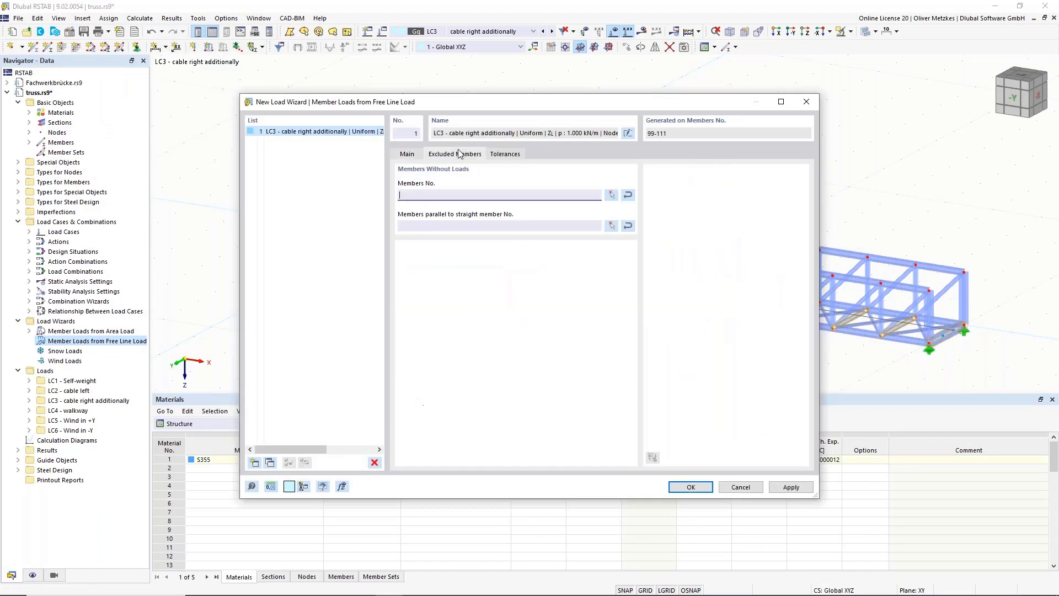
pyautogui.moveTo(467, 114); pyautogui.dragTo(557, 359)
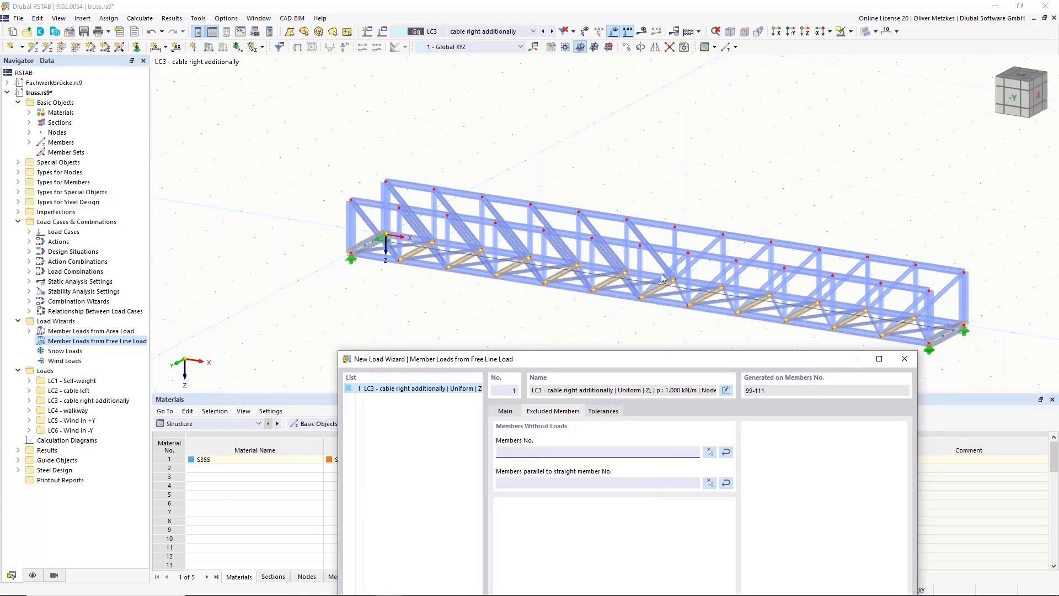
pyautogui.moveTo(635, 357); pyautogui.dragTo(561, 28)
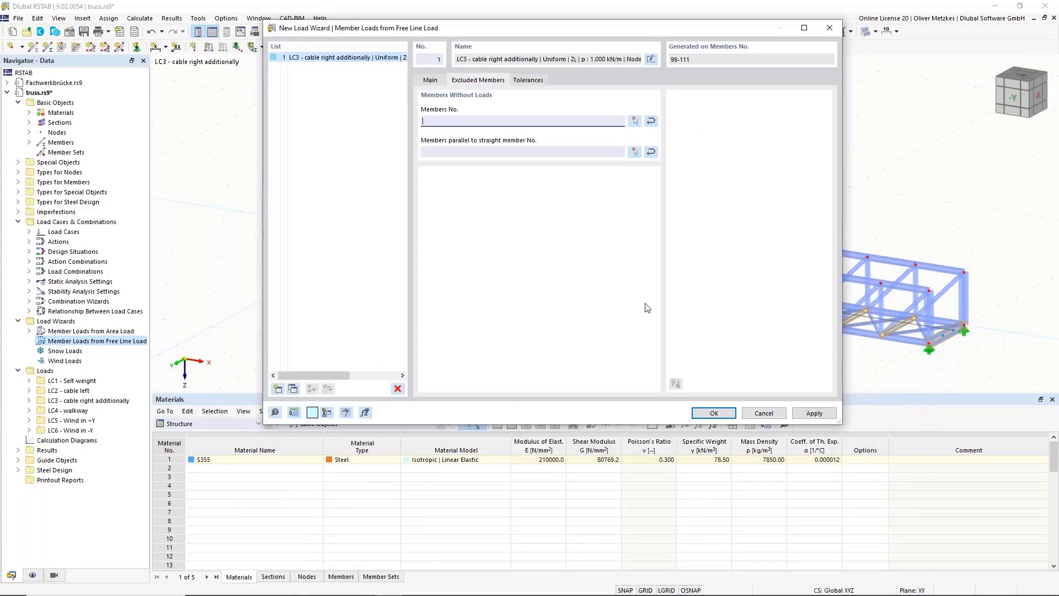
pyautogui.click(714, 412)
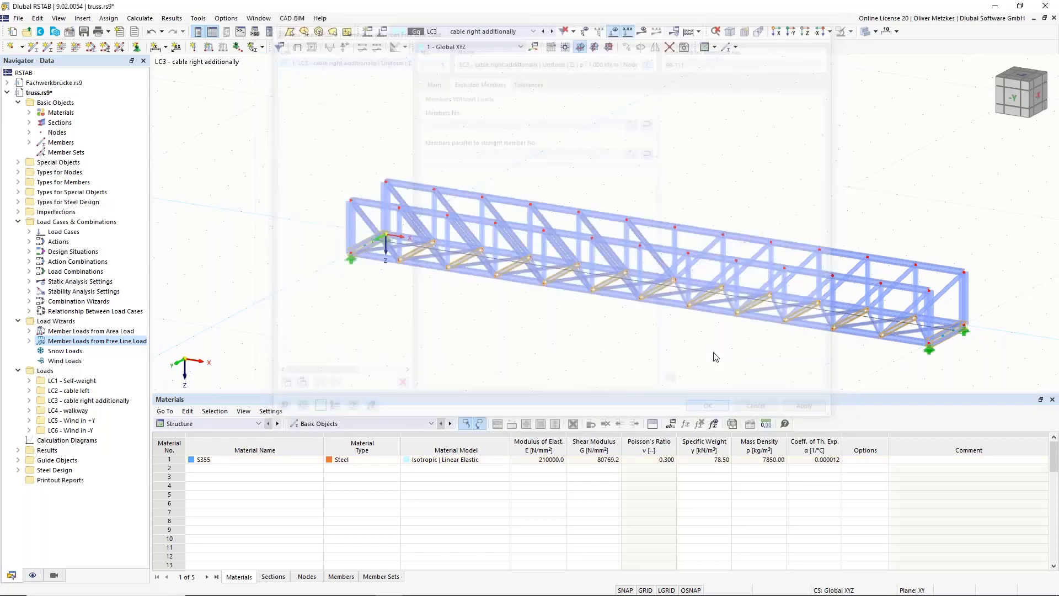
# Examine the member loads generated from the LC3 free line load in separate display, and restore the combined load display.
pyautogui.keyDown('ctrl'); pyautogui.moveTo(631, 260); pyautogui.dragTo(448, 306, button='middle'); pyautogui.keyUp('ctrl')
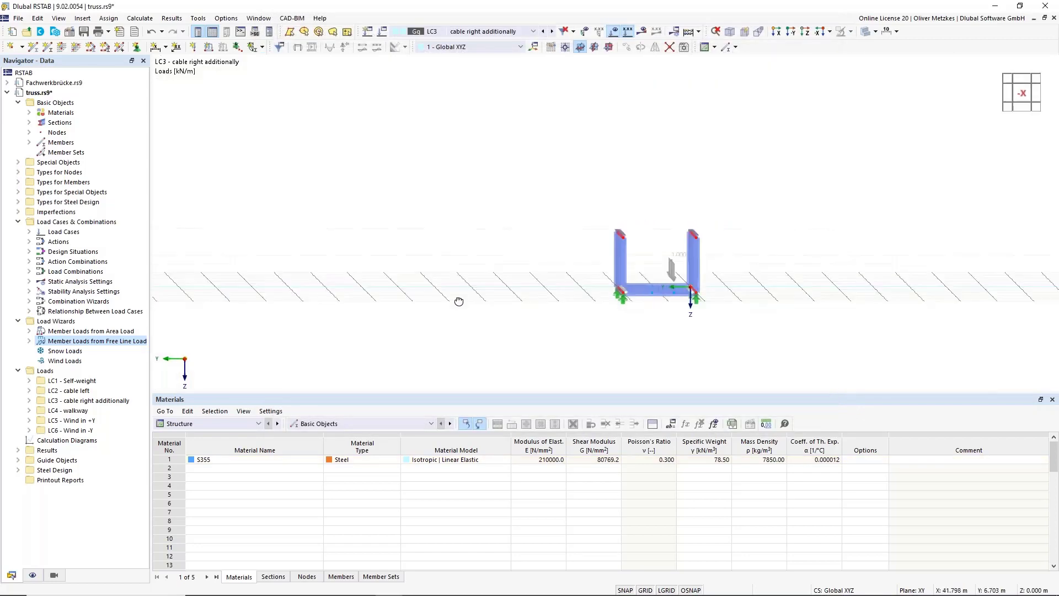
pyautogui.rightClick(675, 255)
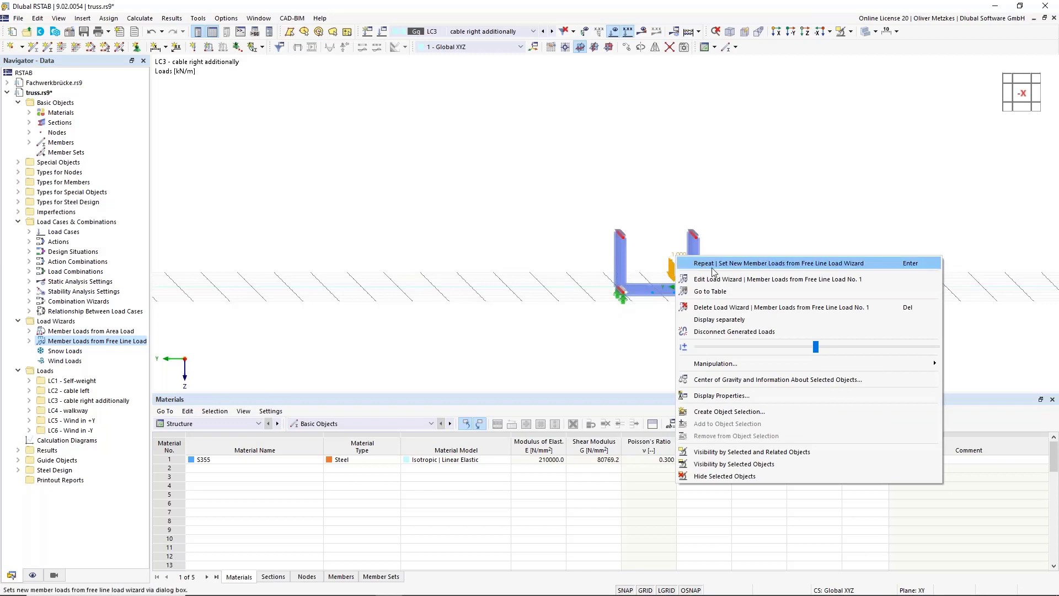
pyautogui.click(717, 320)
pyautogui.keyDown('ctrl'); pyautogui.moveTo(535, 270); pyautogui.dragTo(664, 344, button='middle'); pyautogui.keyUp('ctrl')
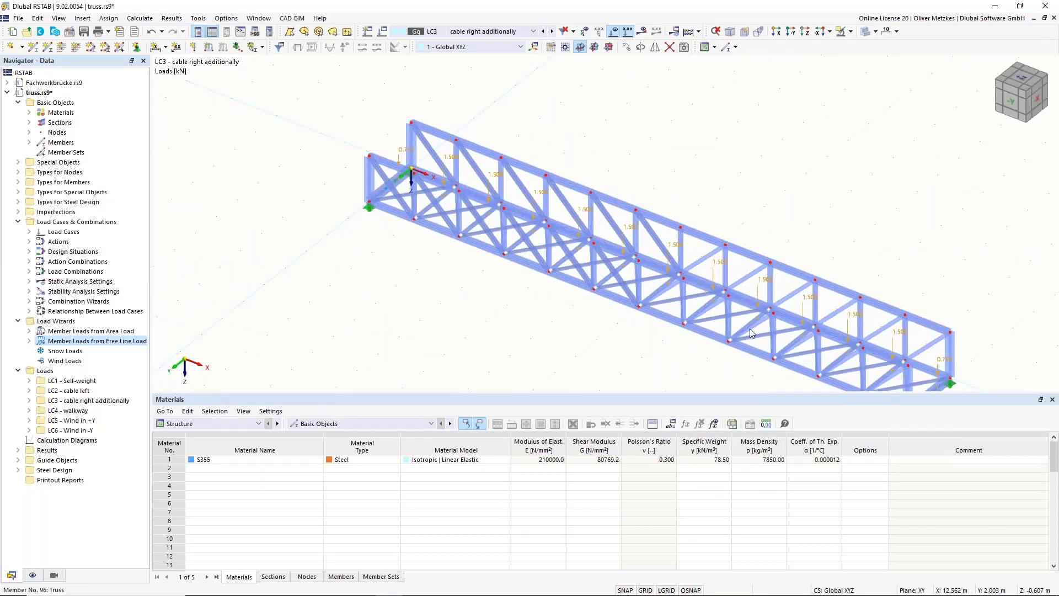
pyautogui.rightClick(540, 197)
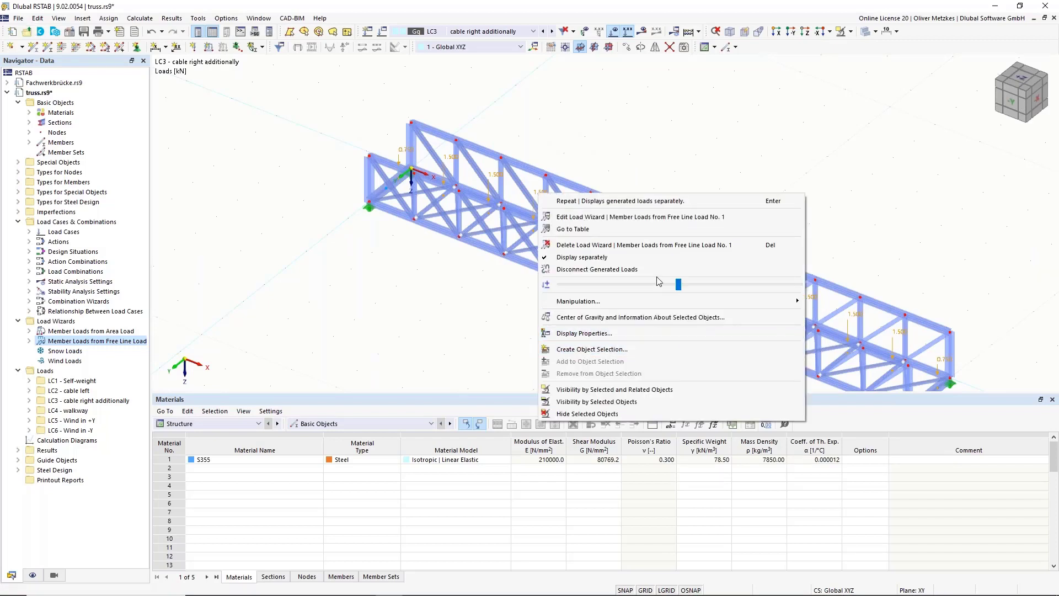
pyautogui.click(618, 257)
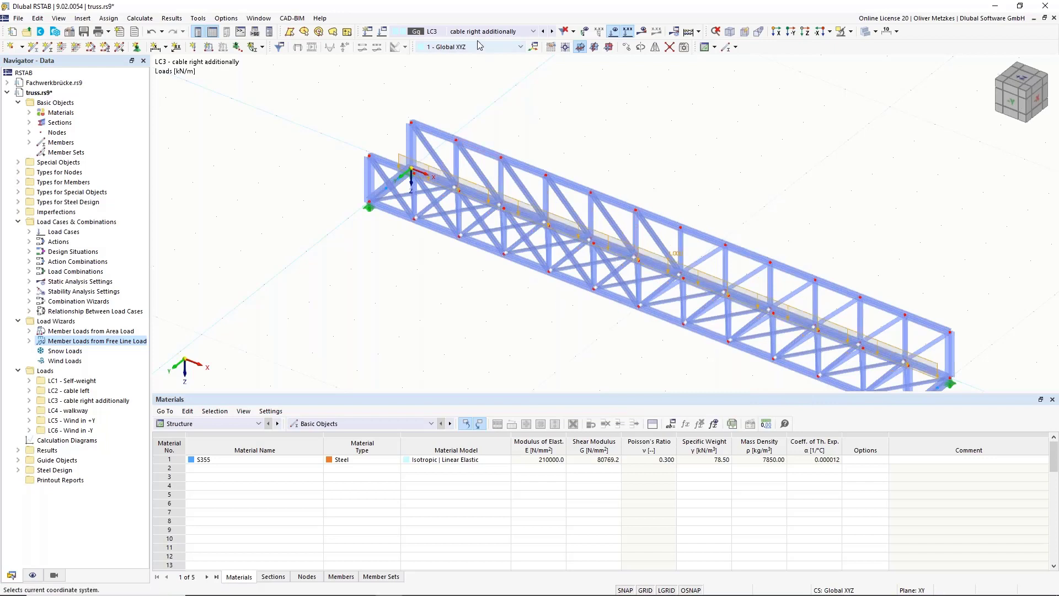
# Create a member loads from area load wizard for LC4 - walkway with a uniform load magnitude of 30.00 kN/m².
pyautogui.click(552, 32)
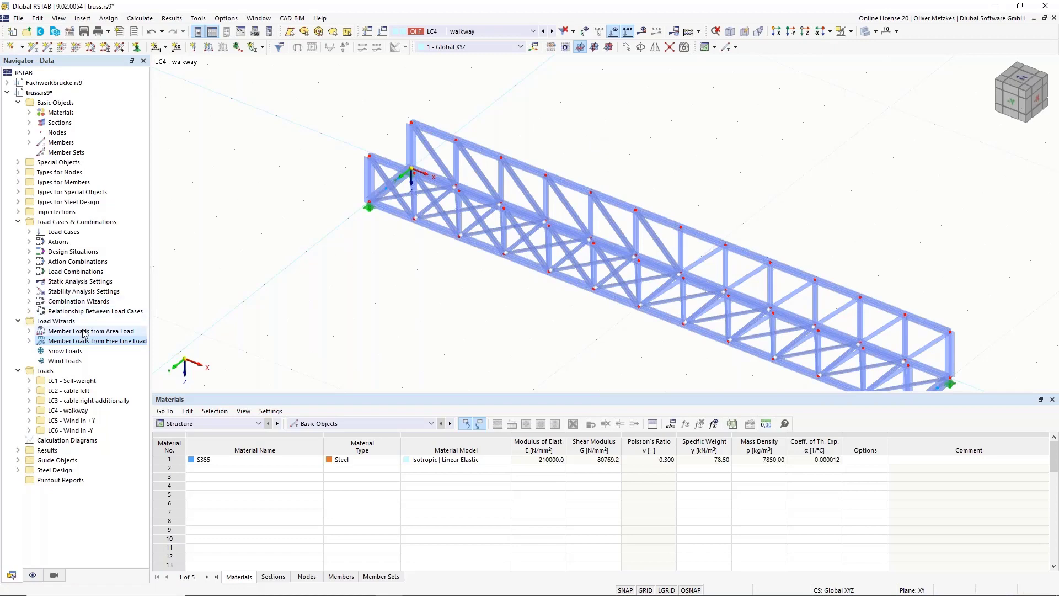
pyautogui.click(42, 332)
pyautogui.rightClick(78, 332)
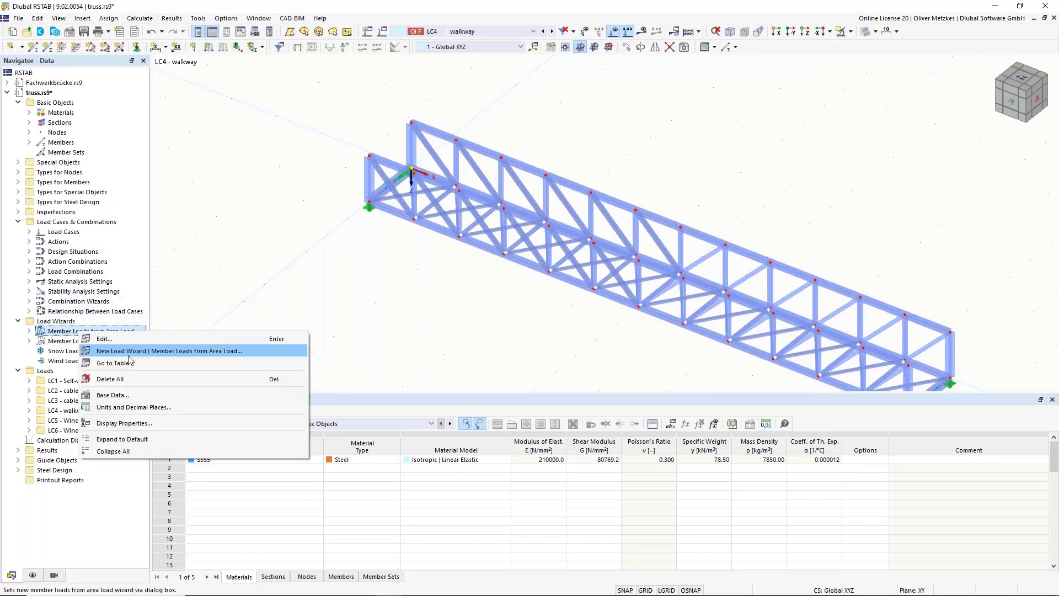
pyautogui.click(129, 352)
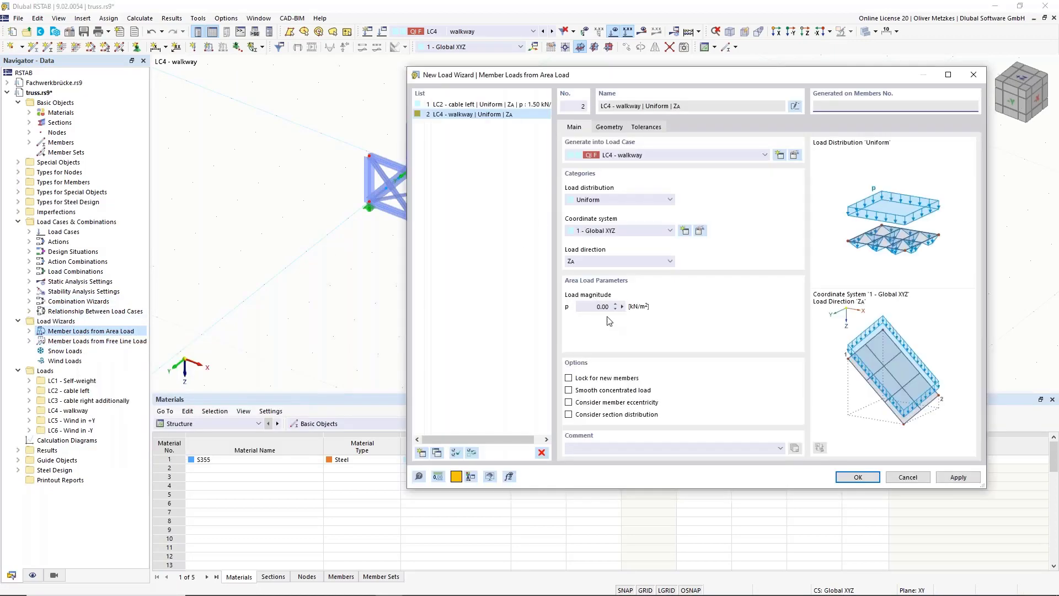
pyautogui.click(594, 307)
# Define the boundary of the area load plane on the walkway with corner nodes 1, 2, 54 and 53.
pyautogui.click(617, 128)
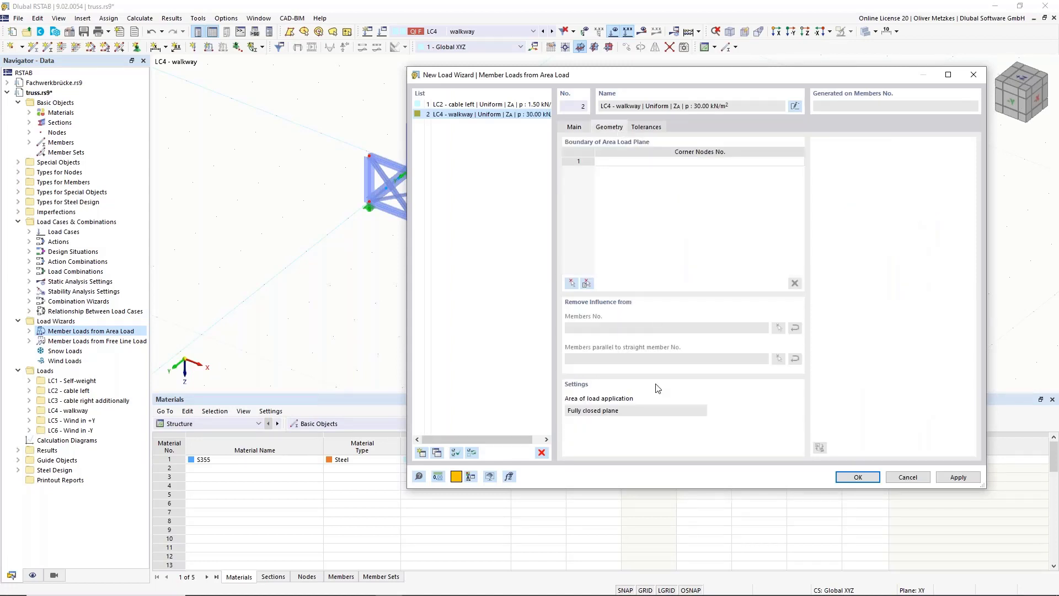
pyautogui.click(571, 283)
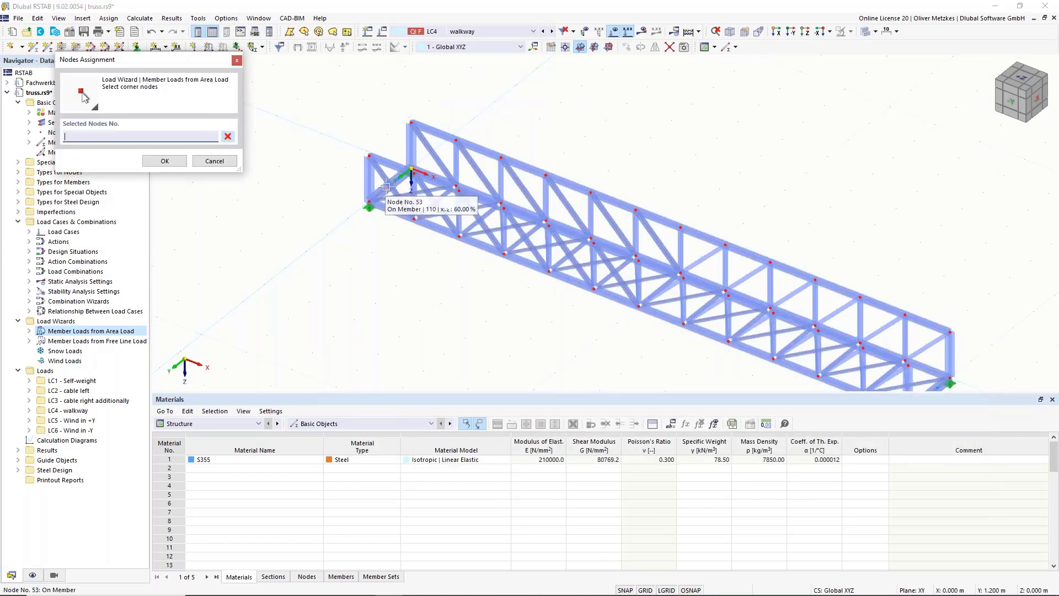
pyautogui.click(410, 169)
pyautogui.moveTo(720, 259); pyautogui.dragTo(390, 174, button='middle')
pyautogui.click(620, 294)
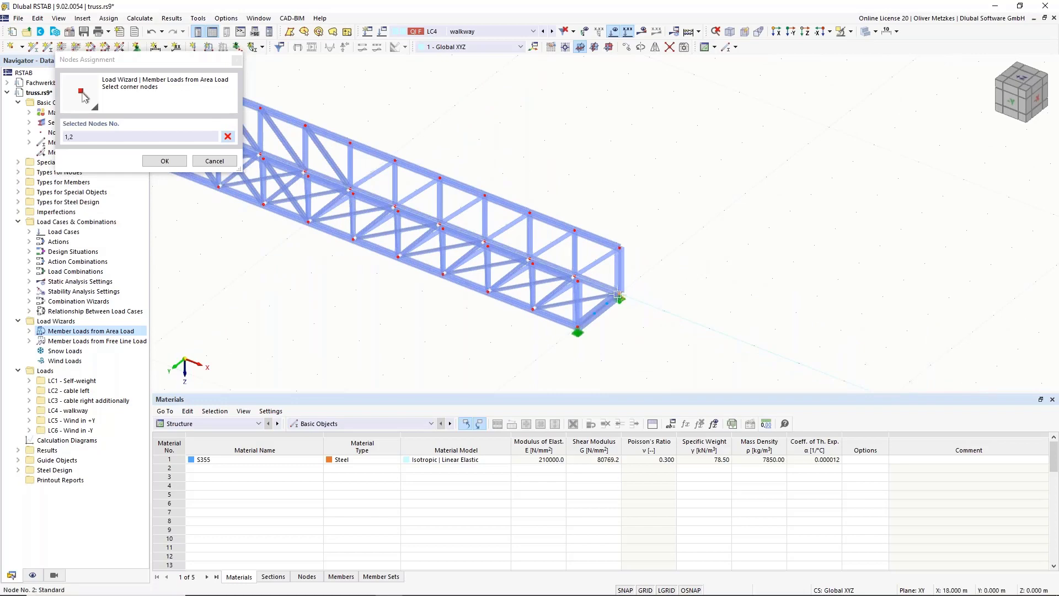
pyautogui.click(594, 314)
pyautogui.keyDown('ctrl'); pyautogui.moveTo(594, 314); pyautogui.dragTo(379, 366, button='middle'); pyautogui.keyUp('ctrl')
pyautogui.scroll(5, 443, 248)
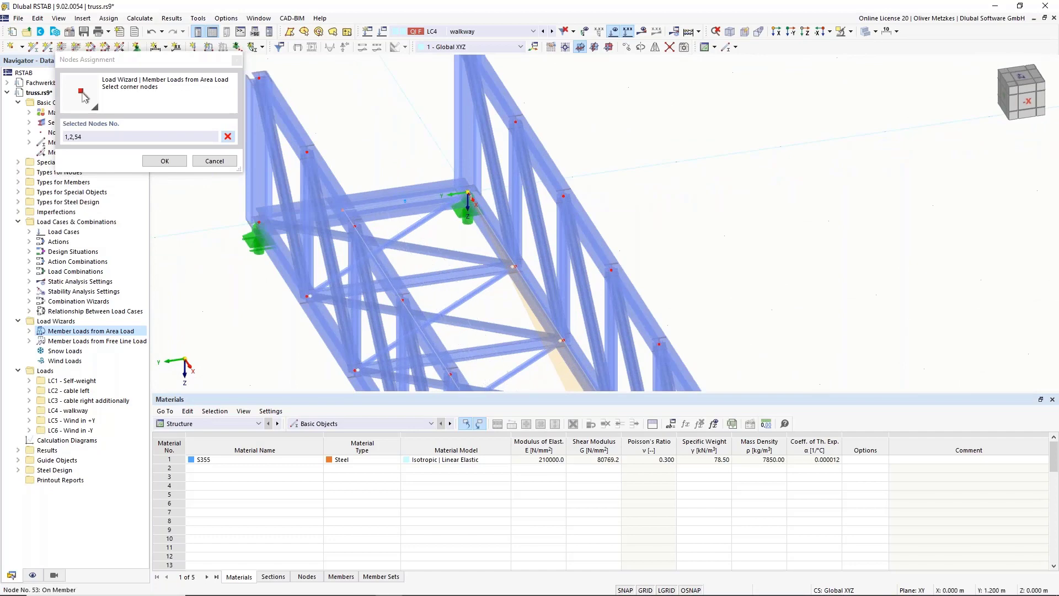
pyautogui.click(345, 212)
pyautogui.scroll(-5, 609, 205)
pyautogui.moveTo(611, 206); pyautogui.dragTo(574, 169, button='middle')
pyautogui.scroll(-2, 574, 170)
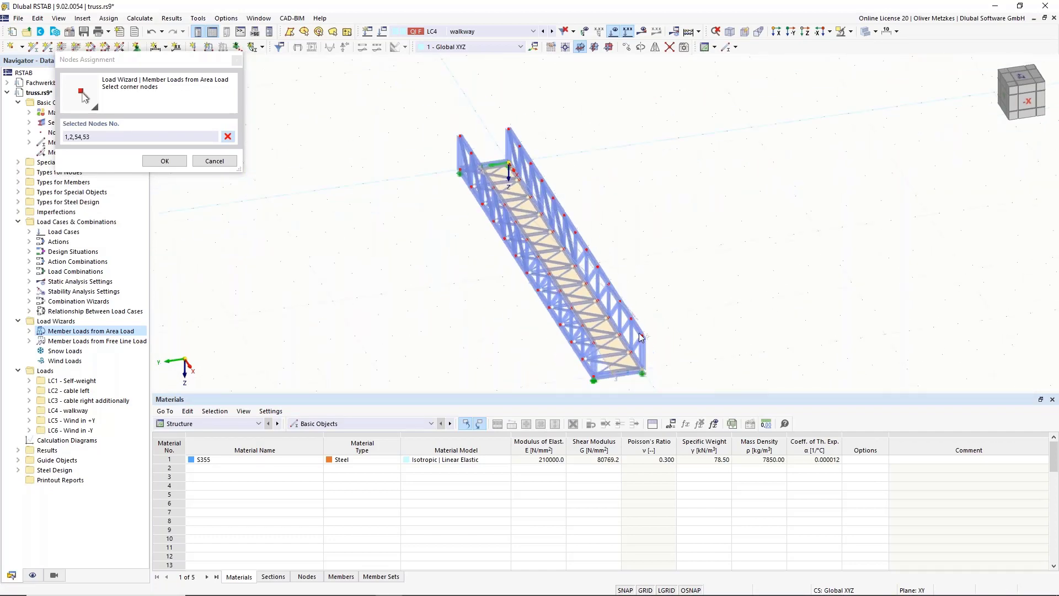
pyautogui.click(165, 161)
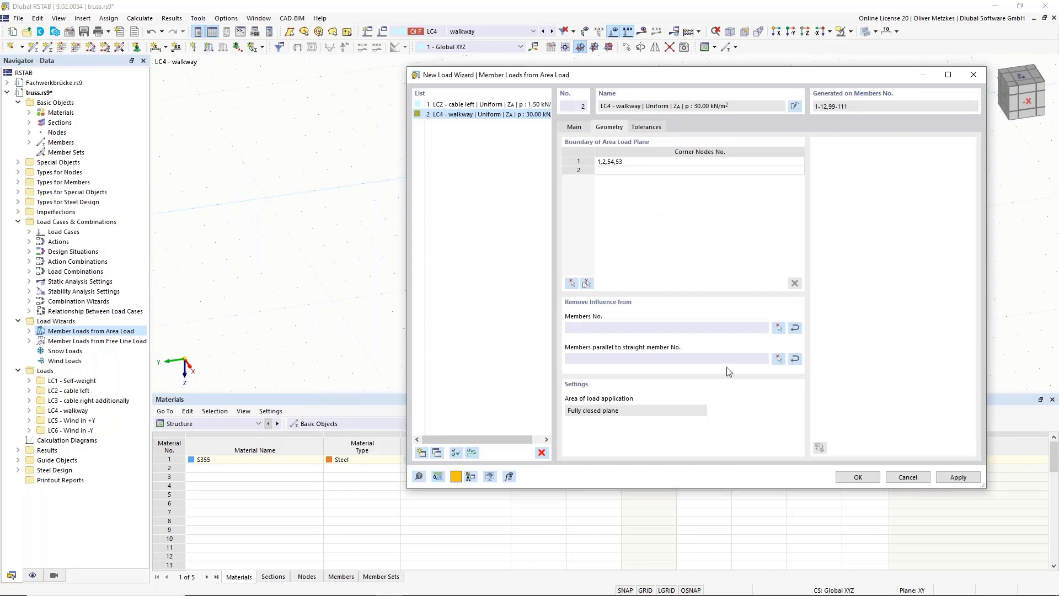
# Remove the load influence from members parallel to member 6 and confirm the walkway area load.
pyautogui.click(778, 359)
pyautogui.scroll(4, 602, 276)
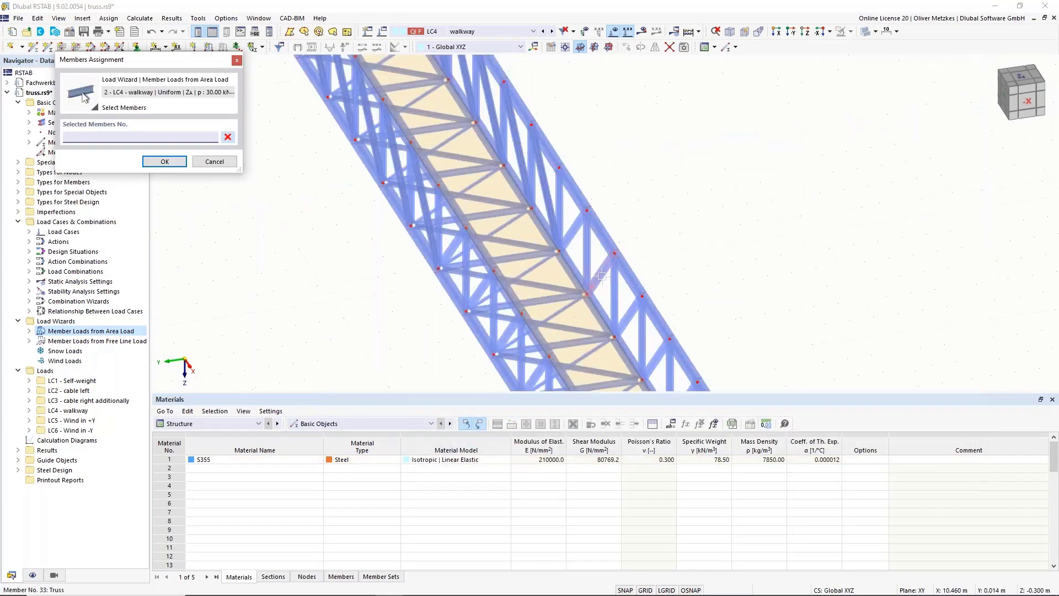
pyautogui.keyDown('ctrl'); pyautogui.moveTo(601, 276); pyautogui.dragTo(452, 259, button='middle'); pyautogui.keyUp('ctrl')
pyautogui.click(441, 224)
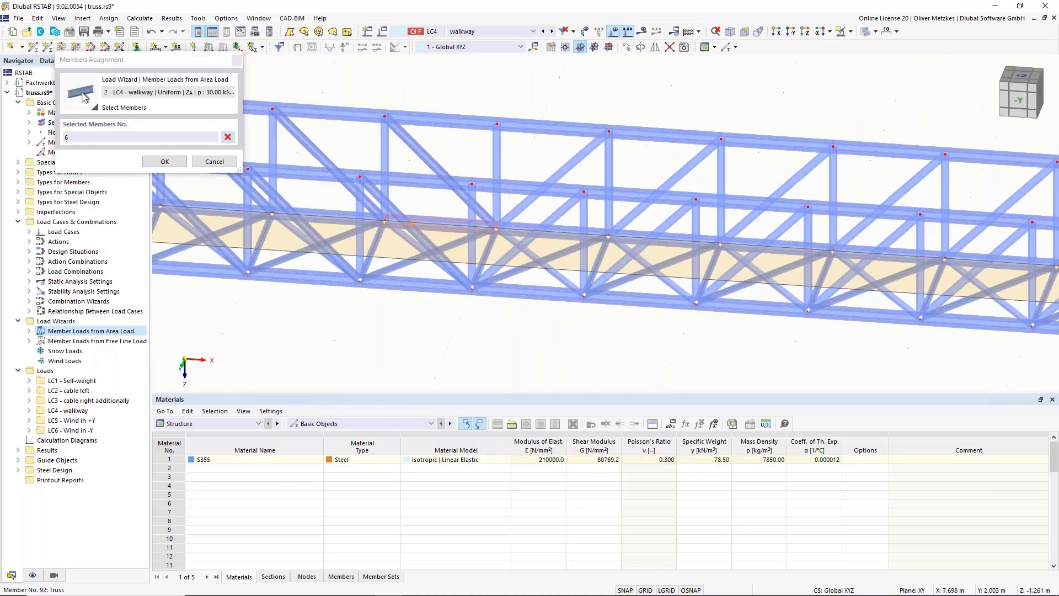
pyautogui.click(162, 162)
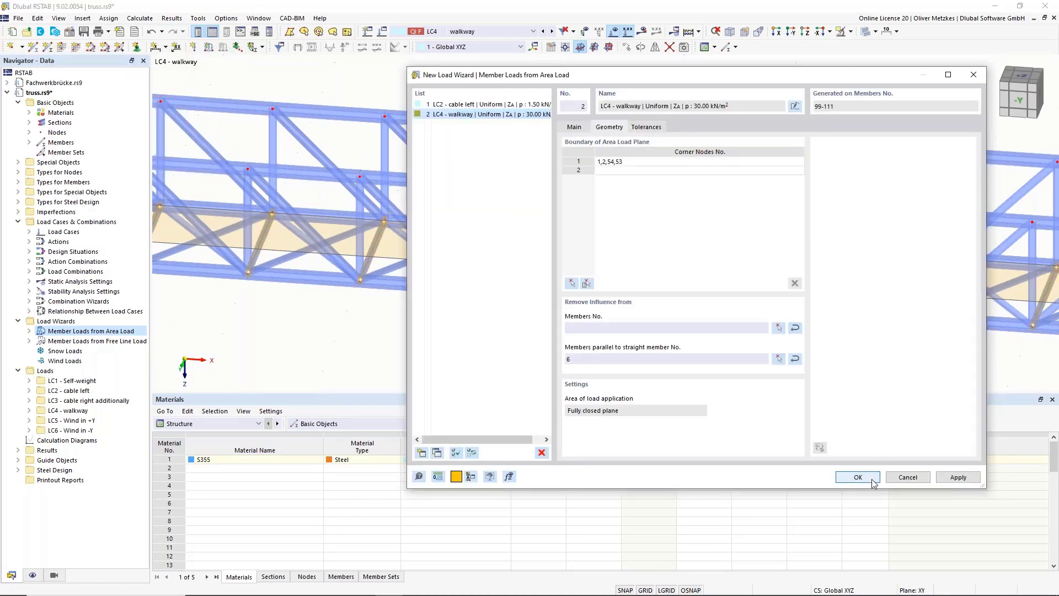
pyautogui.click(858, 477)
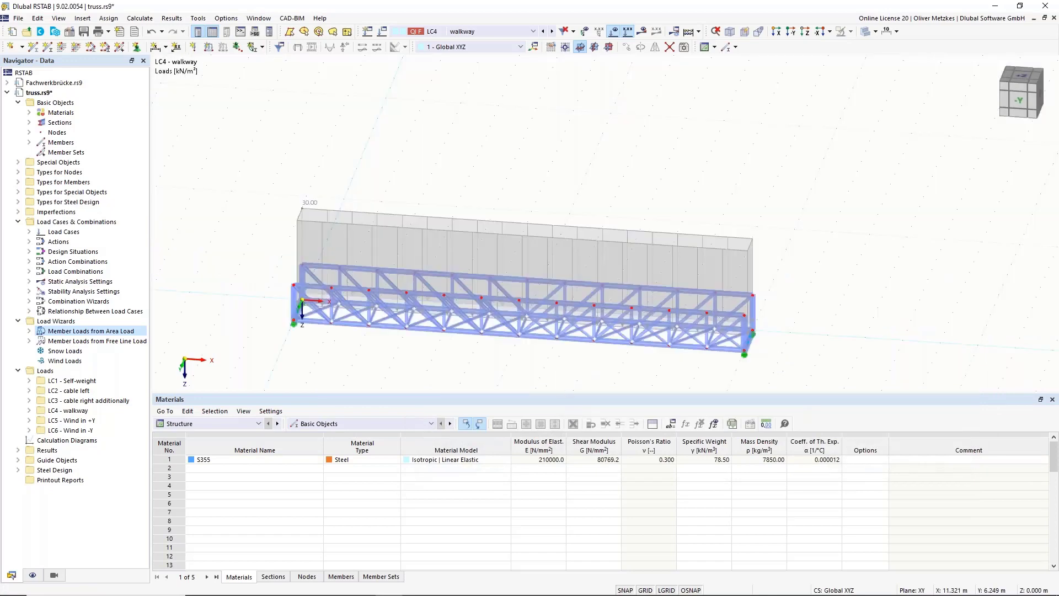
# Edit the LC4 walkway area load and set its magnitude to 3.00 kN/m².
pyautogui.keyDown('ctrl'); pyautogui.moveTo(552, 243); pyautogui.dragTo(469, 241, button='middle'); pyautogui.keyUp('ctrl')
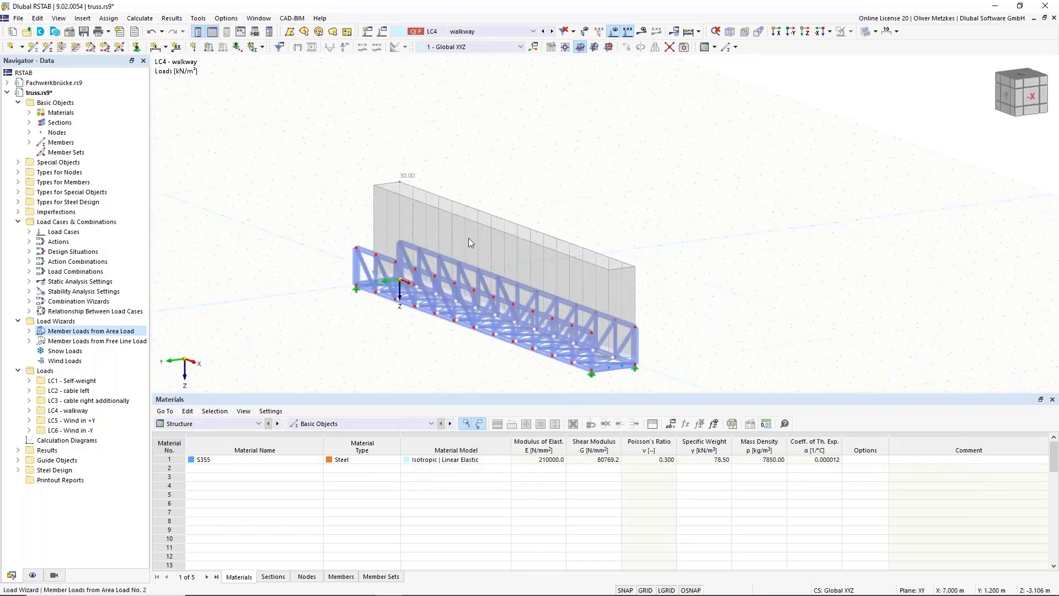
pyautogui.rightClick(488, 226)
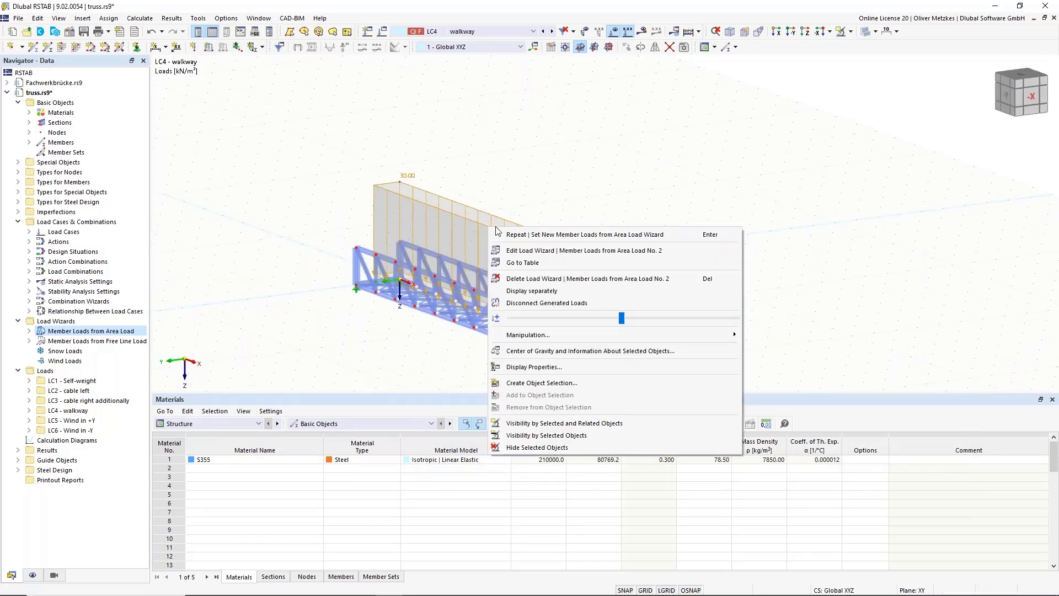
pyautogui.click(548, 251)
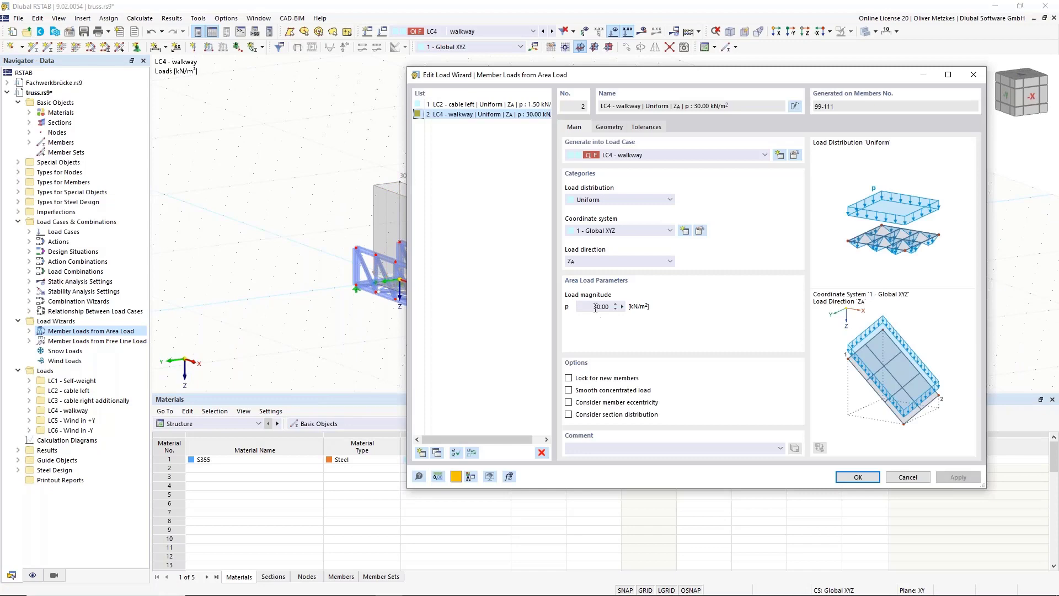
pyautogui.moveTo(596, 307); pyautogui.dragTo(624, 307)
pyautogui.click(855, 481)
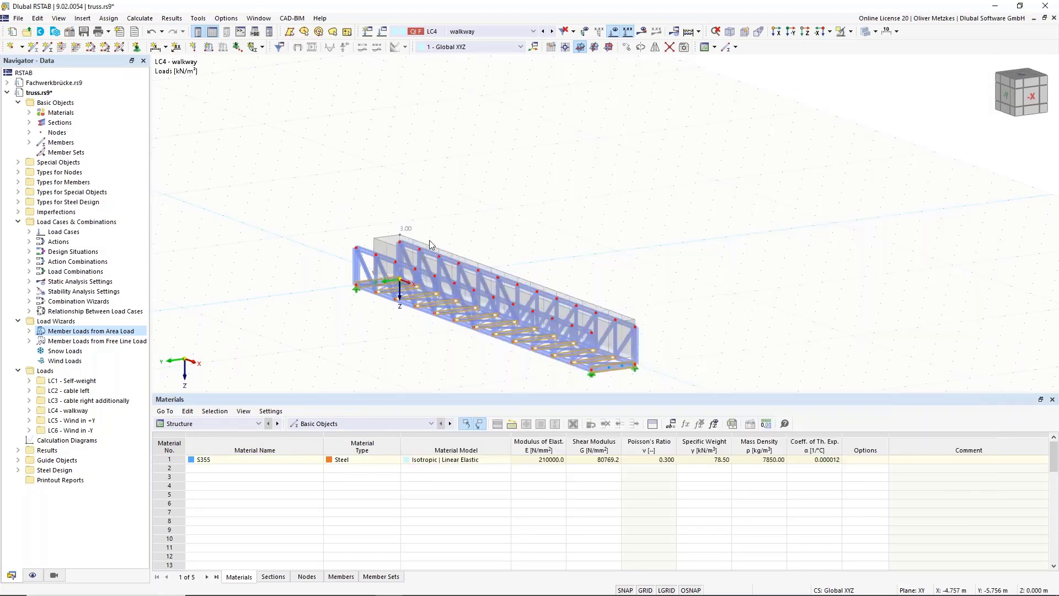
# Examine the member loads generated from the walkway area load in separate display, and restore the area load display.
pyautogui.rightClick(408, 243)
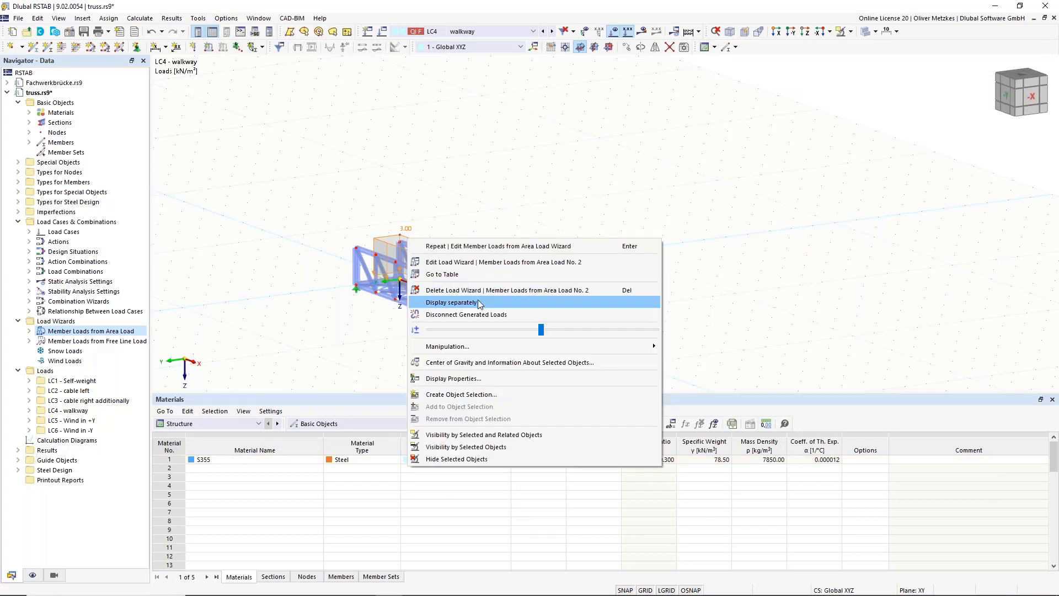
pyautogui.click(479, 302)
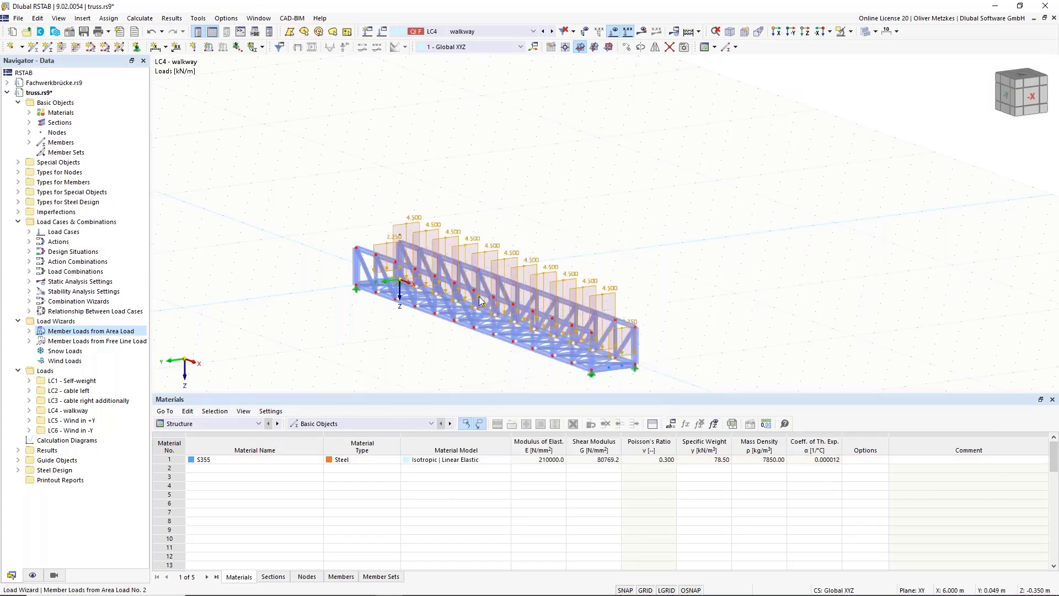
pyautogui.rightClick(598, 283)
pyautogui.click(640, 346)
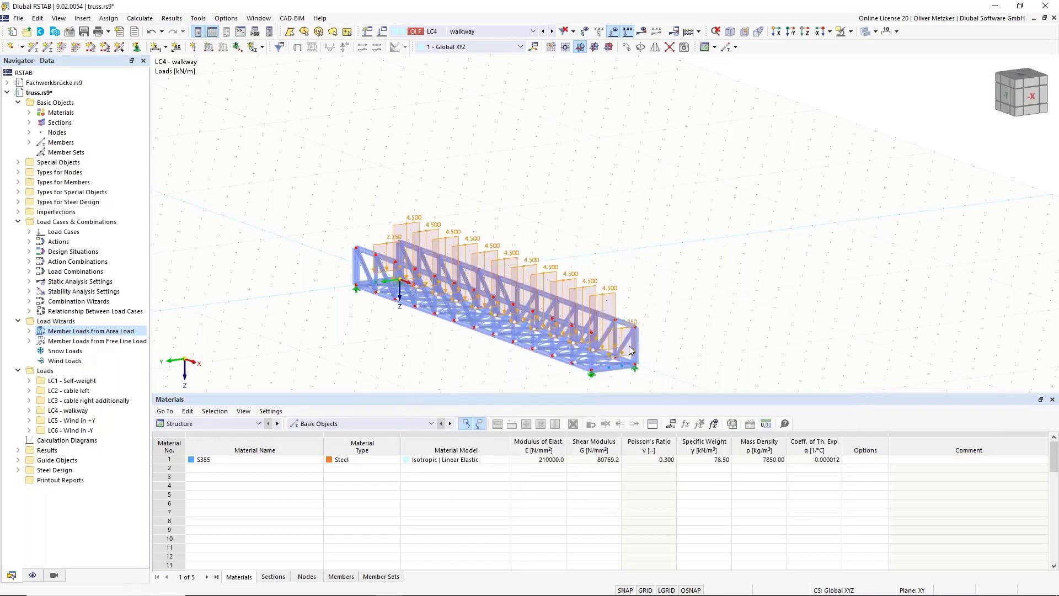
# Make LC5 - Wind in +Y the current load case and show the whole truss bridge in an oblique view.
pyautogui.click(491, 32)
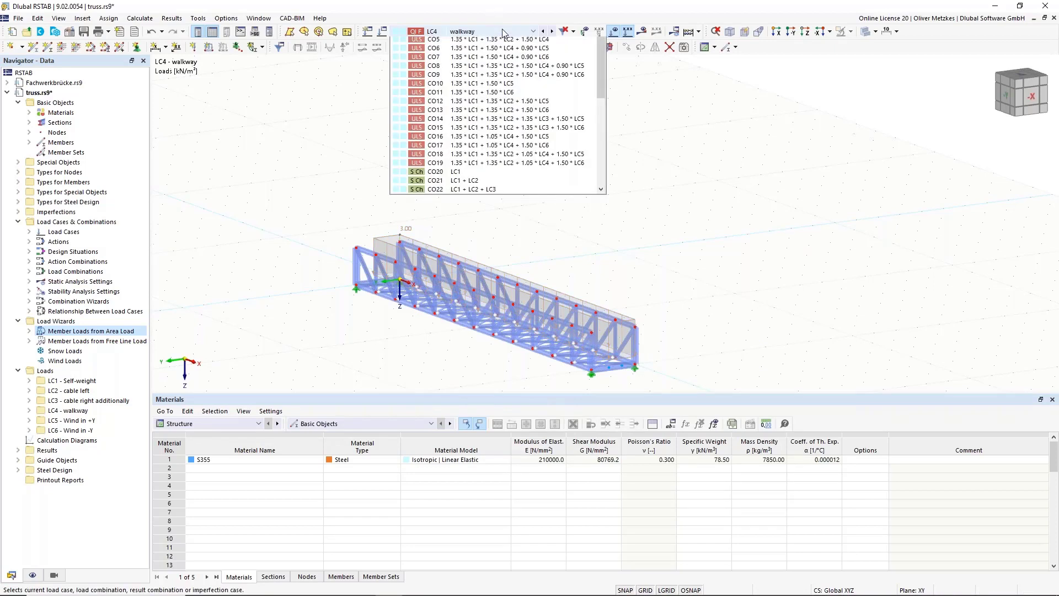
pyautogui.click(479, 76)
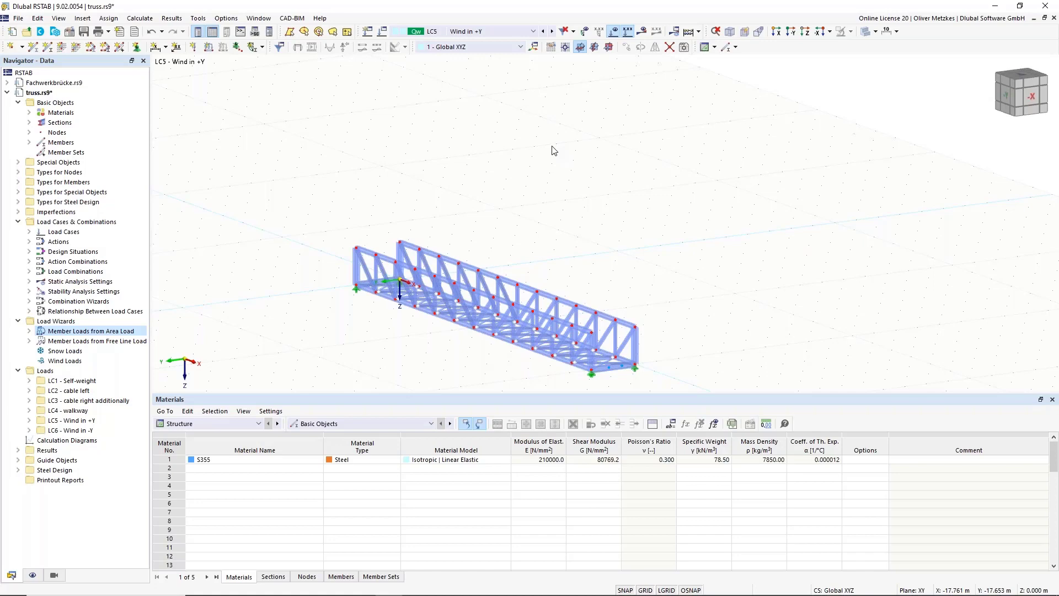
pyautogui.keyDown('ctrl'); pyautogui.moveTo(509, 383); pyautogui.dragTo(624, 340, button='middle'); pyautogui.keyUp('ctrl')
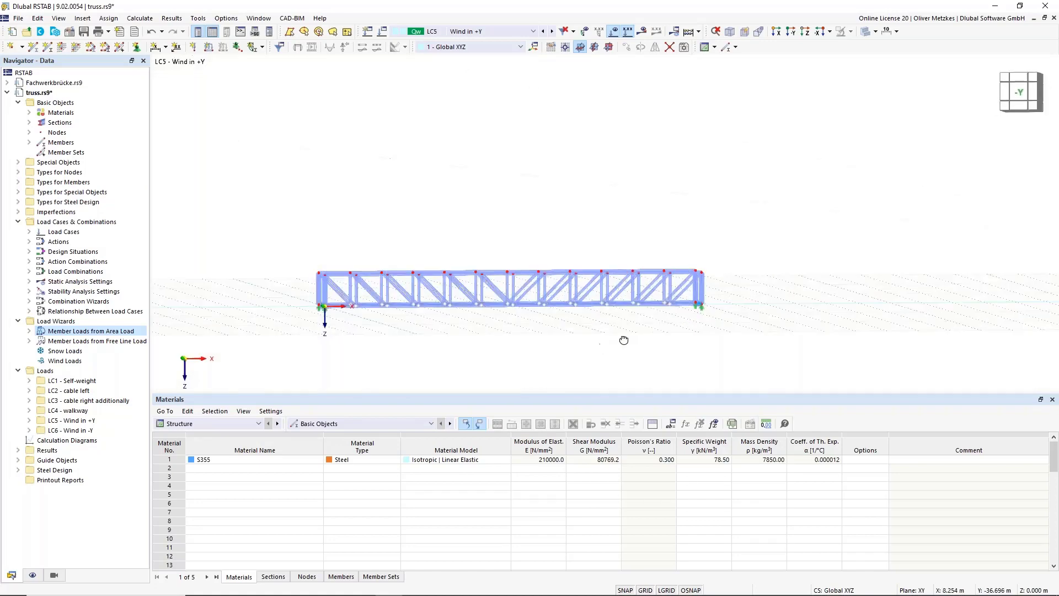
pyautogui.moveTo(624, 340); pyautogui.dragTo(550, 386, button='right')
pyautogui.moveTo(448, 208); pyautogui.dragTo(376, 180, button='middle')
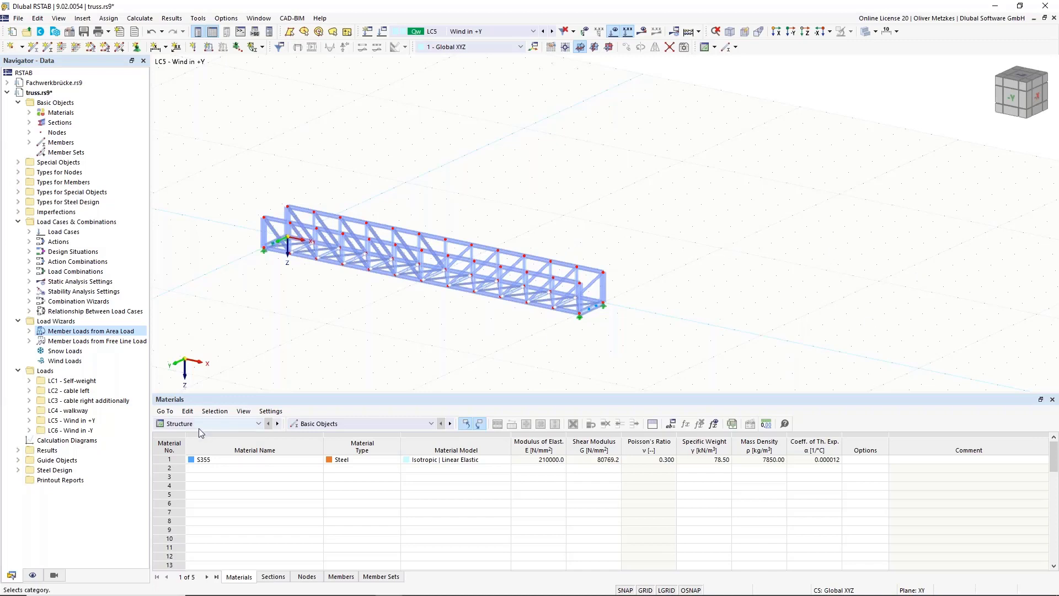
# Open the global parameters for editing and add a first parameter named qp.
pyautogui.click(673, 429)
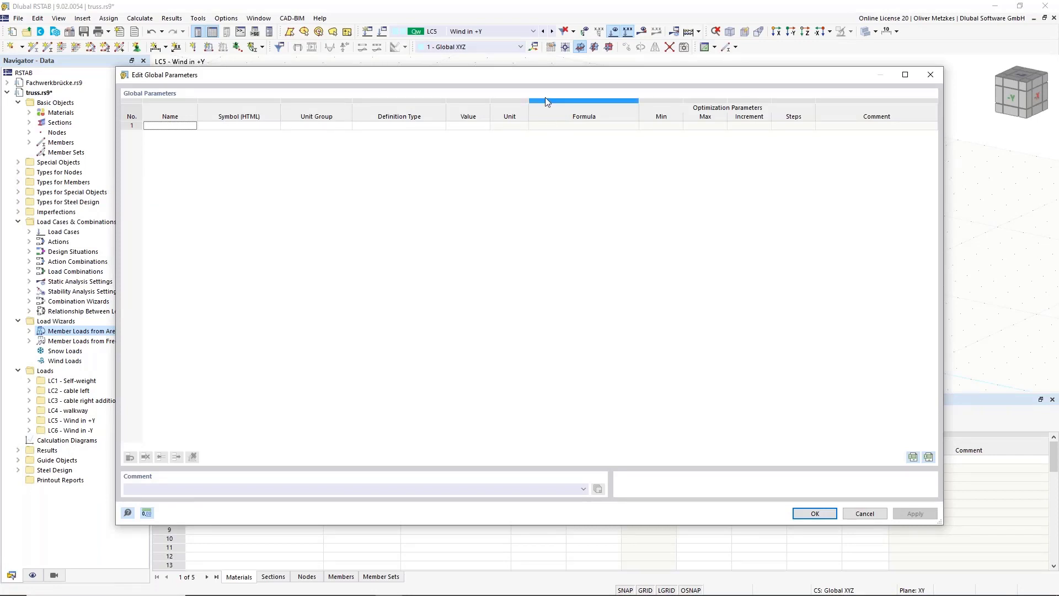
pyautogui.moveTo(562, 77); pyautogui.dragTo(618, 237)
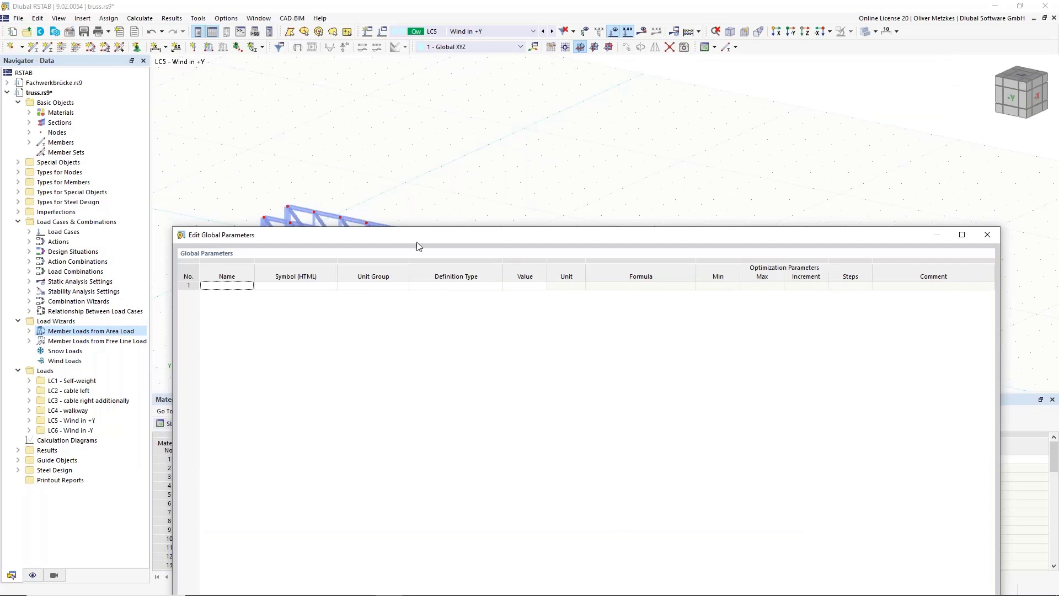
pyautogui.moveTo(419, 247); pyautogui.dragTo(463, 280)
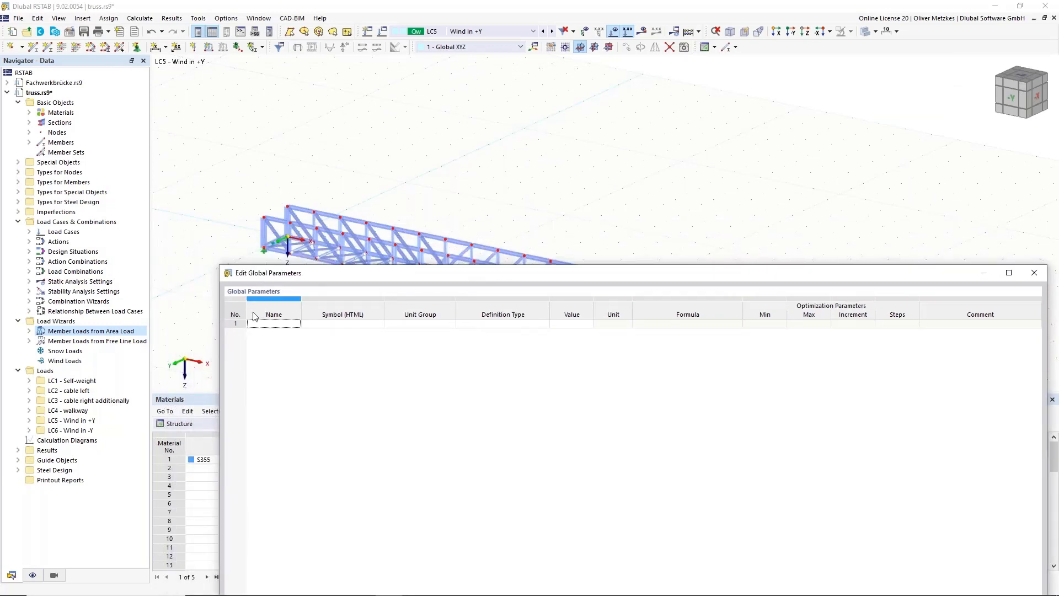
pyautogui.click(281, 323)
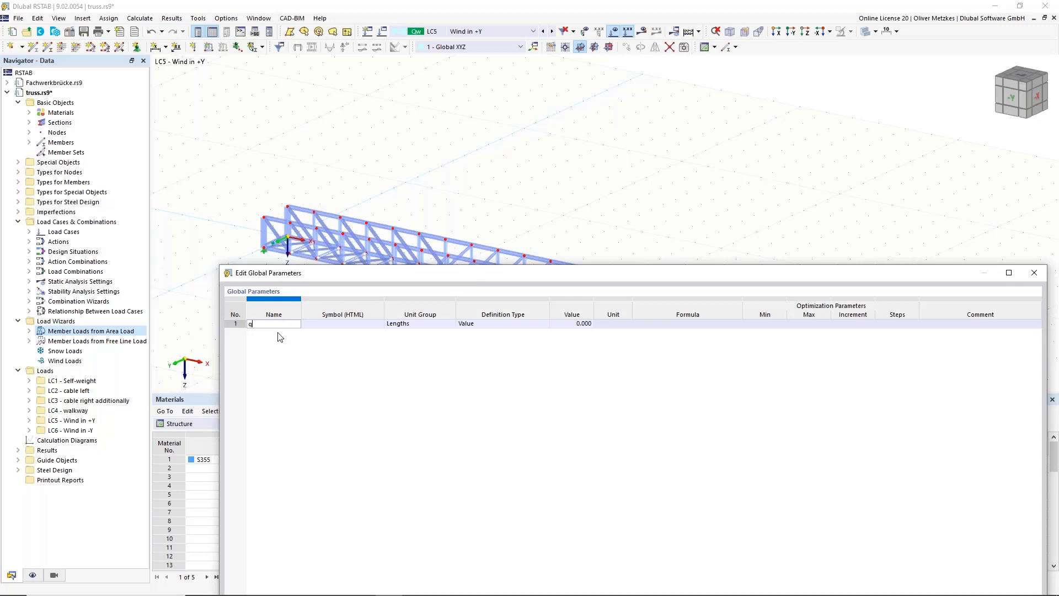
pyautogui.write('qp')
pyautogui.press('Return')
# Assign the Surface loads unit group to parameter qp and set its value to 0.40 kN/m².
pyautogui.click(415, 323)
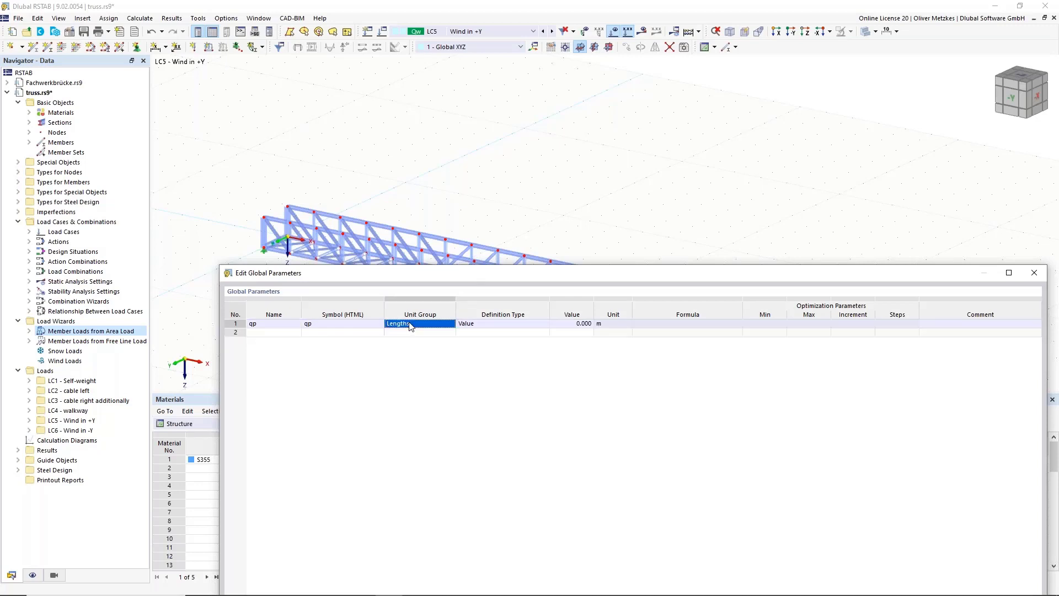
pyautogui.click(442, 325)
pyautogui.scroll(-8, 433, 452)
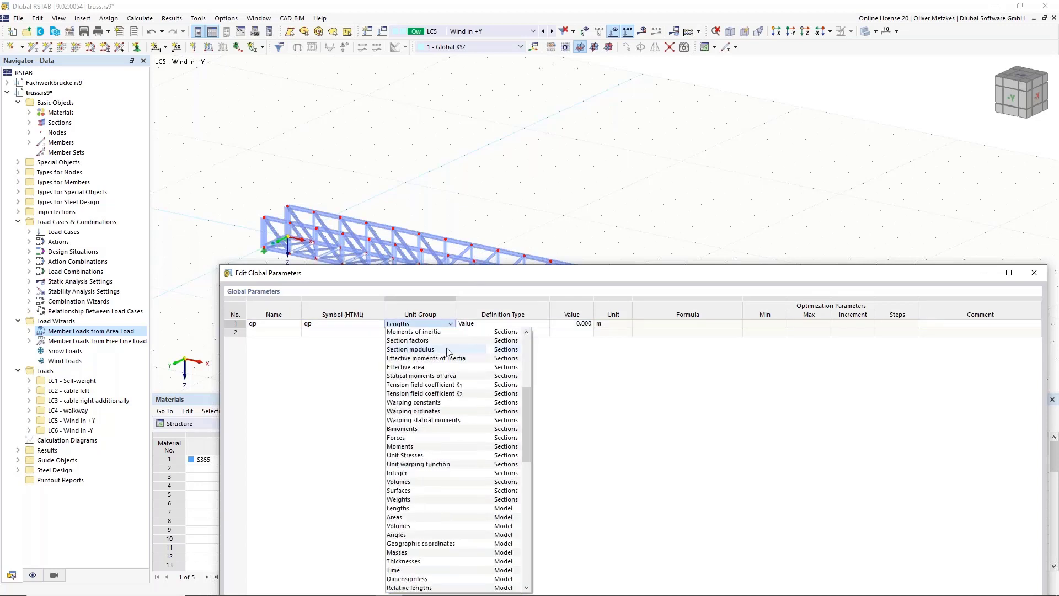
pyautogui.write('su')
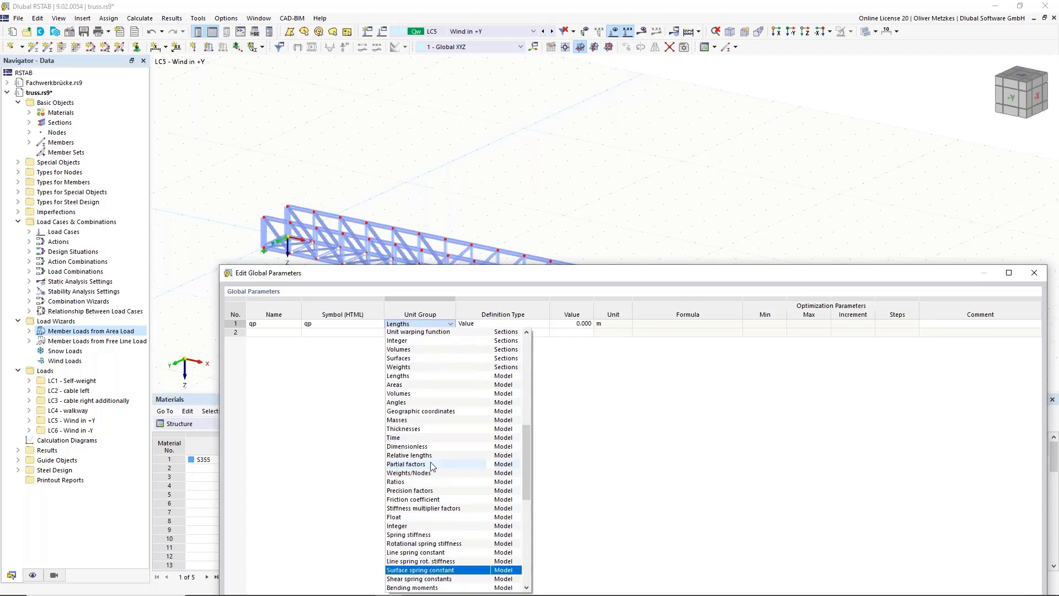
pyautogui.scroll(-9, 433, 468)
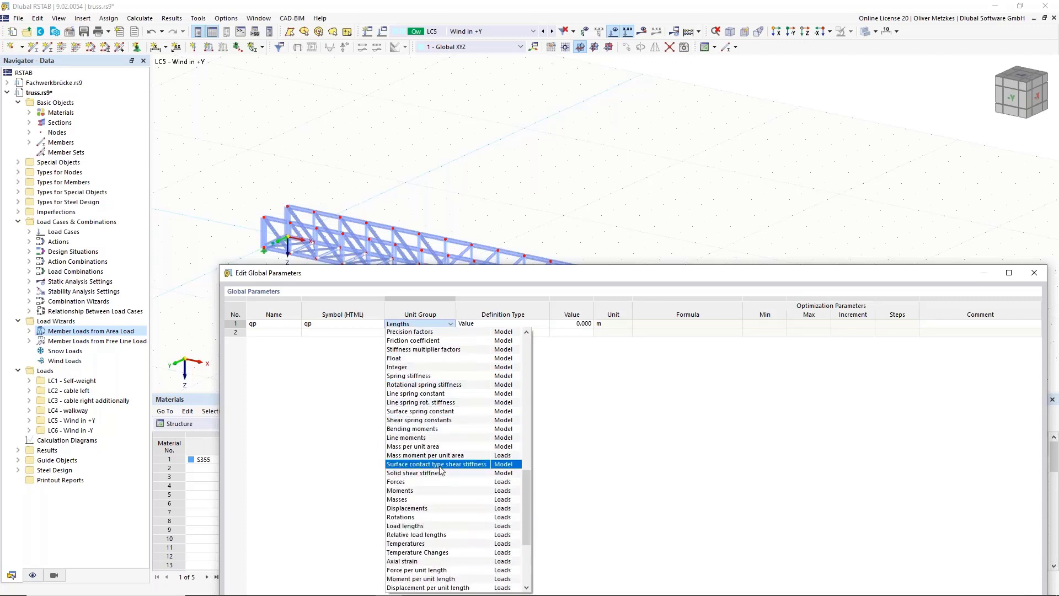
pyautogui.write('re')
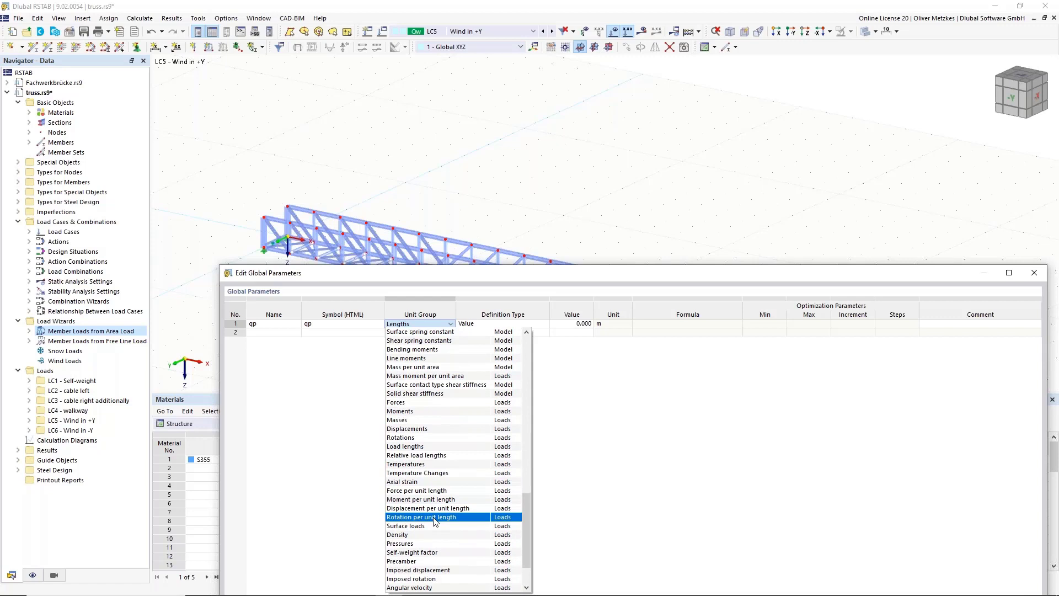
pyautogui.press('Down')
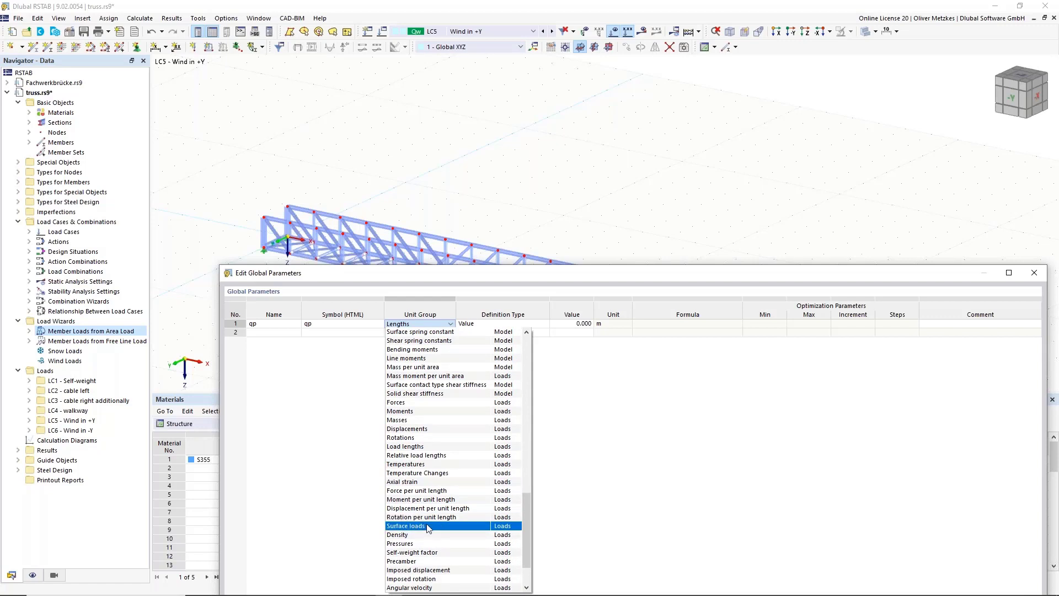
pyautogui.click(429, 527)
pyautogui.press('Tab')
pyautogui.press('Tab')
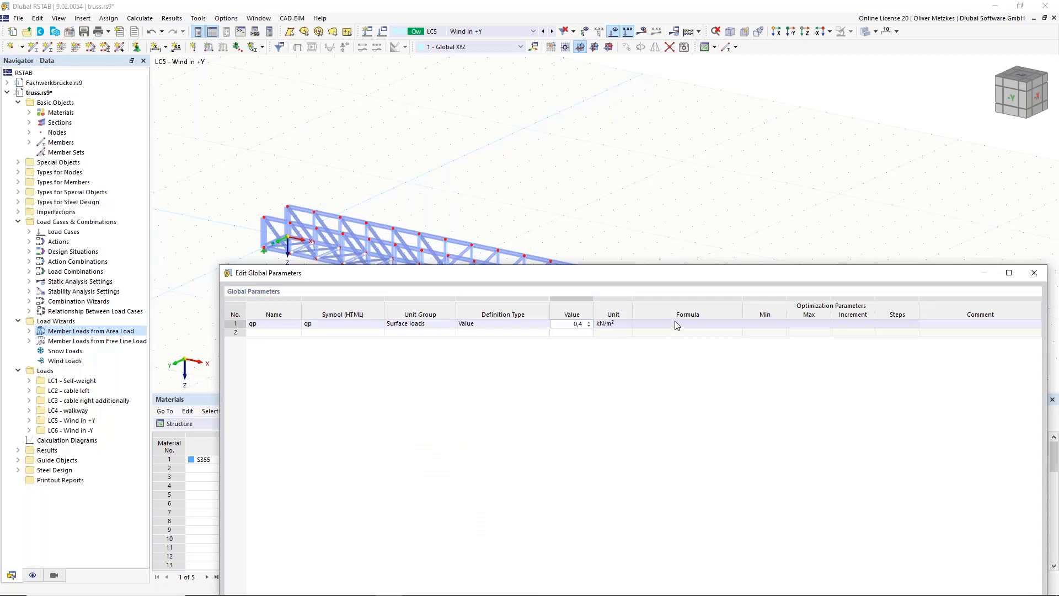
pyautogui.press('Tab')
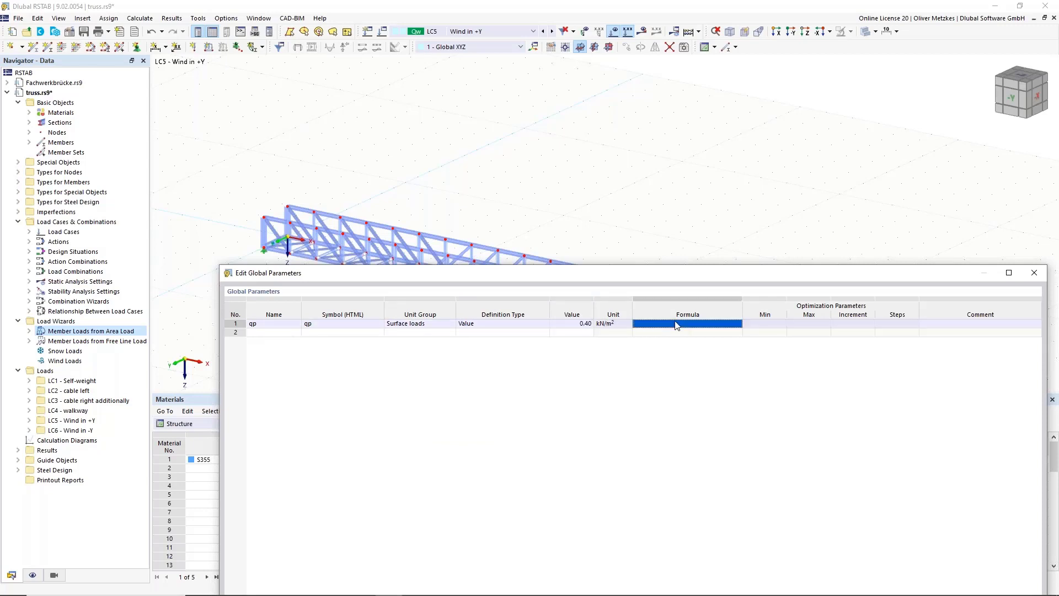
# Add a second global parameter named cf with the Partial factors unit group and a value of 2.00.
pyautogui.doubleClick(276, 333)
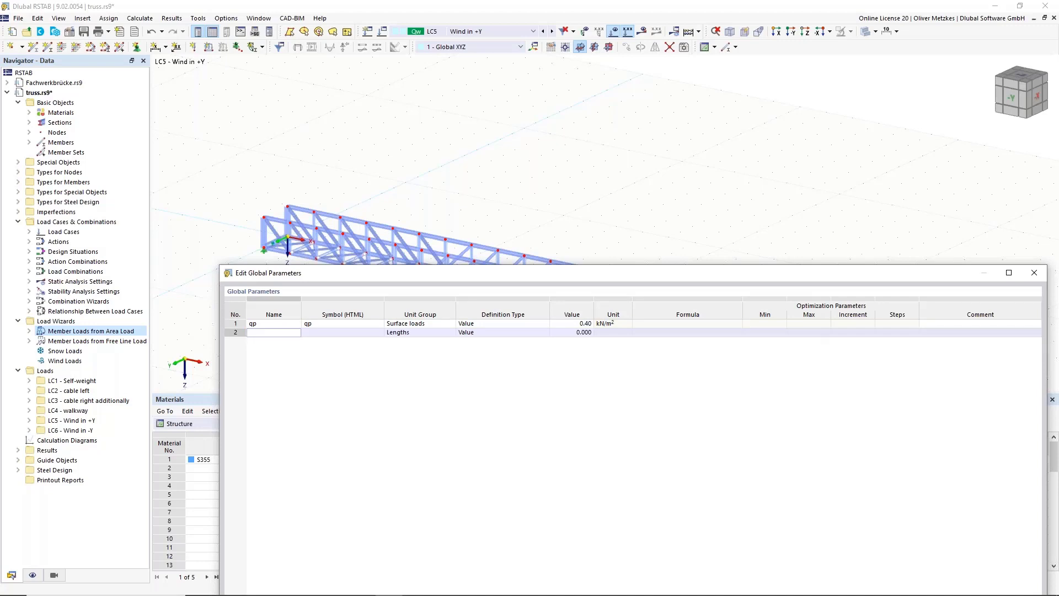
pyautogui.write('cf')
pyautogui.press('Tab')
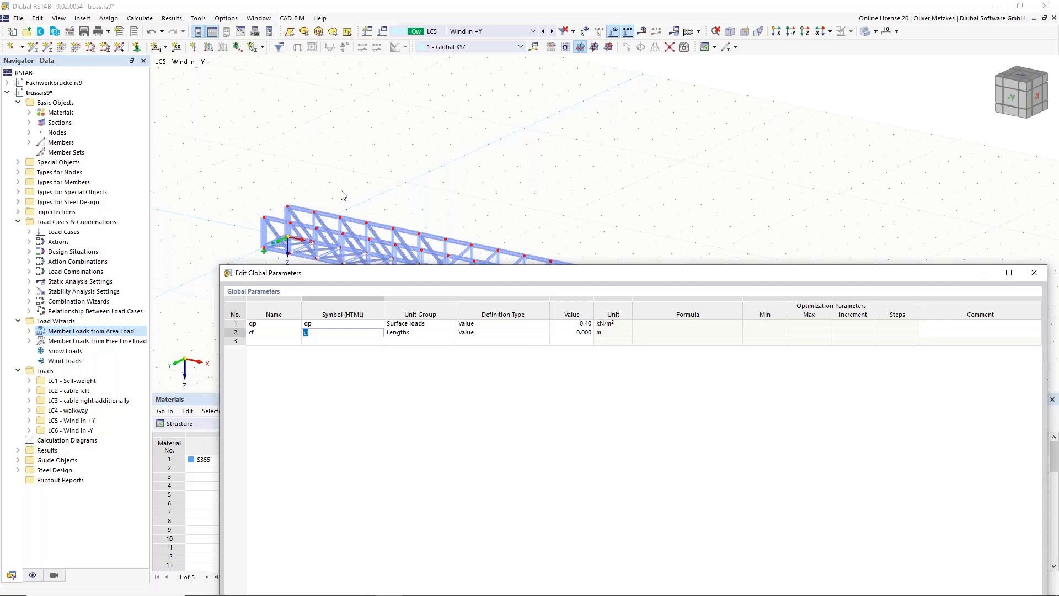
pyautogui.click(441, 334)
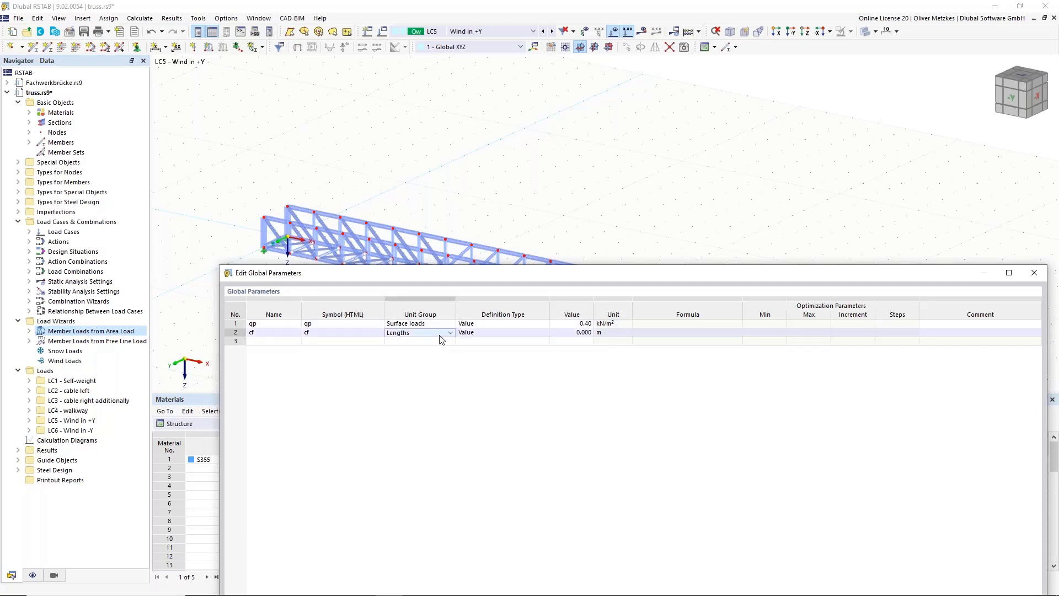
pyautogui.click(441, 333)
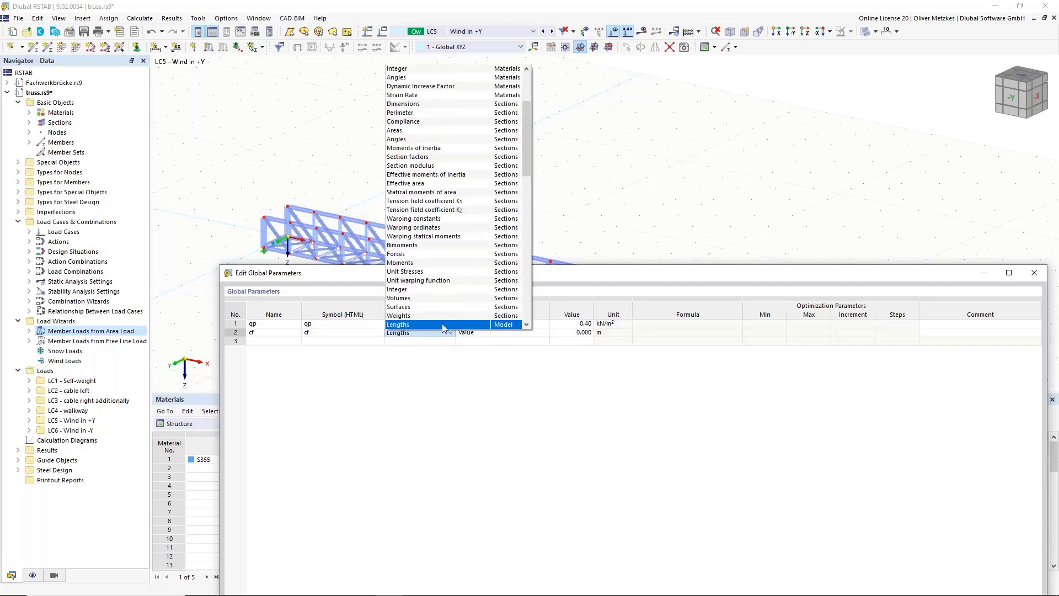
pyautogui.scroll(-7, 447, 282)
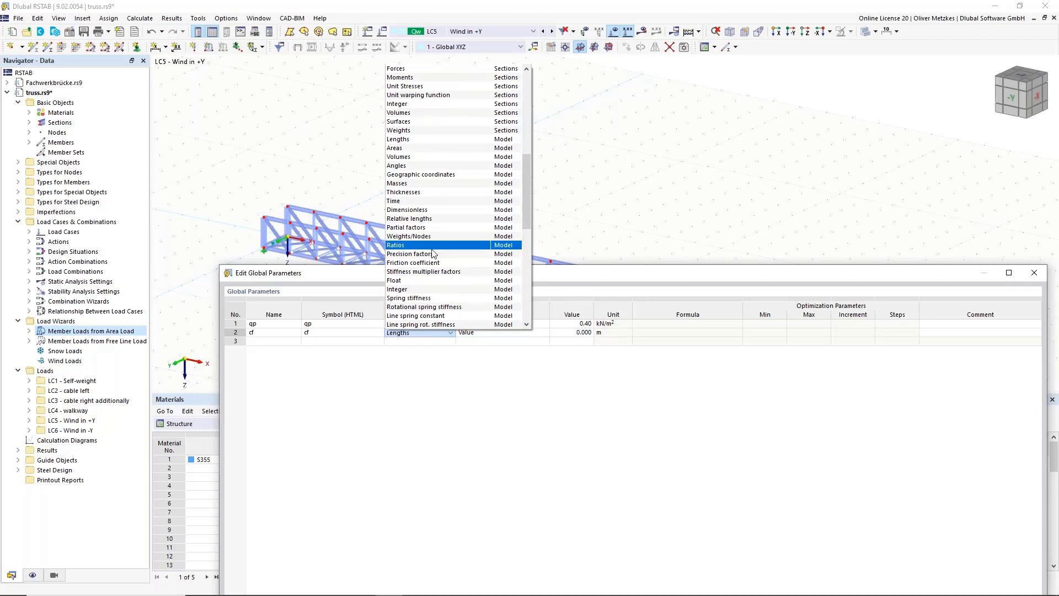
pyautogui.scroll(-1, 439, 234)
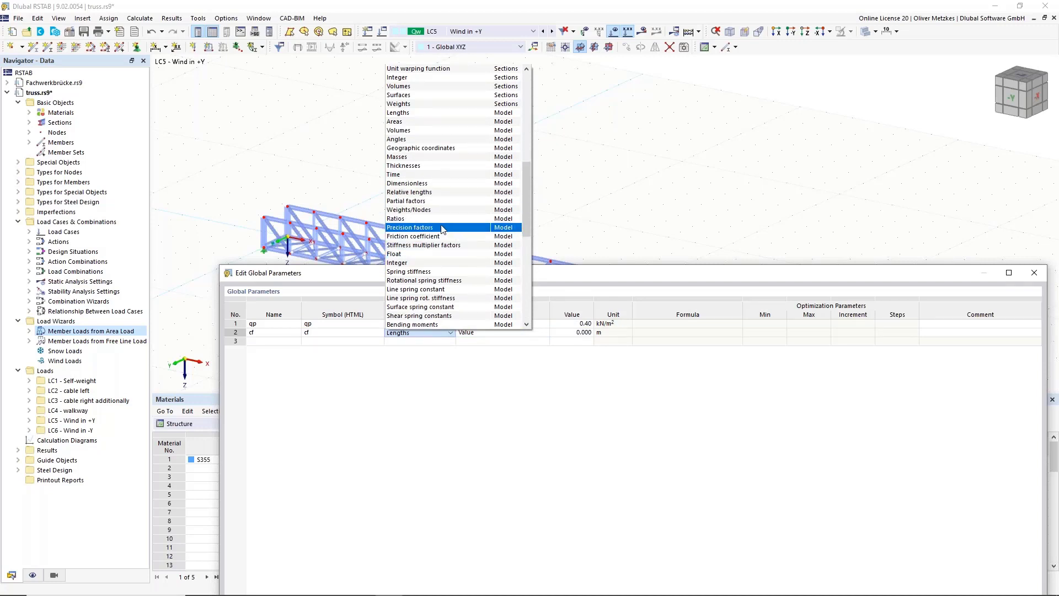
pyautogui.click(438, 201)
pyautogui.click(582, 333)
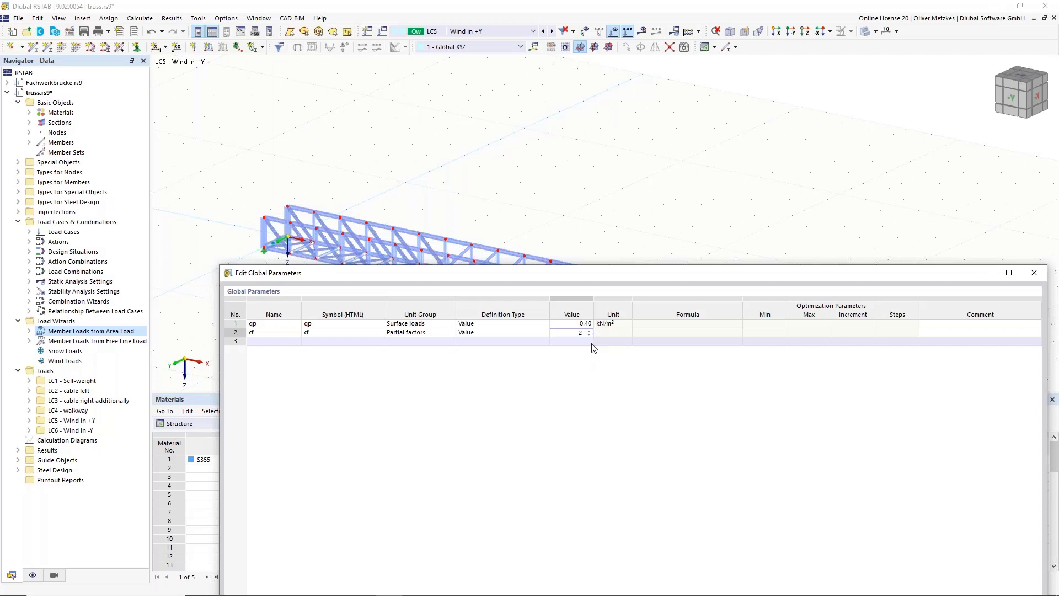
# Add a third global parameter named phi and assign it the Partial factors unit group.
pyautogui.click(291, 340)
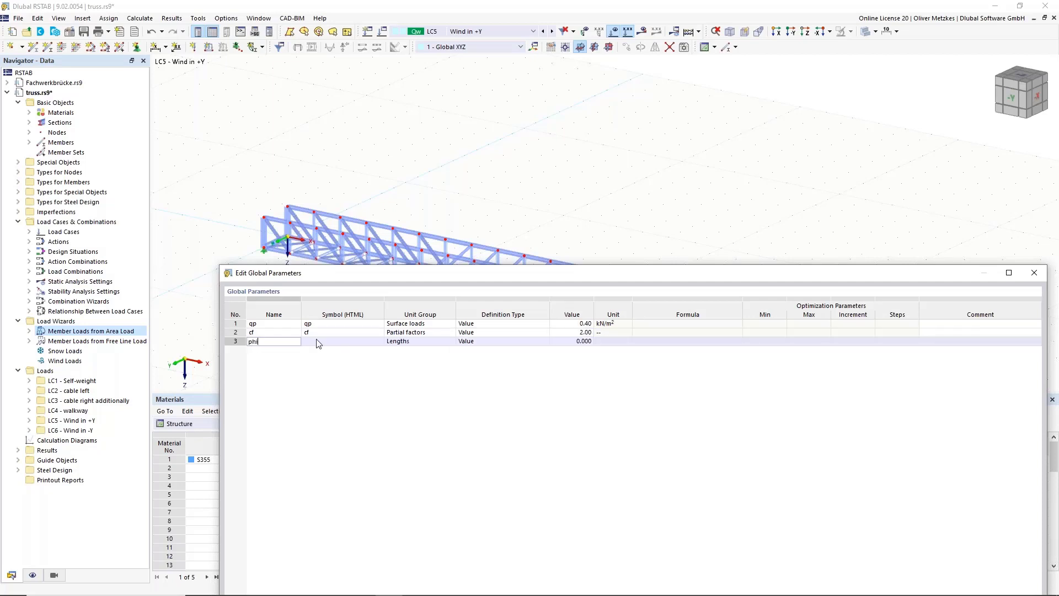
pyautogui.write('phi')
pyautogui.click(419, 341)
pyautogui.click(450, 341)
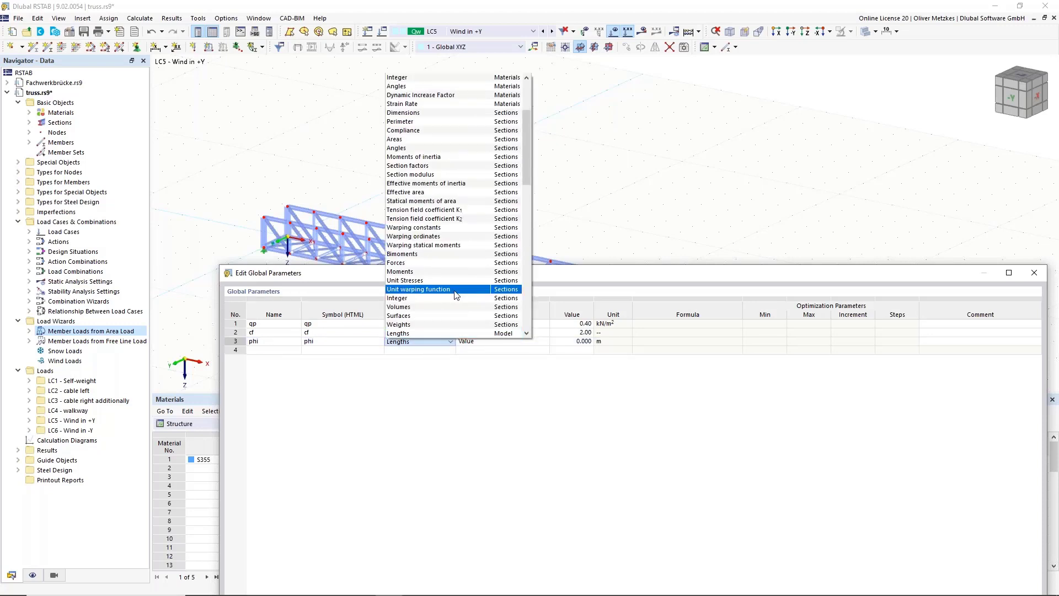
pyautogui.scroll(-1, 447, 336)
pyautogui.click(448, 333)
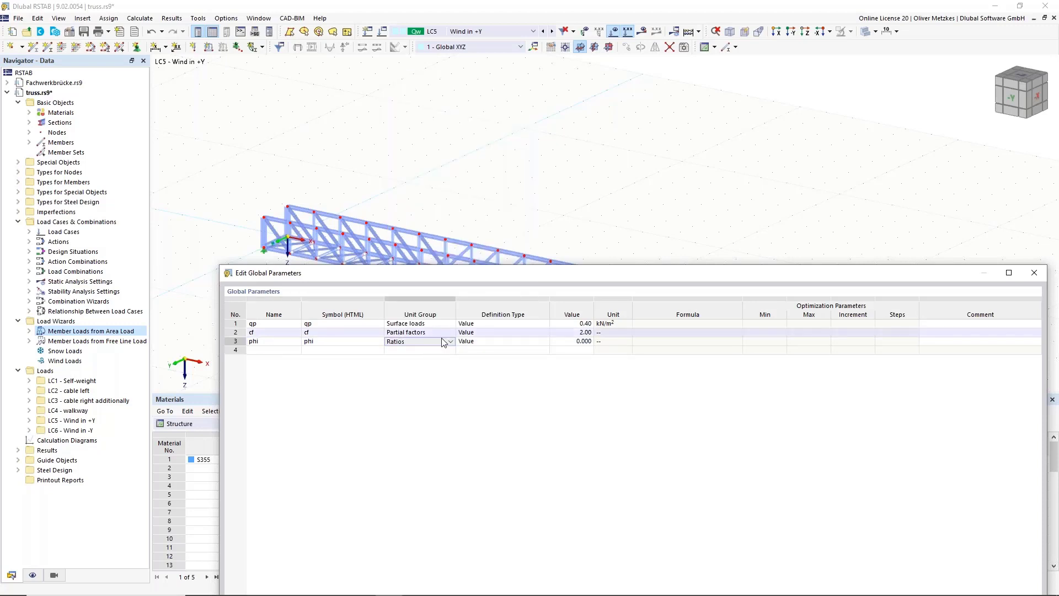
pyautogui.click(449, 342)
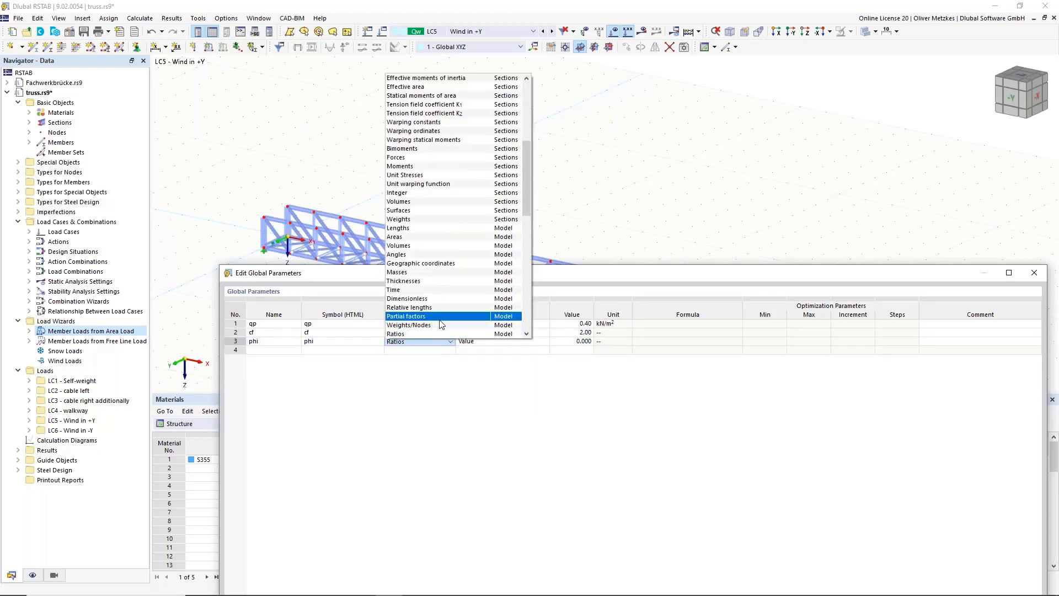
pyautogui.click(440, 319)
# Set the value of parameter phi to 0.20 and confirm the global parameters.
pyautogui.click(564, 342)
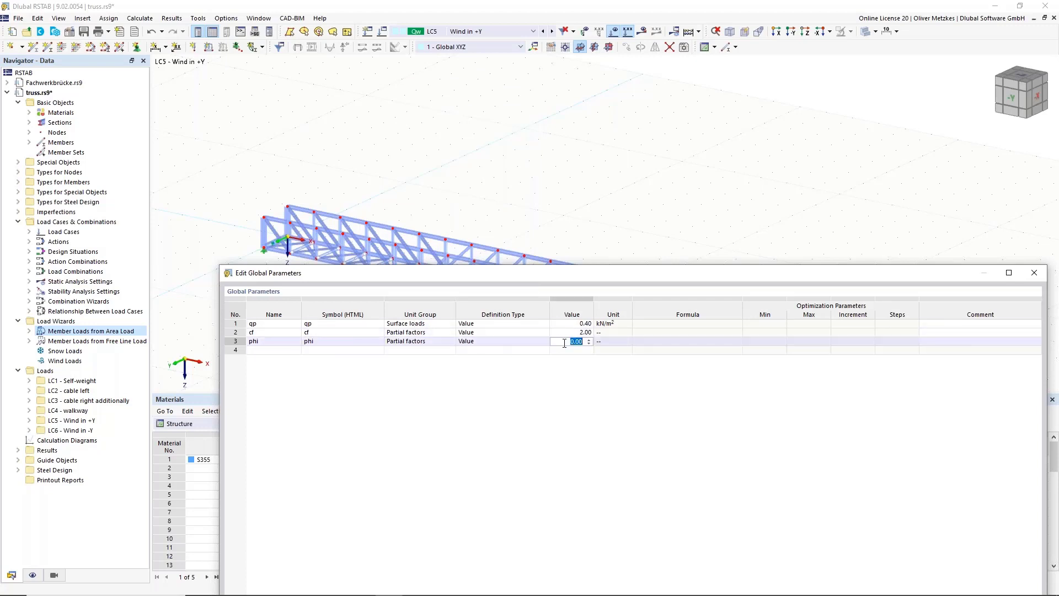
pyautogui.click(614, 343)
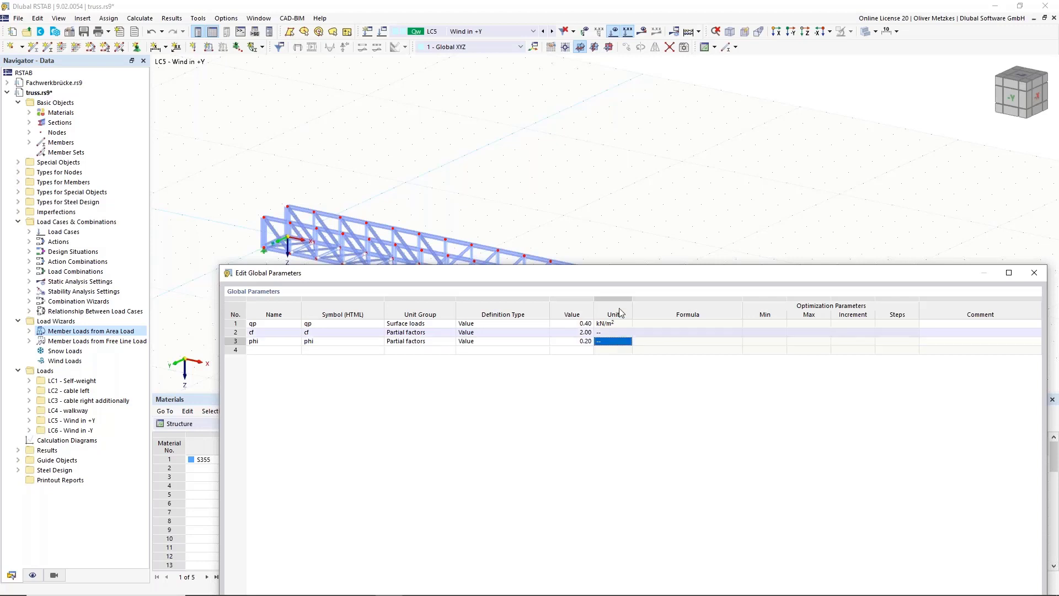
pyautogui.moveTo(651, 269); pyautogui.dragTo(848, 163)
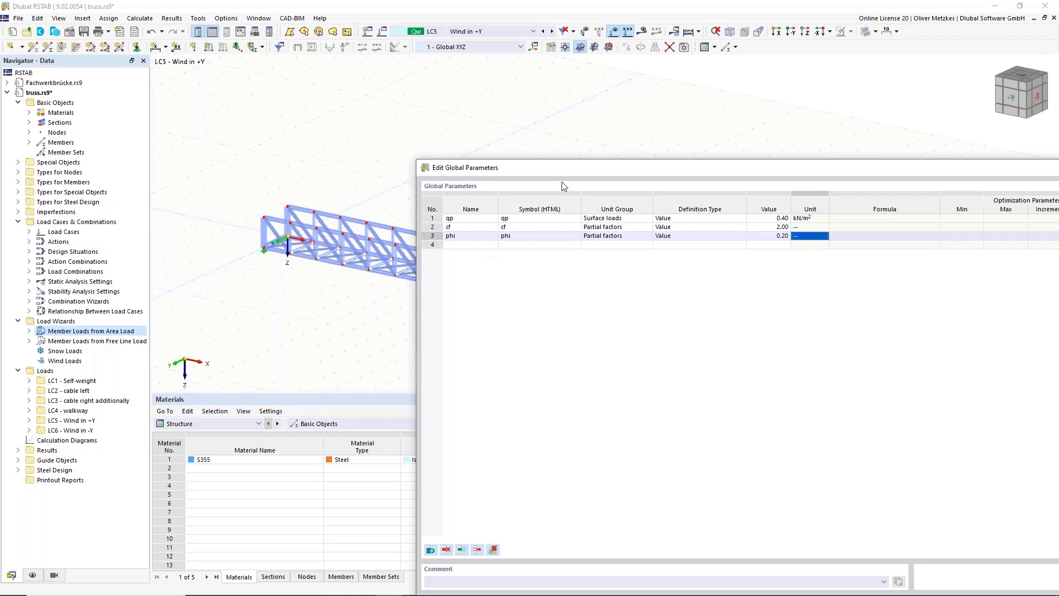
pyautogui.moveTo(708, 173); pyautogui.dragTo(491, 136)
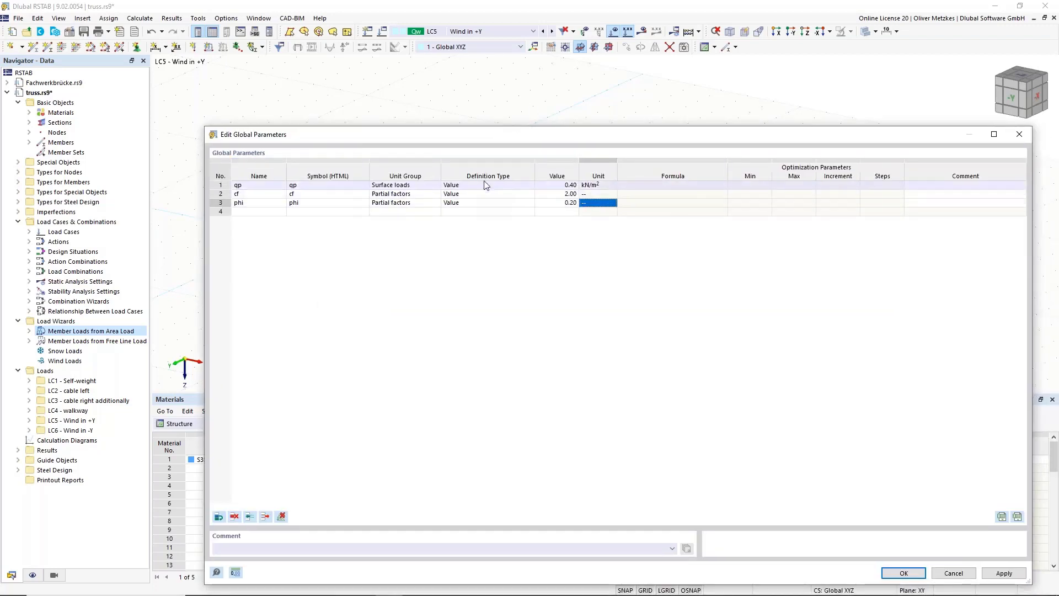
pyautogui.click(903, 573)
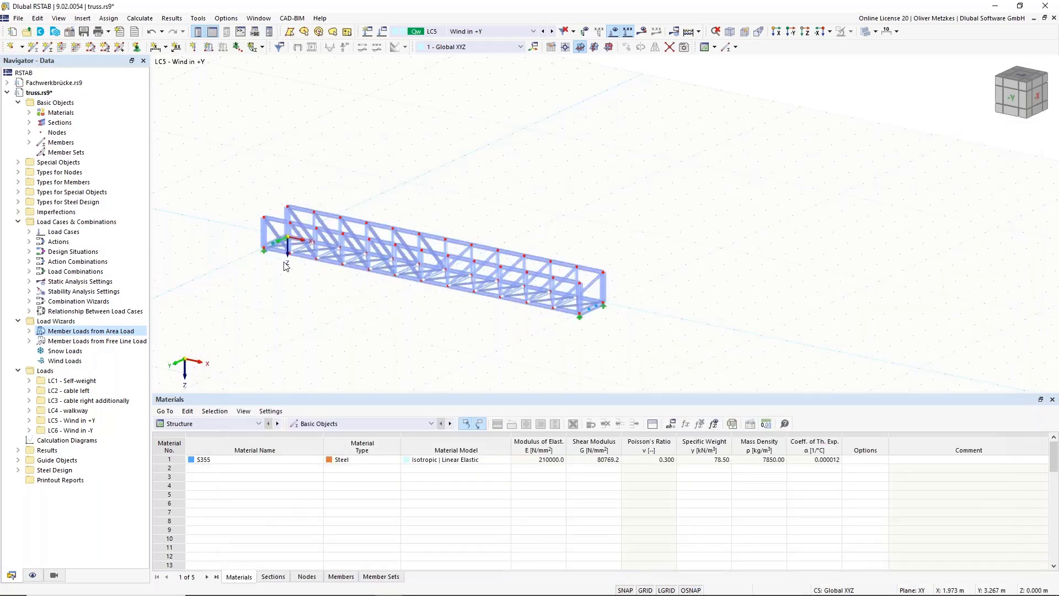
# Create a new load wizard for member loads from area load in LC5, acting in global Y on projected area.
pyautogui.rightClick(90, 334)
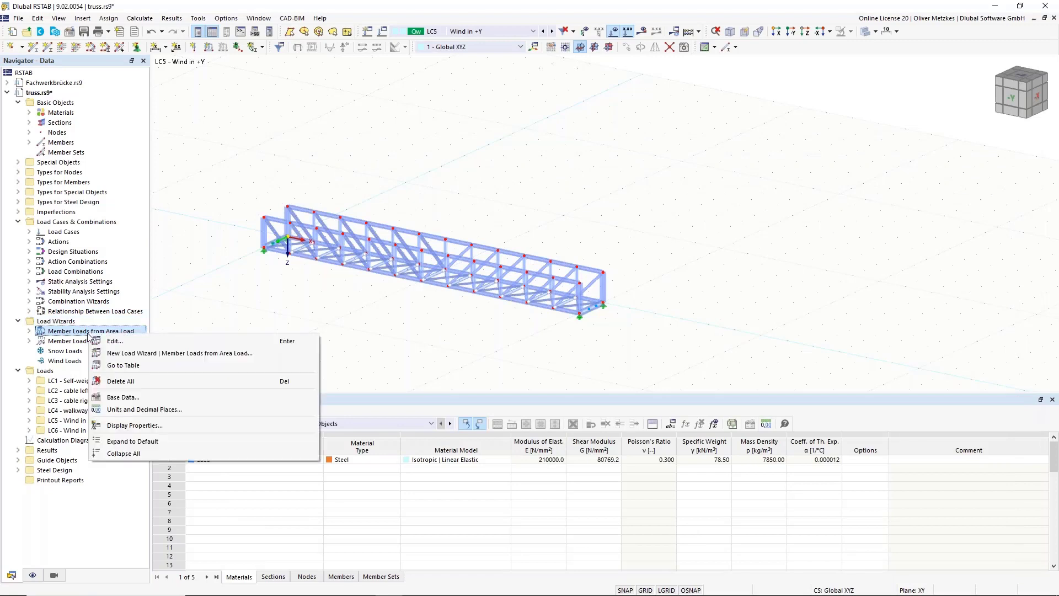
pyautogui.click(135, 353)
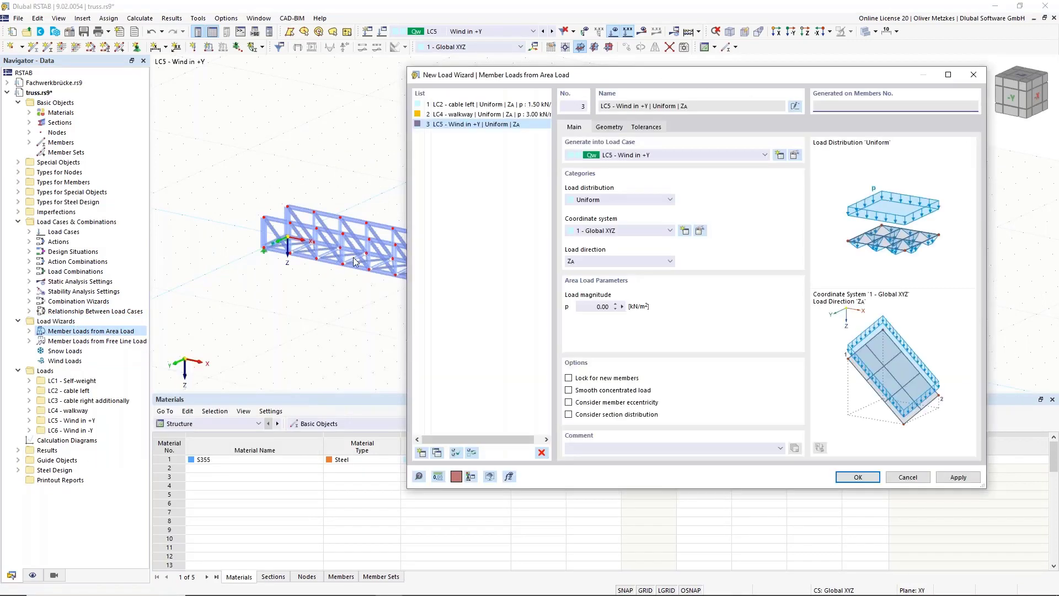
pyautogui.click(613, 261)
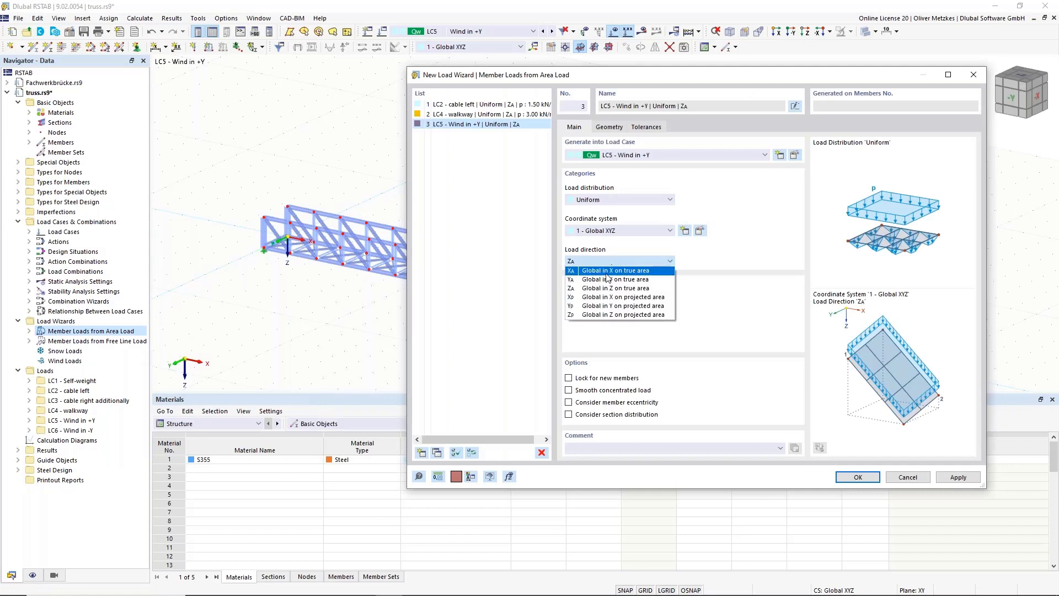
pyautogui.click(602, 305)
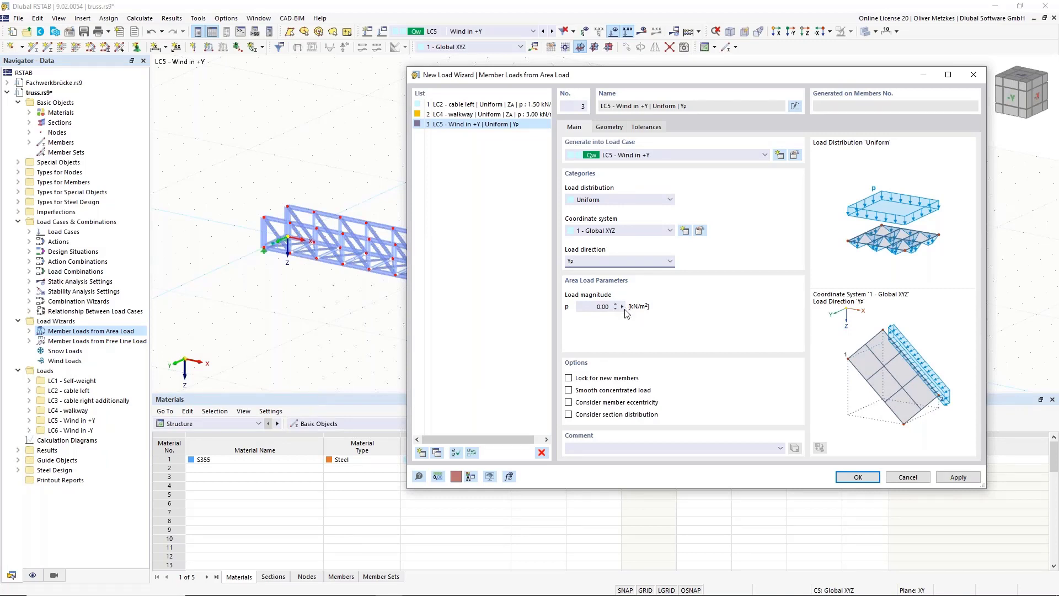
# Define the LC5 area load magnitude p with the formula qp*cf*phi.
pyautogui.click(623, 307)
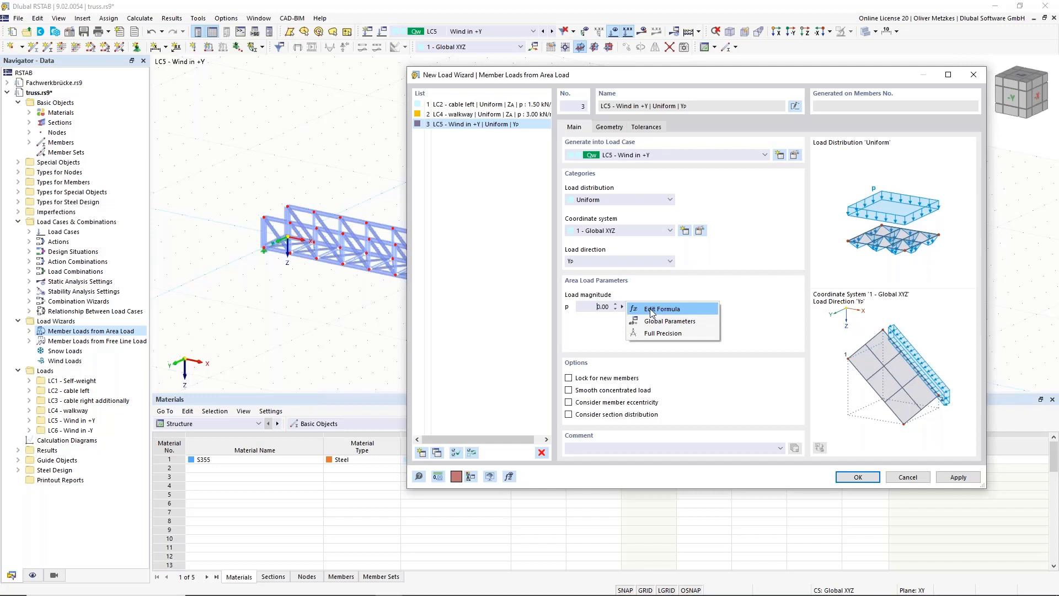
pyautogui.click(652, 310)
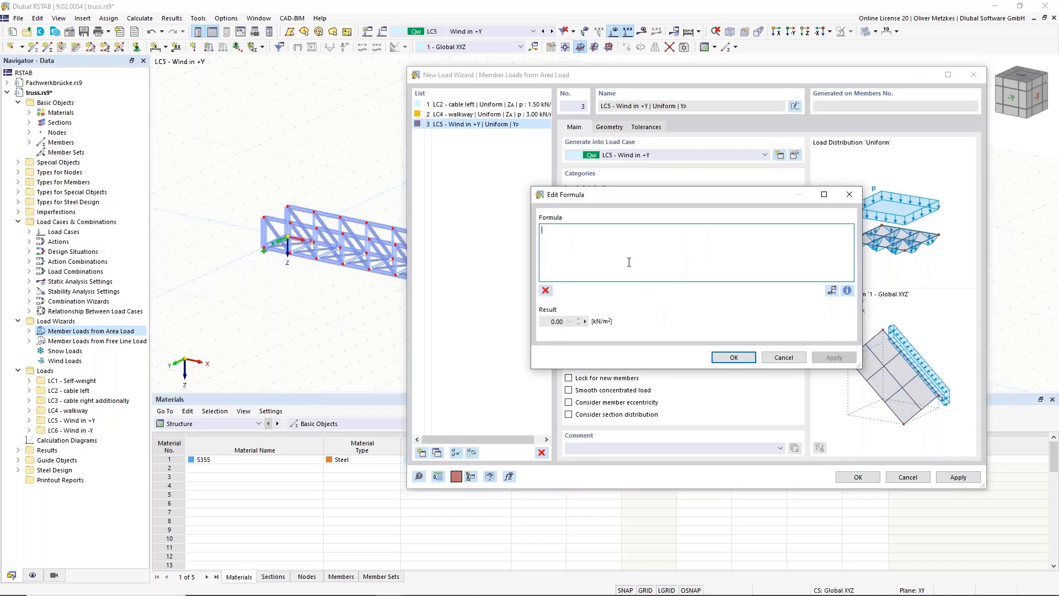
pyautogui.write('qp')
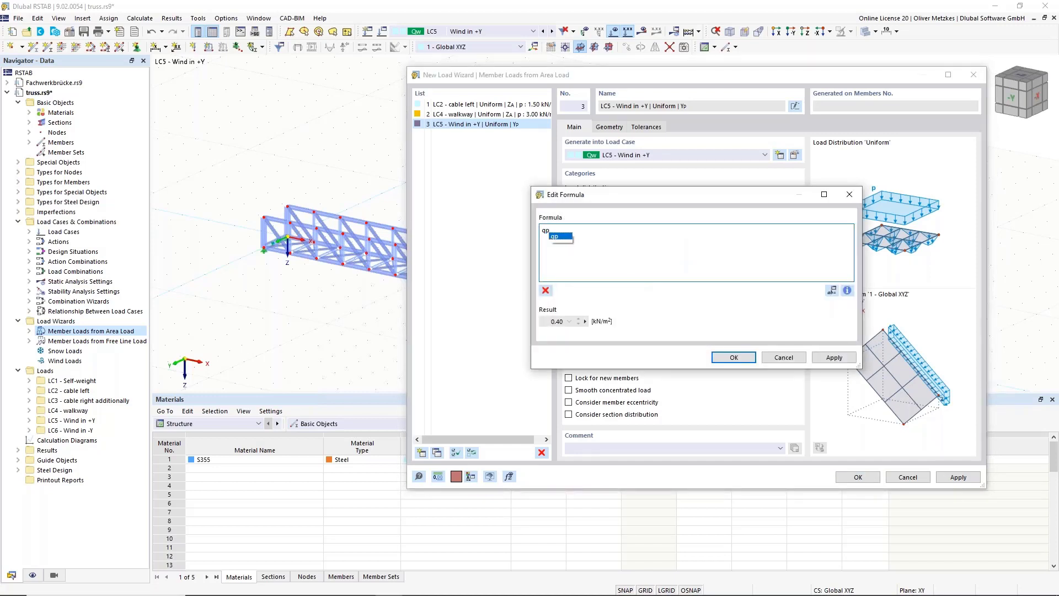
pyautogui.write('*cf*')
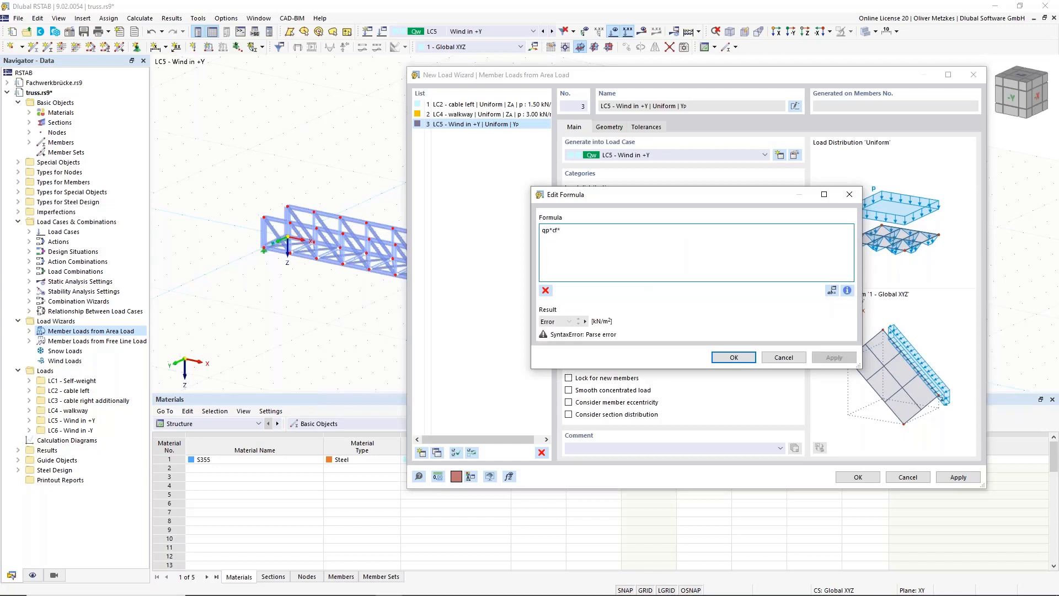
pyautogui.write('phi')
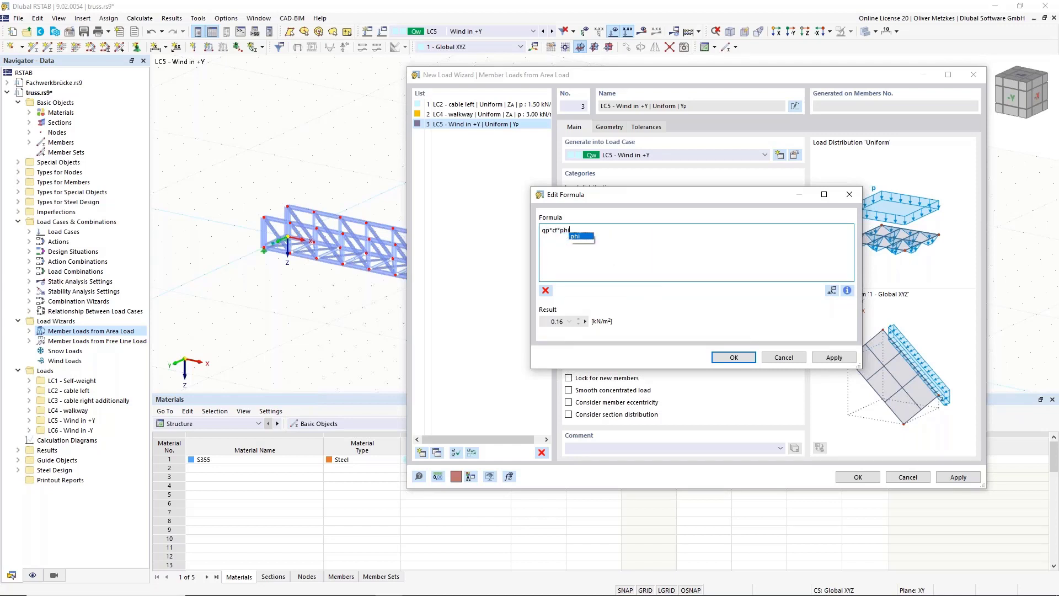
pyautogui.click(586, 238)
pyautogui.click(737, 358)
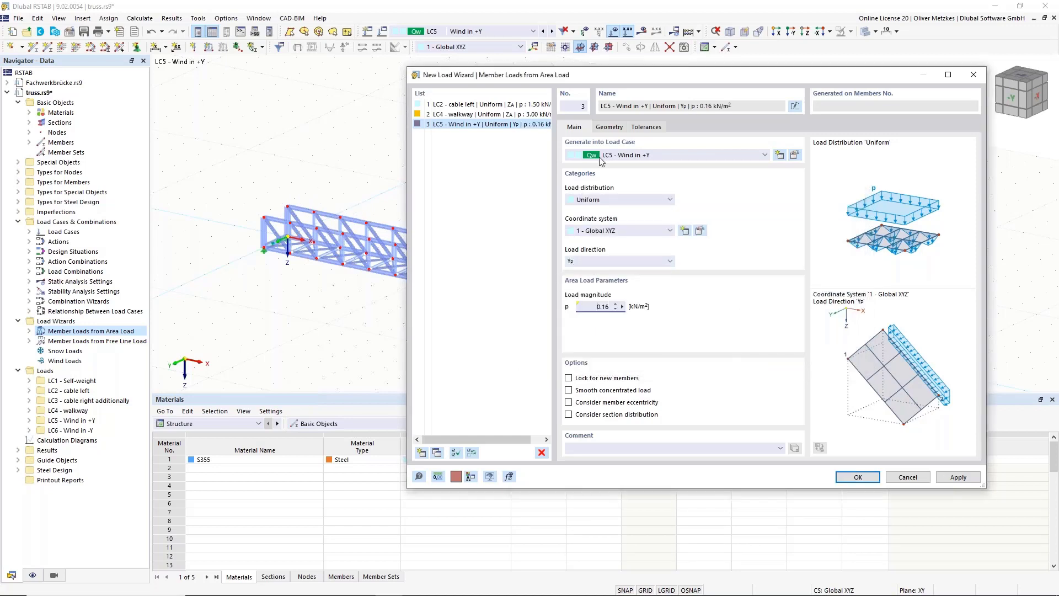
# Define the first wind load plane on one side truss using corner nodes 14, 1, 2 and 15.
pyautogui.click(609, 126)
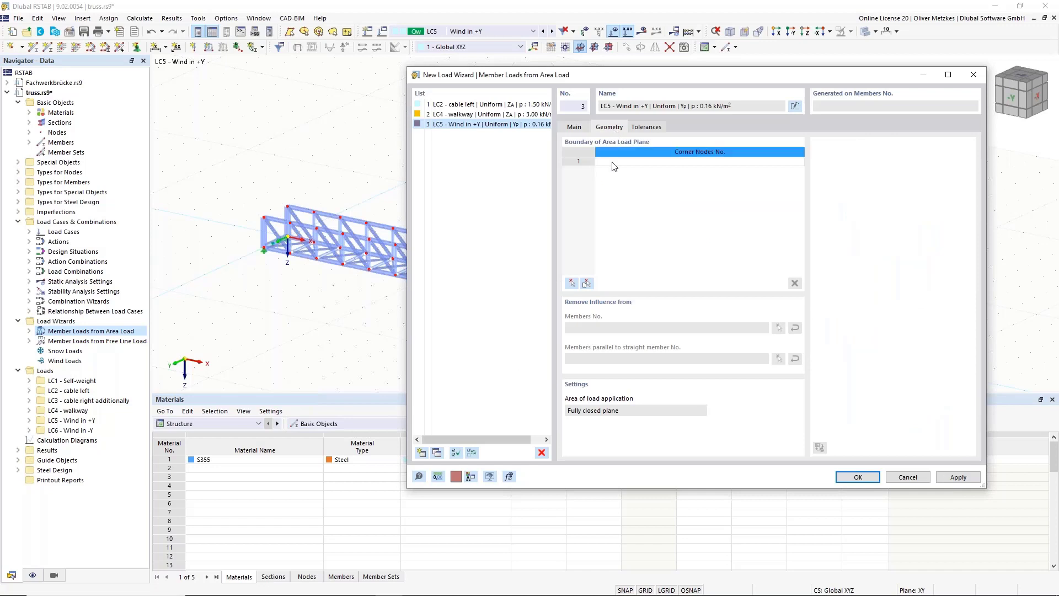
pyautogui.click(575, 282)
pyautogui.click(289, 207)
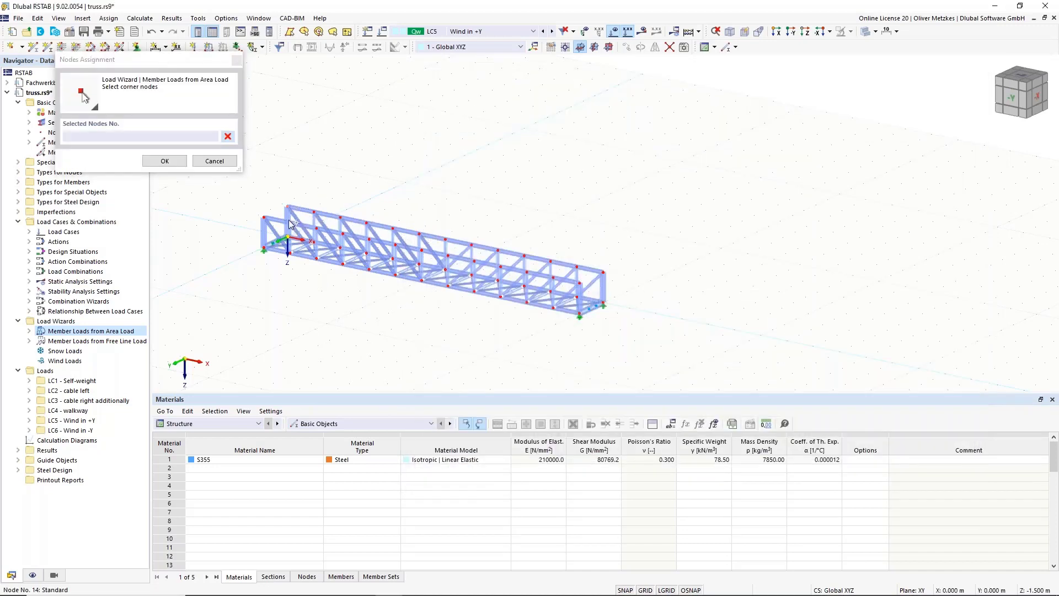
pyautogui.click(288, 237)
pyautogui.click(604, 306)
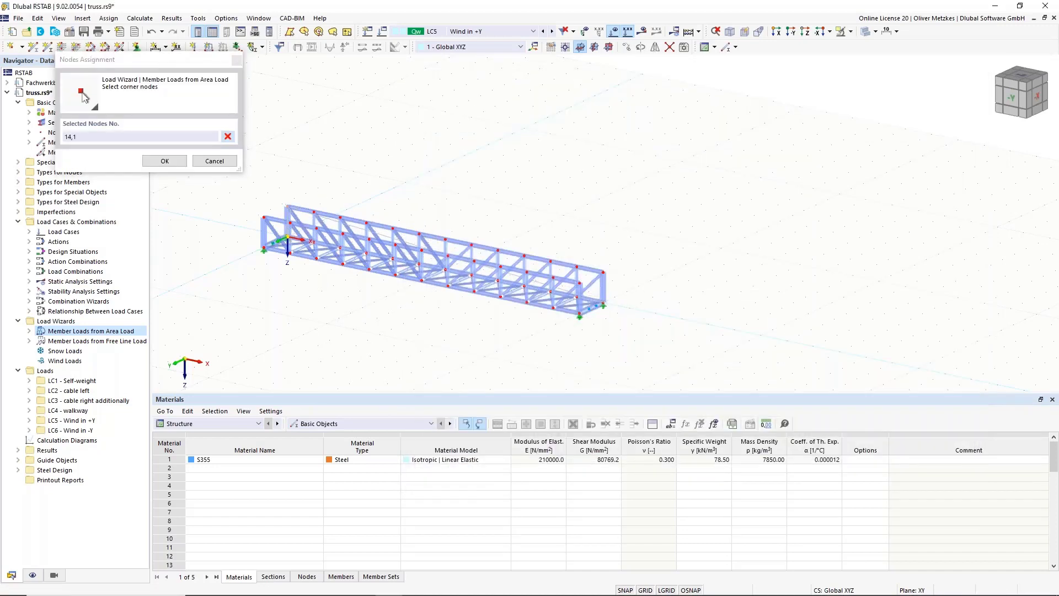
pyautogui.click(604, 272)
pyautogui.keyDown('ctrl'); pyautogui.moveTo(627, 270); pyautogui.dragTo(507, 260, button='middle'); pyautogui.keyUp('ctrl')
pyautogui.click(177, 161)
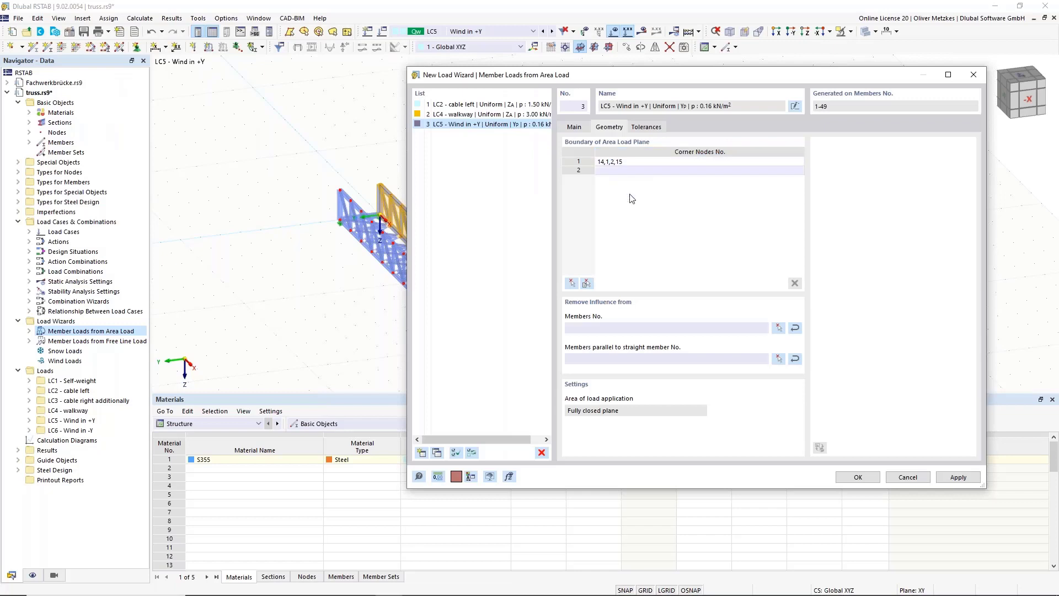
# Add a second wind load plane on the opposite truss with corner nodes 40, 41, 28 and 27, and confirm the load wizard.
pyautogui.click(572, 283)
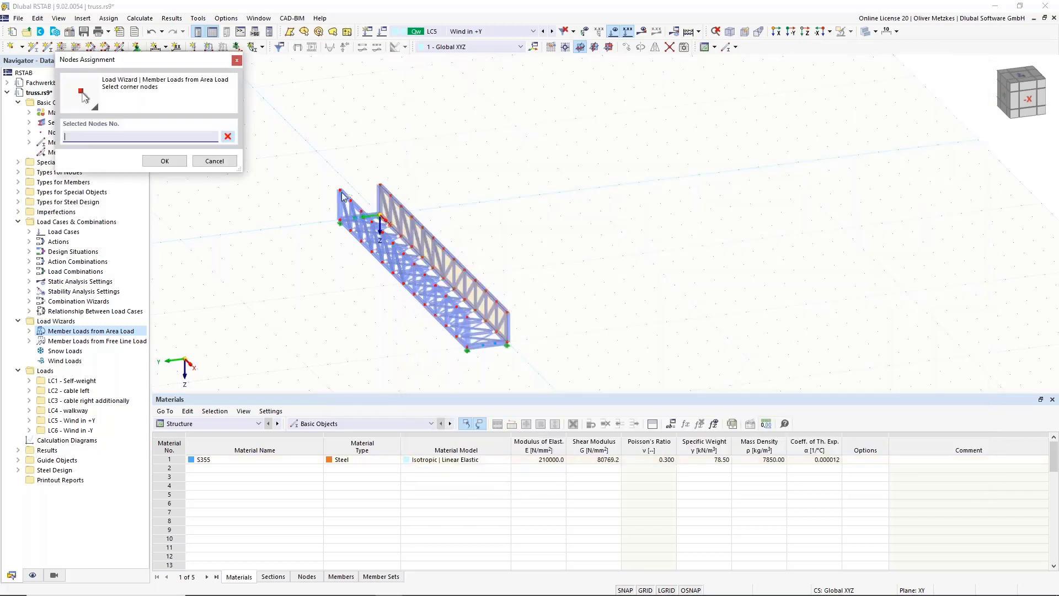
pyautogui.click(472, 323)
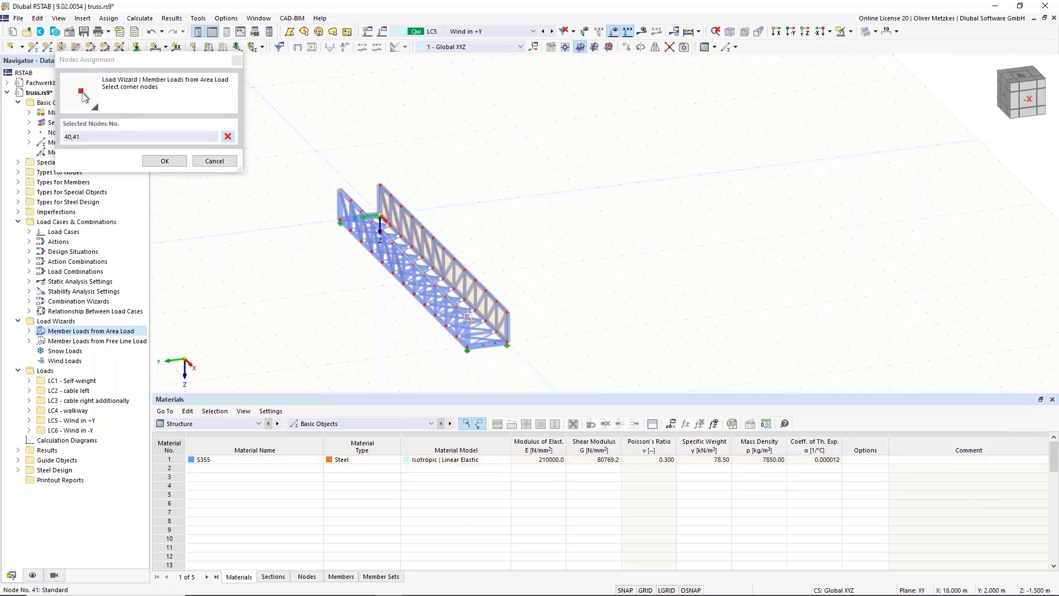
pyautogui.click(467, 350)
pyautogui.click(339, 221)
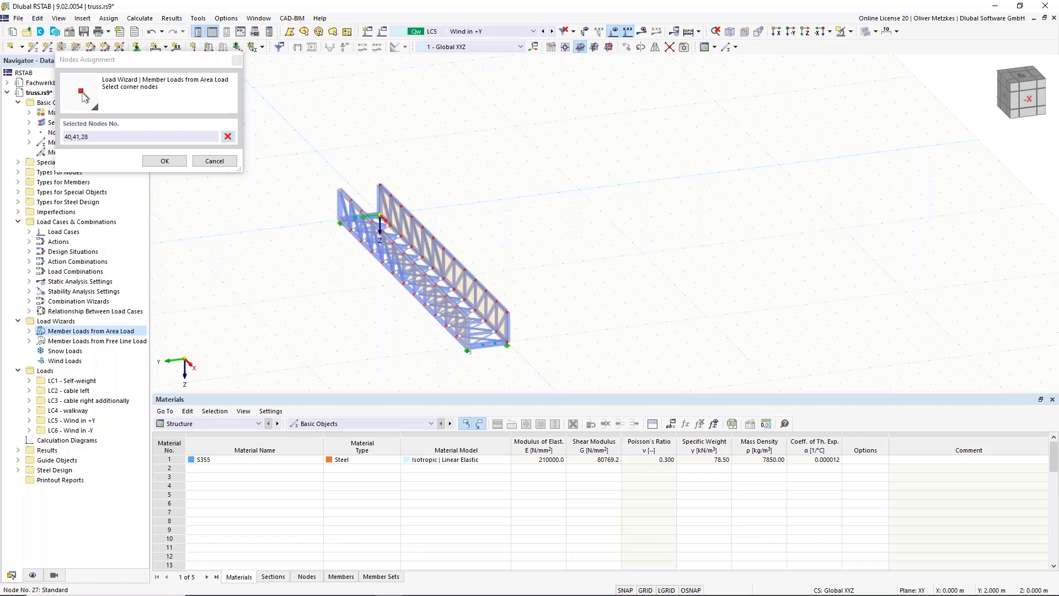
pyautogui.click(341, 222)
pyautogui.click(165, 161)
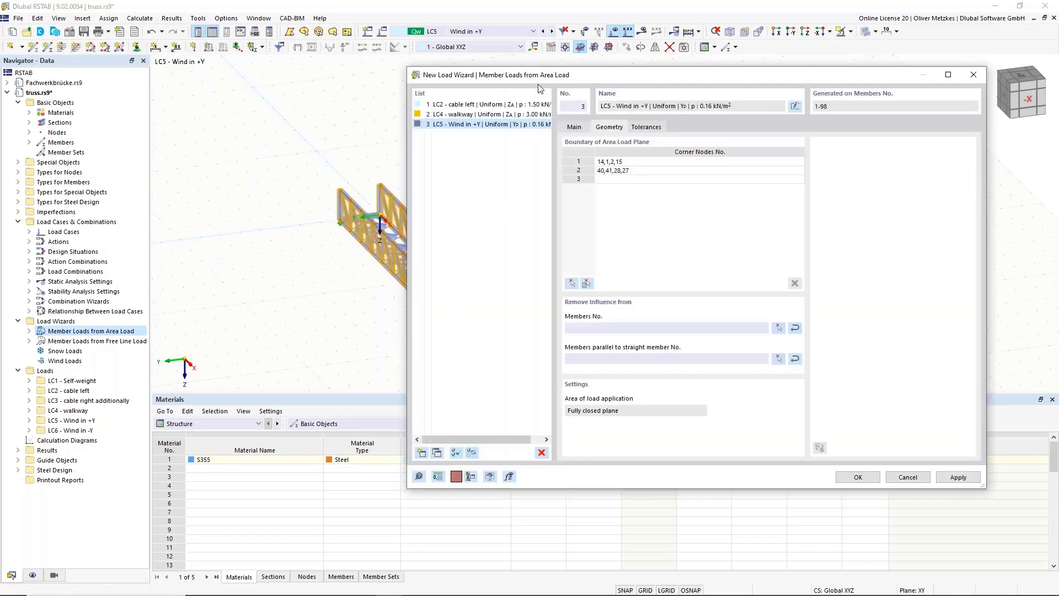
pyautogui.moveTo(583, 82); pyautogui.dragTo(773, 88)
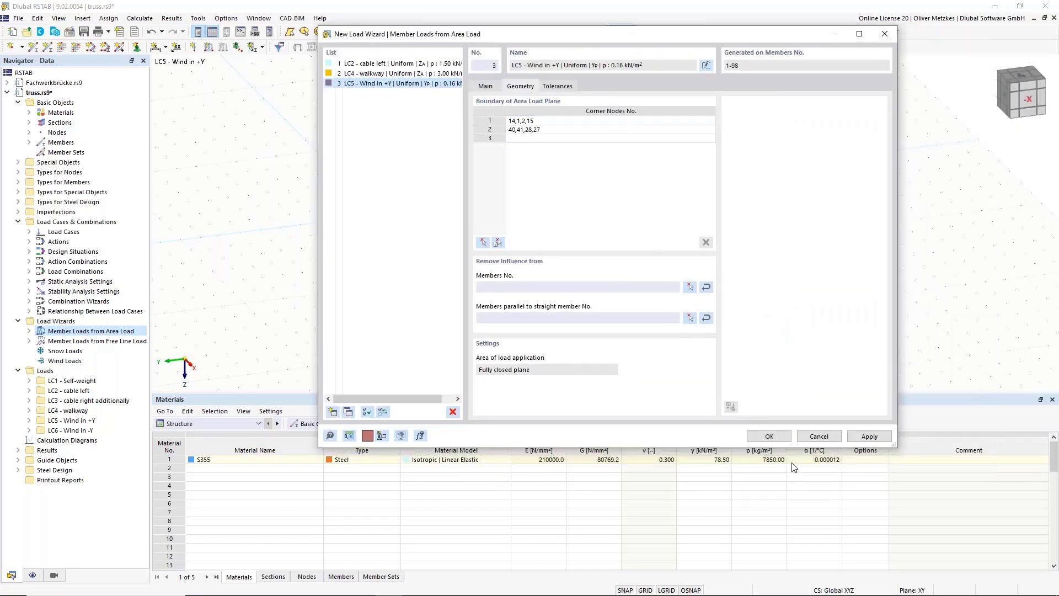
pyautogui.click(769, 435)
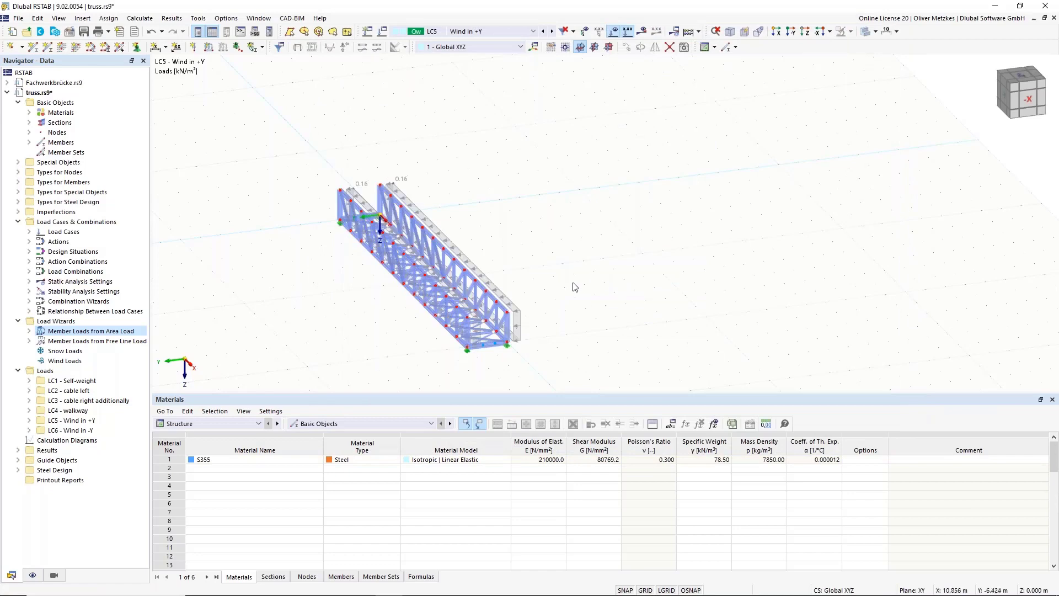
# Make load case LC6 - Wind in -Y the active load case.
pyautogui.scroll(3, 572, 287)
pyautogui.keyDown('ctrl'); pyautogui.moveTo(533, 284); pyautogui.dragTo(497, 241, button='middle'); pyautogui.keyUp('ctrl')
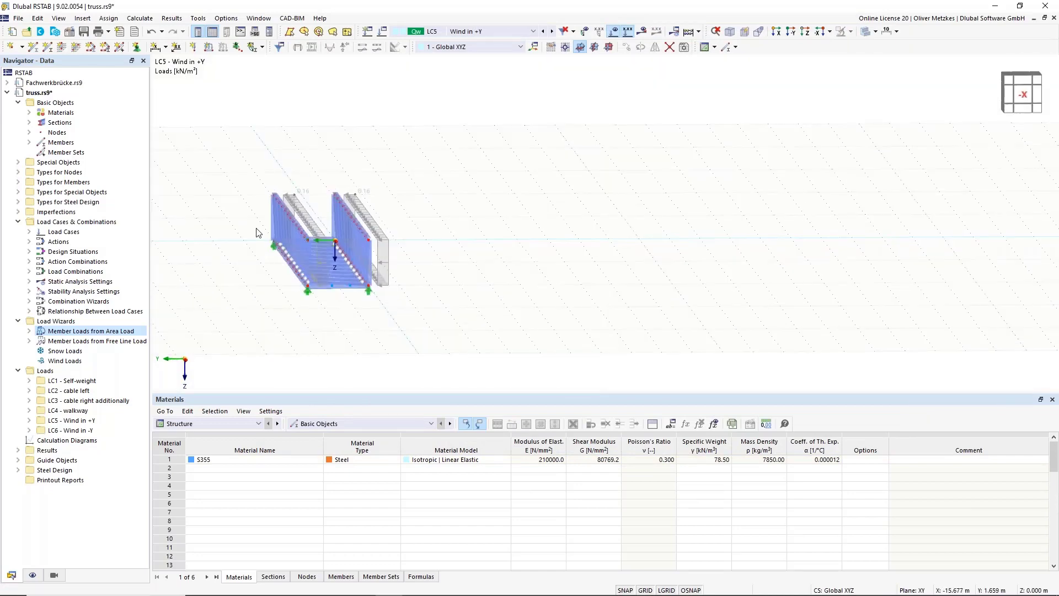
pyautogui.click(436, 34)
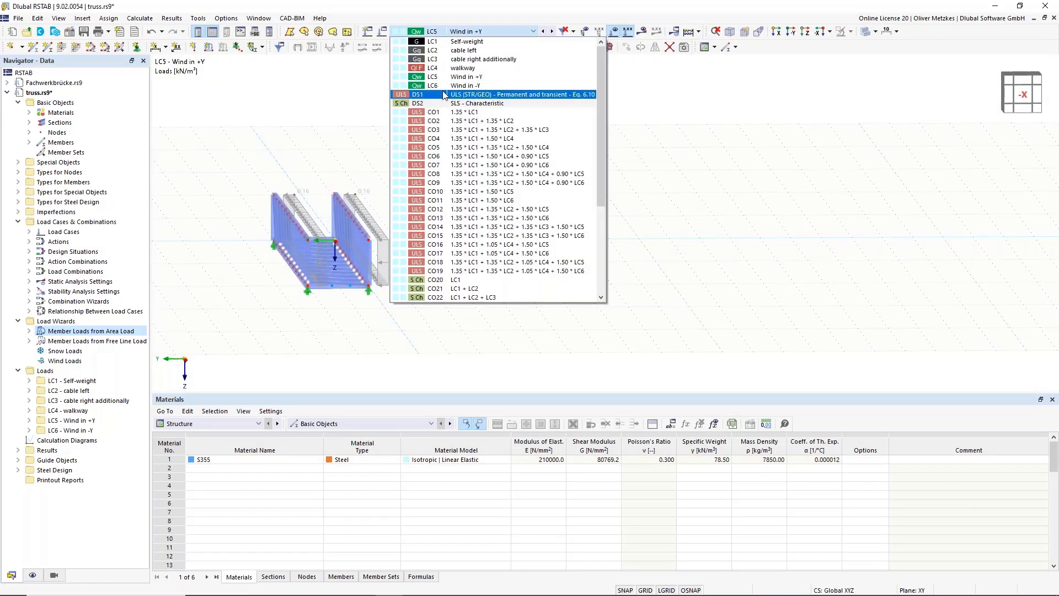
pyautogui.click(444, 87)
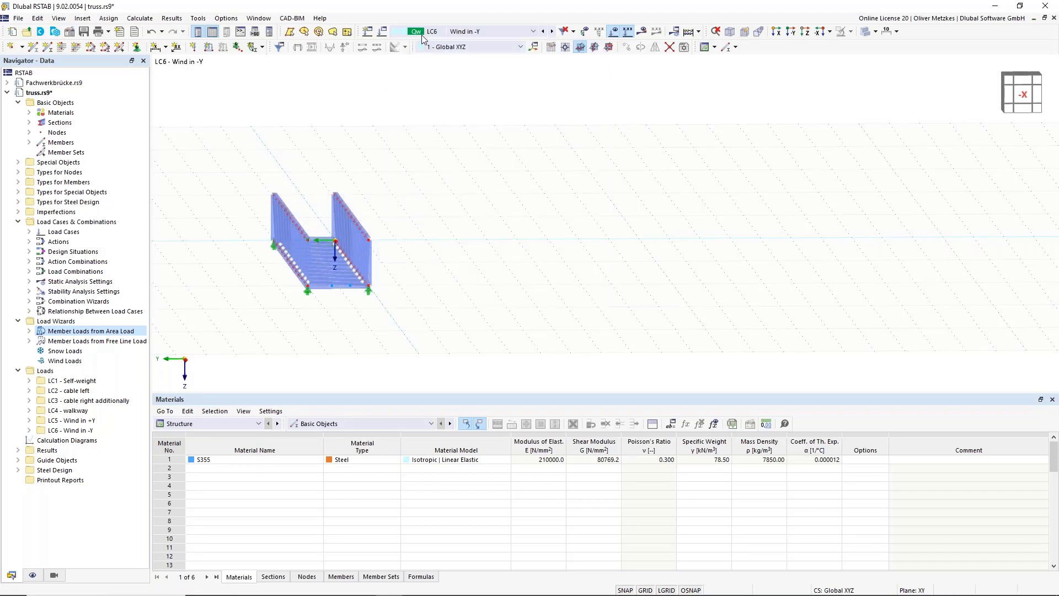
# Add the loads of LC5 - Wind in +Y to the existing load case LC6 - Wind in -Y.
pyautogui.click(390, 34)
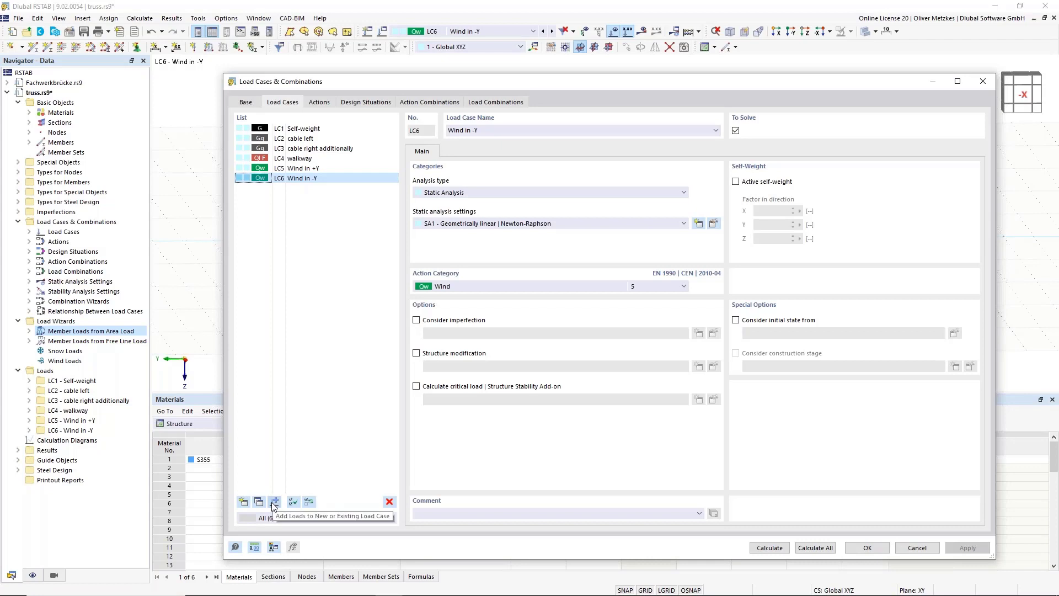
pyautogui.click(294, 169)
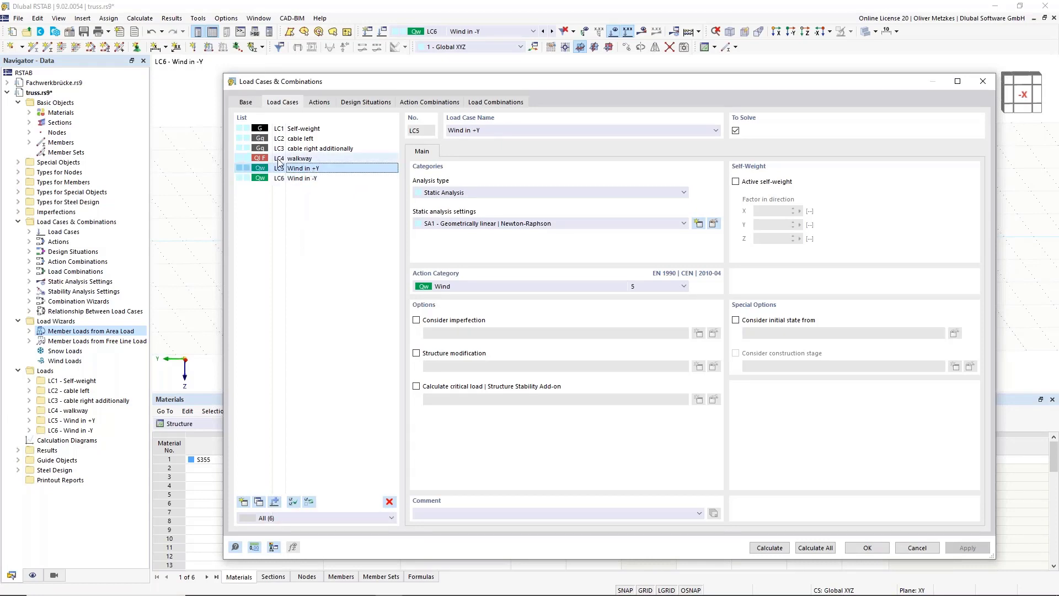
pyautogui.click(273, 501)
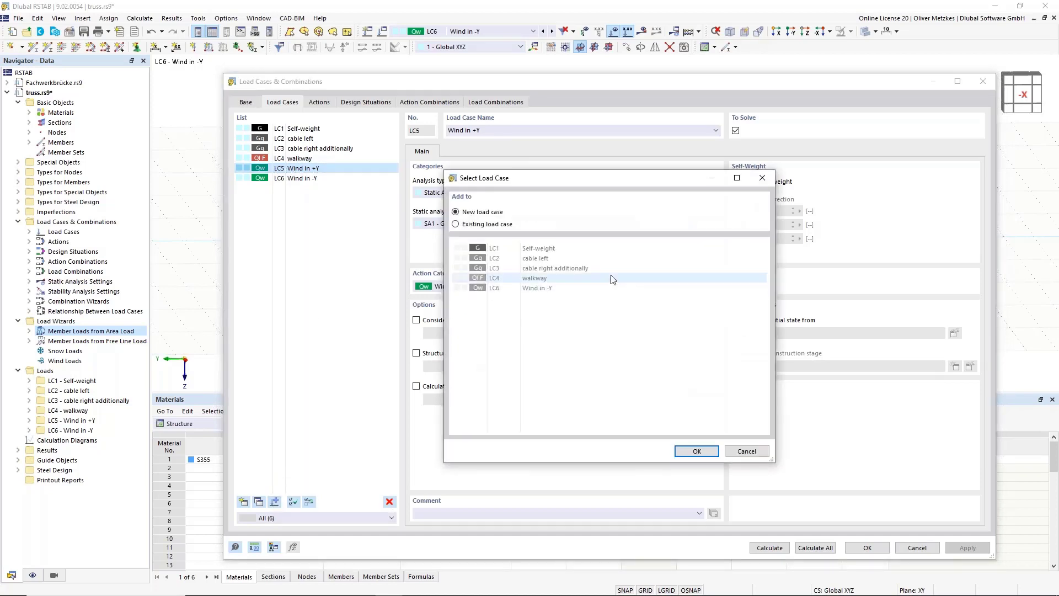
pyautogui.click(464, 223)
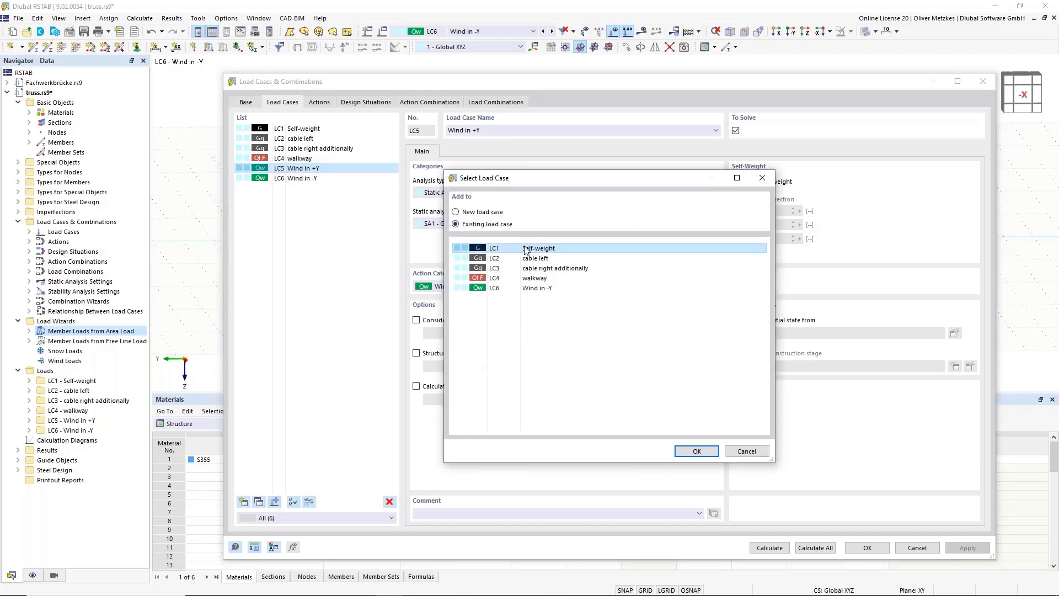
pyautogui.click(523, 288)
pyautogui.click(695, 450)
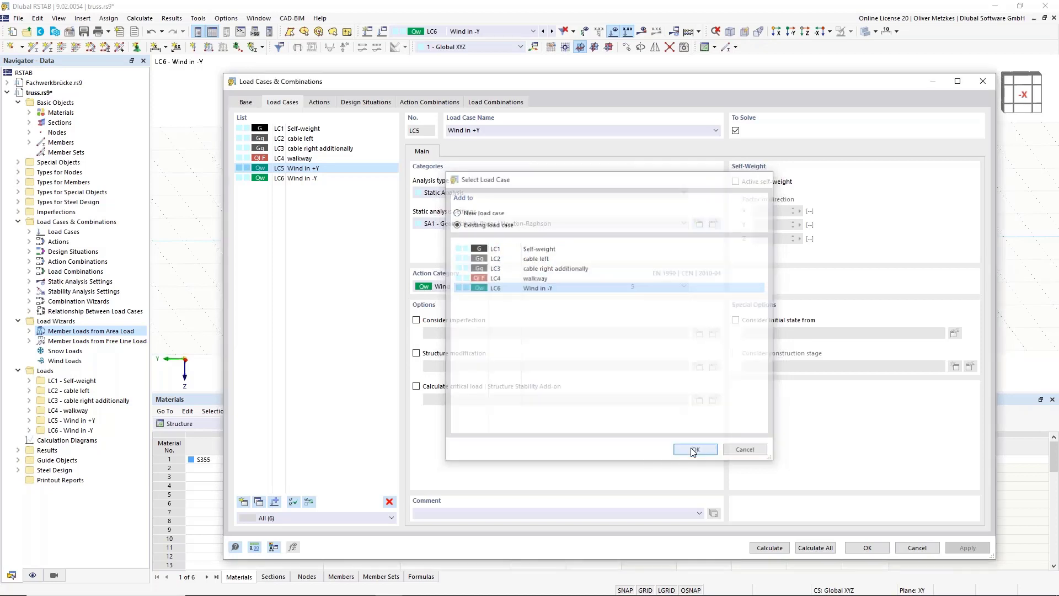
pyautogui.click(868, 549)
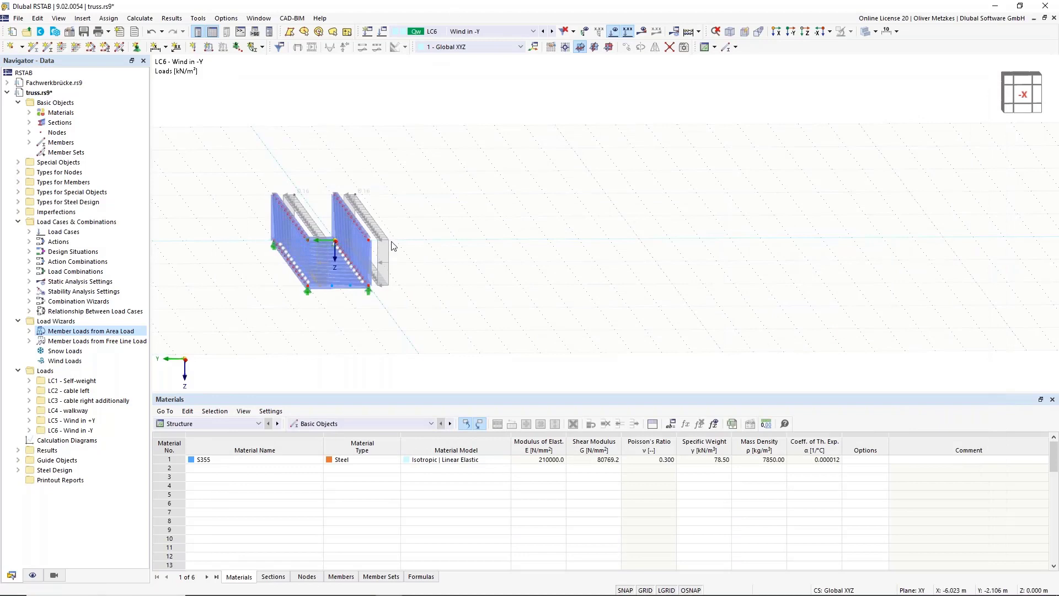
# Reverse the wind load in LC6 by changing its magnitude formula to -qp*cf*phi.
pyautogui.doubleClick(388, 246)
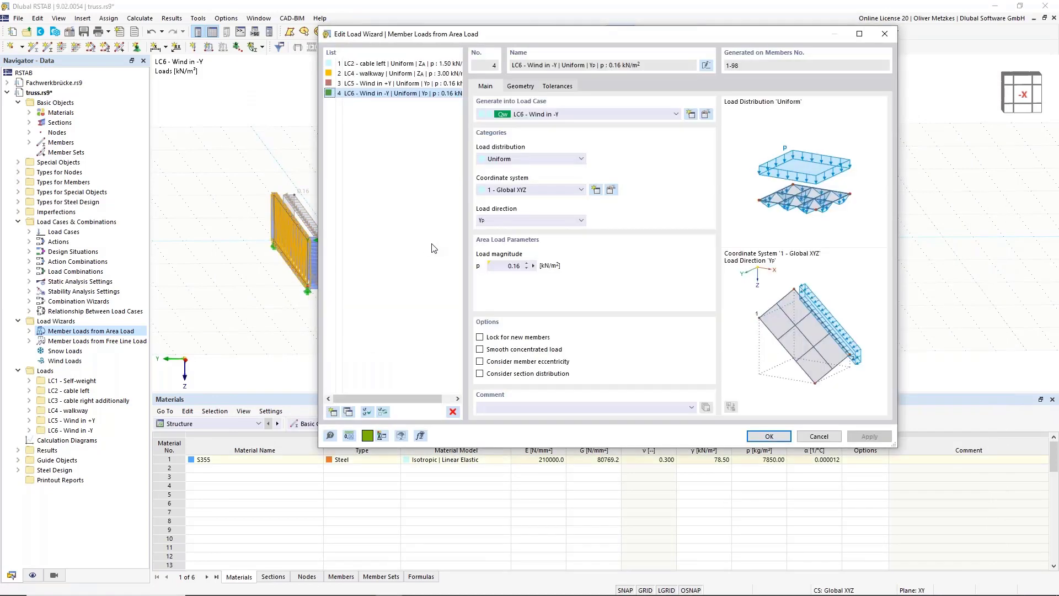
pyautogui.click(533, 266)
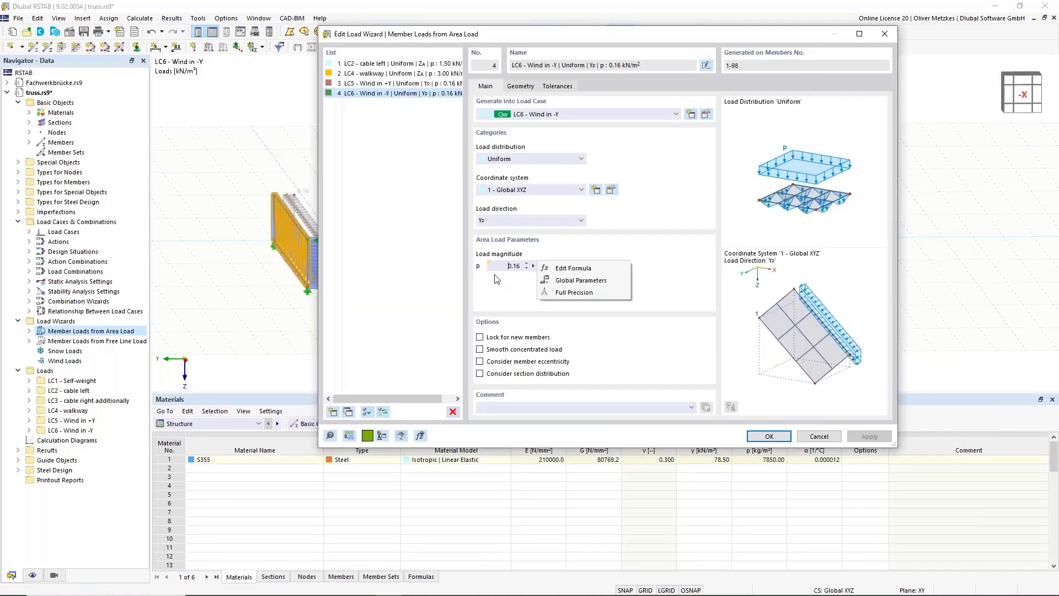
pyautogui.click(579, 270)
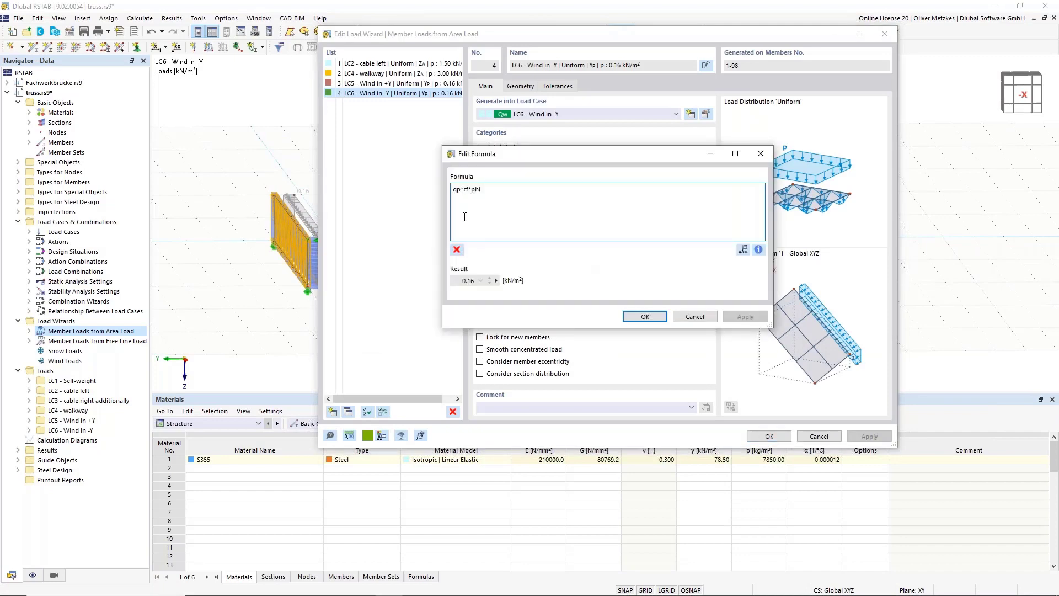
pyautogui.write('-')
pyautogui.click(658, 318)
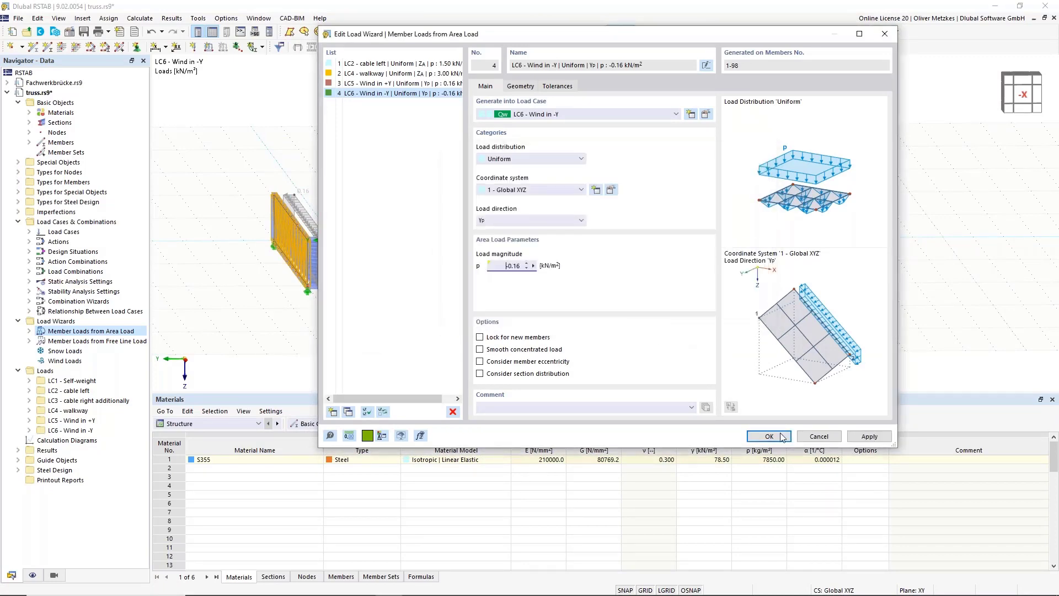
pyautogui.press('Return')
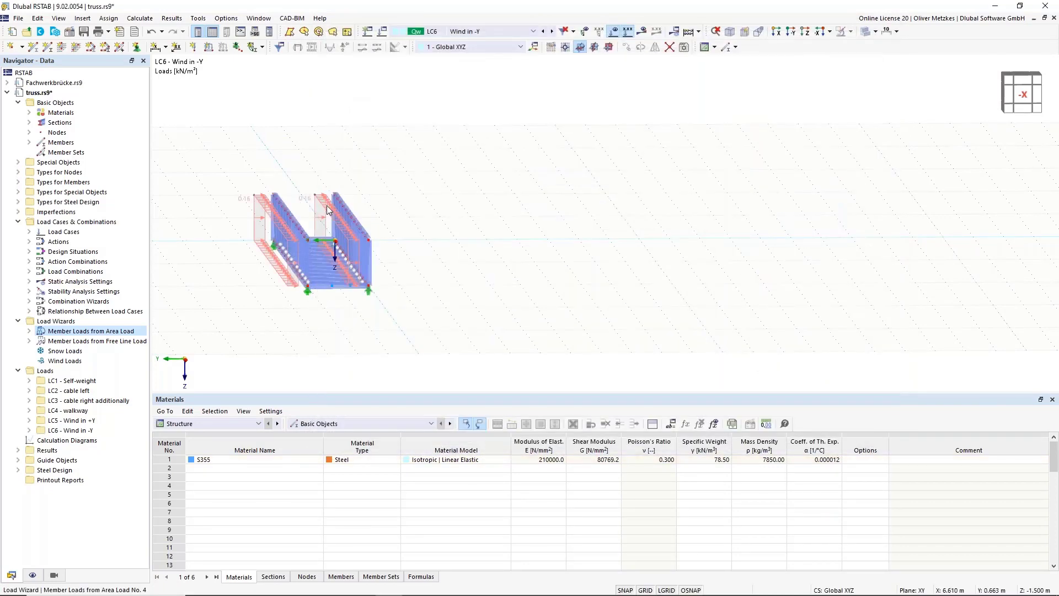
# Display load combination CO8 and examine its combined loads on the truss bridge.
pyautogui.moveTo(314, 201)
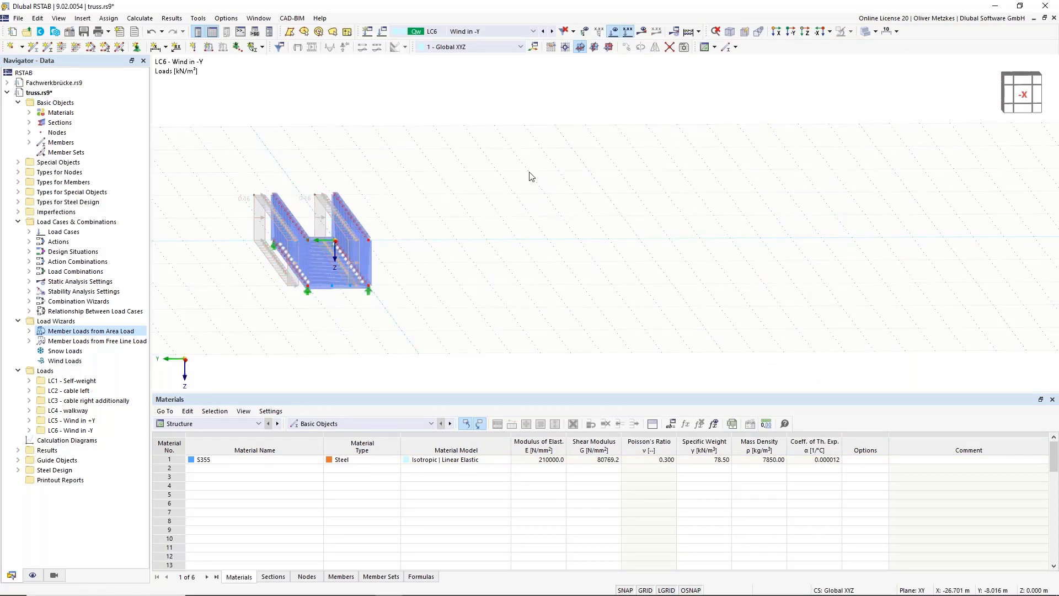
pyautogui.click(478, 31)
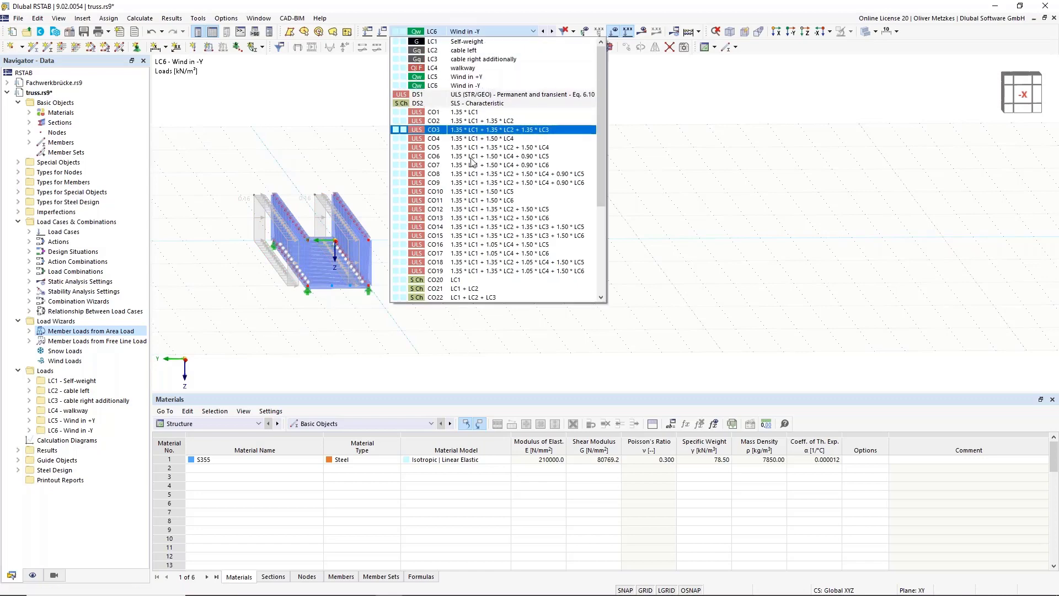
pyautogui.click(468, 130)
pyautogui.scroll(4, 342, 177)
pyautogui.keyDown('ctrl'); pyautogui.moveTo(364, 225); pyautogui.dragTo(479, 175, button='middle'); pyautogui.keyUp('ctrl')
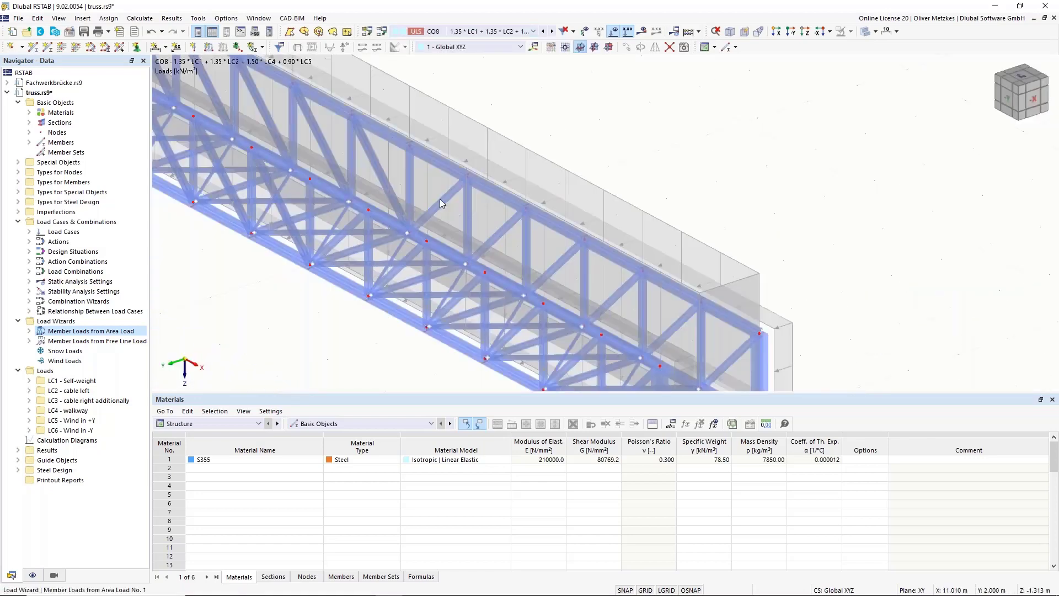
# Calculate the results of design situation DS1 - ULS (STR/GEO) and view the bridge's global deformations.
pyautogui.click(439, 31)
pyautogui.scroll(5, 457, 100)
pyautogui.click(457, 98)
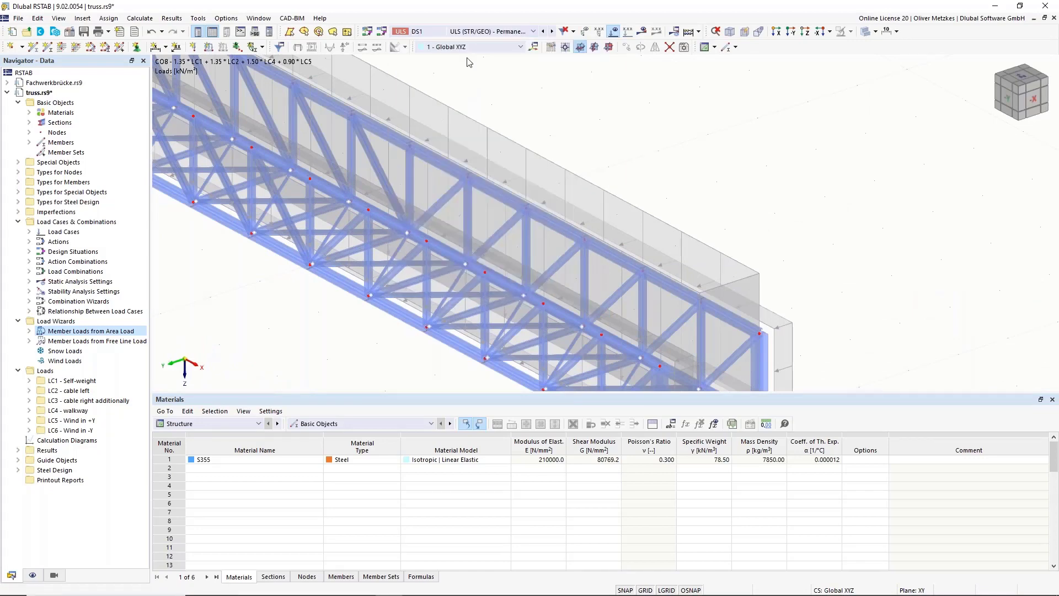
pyautogui.click(641, 32)
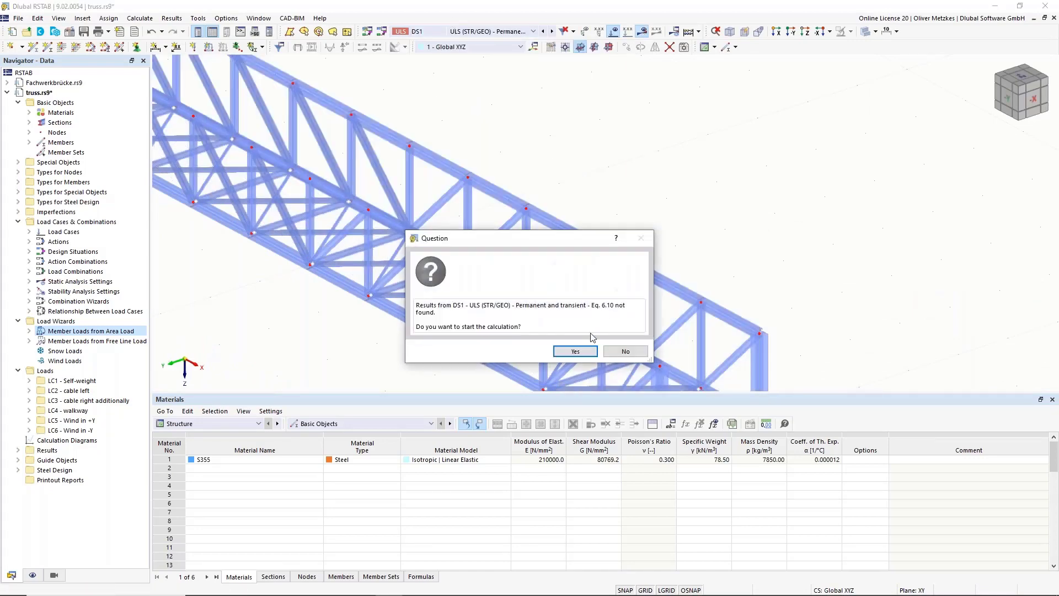
pyautogui.click(578, 350)
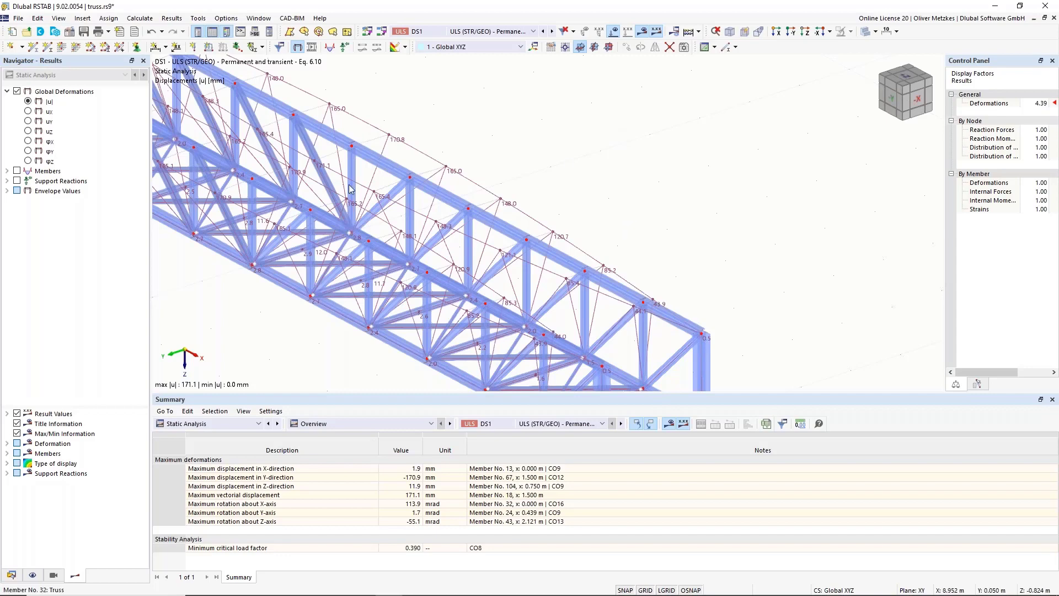
pyautogui.scroll(-3, 350, 186)
pyautogui.keyDown('ctrl'); pyautogui.moveTo(300, 242); pyautogui.dragTo(500, 321, button='middle'); pyautogui.keyUp('ctrl')
pyautogui.scroll(2, 465, 197)
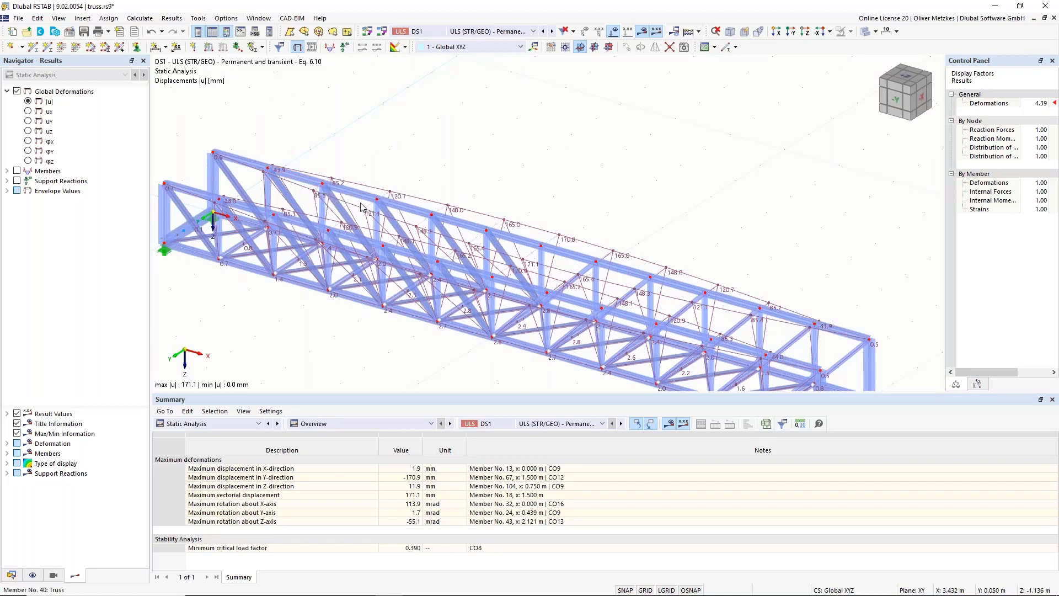
# Display the members' axial forces N for DS1 and examine their envelope values along the truss.
pyautogui.click(7, 171)
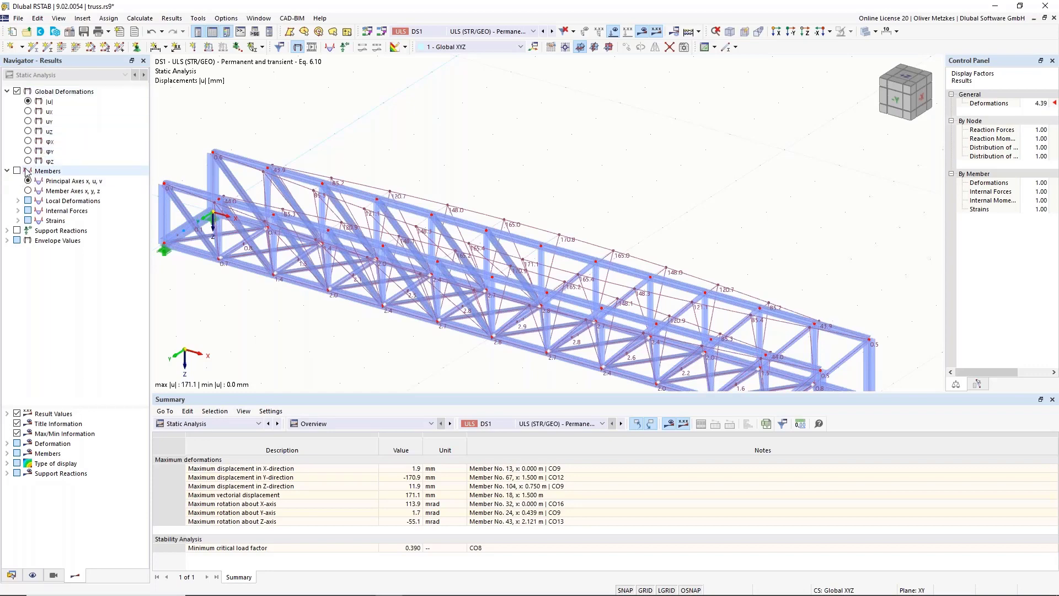
pyautogui.click(17, 171)
pyautogui.click(17, 211)
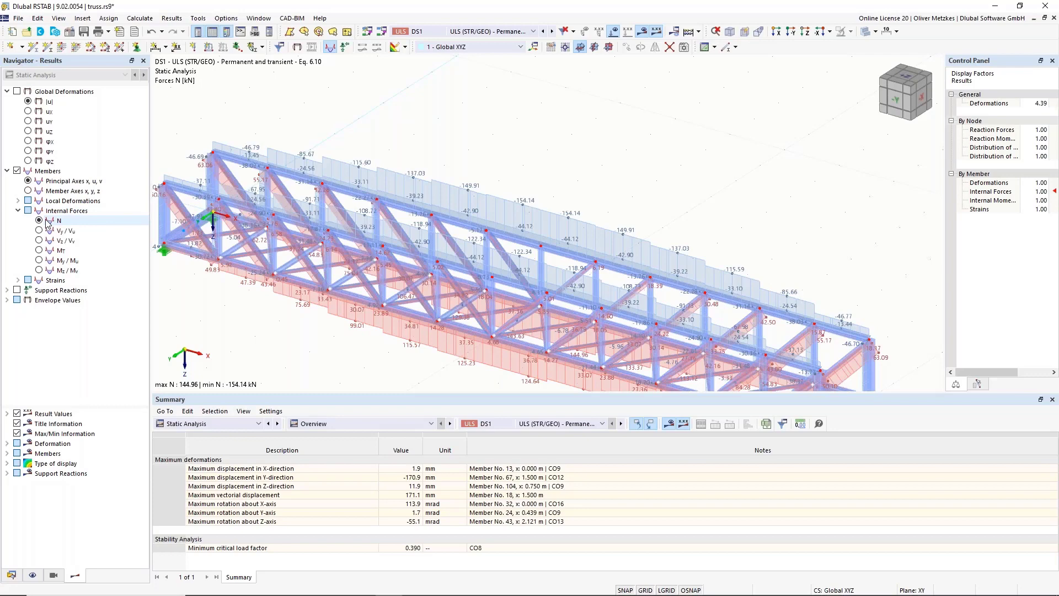
pyautogui.doubleClick(53, 300)
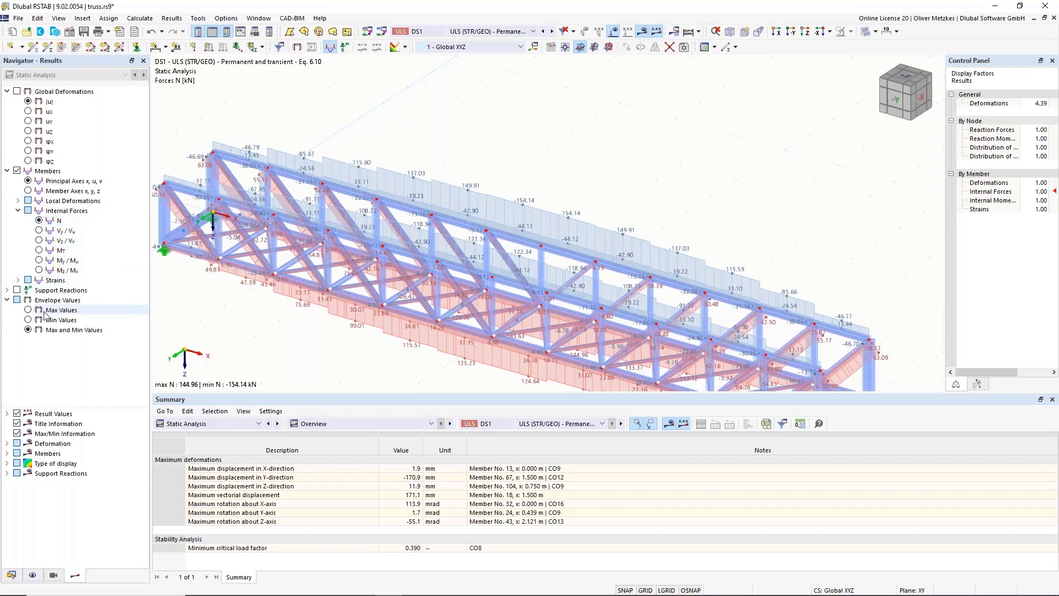
pyautogui.scroll(-1, 257, 257)
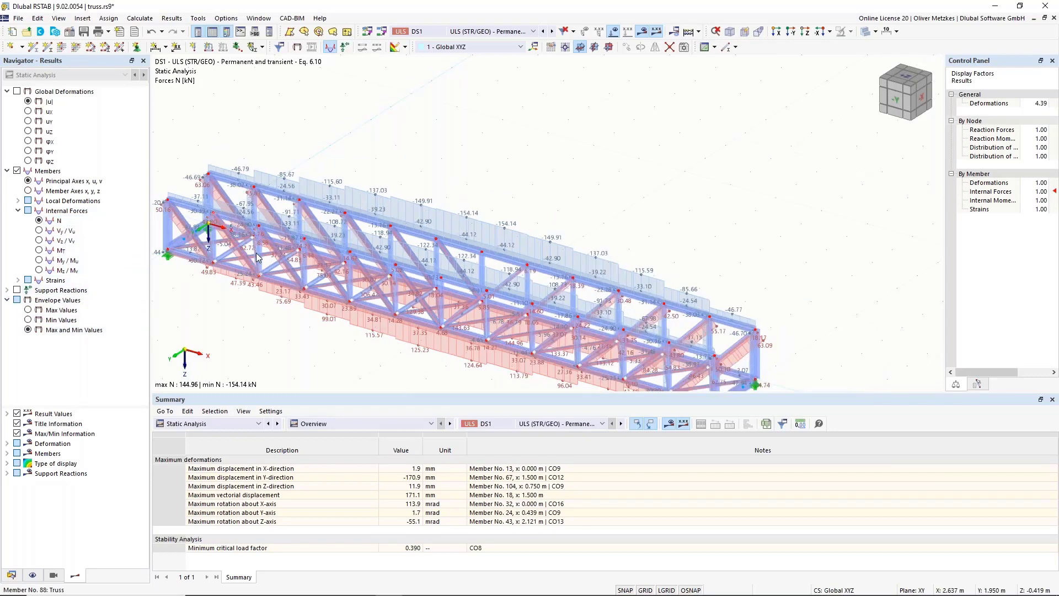
pyautogui.scroll(-1, 358, 245)
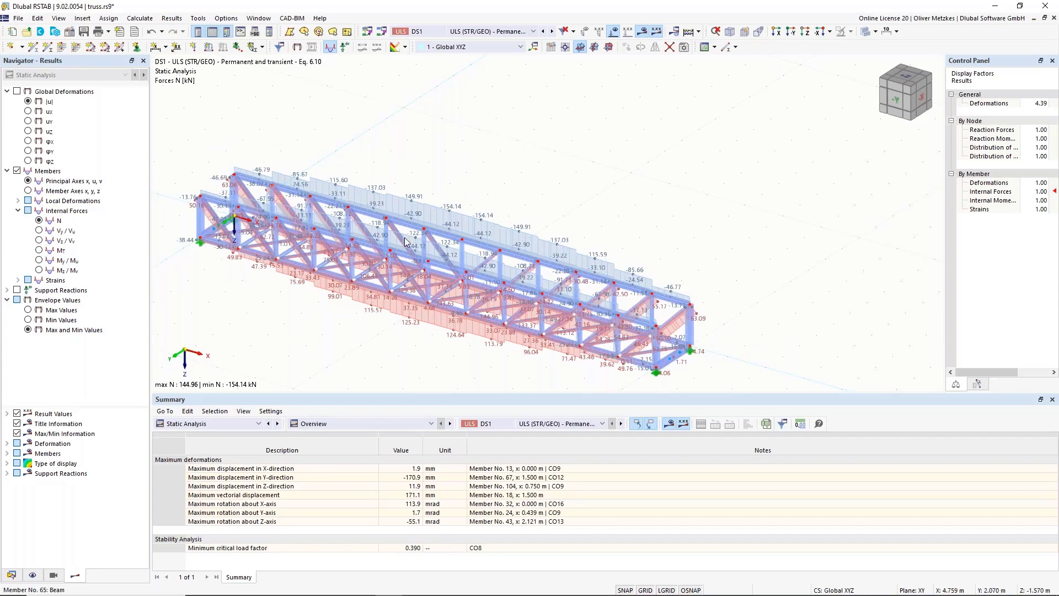
pyautogui.scroll(2, 541, 172)
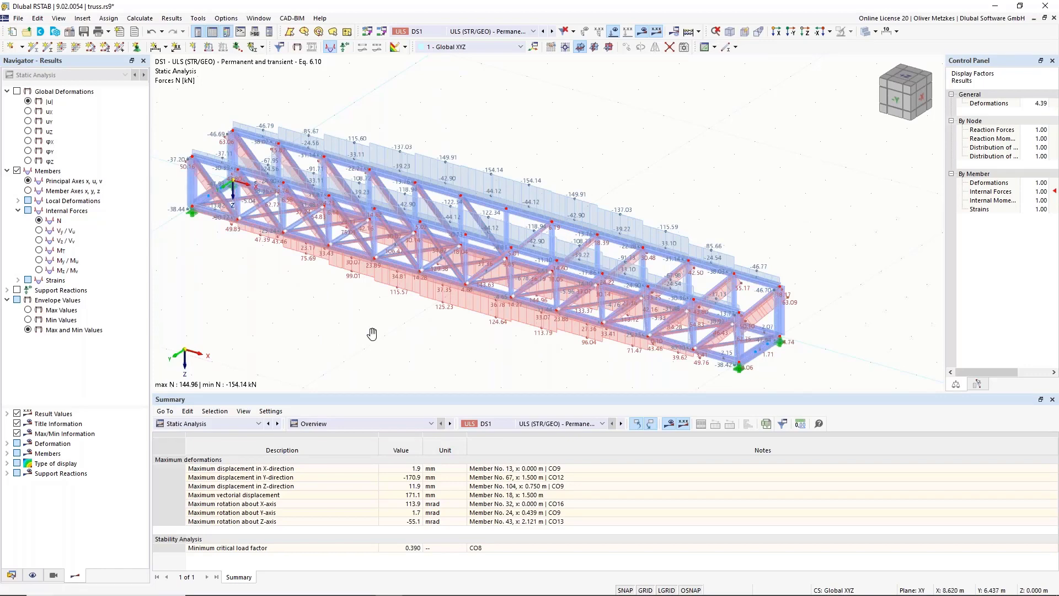
pyautogui.keyDown('ctrl'); pyautogui.moveTo(372, 333); pyautogui.dragTo(454, 276, button='middle'); pyautogui.keyUp('ctrl')
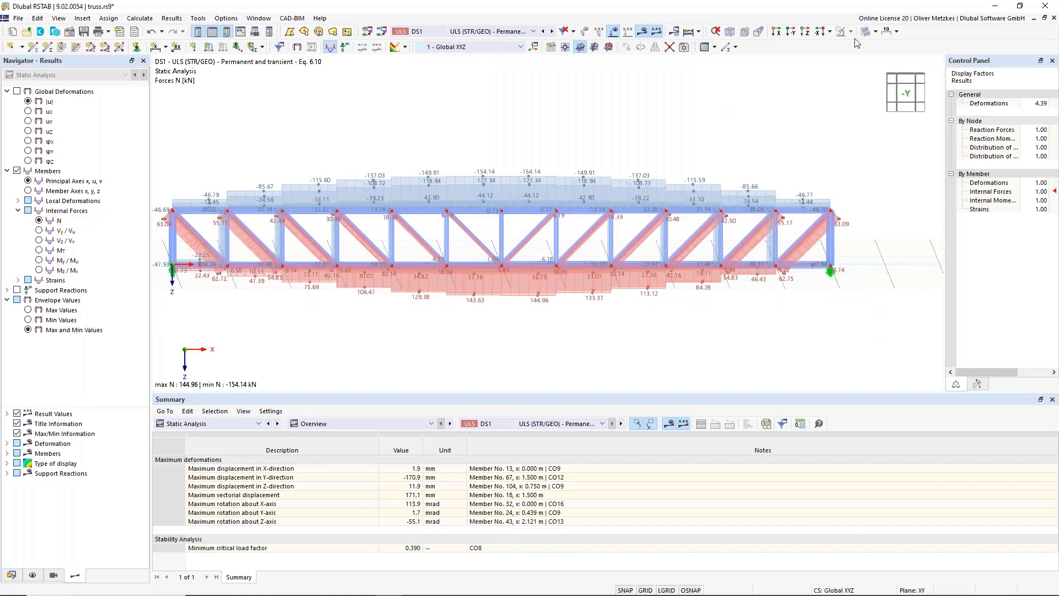
# Isolate the upper chord members of both trusses and examine their axial forces.
pyautogui.moveTo(624, 112); pyautogui.dragTo(710, 114, button='middle')
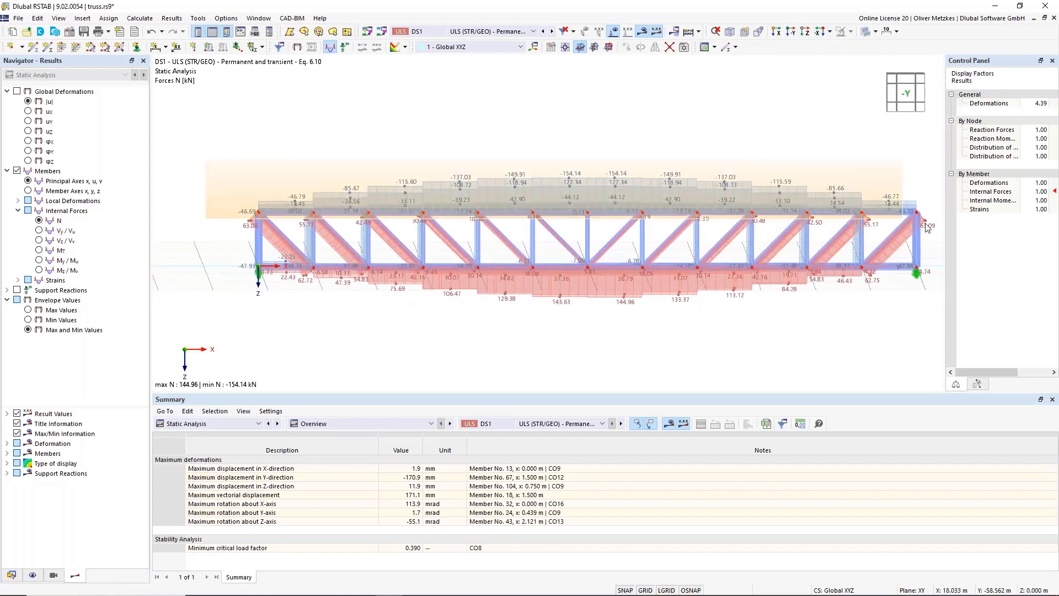
pyautogui.moveTo(925, 224); pyautogui.dragTo(930, 224)
pyautogui.keyDown('ctrl'); pyautogui.moveTo(614, 128); pyautogui.dragTo(585, 160, button='middle'); pyautogui.keyUp('ctrl')
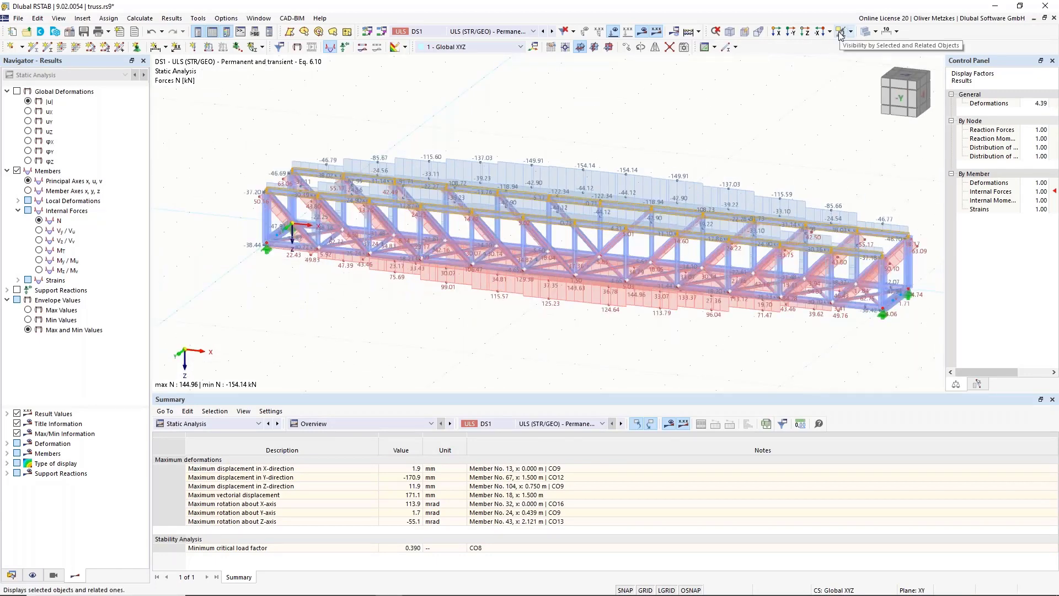
pyautogui.click(841, 35)
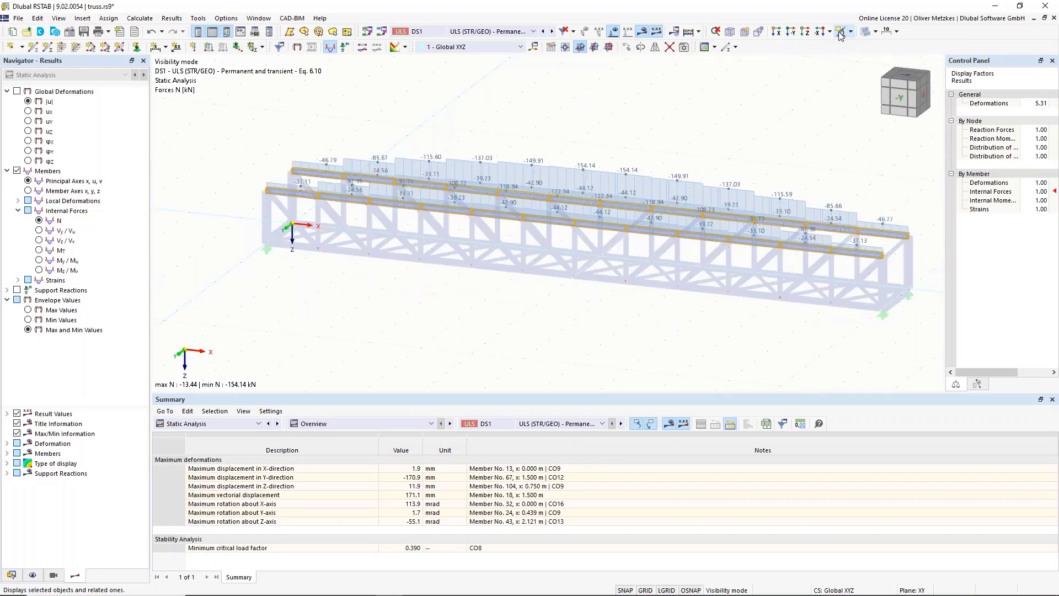
pyautogui.moveTo(593, 145); pyautogui.dragTo(457, 168, button='middle')
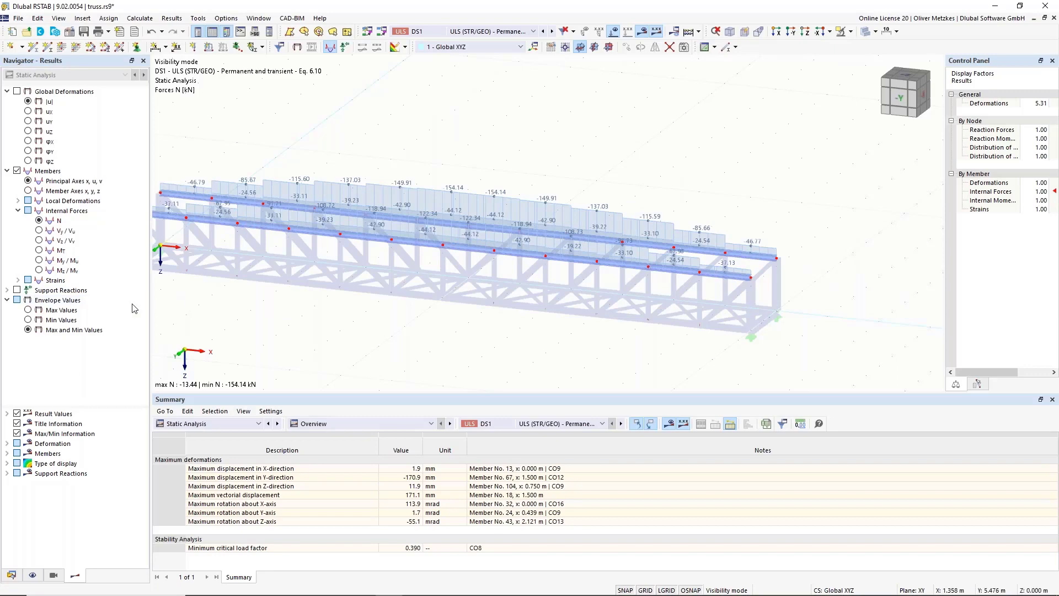
pyautogui.keyDown('ctrl'); pyautogui.moveTo(386, 282); pyautogui.dragTo(498, 283, button='middle'); pyautogui.keyUp('ctrl')
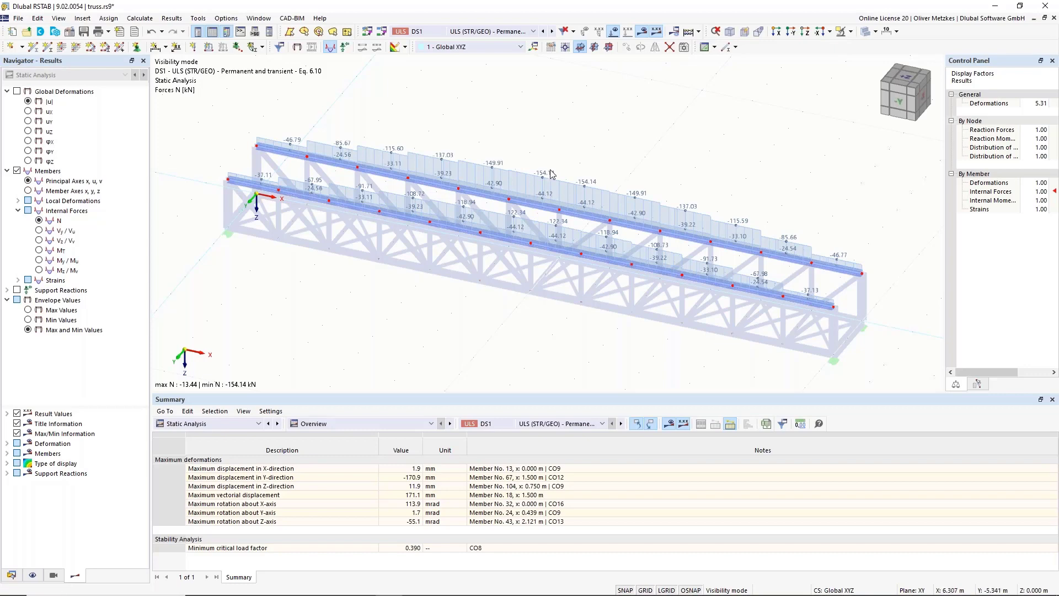
pyautogui.scroll(3, 549, 165)
pyautogui.scroll(-3, 571, 193)
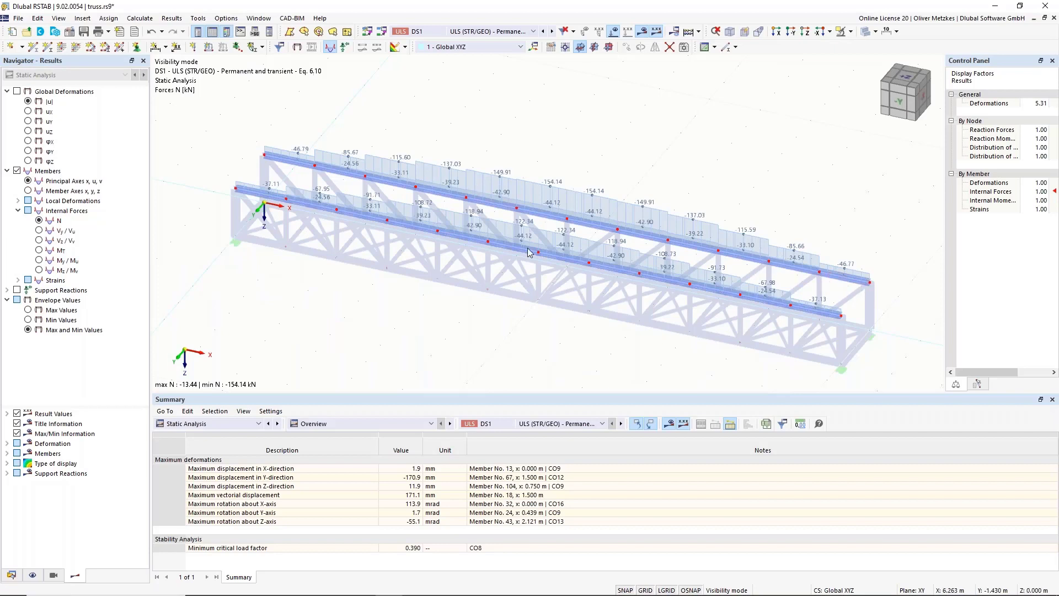
pyautogui.moveTo(560, 226)
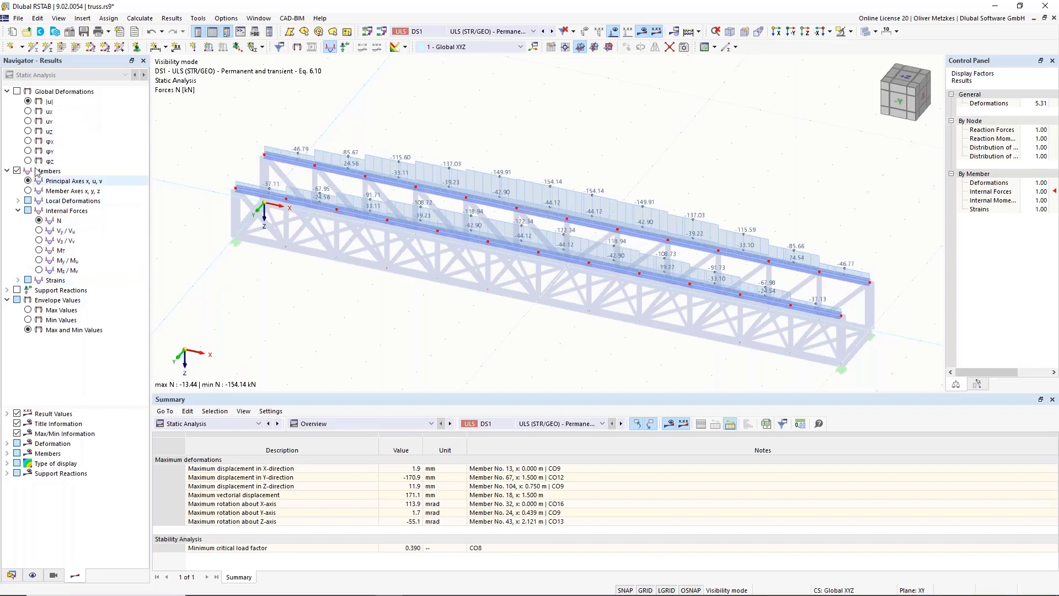
# Display the global deformations |u| of the isolated upper chords and check the minimum critical load factor with its governing combination.
pyautogui.click(17, 91)
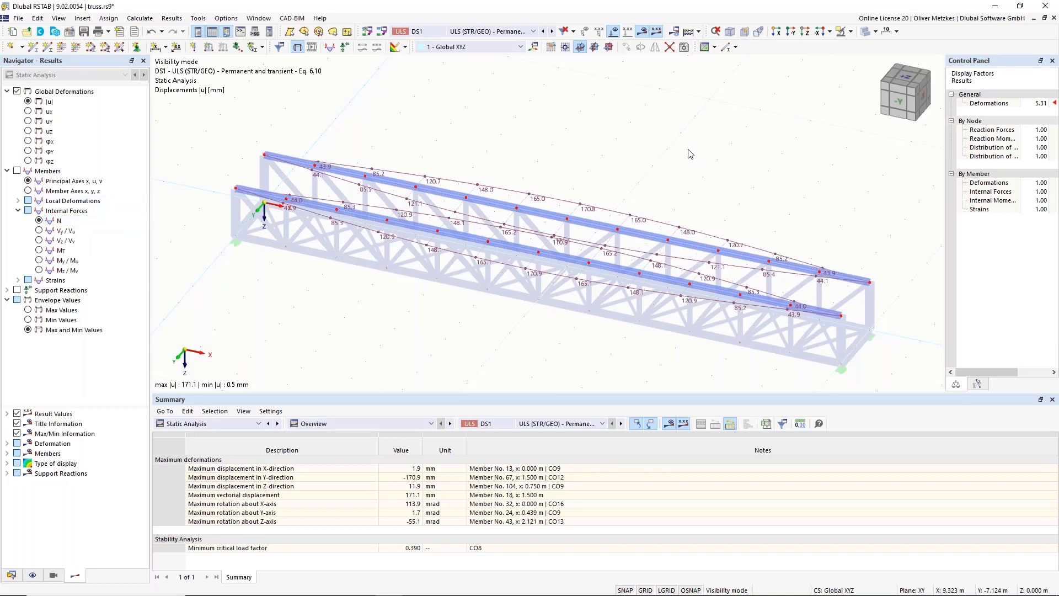
pyautogui.moveTo(713, 152); pyautogui.dragTo(448, 133, button='middle')
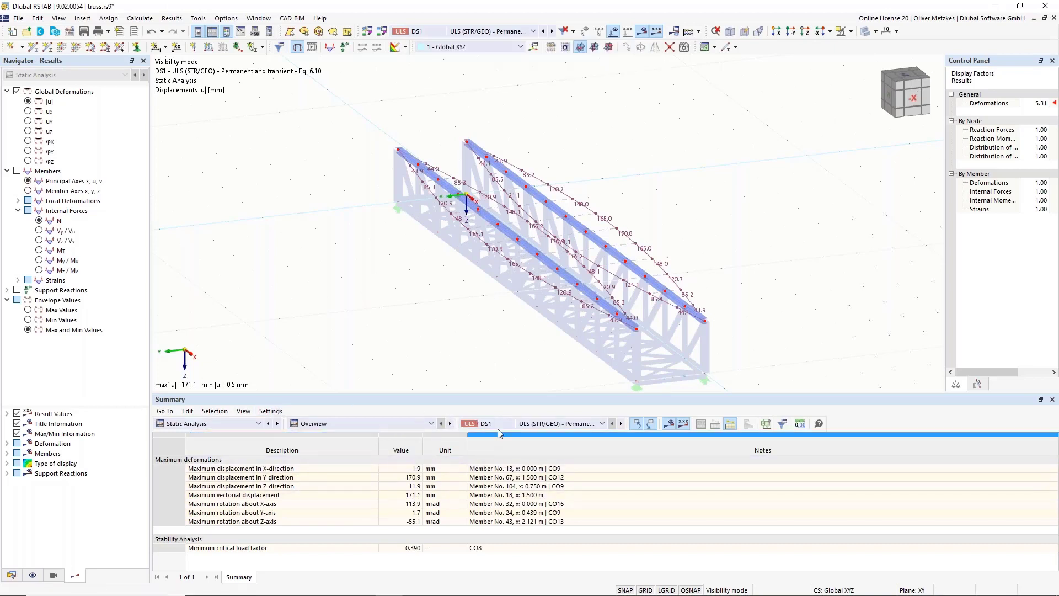
pyautogui.click(357, 549)
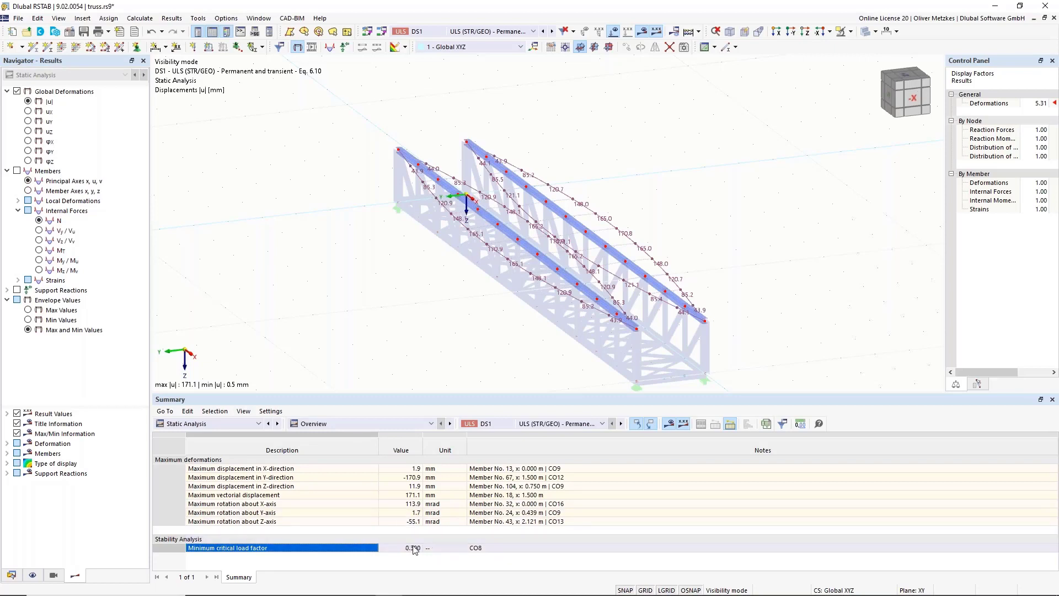
pyautogui.click(485, 550)
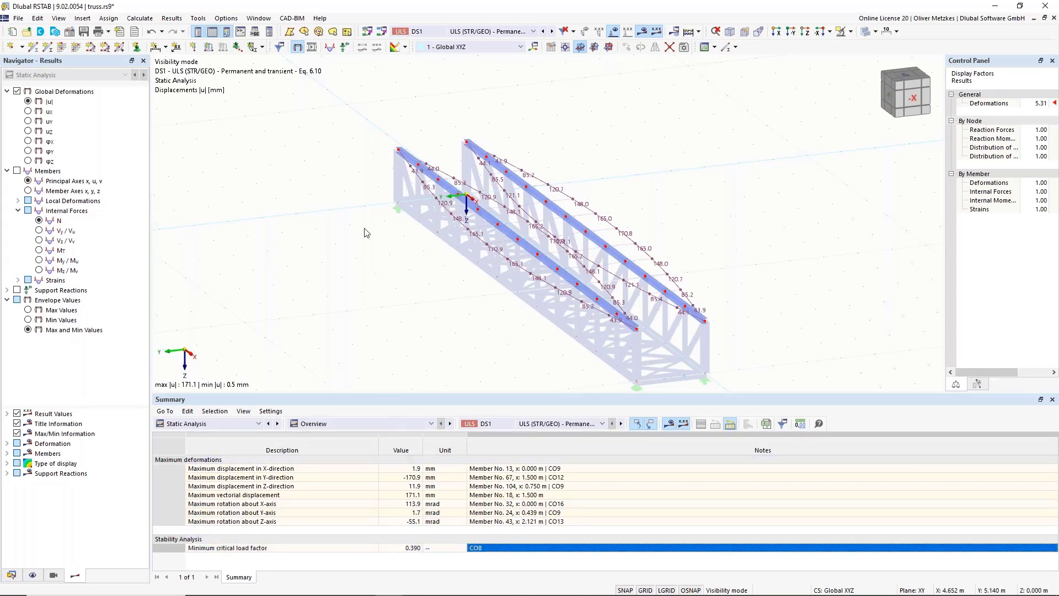
# Switch the results to load combination CO8, restore the visibility of the whole bridge and hide the loads.
pyautogui.click(464, 31)
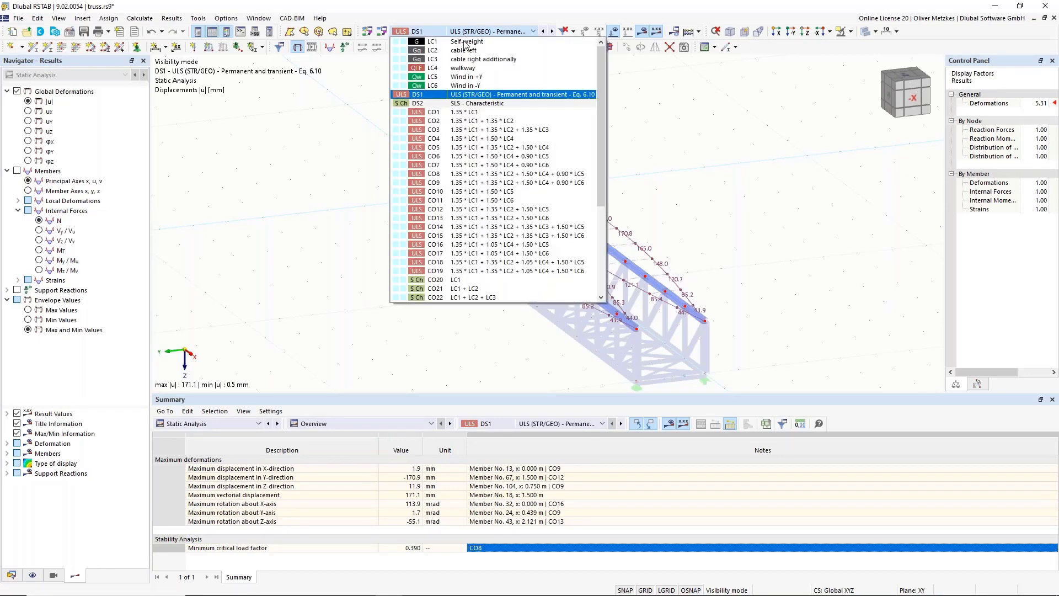
pyautogui.click(465, 175)
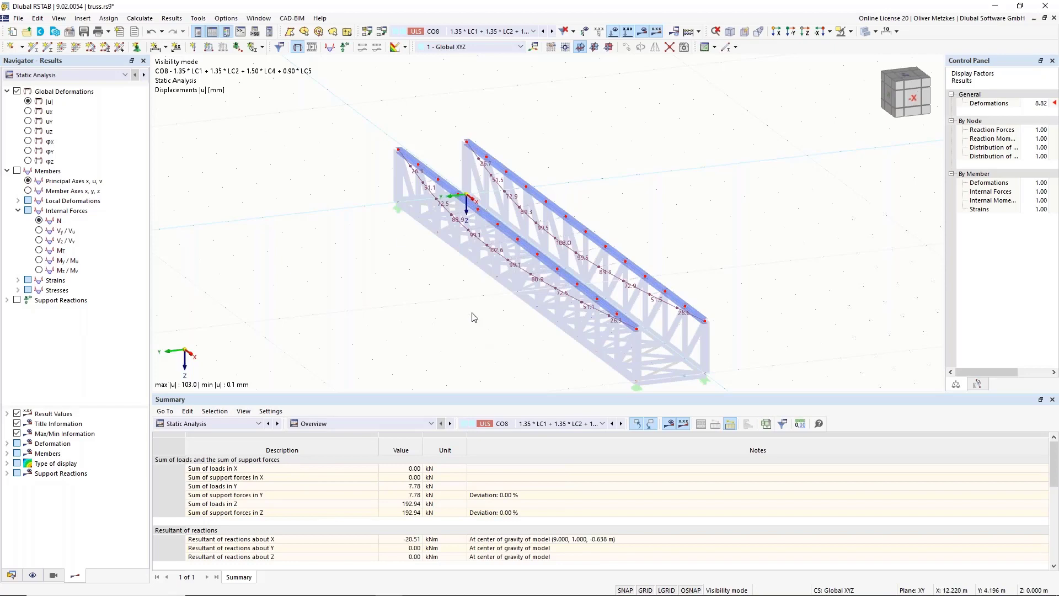
pyautogui.click(851, 33)
pyautogui.click(884, 102)
pyautogui.click(615, 32)
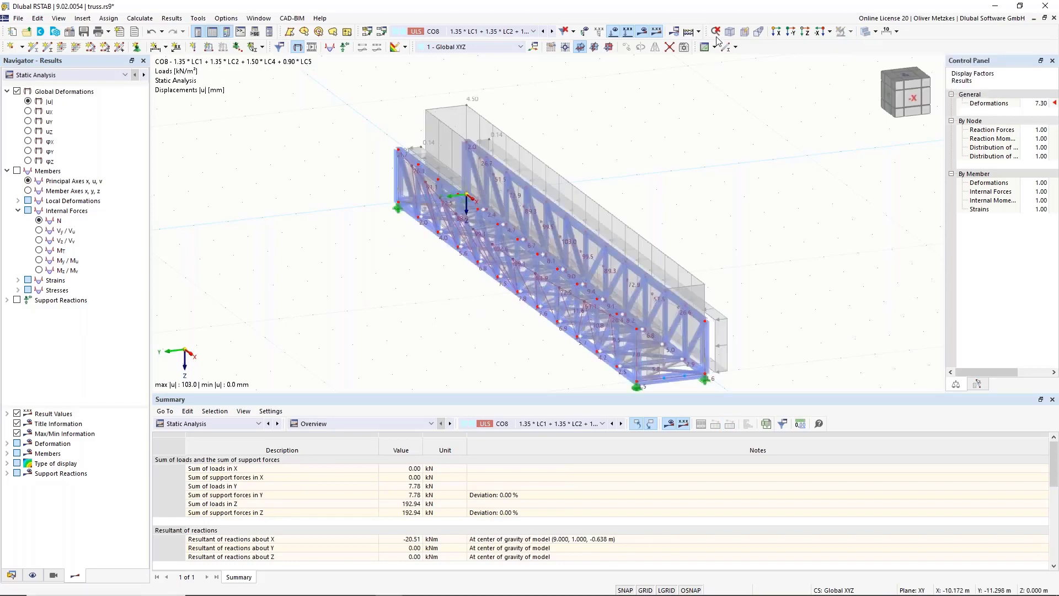
pyautogui.click(615, 32)
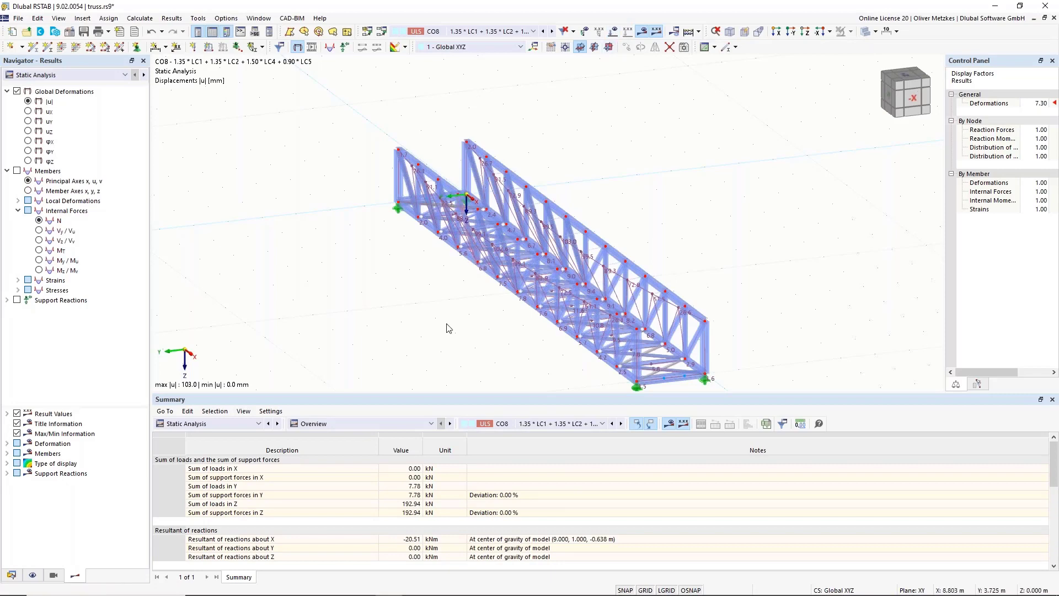
pyautogui.keyDown('ctrl'); pyautogui.moveTo(454, 328); pyautogui.dragTo(527, 344, button='middle'); pyautogui.keyUp('ctrl')
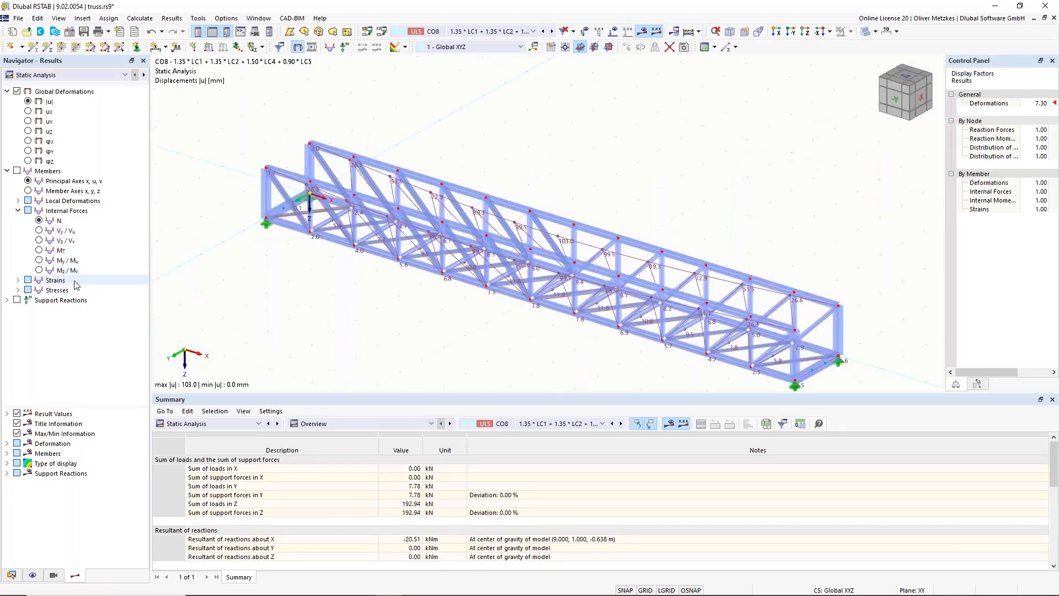
# Set the member deformation display to Section Colored and inspect the deformed bridge.
pyautogui.click(7, 444)
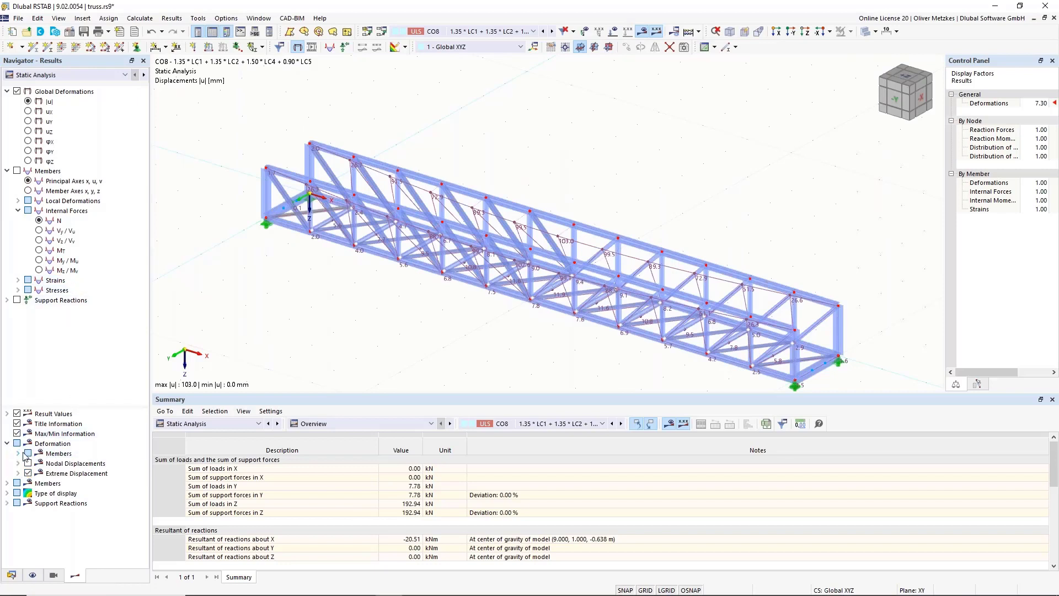
pyautogui.doubleClick(59, 454)
pyautogui.click(39, 483)
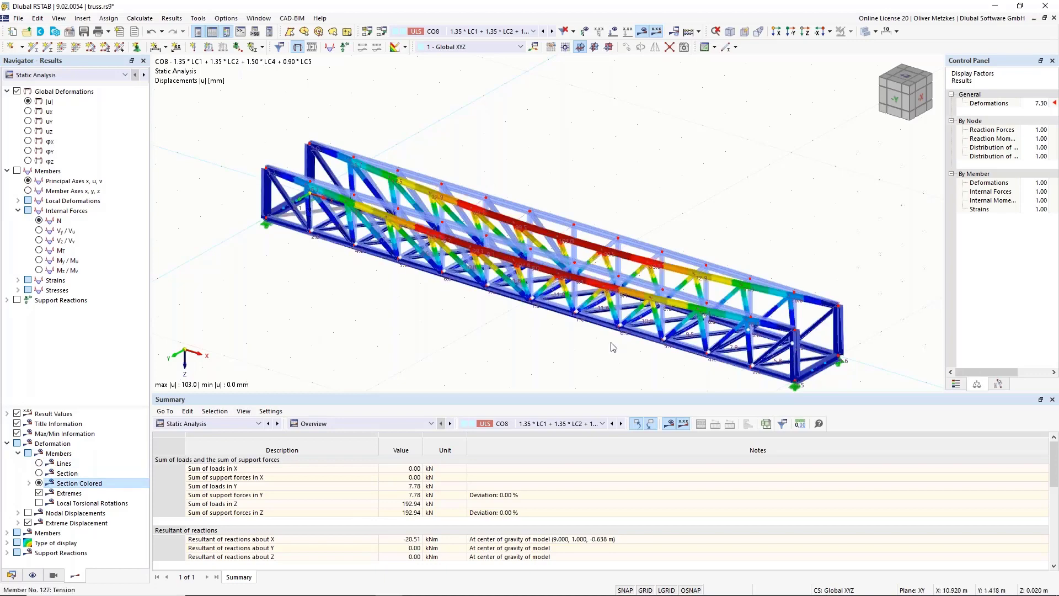
pyautogui.keyDown('ctrl'); pyautogui.moveTo(613, 349); pyautogui.dragTo(469, 176, button='middle'); pyautogui.keyUp('ctrl')
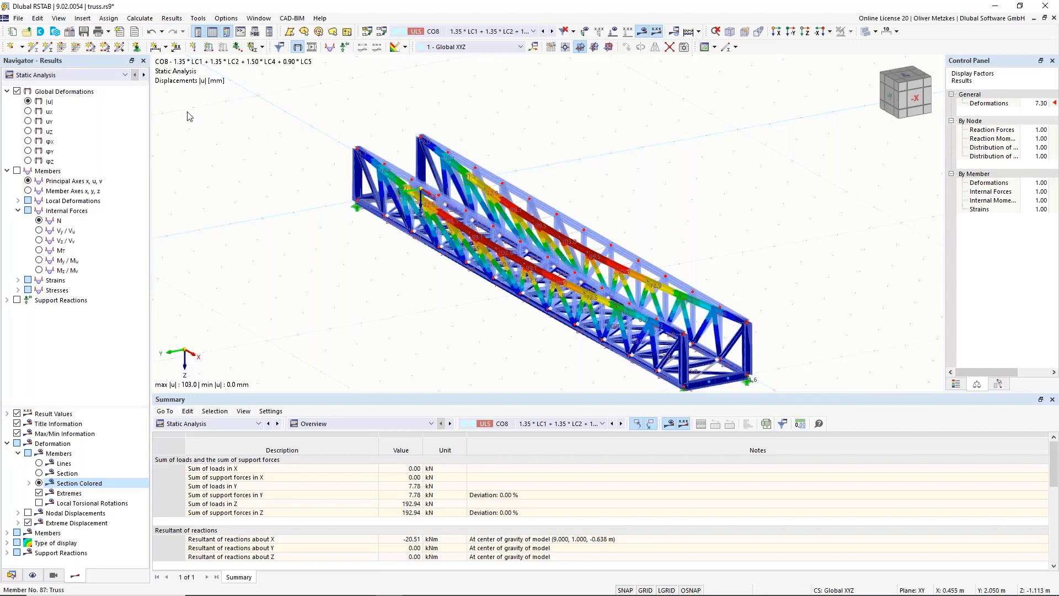
# Switch to the Stability Analysis results of CO8 and examine mode shape 1 with its critical load factor.
pyautogui.click(123, 75)
pyautogui.click(66, 94)
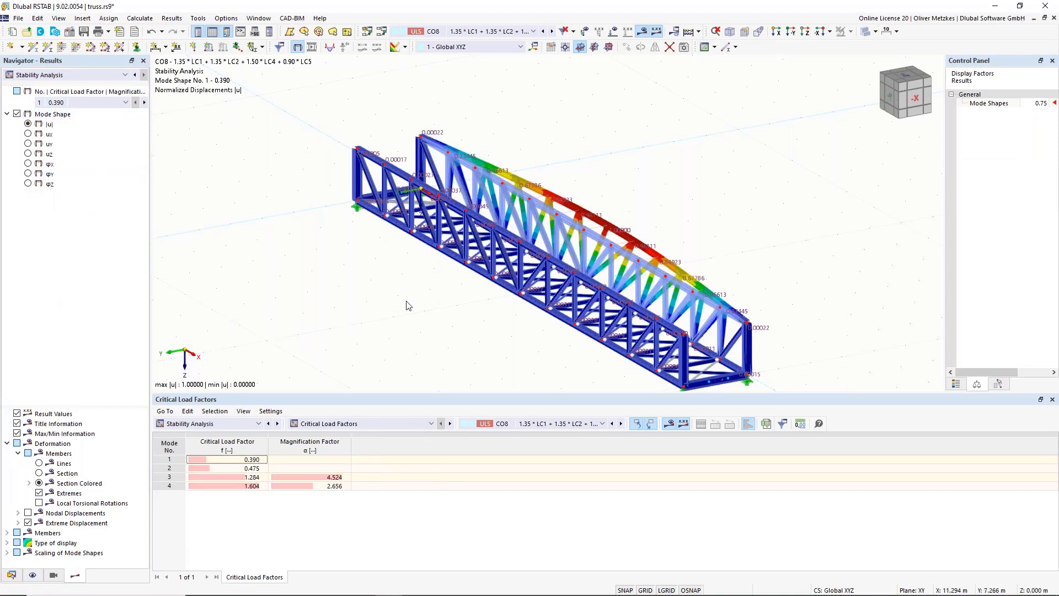
pyautogui.click(262, 459)
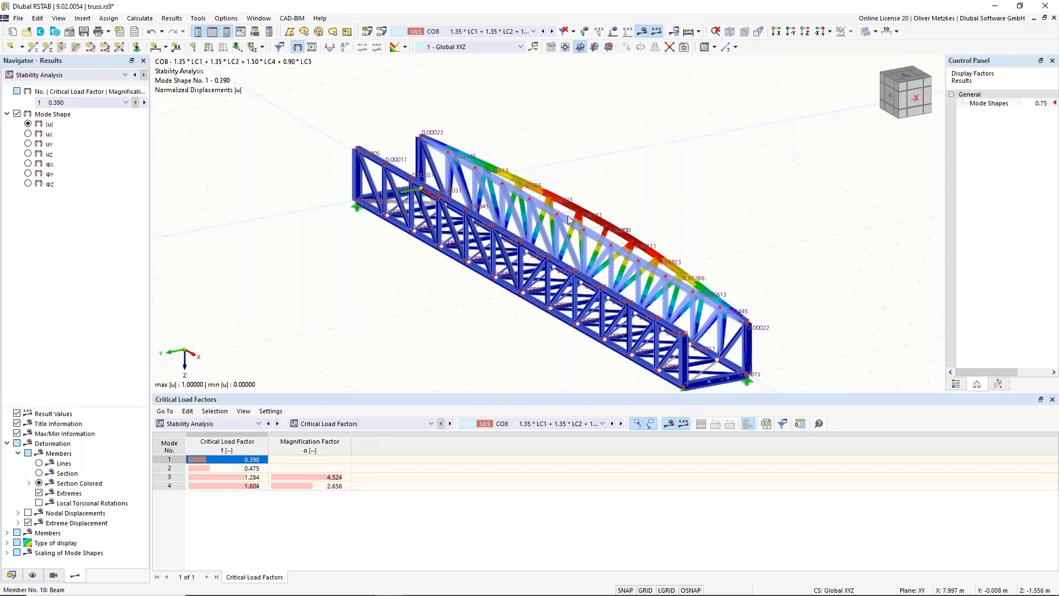
pyautogui.moveTo(568, 219)
pyautogui.keyDown('ctrl'); pyautogui.moveTo(436, 300); pyautogui.dragTo(546, 309, button='middle'); pyautogui.keyUp('ctrl')
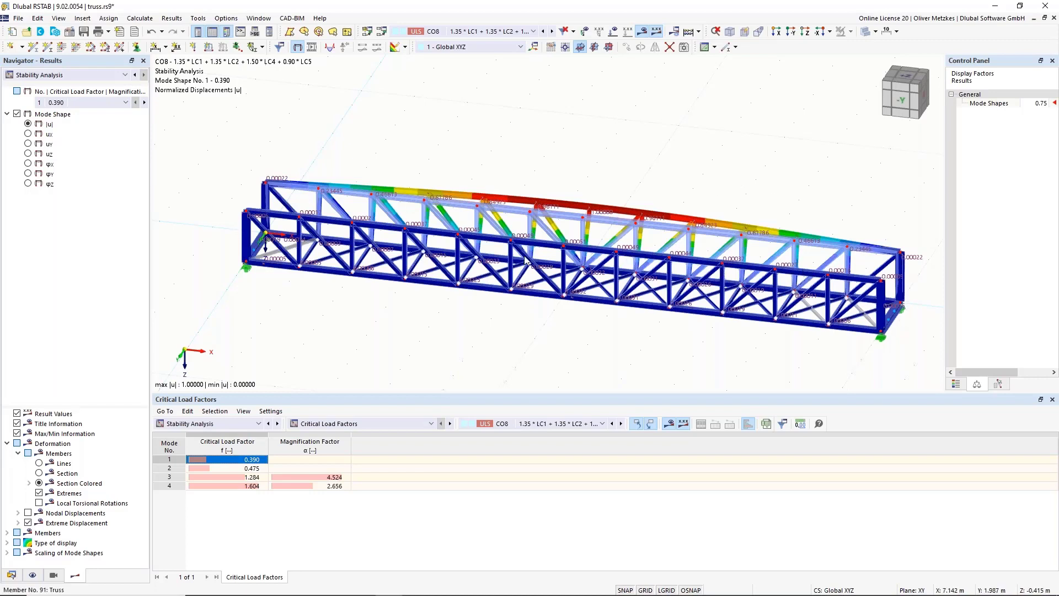
# Change the member type of the two vertical members at midspan (members 32 and 81) to Beam.
pyautogui.scroll(4, 554, 285)
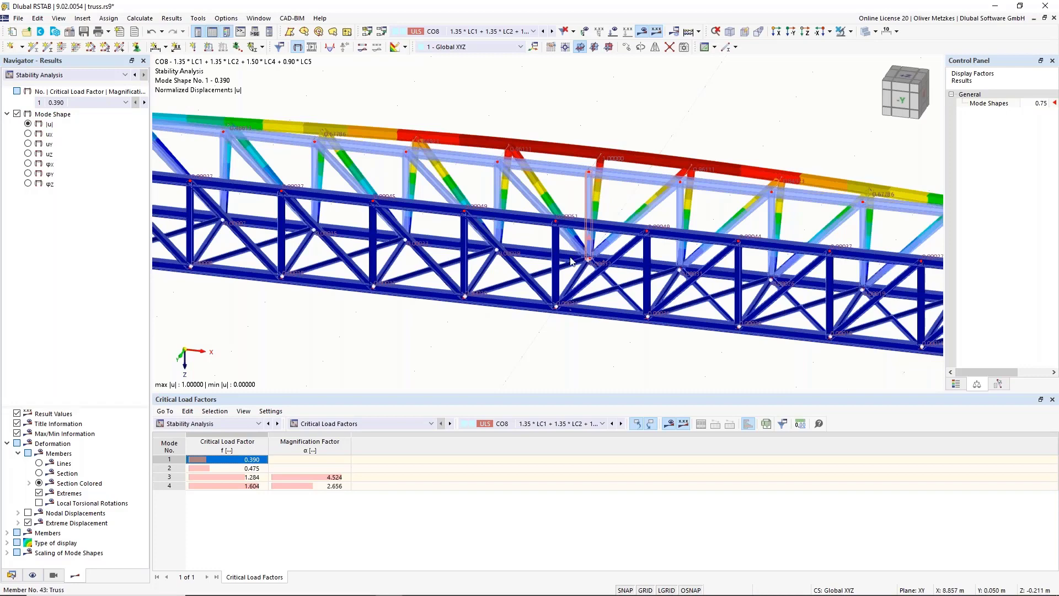
pyautogui.rightClick(556, 242)
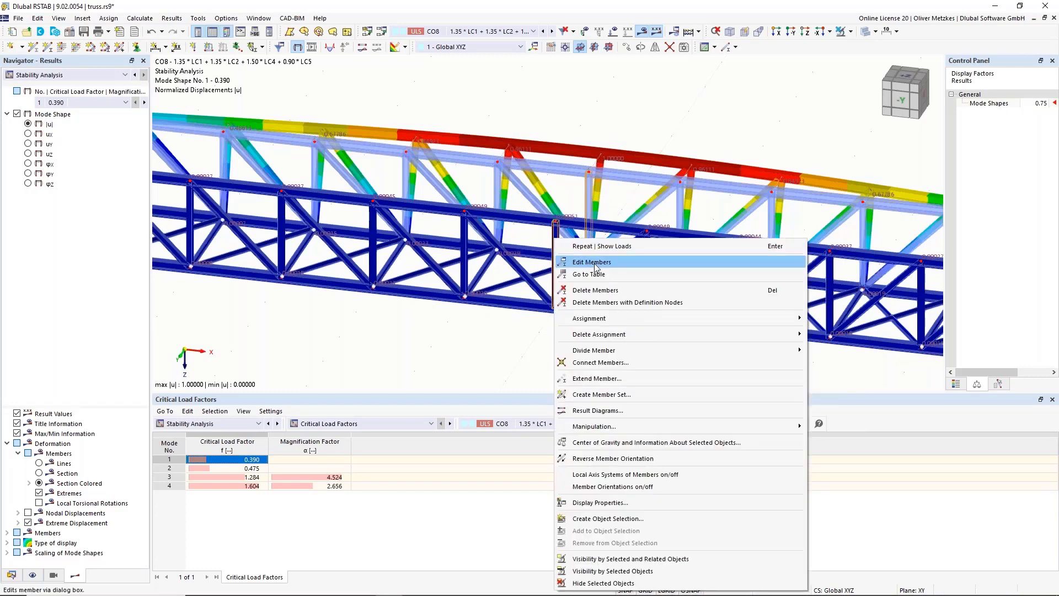
pyautogui.click(595, 264)
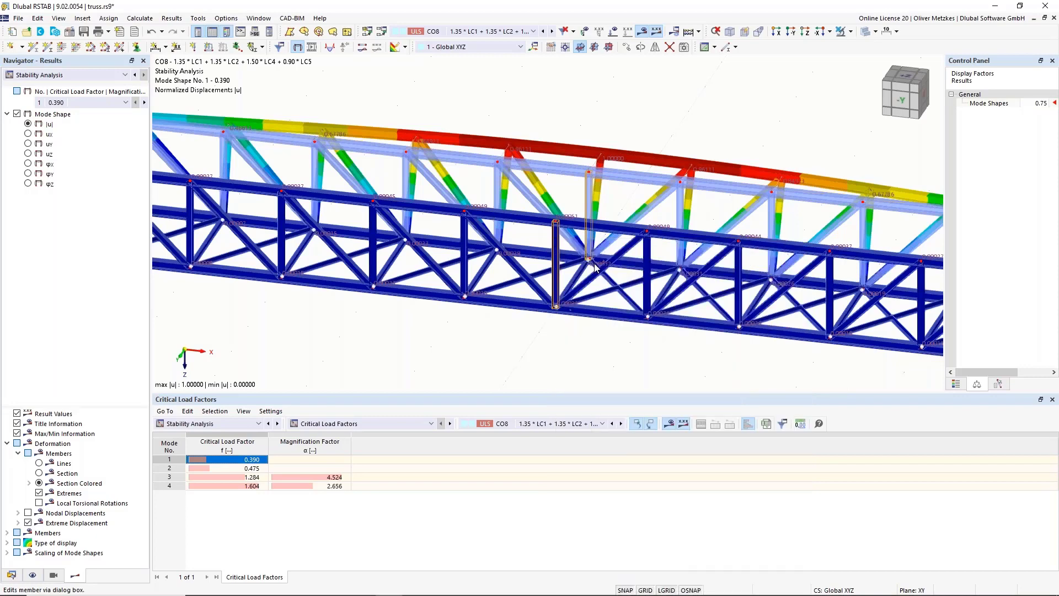
pyautogui.scroll(2, 571, 214)
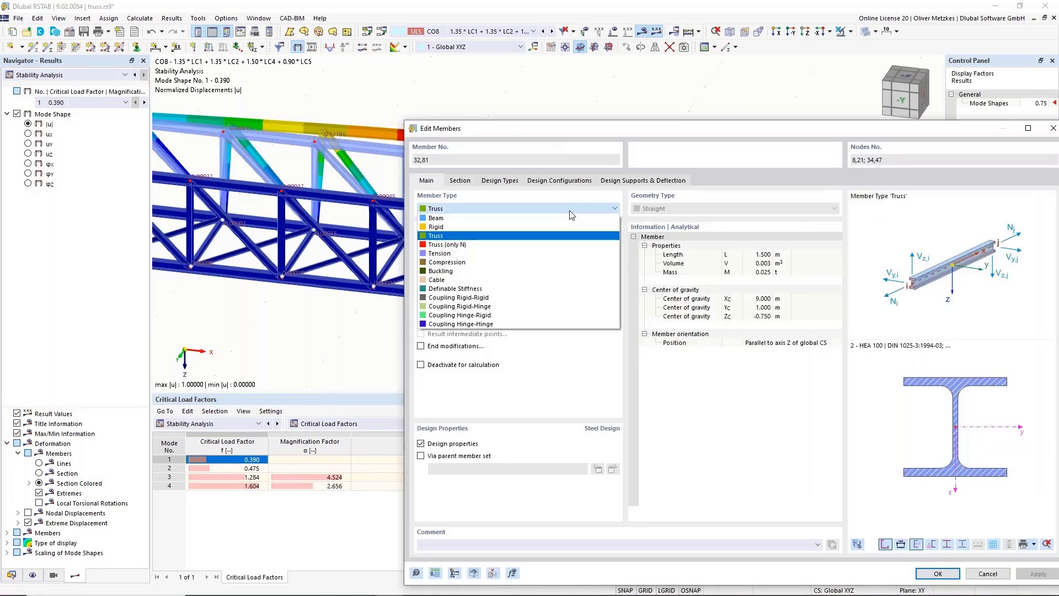
pyautogui.click(452, 218)
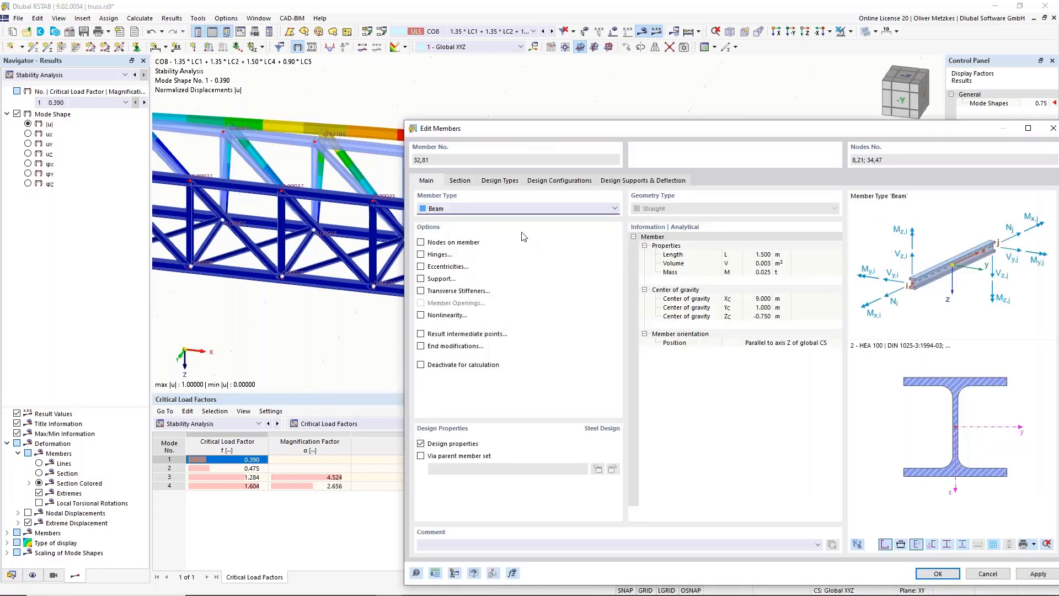
# Set the section rotation angle of the two midspan verticals to 90° and accept the deletion of all results.
pyautogui.click(460, 182)
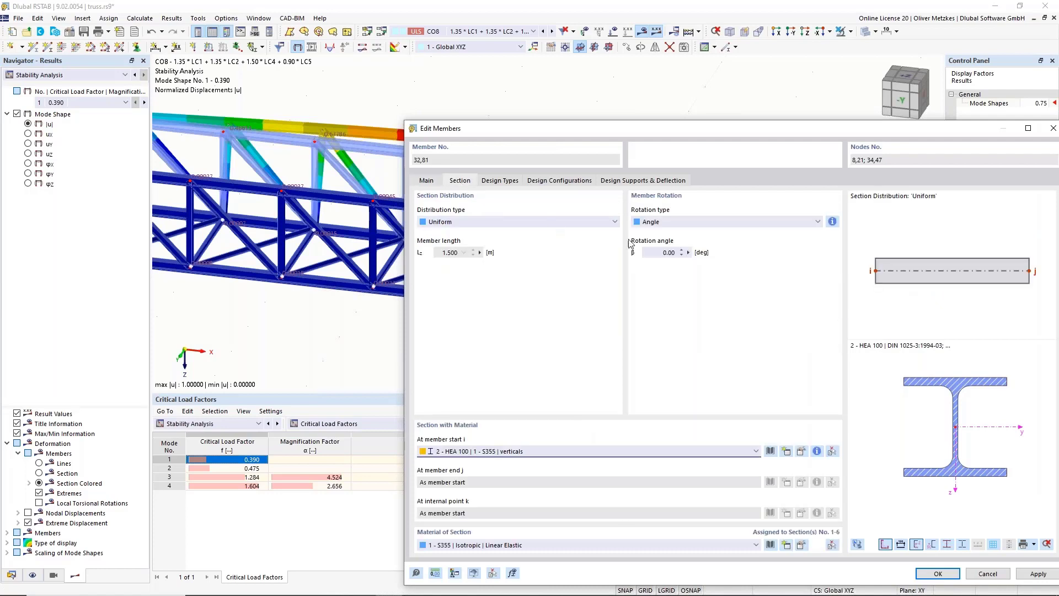
pyautogui.click(664, 254)
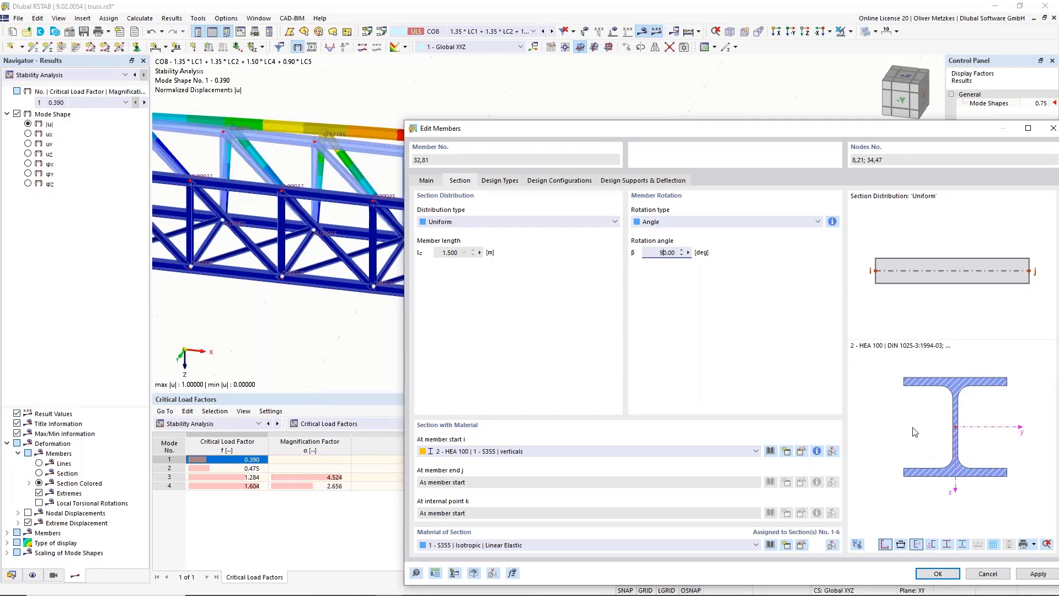
pyautogui.write('9')
pyautogui.click(938, 573)
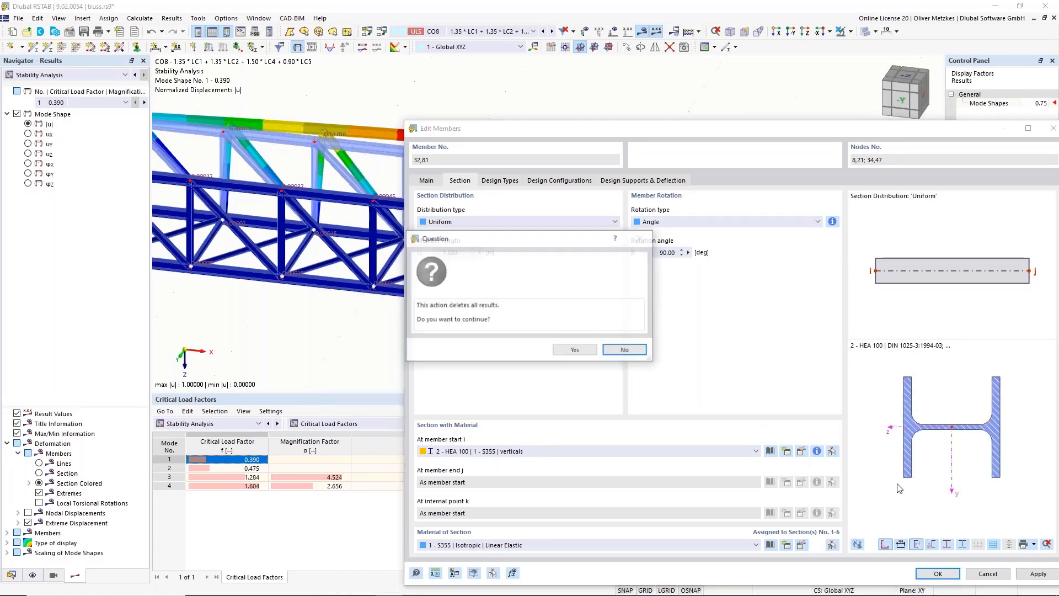
pyautogui.click(574, 350)
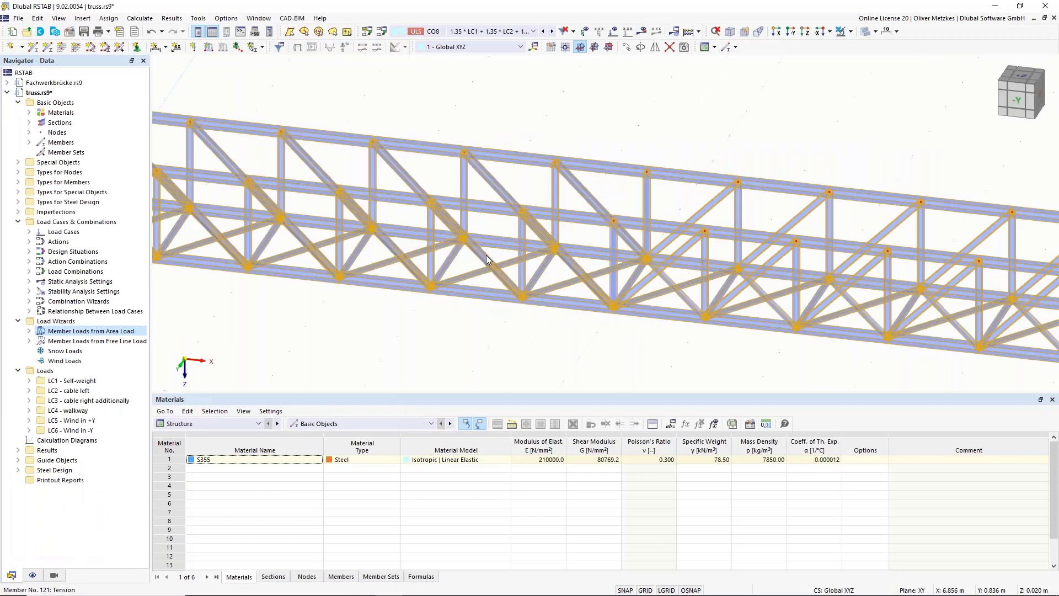
# Remove the hinges from the midspan cross beam (member 104) that connects the two trusses.
pyautogui.click(462, 264)
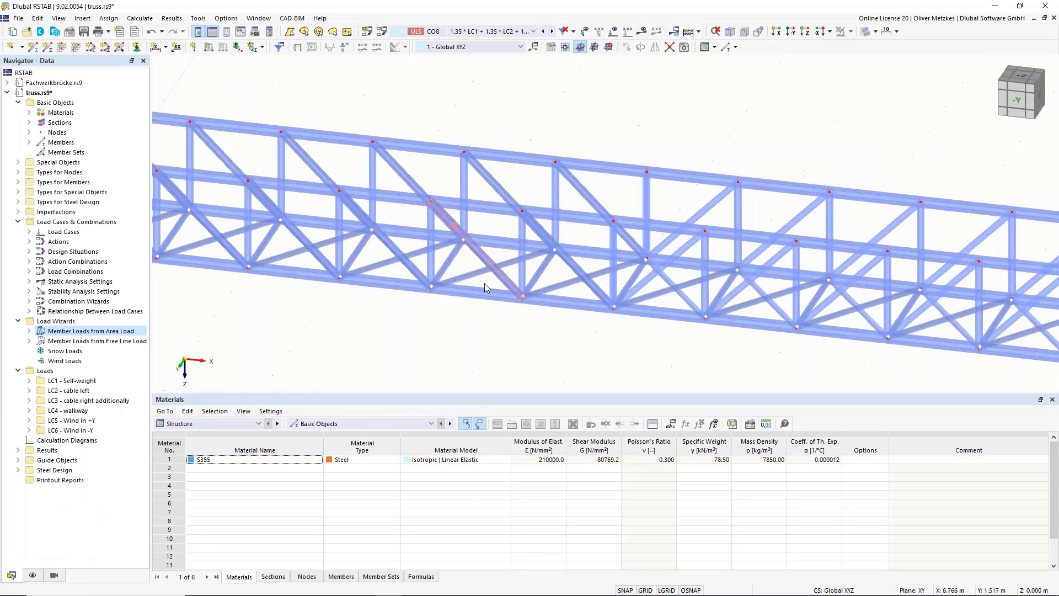
pyautogui.moveTo(604, 354)
pyautogui.mouseDown(button='middle')
pyautogui.moveTo(634, 347)
pyautogui.moveTo(610, 359)
pyautogui.mouseUp(button='middle')
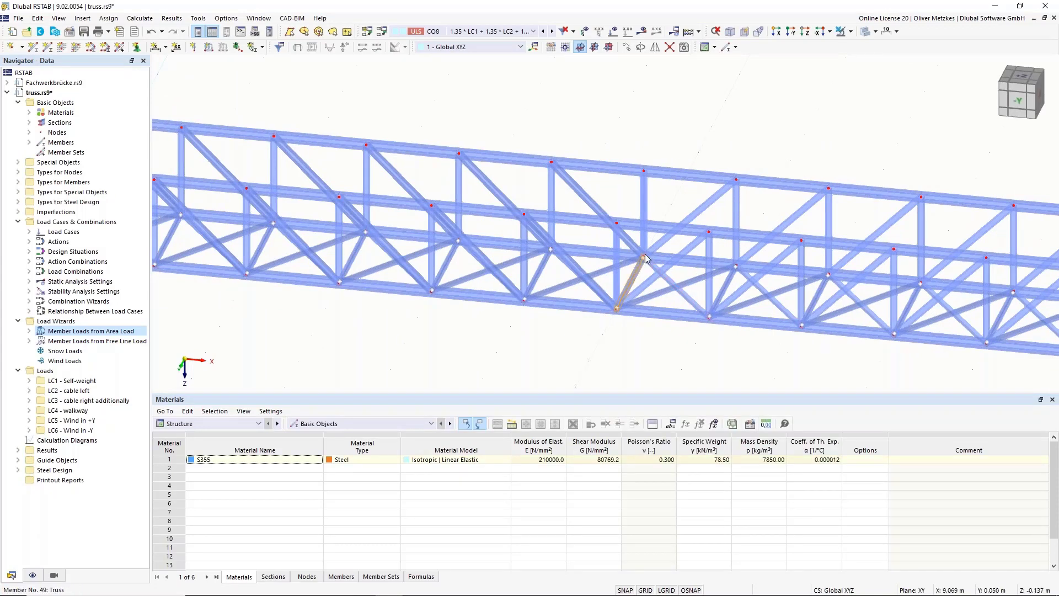
pyautogui.doubleClick(650, 301)
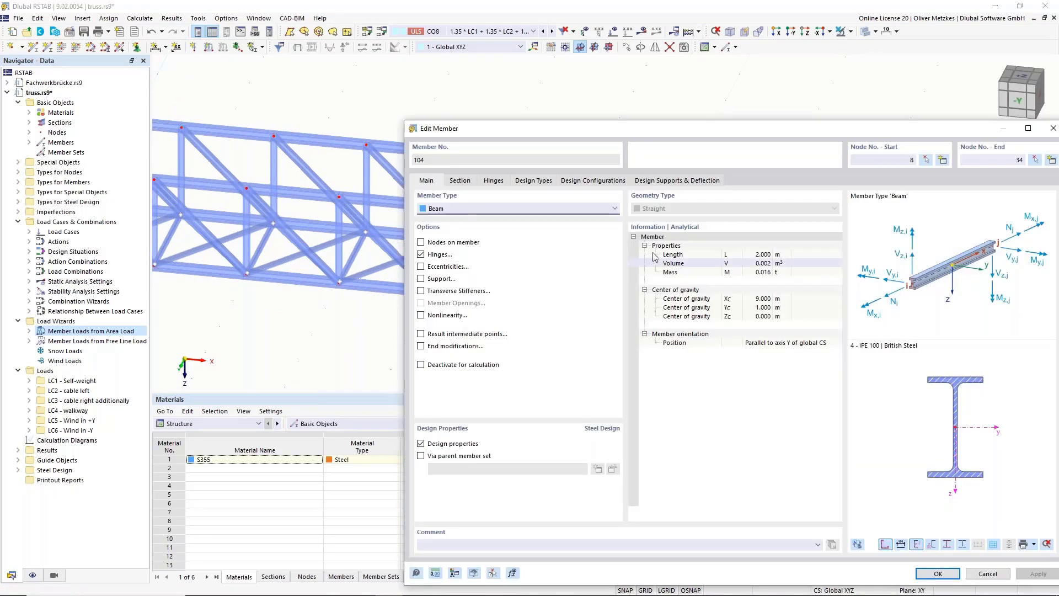
pyautogui.click(440, 255)
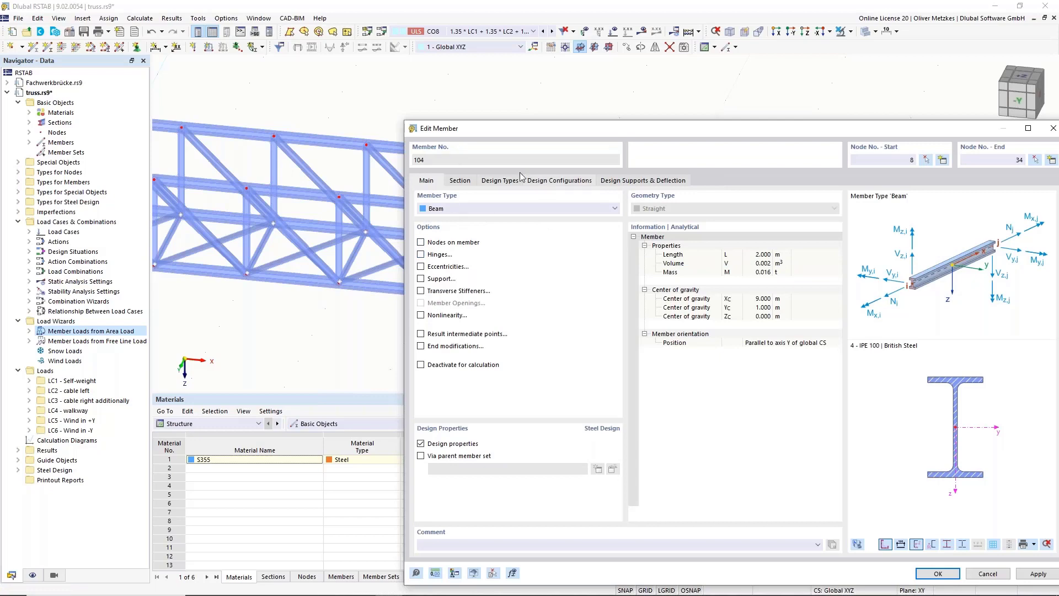
pyautogui.moveTo(519, 129); pyautogui.dragTo(457, 139)
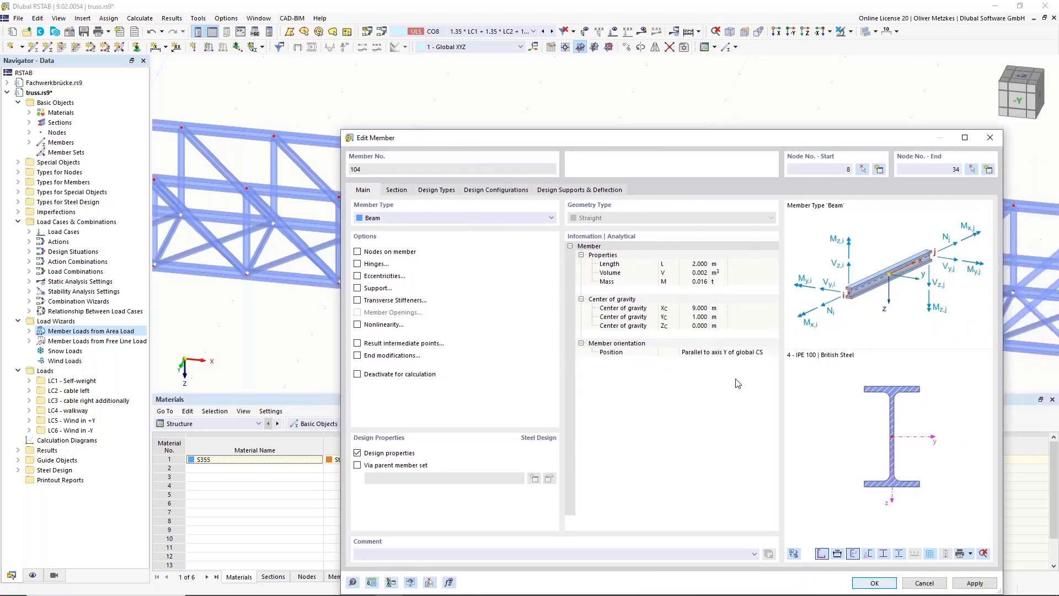
pyautogui.press('Return')
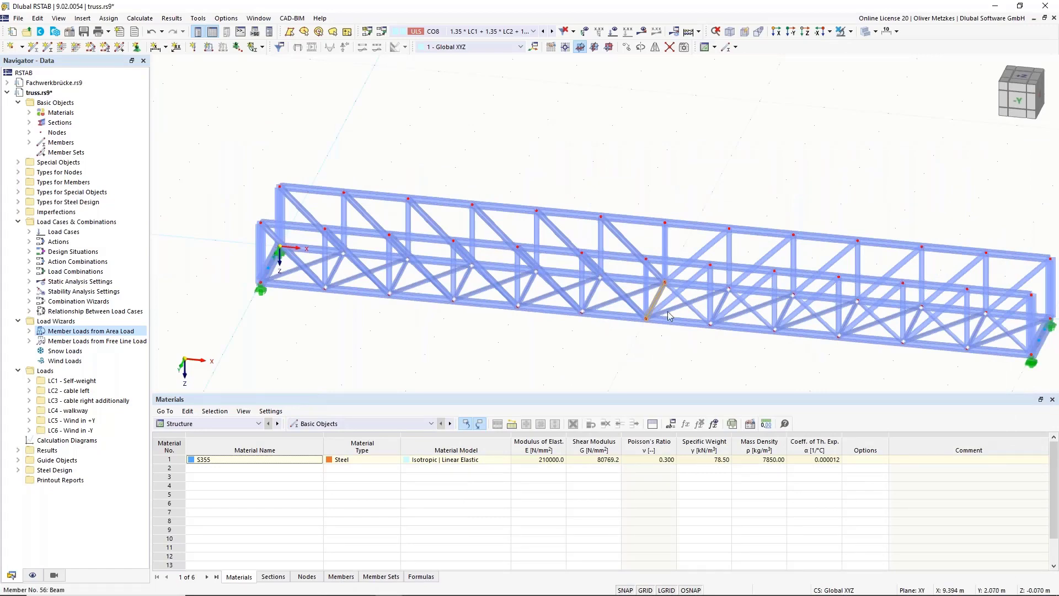
# Assign member hinge 1 at the member start of the four end chord members at the origin end of the bridge (1, 13, 50, 62).
pyautogui.moveTo(413, 372); pyautogui.dragTo(361, 310, button='middle')
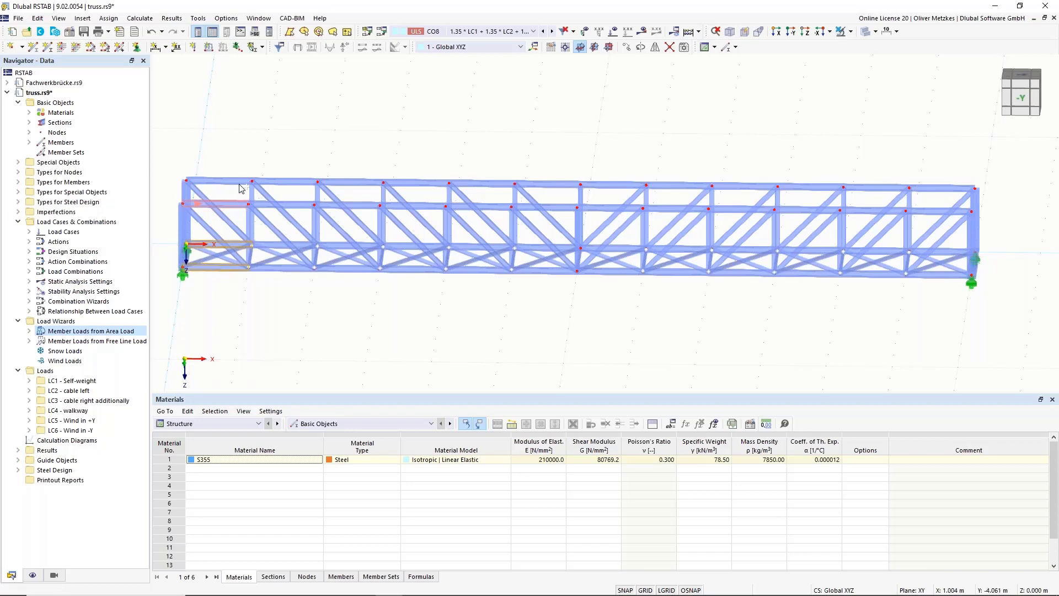
pyautogui.scroll(5, 182, 189)
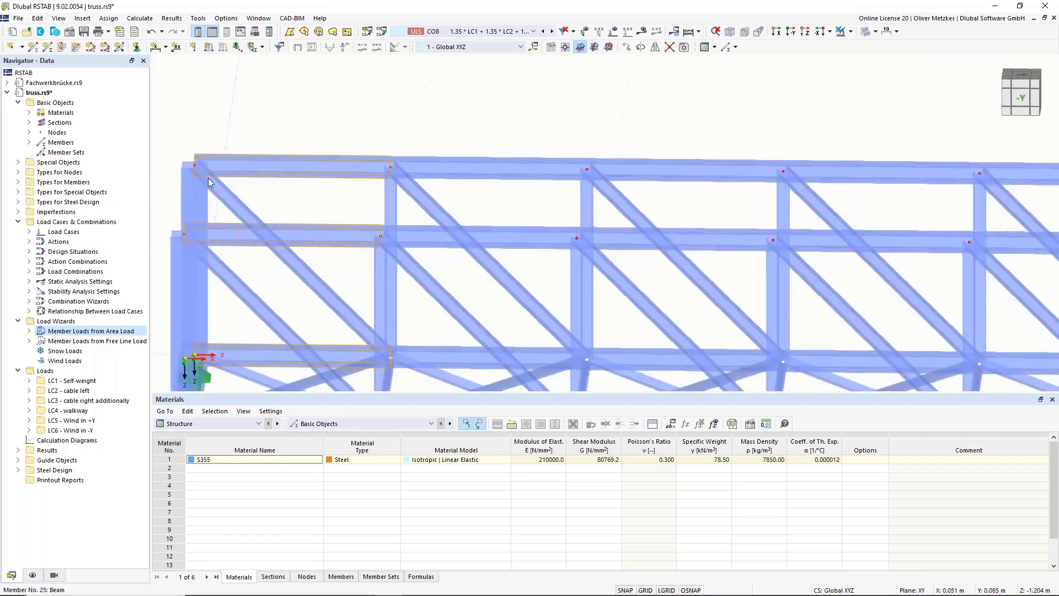
pyautogui.scroll(-5, 347, 211)
pyautogui.rightClick(343, 214)
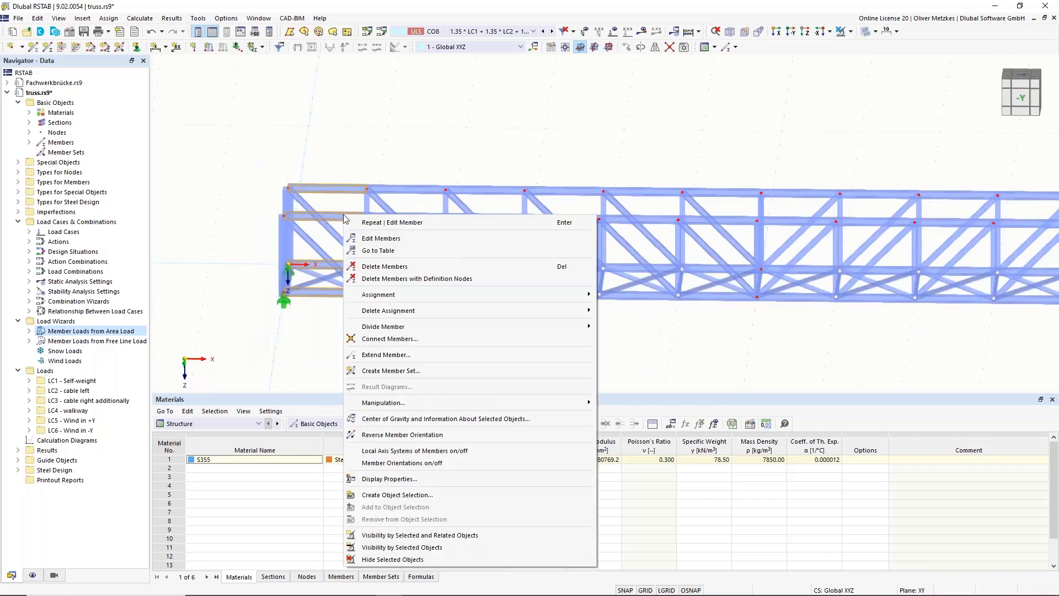
pyautogui.click(387, 238)
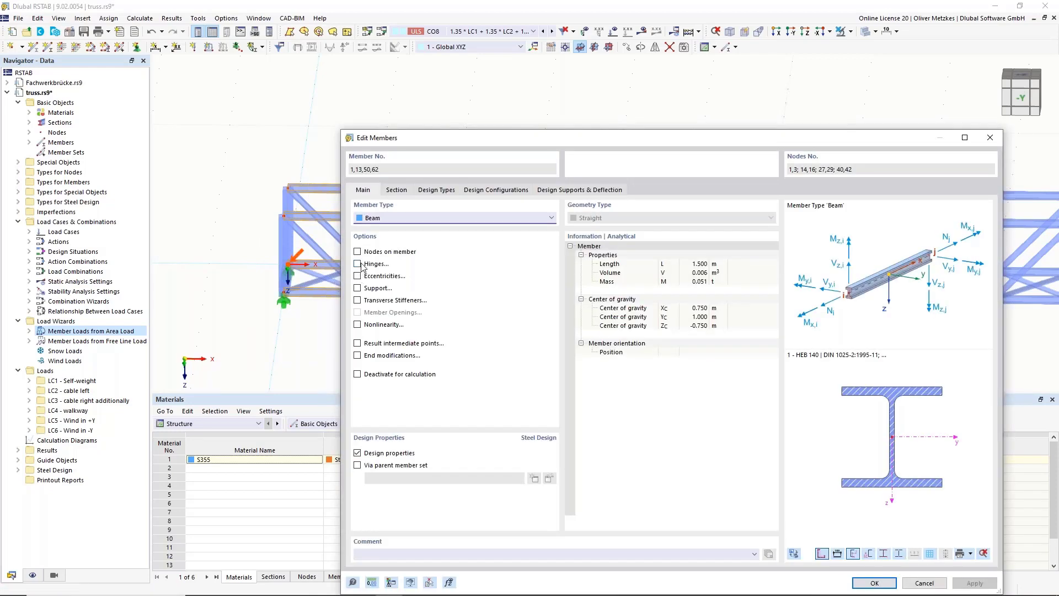
pyautogui.click(360, 265)
pyautogui.click(431, 191)
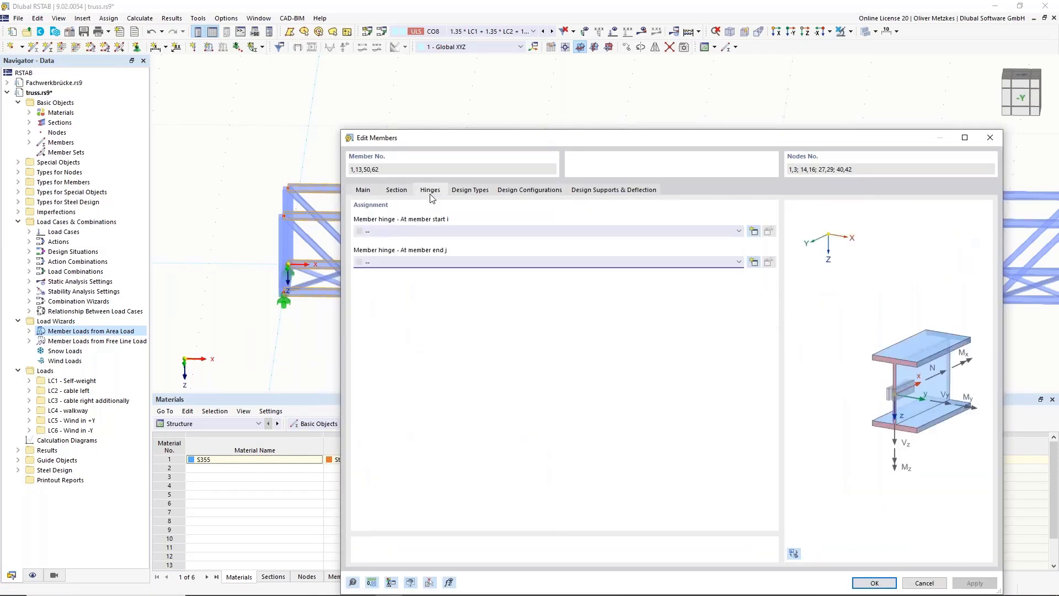
pyautogui.click(442, 231)
pyautogui.click(442, 243)
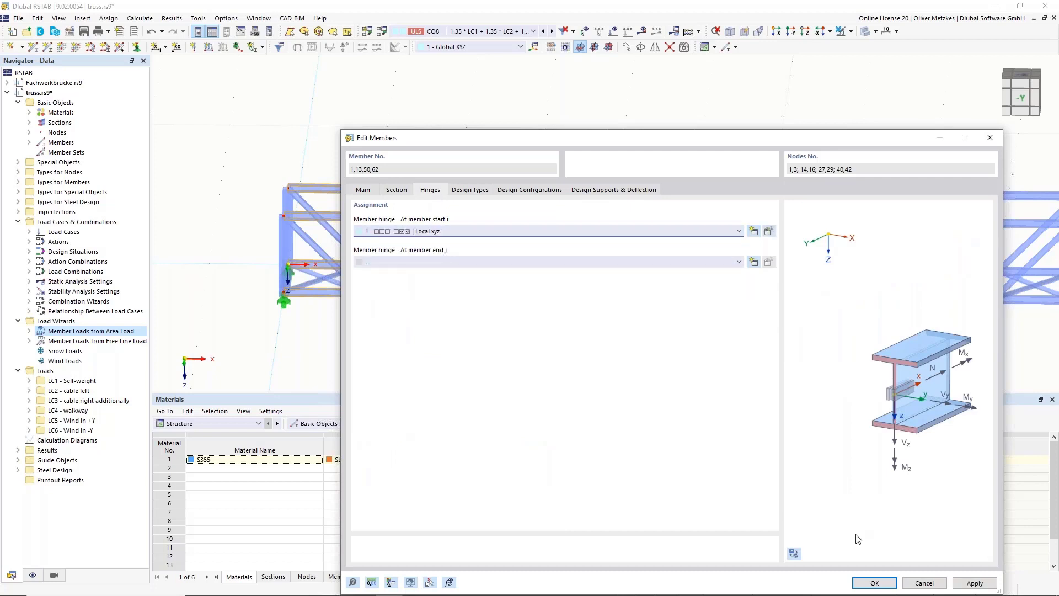
pyautogui.press('Return')
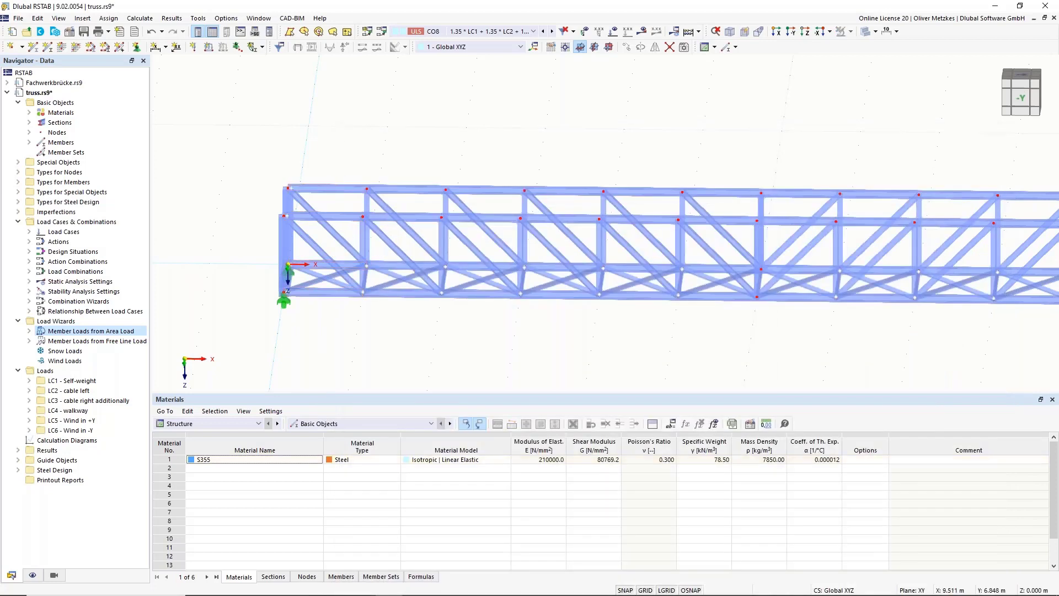
# Assign member hinge 1 at the member end of the four last chord members at the bridge's far end (12, 24, 61, 73).
pyautogui.click(787, 282)
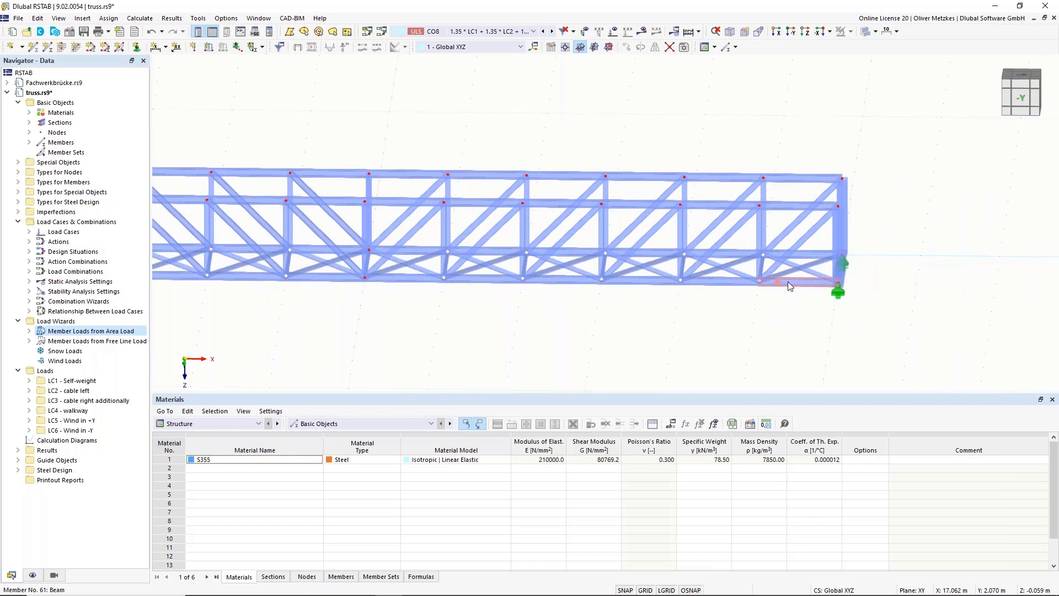
pyautogui.keyDown('ctrl'); pyautogui.click(801, 255); pyautogui.keyUp('ctrl')
pyautogui.keyDown('ctrl'); pyautogui.click(777, 206); pyautogui.keyUp('ctrl')
pyautogui.keyDown('ctrl'); pyautogui.click(790, 178); pyautogui.keyUp('ctrl')
pyautogui.rightClick(794, 174)
pyautogui.click(823, 192)
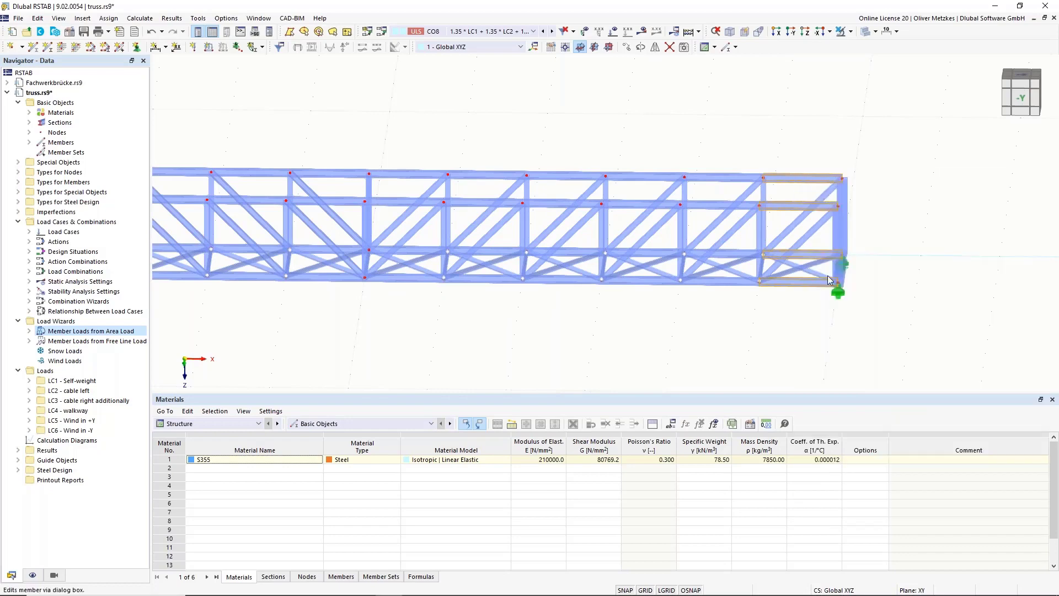
pyautogui.click(377, 265)
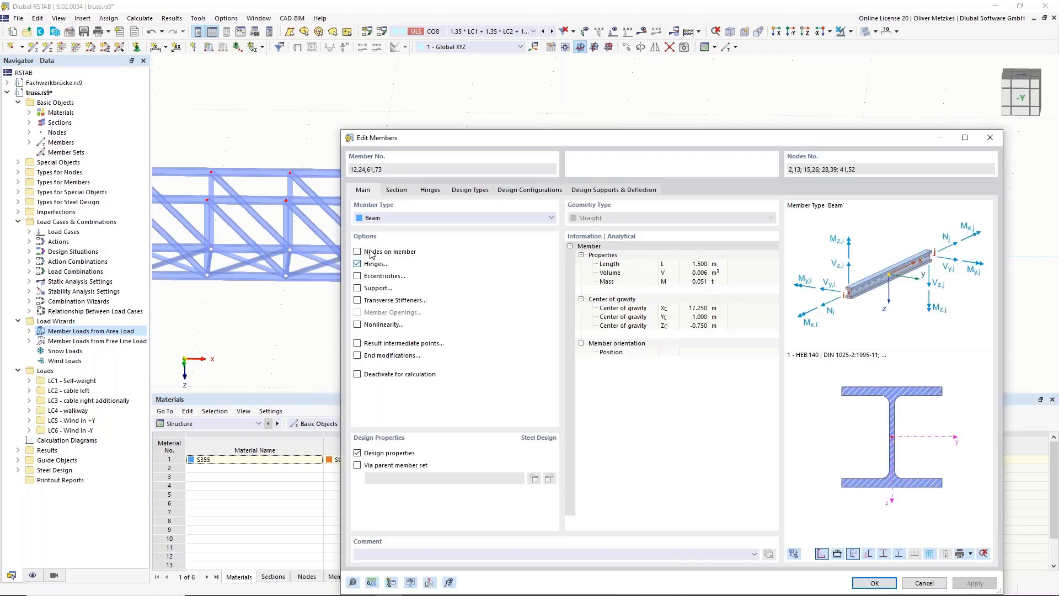
pyautogui.click(430, 191)
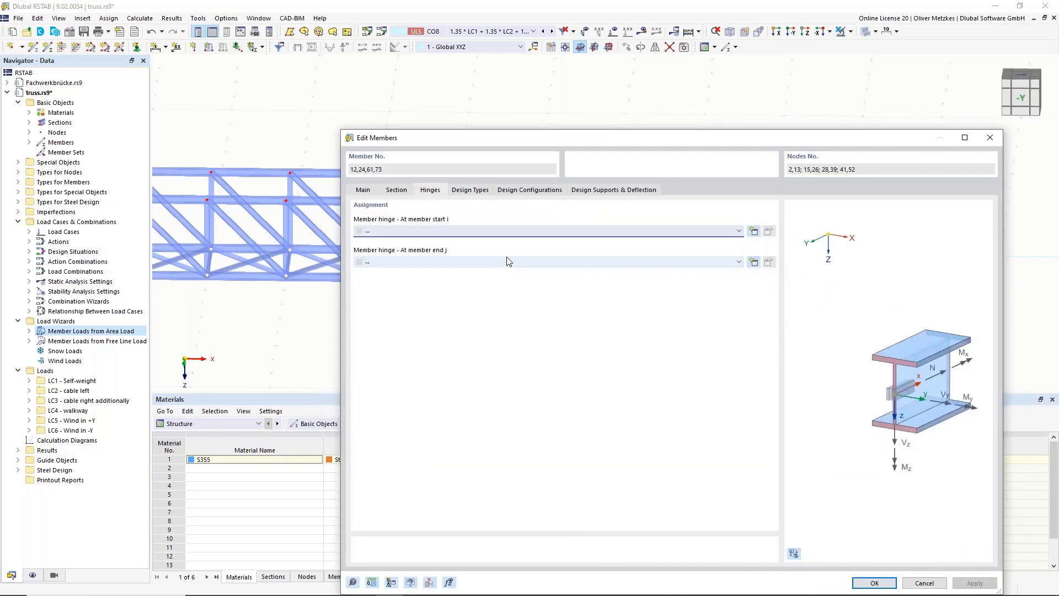
pyautogui.click(437, 263)
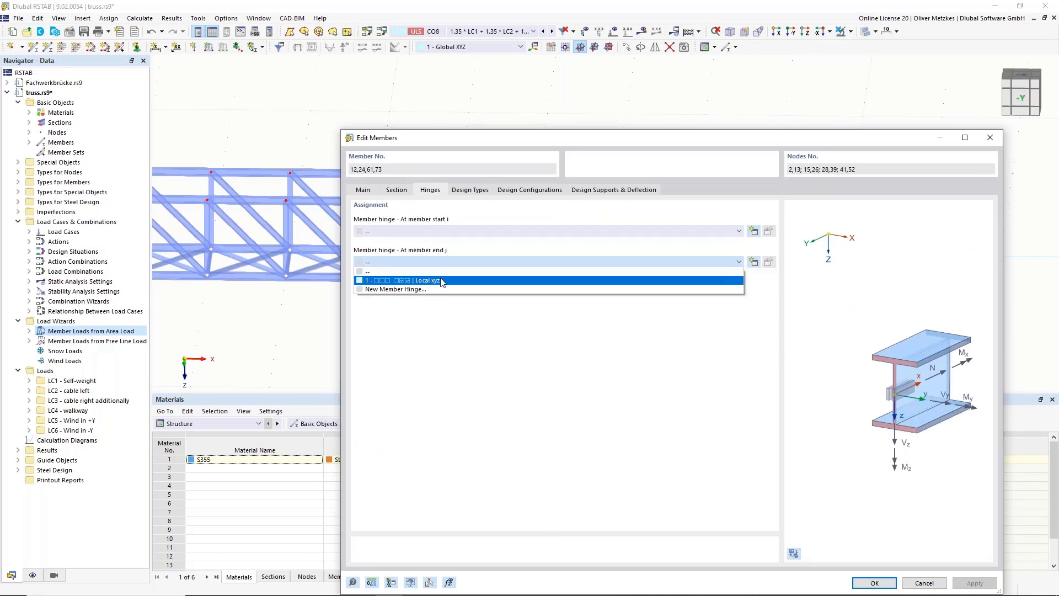
pyautogui.click(440, 276)
pyautogui.click(890, 583)
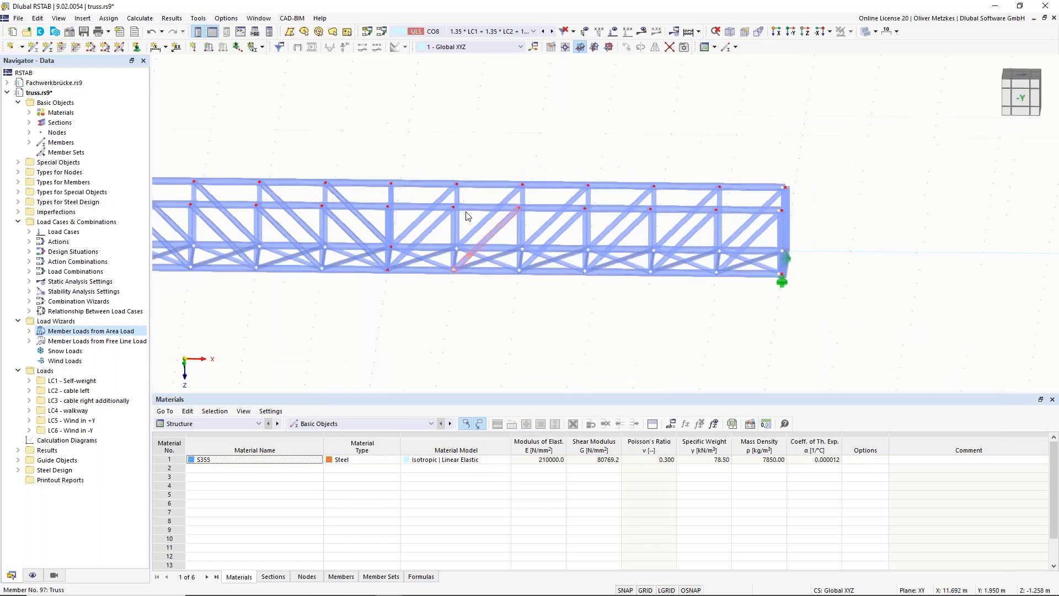
# Calculate the ULS design situation DS1 and check its minimum critical load factor with the governing combination.
pyautogui.keyDown('ctrl'); pyautogui.moveTo(469, 216); pyautogui.dragTo(408, 261, button='middle'); pyautogui.keyUp('ctrl')
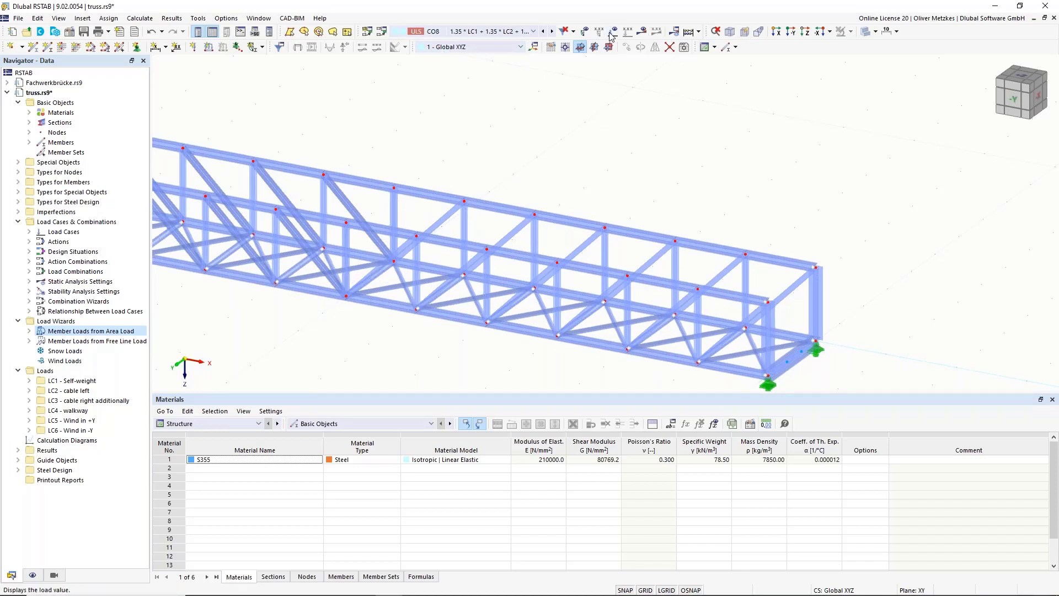
pyautogui.click(533, 31)
pyautogui.click(468, 97)
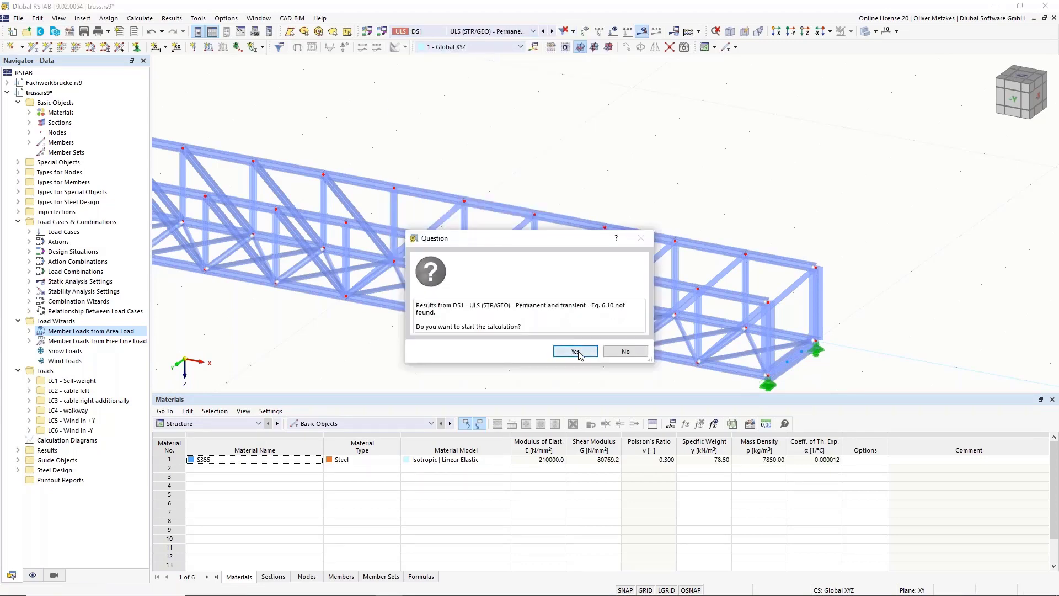
pyautogui.click(575, 351)
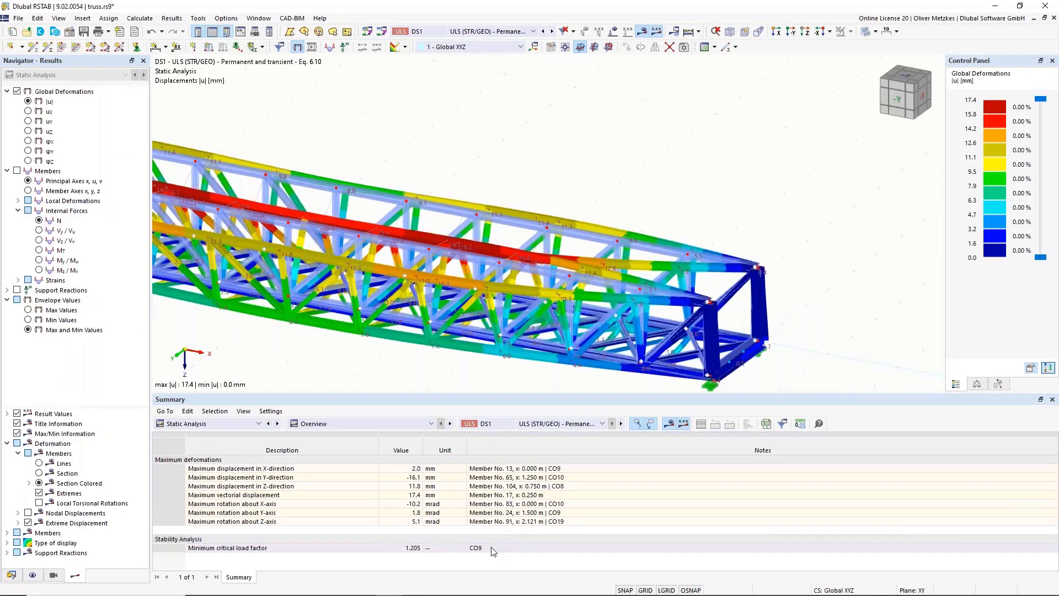
pyautogui.click(465, 546)
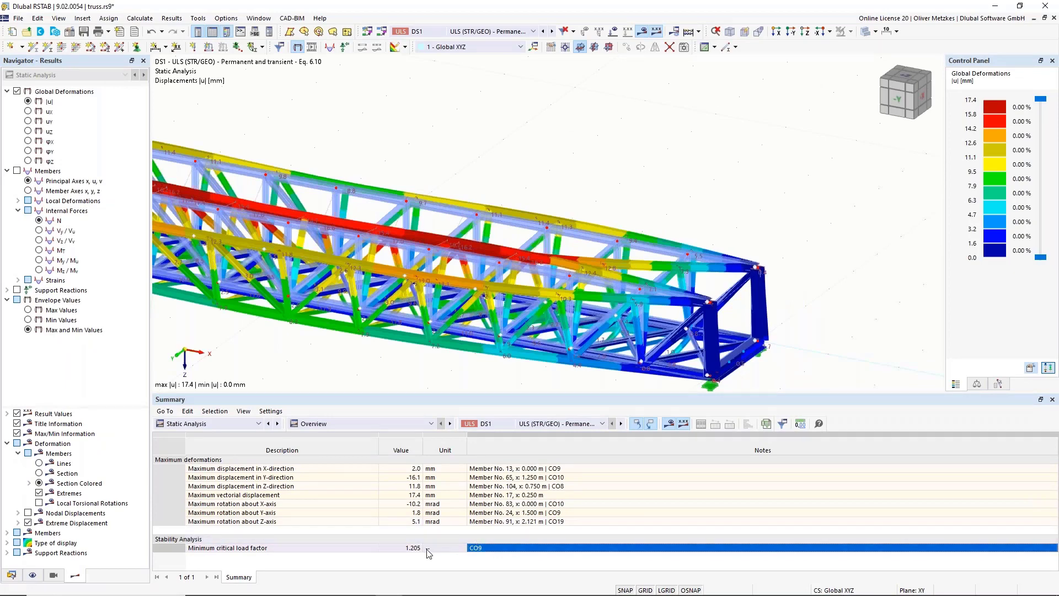
pyautogui.click(402, 549)
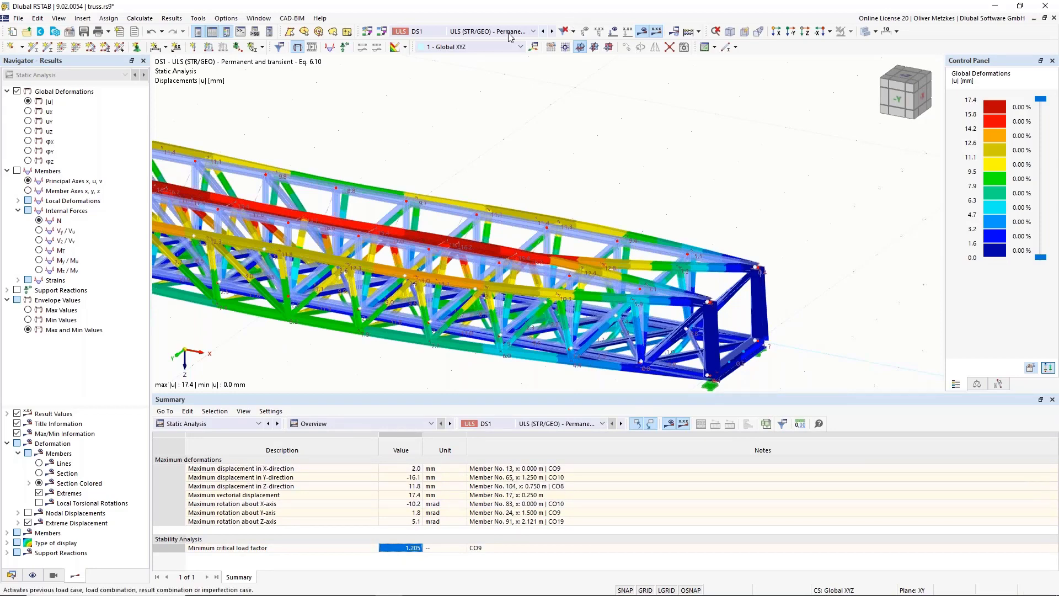
# Display the Stability Analysis results of CO9 and examine mode shape 1 of the bridge.
pyautogui.click(491, 31)
pyautogui.click(500, 184)
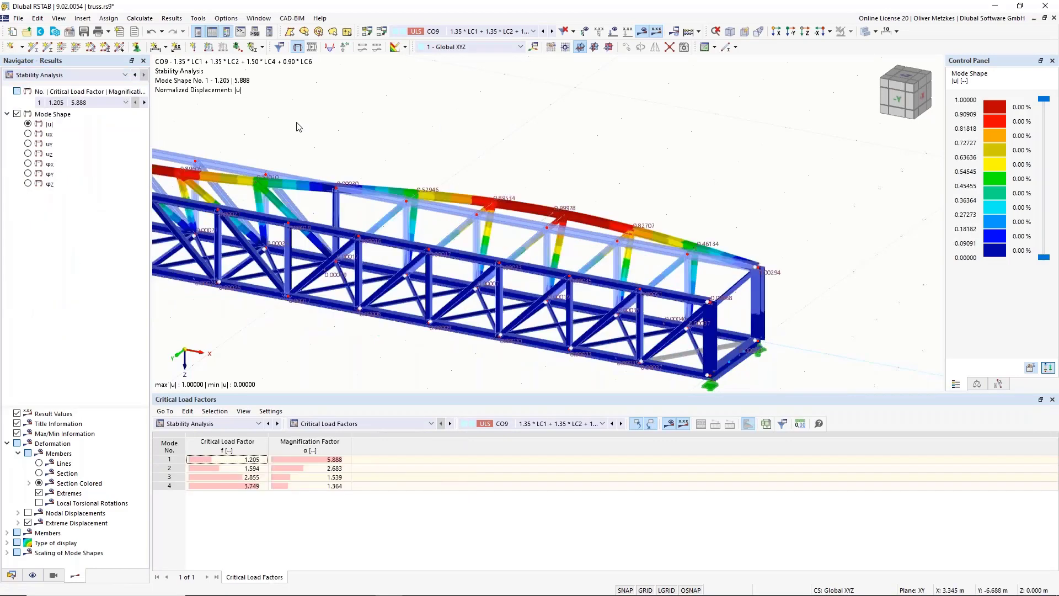
pyautogui.scroll(-2, 424, 105)
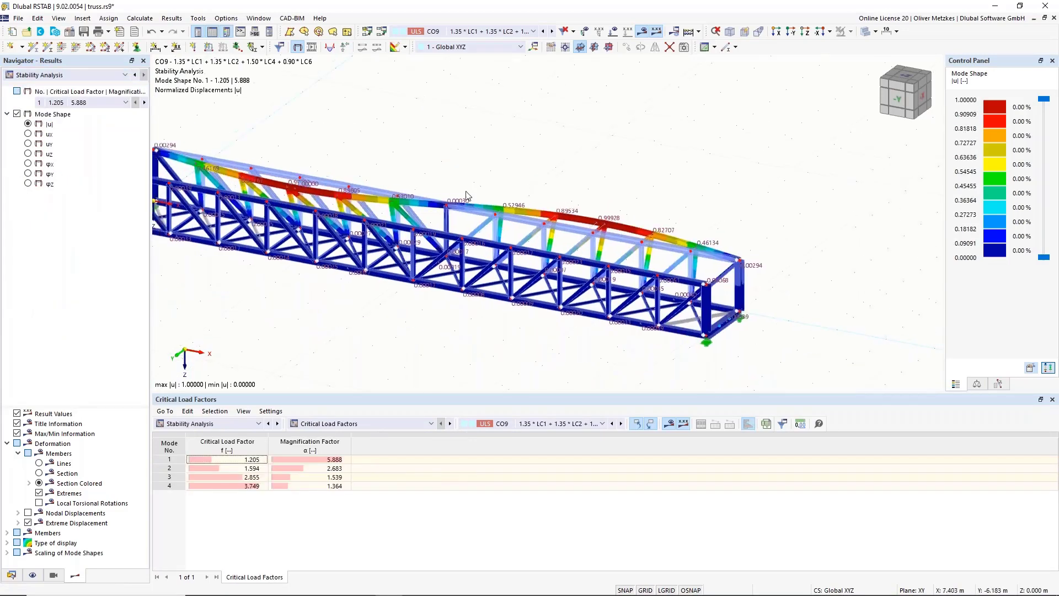
# Examine mode shape 1 along the whole bridge and check its critical load factor in the Critical Load Factors table.
pyautogui.moveTo(476, 178); pyautogui.dragTo(516, 186, button='middle')
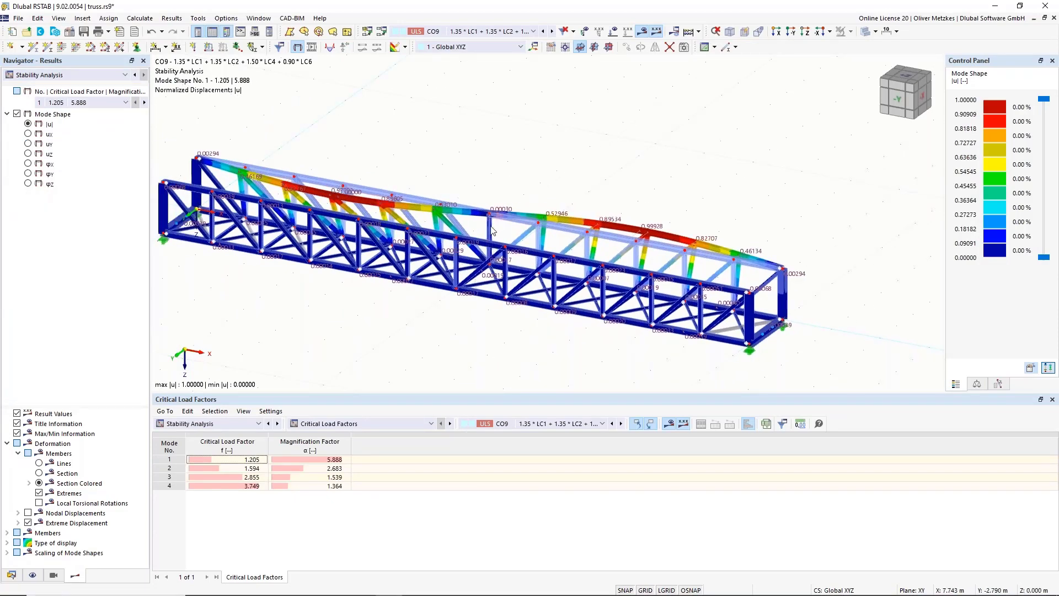
pyautogui.click(489, 228)
pyautogui.keyDown('ctrl'); pyautogui.moveTo(501, 191); pyautogui.dragTo(621, 187, button='middle'); pyautogui.keyUp('ctrl')
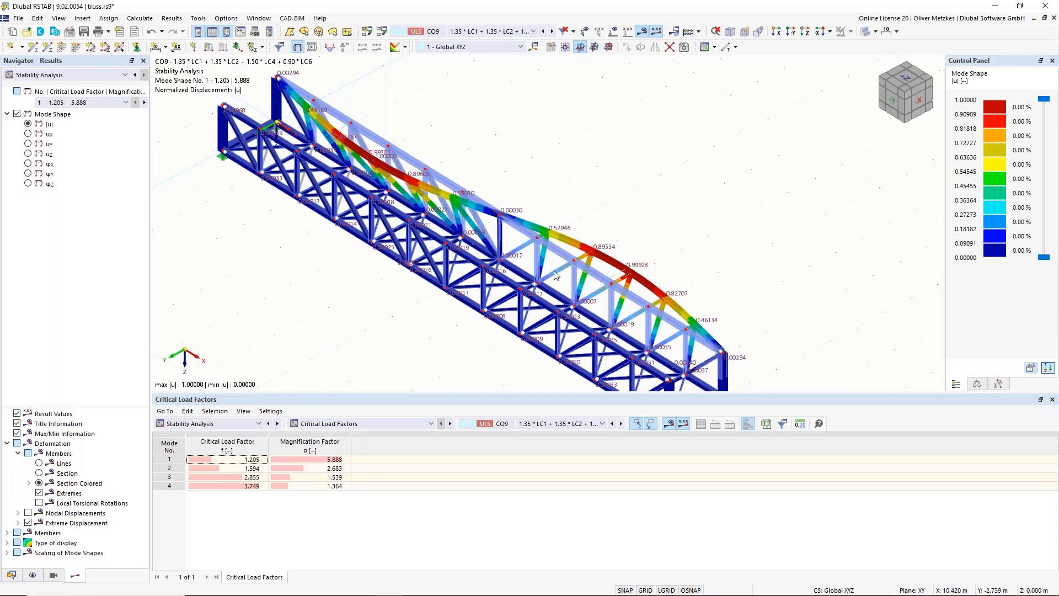
pyautogui.click(228, 461)
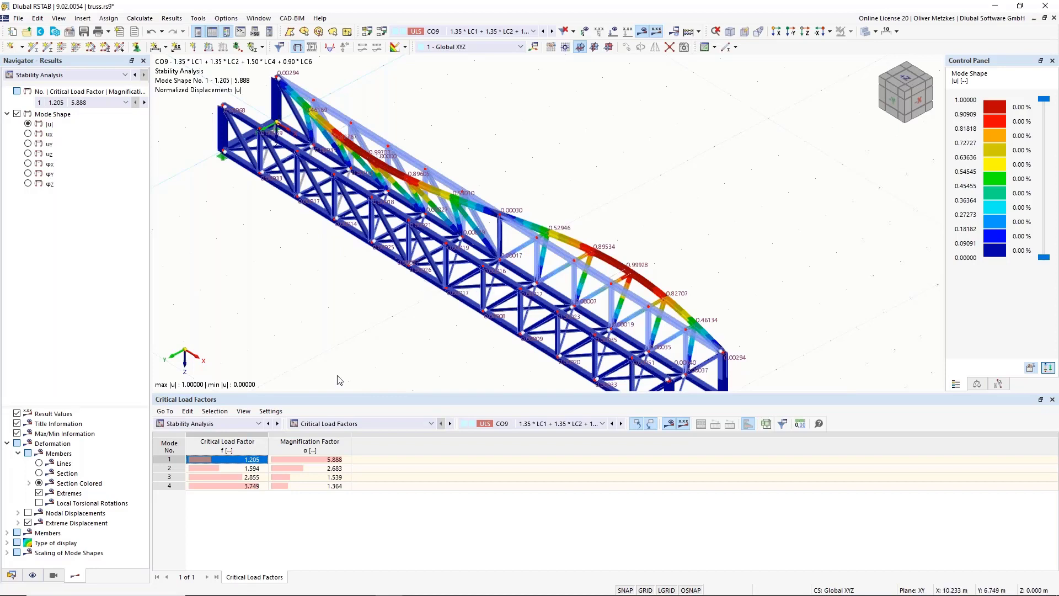
# List the stability results by member and restrict visibility to upper chord members 13 to 24 and their related objects.
pyautogui.click(373, 424)
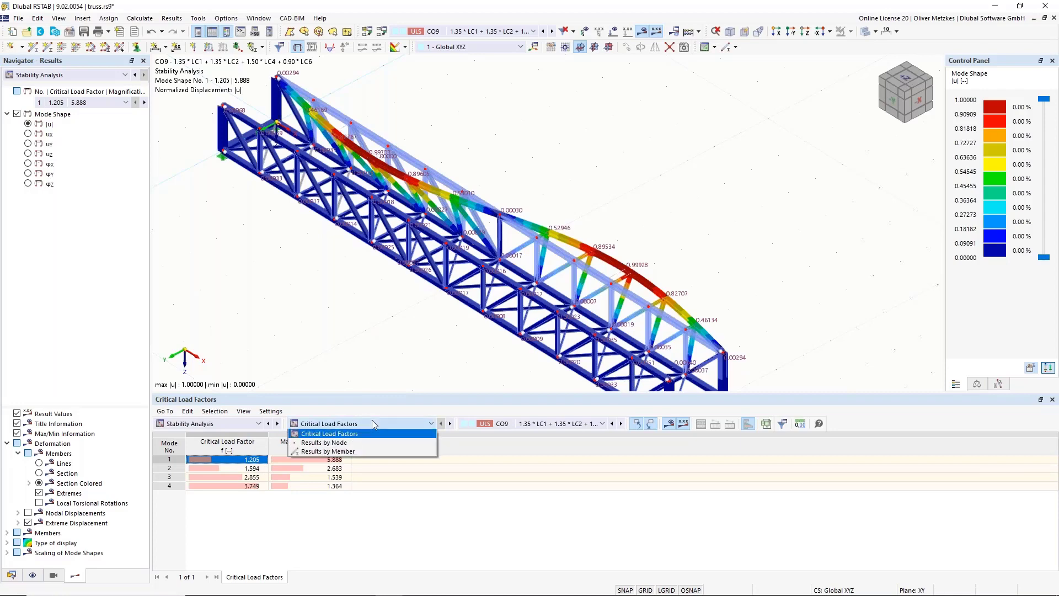
pyautogui.click(326, 451)
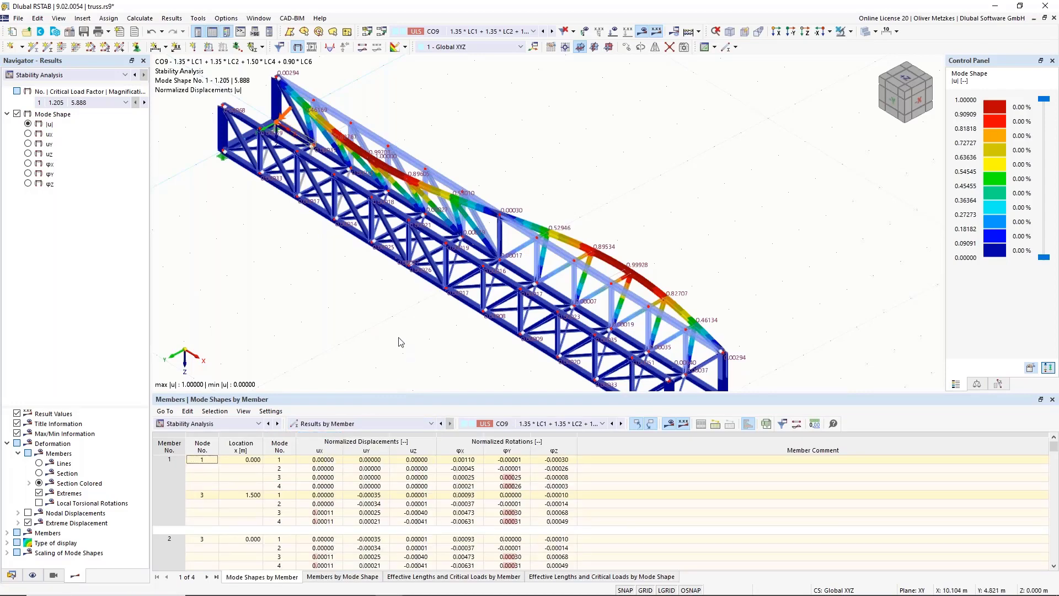
pyautogui.keyDown('ctrl'); pyautogui.moveTo(407, 341); pyautogui.dragTo(515, 143, button='middle'); pyautogui.keyUp('ctrl')
pyautogui.scroll(-2, 515, 143)
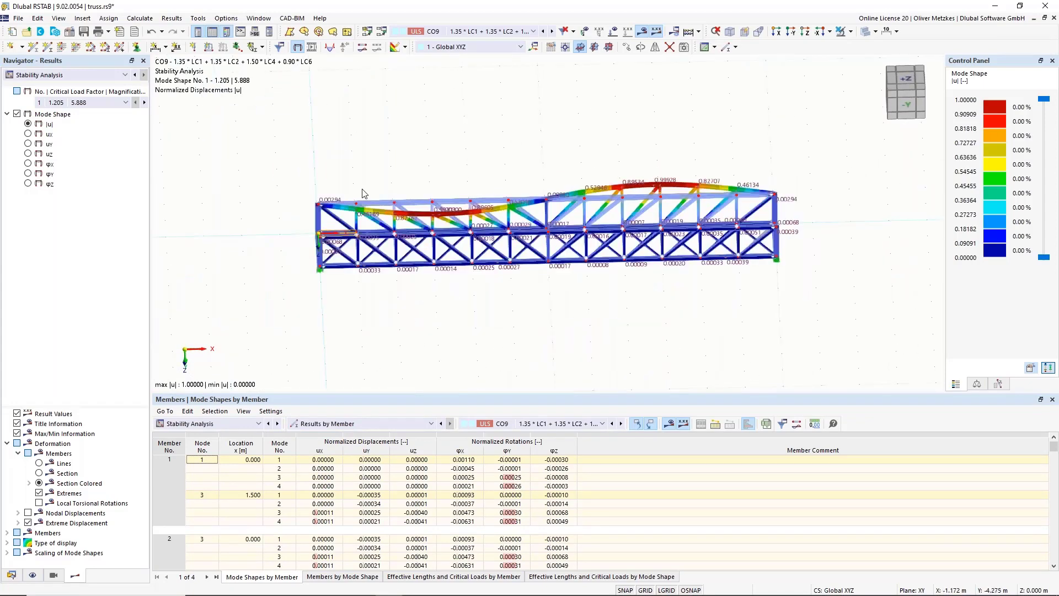
pyautogui.moveTo(276, 160); pyautogui.dragTo(814, 213)
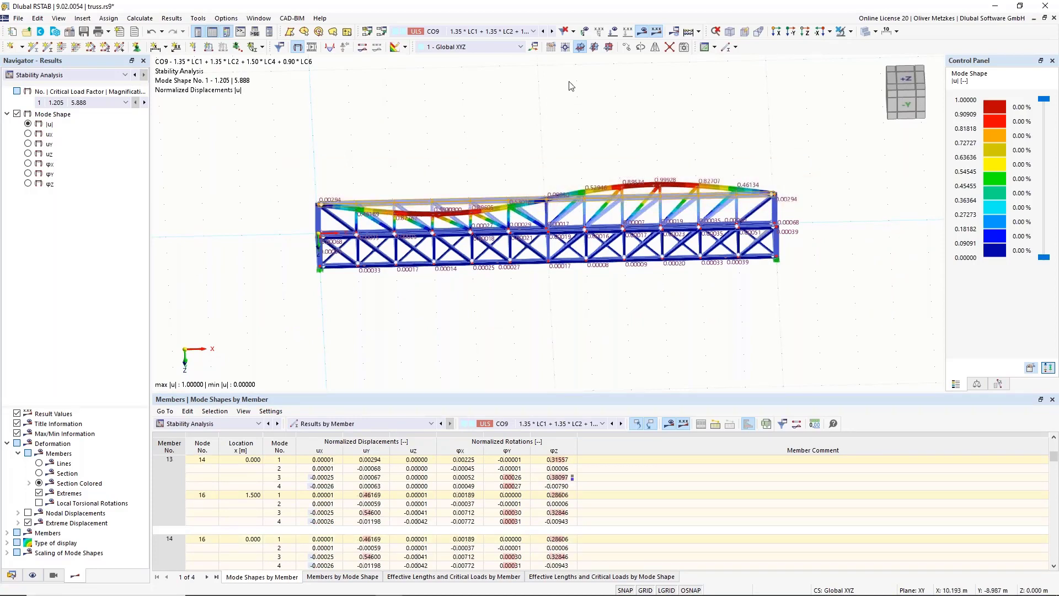
pyautogui.click(850, 31)
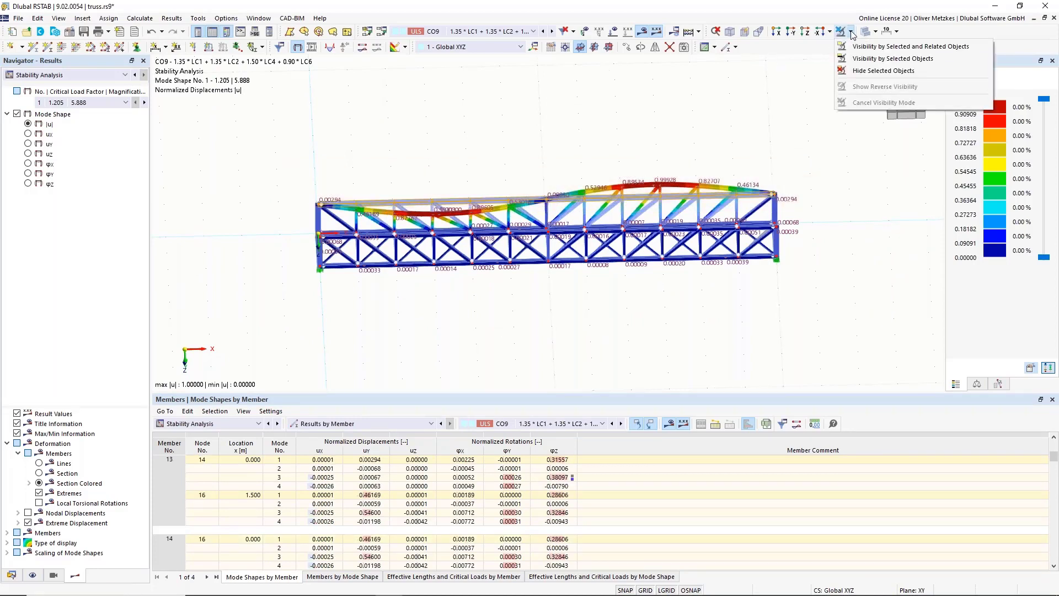
pyautogui.click(856, 45)
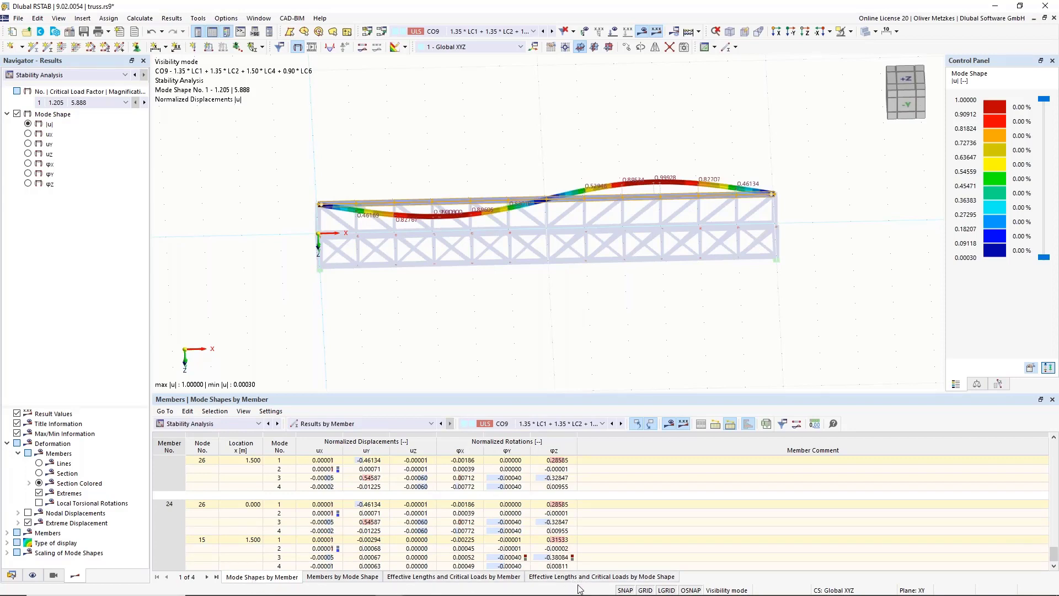
# Display the effective lengths and critical loads by mode shape for the isolated upper chord and examine mode 1.
pyautogui.click(609, 578)
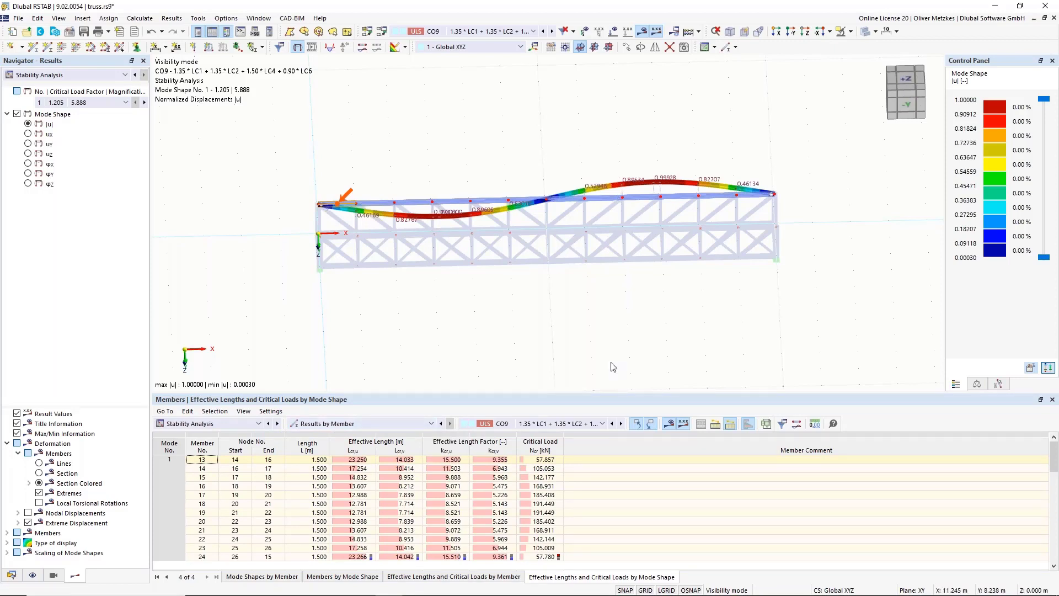
pyautogui.moveTo(598, 265)
pyautogui.keyDown('ctrl'); pyautogui.mouseDown(button='middle')
pyautogui.moveTo(586, 266)
pyautogui.moveTo(586, 253)
pyautogui.mouseUp(button='middle'); pyautogui.keyUp('ctrl')
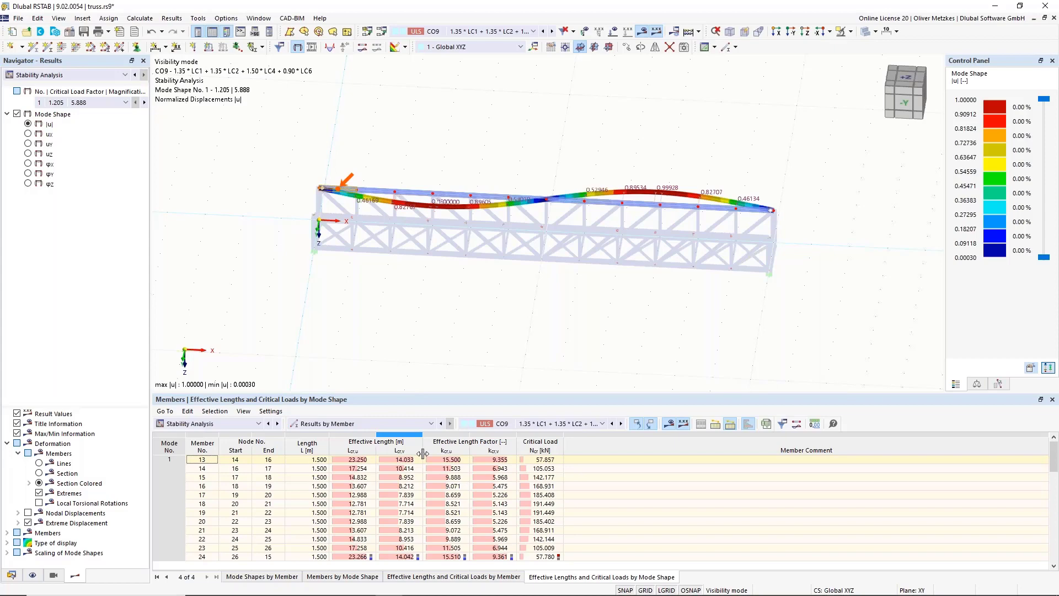
pyautogui.moveTo(482, 151)
pyautogui.keyDown('ctrl'); pyautogui.mouseDown(button='middle')
pyautogui.moveTo(473, 156)
pyautogui.moveTo(454, 134)
pyautogui.moveTo(463, 143)
pyautogui.mouseUp(button='middle'); pyautogui.keyUp('ctrl')
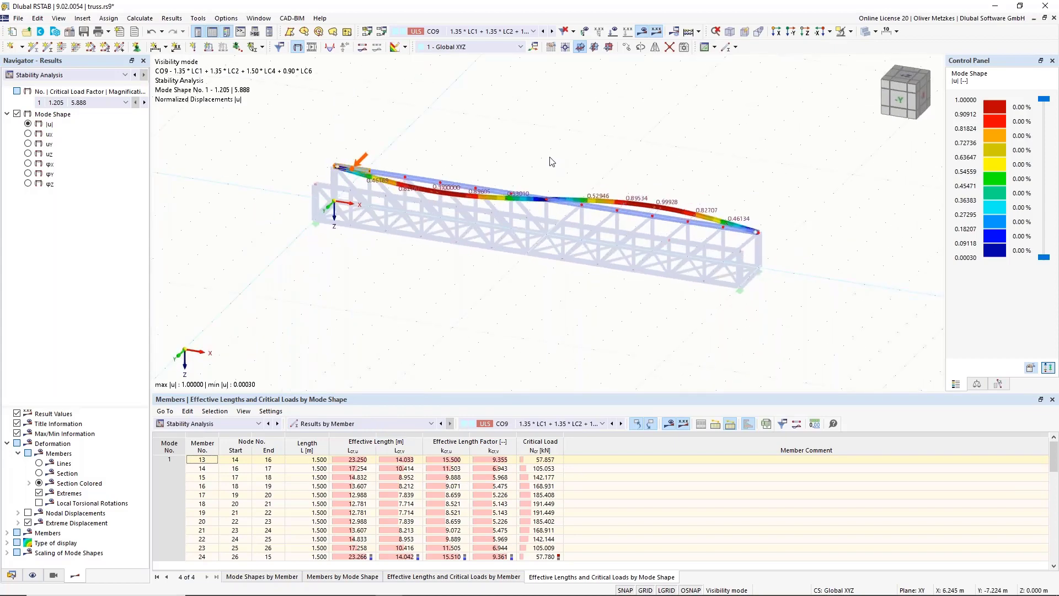
# Turn on the local axis systems of the members and examine the axis directions along the upper chord.
pyautogui.scroll(1, 502, 187)
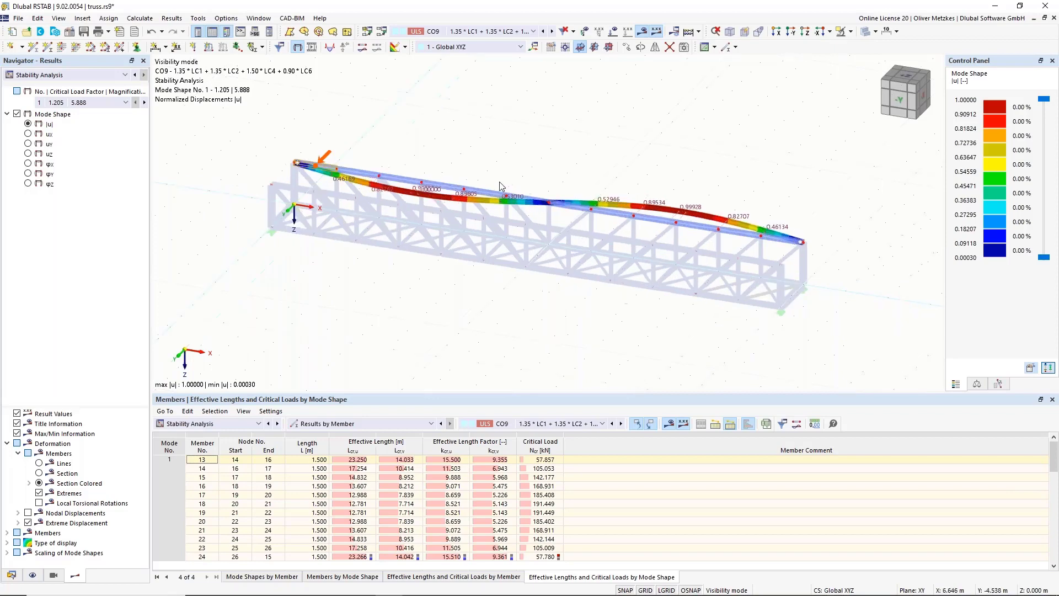
pyautogui.scroll(2, 502, 187)
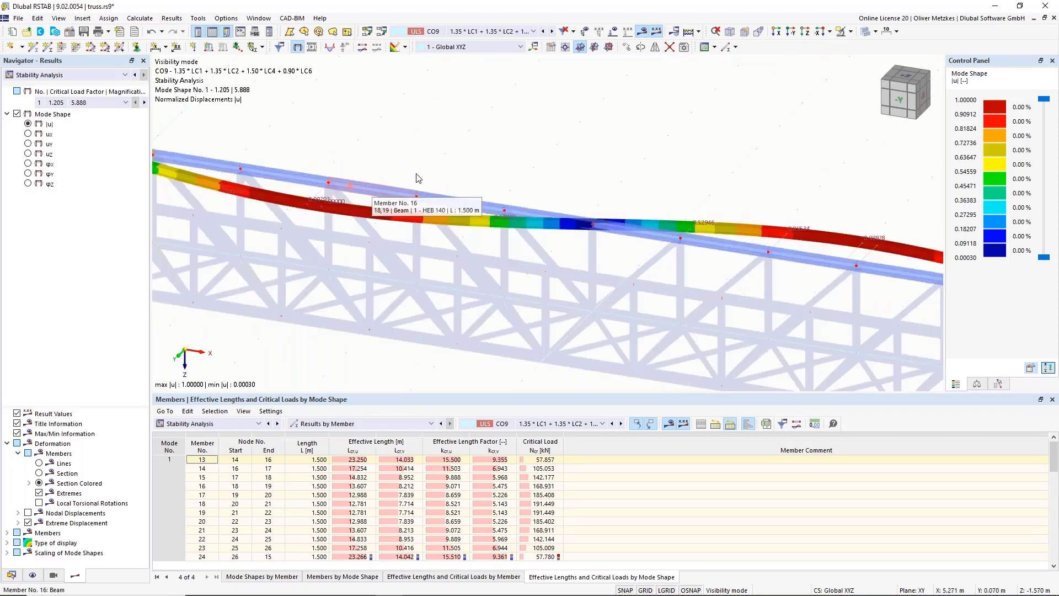
pyautogui.rightClick(369, 193)
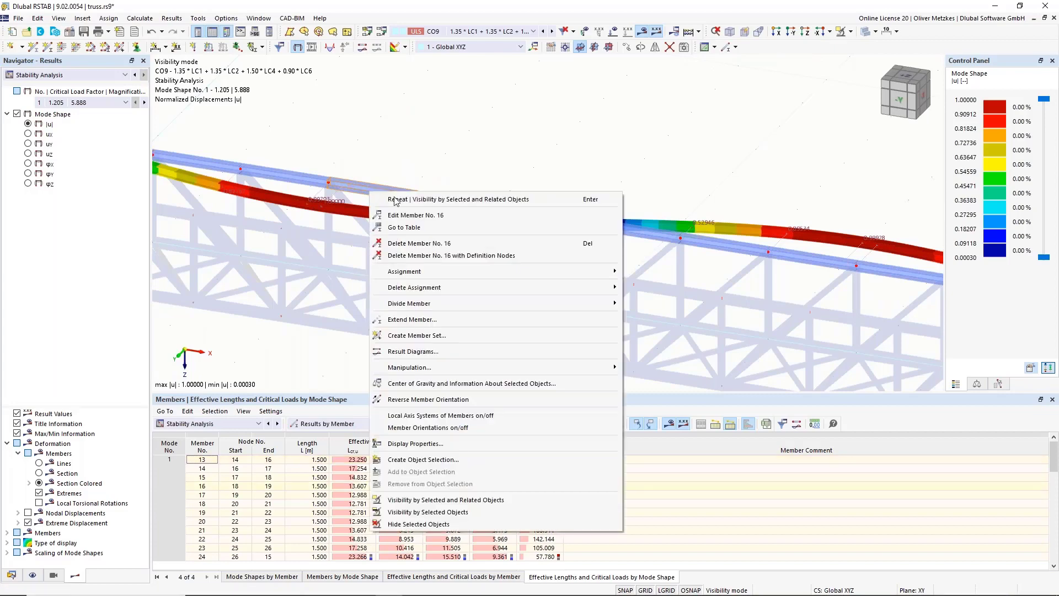
pyautogui.click(395, 415)
pyautogui.scroll(3, 389, 213)
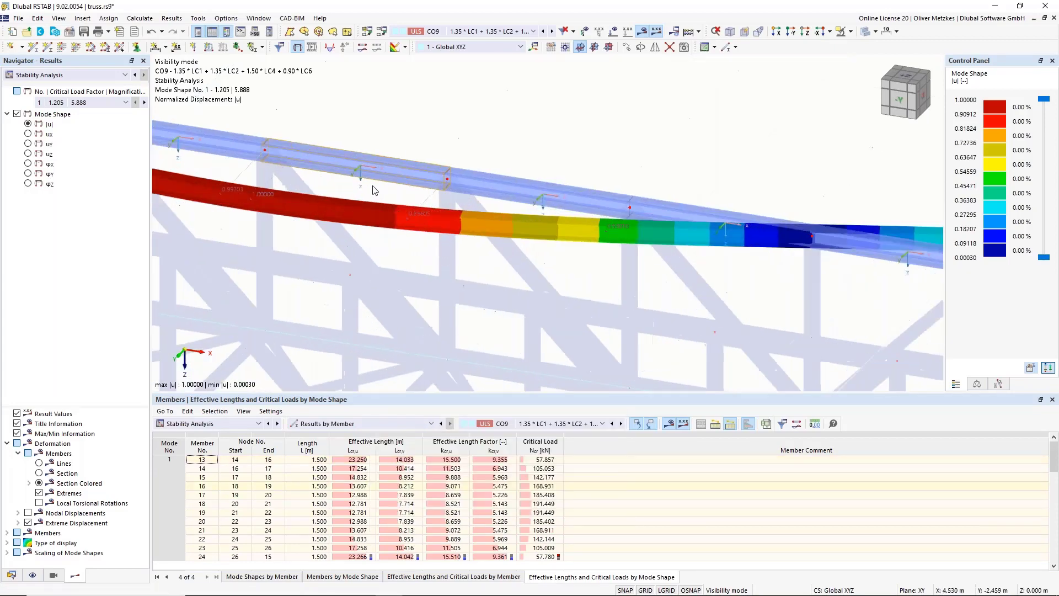
pyautogui.scroll(1, 319, 185)
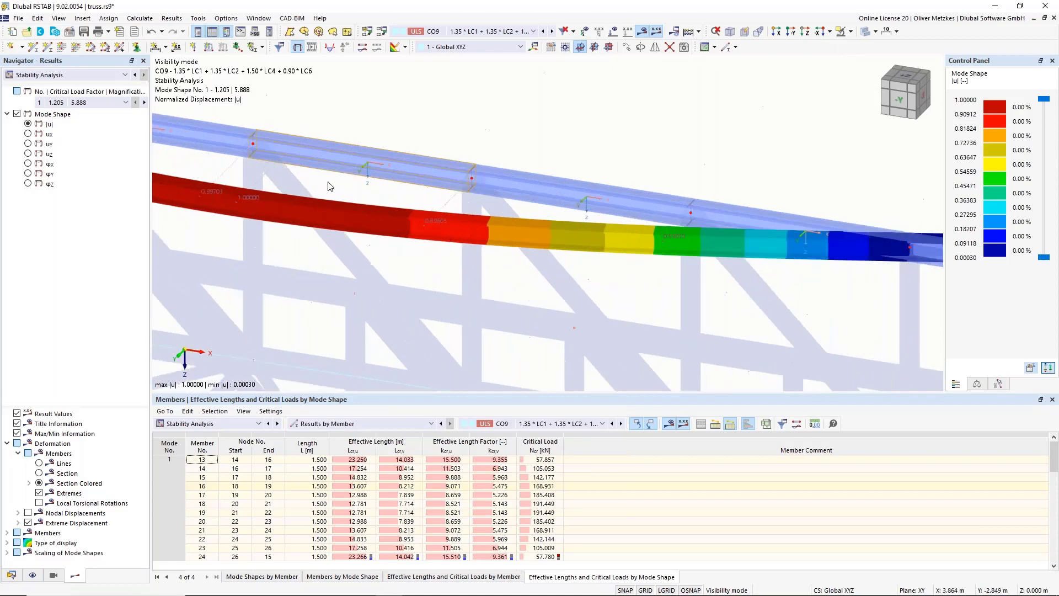
pyautogui.scroll(-1, 332, 176)
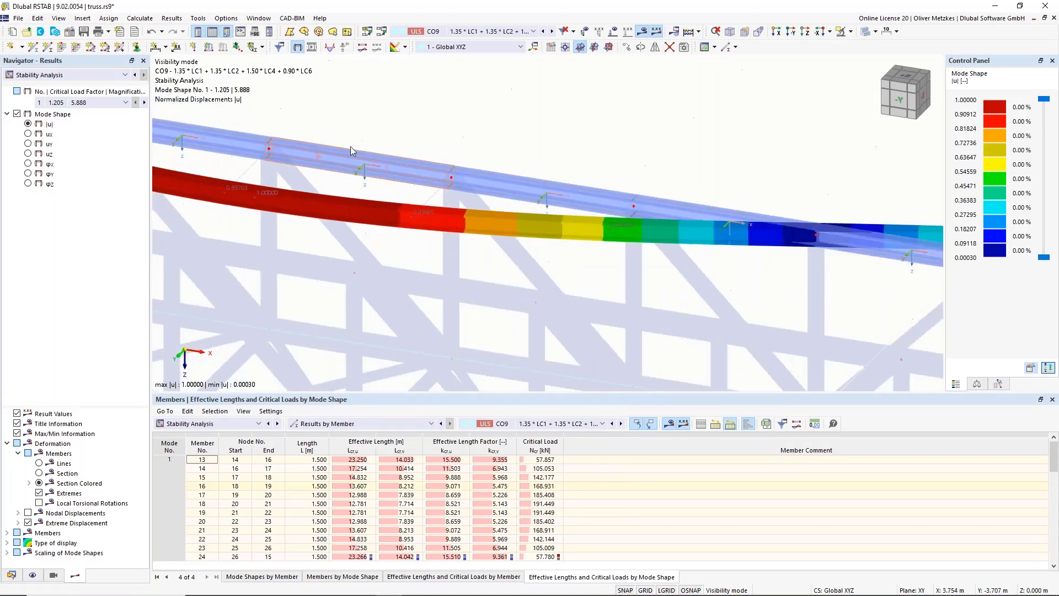
pyautogui.scroll(-3, 359, 193)
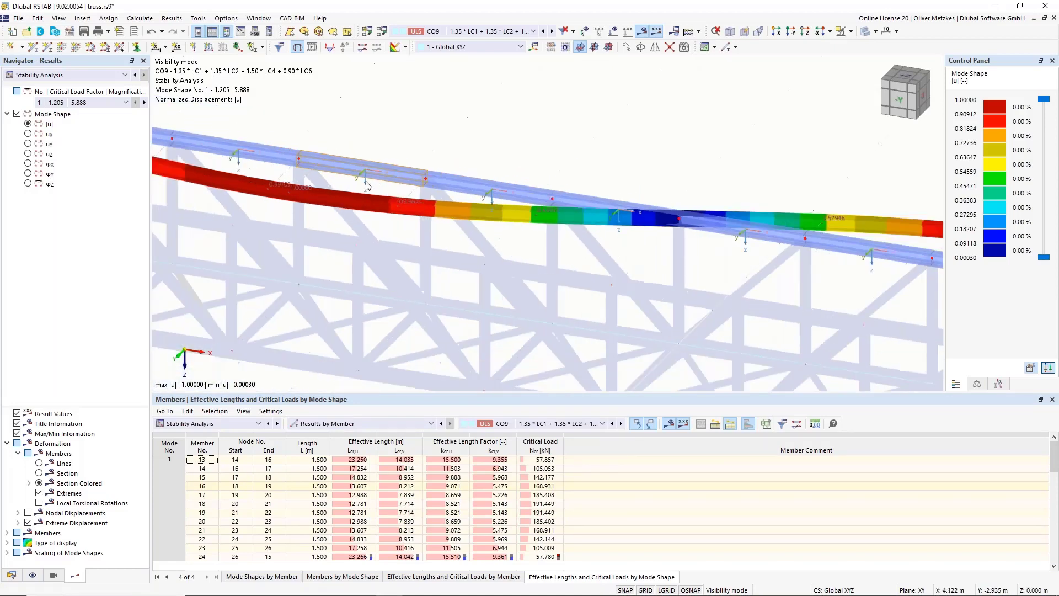
pyautogui.scroll(-1, 348, 215)
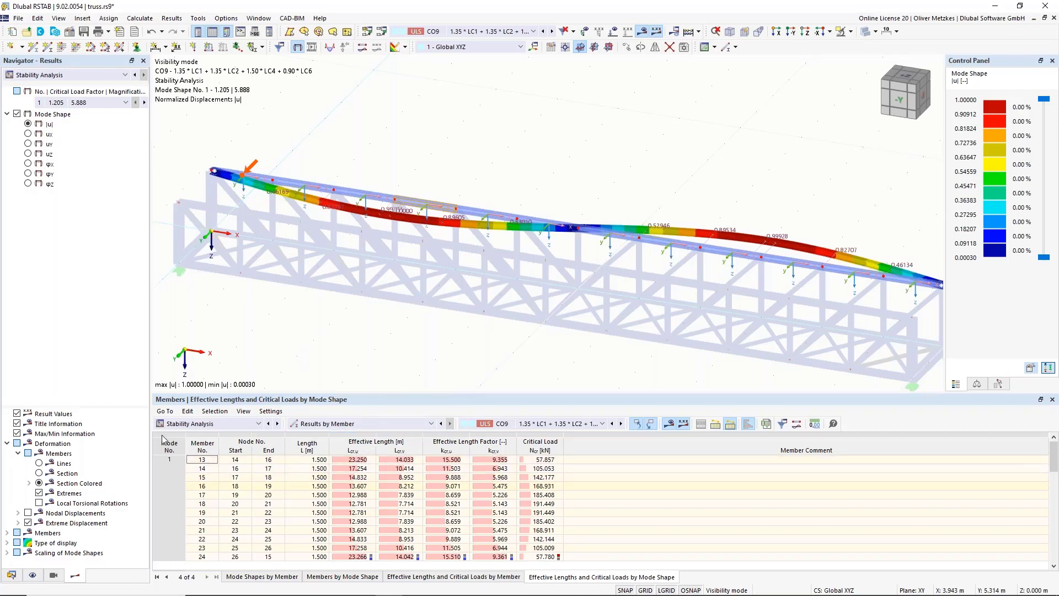
# Inspect the principal axes in the section definition of L 65x50x6 and leave the section unmodified.
pyautogui.click(12, 575)
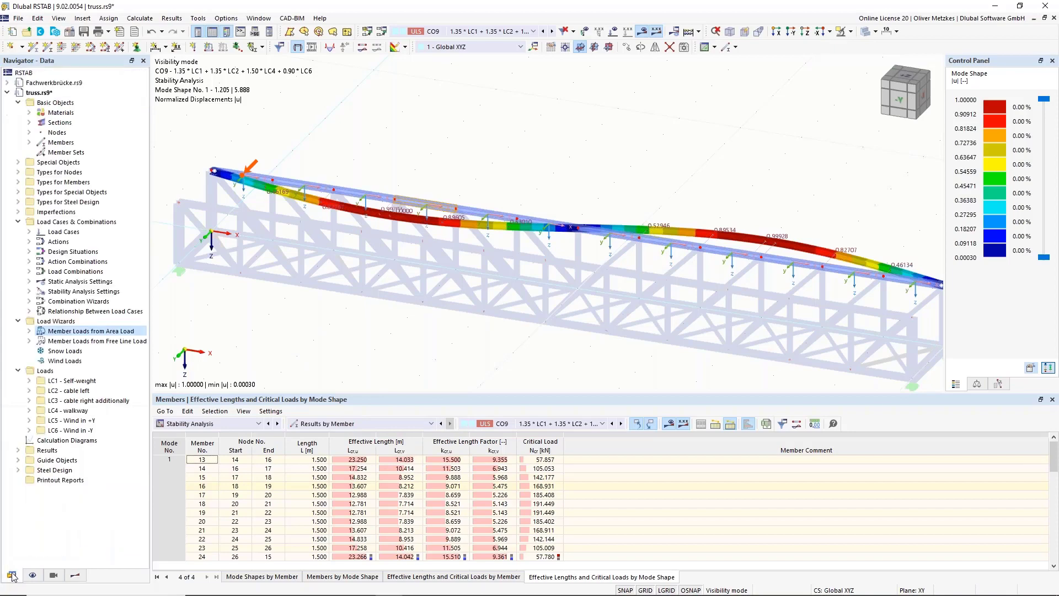
pyautogui.click(30, 122)
pyautogui.doubleClick(77, 173)
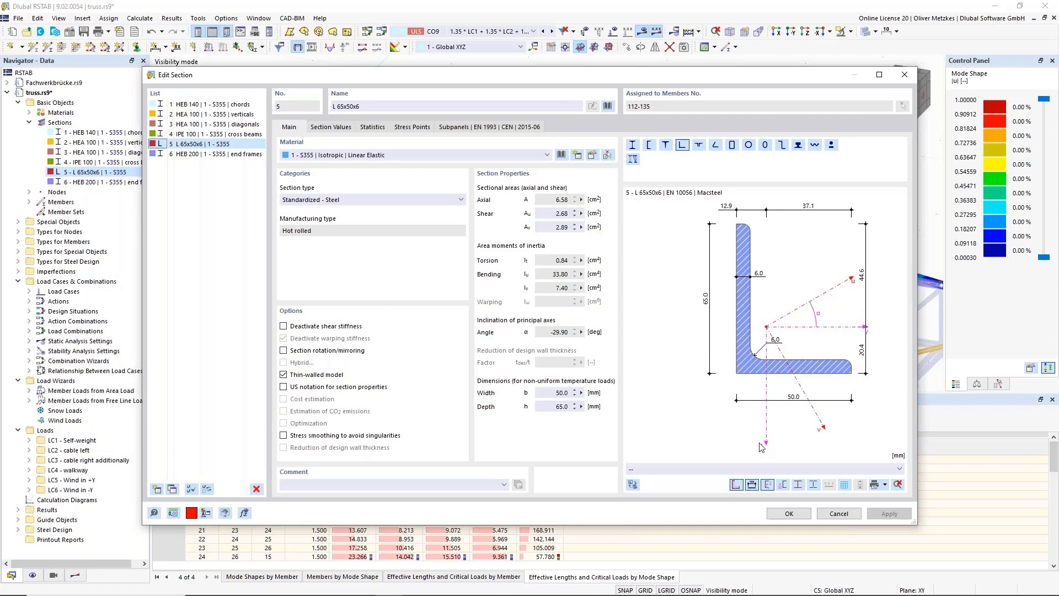
pyautogui.click(847, 517)
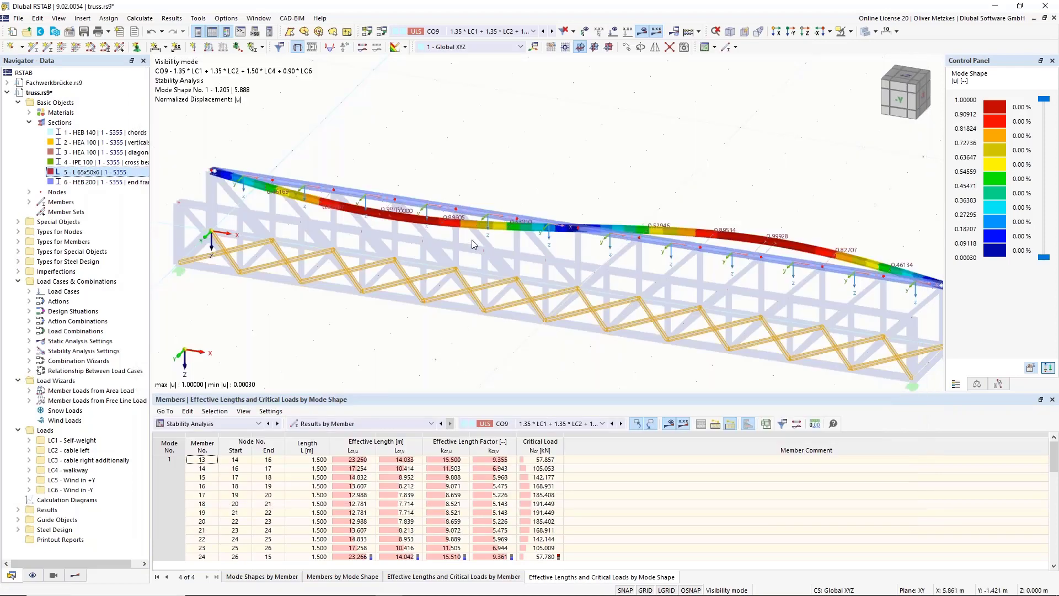
# Examine the effective lengths Lcr,v of upper chord members 13 to 24, comparing individual members along the chord.
pyautogui.moveTo(413, 460); pyautogui.dragTo(407, 555)
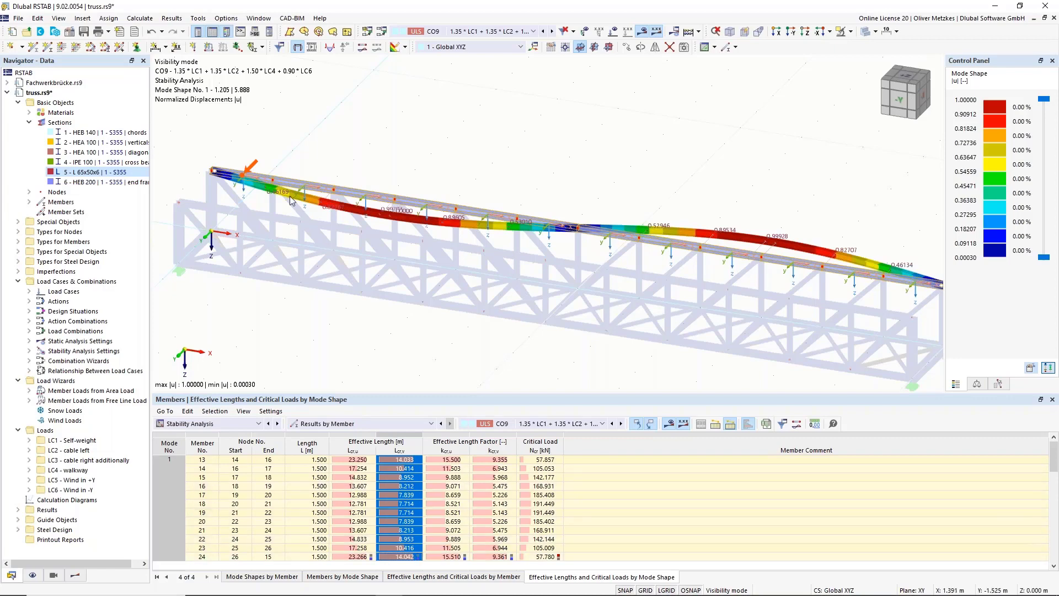
pyautogui.scroll(-1, 574, 183)
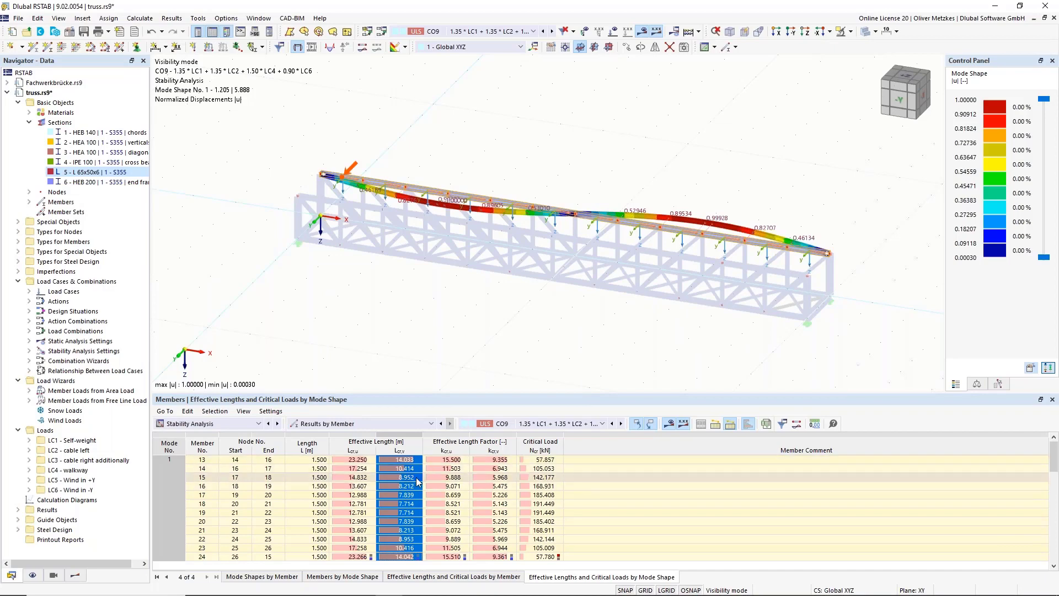
pyautogui.click(399, 478)
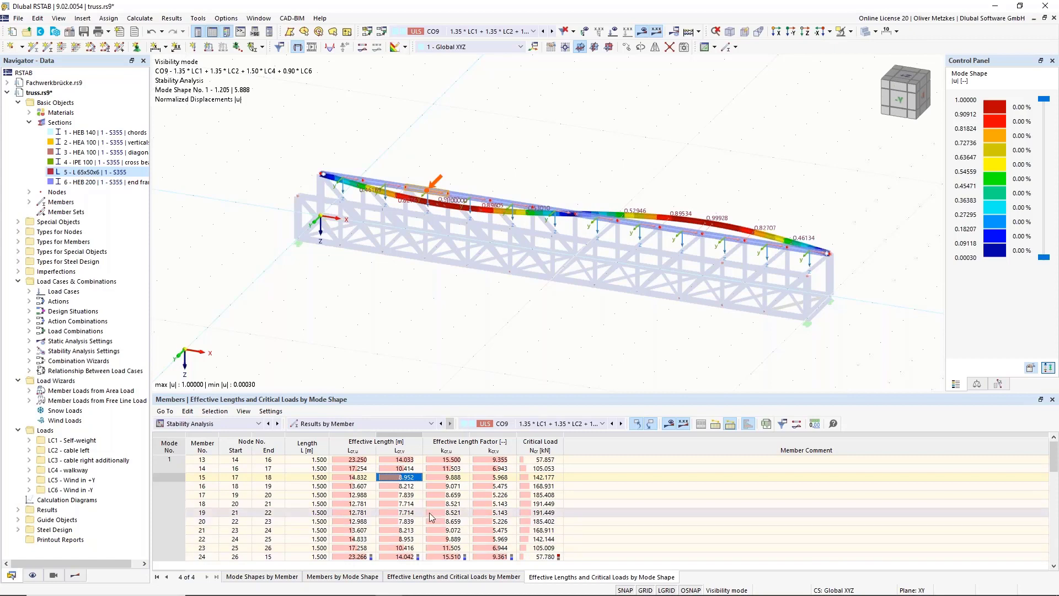
pyautogui.click(405, 469)
pyautogui.click(411, 480)
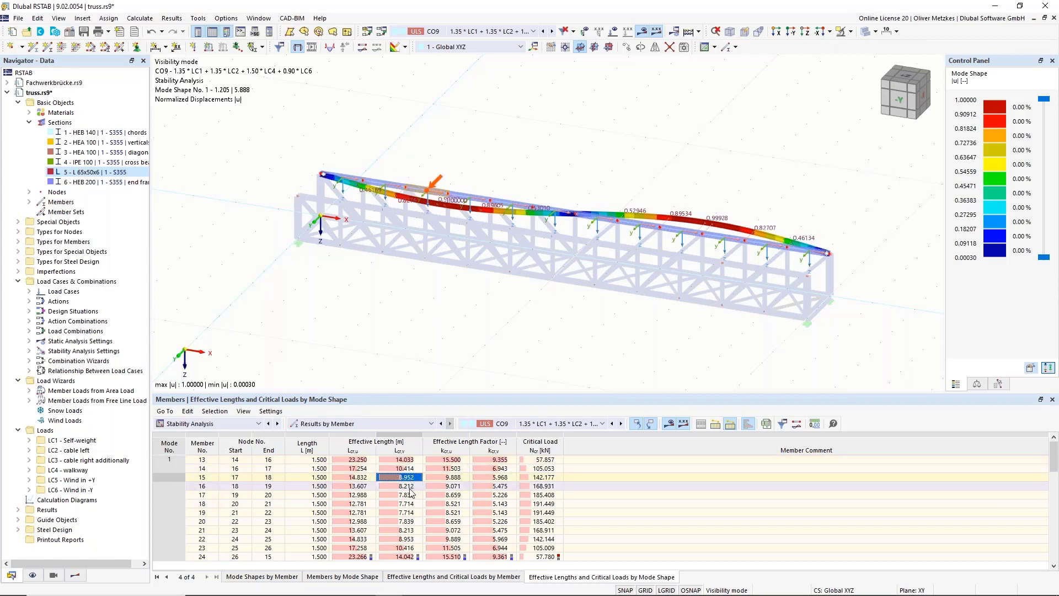
pyautogui.click(409, 487)
pyautogui.click(410, 496)
pyautogui.click(410, 513)
pyautogui.click(408, 531)
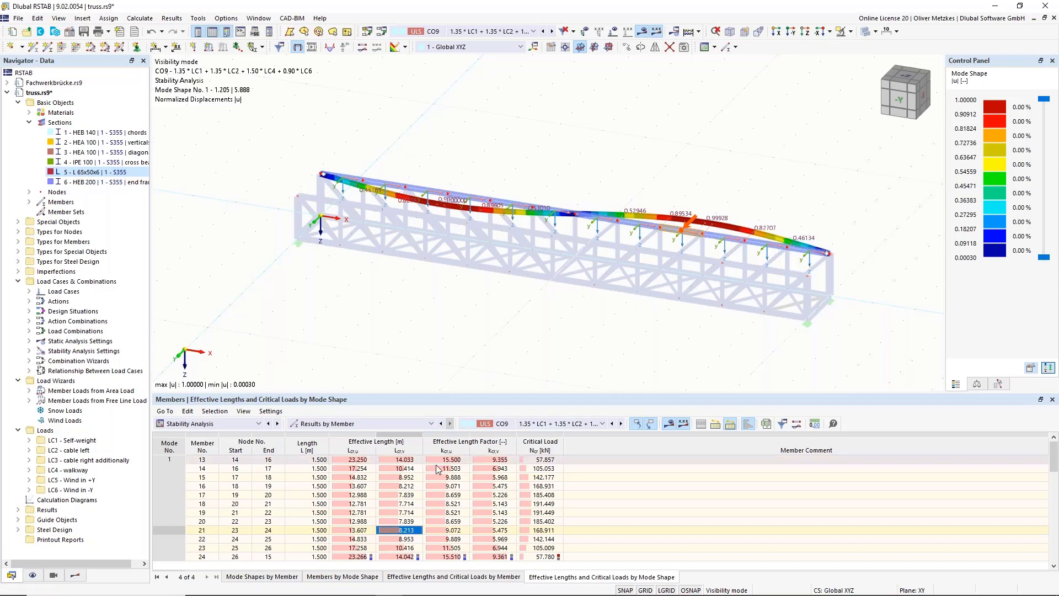
# Compare the chord's buckled shape at its far end and midspan with the effective length Lcr,v of member 13.
pyautogui.scroll(2, 638, 211)
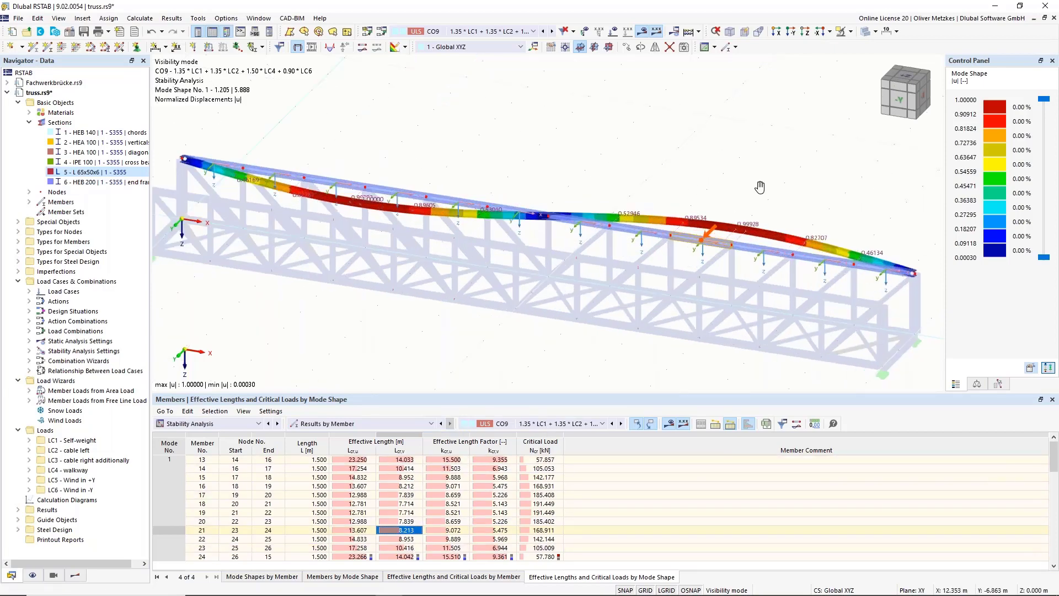
pyautogui.scroll(2, 673, 190)
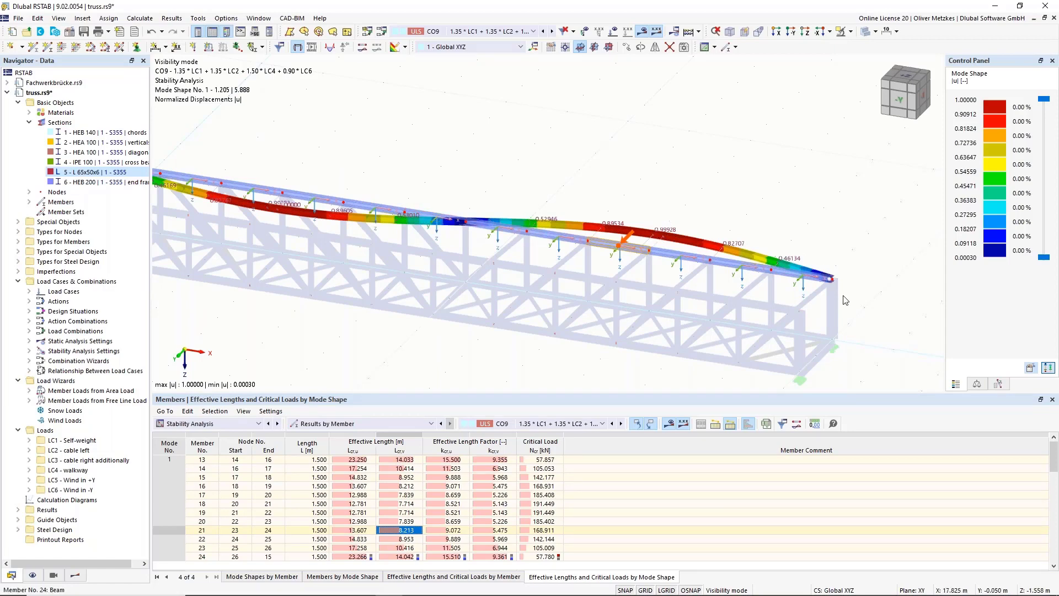
pyautogui.scroll(-2, 784, 245)
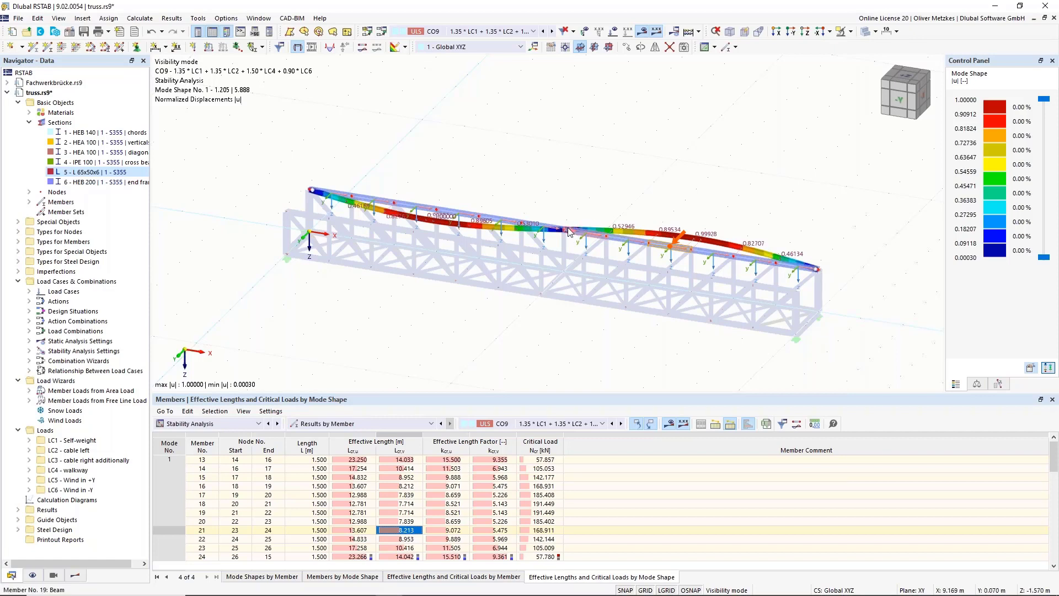
pyautogui.moveTo(568, 231)
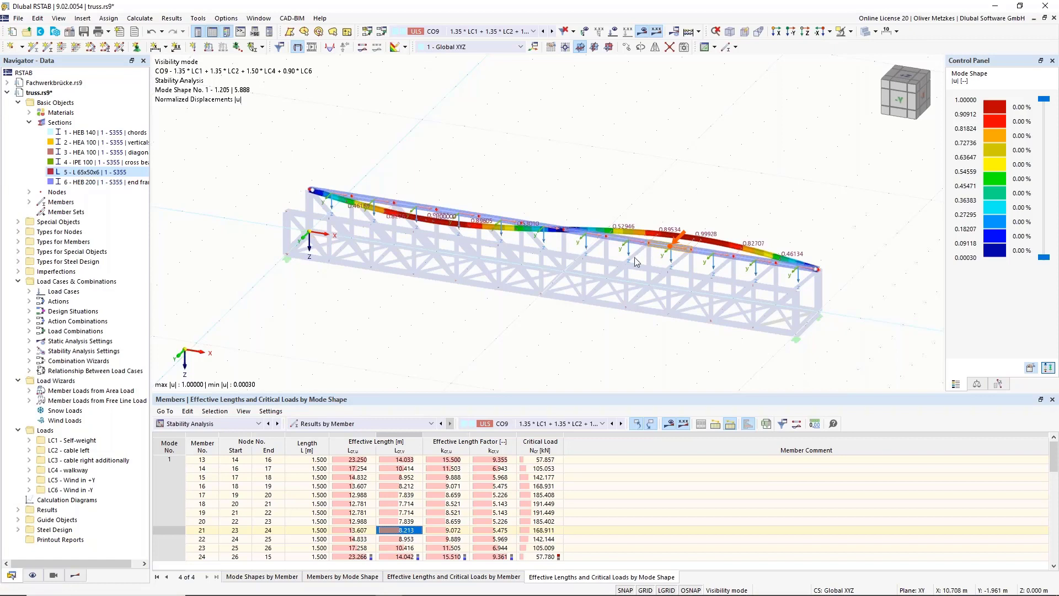
pyautogui.click(406, 459)
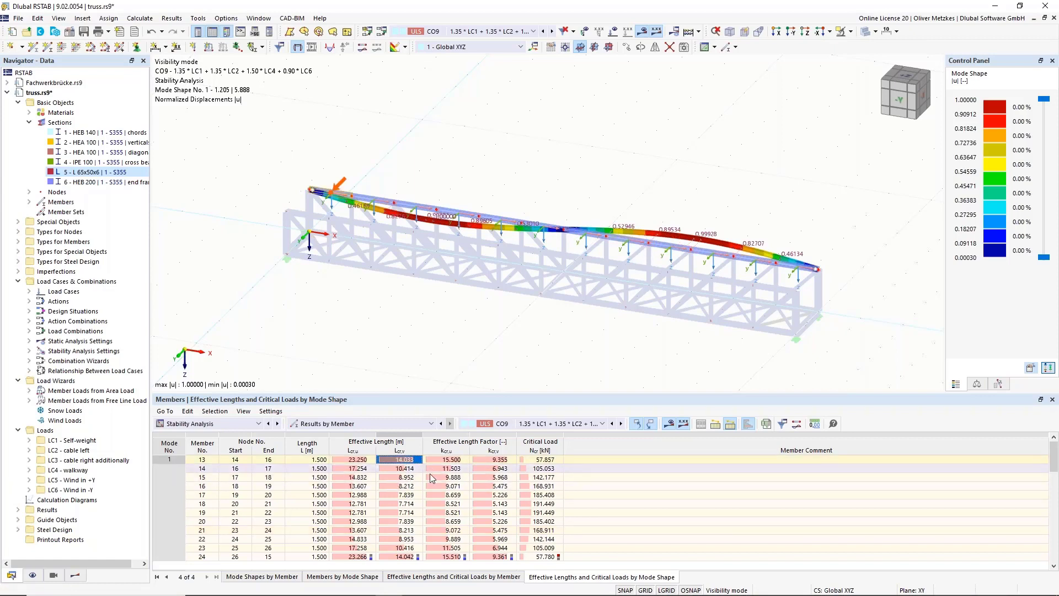
# Compare the critical loads Ncr of upper chord members 13, 14, 15 and 17 in mode 1.
pyautogui.click(546, 459)
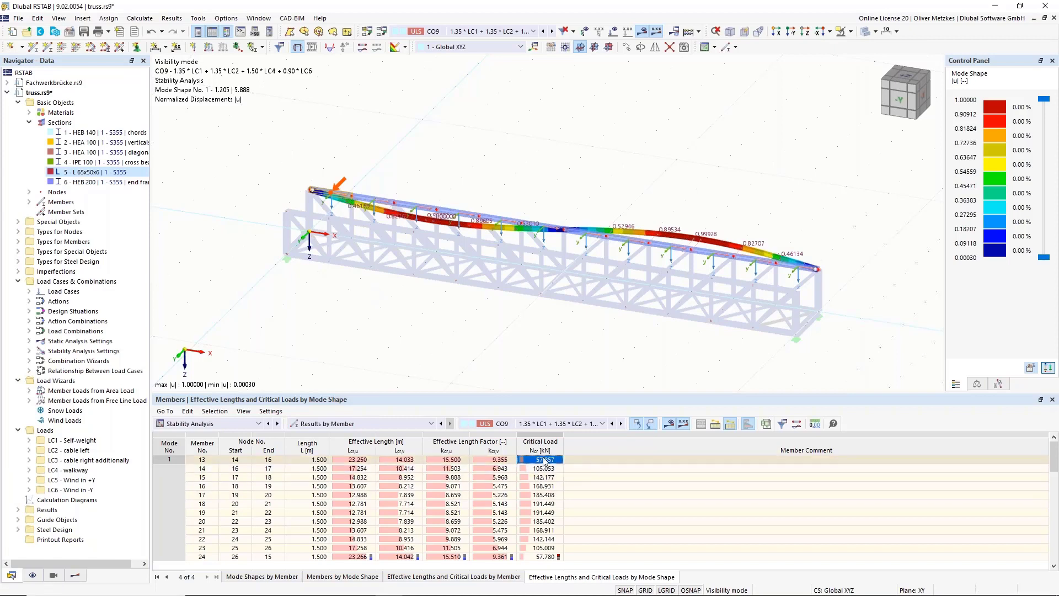
pyautogui.click(550, 469)
pyautogui.click(548, 478)
pyautogui.click(546, 495)
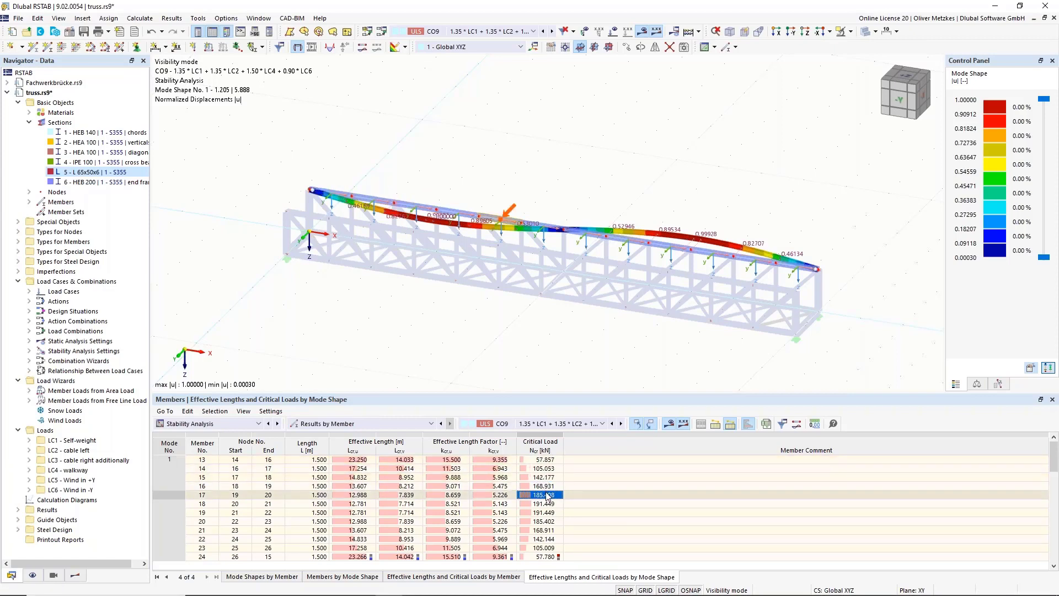
# Compare the critical loads Ncr of midspan chord members 18 and 19 with that of end member 13.
pyautogui.click(545, 504)
pyautogui.click(545, 513)
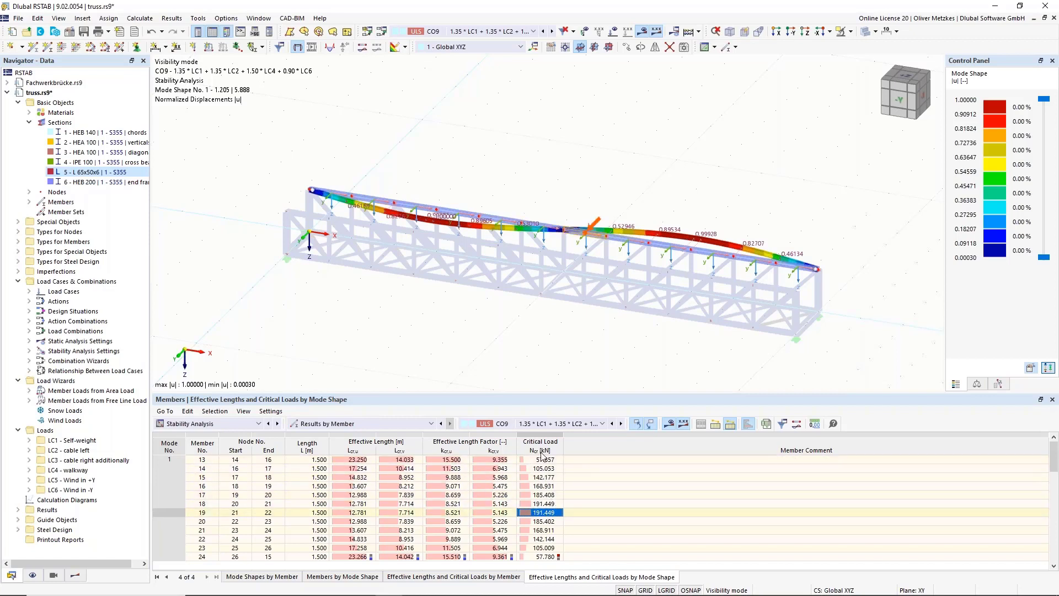
pyautogui.click(546, 459)
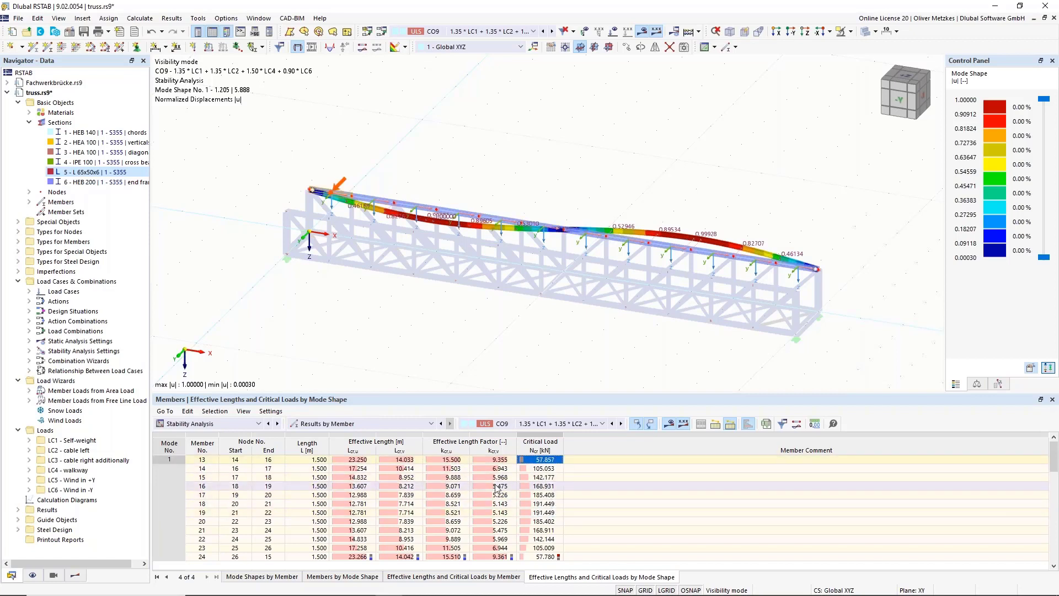
pyautogui.click(544, 504)
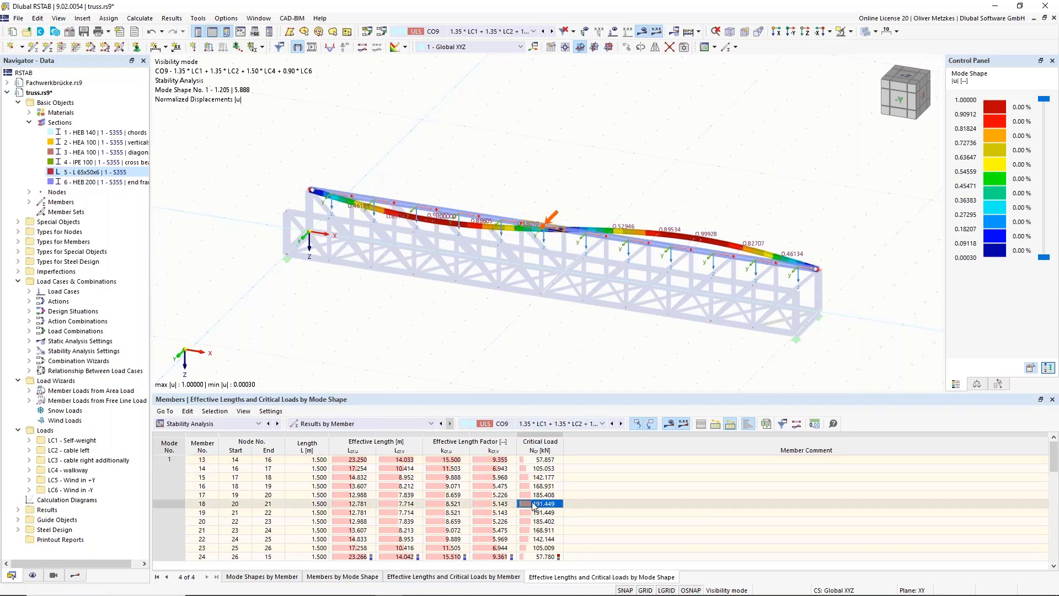
# Compare the effective lengths Lcr,v of upper chord members 13, 15 and 18 against the buckled shape in mode 1.
pyautogui.click(408, 505)
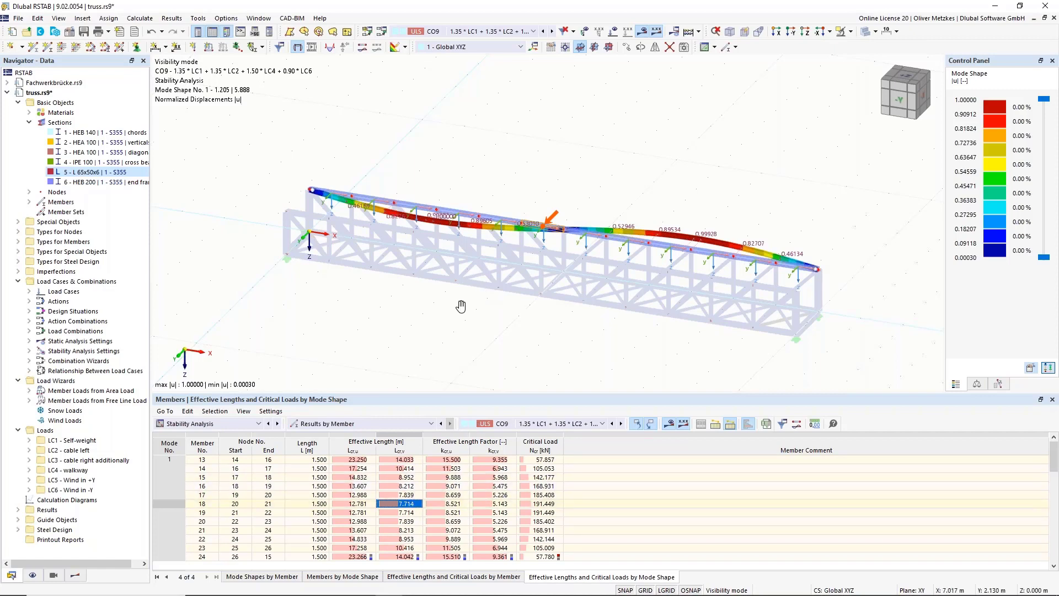
pyautogui.moveTo(460, 306); pyautogui.dragTo(391, 360, button='middle')
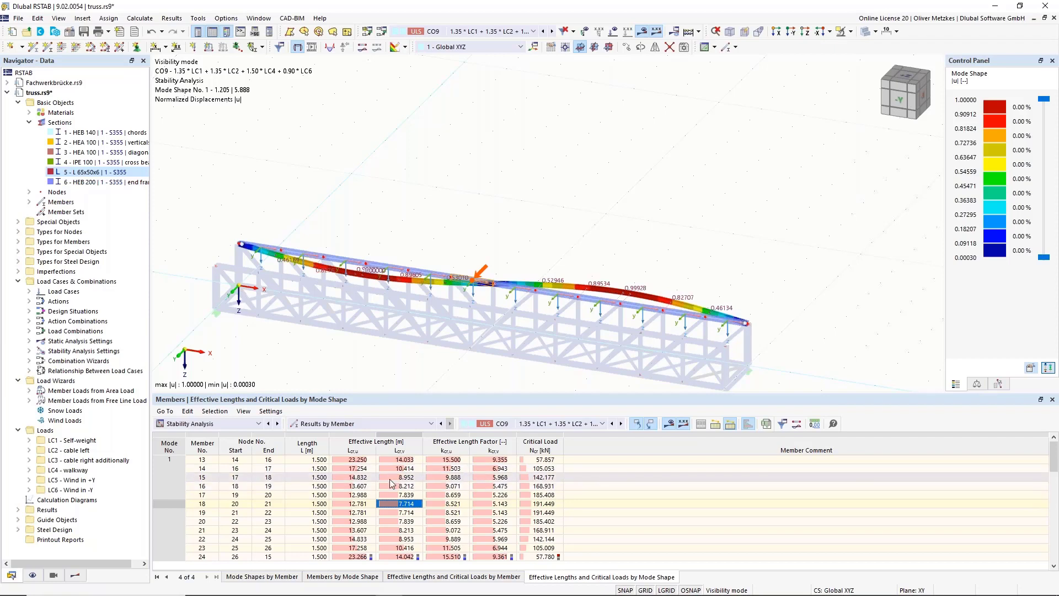
pyautogui.click(402, 463)
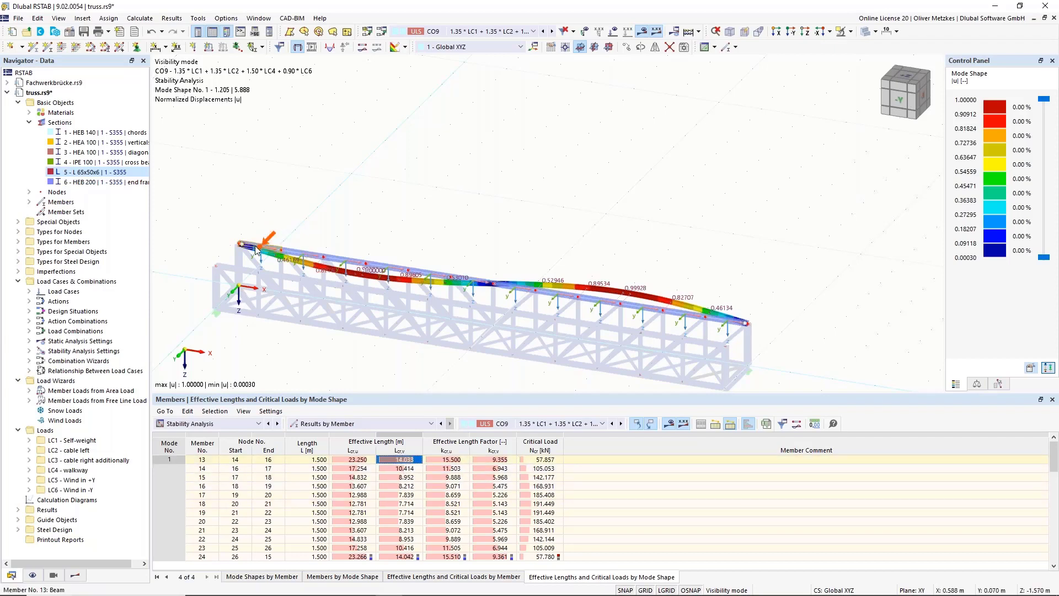
pyautogui.moveTo(266, 250)
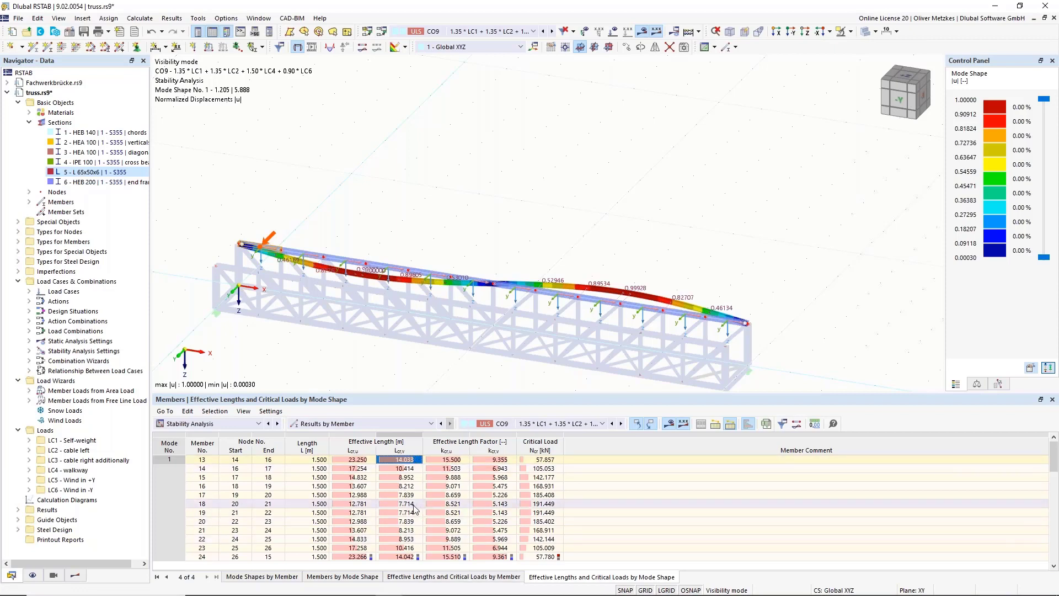
pyautogui.click(401, 504)
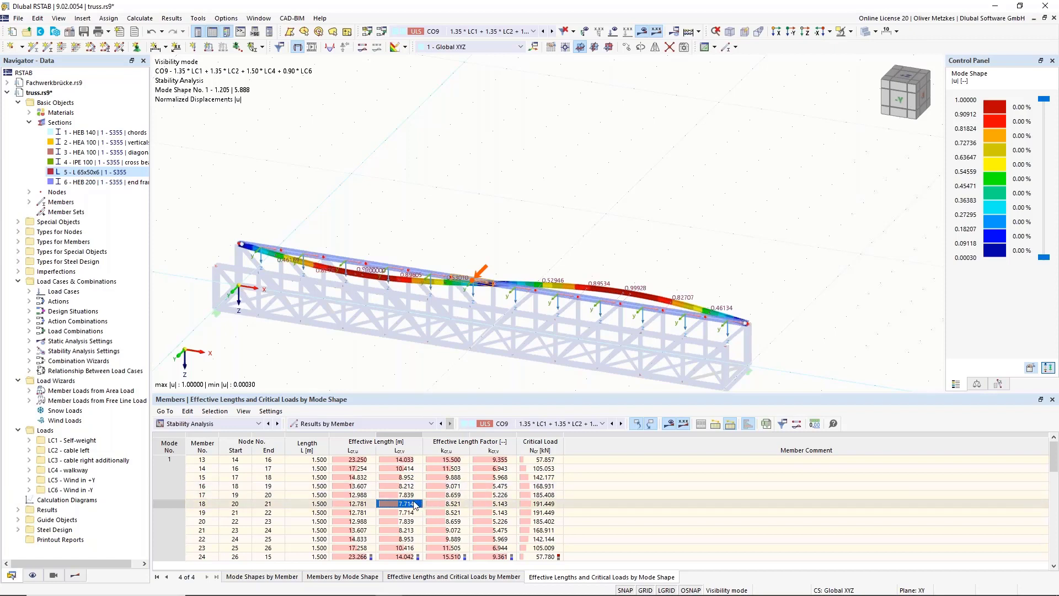
pyautogui.press('Up')
pyautogui.press('Up')
pyautogui.press('Up')
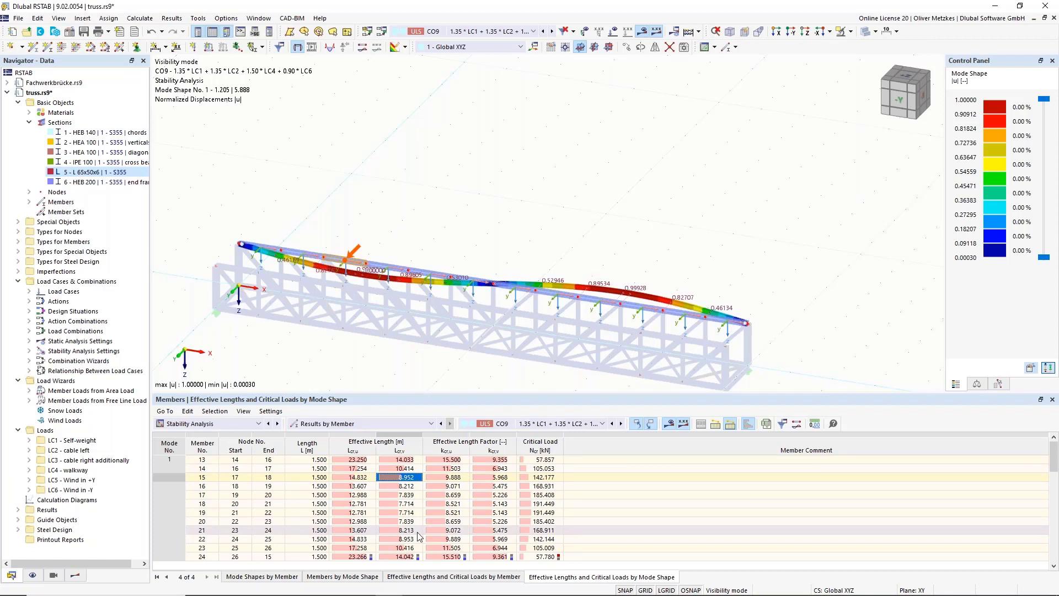
pyautogui.click(407, 504)
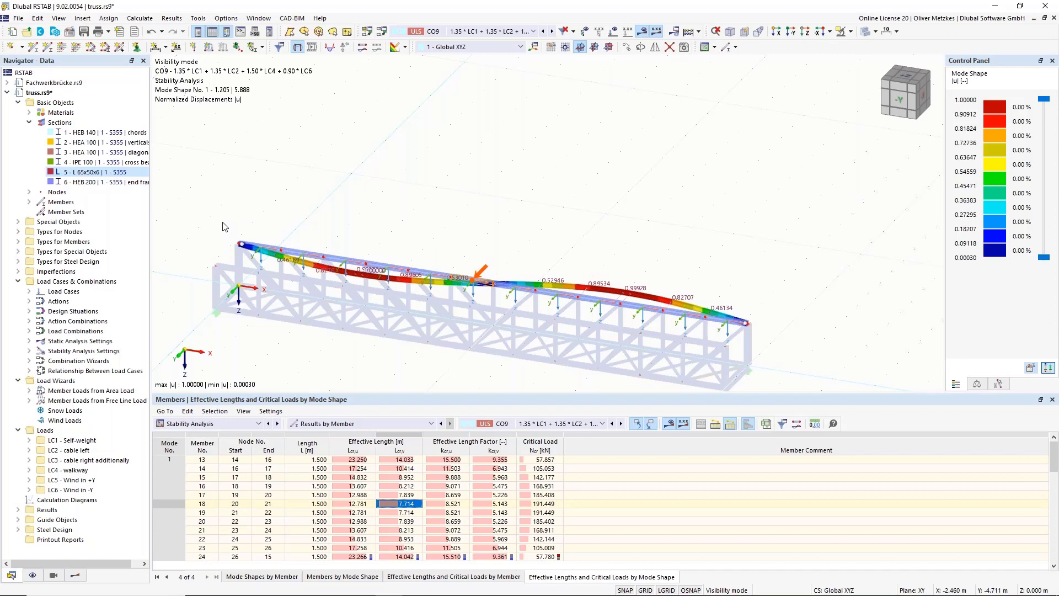
# Switch to the Photos app, compare the images "ohne Anpassung.jpg" and "mit Anpassung.jpg", and close the image and folder windows.
pyautogui.moveTo(417, 592)
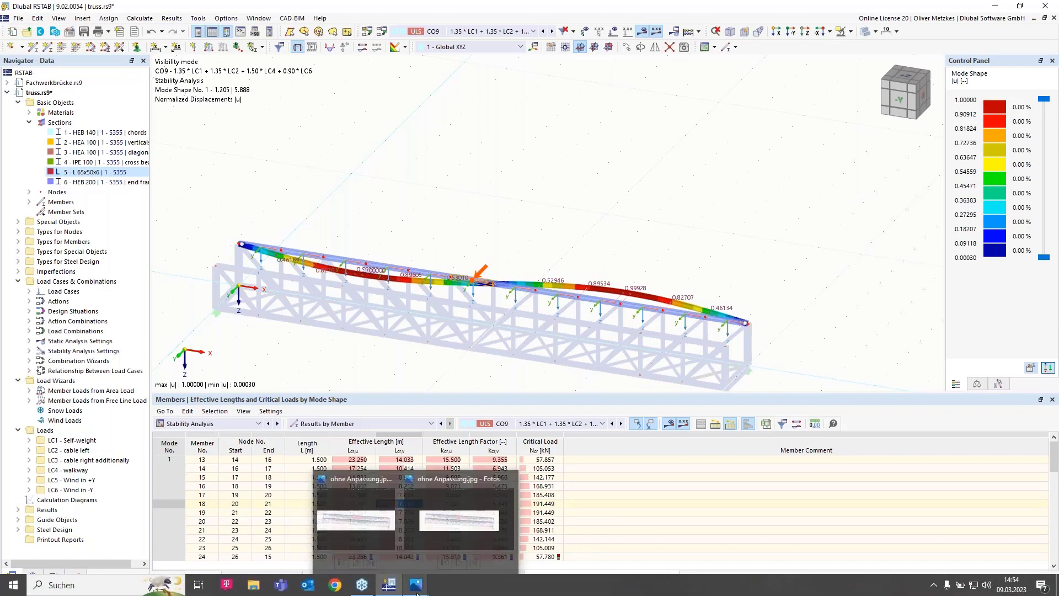
pyautogui.click(386, 534)
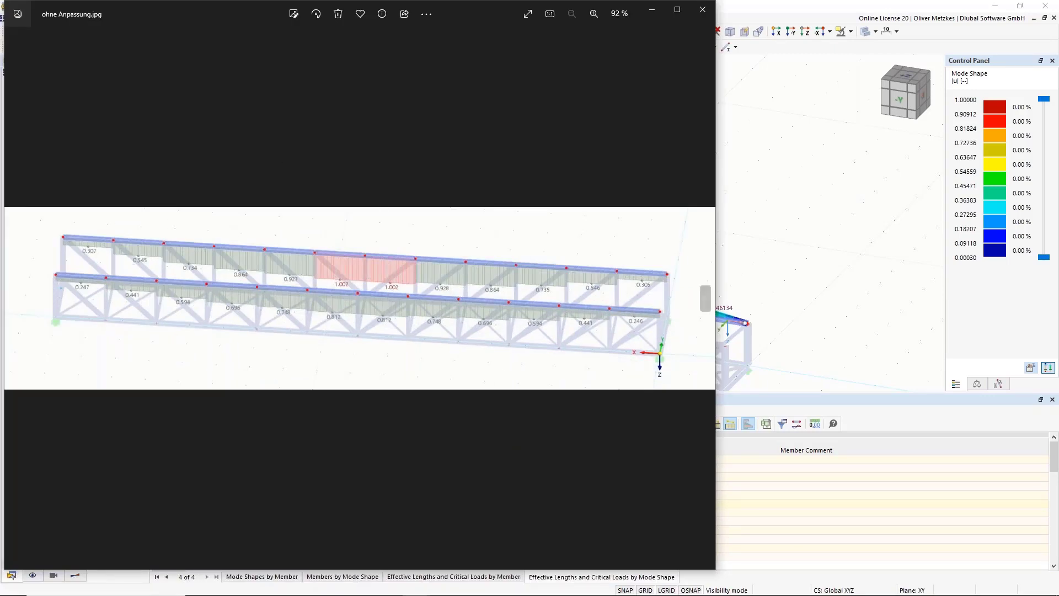
pyautogui.click(677, 10)
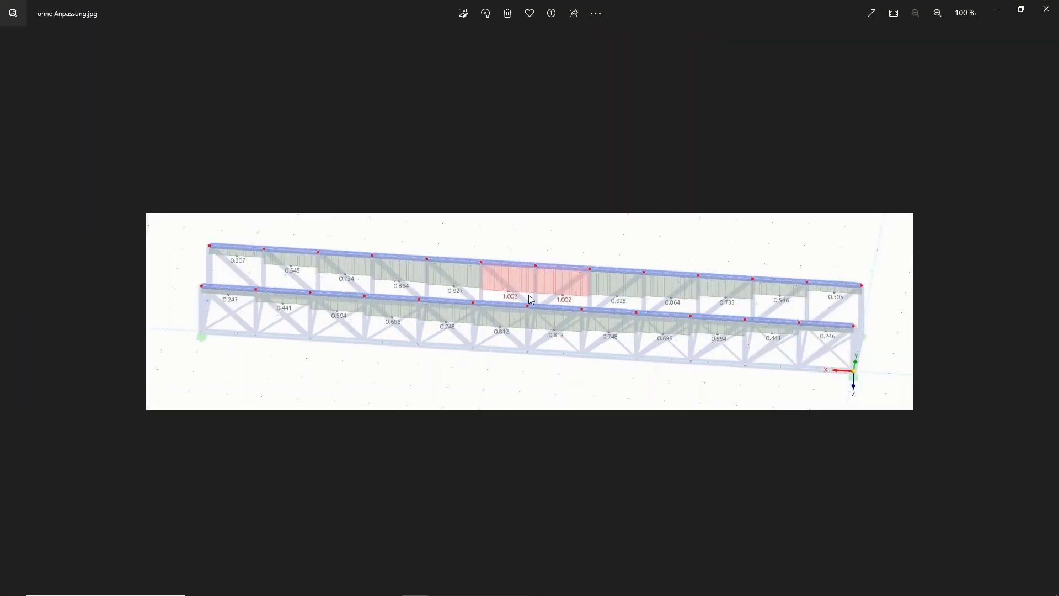
pyautogui.press('Left')
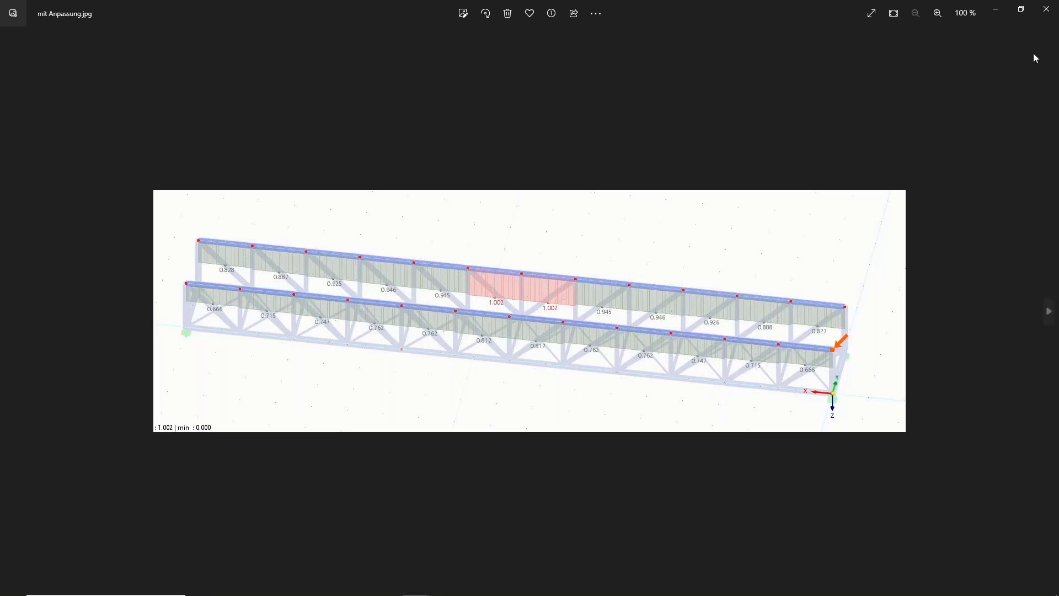
pyautogui.click(1047, 9)
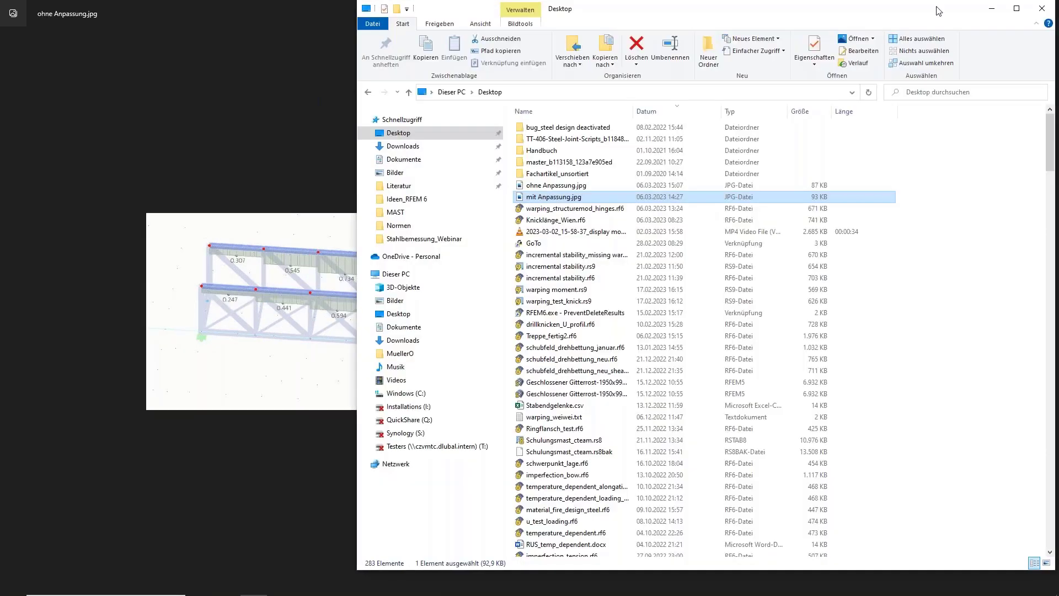
pyautogui.click(1042, 9)
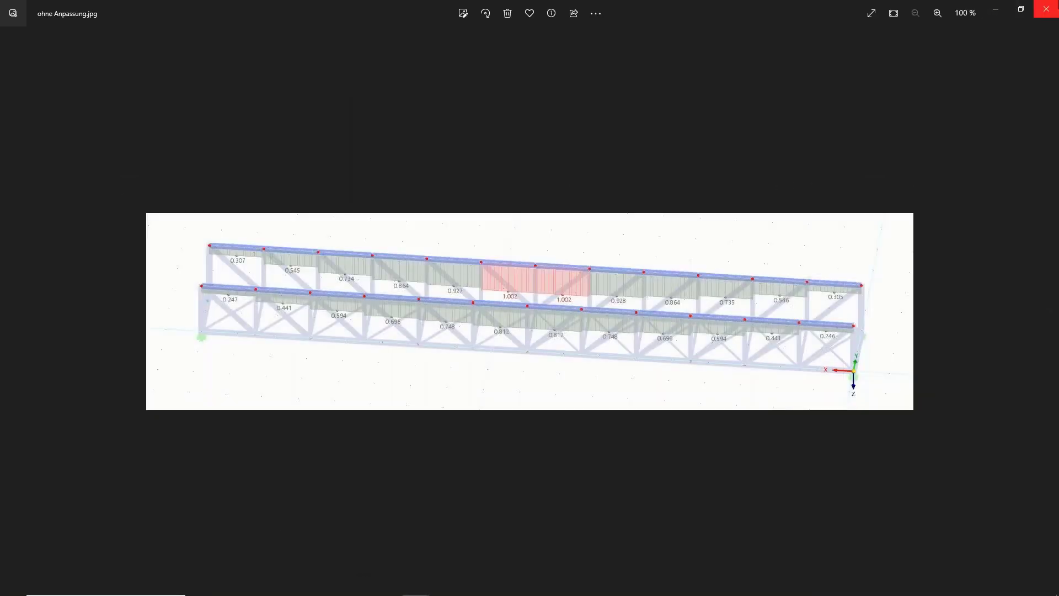
pyautogui.click(1046, 9)
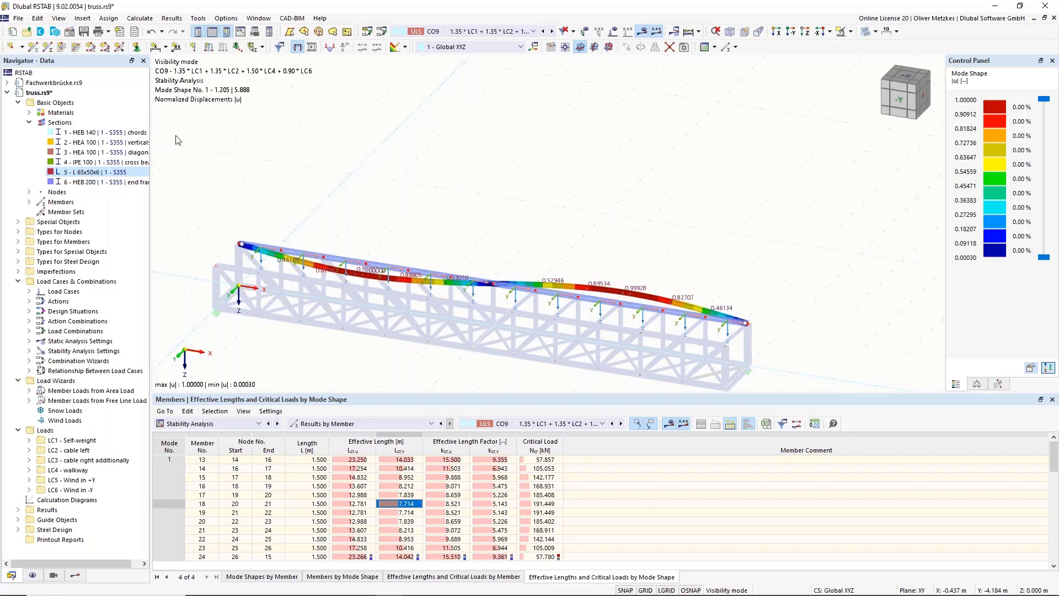
# Create a new effective lengths definition for steel design with import from the stability analysis enabled.
pyautogui.click(18, 262)
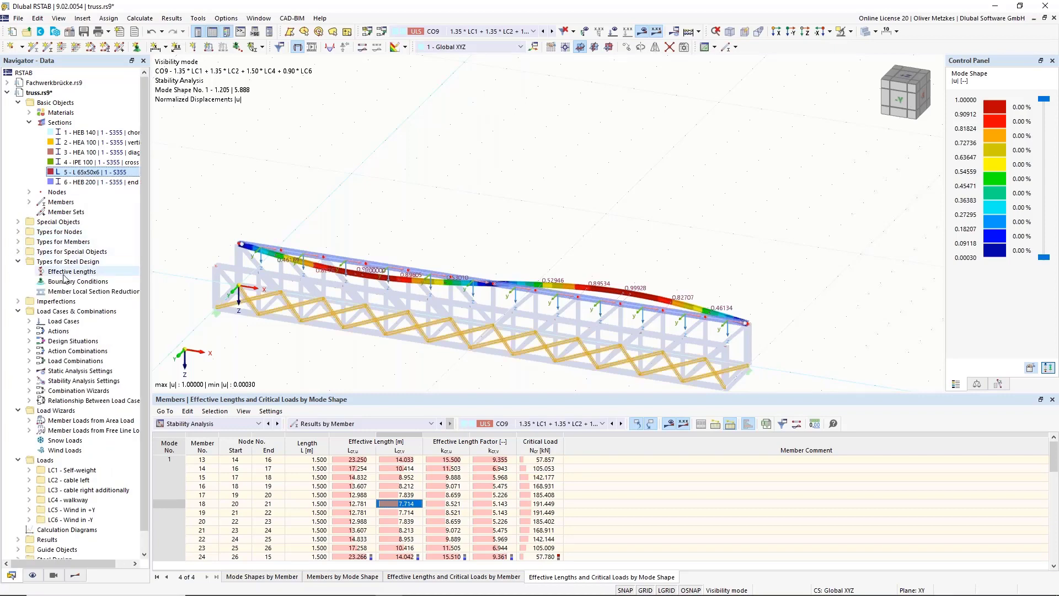
pyautogui.click(65, 273)
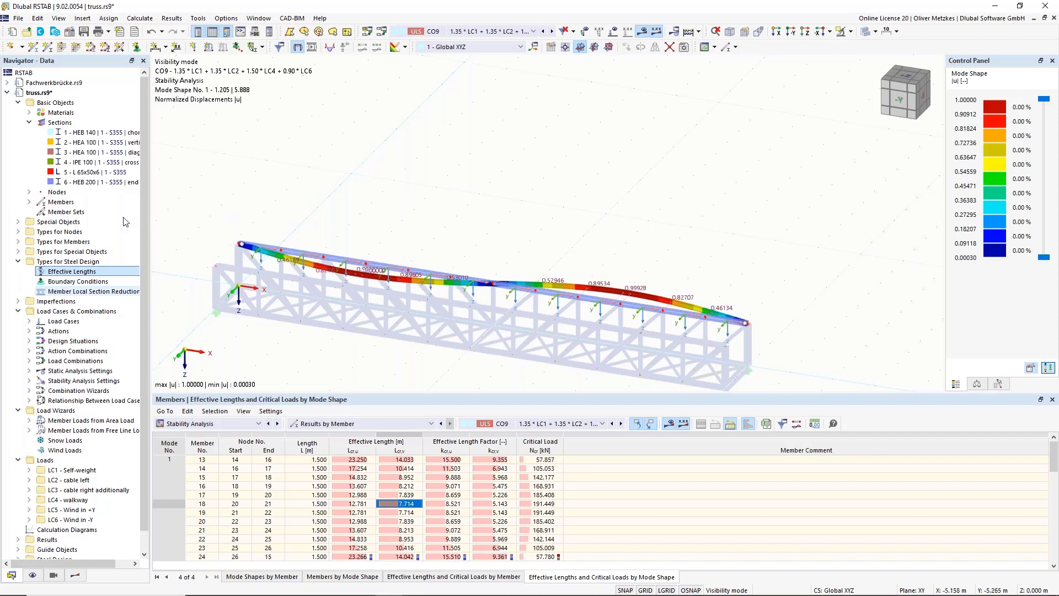
pyautogui.rightClick(73, 273)
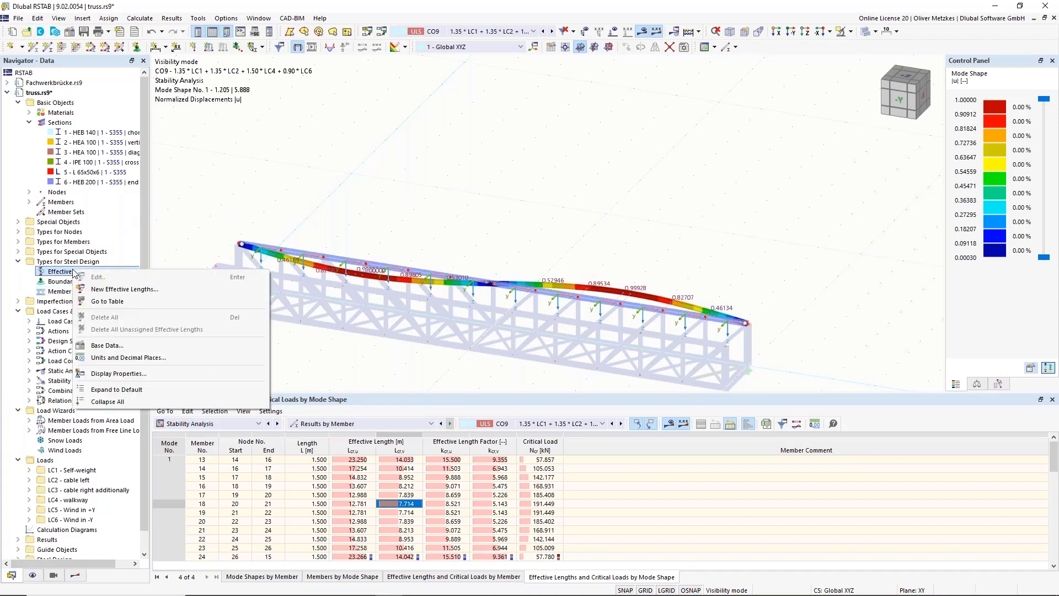
pyautogui.click(117, 292)
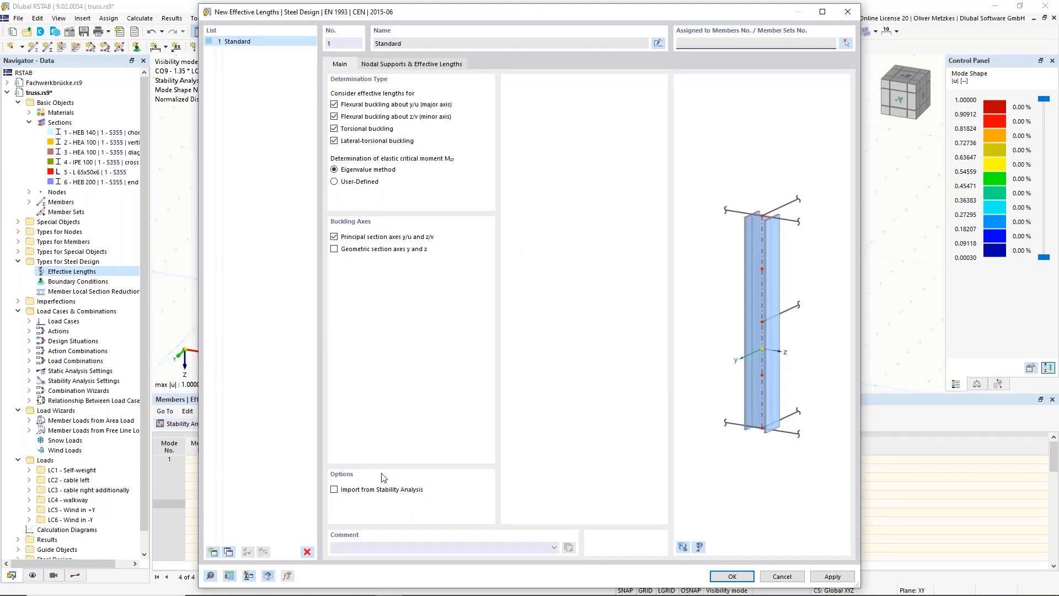
pyautogui.click(343, 491)
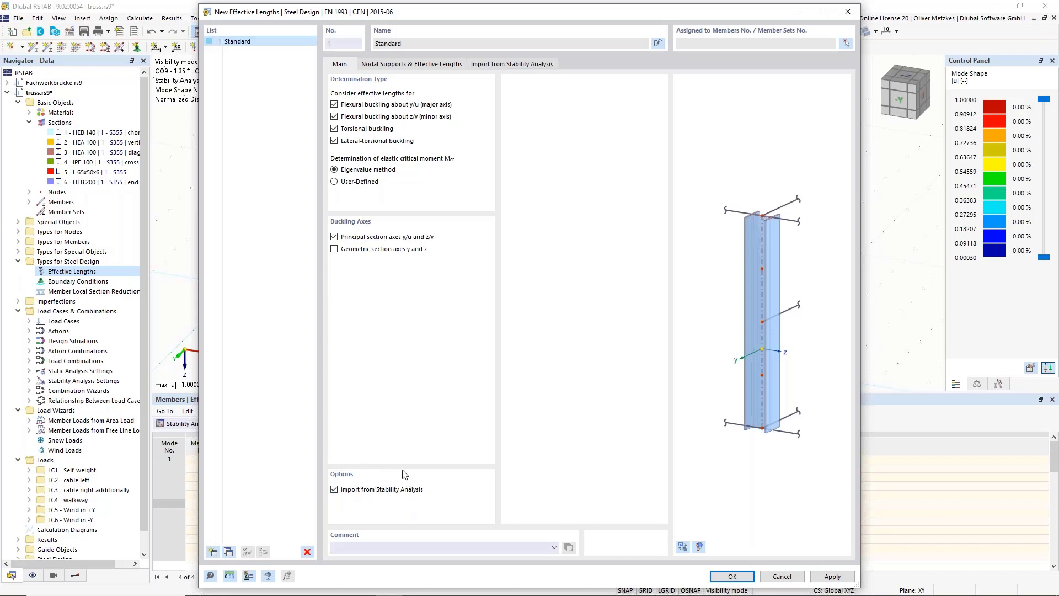
# Import the effective length factor about the z/v axis from load combination CO9, mode 1, using midspan chord member 19.
pyautogui.click(493, 65)
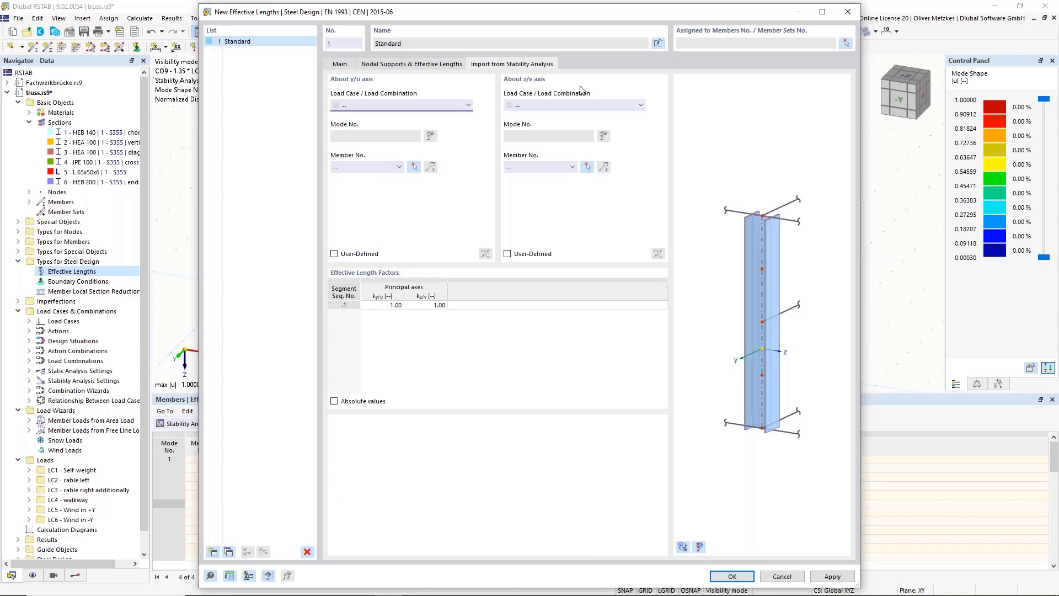
pyautogui.click(573, 104)
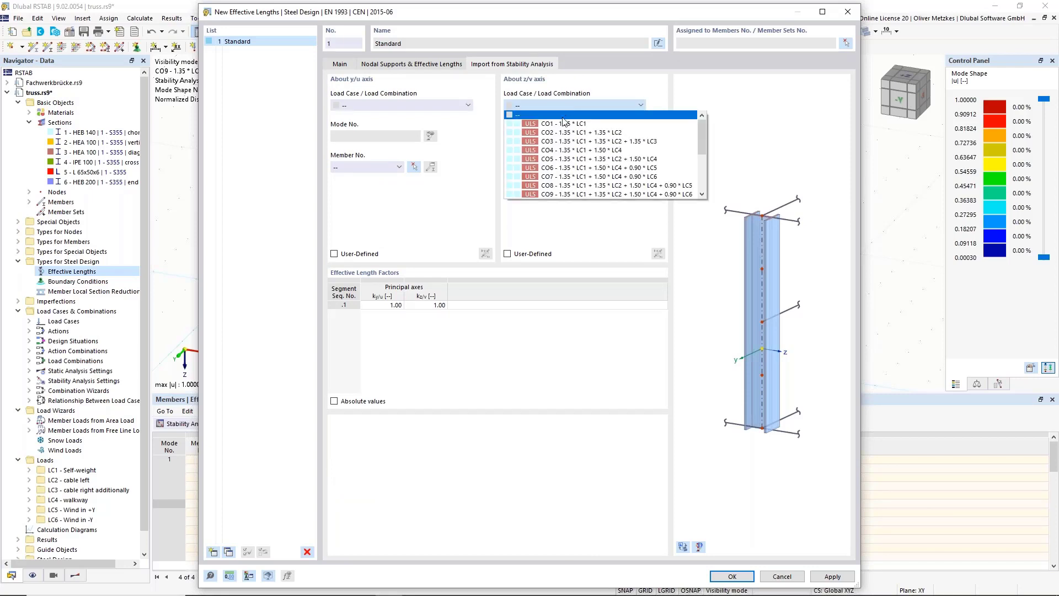
pyautogui.click(568, 194)
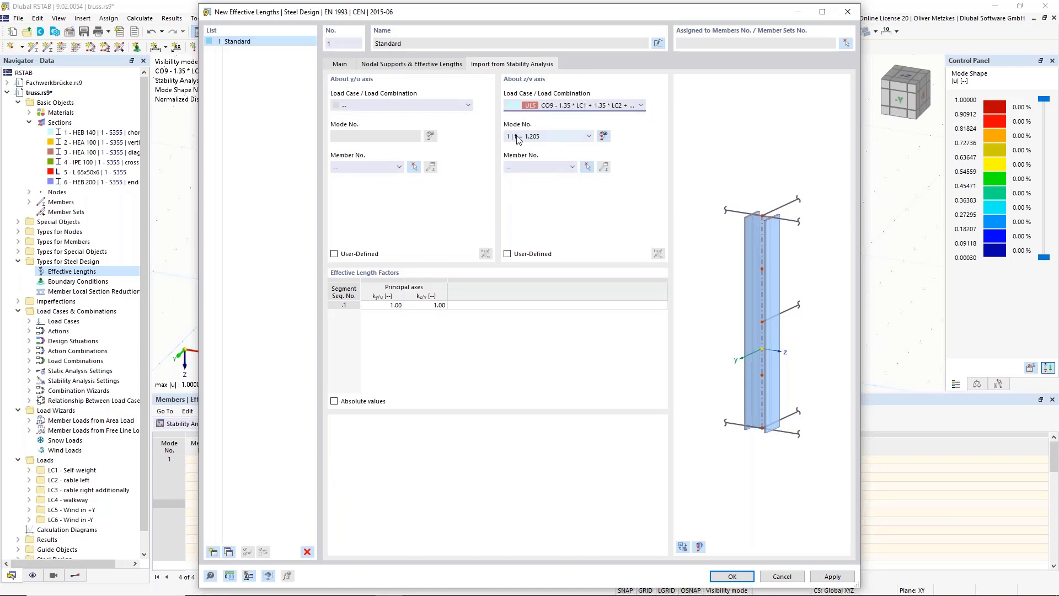
pyautogui.moveTo(443, 16); pyautogui.dragTo(466, 118)
pyautogui.moveTo(476, 227); pyautogui.dragTo(465, 371)
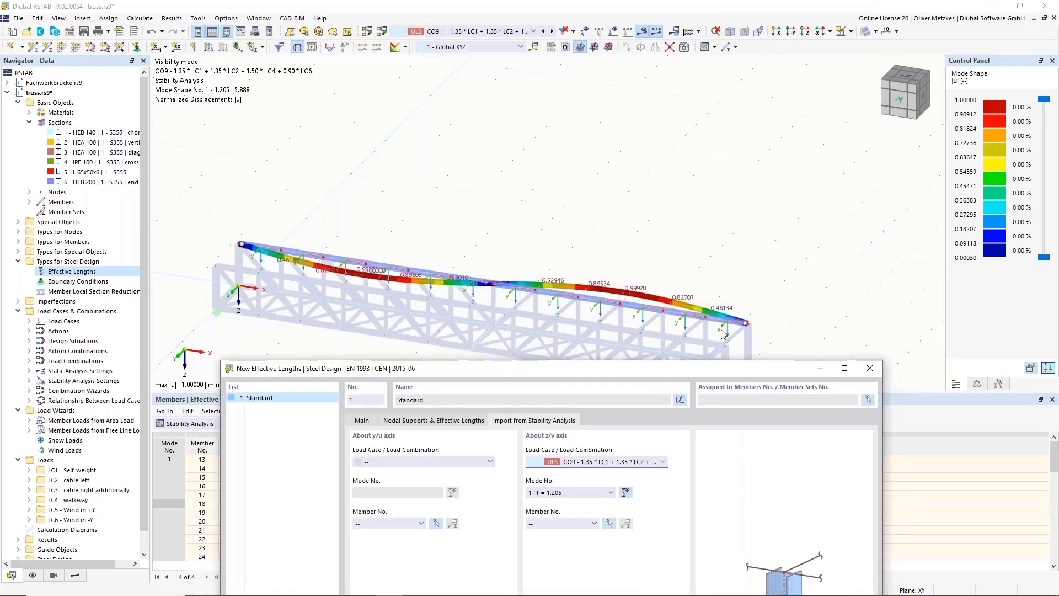
pyautogui.click(610, 525)
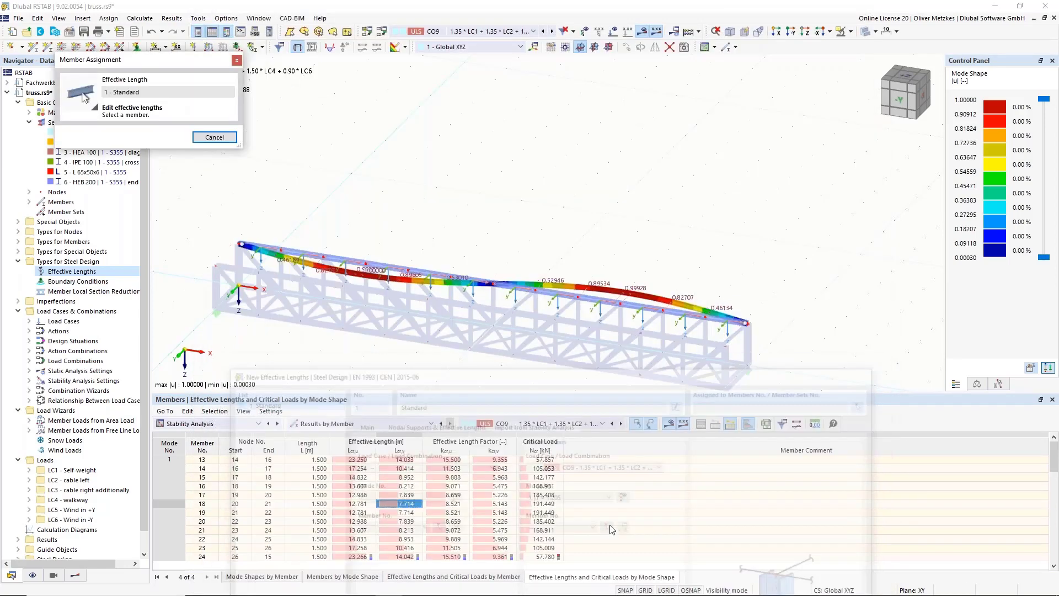
pyautogui.click(491, 283)
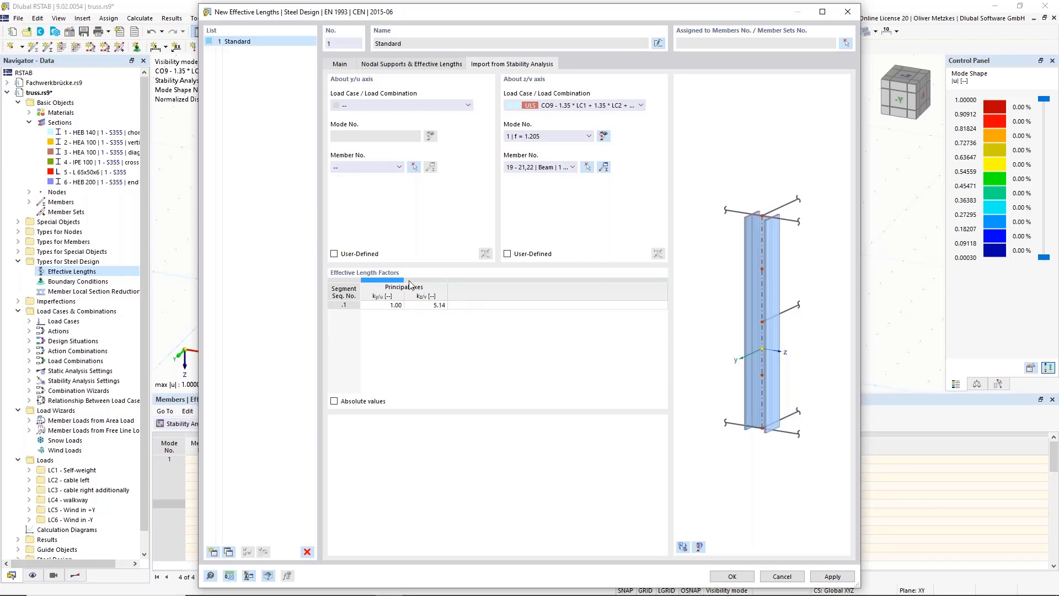
# Open the member assignment of the first effective lengths definition and show the whole truss instead of only the upper chord.
pyautogui.moveTo(484, 22); pyautogui.dragTo(685, 27)
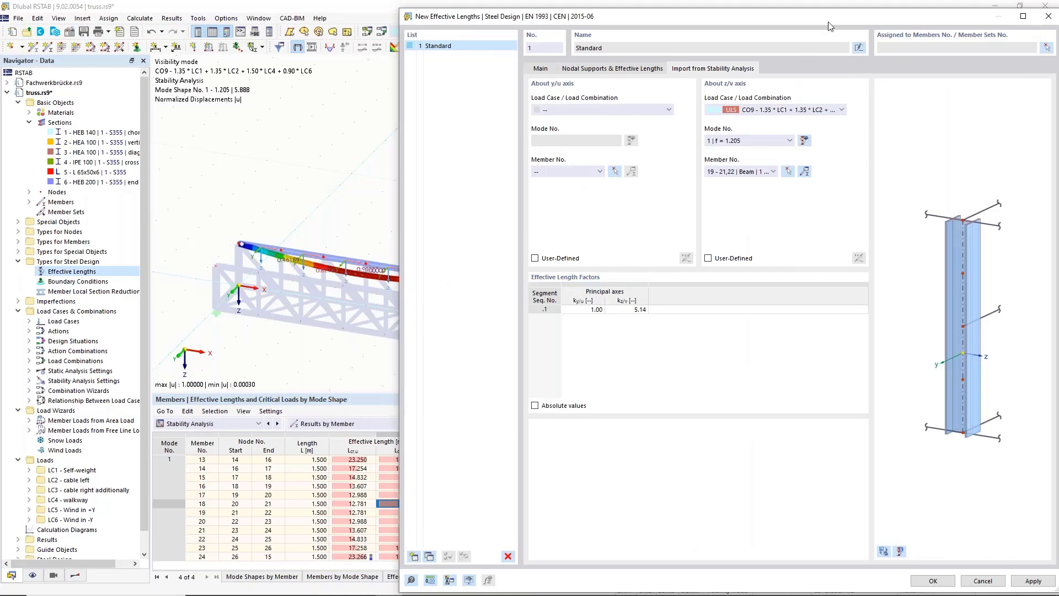
pyautogui.moveTo(834, 16); pyautogui.dragTo(612, 34)
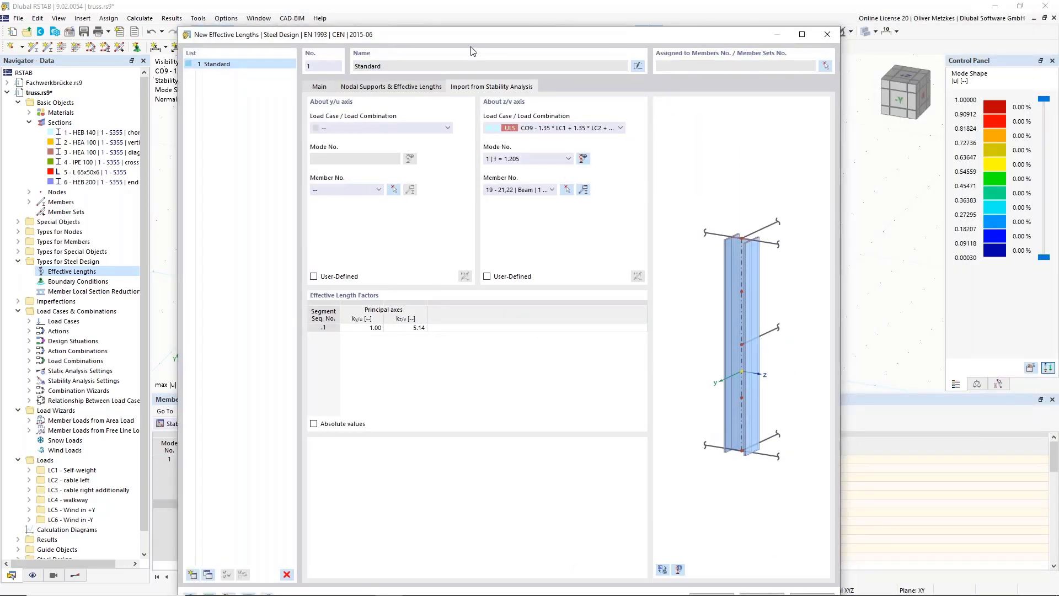
pyautogui.click(825, 65)
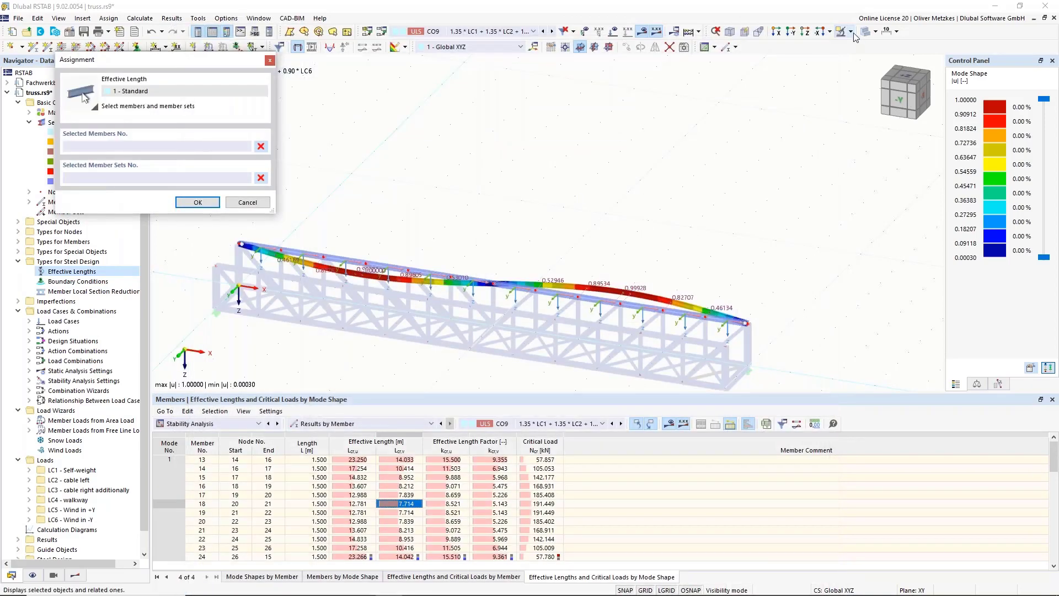
pyautogui.click(850, 32)
pyautogui.click(871, 74)
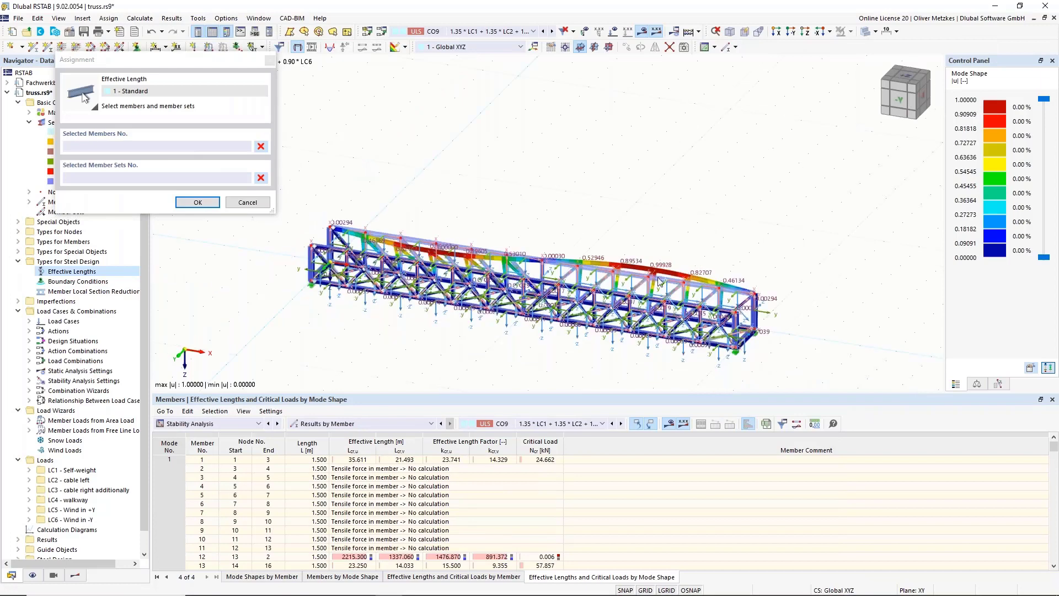
pyautogui.scroll(5, 641, 275)
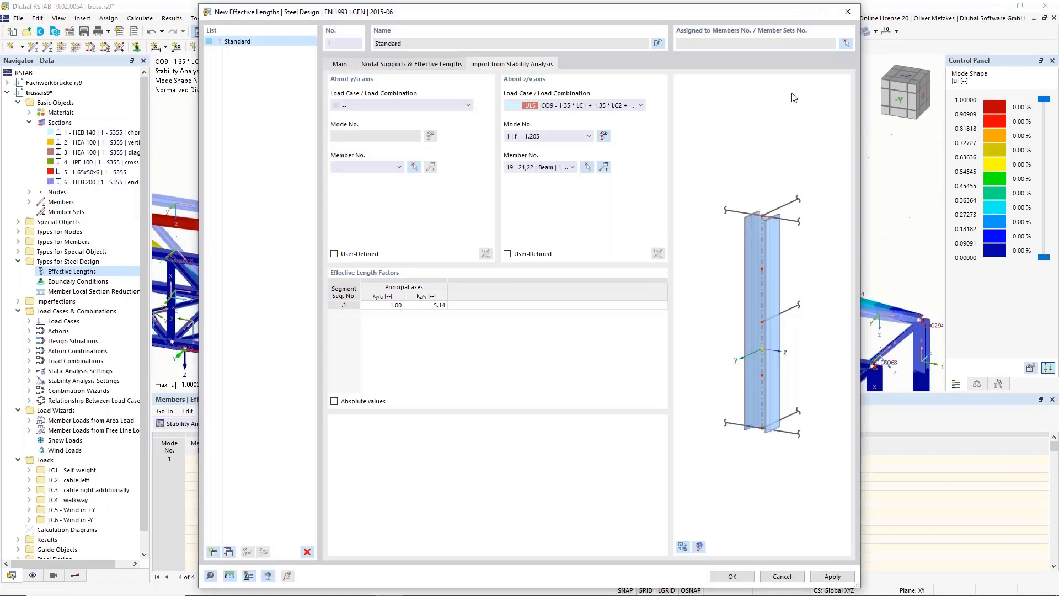
# Assign the first effective lengths definition to upper chord members 13-24 and 62-73, selected in side view, and confirm the definition.
pyautogui.click(846, 43)
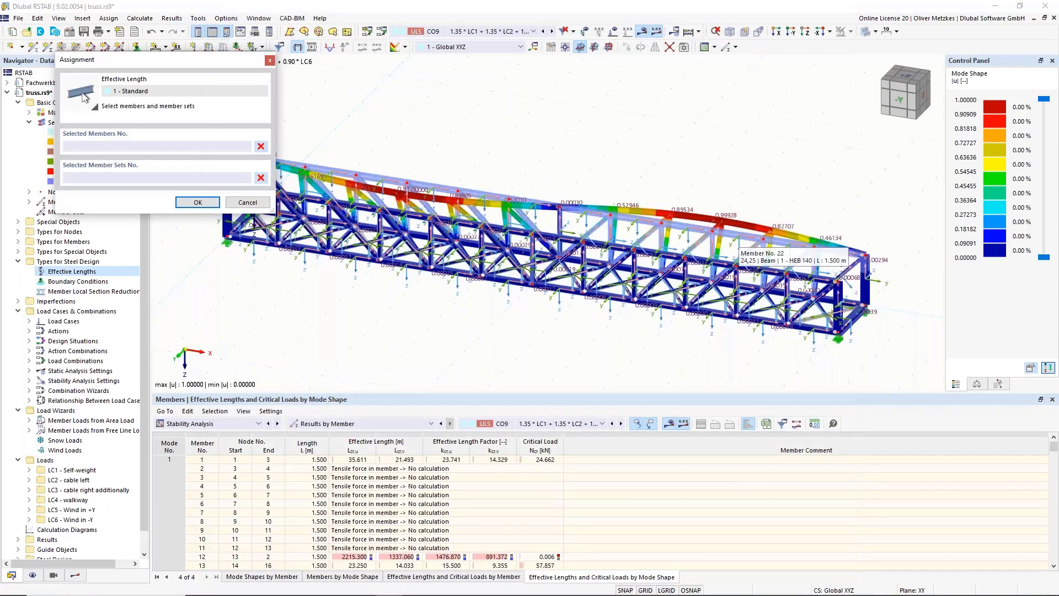
pyautogui.scroll(-3, 738, 257)
pyautogui.click(791, 32)
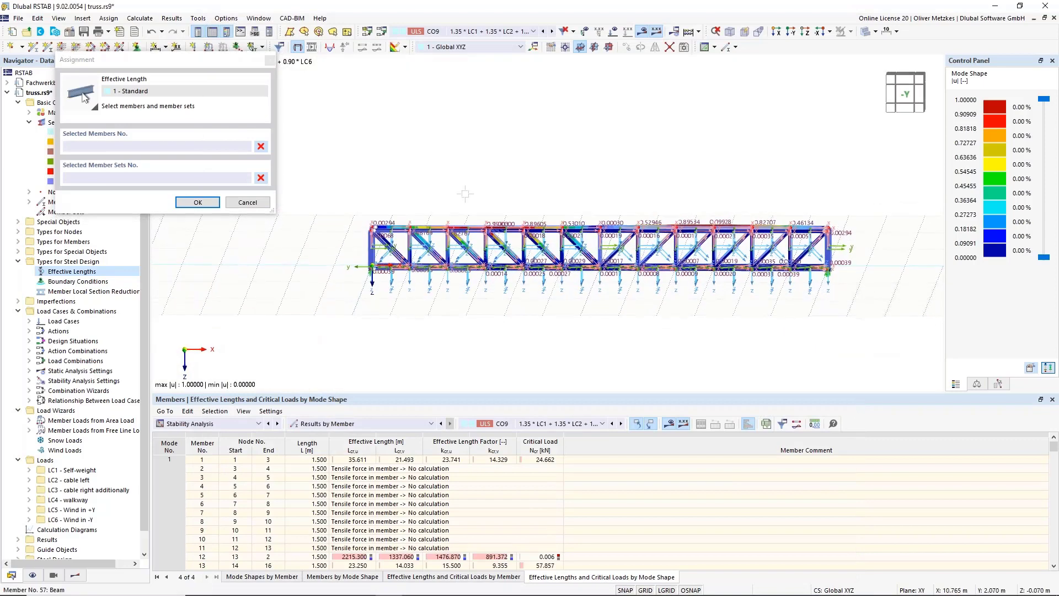
pyautogui.moveTo(342, 186); pyautogui.dragTo(908, 252)
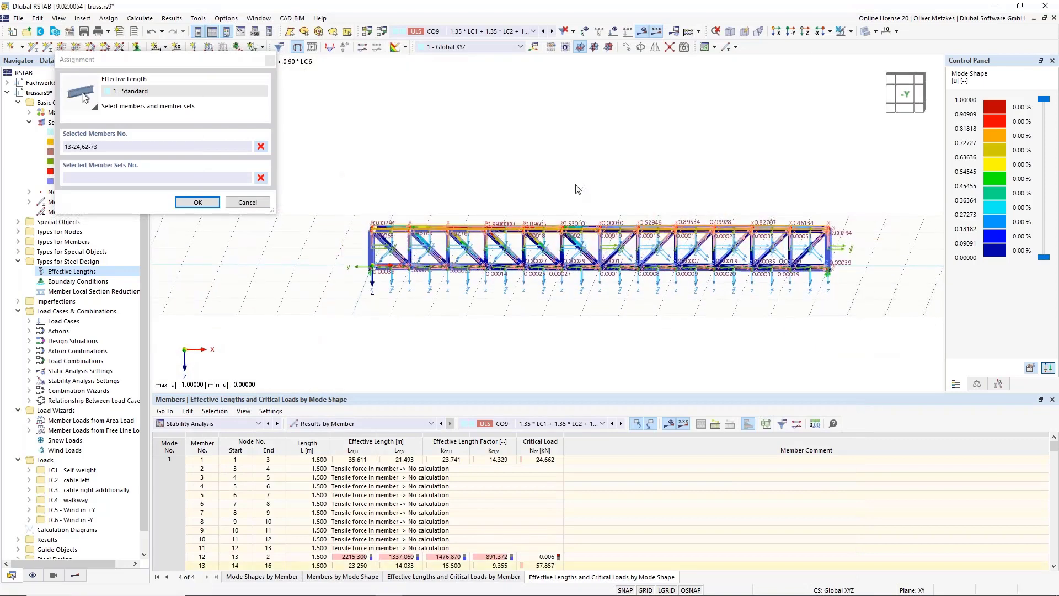
pyautogui.click(182, 204)
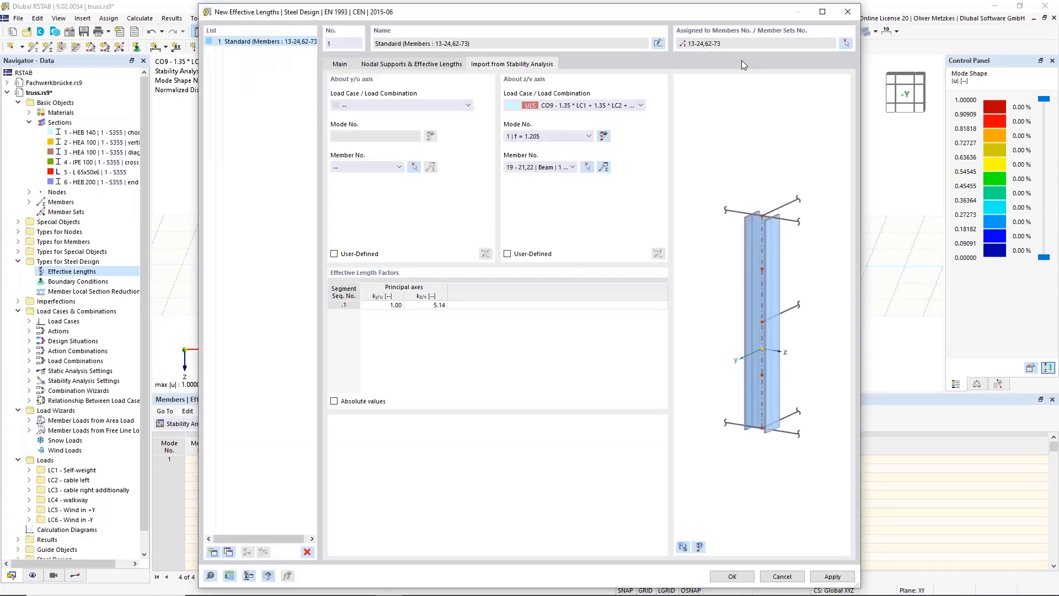
pyautogui.click(732, 576)
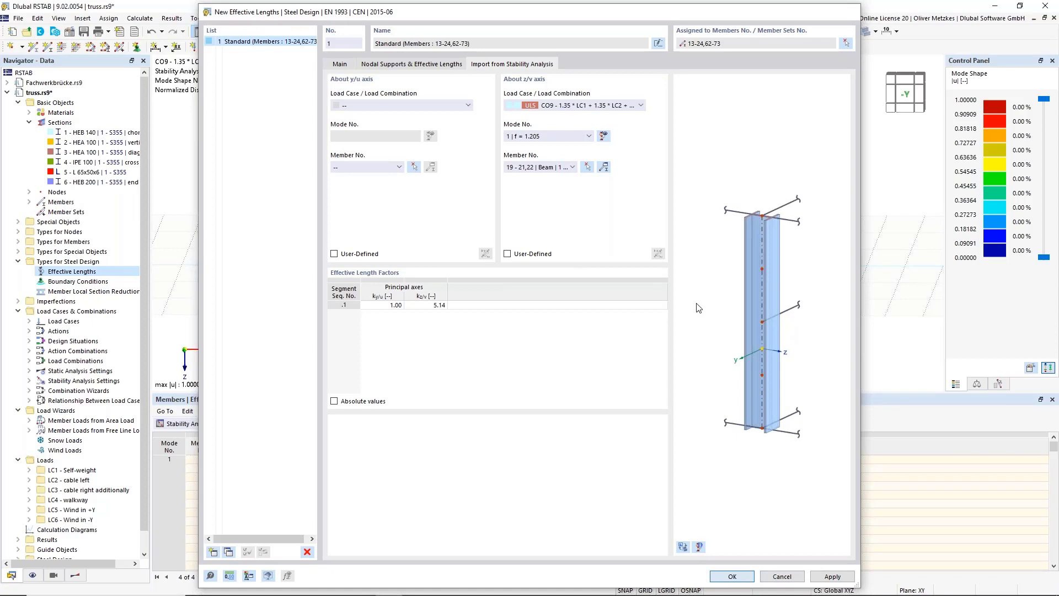
# Turn off the members' local axis systems and the stability results in the model view.
pyautogui.rightClick(625, 231)
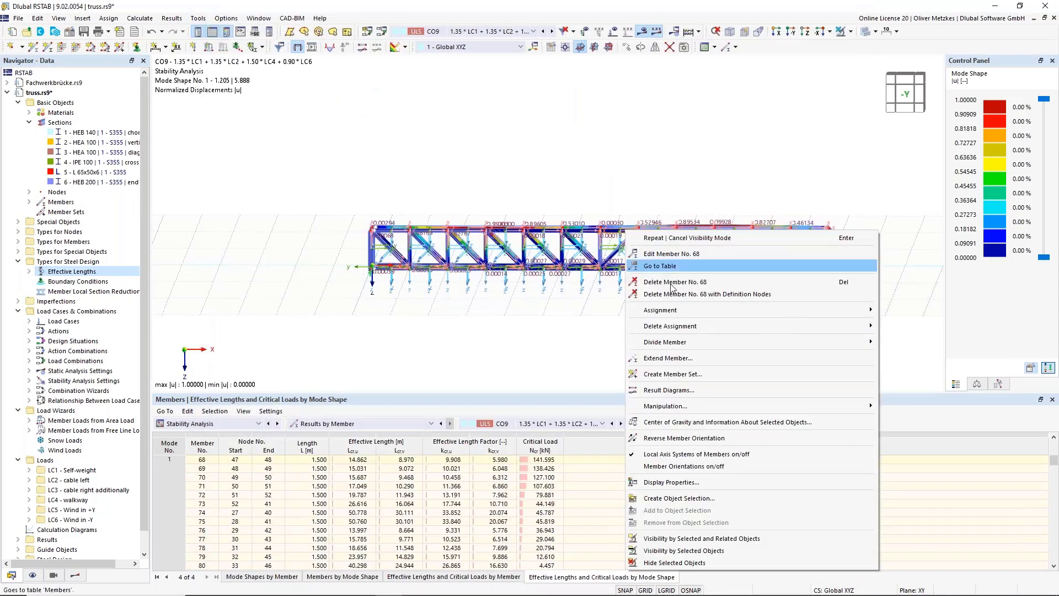
pyautogui.click(659, 457)
pyautogui.click(841, 31)
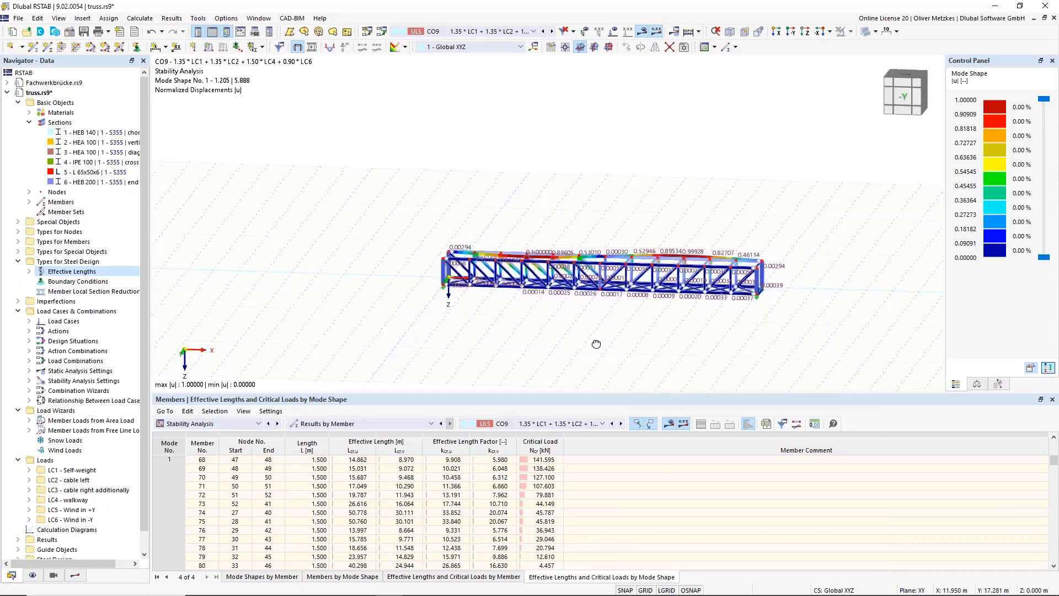
pyautogui.click(642, 31)
pyautogui.scroll(5, 632, 214)
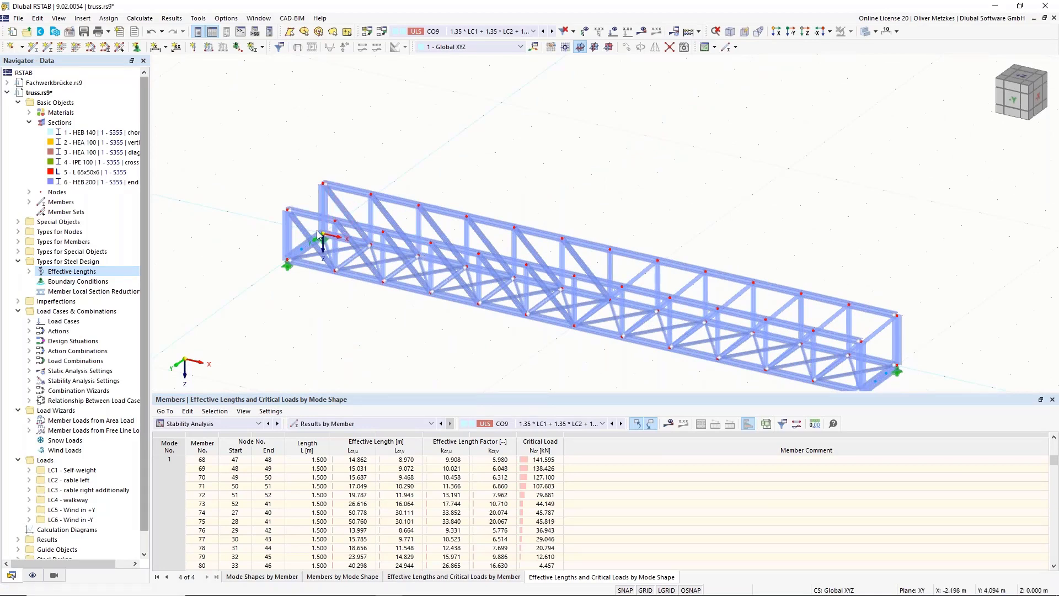
# Create a second effective lengths definition for steel design named "Diagonals and verticals".
pyautogui.rightClick(88, 272)
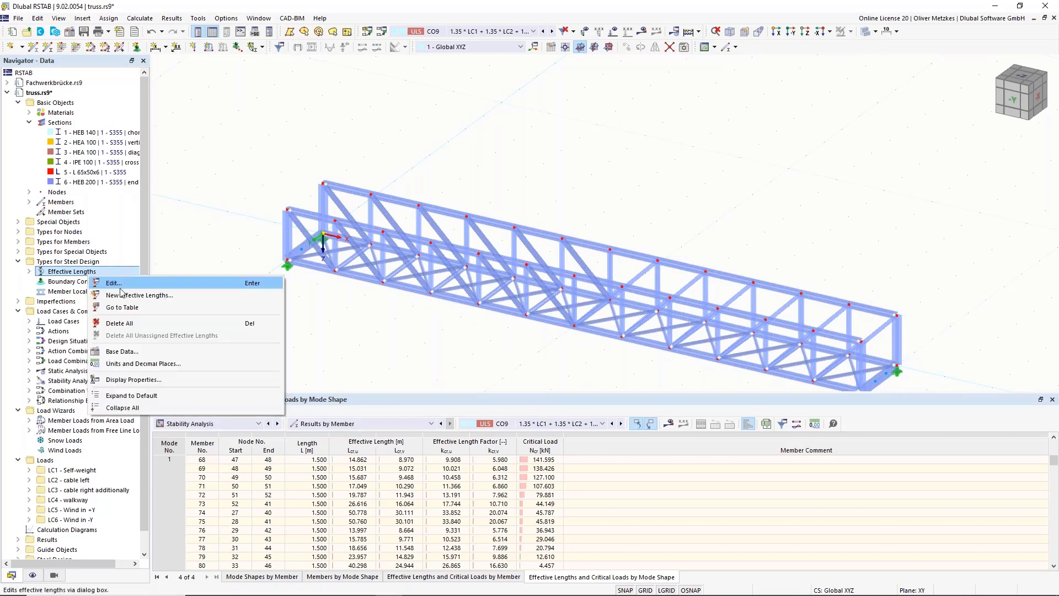
pyautogui.click(220, 280)
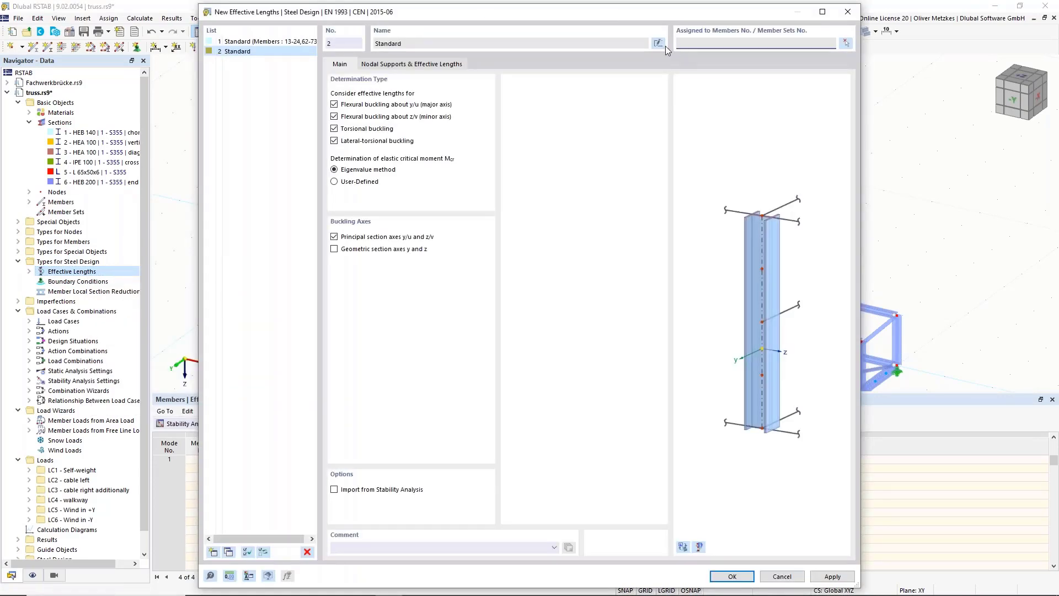
pyautogui.click(660, 44)
pyautogui.write('Diagonals')
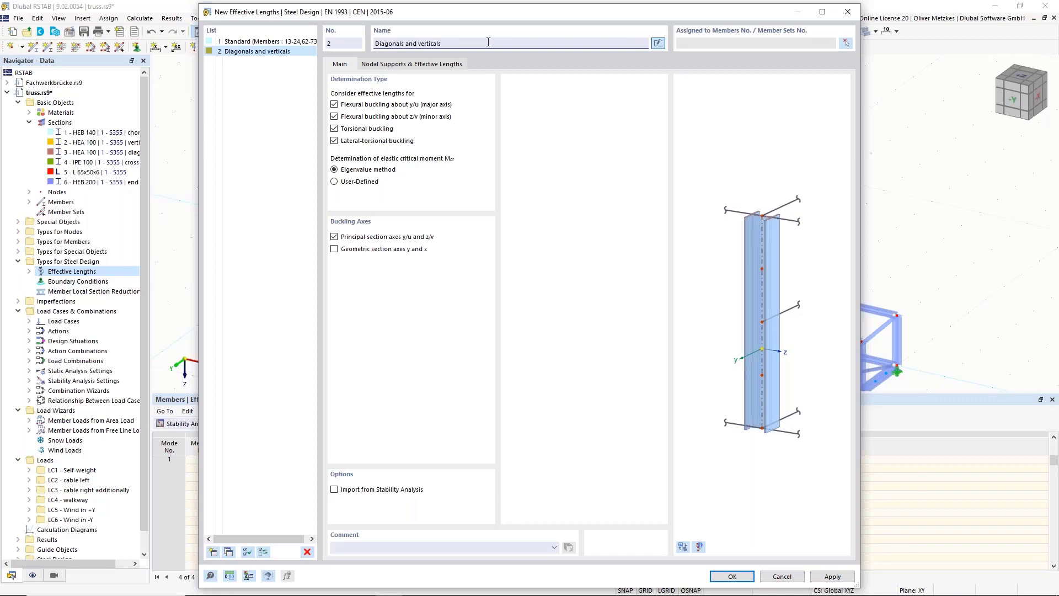
# Set the effective length factor k_y/u of the "Diagonals and verticals" definition to 0.90.
pyautogui.click(429, 65)
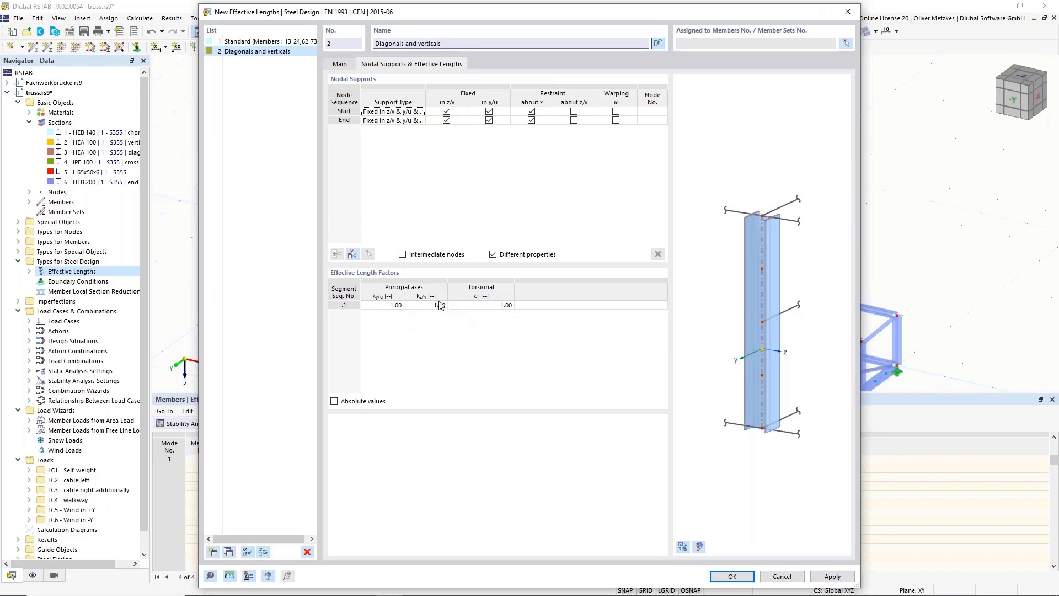
pyautogui.moveTo(451, 21); pyautogui.dragTo(757, 115)
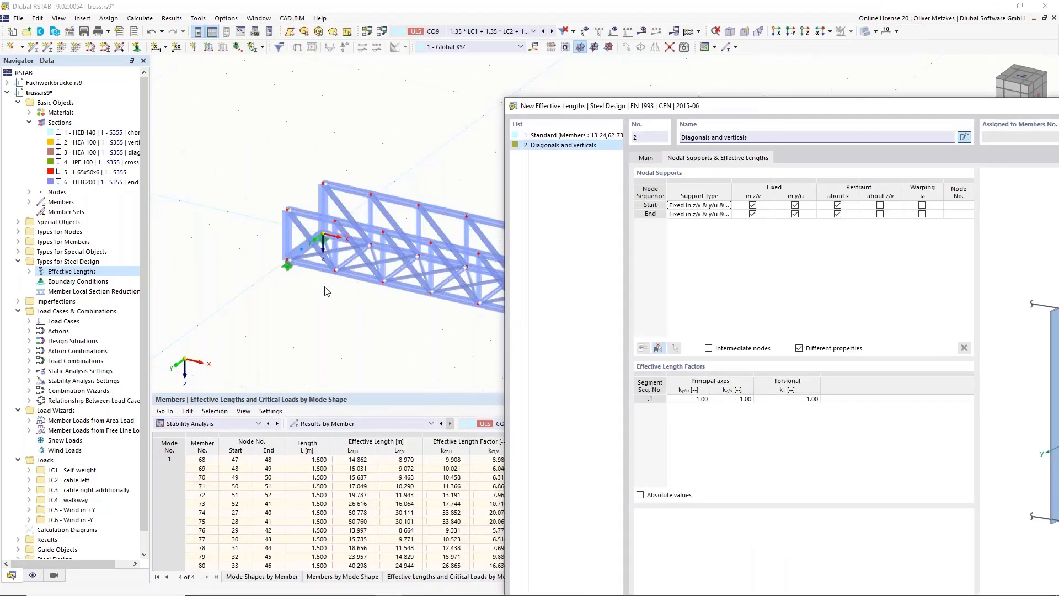
pyautogui.click(691, 399)
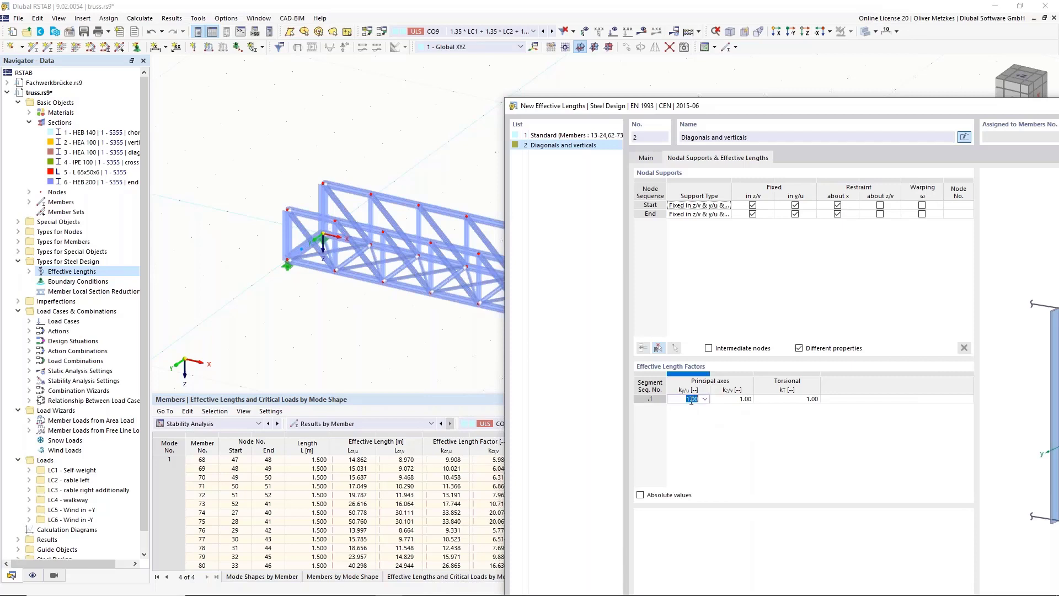
pyautogui.write('0.9')
pyautogui.click(729, 399)
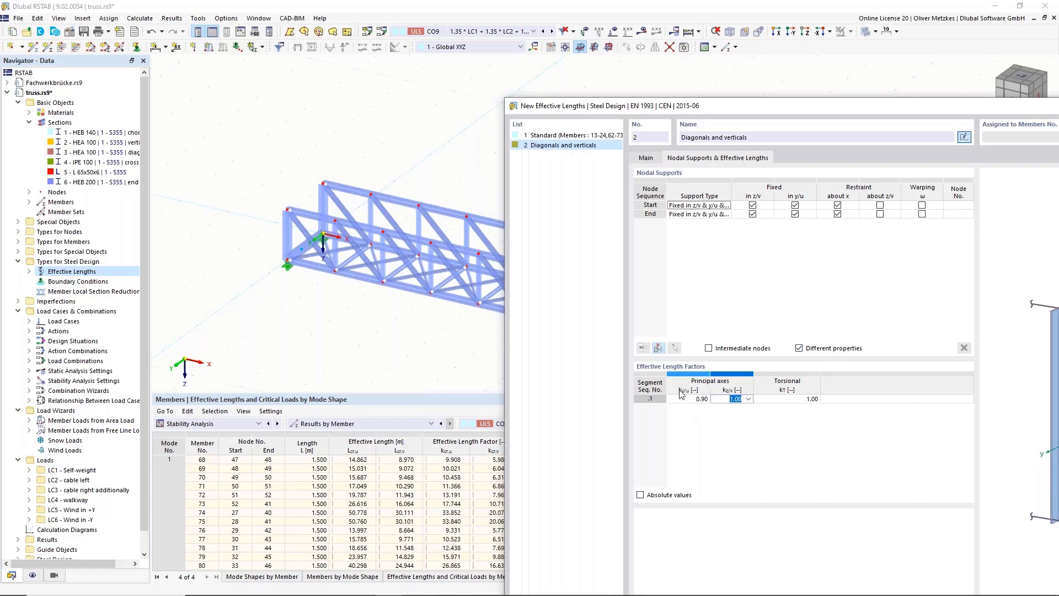
pyautogui.moveTo(810, 107); pyautogui.dragTo(696, 53)
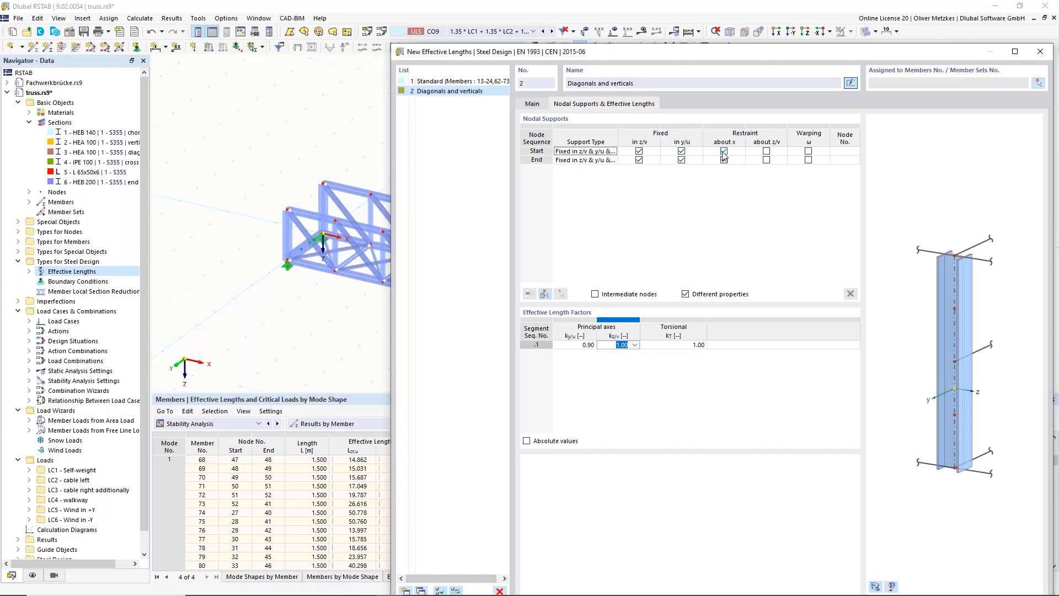
pyautogui.moveTo(741, 64); pyautogui.dragTo(548, 63)
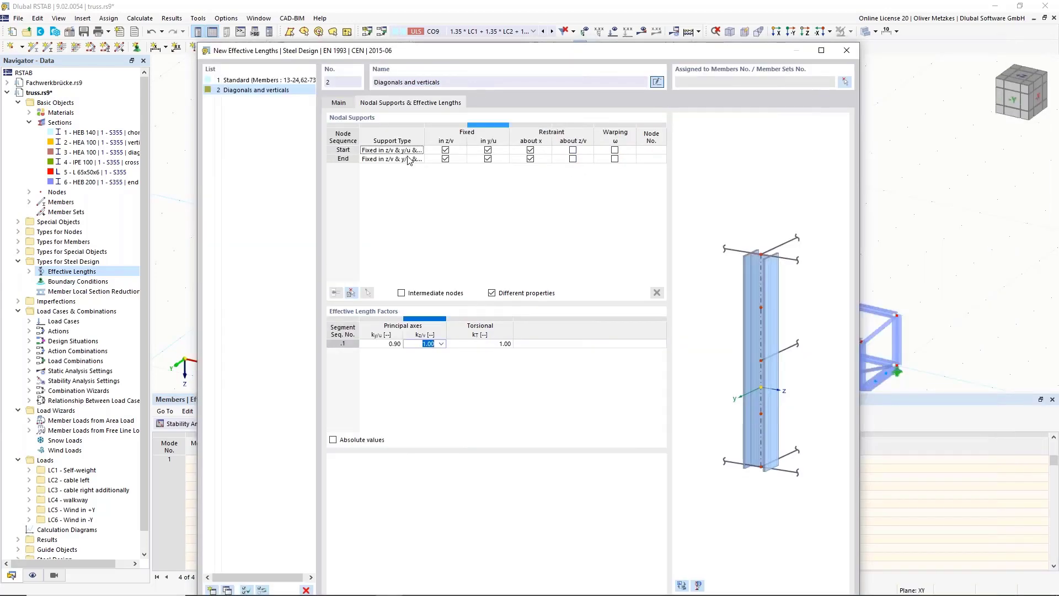
# Assign "Diagonals and verticals" to members 27-31, 33-49, 76-80 and 82-98 by selecting the truss web members in side view.
pyautogui.click(844, 82)
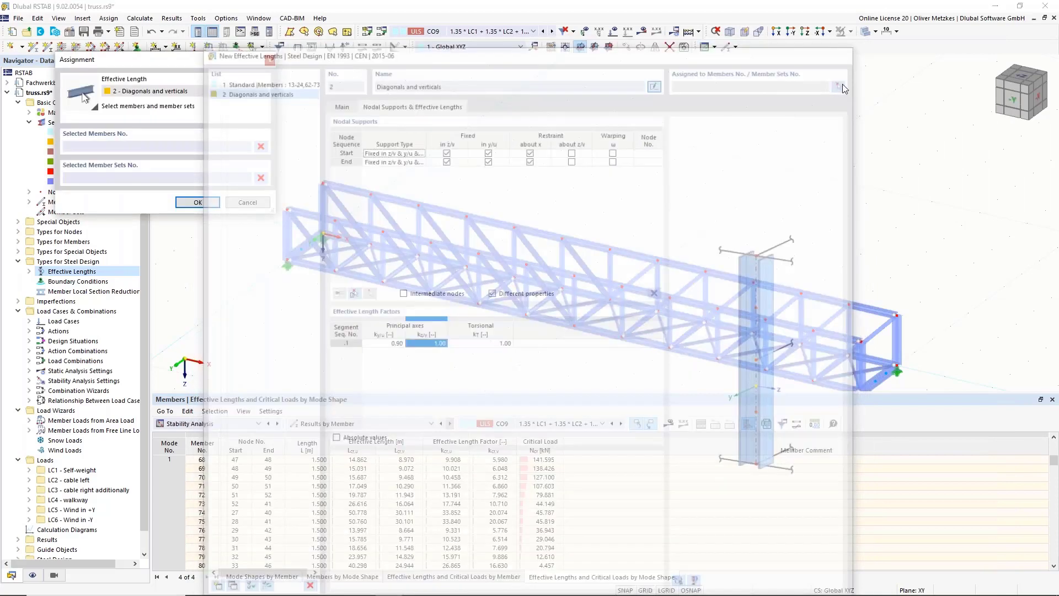
pyautogui.click(1013, 100)
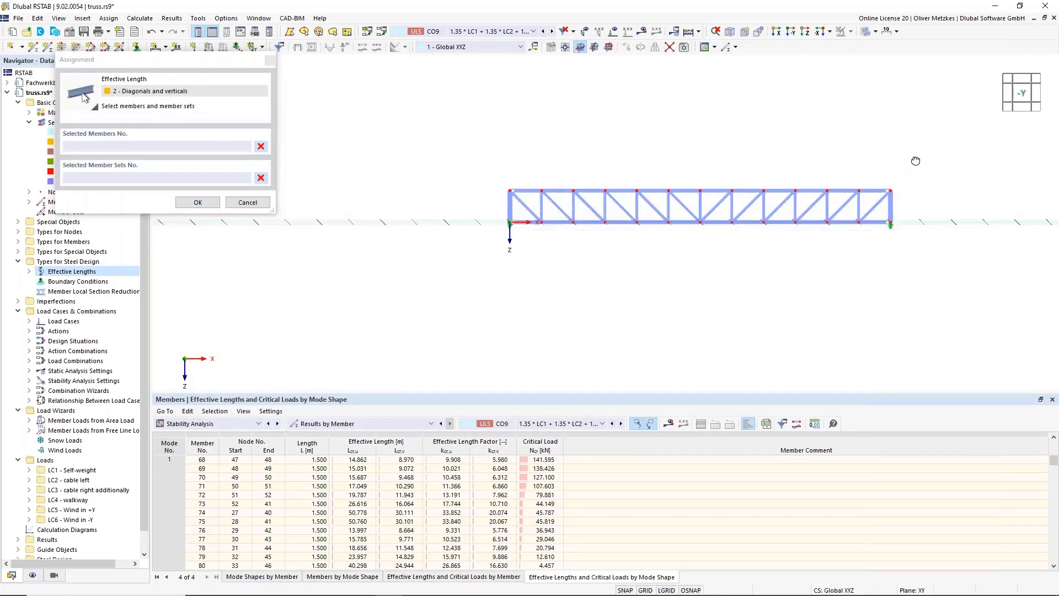
pyautogui.scroll(5, 857, 180)
pyautogui.moveTo(925, 281); pyautogui.dragTo(480, 221)
pyautogui.moveTo(501, 167); pyautogui.dragTo(820, 141, button='middle')
pyautogui.moveTo(766, 220); pyautogui.dragTo(329, 202)
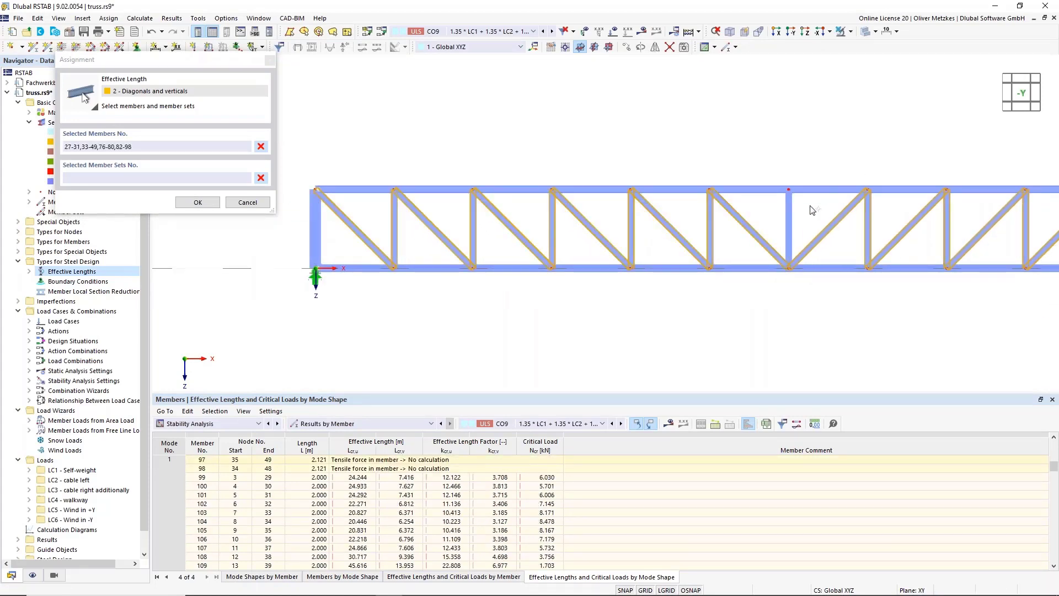
pyautogui.moveTo(858, 112); pyautogui.dragTo(672, 118, button='middle')
pyautogui.scroll(-2, 715, 126)
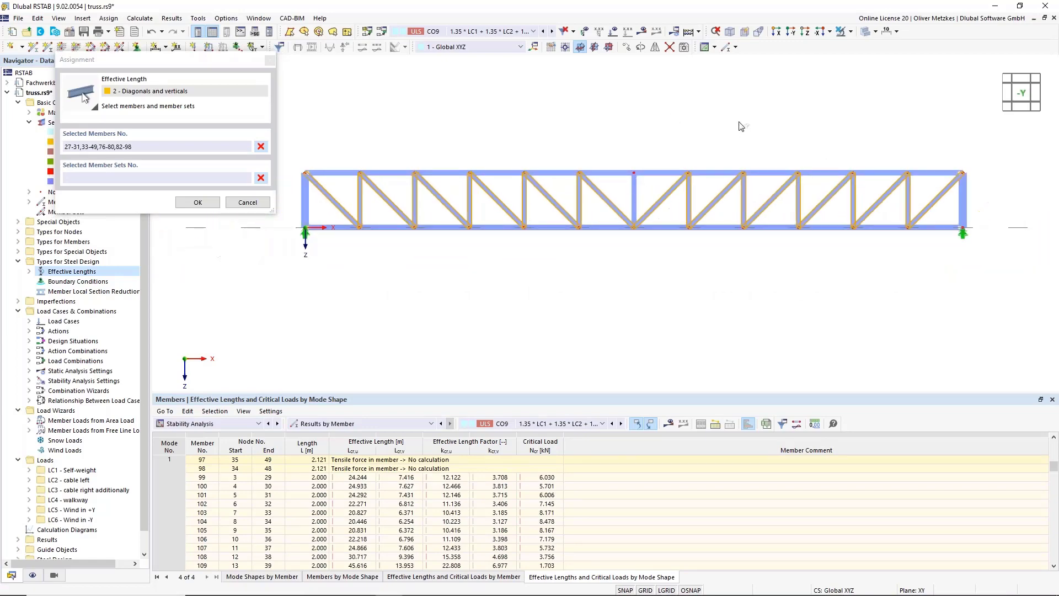
pyautogui.click(198, 202)
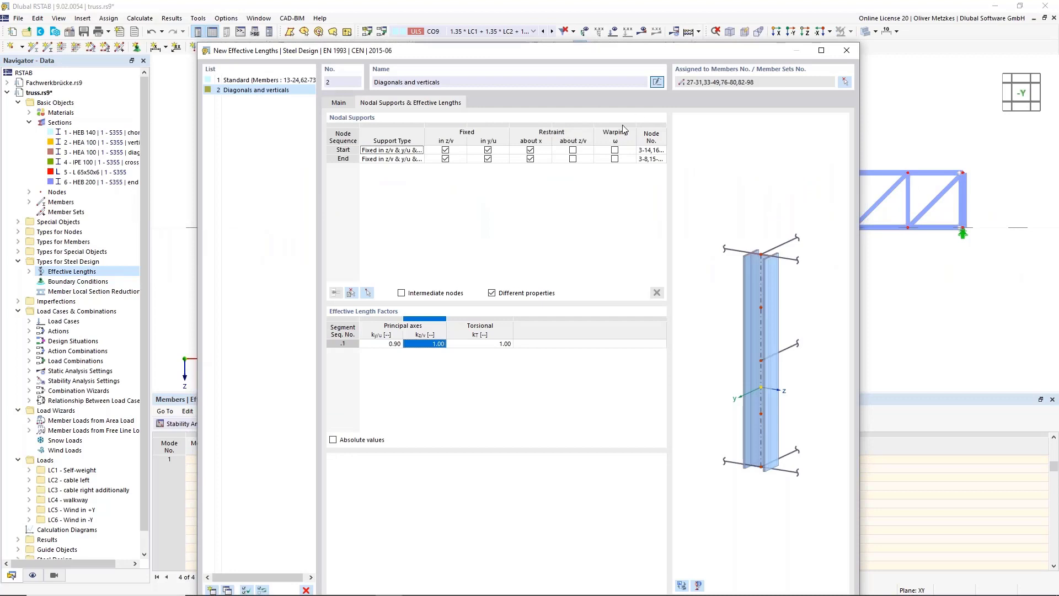
# Add a third effective lengths definition and exclude flexural buckling about the major y/u axis from it.
pyautogui.moveTo(540, 53); pyautogui.dragTo(455, 76)
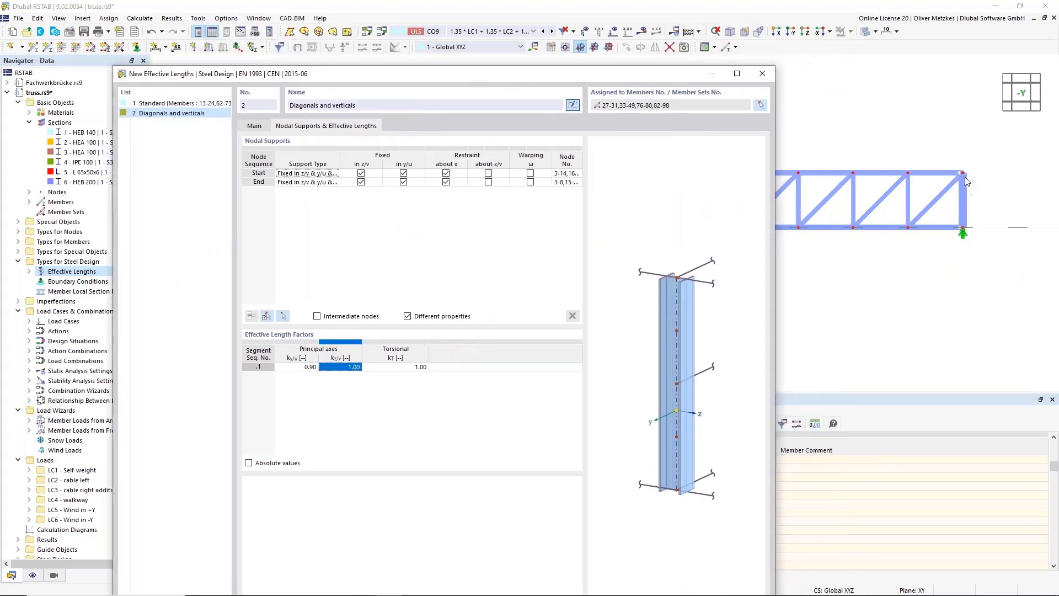
pyautogui.moveTo(611, 74); pyautogui.dragTo(675, 39)
pyautogui.click(191, 579)
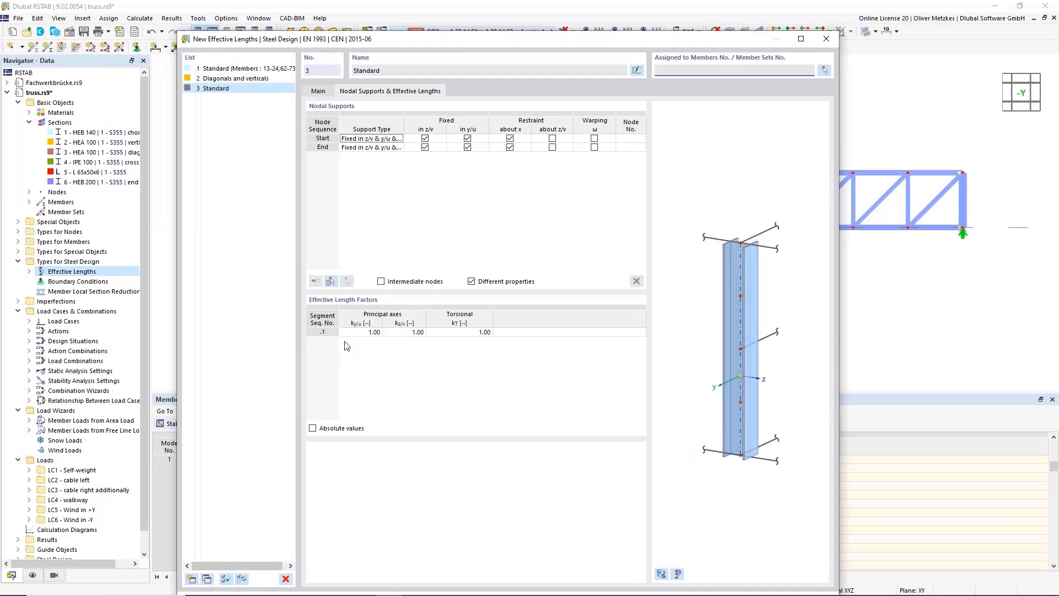
pyautogui.click(322, 92)
pyautogui.moveTo(351, 42); pyautogui.dragTo(663, 123)
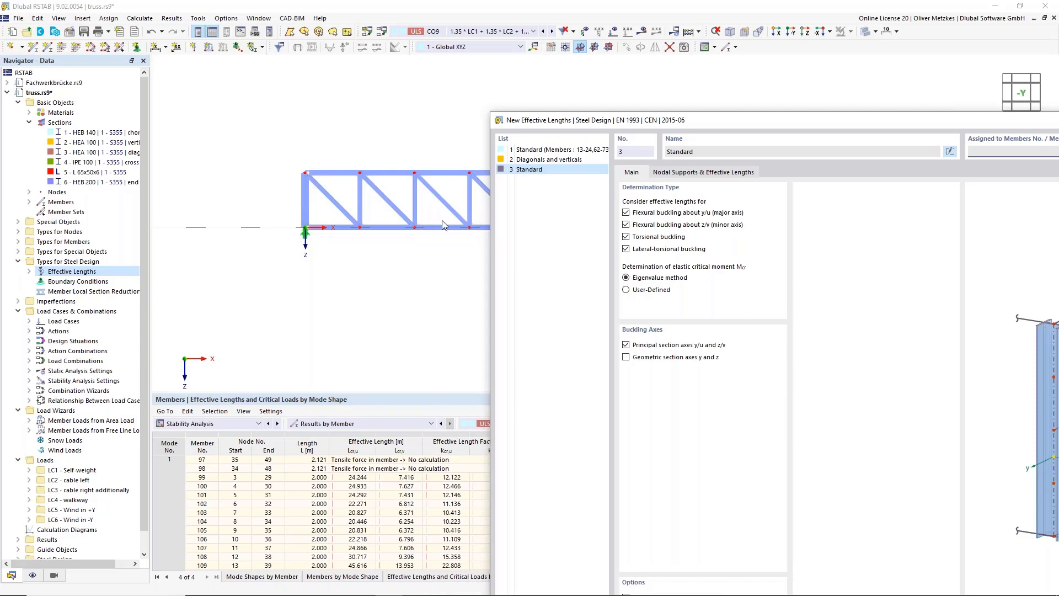
pyautogui.moveTo(708, 121); pyautogui.dragTo(575, 73)
pyautogui.click(578, 165)
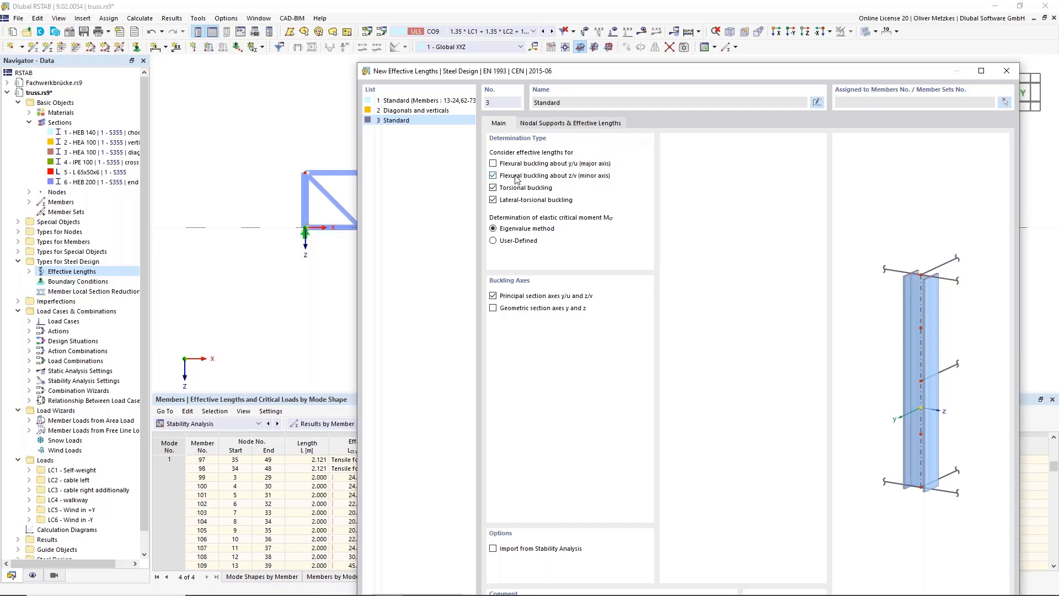
pyautogui.moveTo(580, 72); pyautogui.dragTo(500, 40)
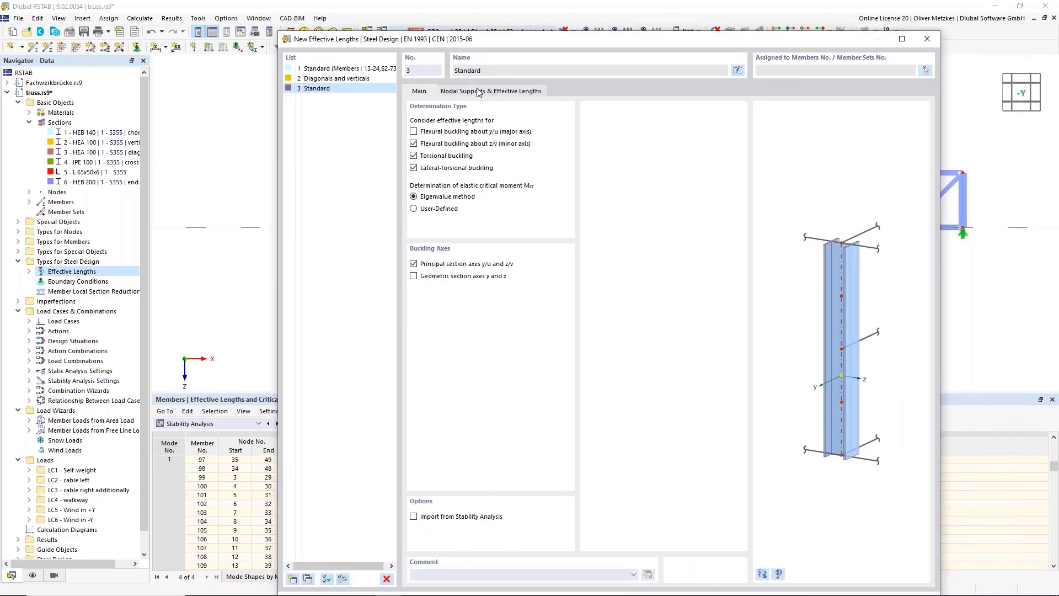
# Remove the restraint about x from the end nodal support of the third effective lengths definition.
pyautogui.click(478, 90)
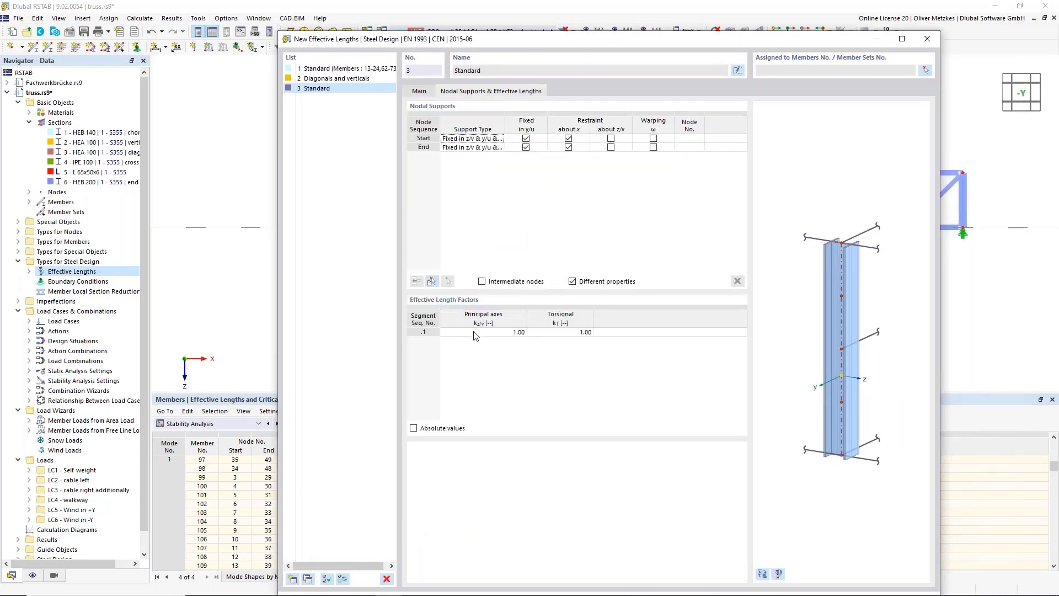
pyautogui.moveTo(508, 44); pyautogui.dragTo(612, 54)
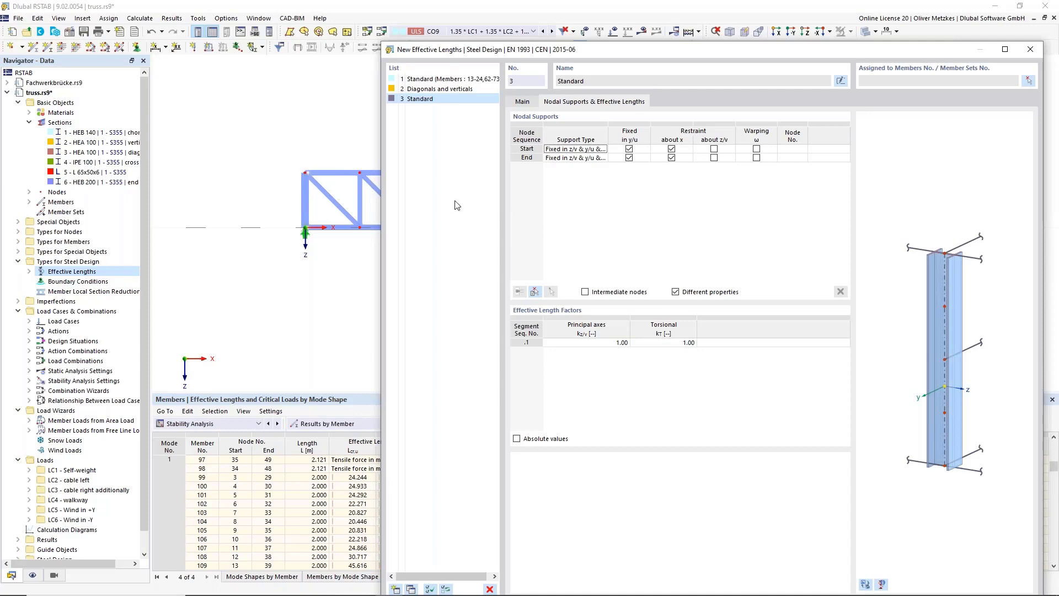
pyautogui.click(671, 157)
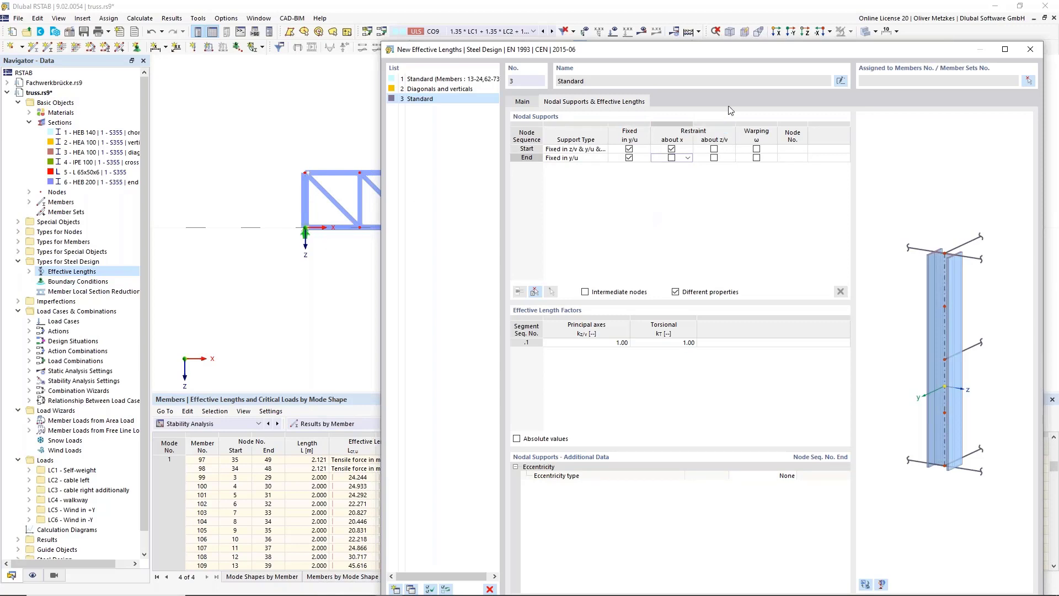
# Assign the third effective lengths definition to members 25, 26, 32, 74, 75 and 81, the end and middle verticals, and accept it.
pyautogui.moveTo(735, 48); pyautogui.dragTo(640, 44)
pyautogui.click(932, 75)
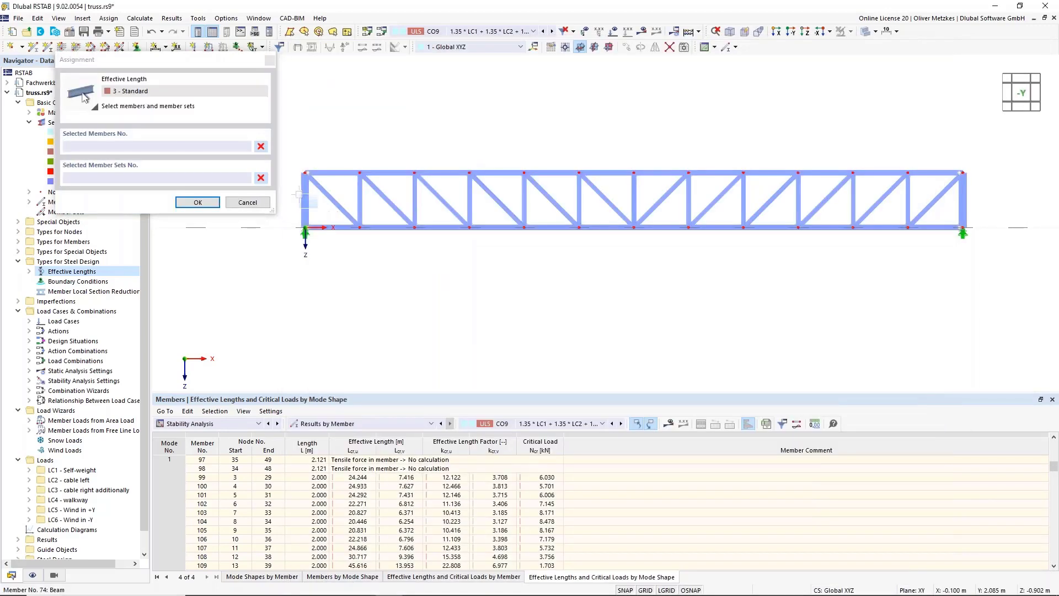
pyautogui.click(306, 208)
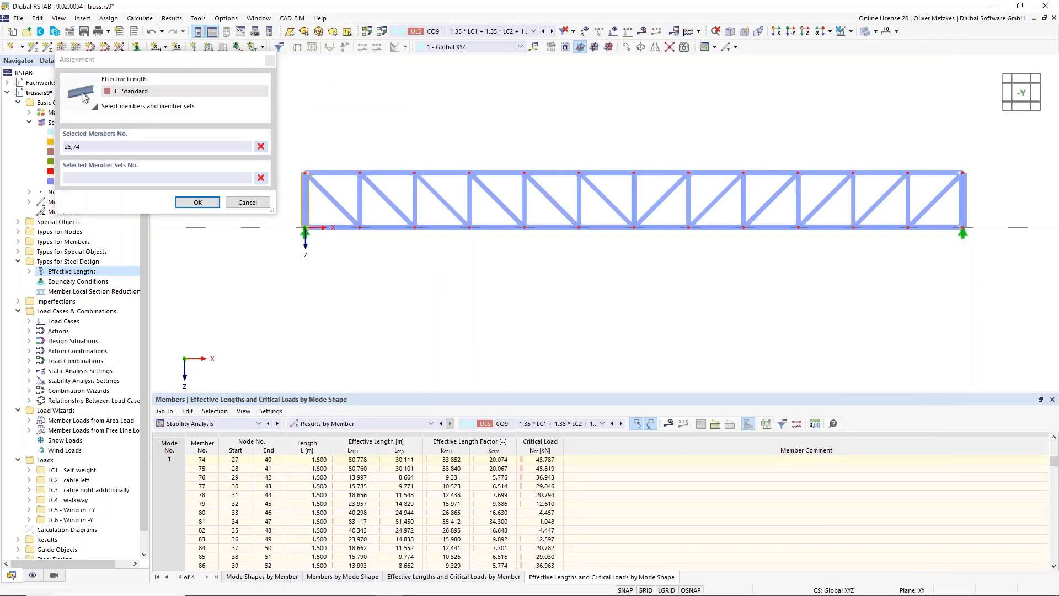
pyautogui.click(632, 193)
pyautogui.click(962, 200)
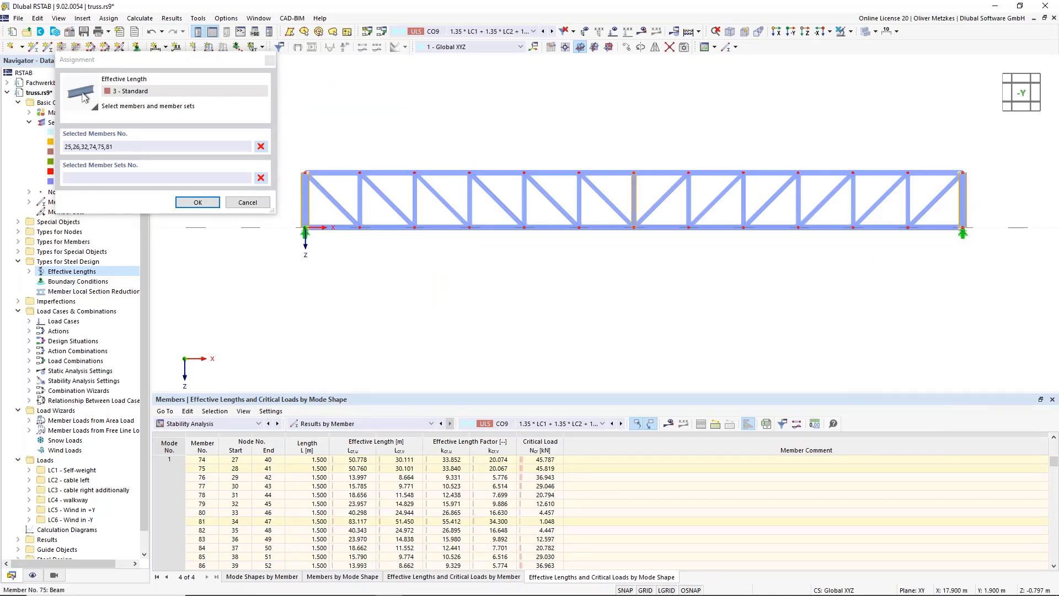
pyautogui.click(197, 202)
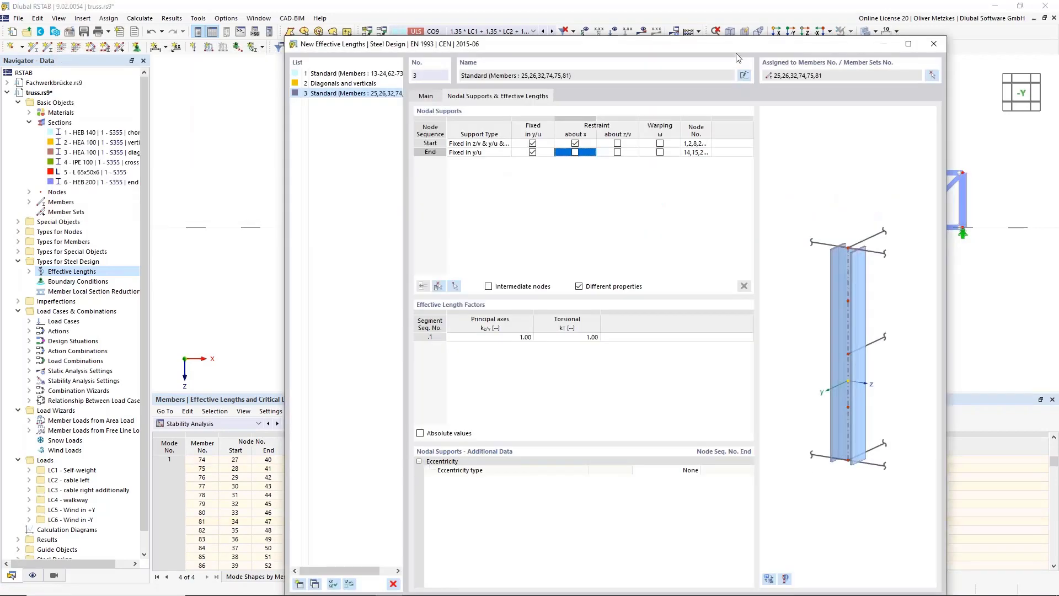
pyautogui.moveTo(736, 50); pyautogui.dragTo(725, 31)
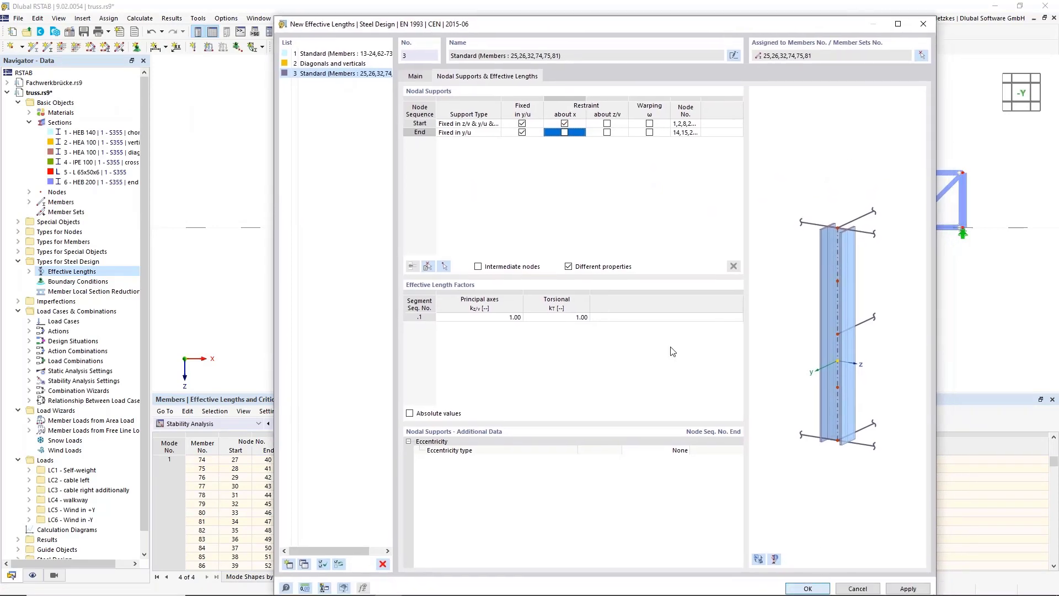
pyautogui.press('Return')
# Hide the mode shape results and start new steel design boundary conditions with 2D - 4 degrees of freedom, showing their nodal supports.
pyautogui.keyDown('ctrl'); pyautogui.moveTo(685, 295); pyautogui.dragTo(593, 316, button='middle'); pyautogui.keyUp('ctrl')
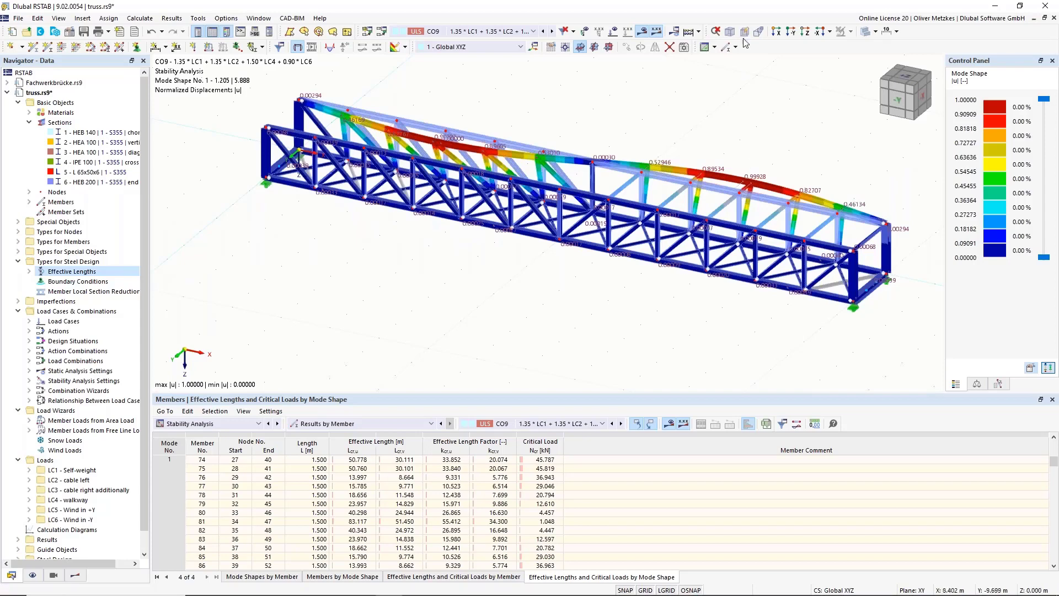
pyautogui.click(642, 34)
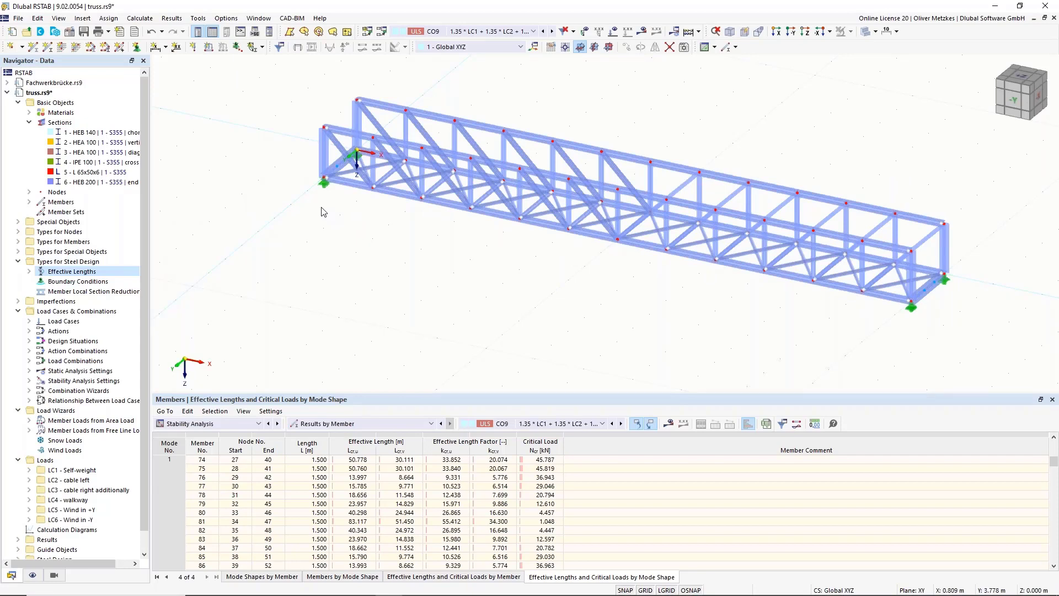
pyautogui.click(82, 270)
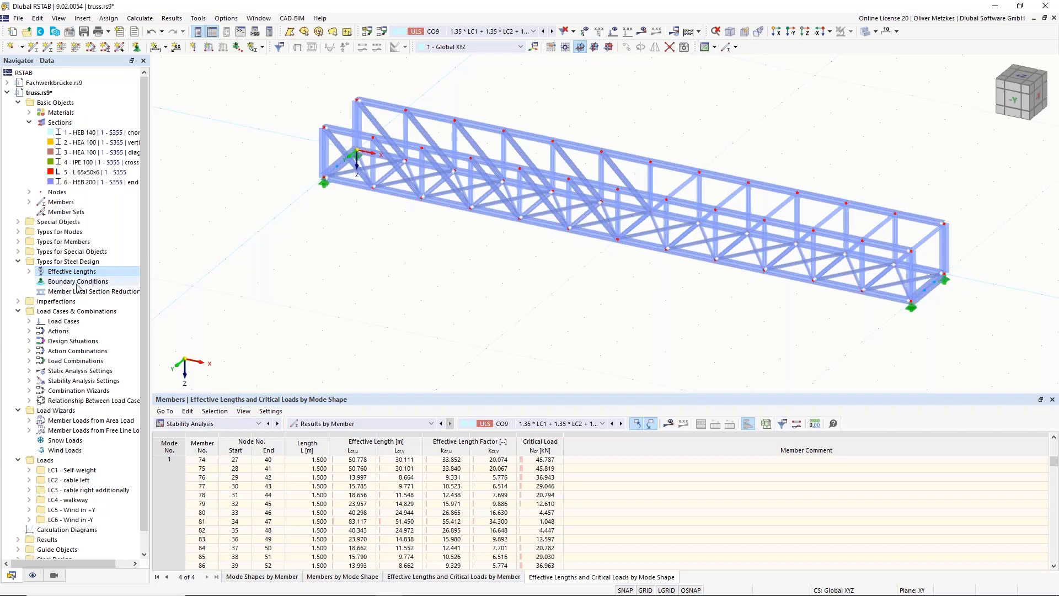
pyautogui.click(59, 282)
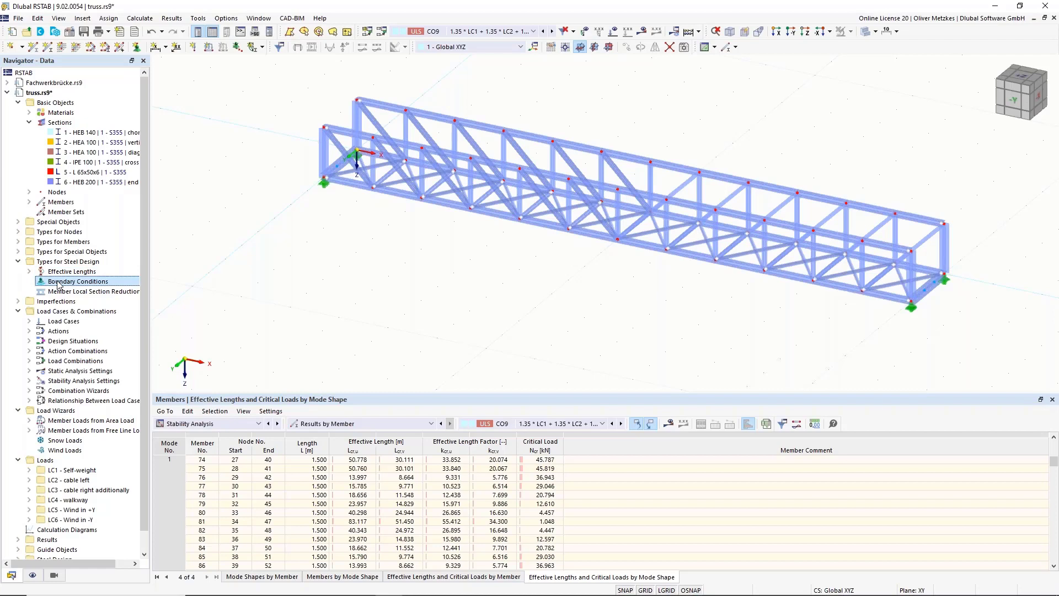
pyautogui.rightClick(100, 283)
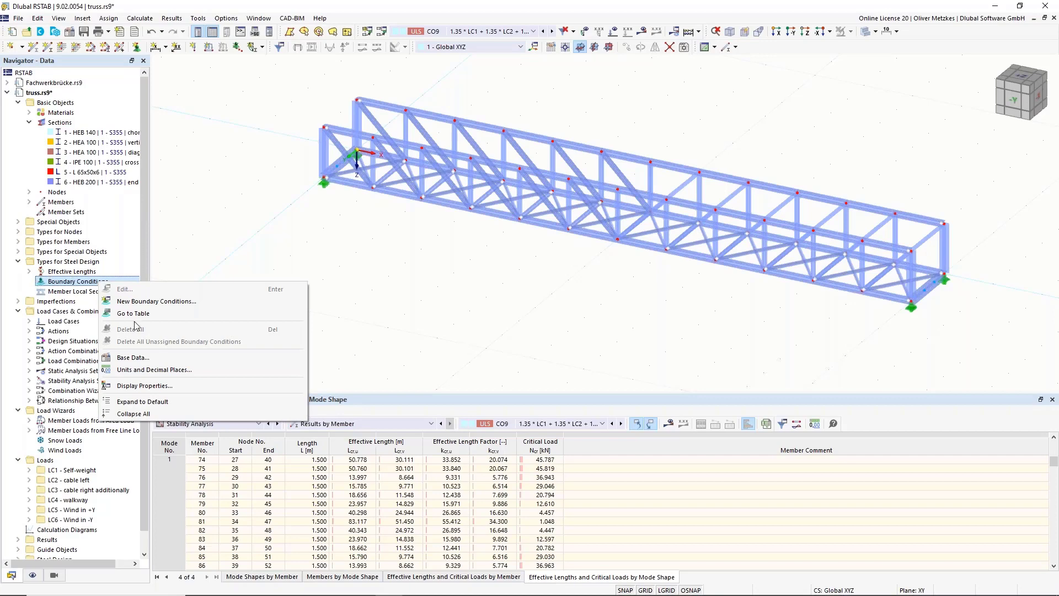
pyautogui.click(156, 301)
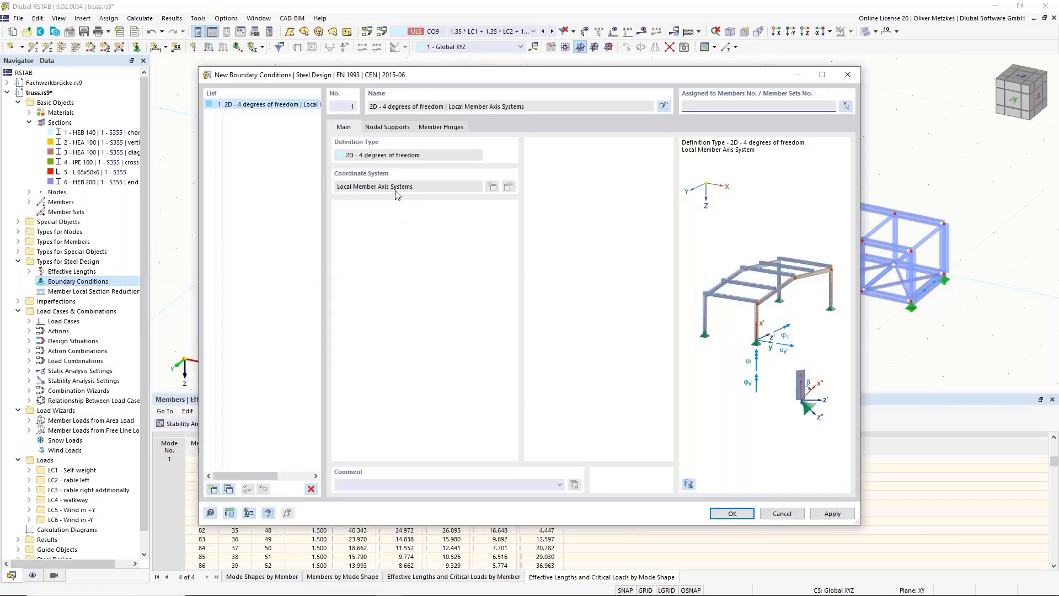
pyautogui.click(384, 128)
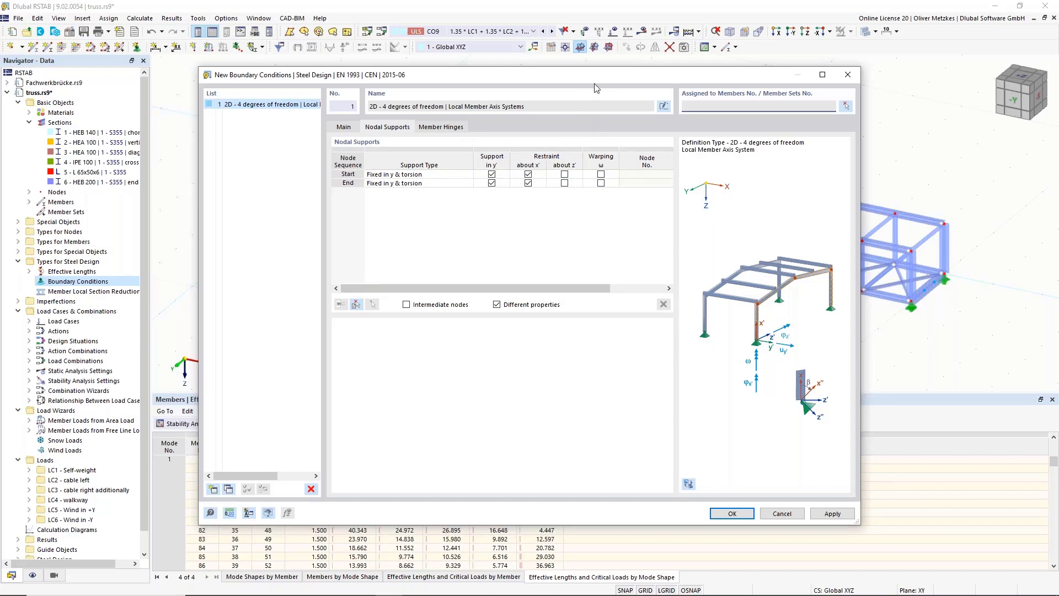
# Isolate the IPE 100 cross beams by section and select members 99-109 for the boundary conditions assignment.
pyautogui.moveTo(627, 76); pyautogui.dragTo(658, 268)
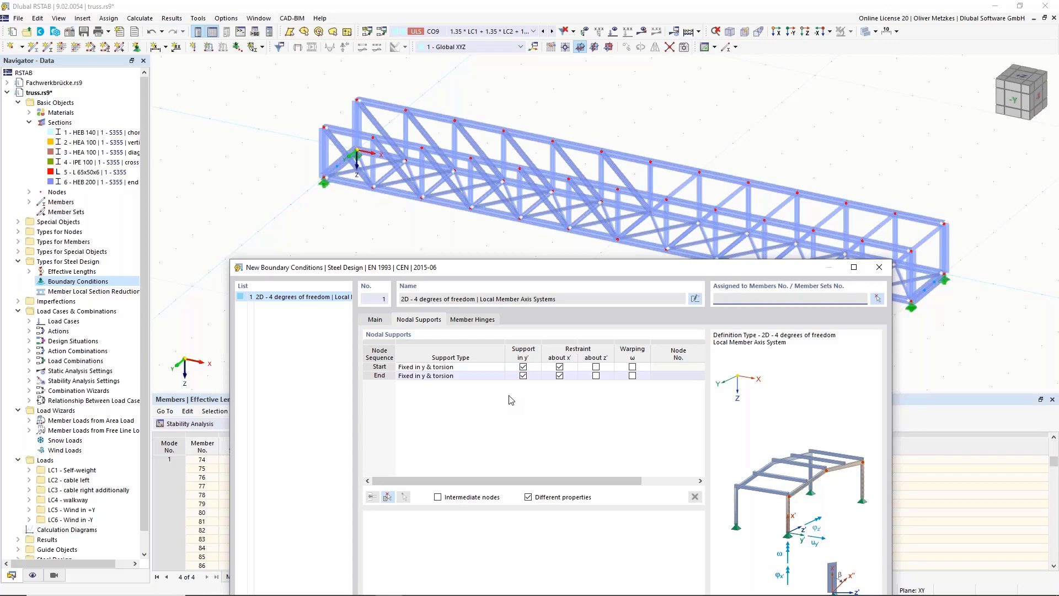
pyautogui.moveTo(595, 272); pyautogui.dragTo(519, 210)
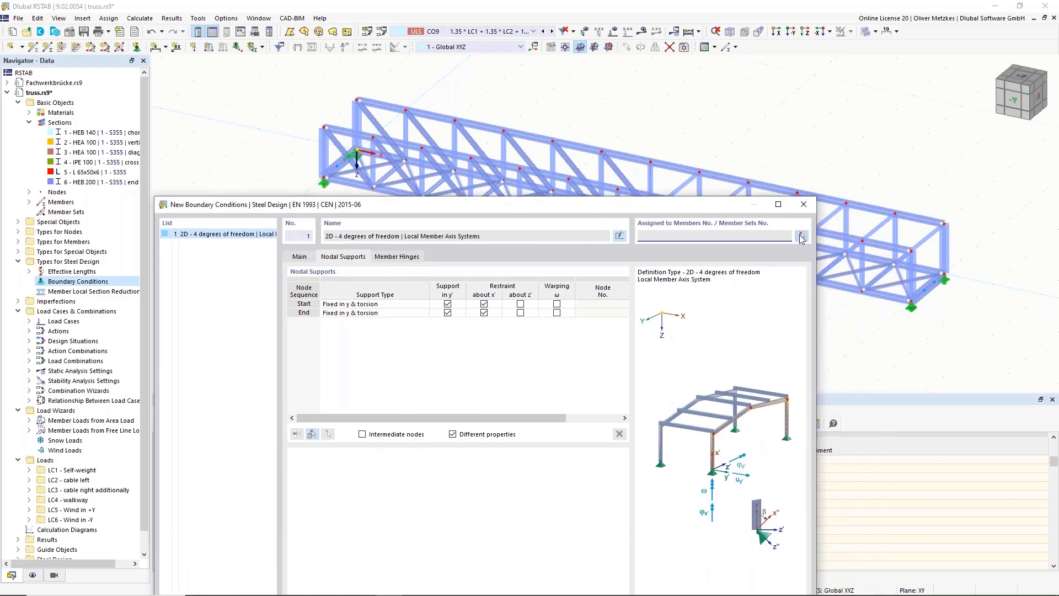
pyautogui.click(802, 238)
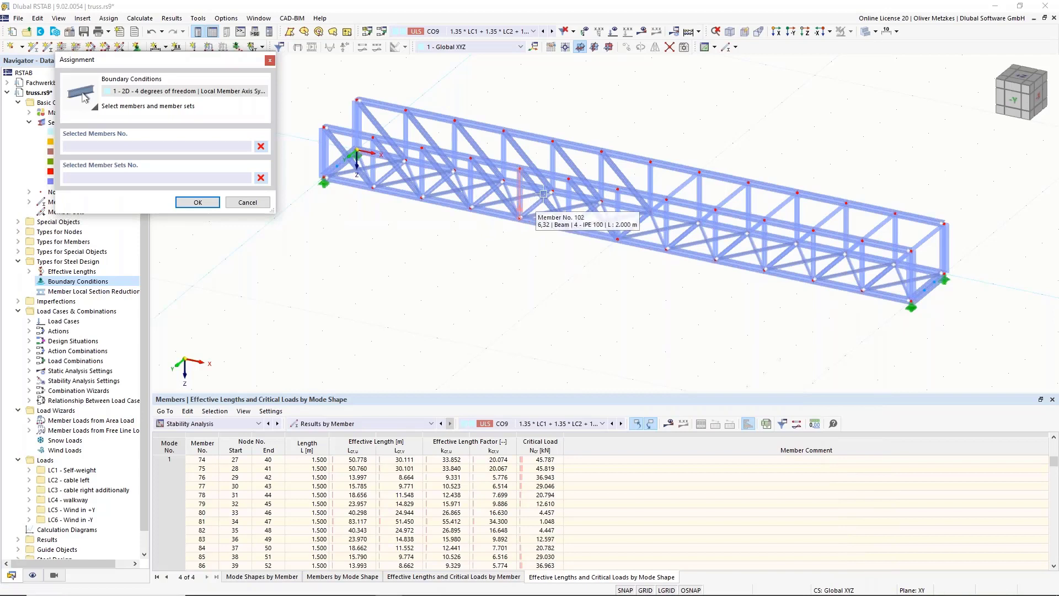
pyautogui.click(55, 577)
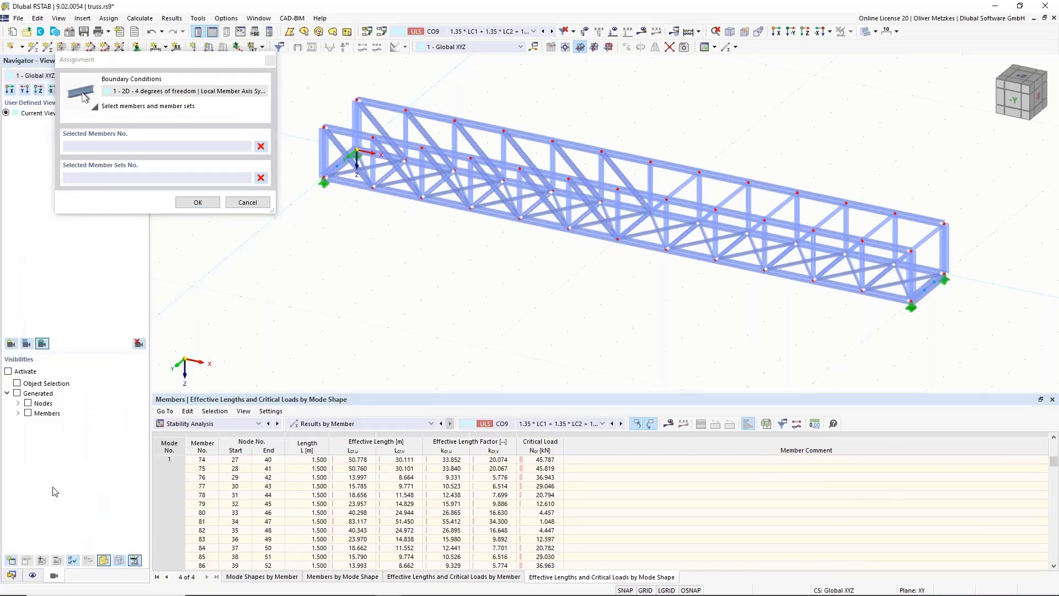
pyautogui.click(18, 414)
pyautogui.click(30, 432)
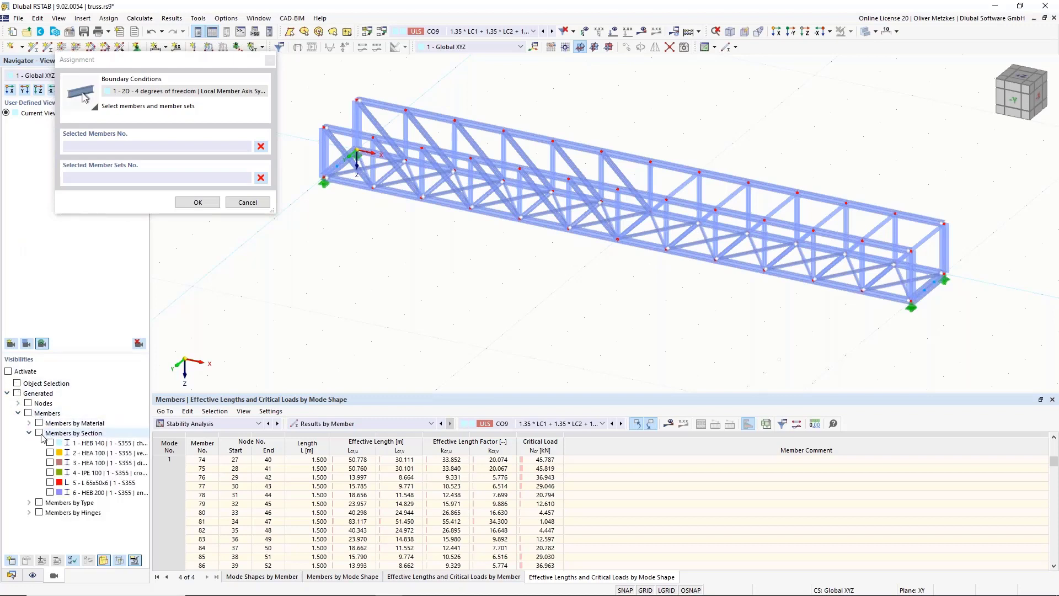
pyautogui.click(50, 472)
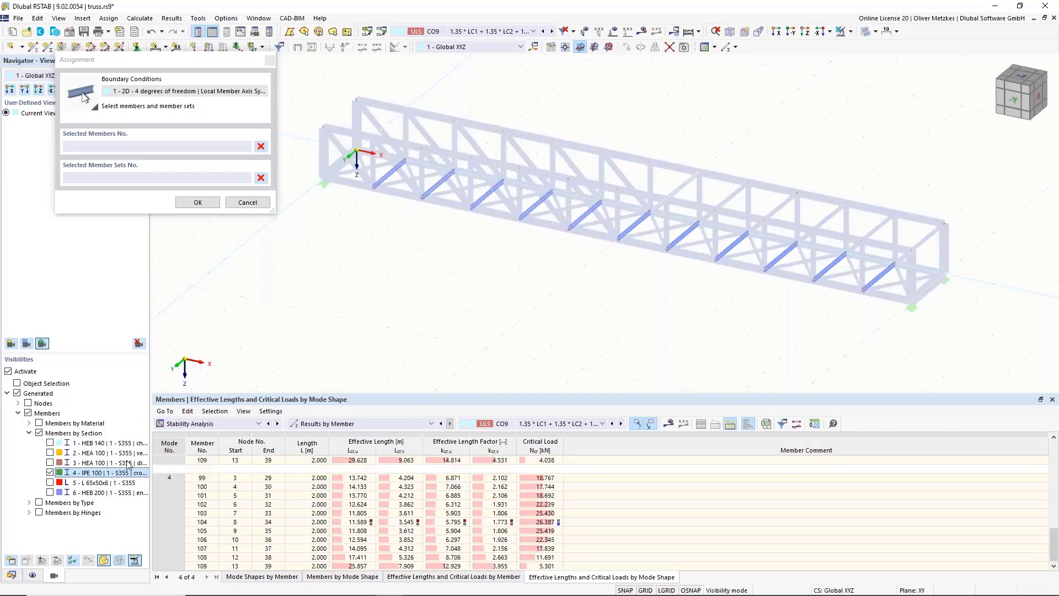
pyautogui.scroll(-2, 415, 265)
pyautogui.moveTo(359, 156); pyautogui.dragTo(852, 341)
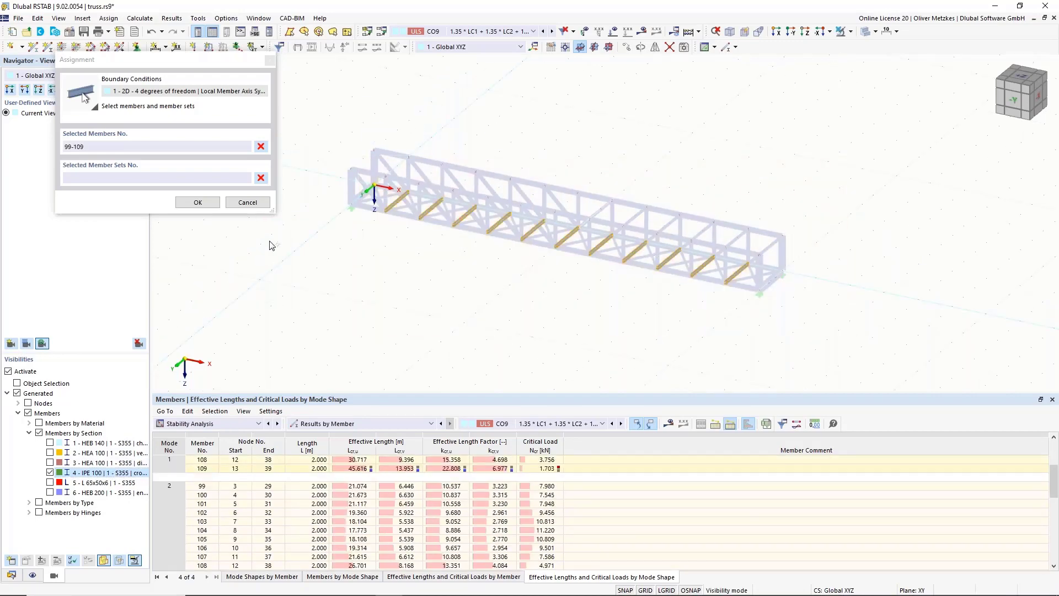
# Restore full model visibility, add end cross beams 110 and 111 to the selection, and accept the boundary conditions for members 99-111.
pyautogui.click(8, 371)
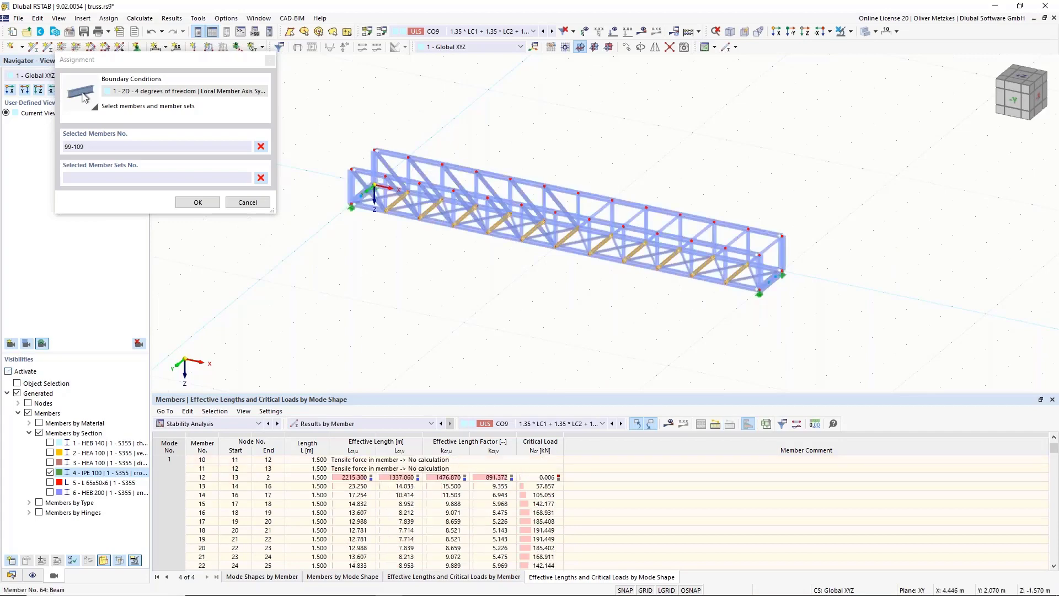
pyautogui.scroll(3, 568, 266)
pyautogui.click(325, 214)
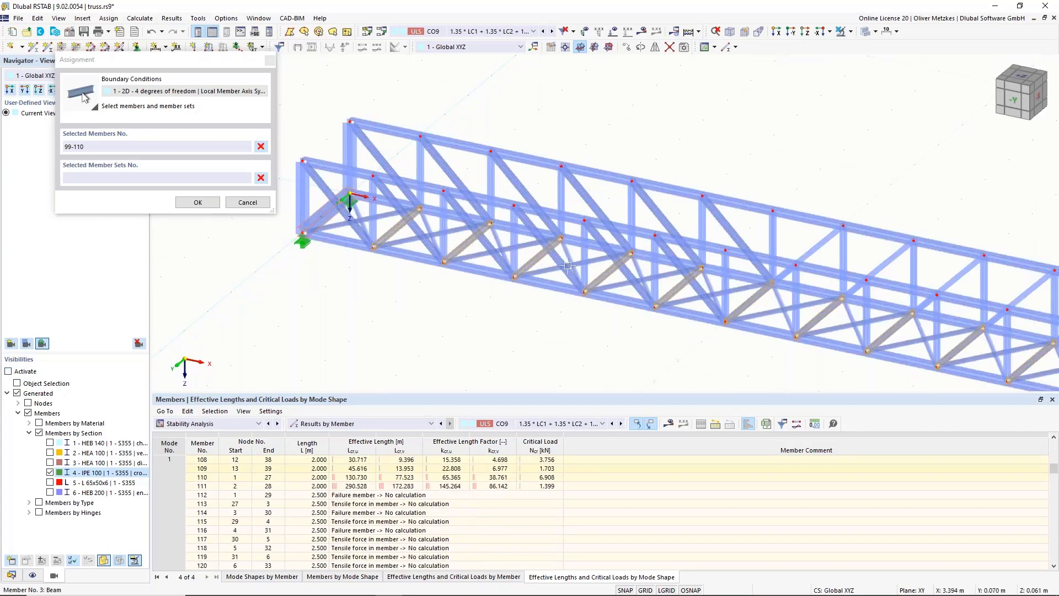
pyautogui.moveTo(882, 331); pyautogui.dragTo(534, 253, button='middle')
pyautogui.click(820, 314)
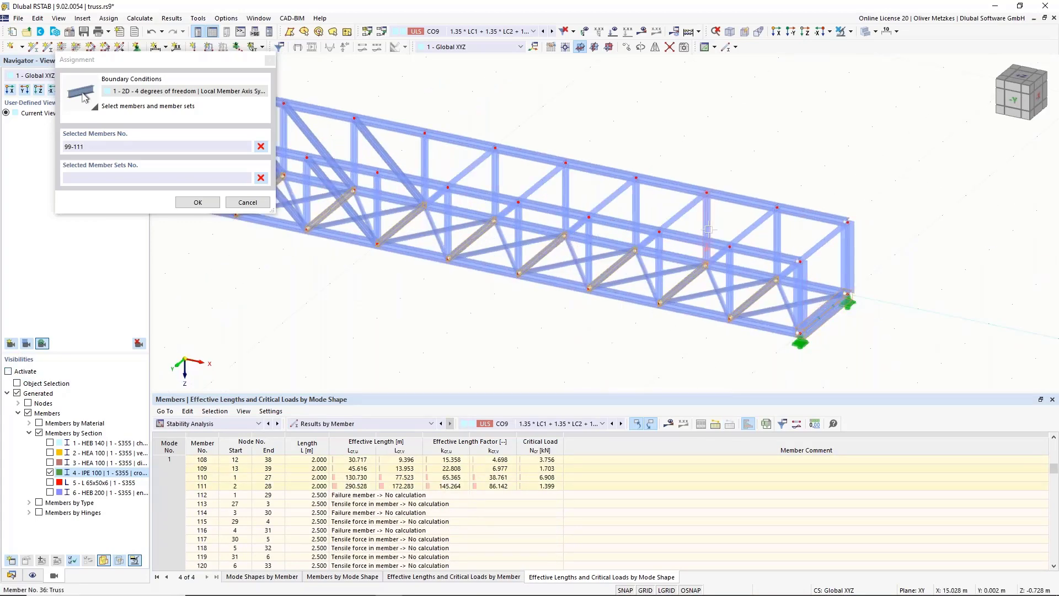
pyautogui.click(198, 202)
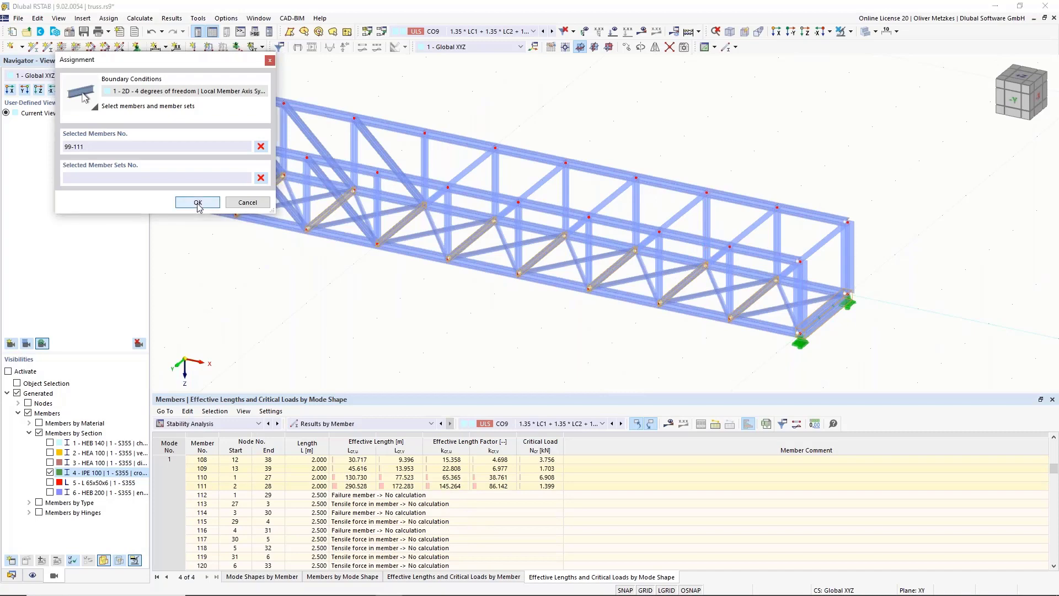
pyautogui.click(715, 515)
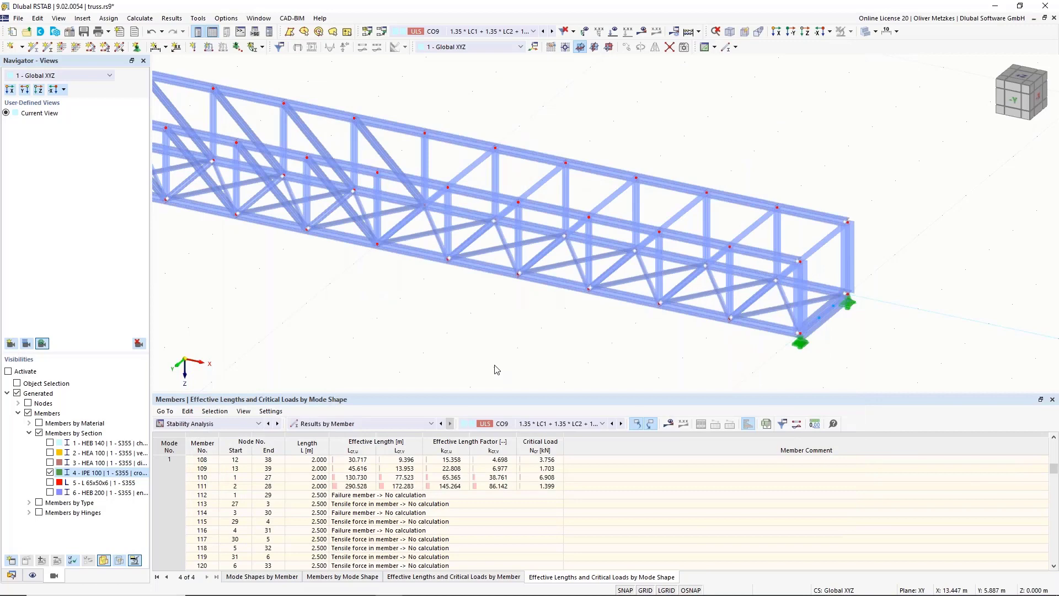
pyautogui.click(11, 575)
pyautogui.scroll(-1, 207, 391)
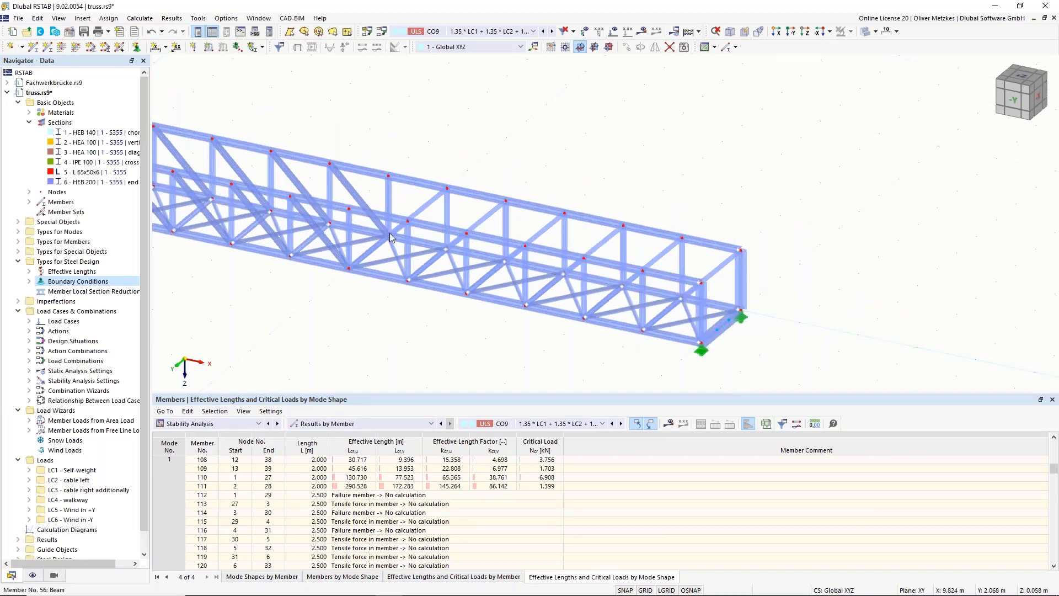
pyautogui.click(463, 31)
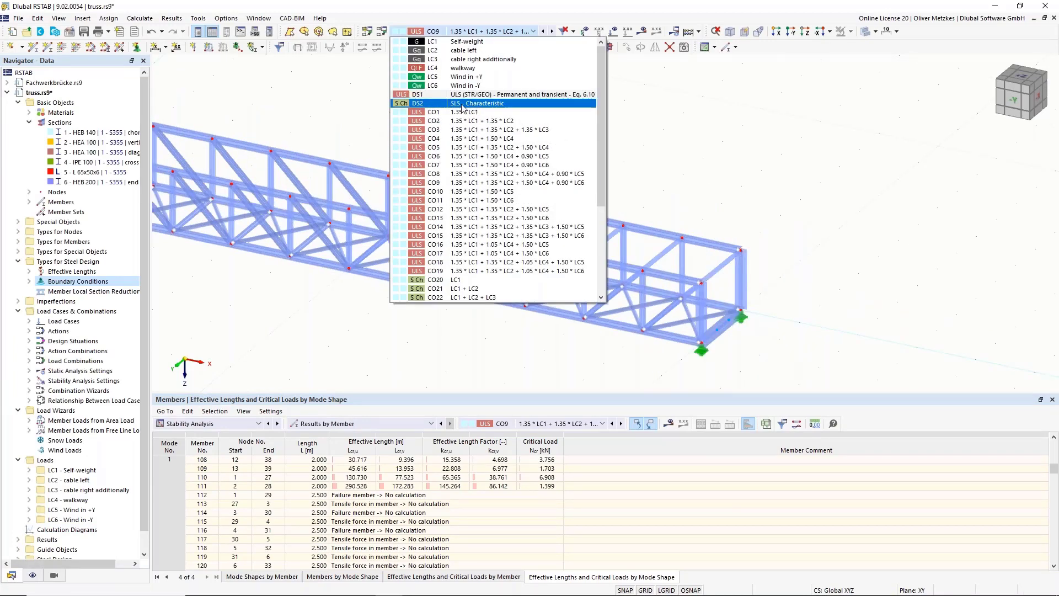
pyautogui.click(324, 98)
pyautogui.scroll(-3, 326, 98)
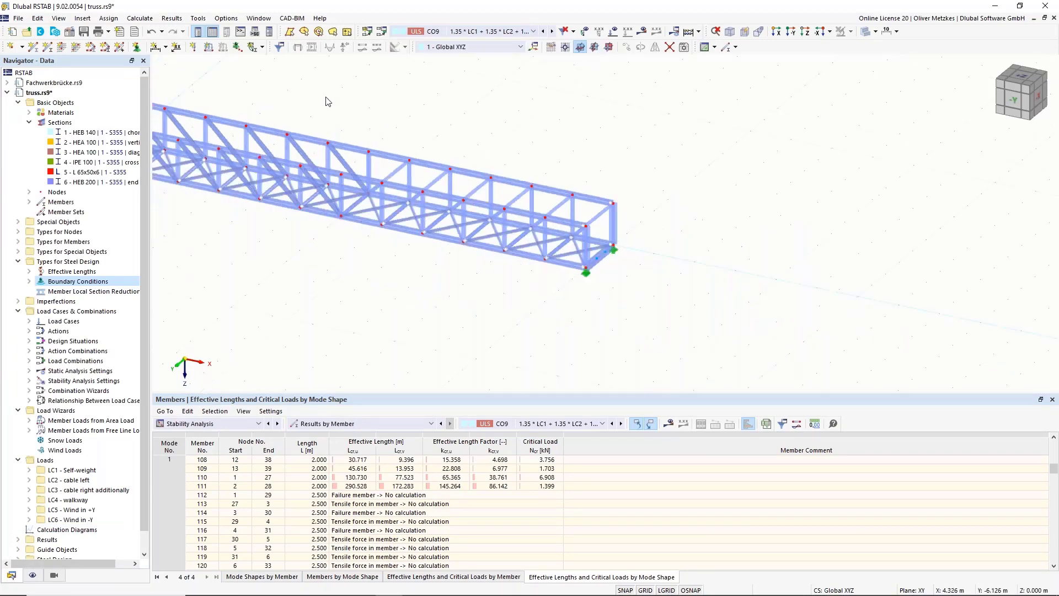
pyautogui.scroll(3, 358, 206)
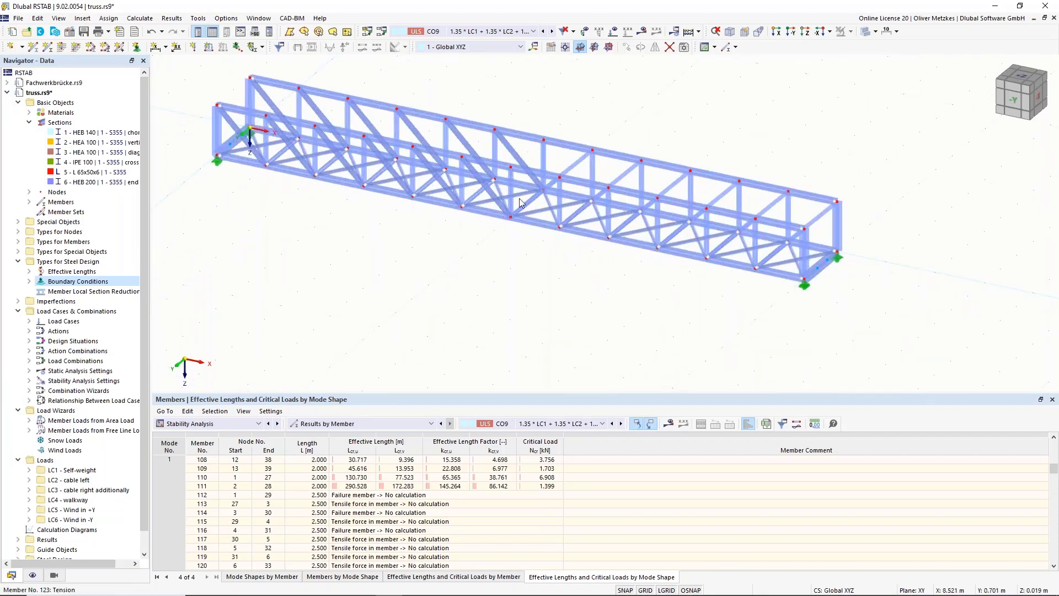
# Edit lower chord members 6 and 55, giving their deflection analysis a user-defined z-axis segment length of 18 m.
pyautogui.keyDown('ctrl'); pyautogui.moveTo(509, 243); pyautogui.dragTo(543, 214, button='middle'); pyautogui.keyUp('ctrl')
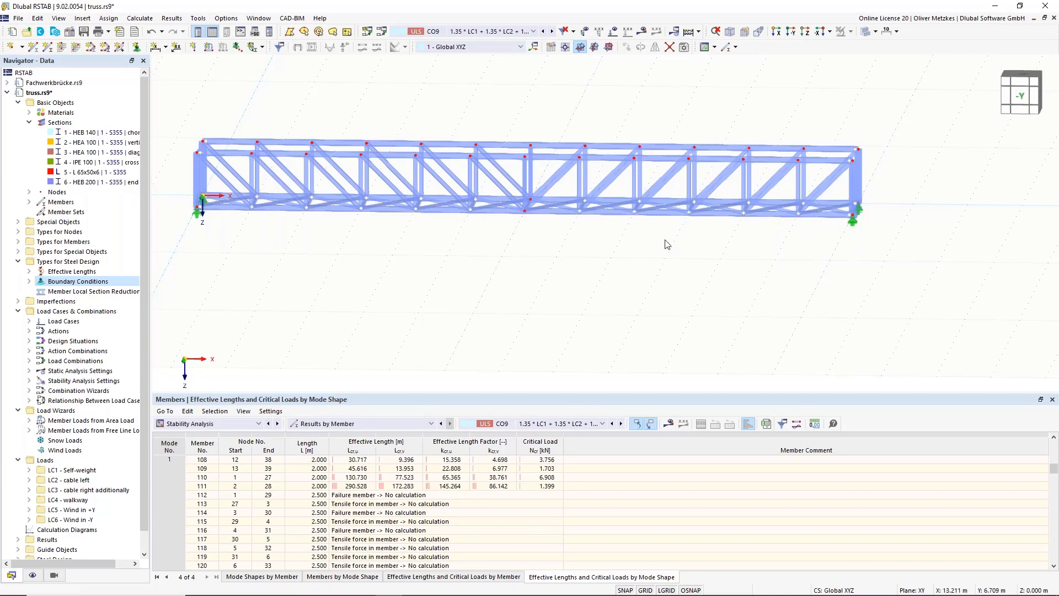
pyautogui.click(503, 212)
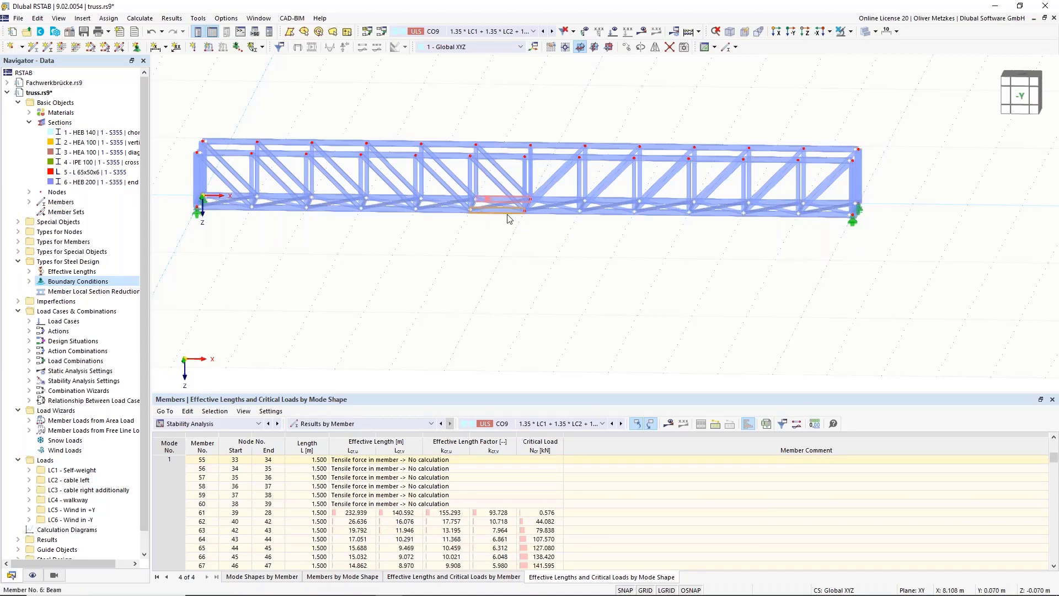
pyautogui.rightClick(508, 212)
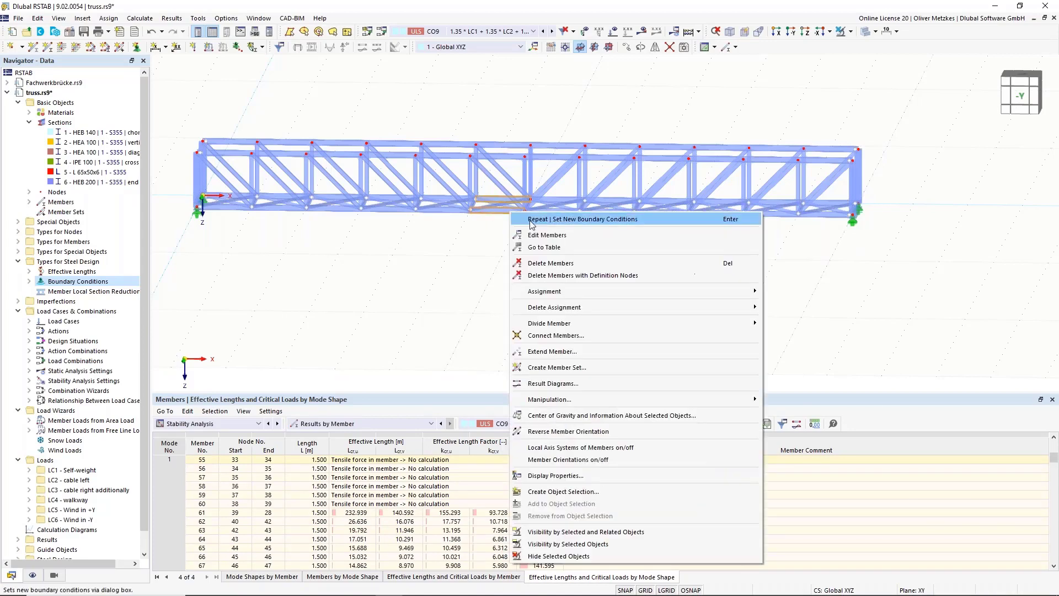
pyautogui.click(560, 236)
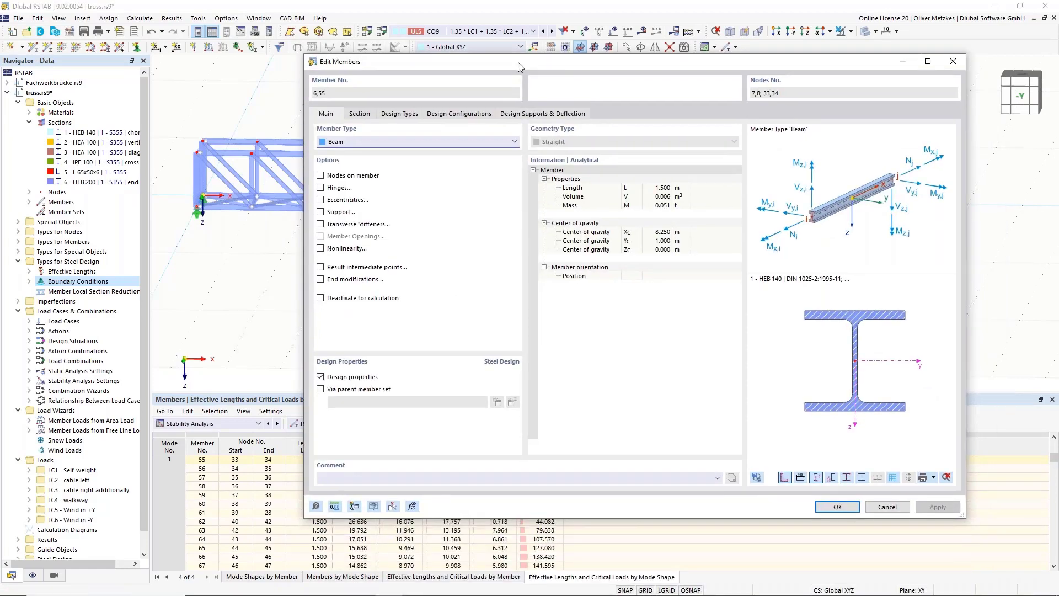
pyautogui.click(542, 118)
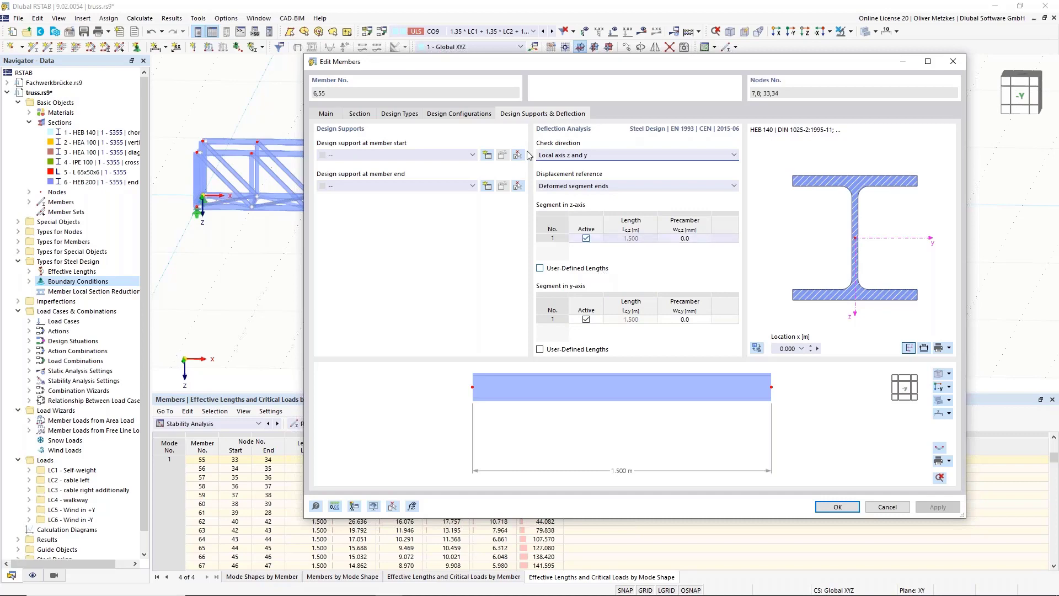
pyautogui.moveTo(518, 65); pyautogui.dragTo(501, 303)
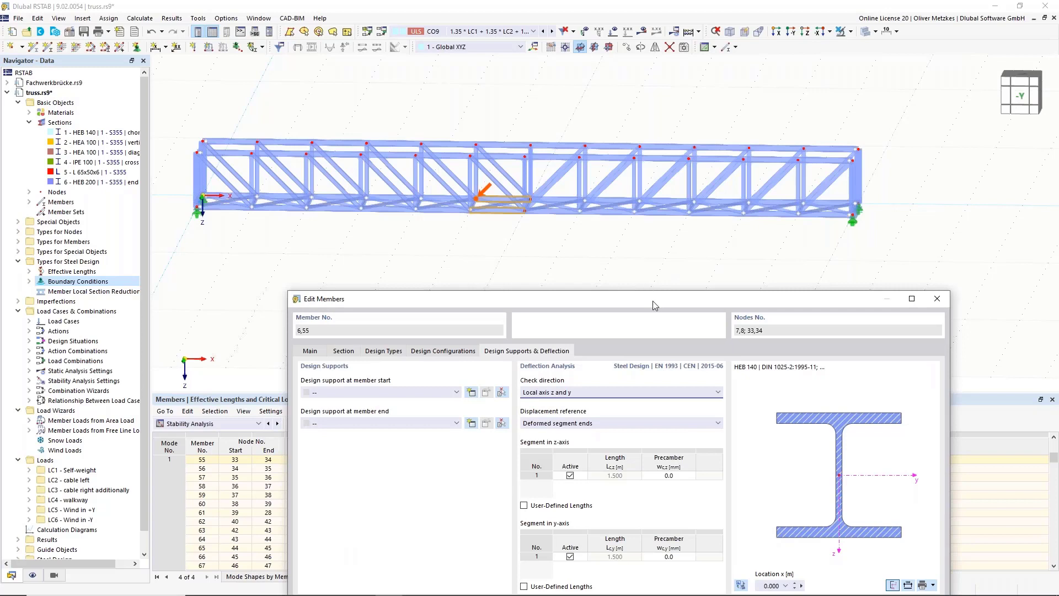
pyautogui.moveTo(653, 300); pyautogui.dragTo(654, 211)
pyautogui.click(548, 418)
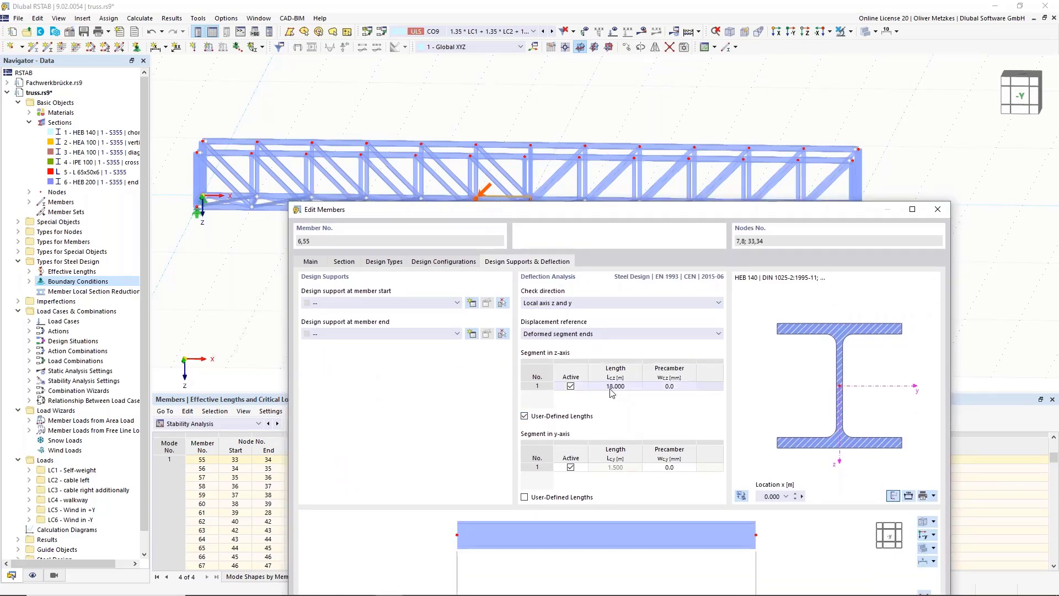
# Give members 6 and 55 a user-defined y-axis segment length of 18 m for the deflection analysis.
pyautogui.click(563, 496)
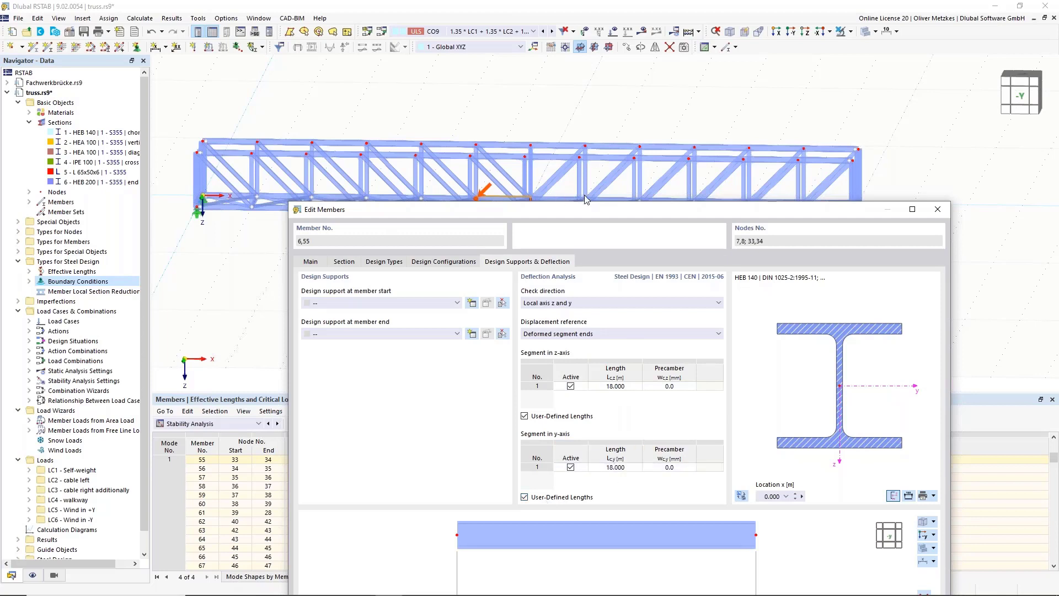
pyautogui.moveTo(613, 210); pyautogui.dragTo(588, 251)
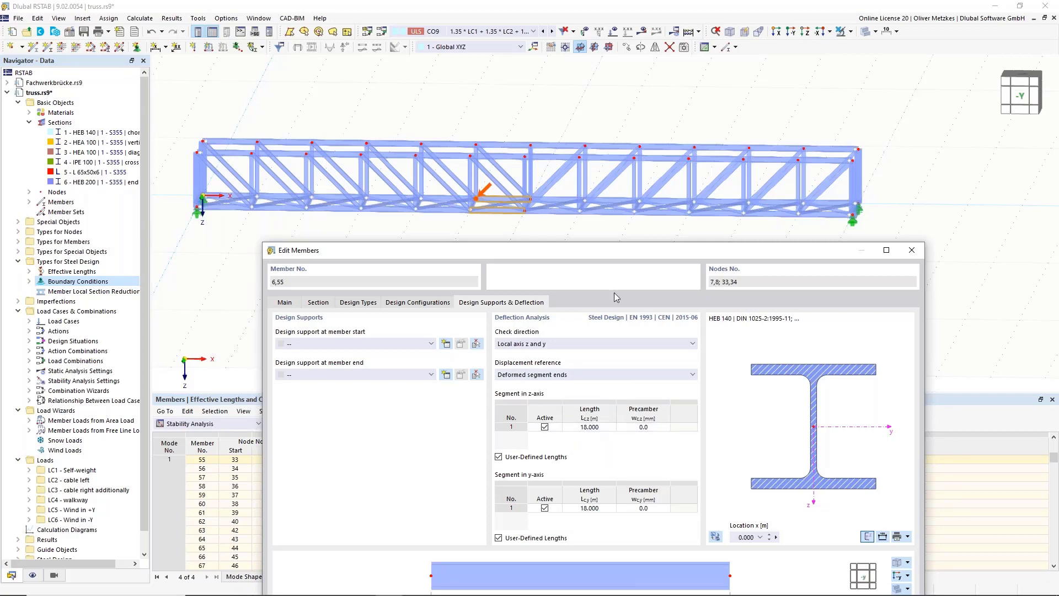
pyautogui.moveTo(614, 250); pyautogui.dragTo(684, 228)
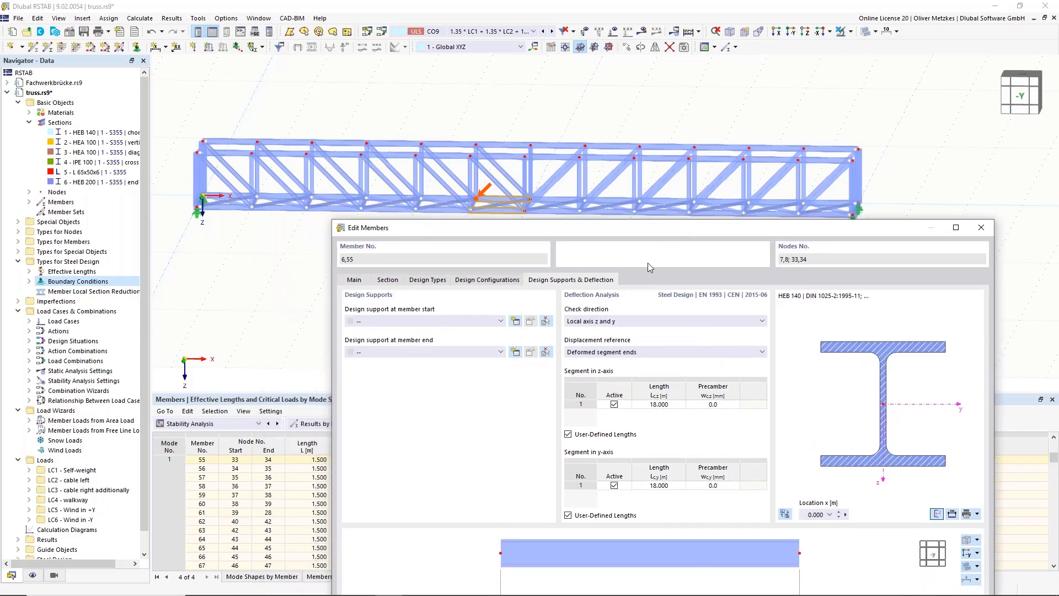
# Edit the Default serviceability configuration of members 6 and 55, setting the characteristic beam deflection limit to L/200.
pyautogui.click(505, 280)
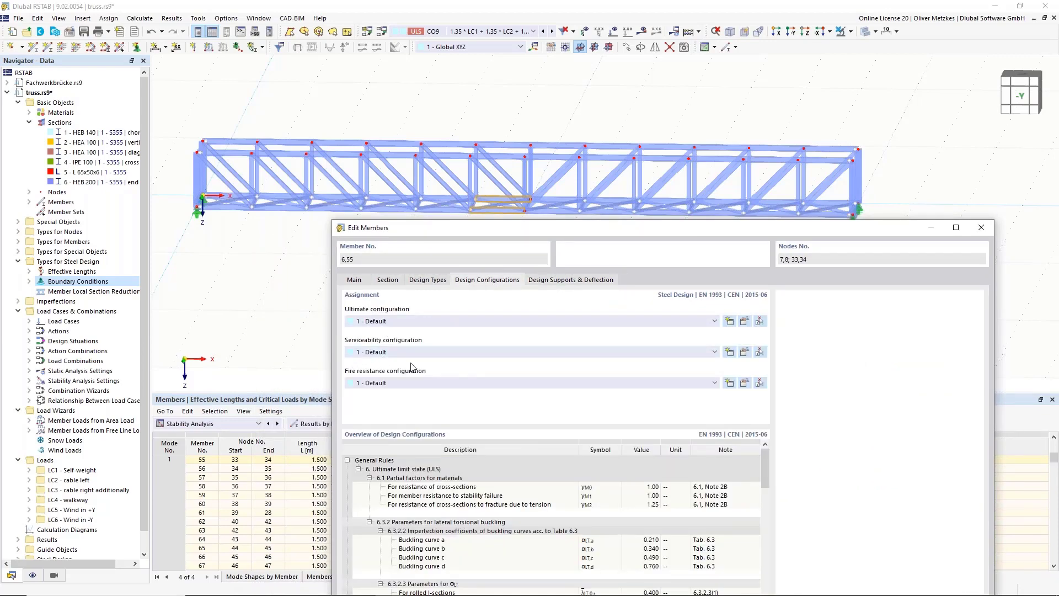
pyautogui.click(745, 353)
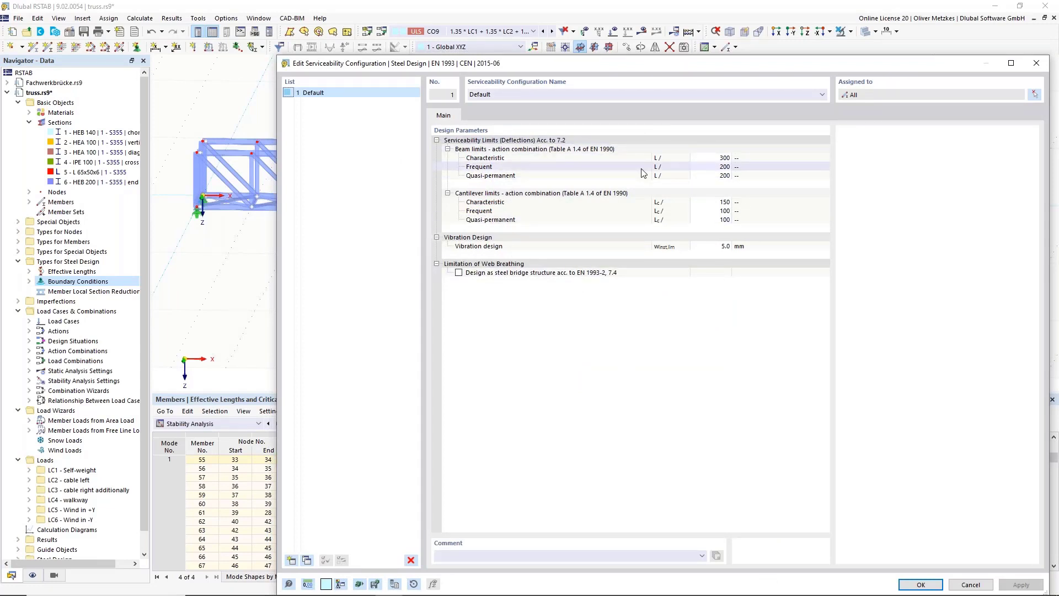
pyautogui.click(714, 158)
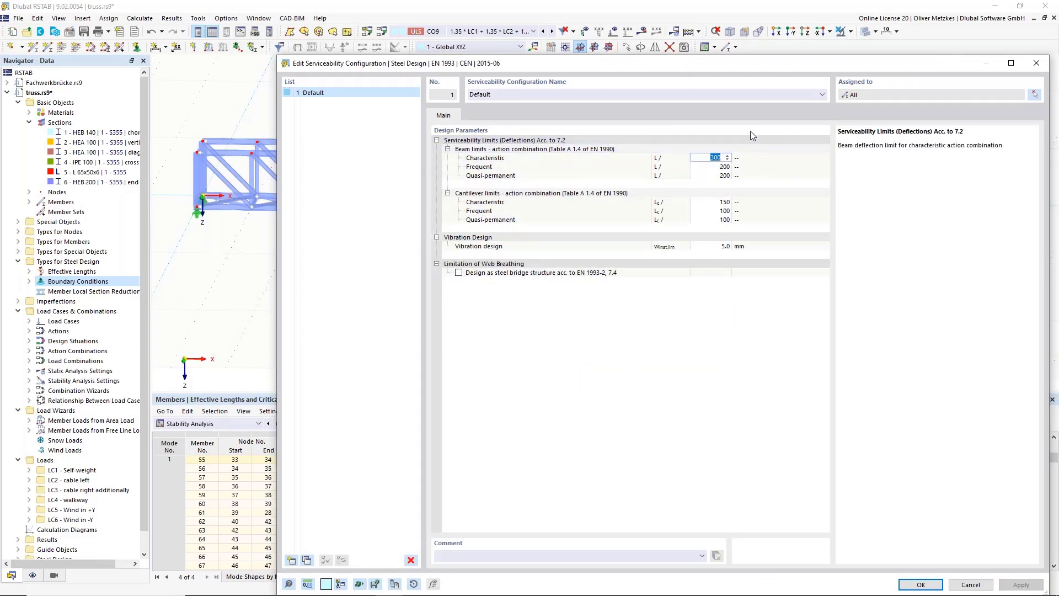
pyautogui.write('200')
pyautogui.press('Return')
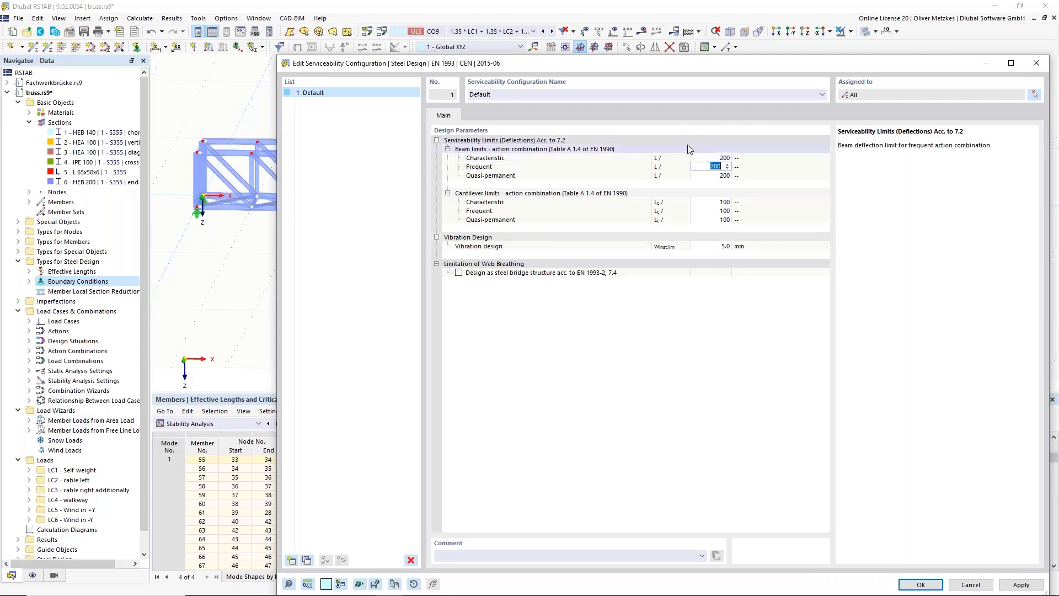
# Clear the Default serviceability configuration's assignment to all members and member sets.
pyautogui.moveTo(678, 64); pyautogui.dragTo(470, 442)
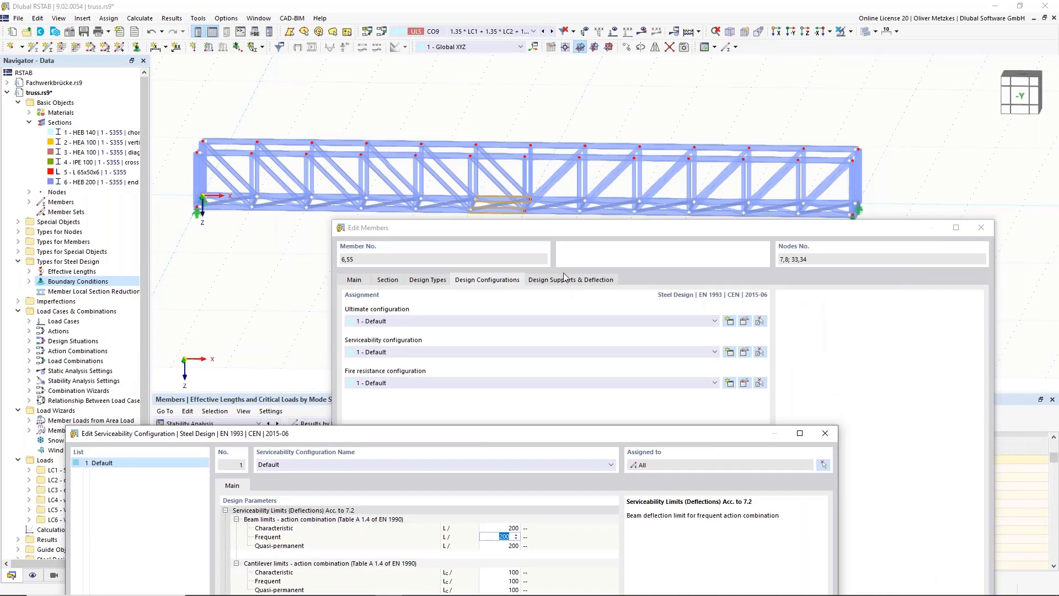
pyautogui.moveTo(585, 435); pyautogui.dragTo(617, 398)
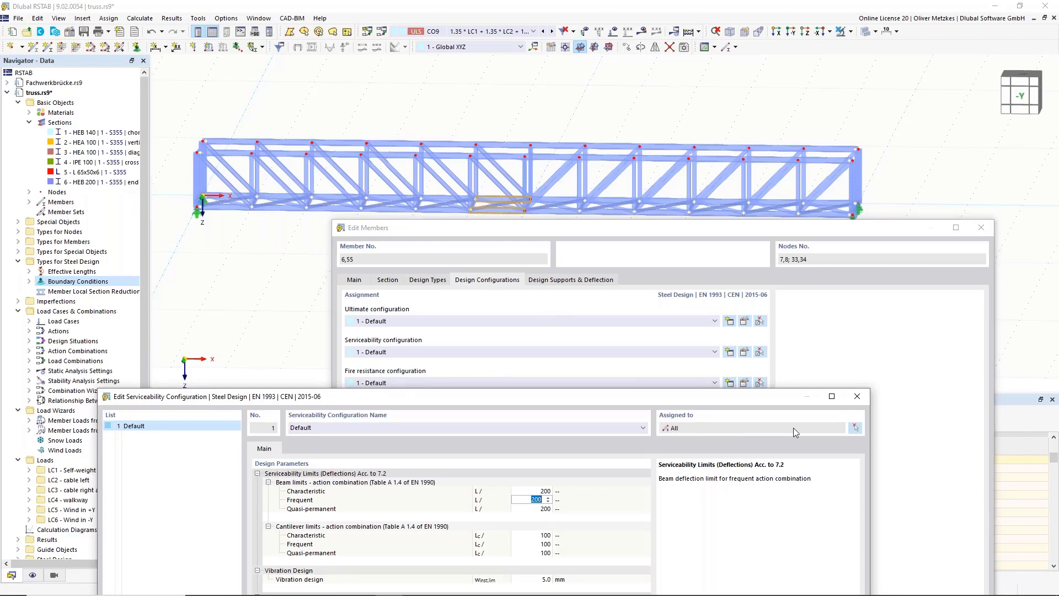
pyautogui.click(855, 430)
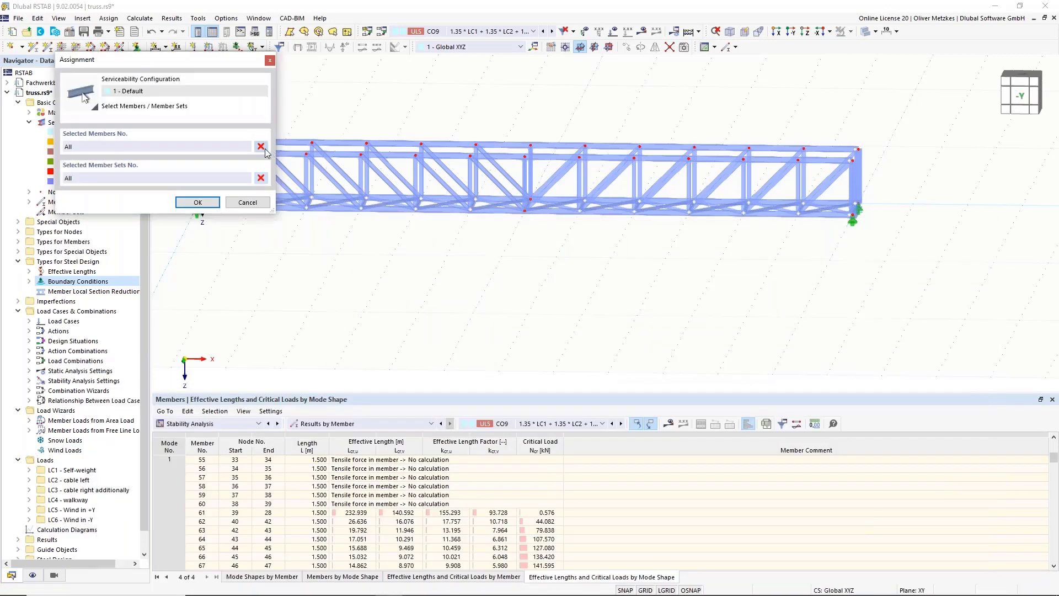
pyautogui.click(261, 178)
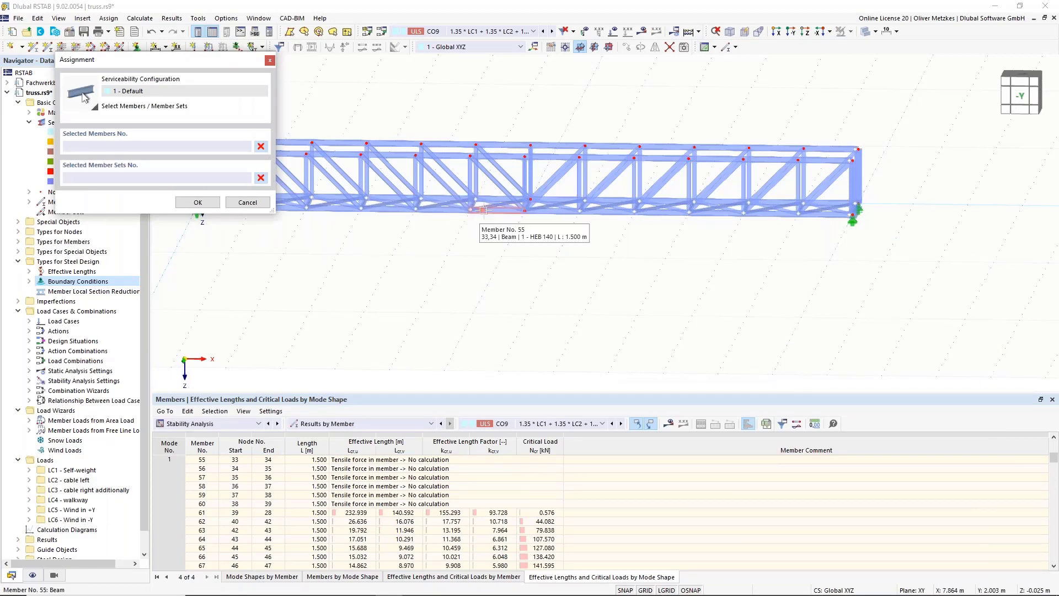
pyautogui.click(491, 200)
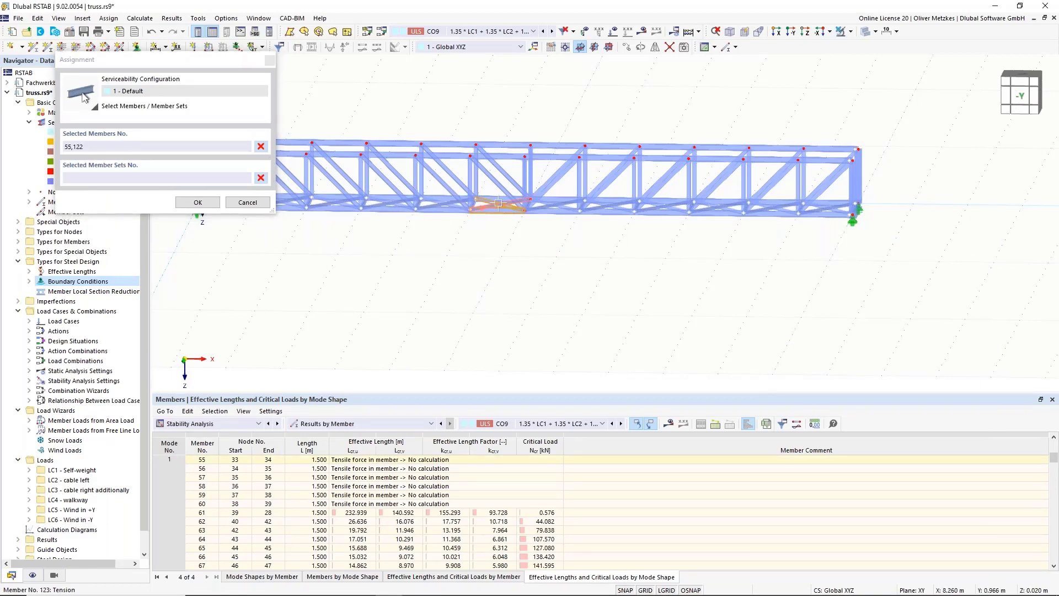
pyautogui.click(499, 202)
pyautogui.click(261, 146)
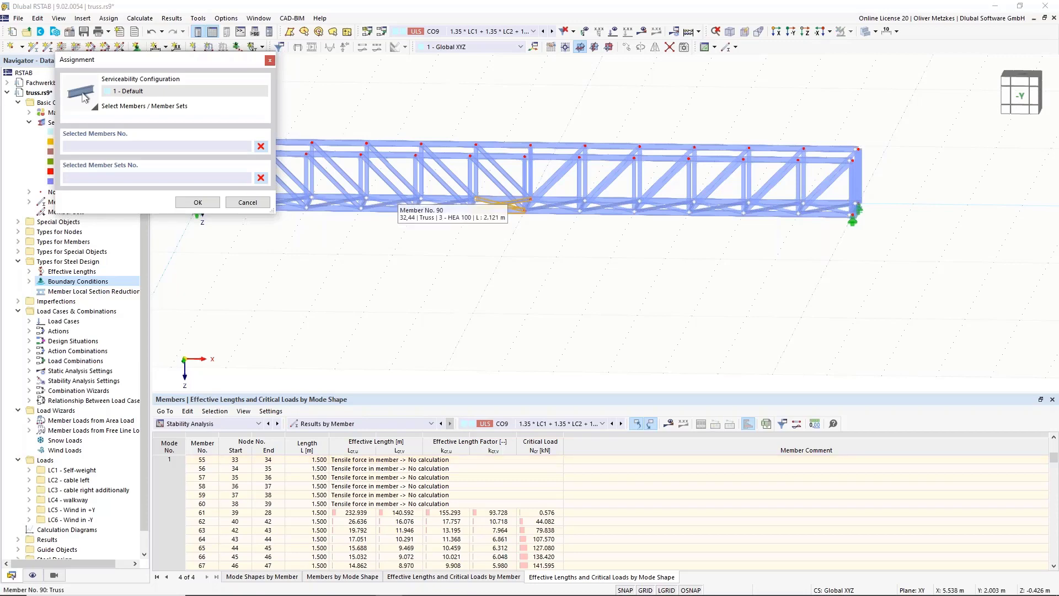
# Assign the Default serviceability configuration only to lower chord members 6 and 55, and accept the configuration and member edits.
pyautogui.click(486, 212)
pyautogui.scroll(5, 498, 195)
pyautogui.click(499, 204)
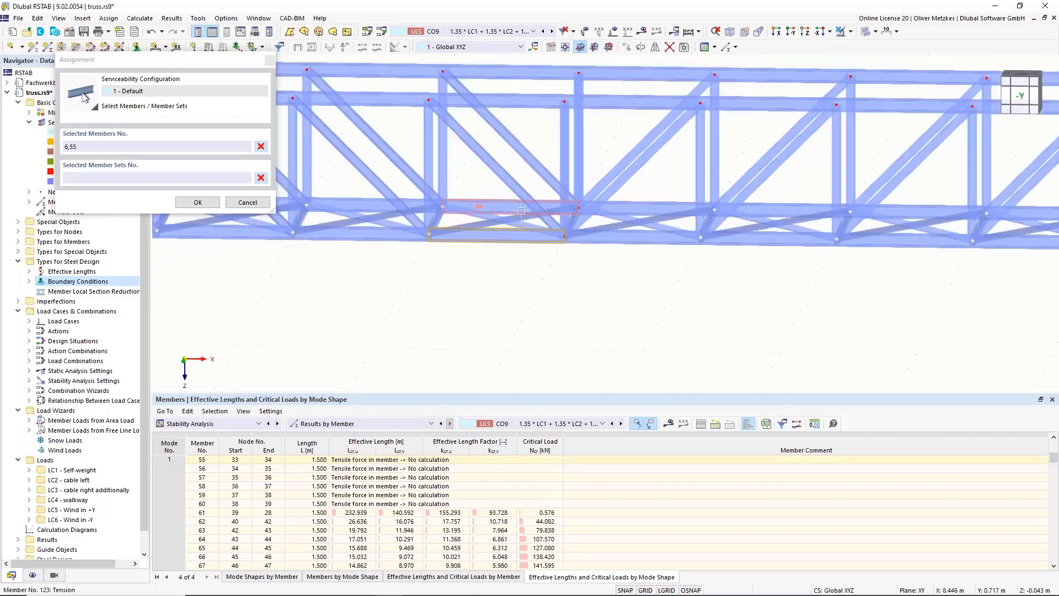
pyautogui.scroll(-2, 521, 212)
pyautogui.scroll(-3, 521, 212)
pyautogui.click(197, 202)
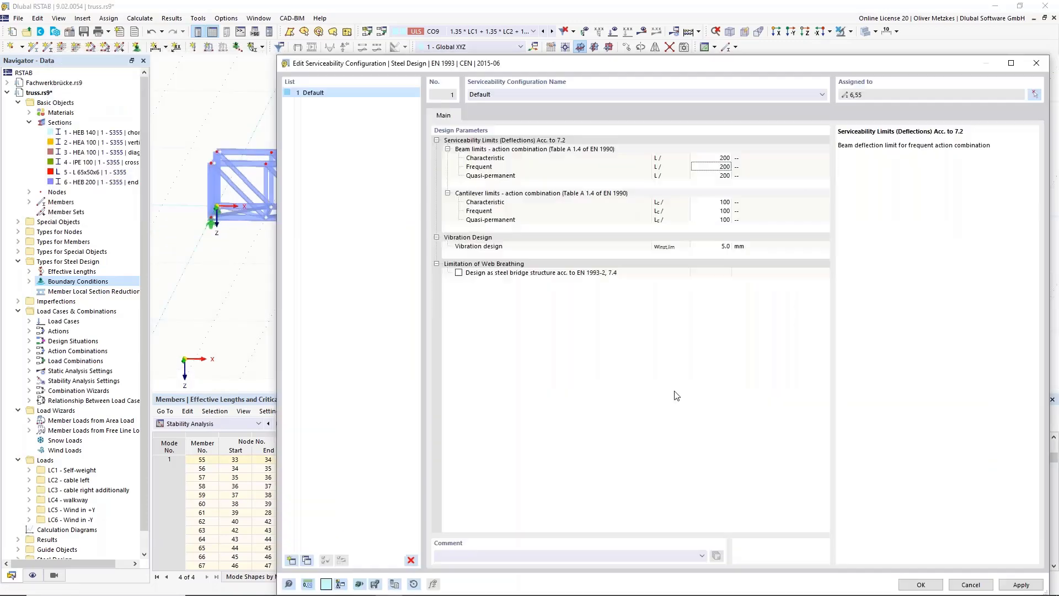
pyautogui.click(921, 583)
pyautogui.moveTo(836, 225); pyautogui.dragTo(759, 42)
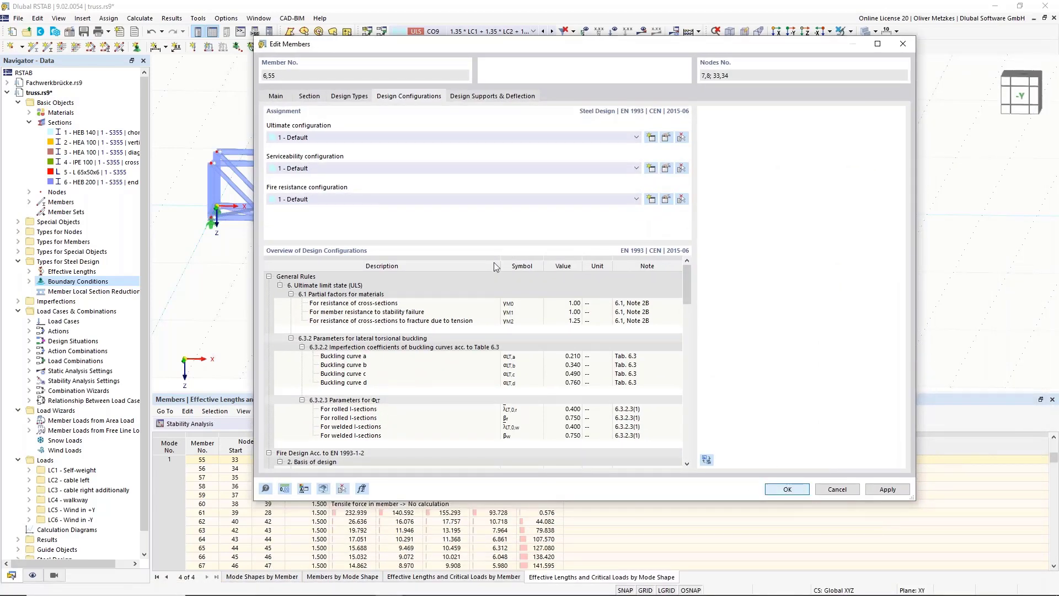
pyautogui.press('Return')
# Check which serviceability configuration is assigned to lower chord member 53, leaving the member unchanged.
pyautogui.doubleClick(417, 217)
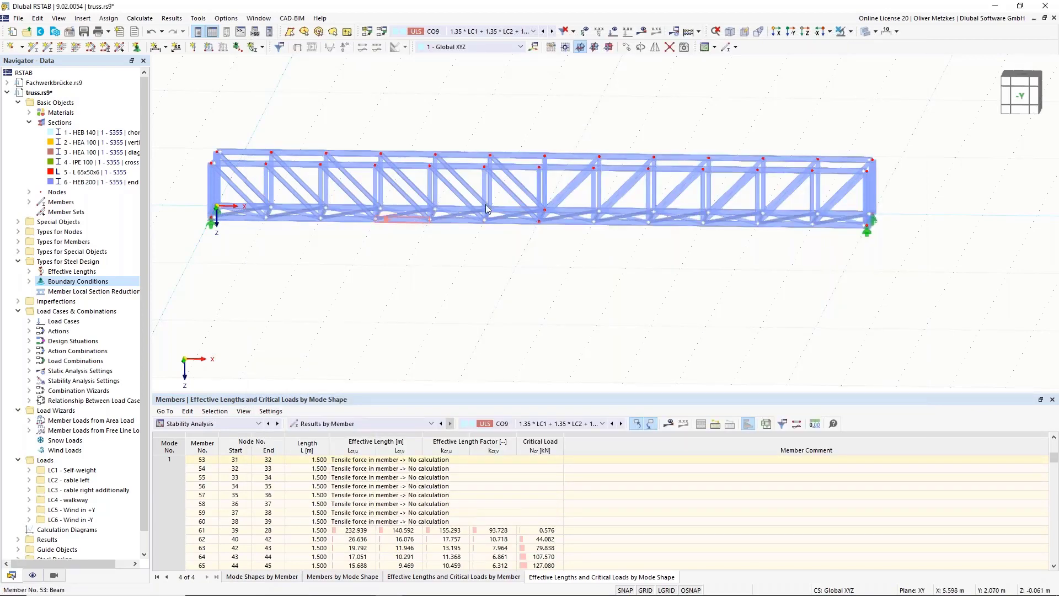
pyautogui.click(429, 98)
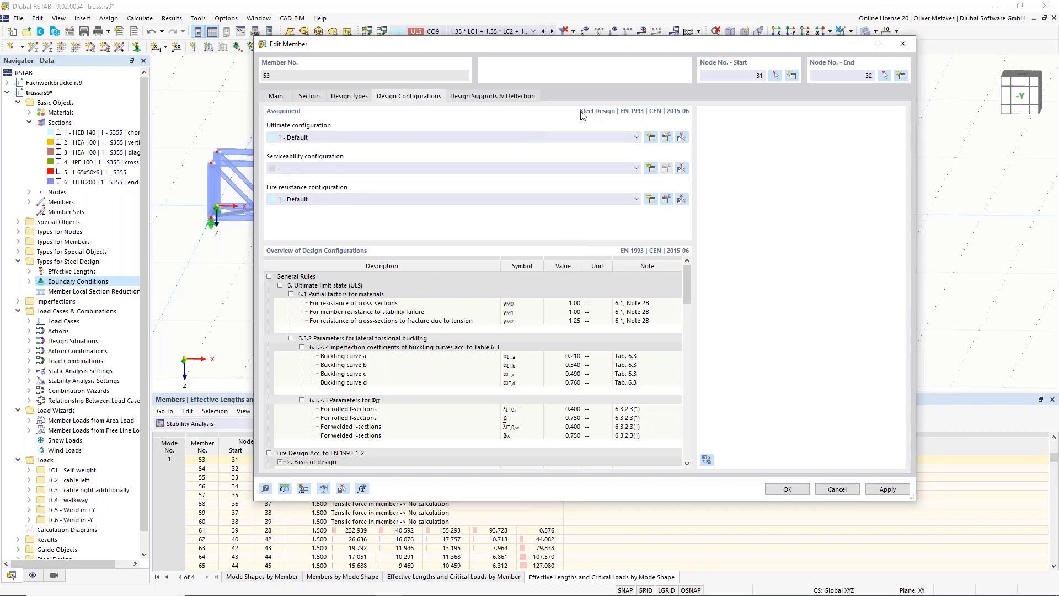
pyautogui.click(836, 490)
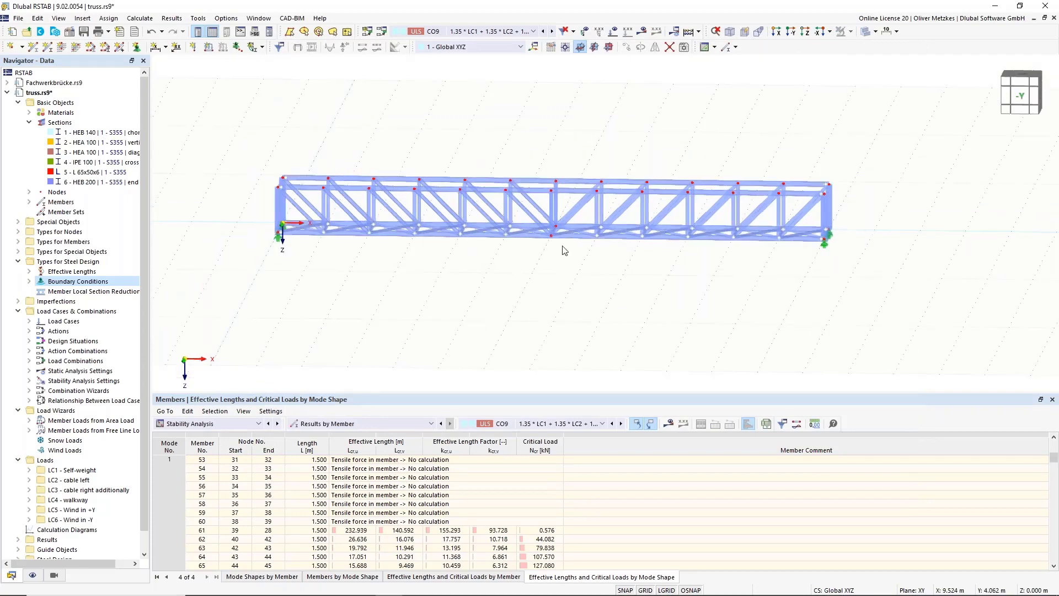
# Review the steel design input tables for design situations, objects to design, materials, sections, and ultimate and serviceability configurations.
pyautogui.click(236, 424)
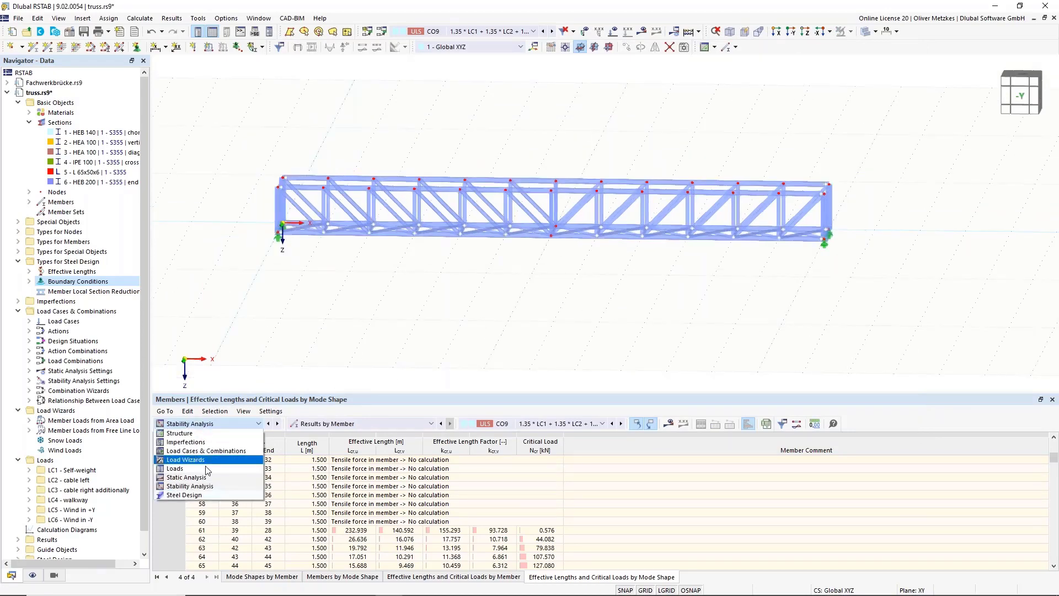
pyautogui.click(199, 498)
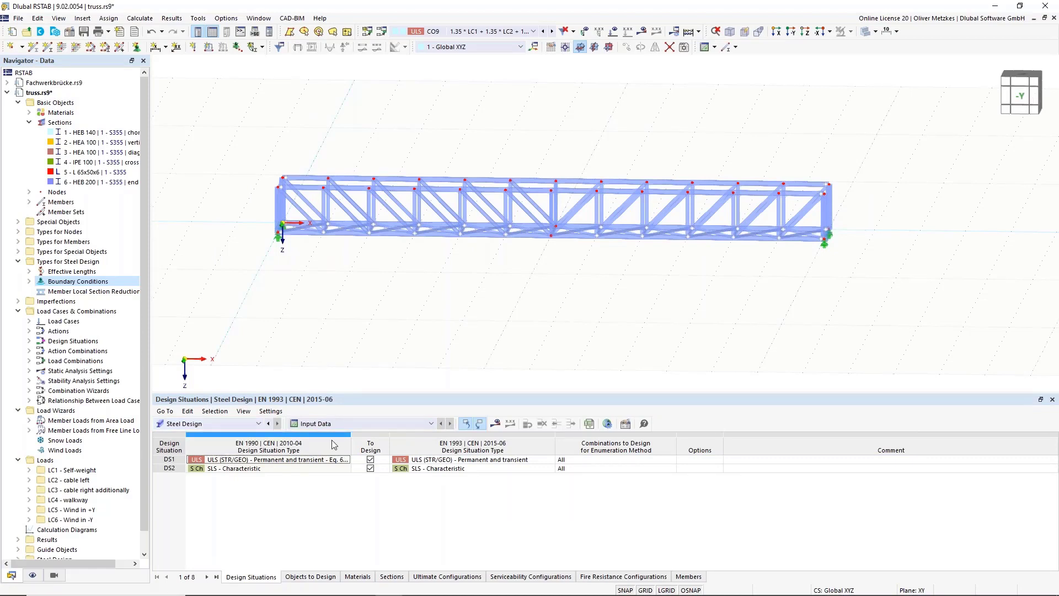
pyautogui.click(303, 579)
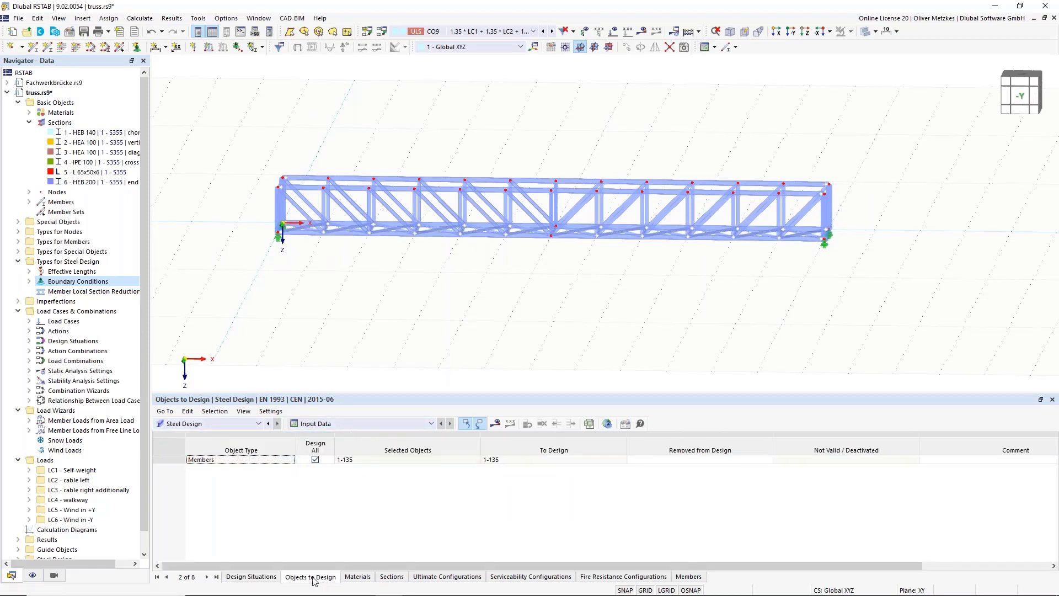
pyautogui.click(370, 580)
pyautogui.click(390, 576)
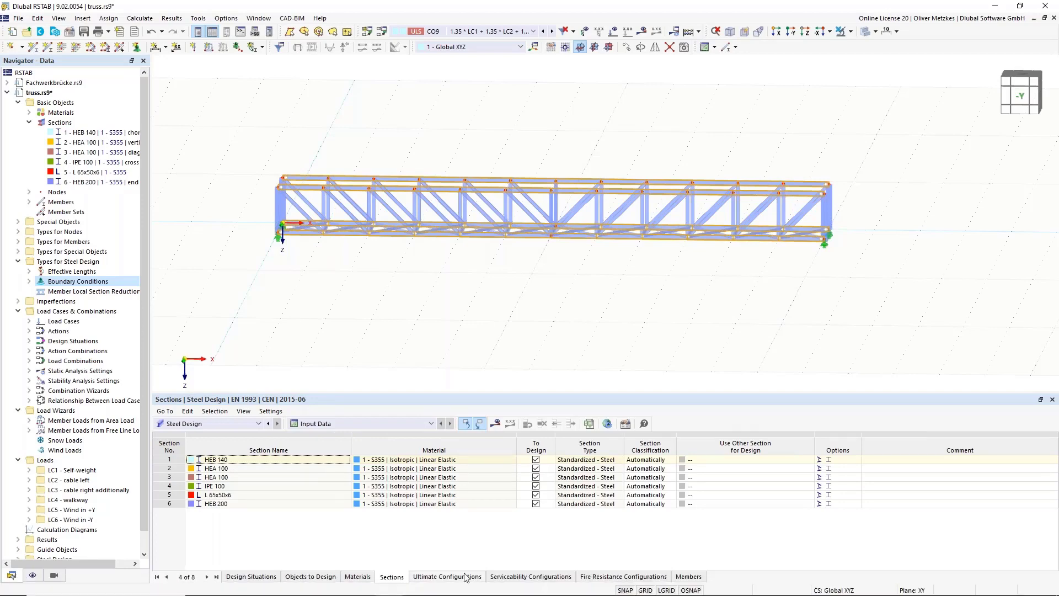
pyautogui.click(447, 577)
pyautogui.click(517, 579)
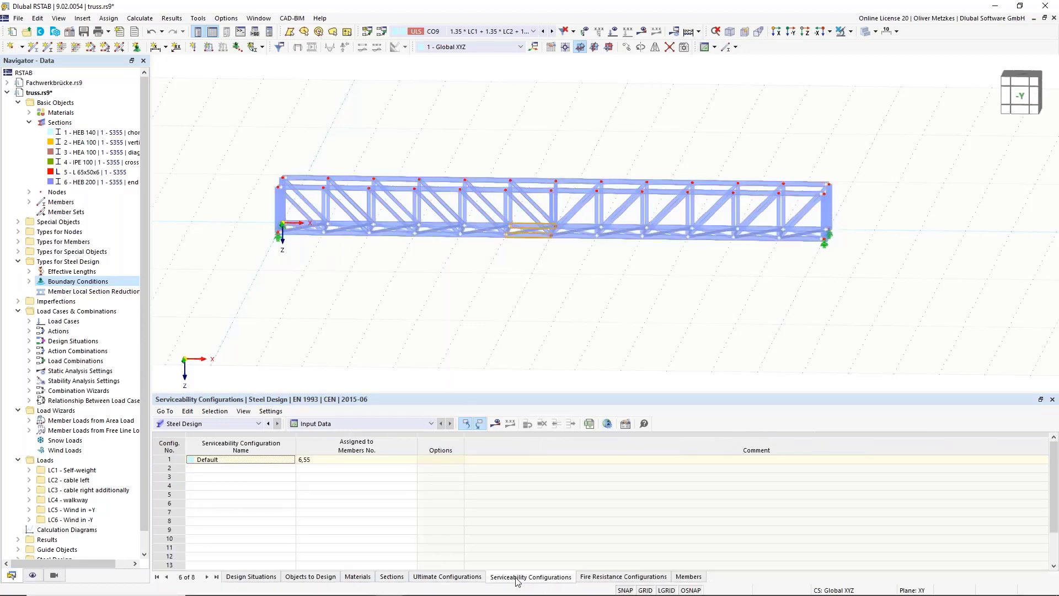
# Review the Default ultimate configuration and create a second one with stability design deactivated.
pyautogui.click(457, 577)
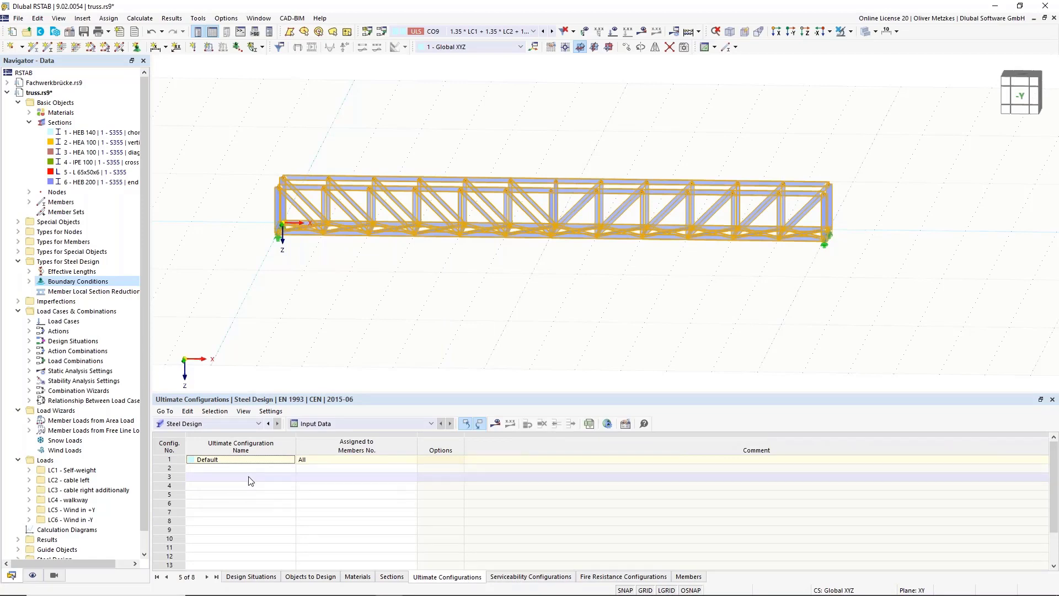
pyautogui.doubleClick(178, 462)
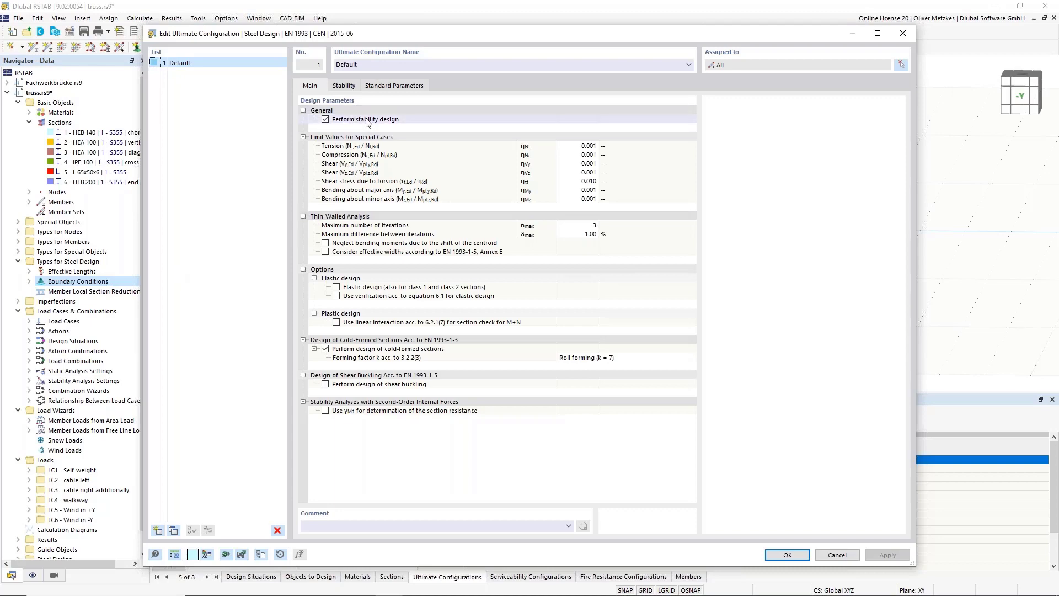
pyautogui.moveTo(395, 34); pyautogui.dragTo(445, 360)
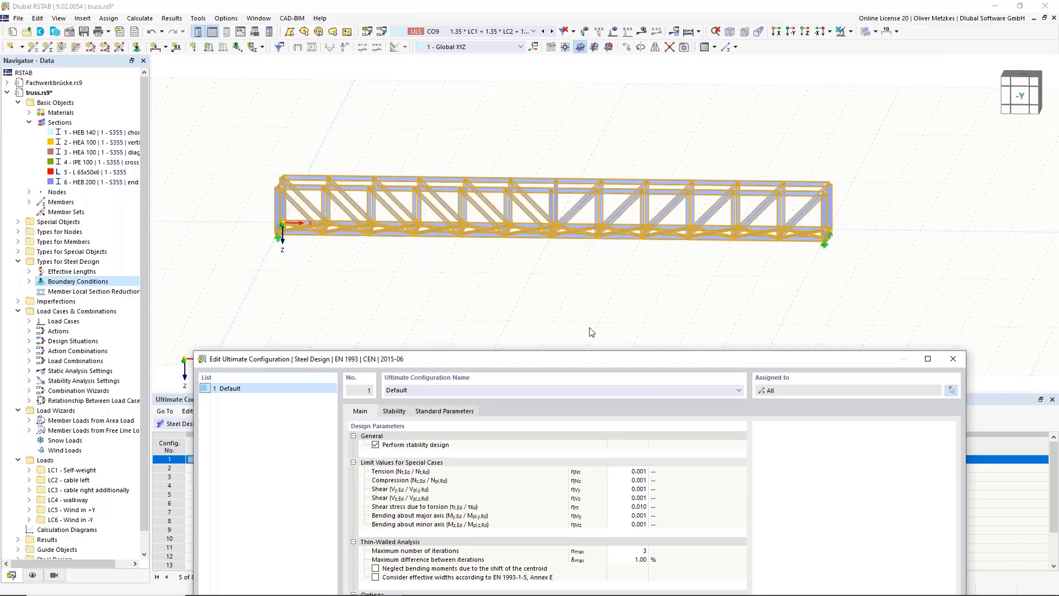
pyautogui.moveTo(600, 354); pyautogui.dragTo(640, 270)
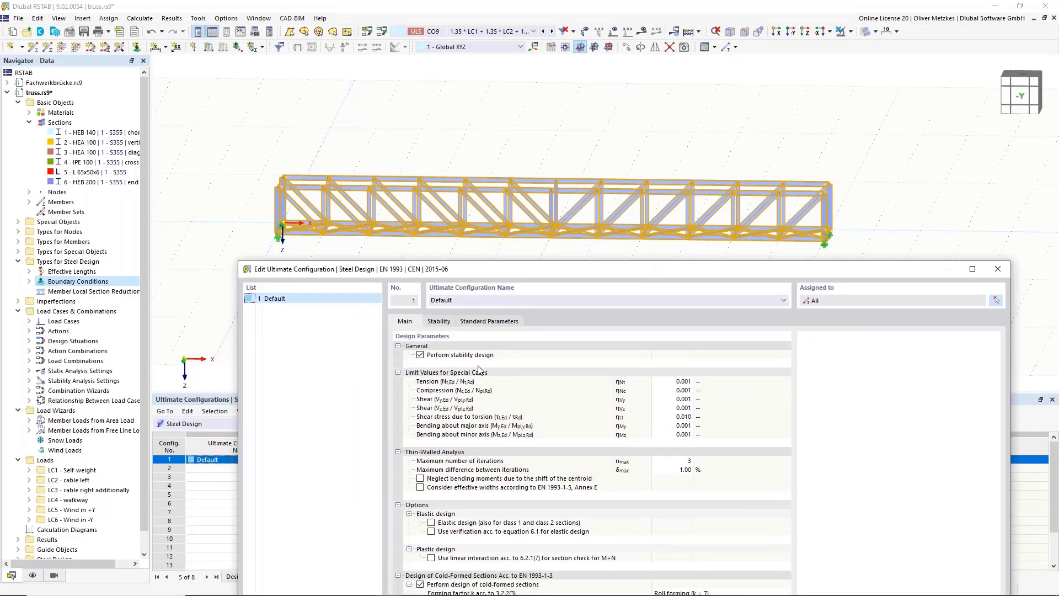
pyautogui.moveTo(557, 273); pyautogui.dragTo(567, 34)
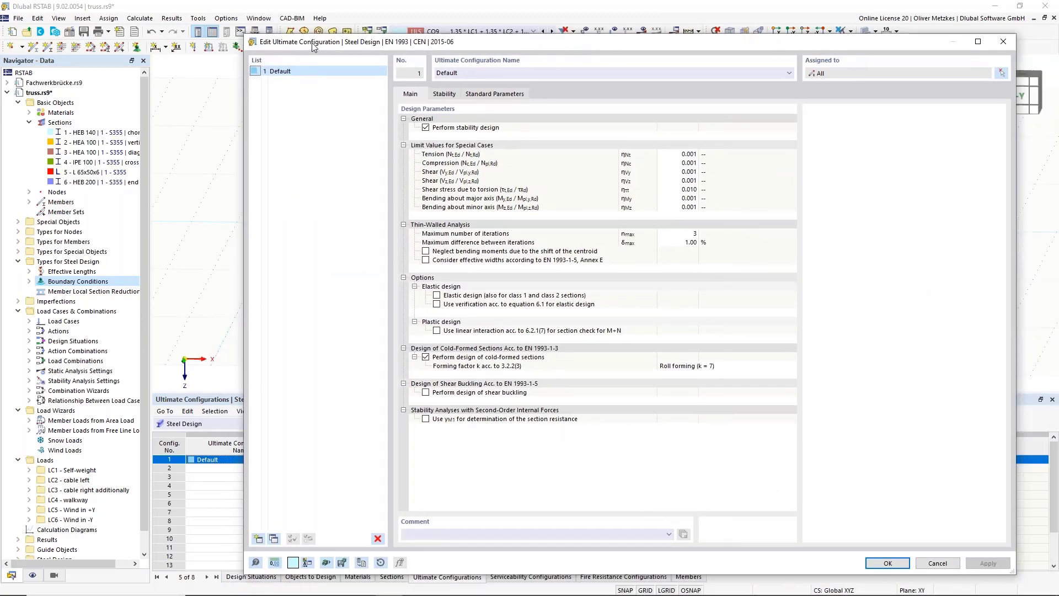
pyautogui.click(258, 539)
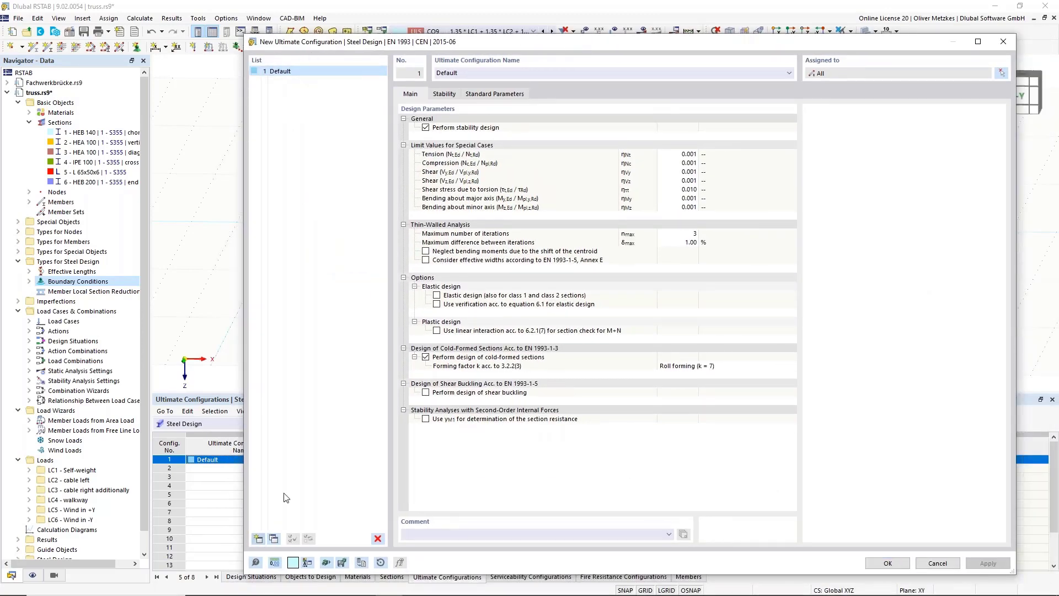
pyautogui.click(427, 128)
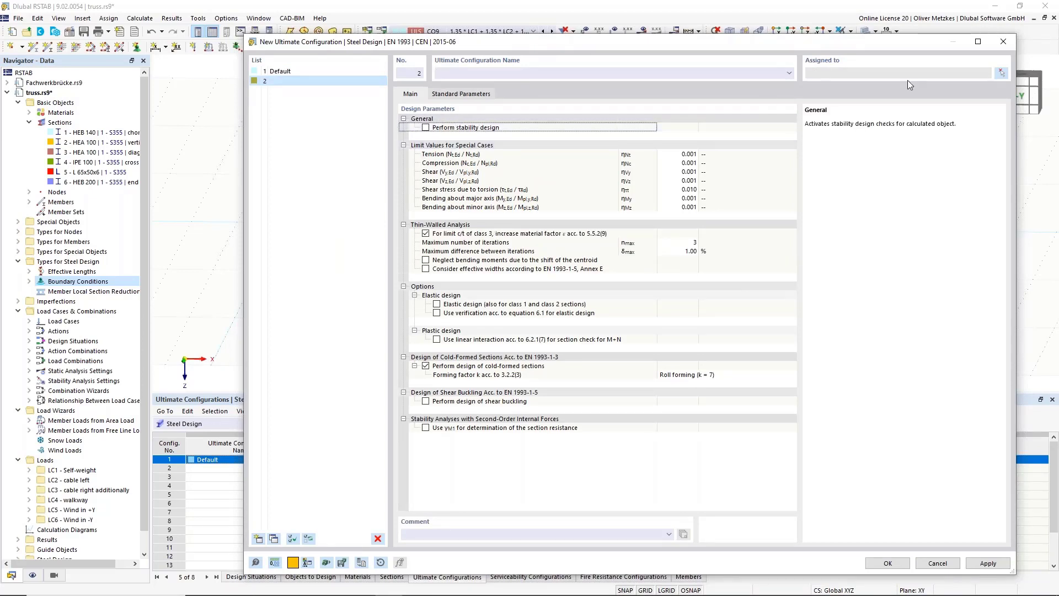
# Start picking members for ultimate configuration 2 and restrict the visible members to the HEB 140 chord section.
pyautogui.click(1002, 72)
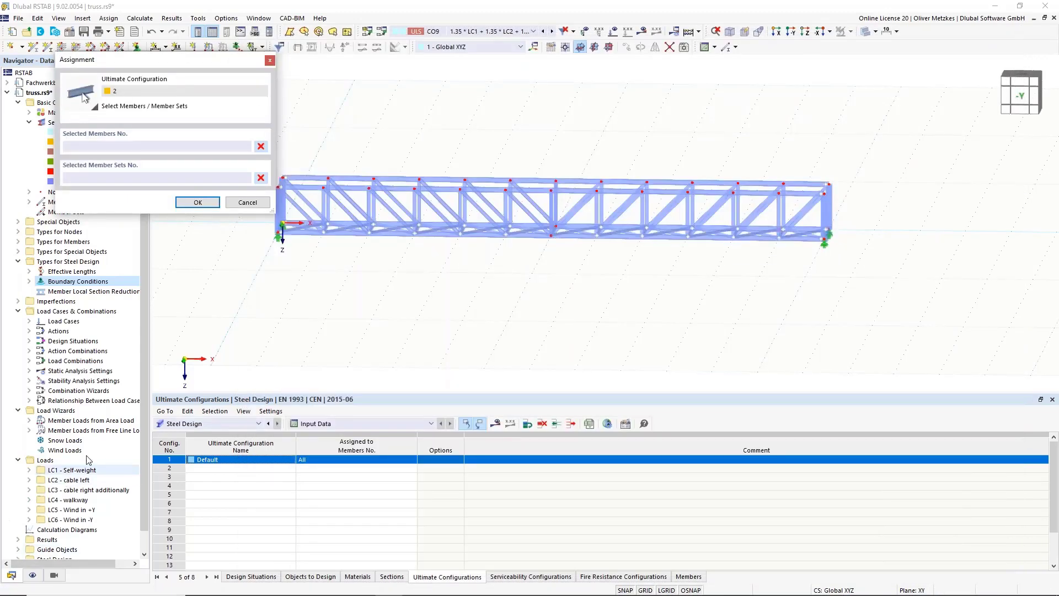
pyautogui.click(55, 574)
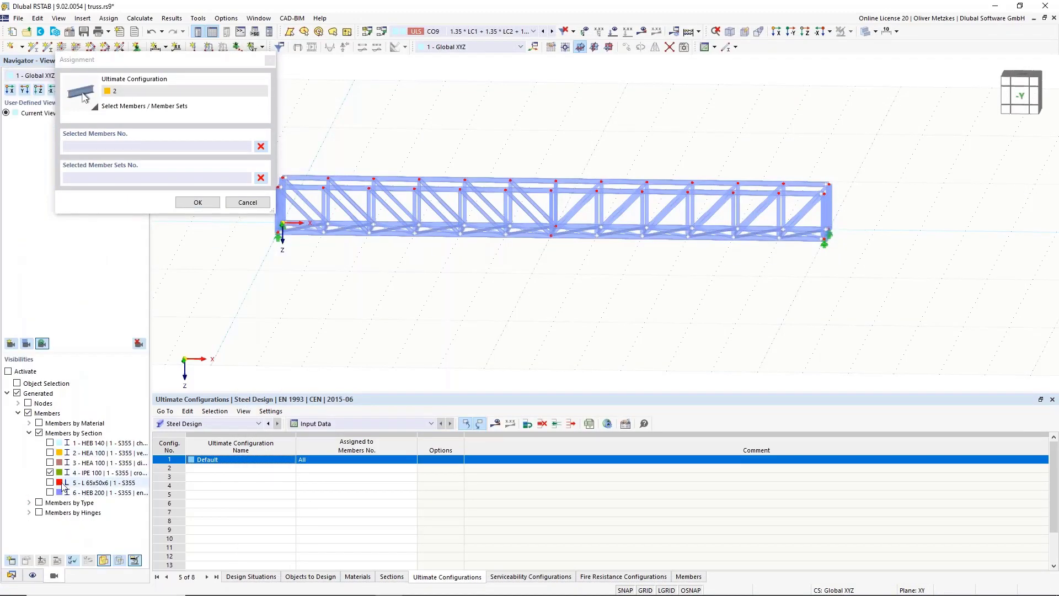
pyautogui.click(50, 443)
pyautogui.click(50, 473)
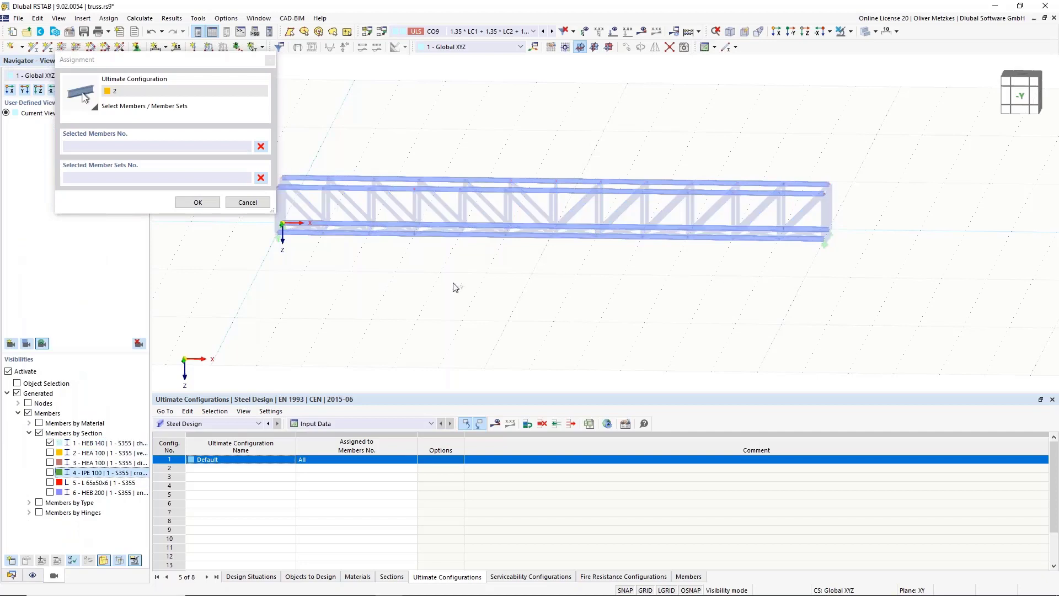
# Assign ultimate configuration 2 to lower chord members 1-12 and 50-61 and accept the new configuration.
pyautogui.moveTo(512, 262); pyautogui.dragTo(532, 240, button='middle')
pyautogui.keyDown('ctrl'); pyautogui.moveTo(532, 241); pyautogui.dragTo(515, 234, button='middle'); pyautogui.keyUp('ctrl')
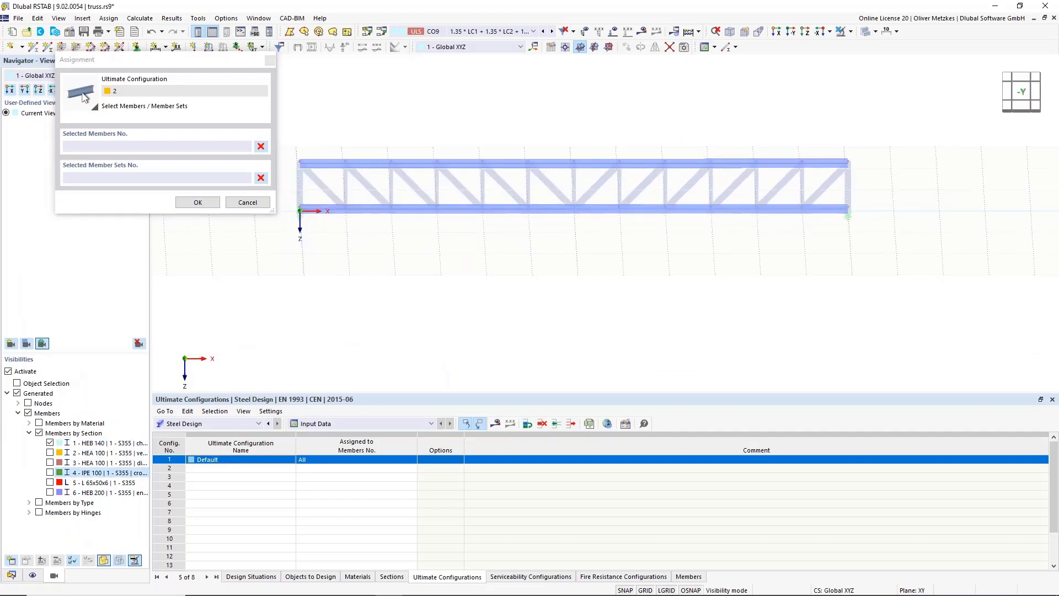
pyautogui.moveTo(292, 200); pyautogui.dragTo(907, 262)
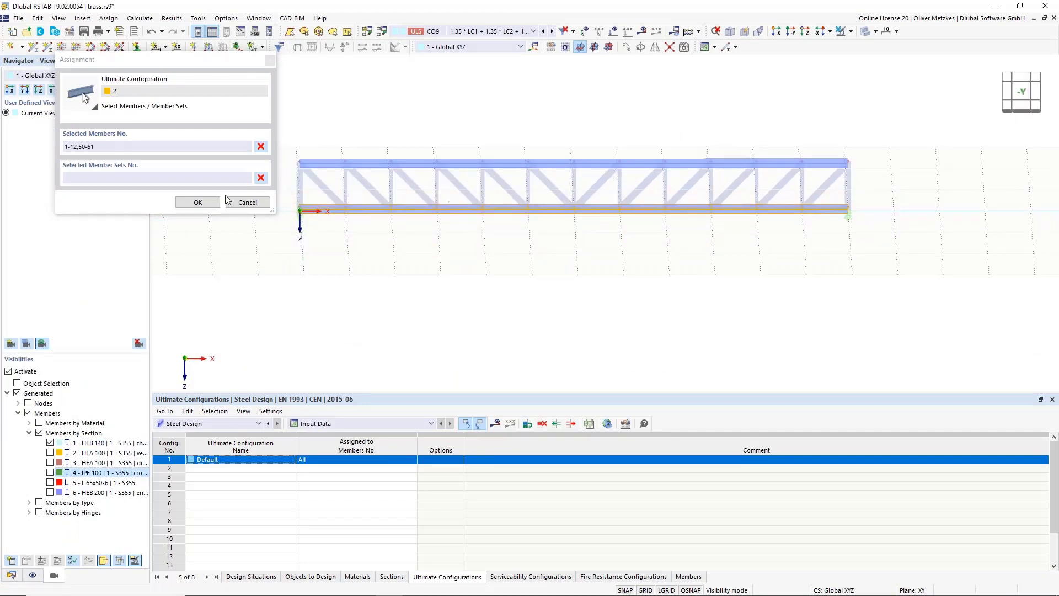
pyautogui.click(197, 202)
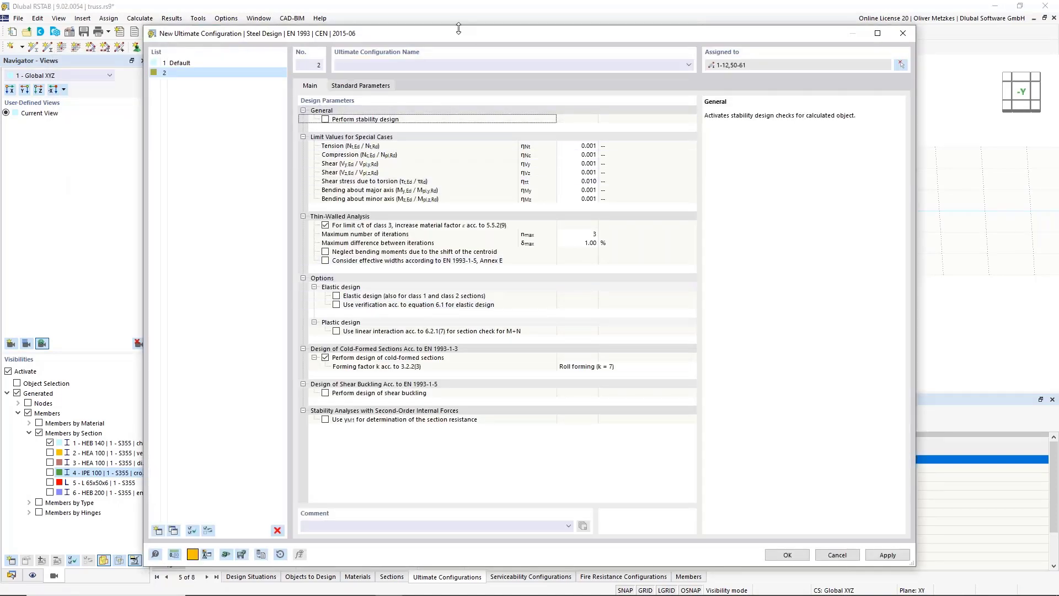
pyautogui.moveTo(471, 33); pyautogui.dragTo(565, 52)
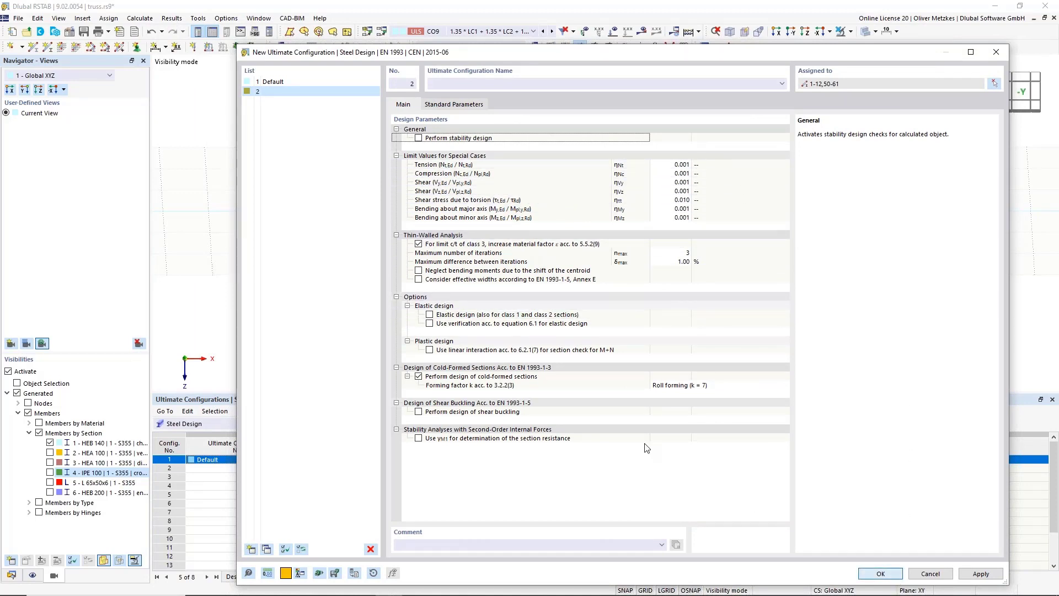
pyautogui.click(892, 574)
# Calculate the steel design and inspect the design check ratios along the truss chords, focusing on the overstressed upper chord.
pyautogui.click(497, 423)
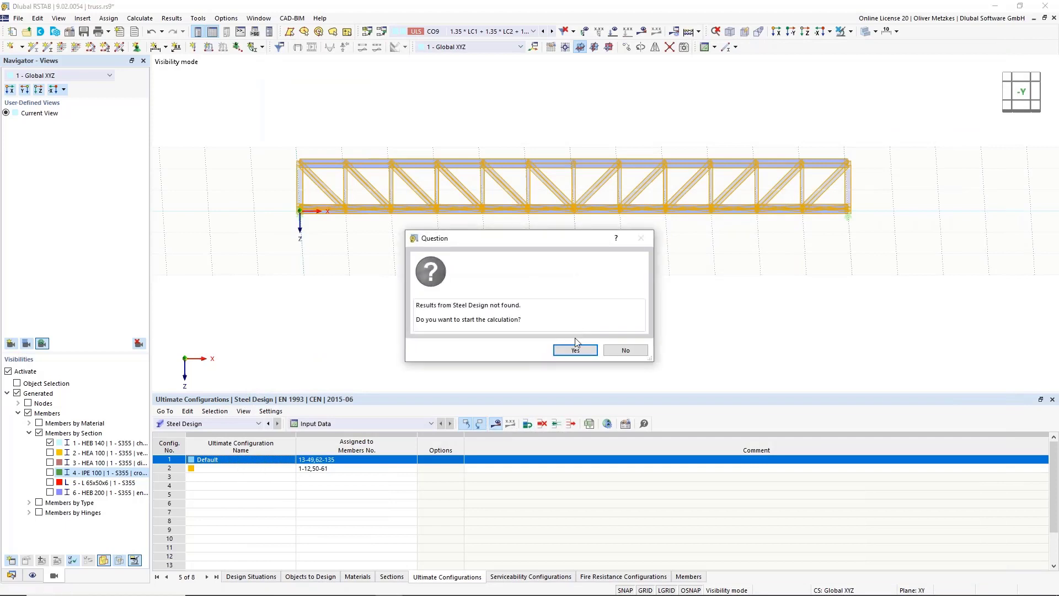
pyautogui.click(573, 346)
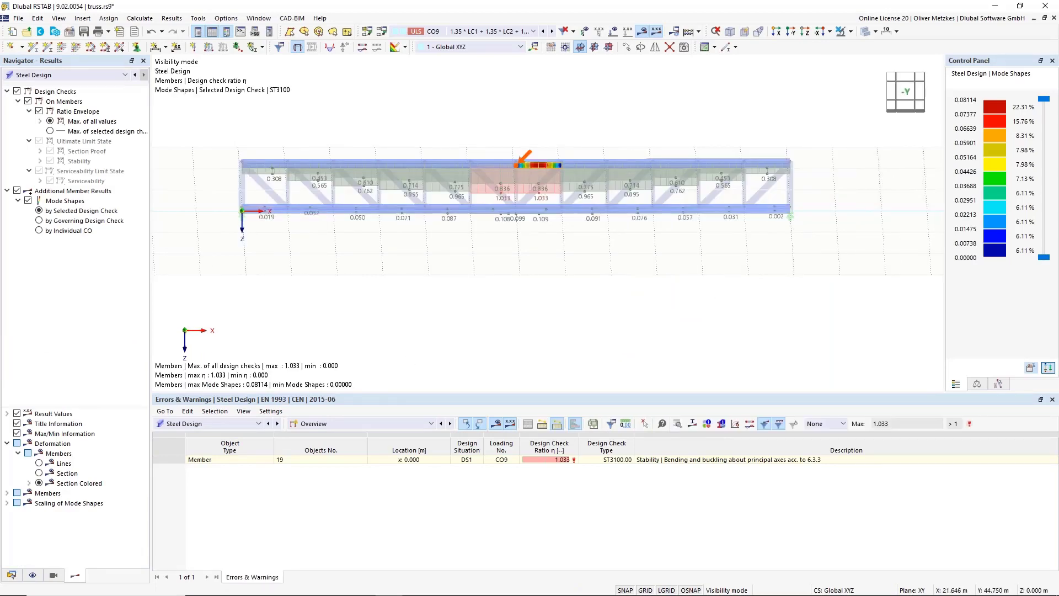
pyautogui.keyDown('ctrl'); pyautogui.moveTo(686, 290); pyautogui.dragTo(488, 185, button='middle'); pyautogui.keyUp('ctrl')
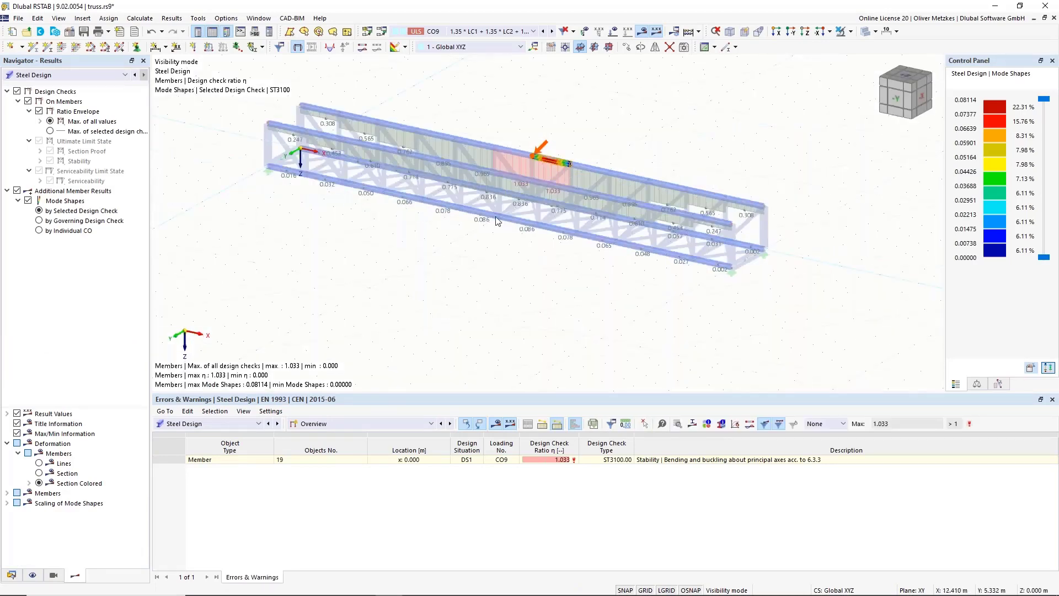
pyautogui.moveTo(431, 102); pyautogui.dragTo(439, 158, button='middle')
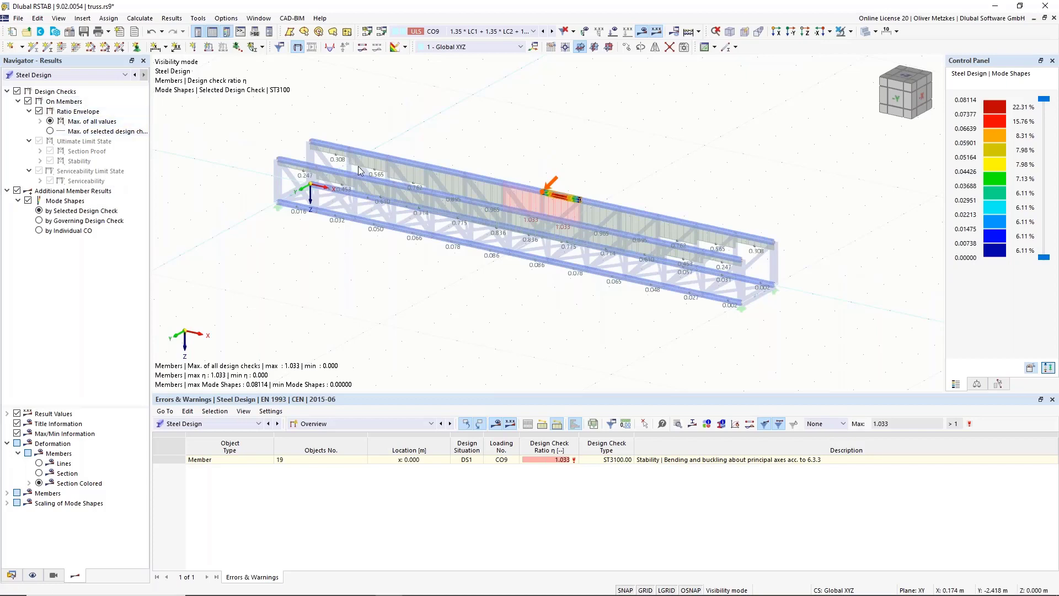
pyautogui.scroll(3, 358, 166)
pyautogui.moveTo(662, 238); pyautogui.dragTo(628, 231, button='middle')
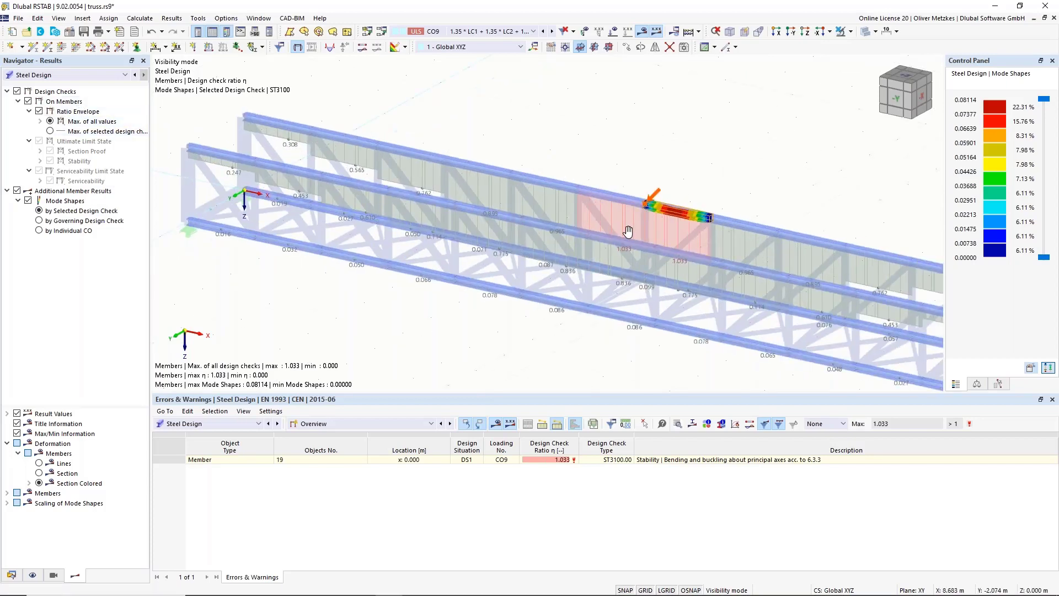
pyautogui.scroll(3, 647, 228)
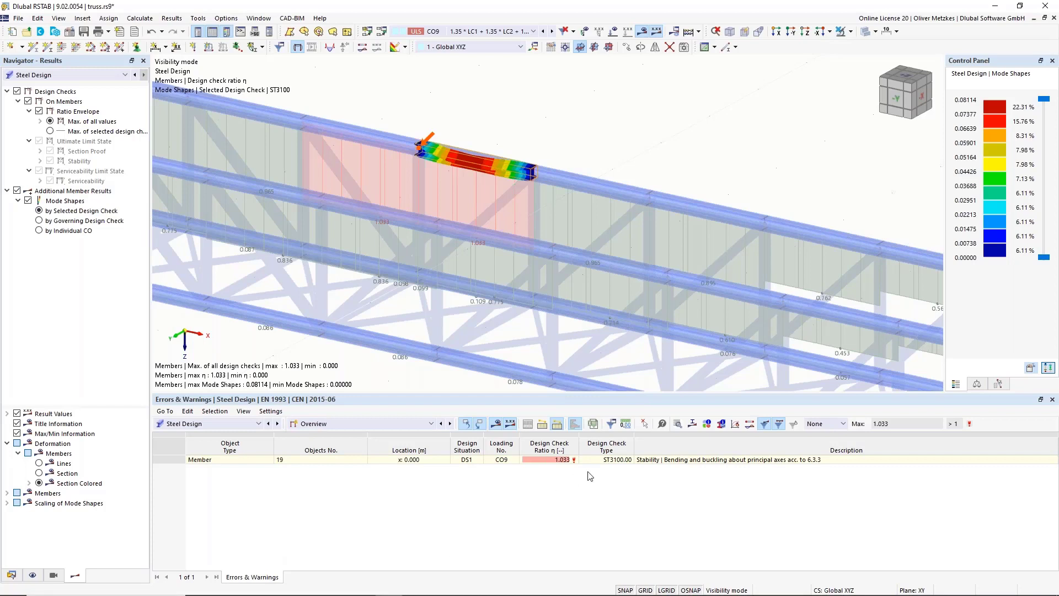
# Review the design check details for member 19's bending and buckling stability check according to 6.3.3.
pyautogui.click(648, 460)
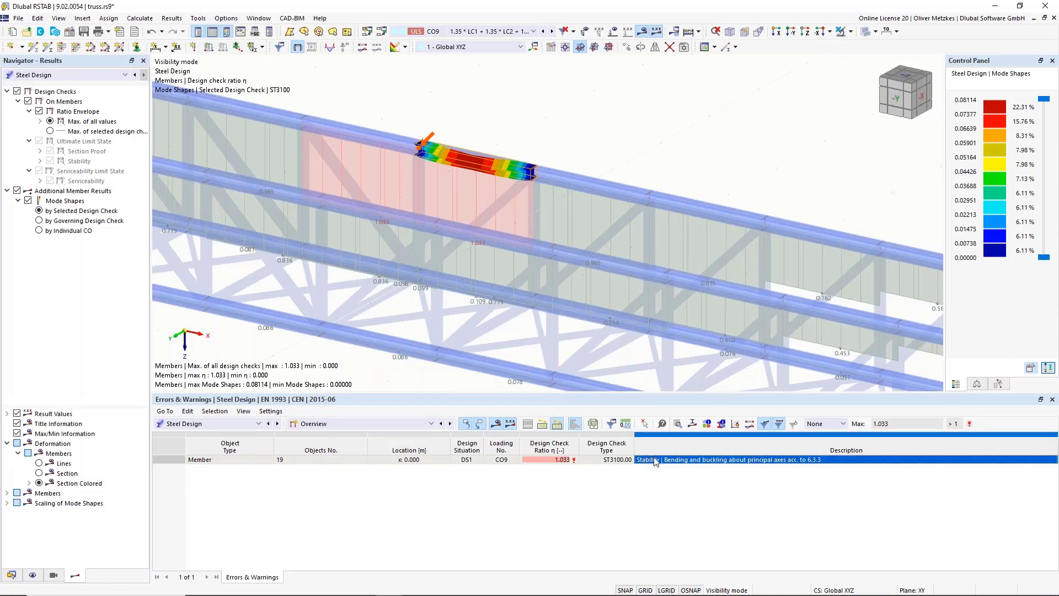
pyautogui.doubleClick(656, 461)
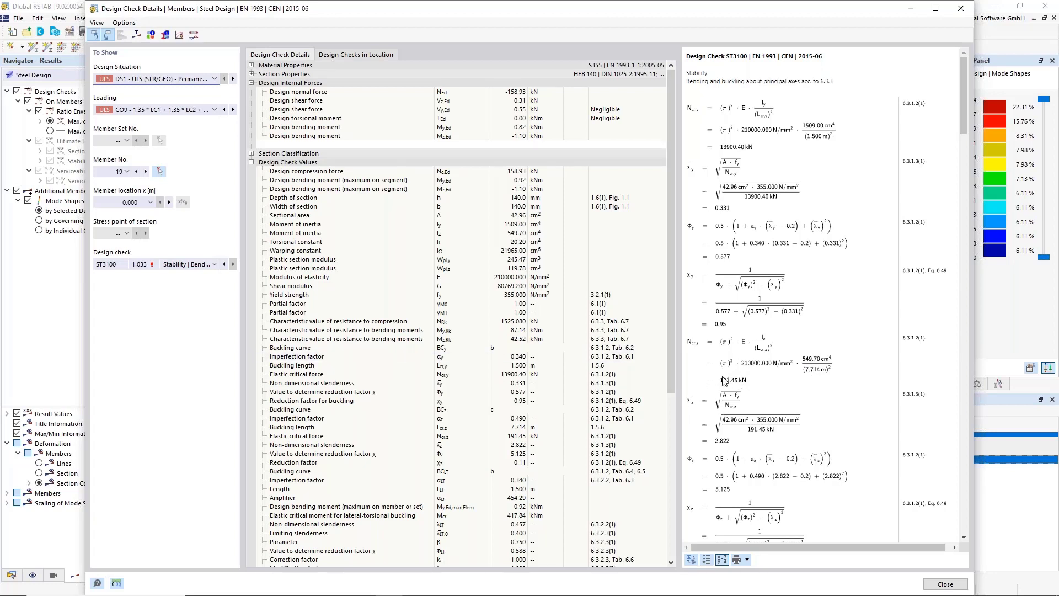
pyautogui.click(945, 584)
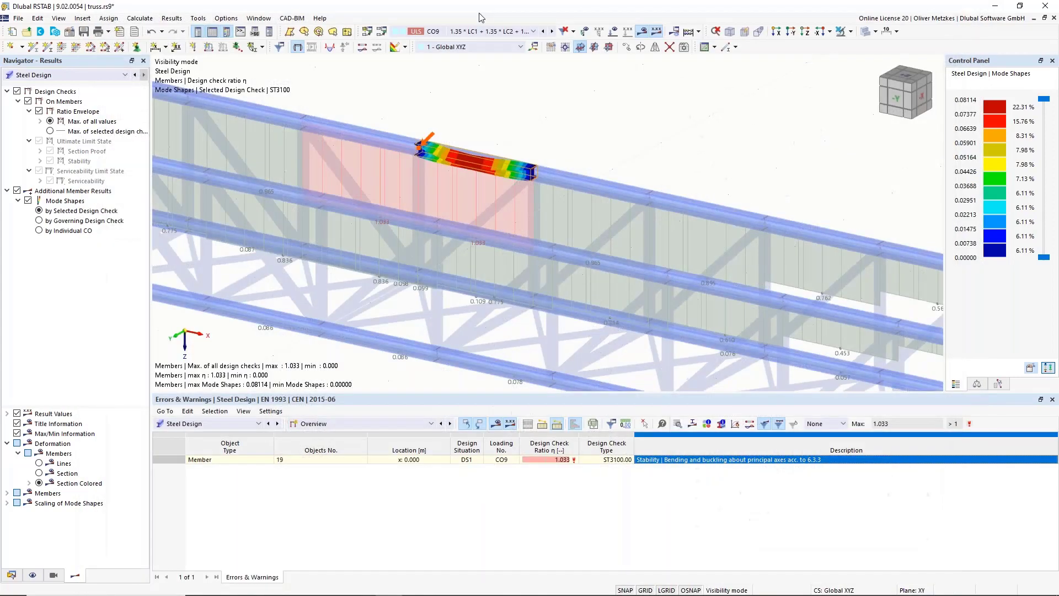
# Examine member 19's critical load and effective lengths by mode shape in the stability analysis results, alongside the chord's buckling shape.
pyautogui.click(81, 72)
pyautogui.click(78, 94)
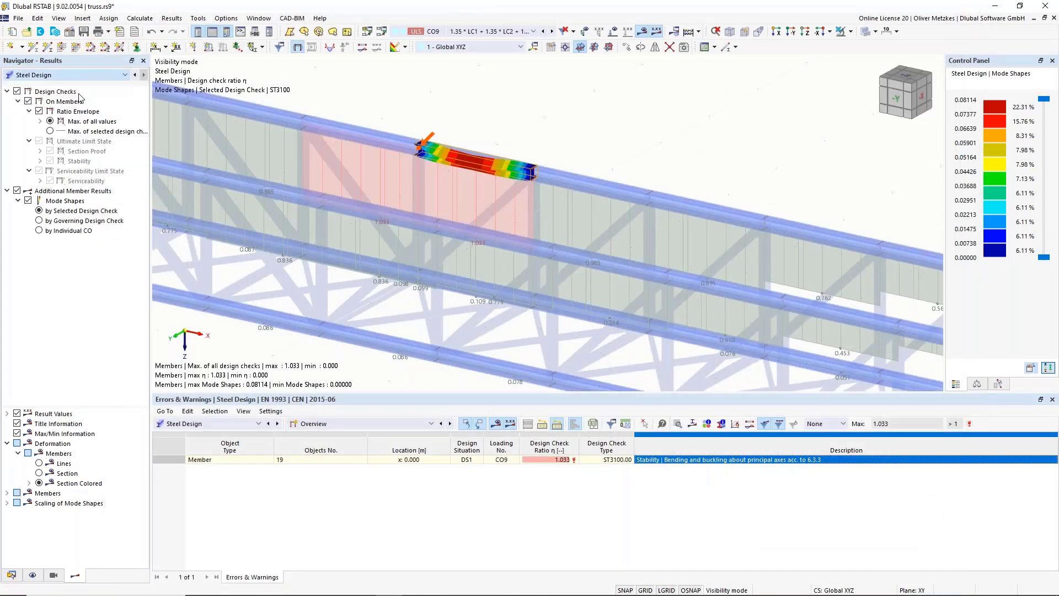
pyautogui.click(359, 423)
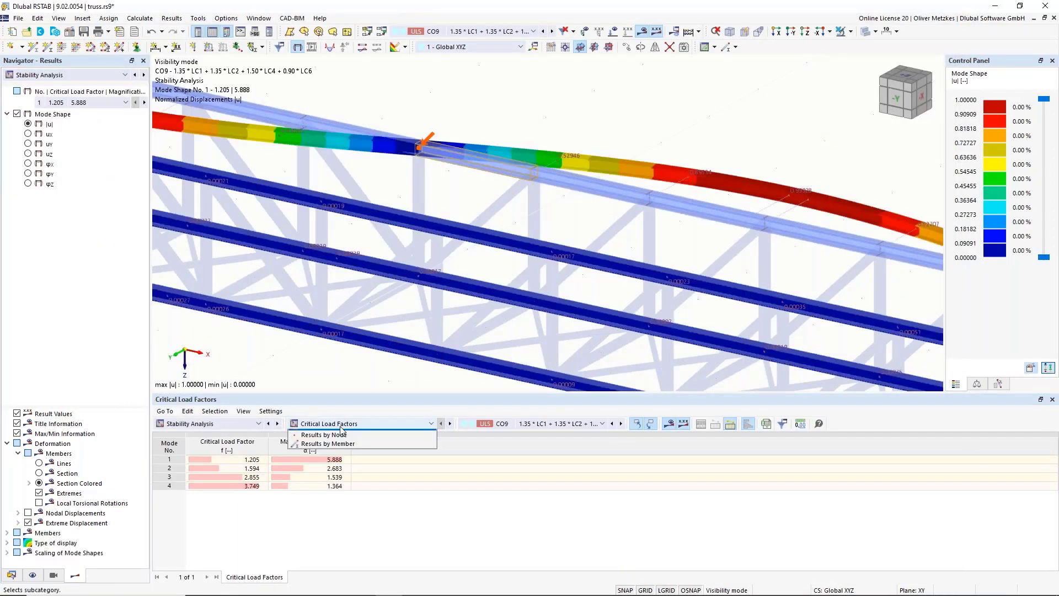
pyautogui.click(348, 452)
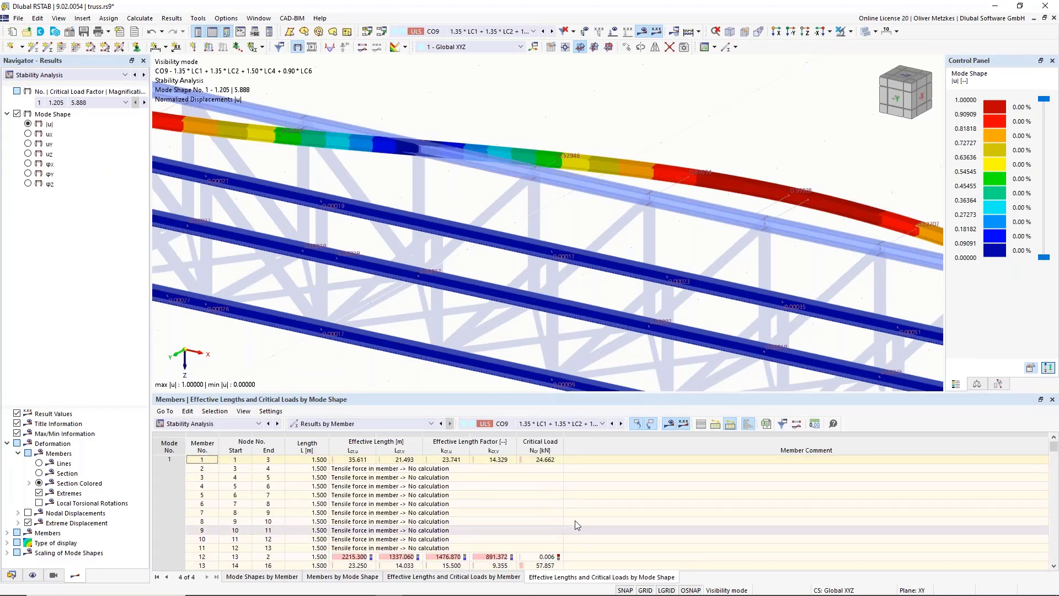
pyautogui.scroll(-3, 505, 167)
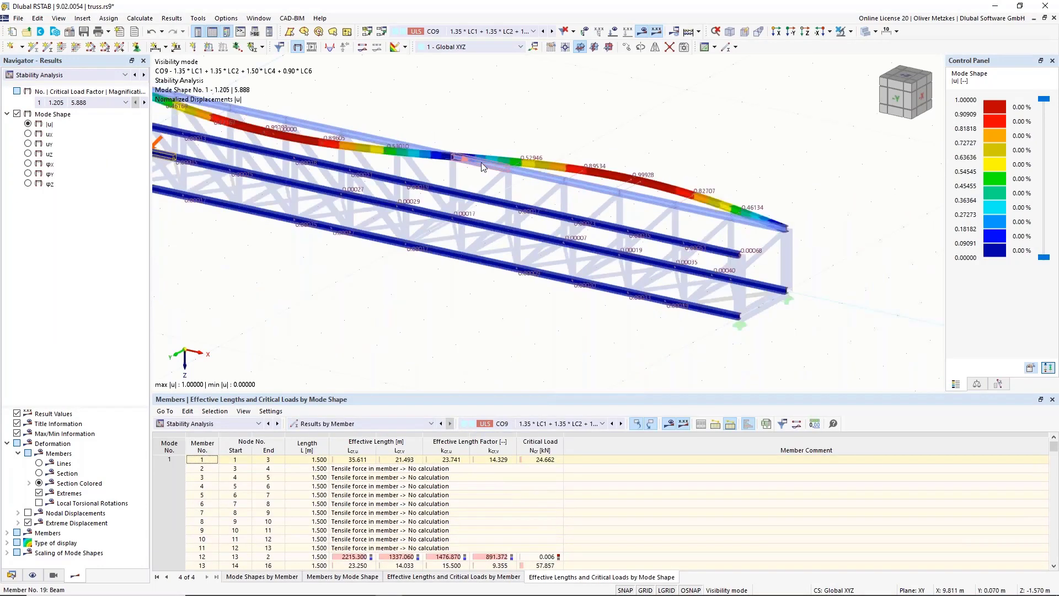
pyautogui.click(539, 460)
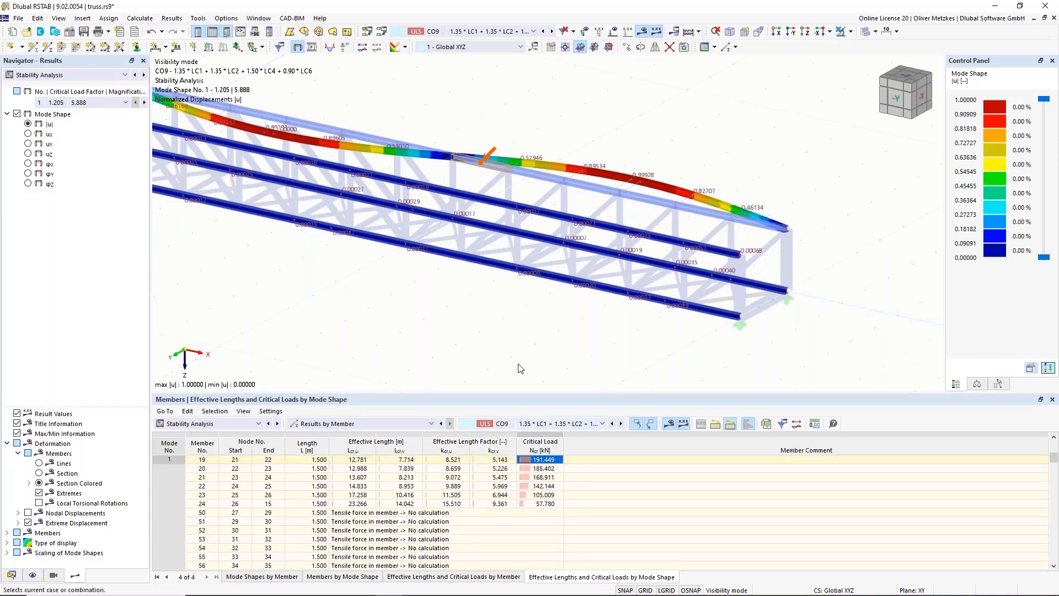
pyautogui.moveTo(517, 166); pyautogui.dragTo(504, 219, button='middle')
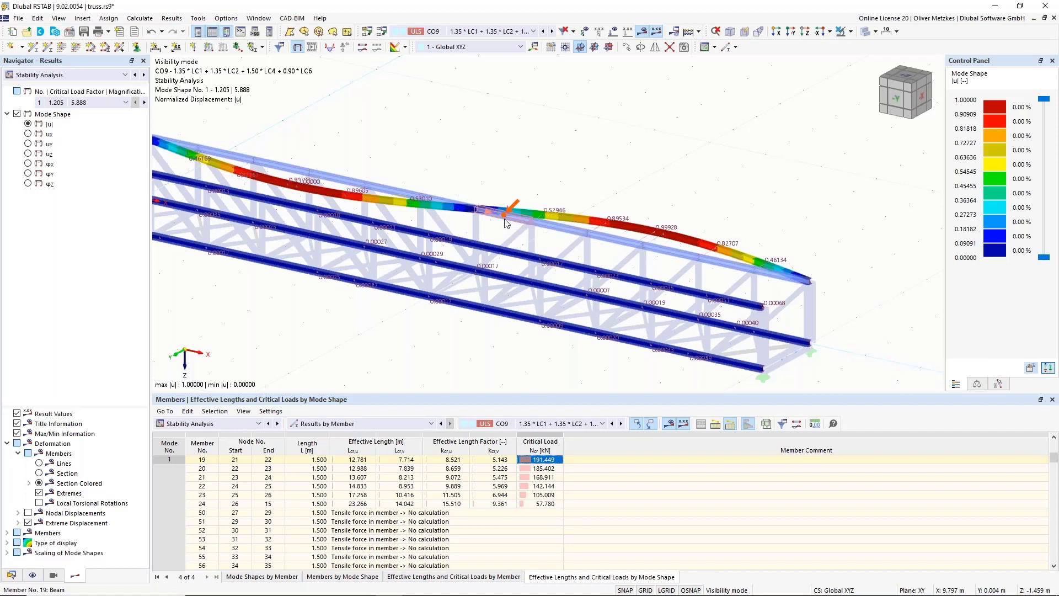
pyautogui.scroll(-2, 501, 191)
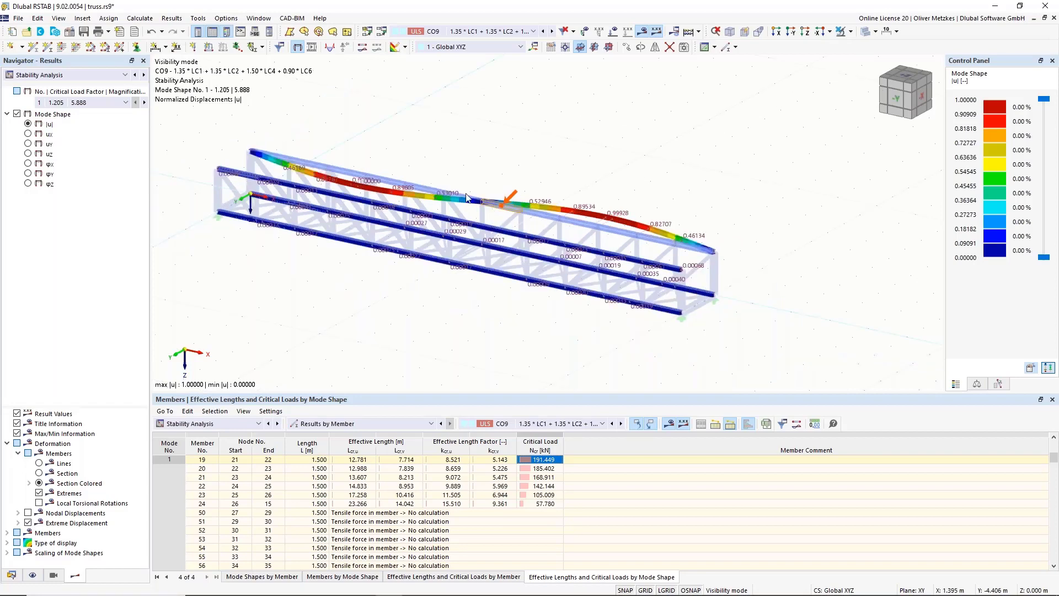